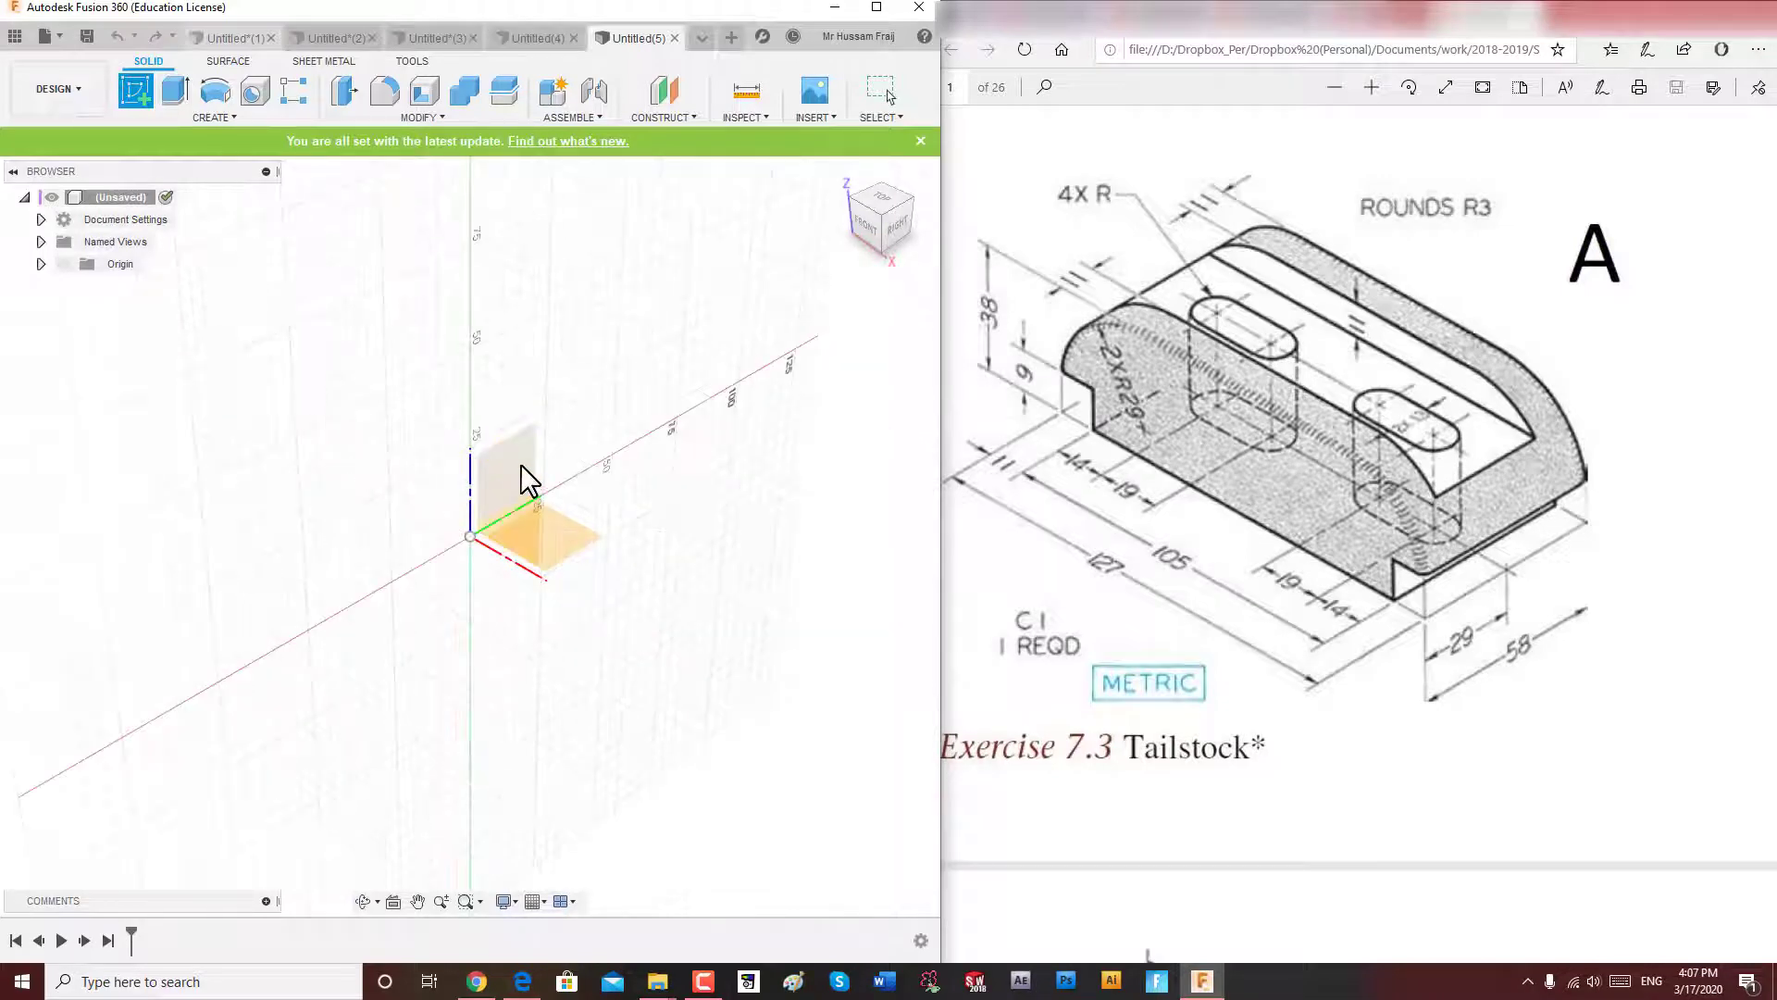
Start a sketch on the front plane and draw a rectangle about 117 by 42 mm with its lower edge along the horizontal axis.
left_click(578, 546)
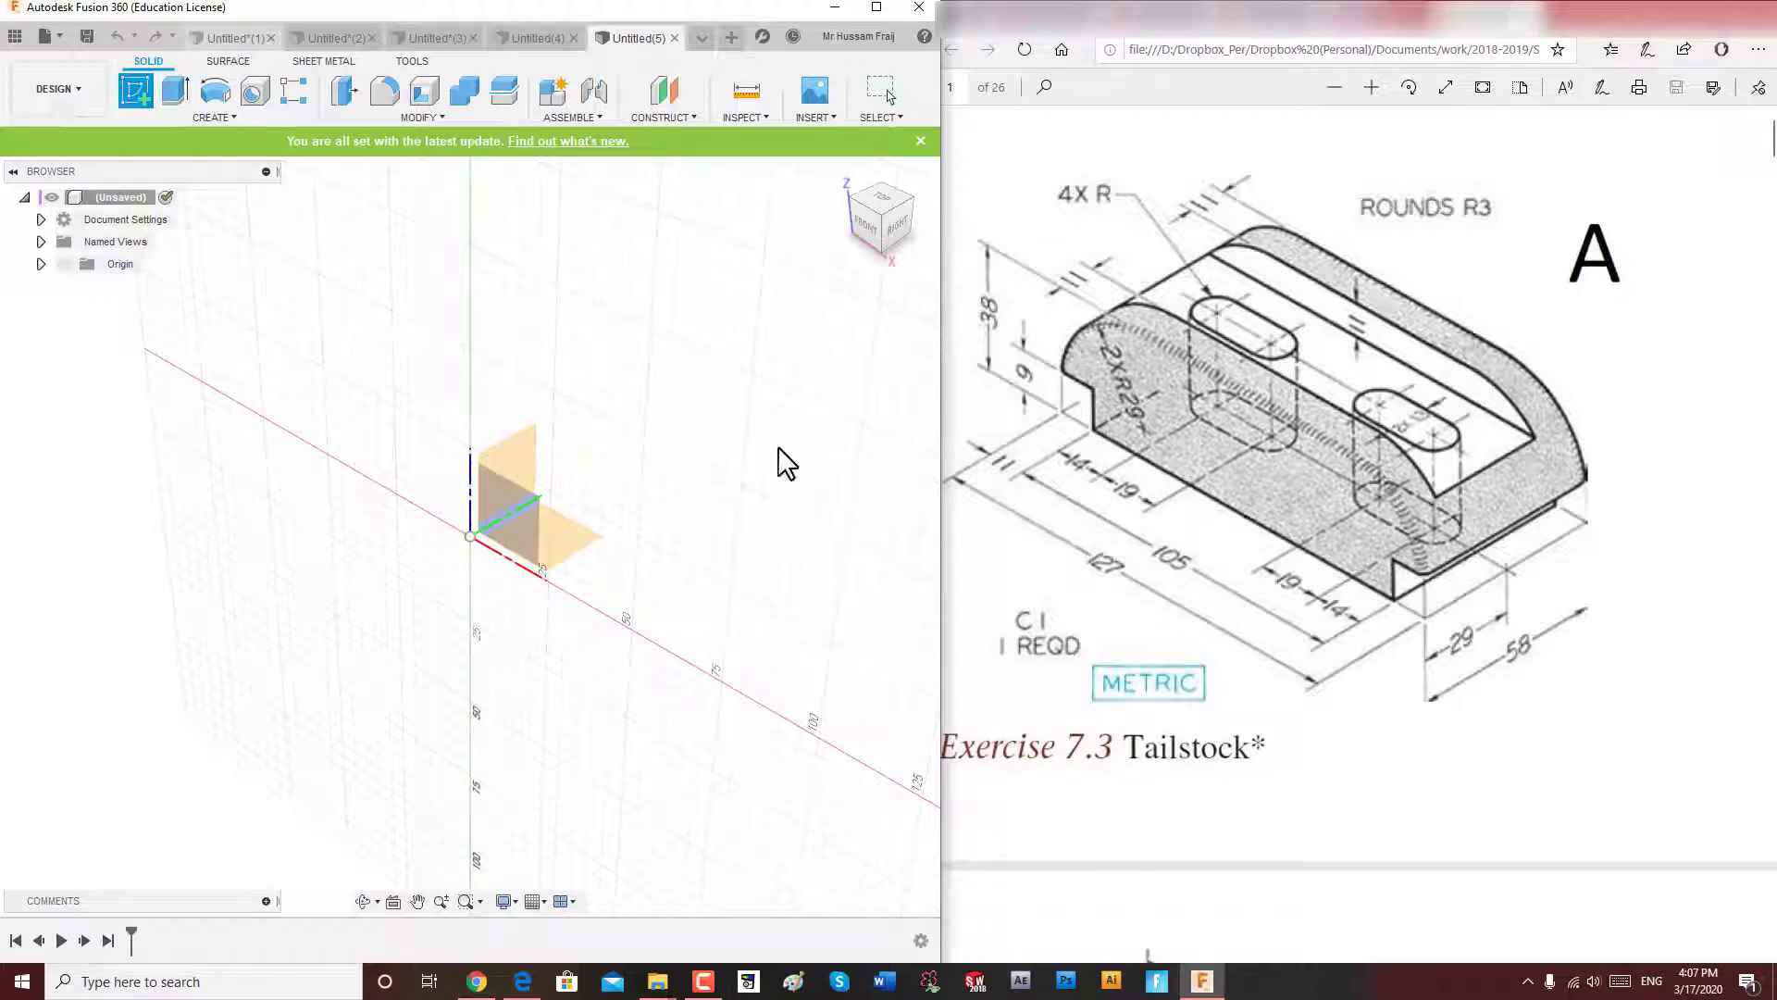
left_click(520, 512)
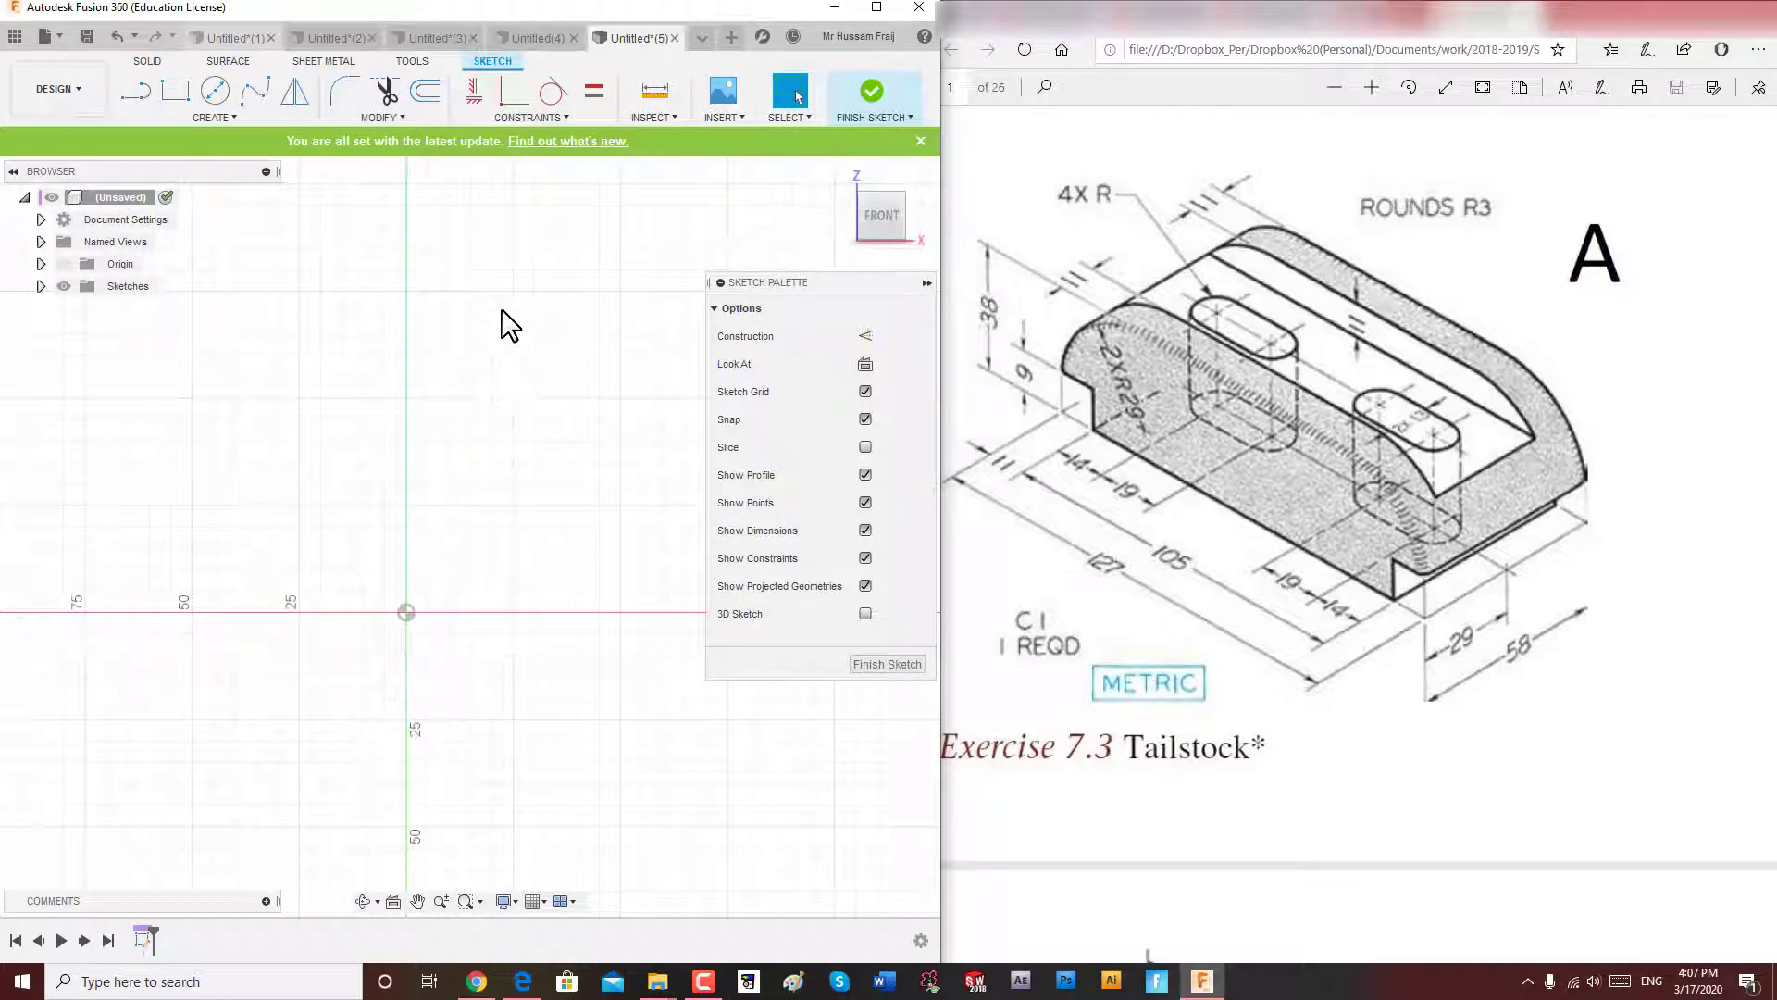
left_click(178, 93)
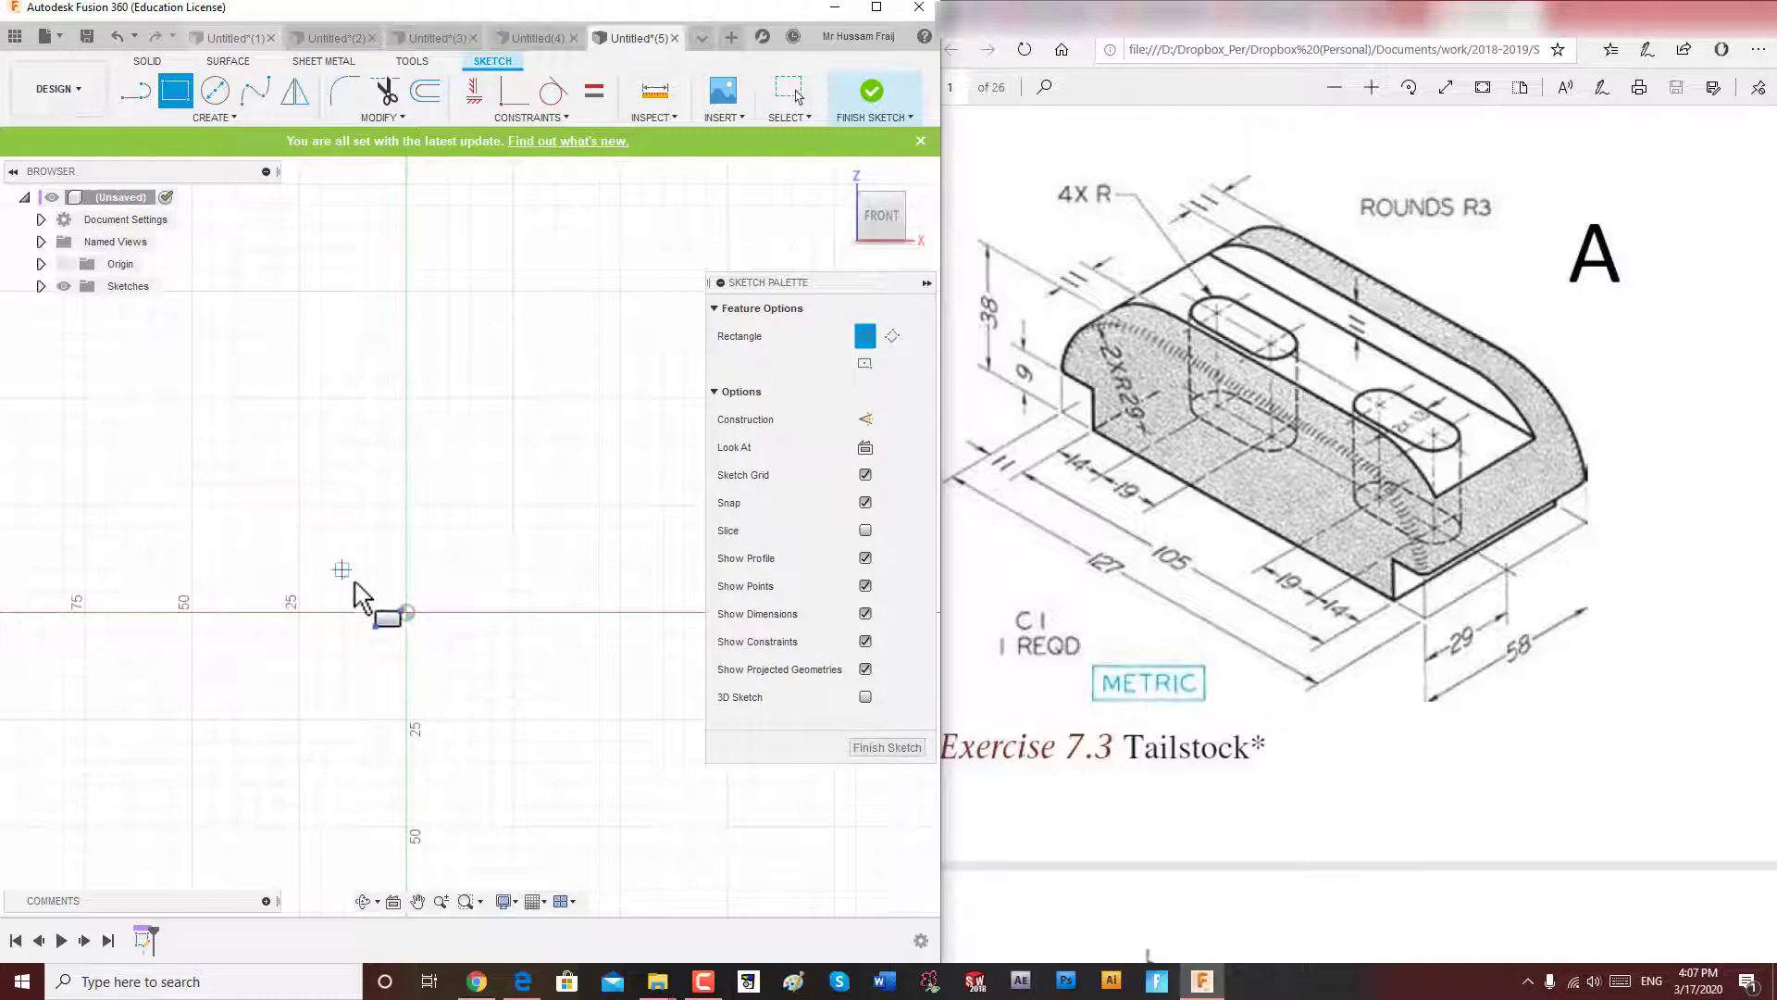
left_click(163, 434)
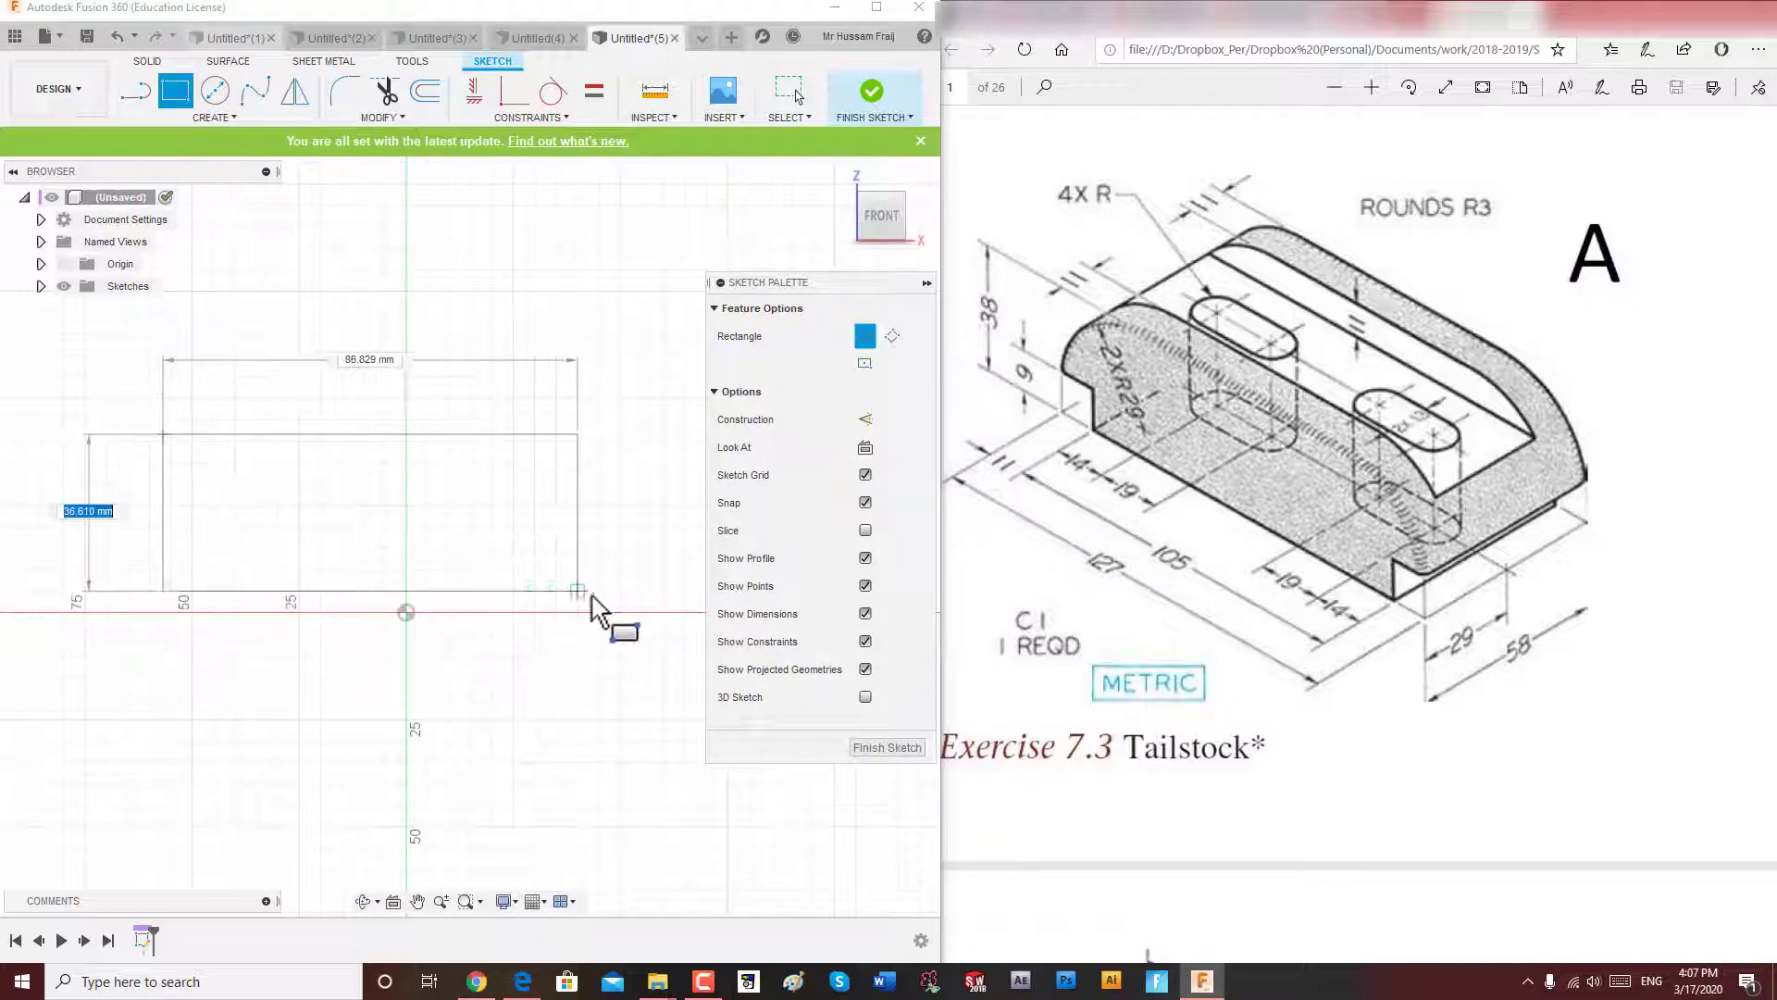
left_click(663, 612)
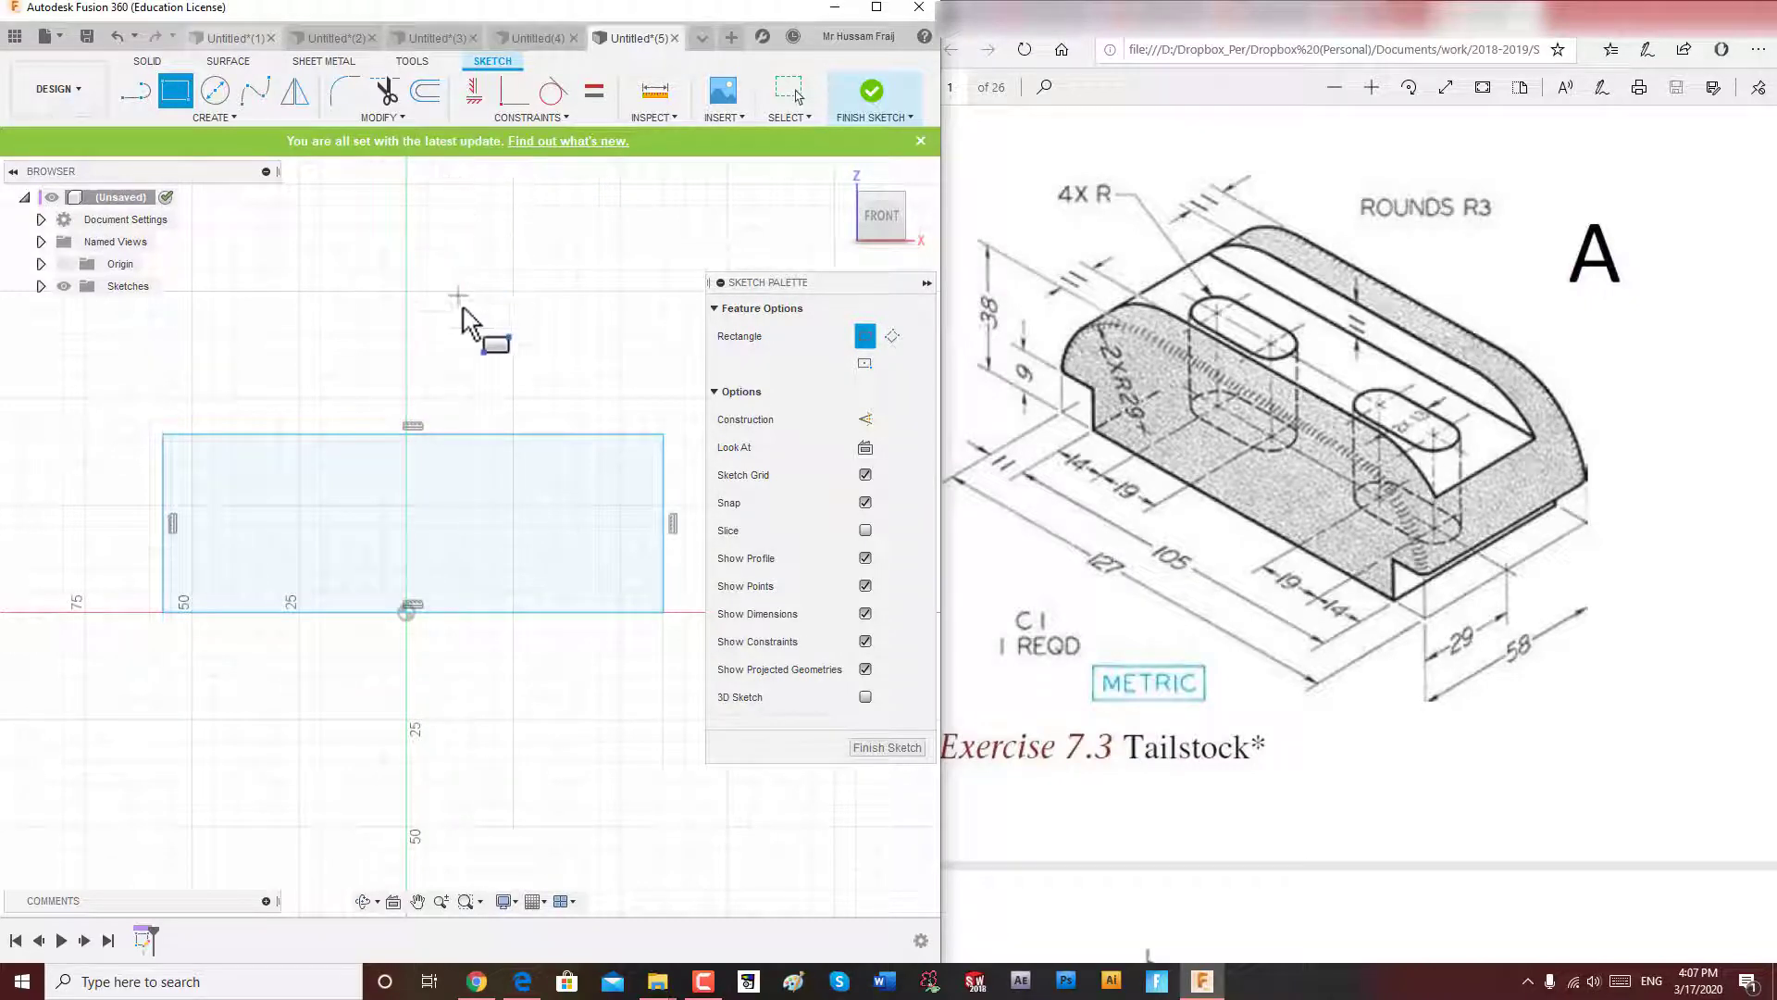
scroll(453, 504, "down", 3)
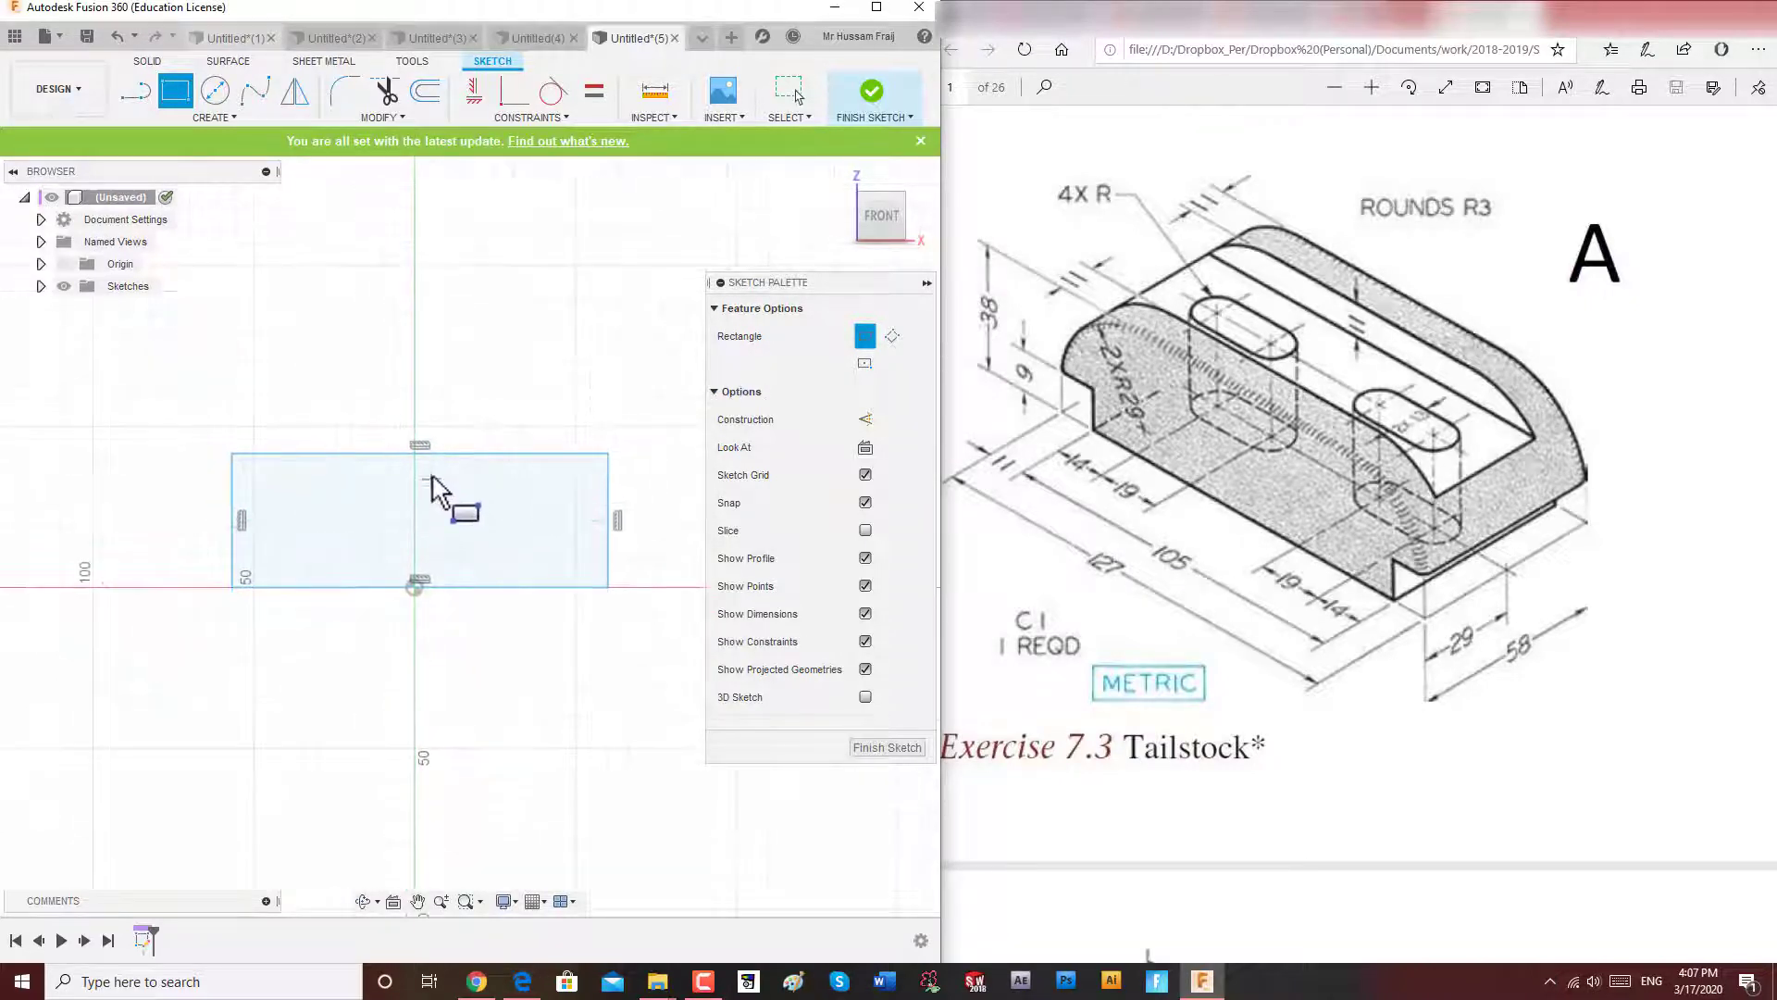
Dimension the rectangle's upper edge and set its length to 127 mm.
left_click(236, 118)
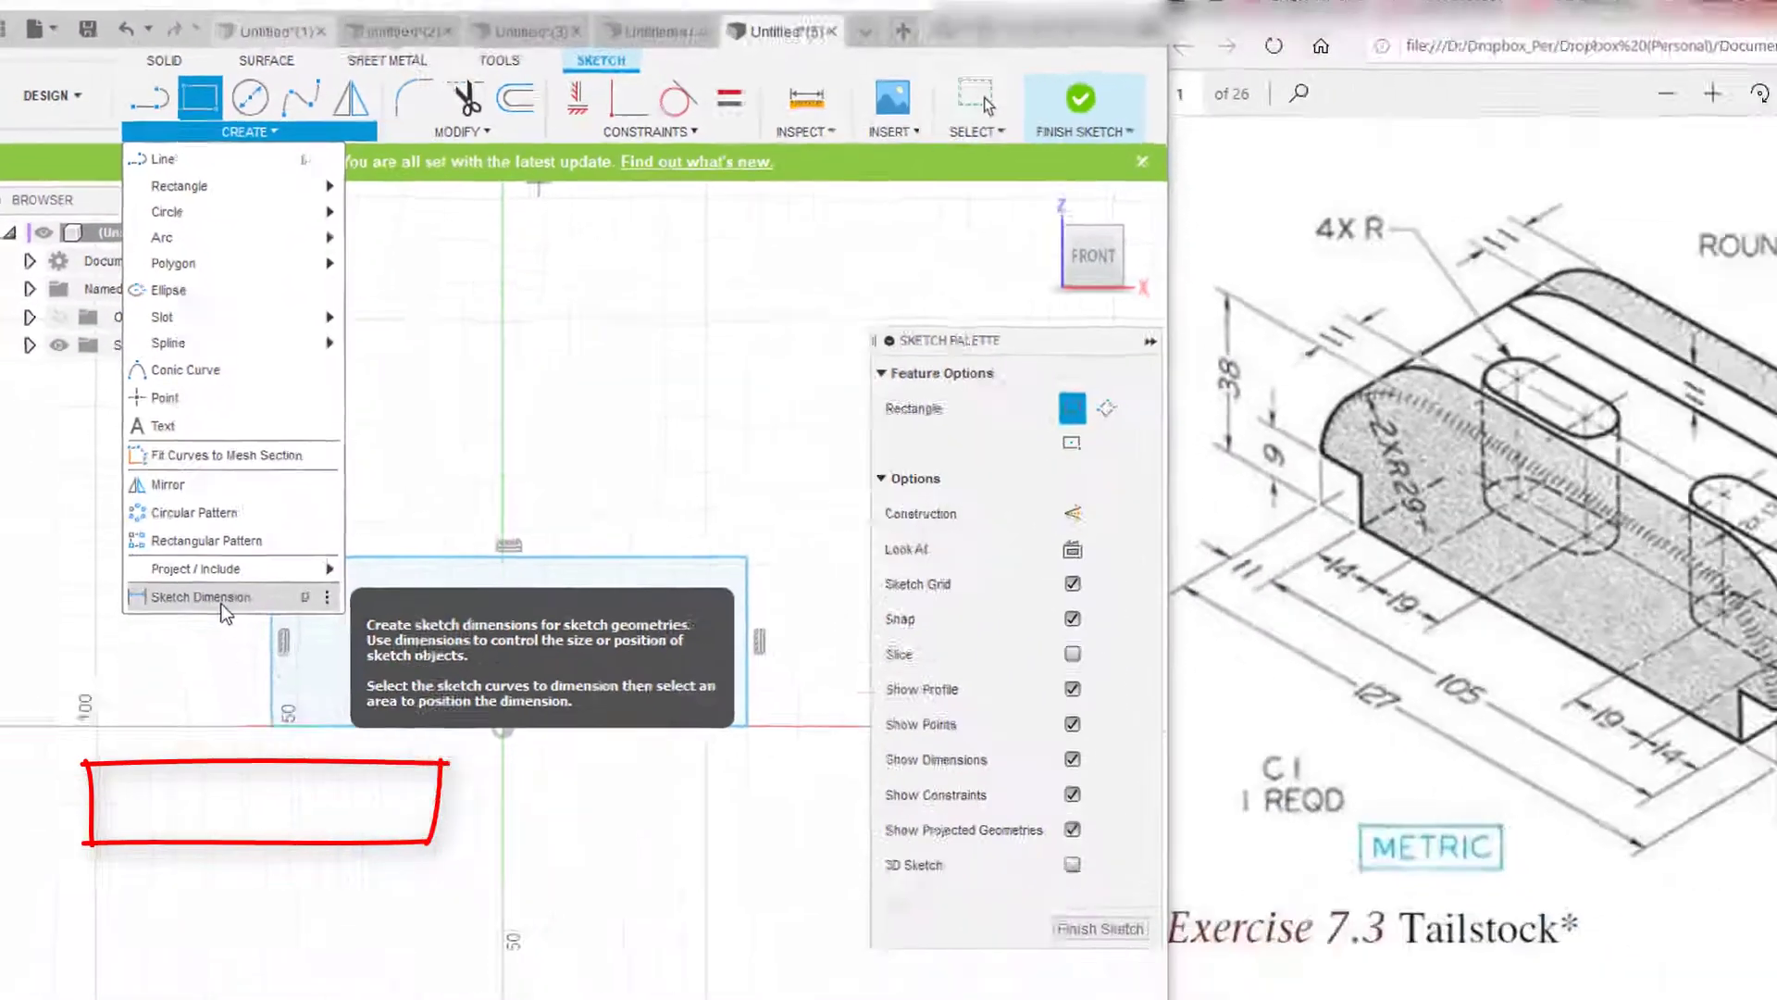
left_click(222, 597)
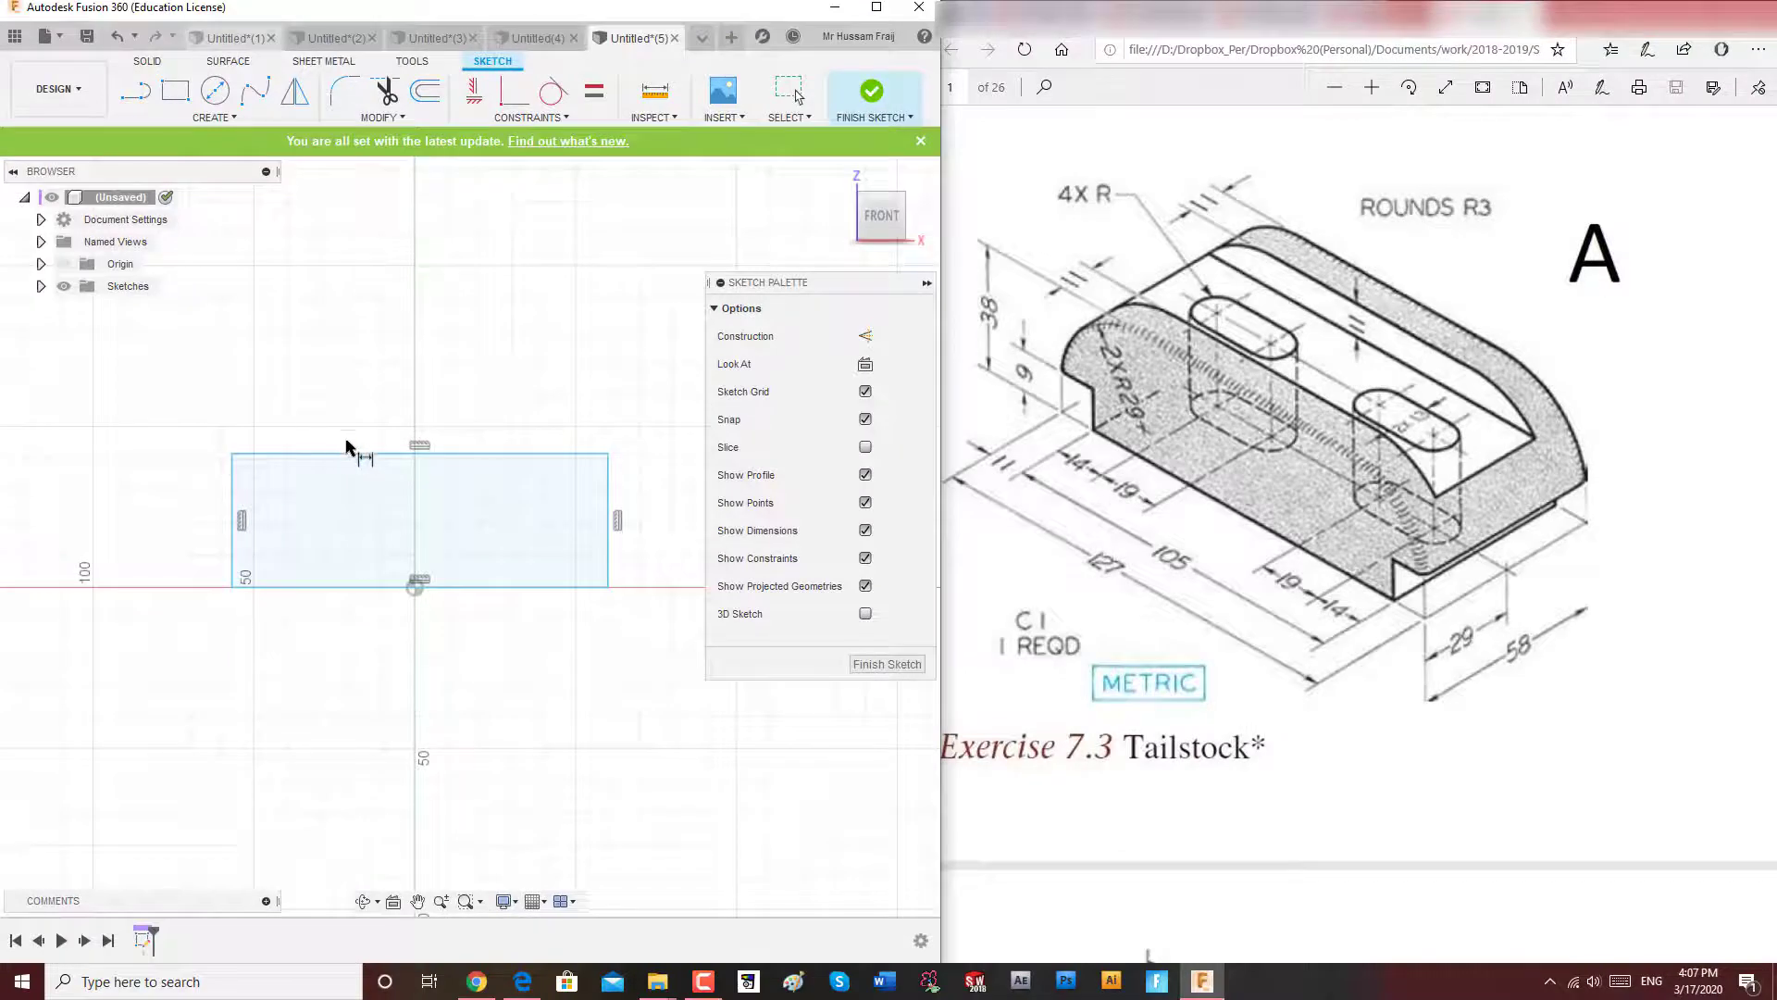
left_click(426, 556)
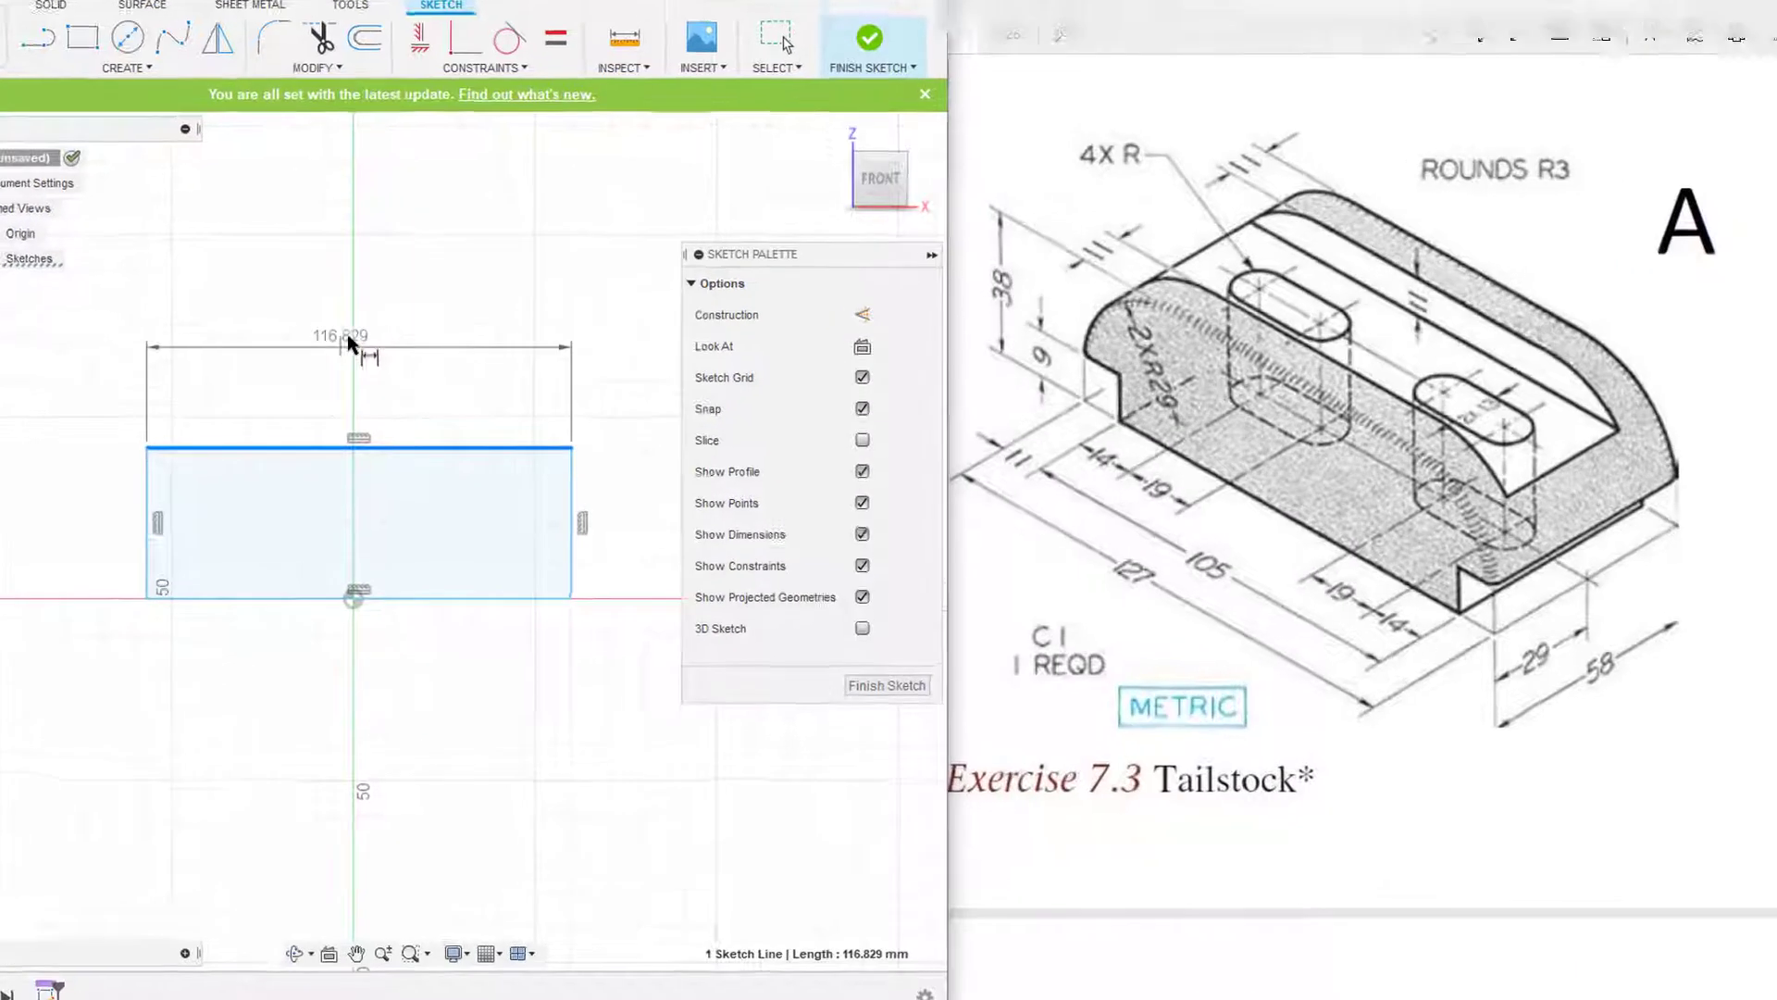
left_click(356, 324)
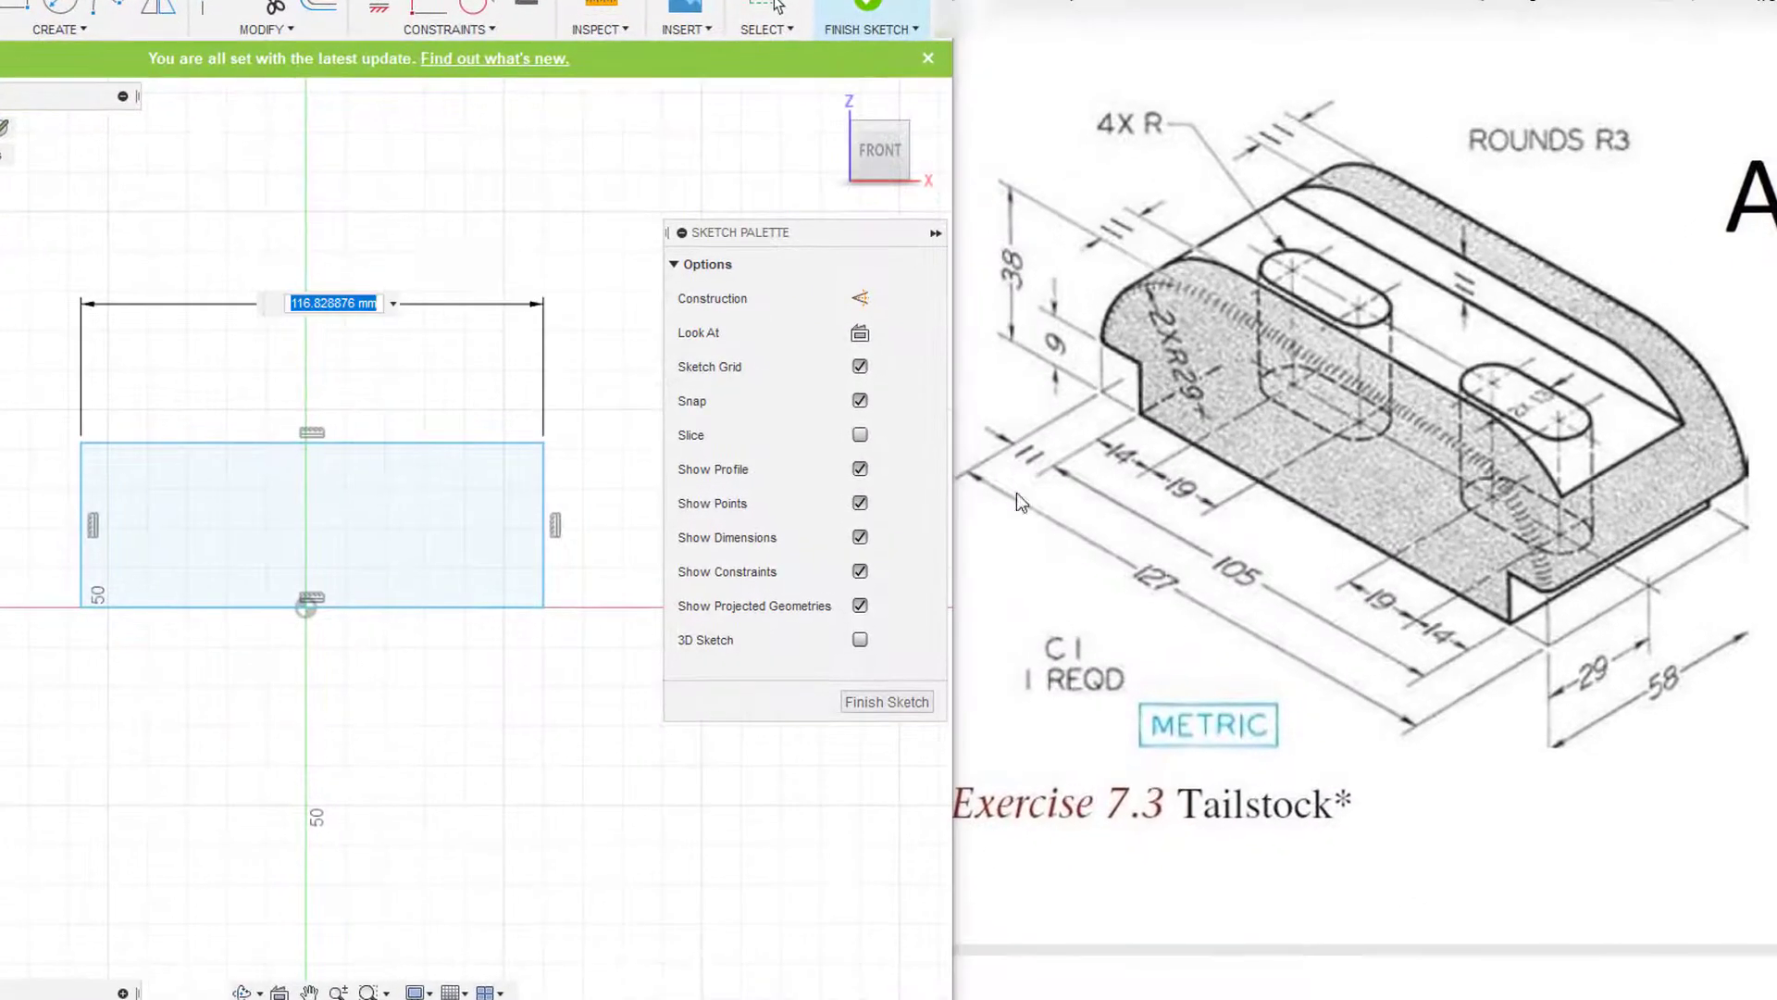
key("BackSpace")
type("127")
key("Return")
Dimension the horizontal distance from the origin to the rectangle's right edge as 127/2 mm.
scroll(375, 273, "down", 1)
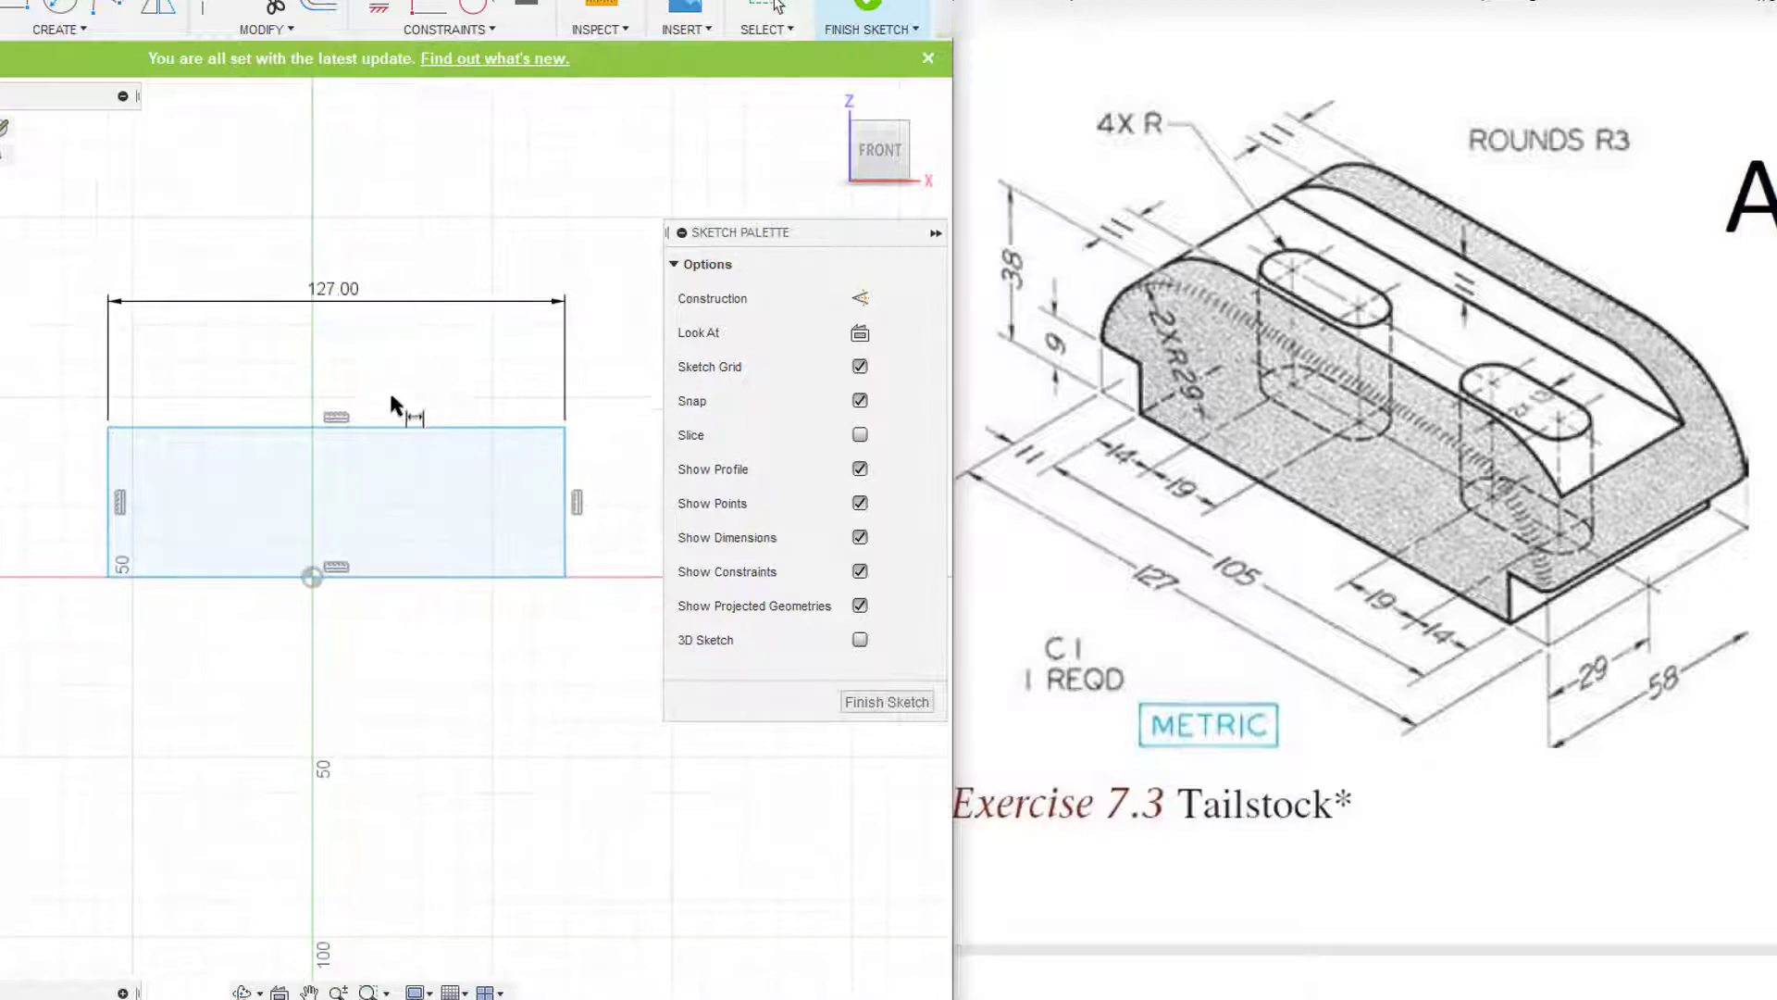
left_click(312, 576)
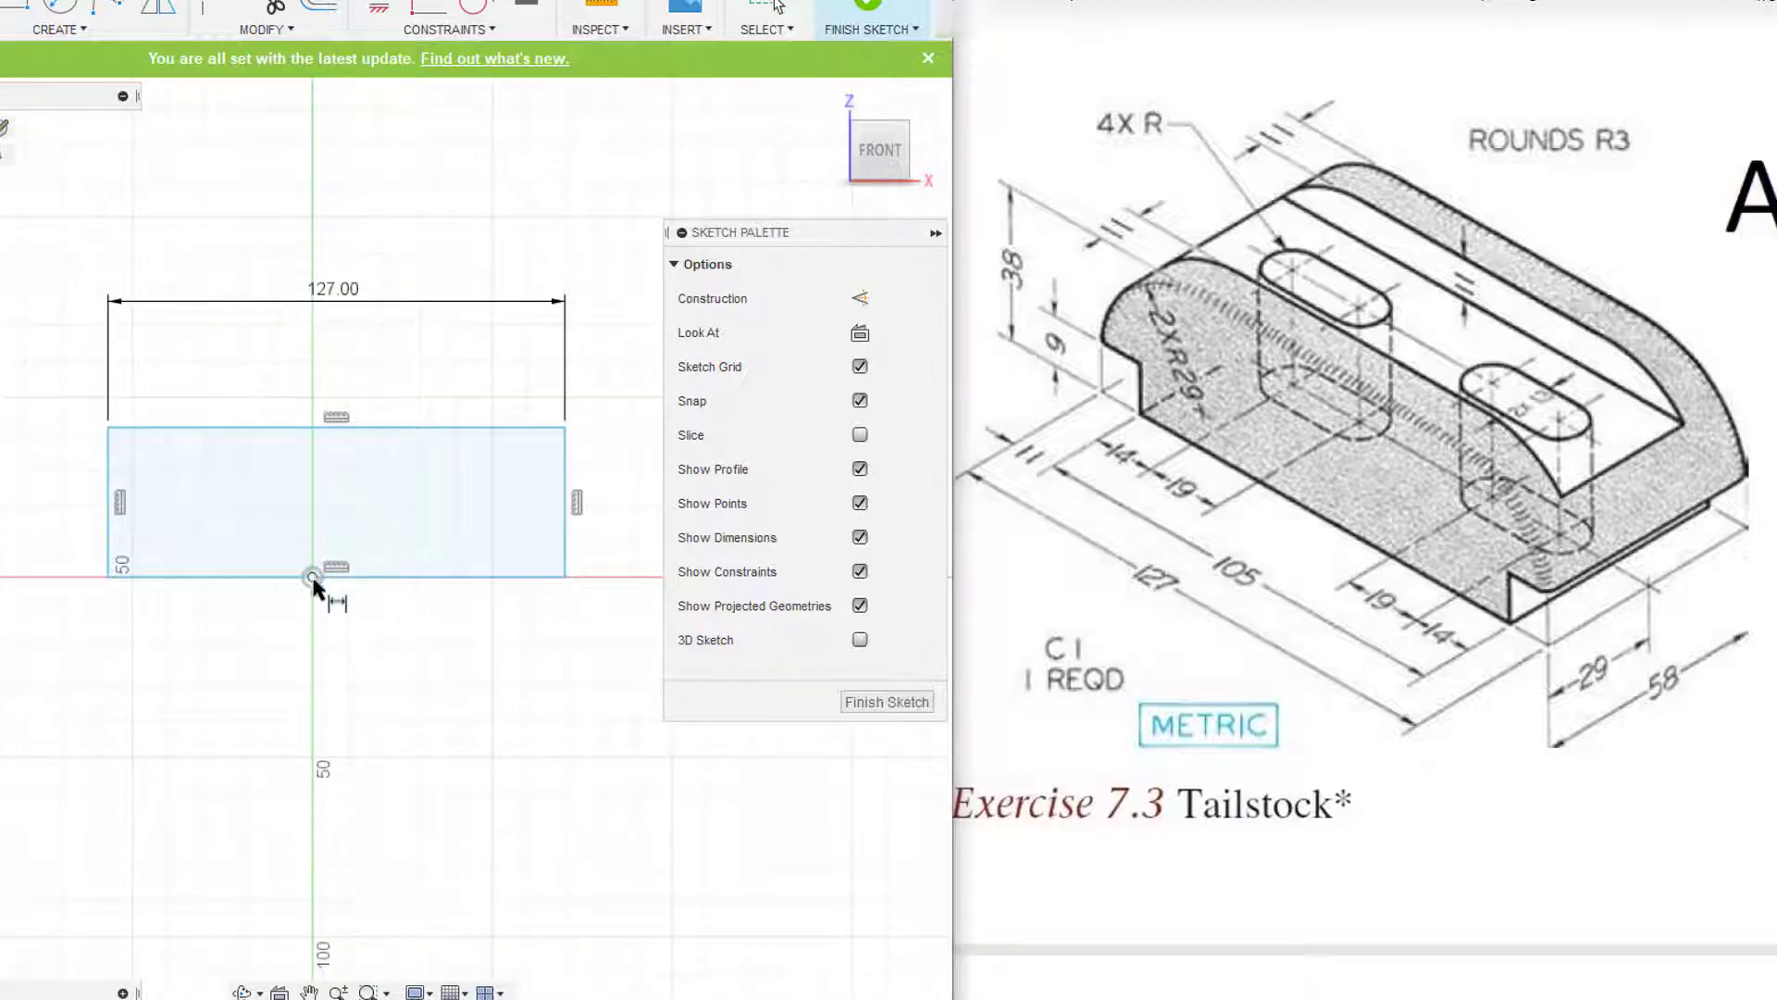
key("d")
left_click(564, 505)
left_click(417, 631)
type("1")
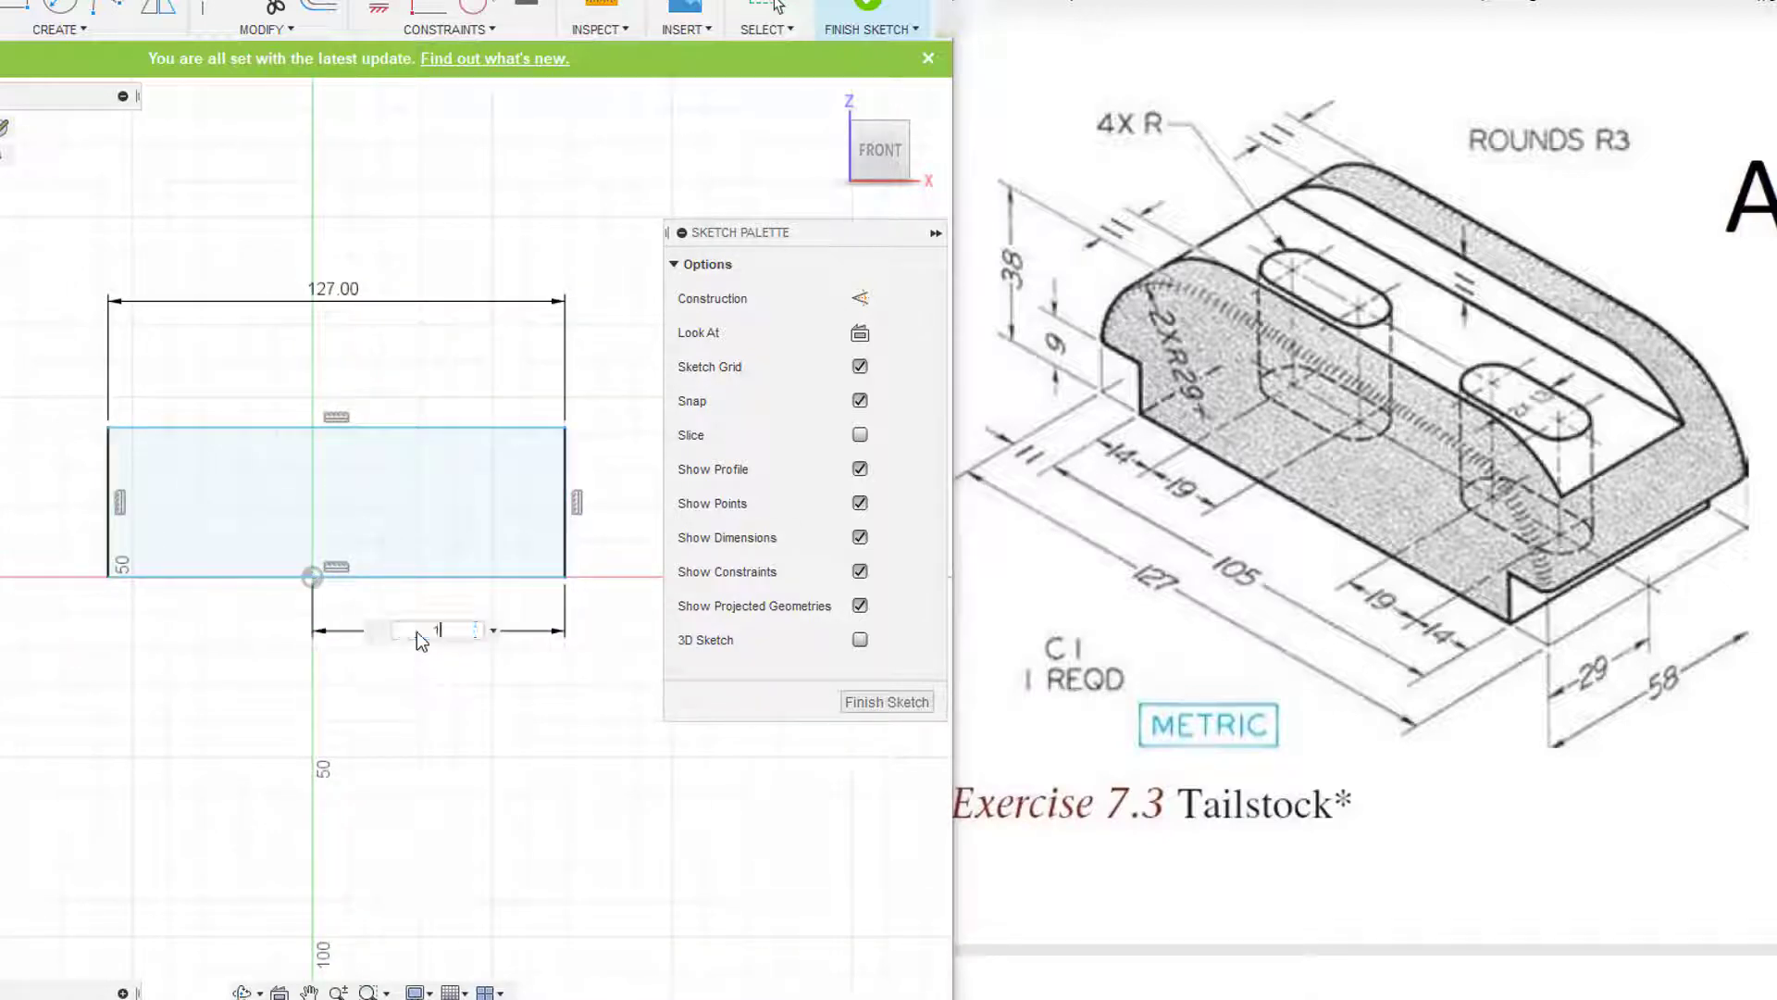
type("27/2")
key("Return")
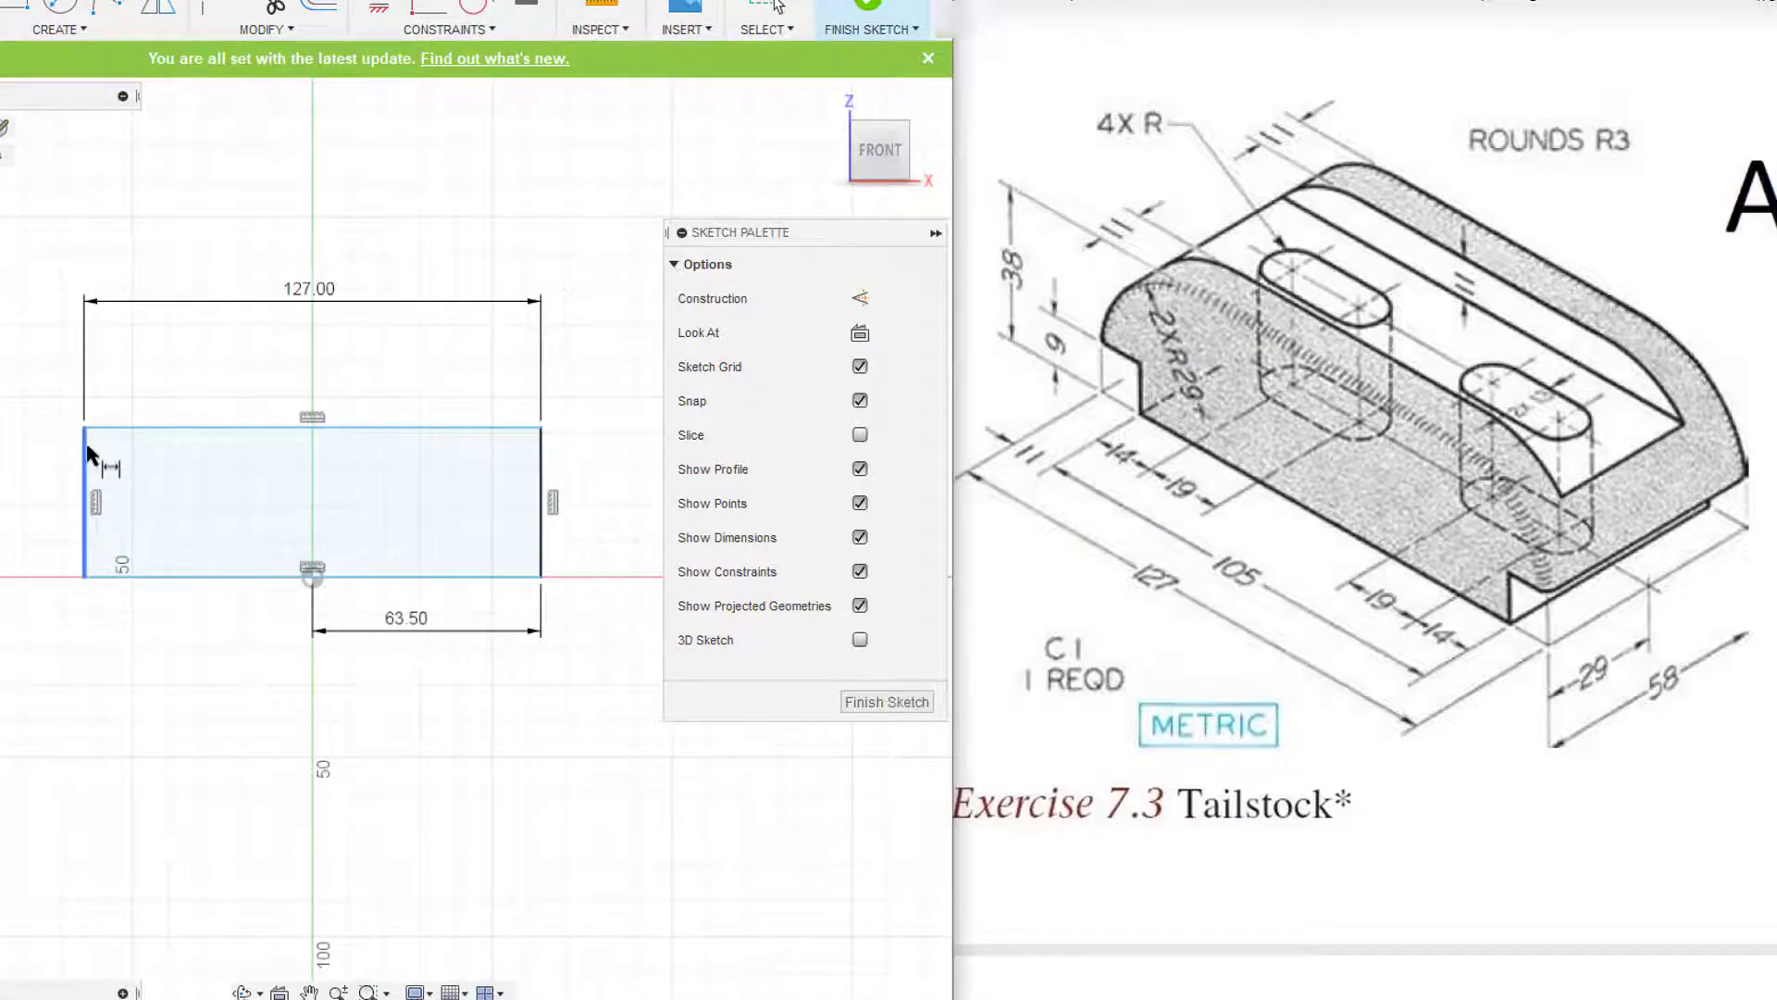
Dimension the rectangle's left edge and set its height to 38 mm.
left_click(88, 458)
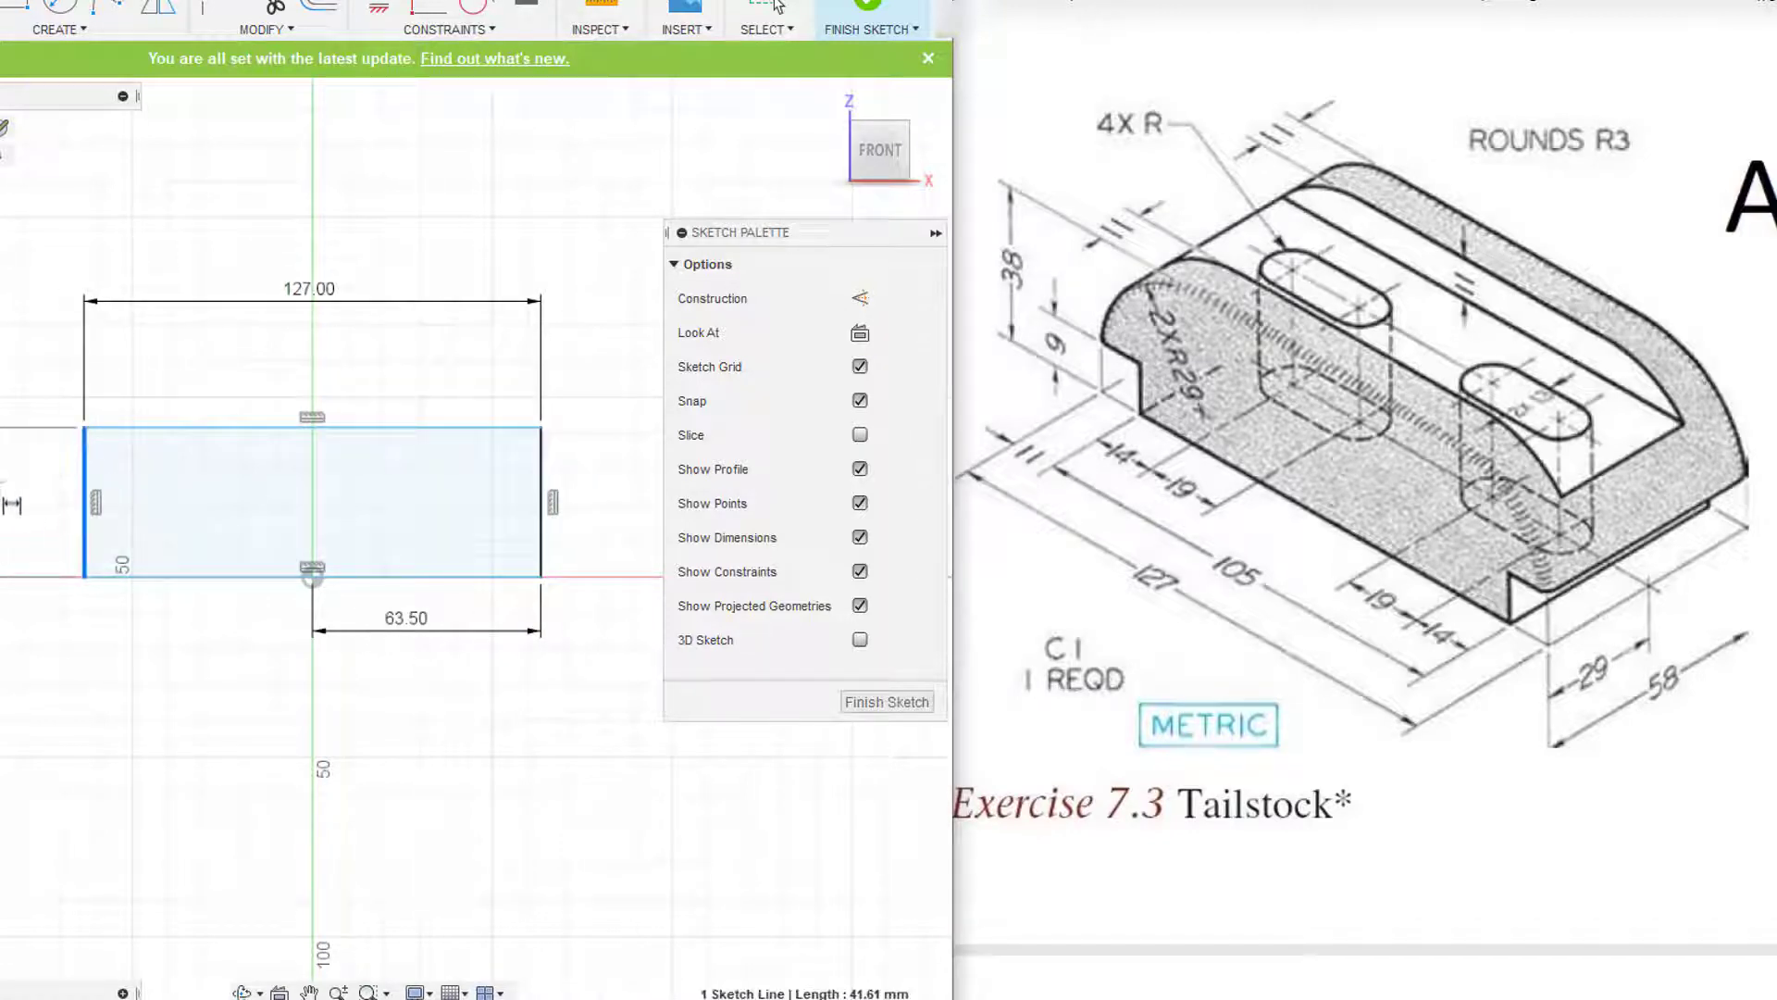
left_click(2, 491)
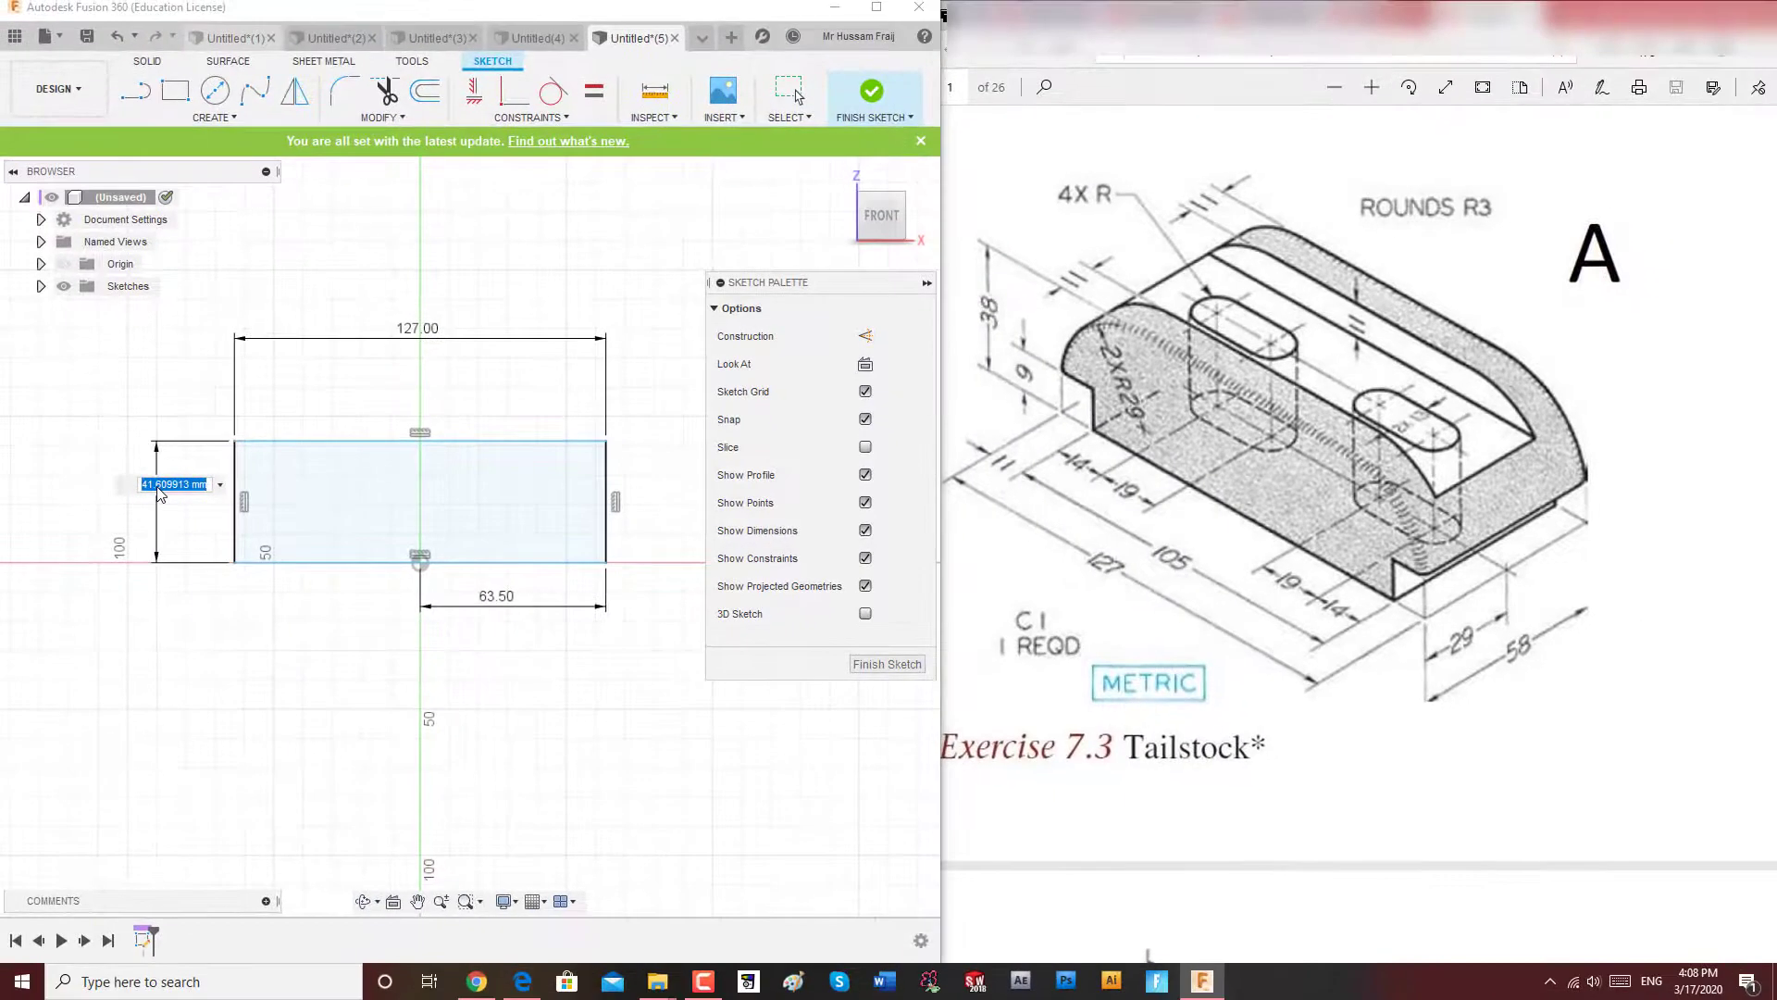
type("38")
key("Return")
key("Escape")
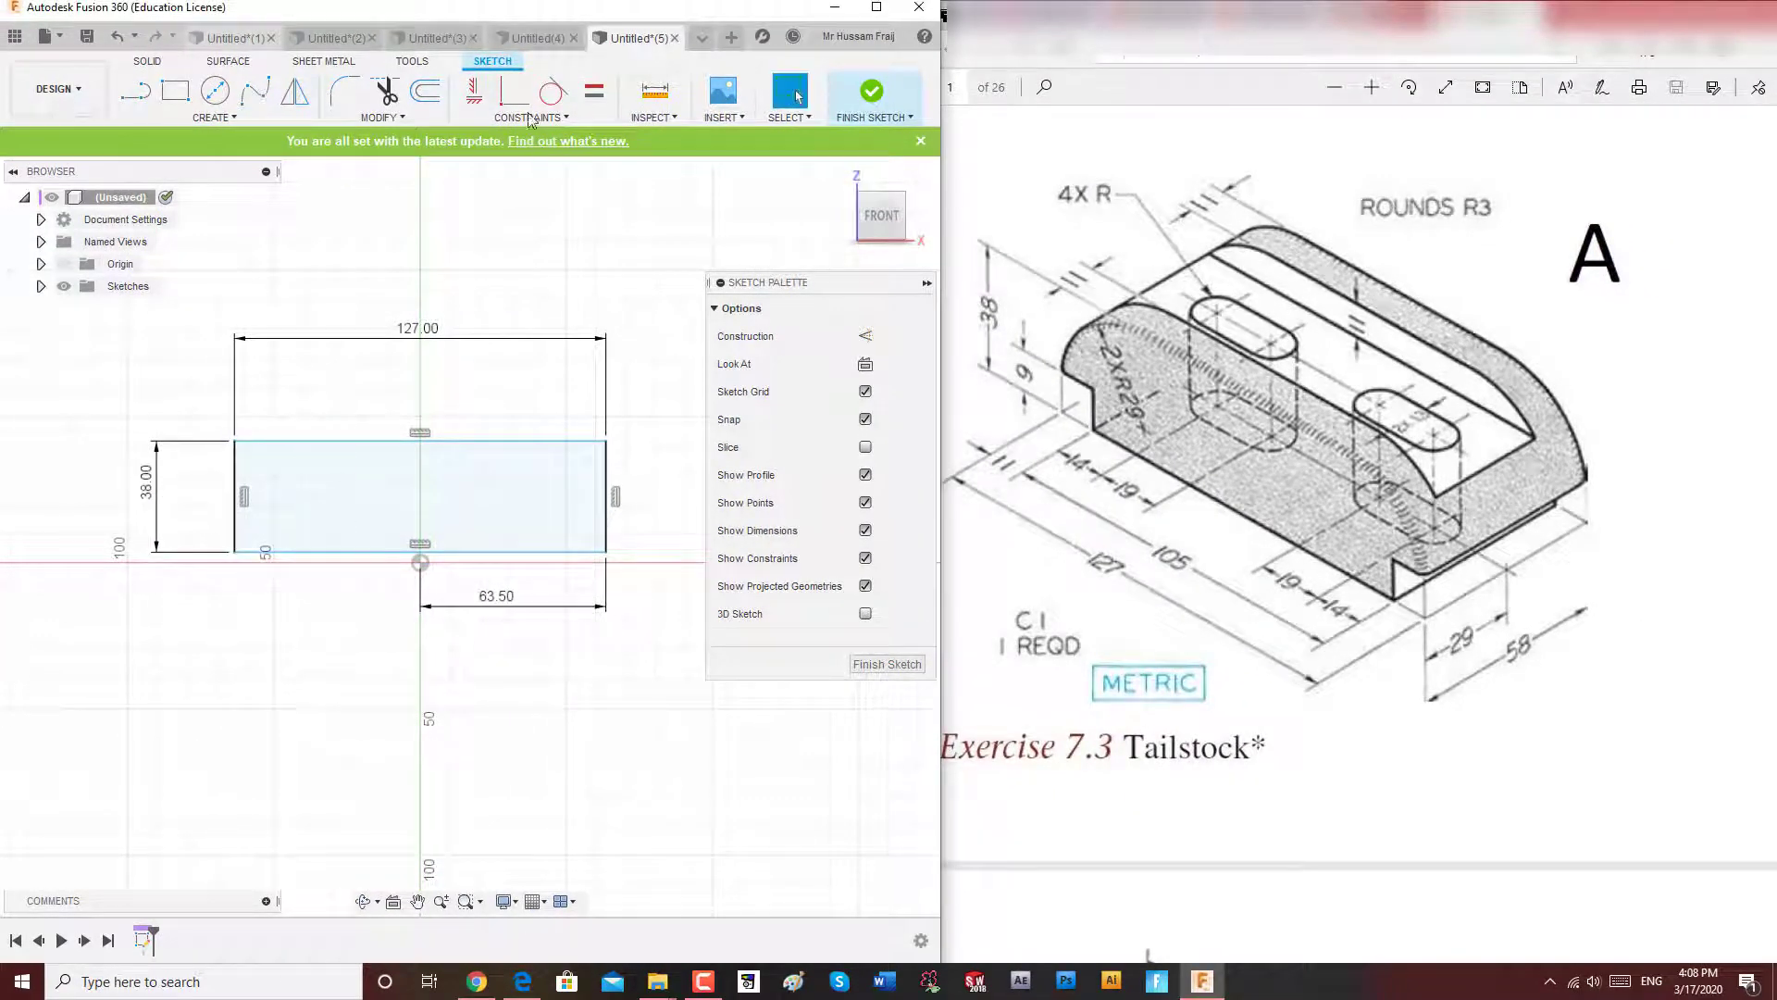
Apply a Coincident constraint between the rectangle's lower edge and the sketch origin.
left_click(515, 93)
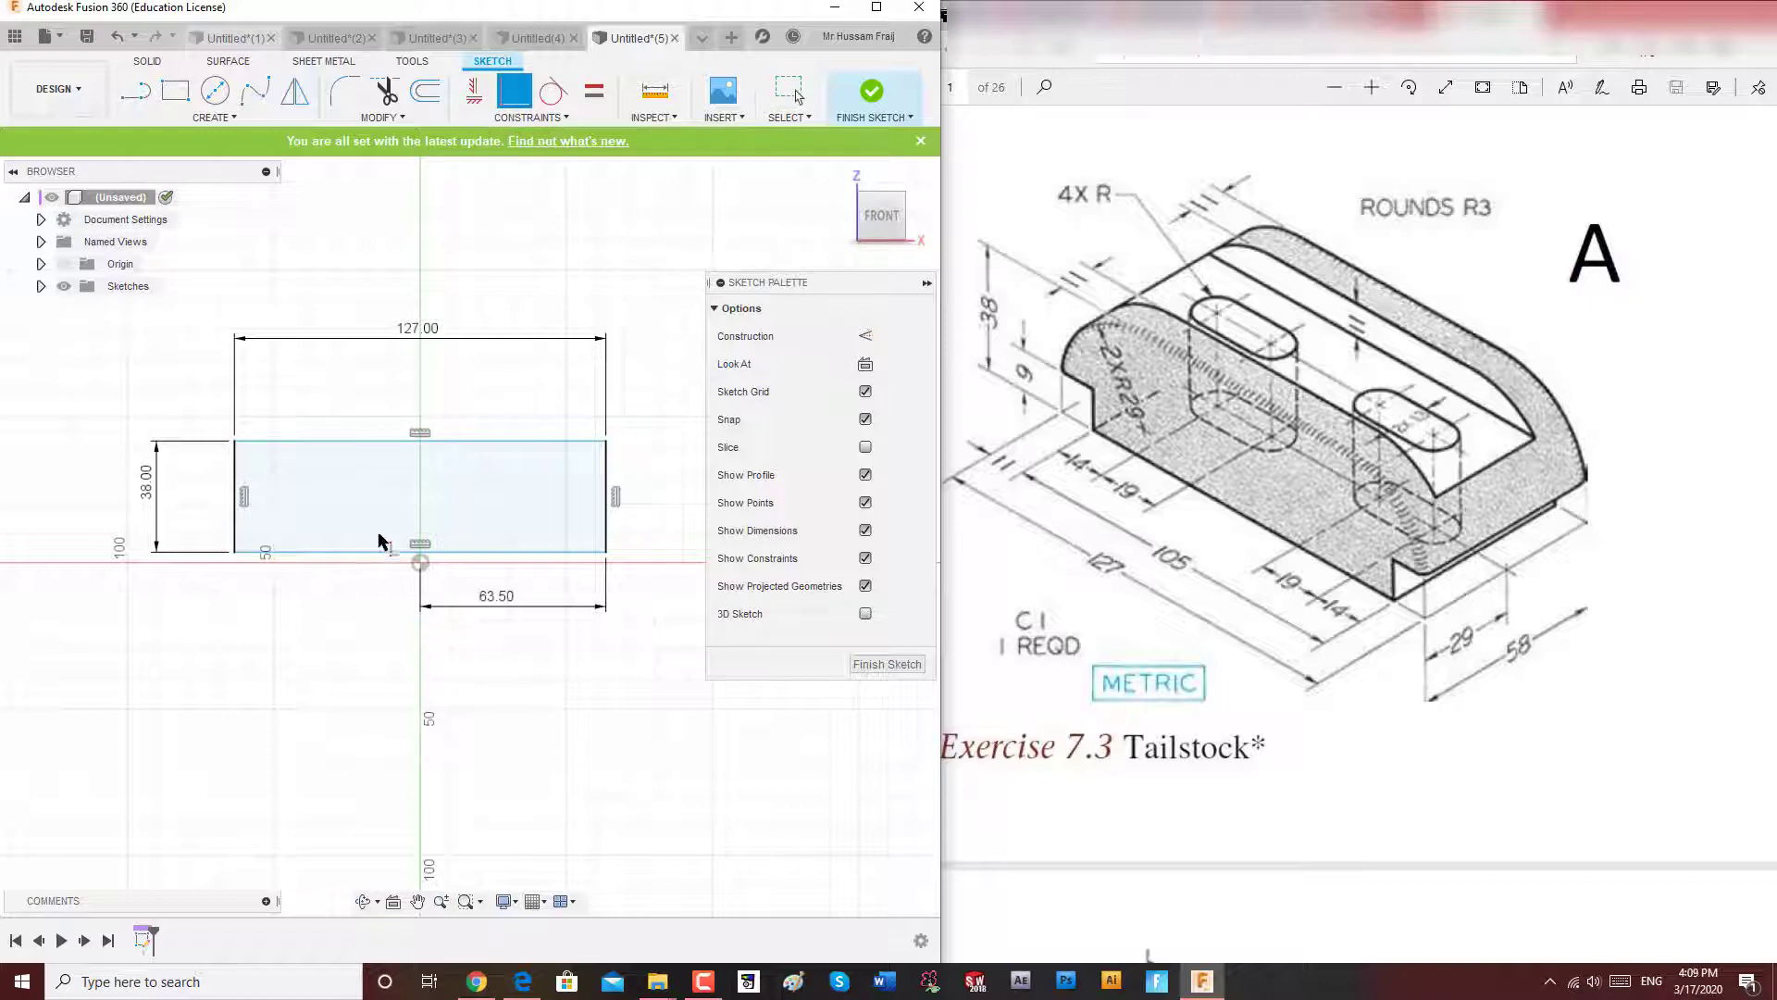
left_click(388, 551)
left_click(420, 563)
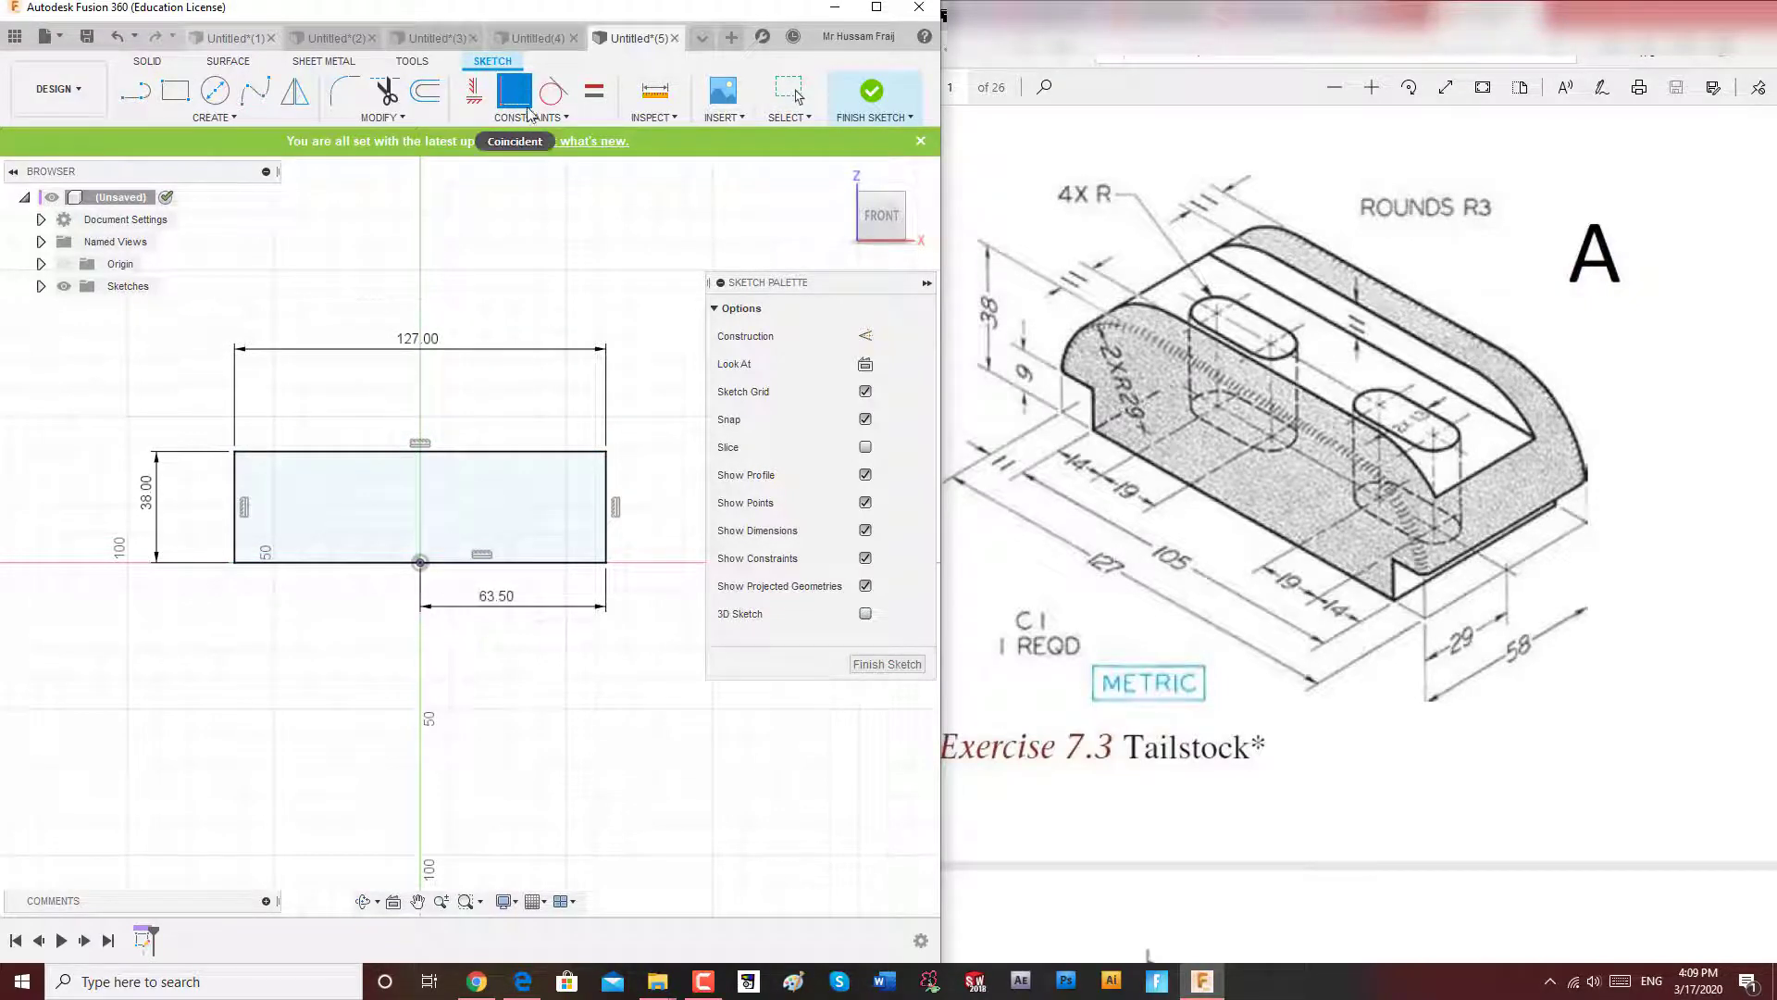
right_click(469, 266)
left_click(531, 254)
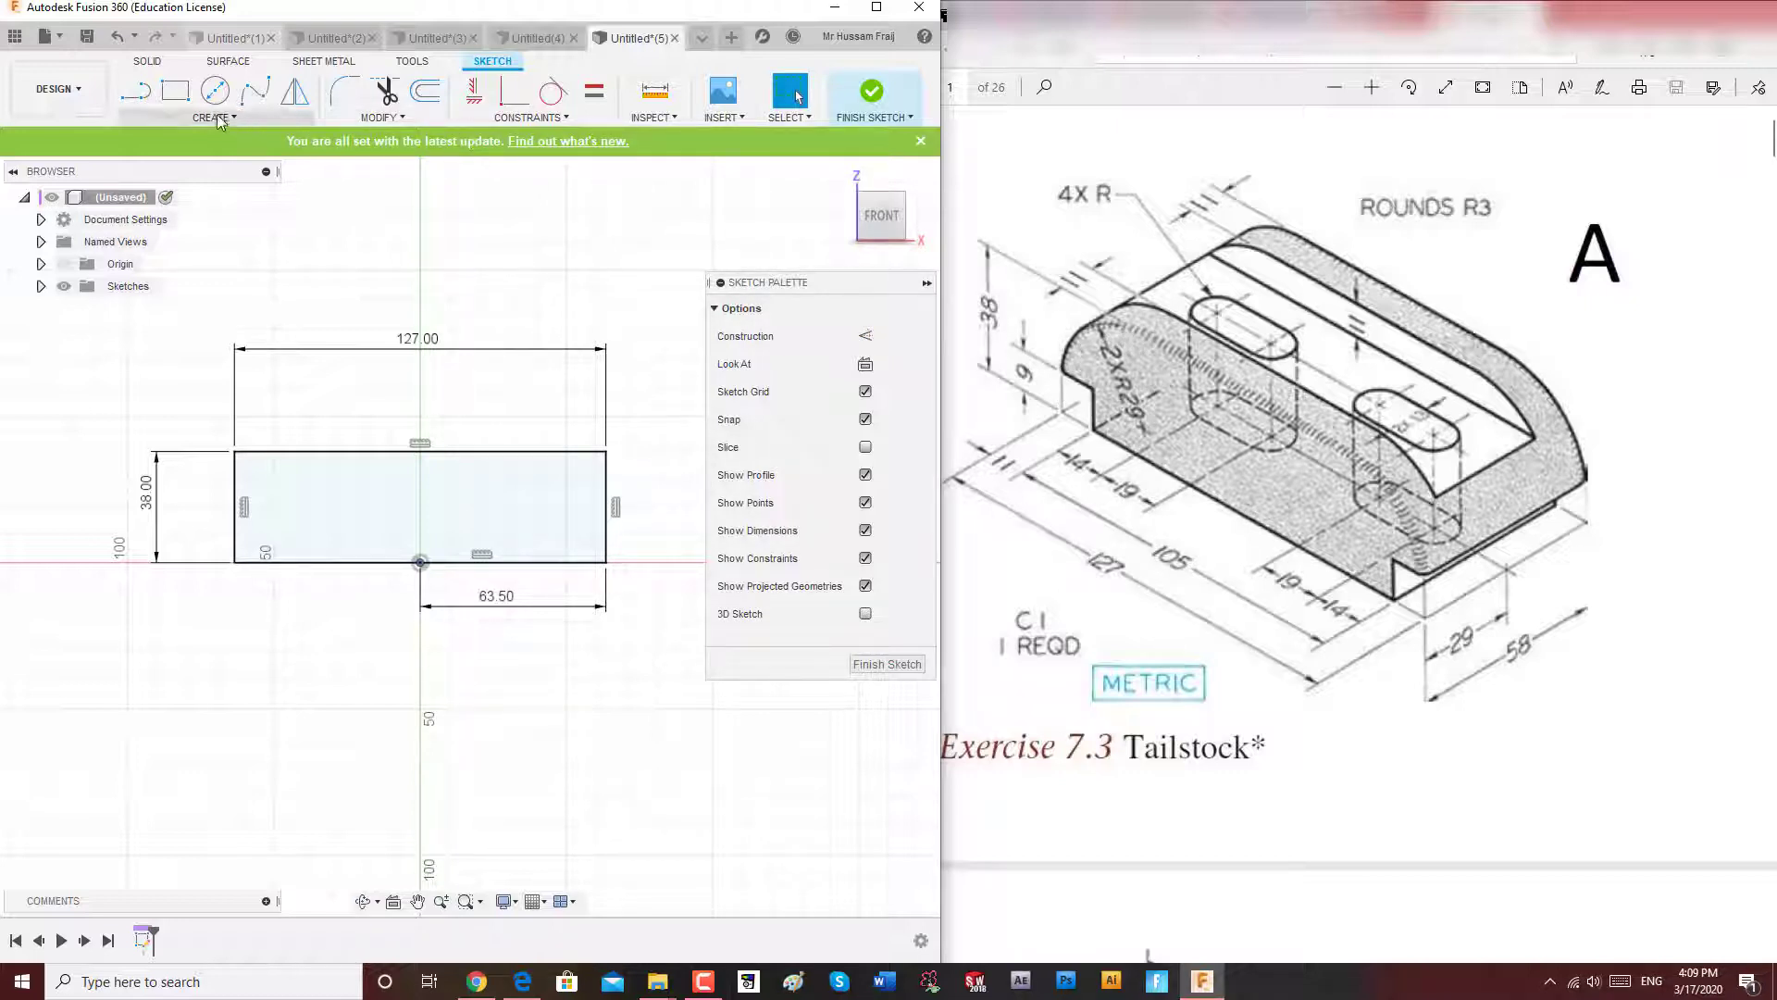
Draw two small rectangles inside the profile's lower corners, about 22 by 14 mm at the left and 25 by 14 mm at the right.
left_click(135, 90)
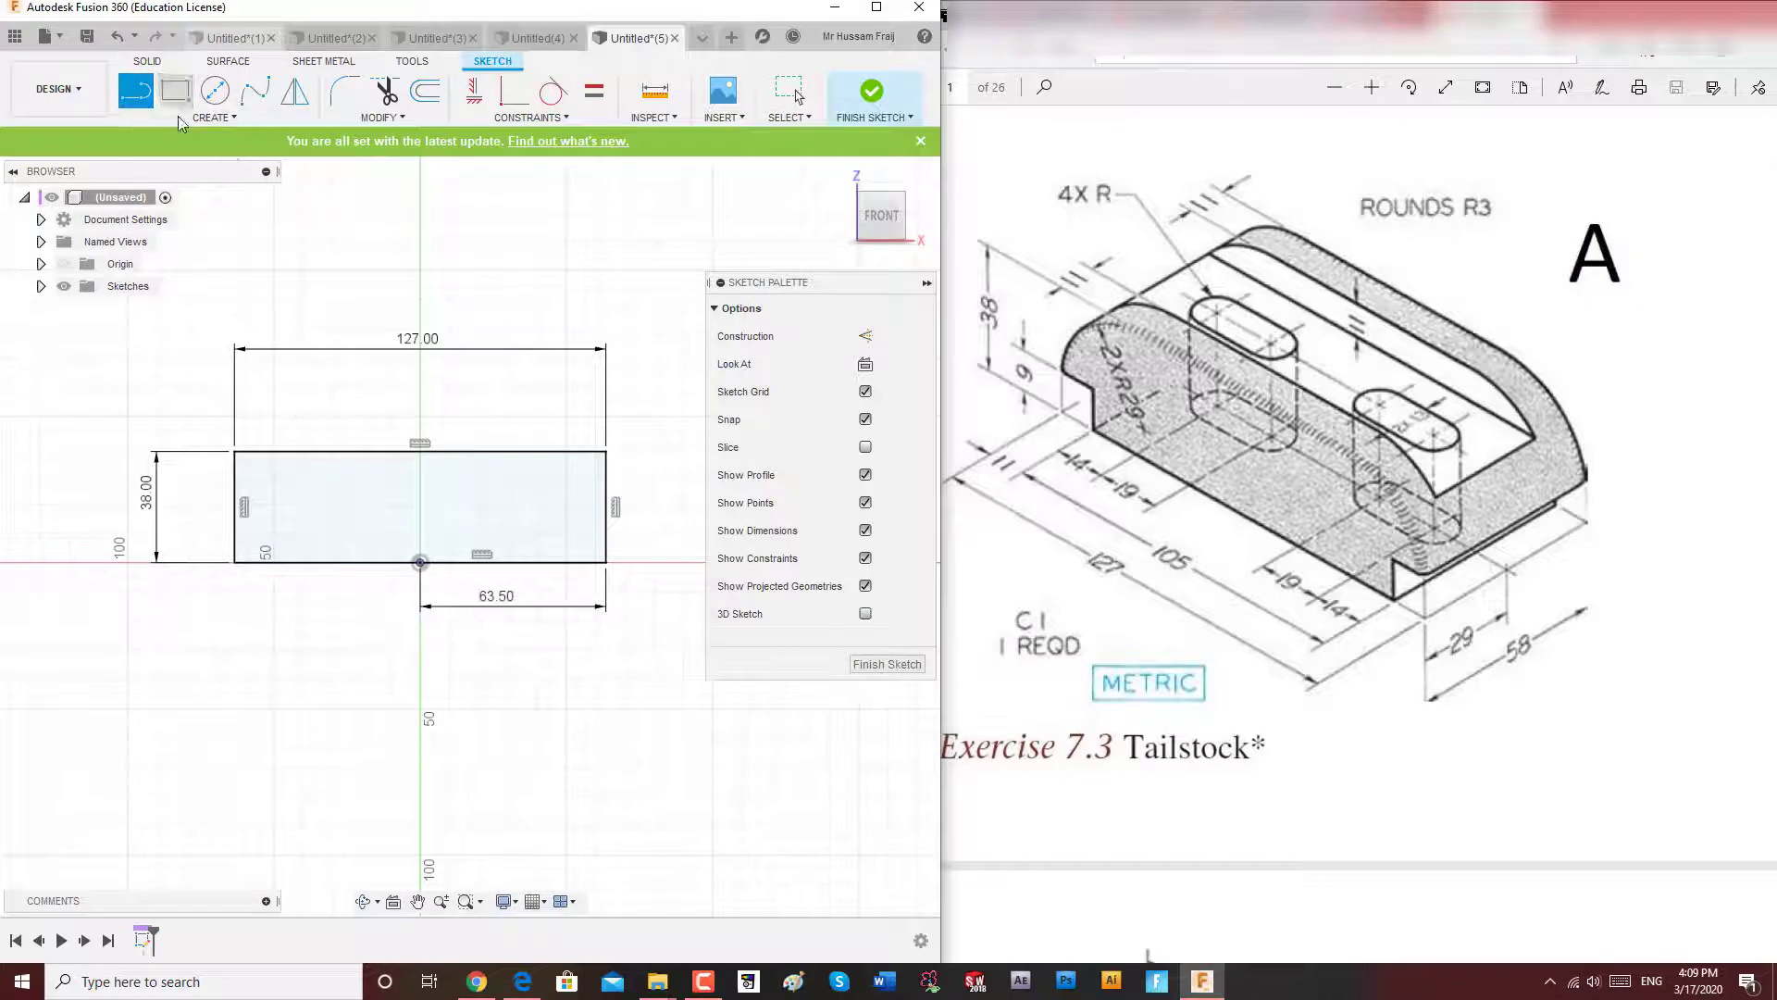
left_click(175, 90)
left_click(238, 562)
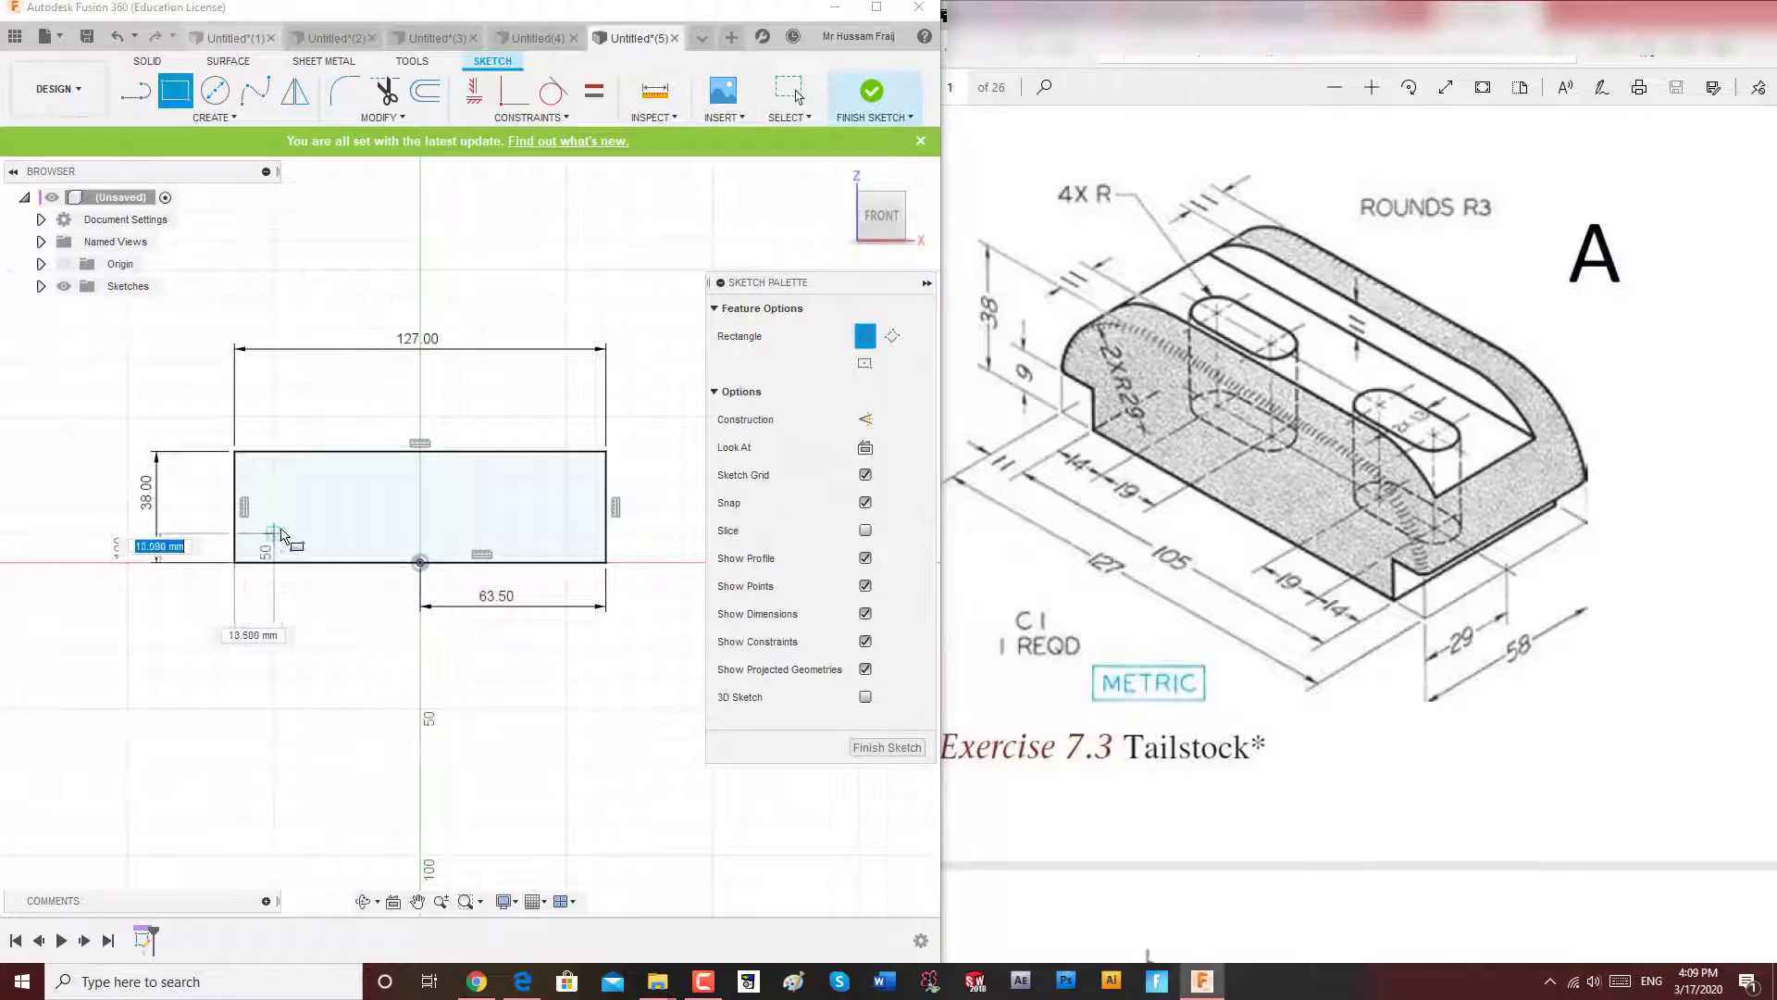
left_click(299, 521)
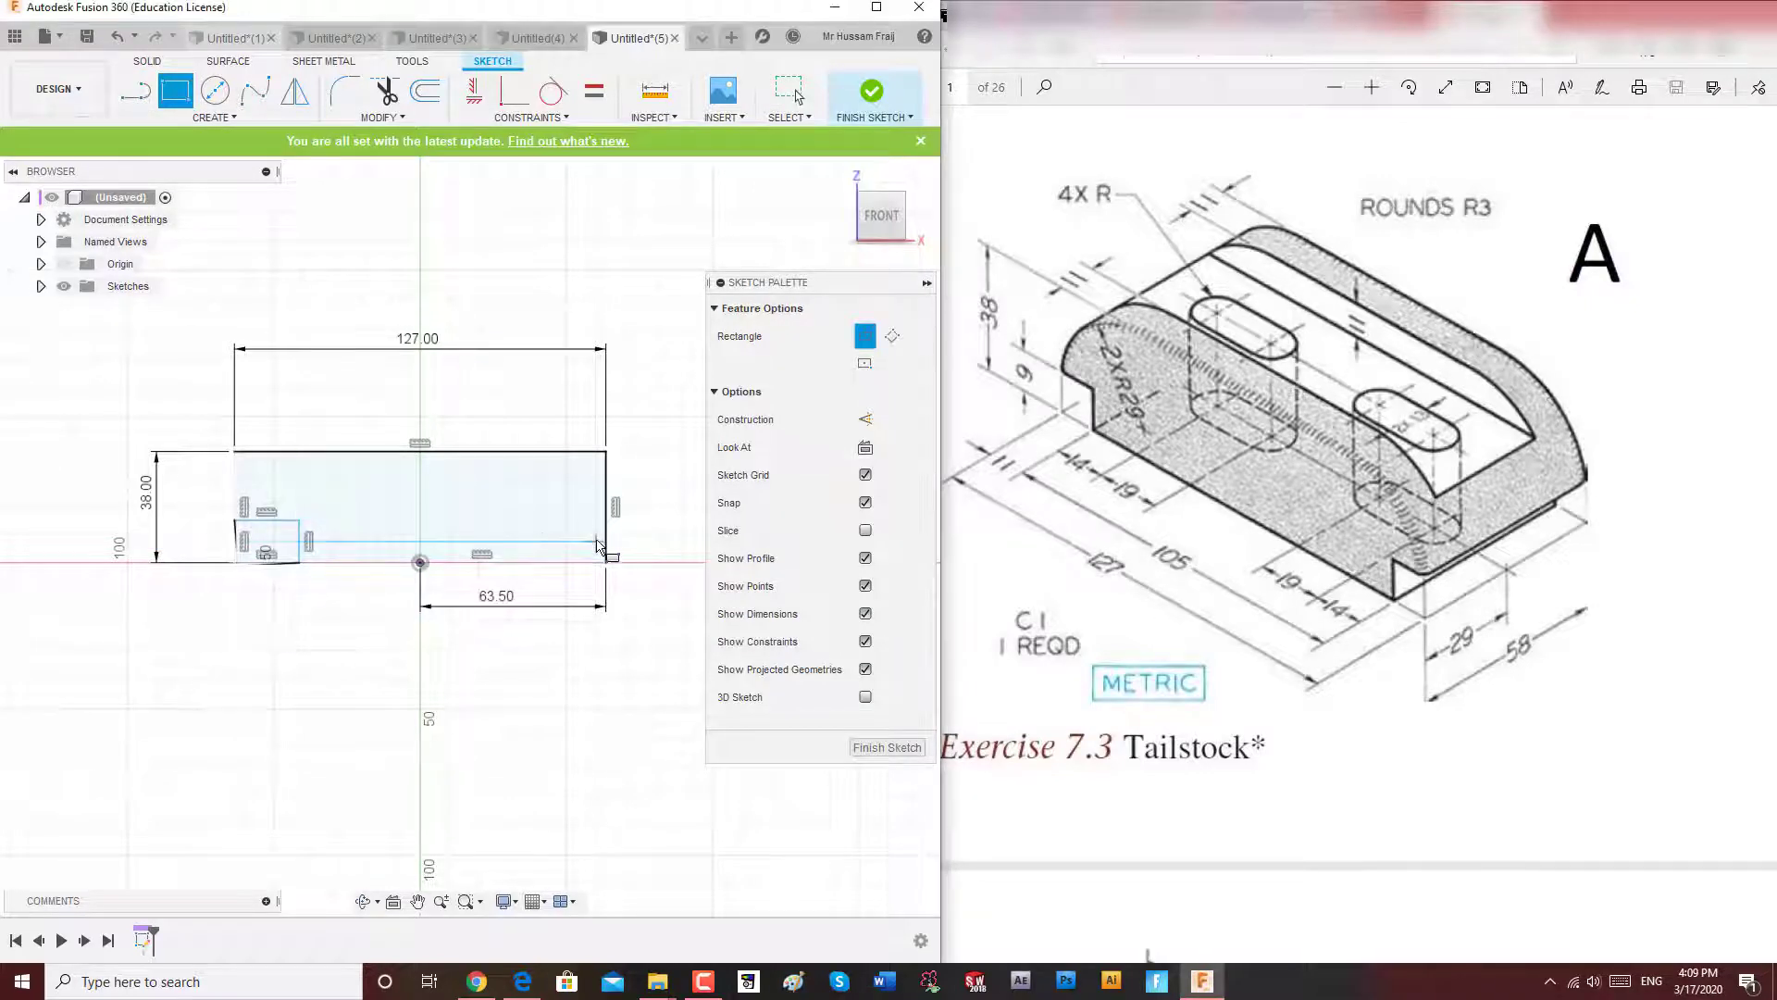
left_click(606, 562)
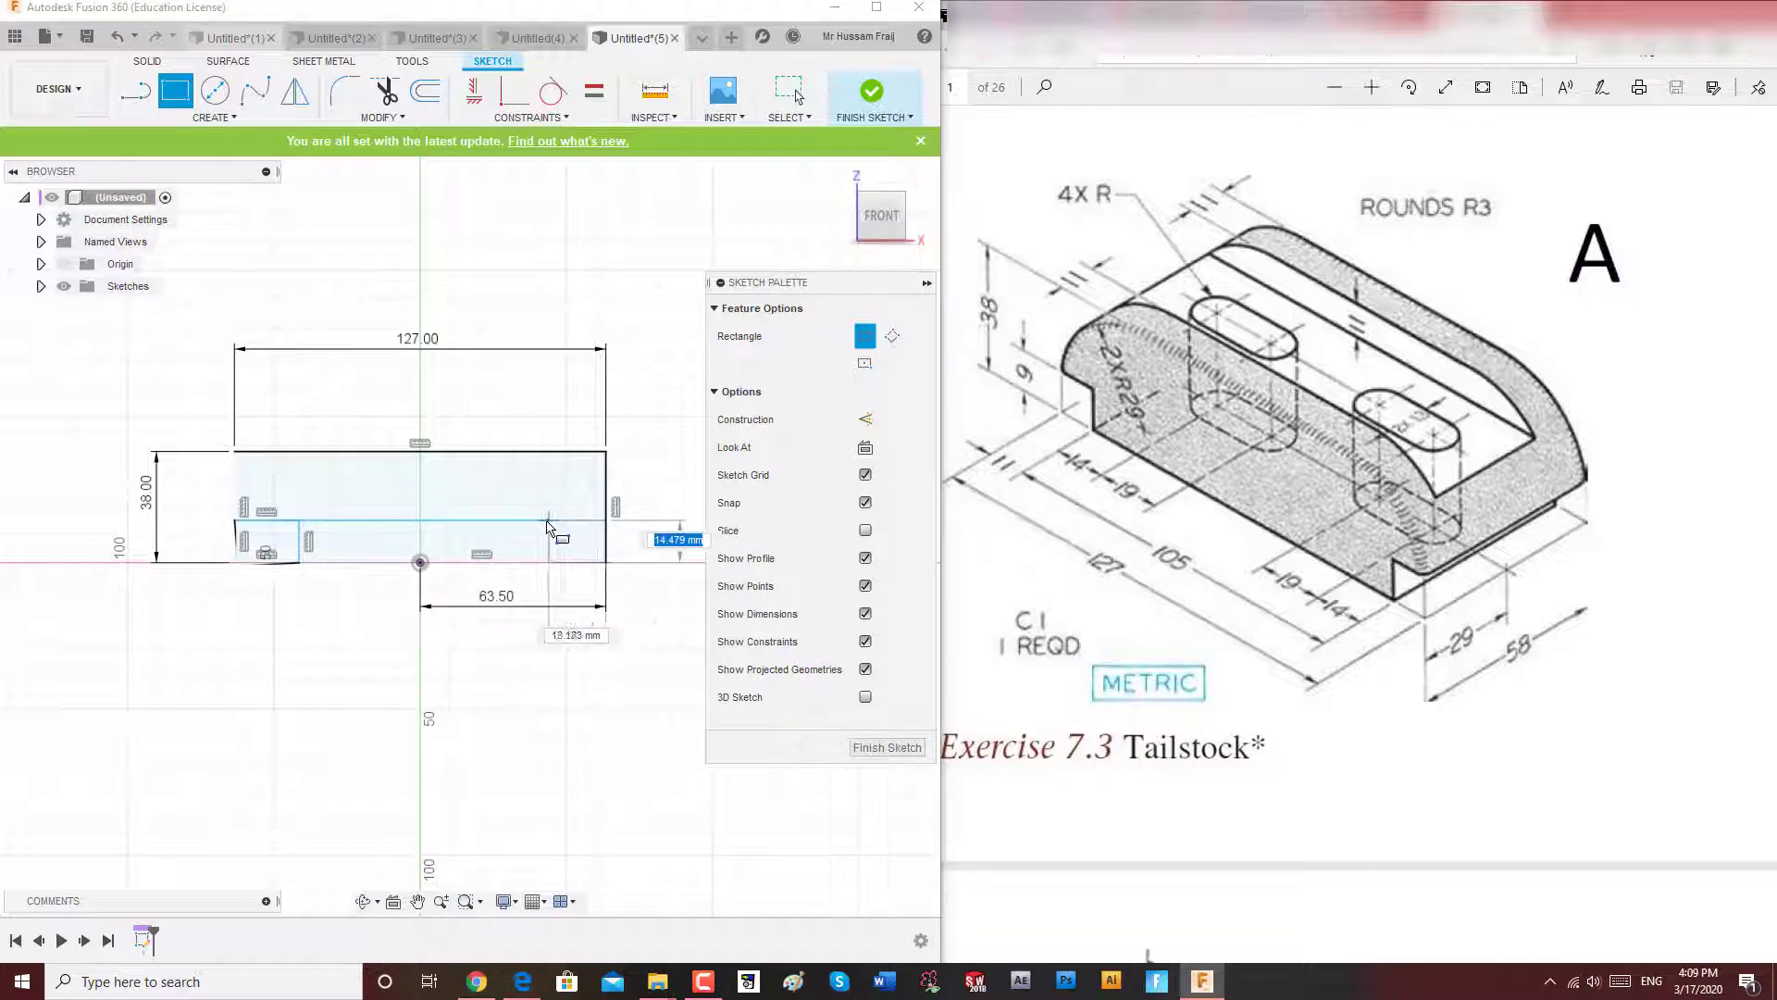
left_click(532, 521)
right_click(651, 374)
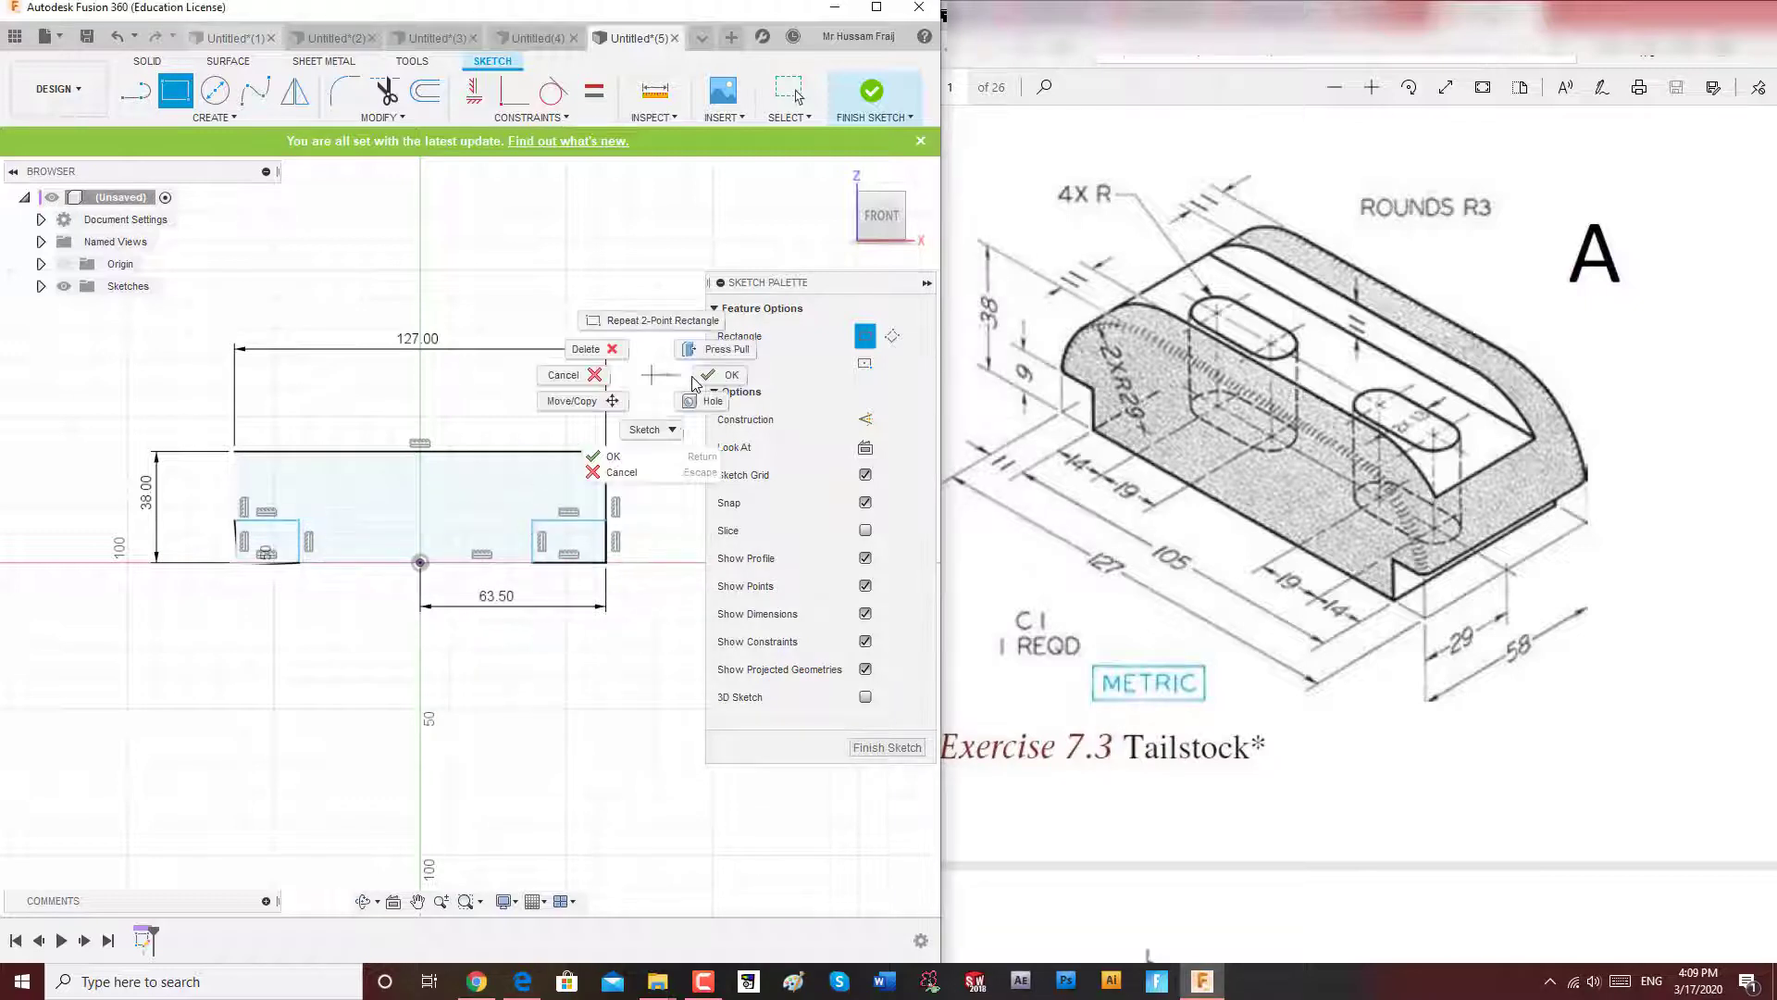
left_click(693, 376)
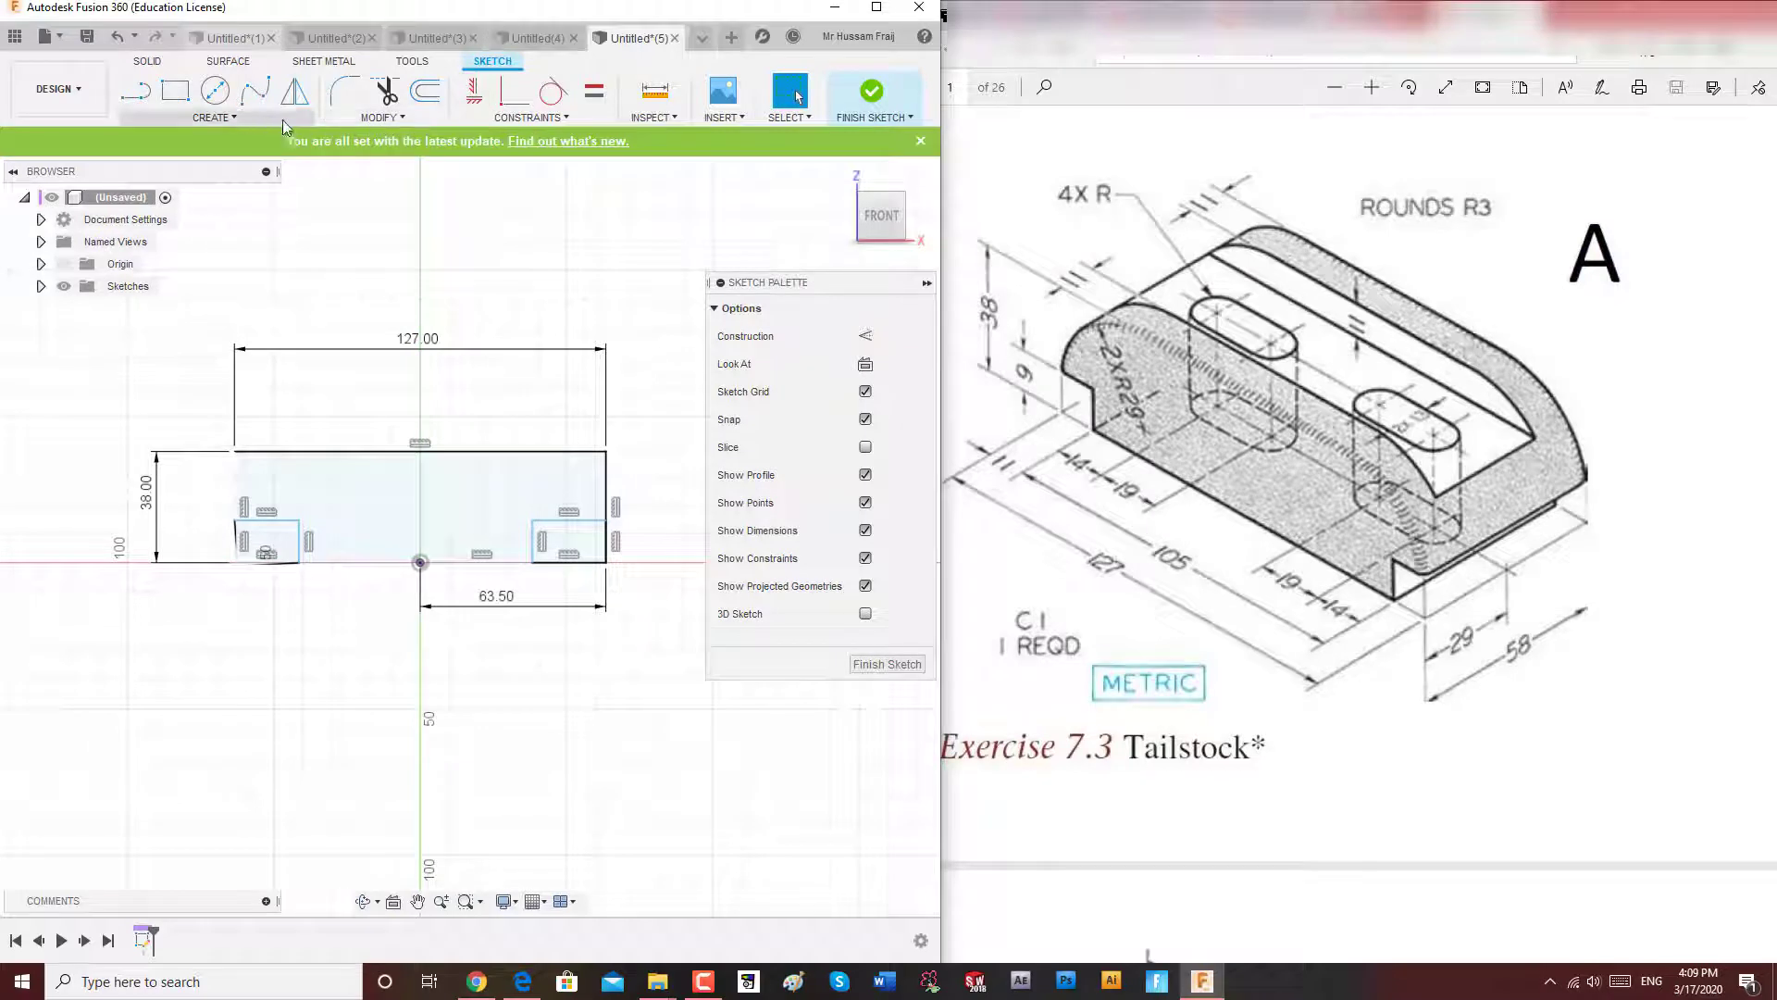
Dimension the lower-left corner rectangle with a height of 9 mm and a width of 14 mm.
left_click(213, 118)
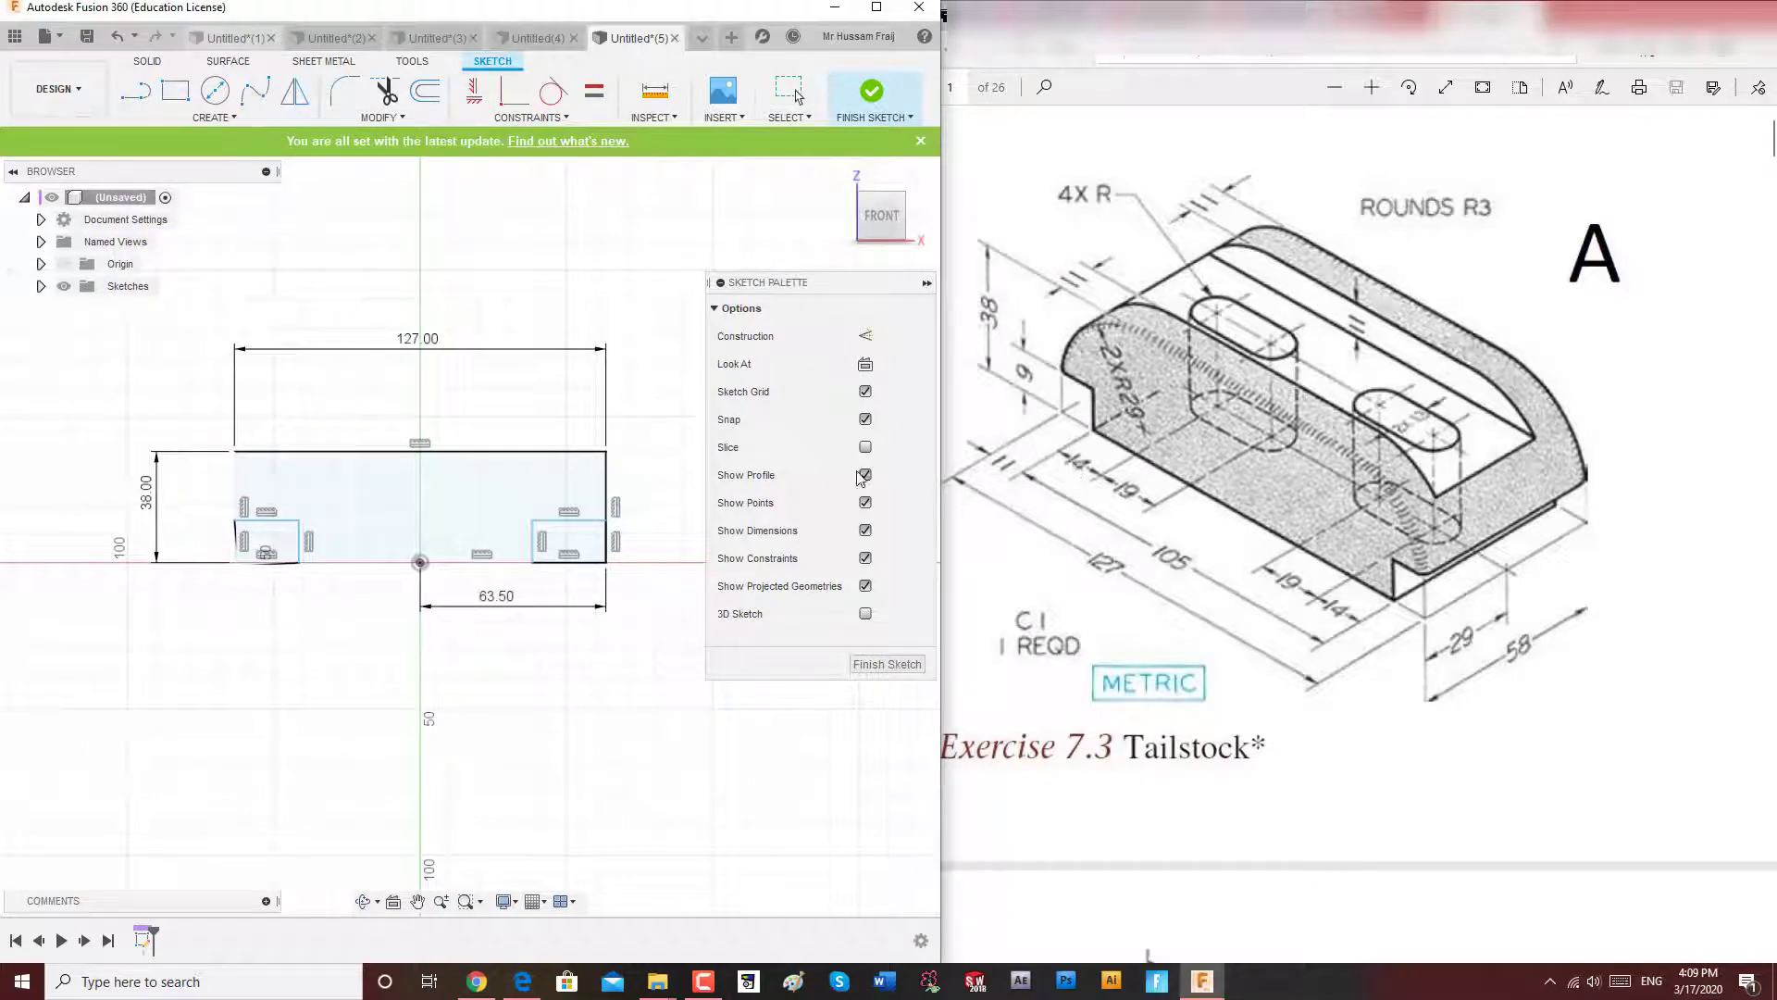
left_click(298, 535)
left_click(342, 543)
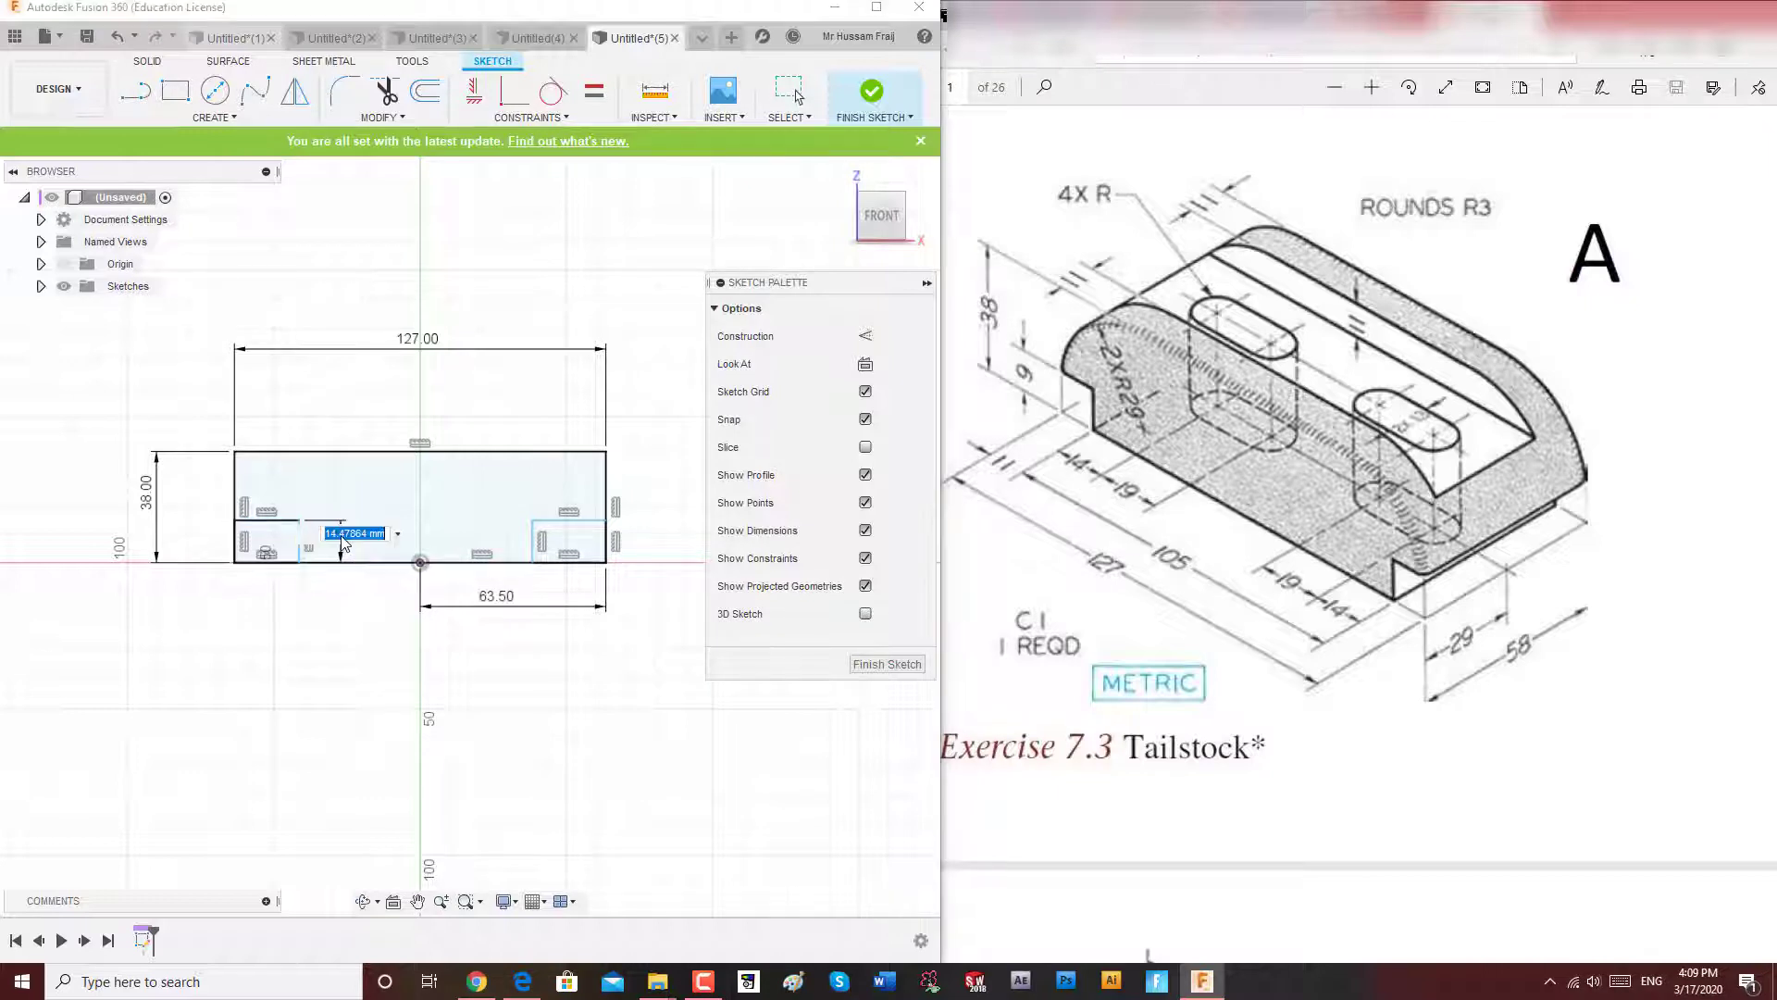
type("9")
key("Return")
left_click(278, 536)
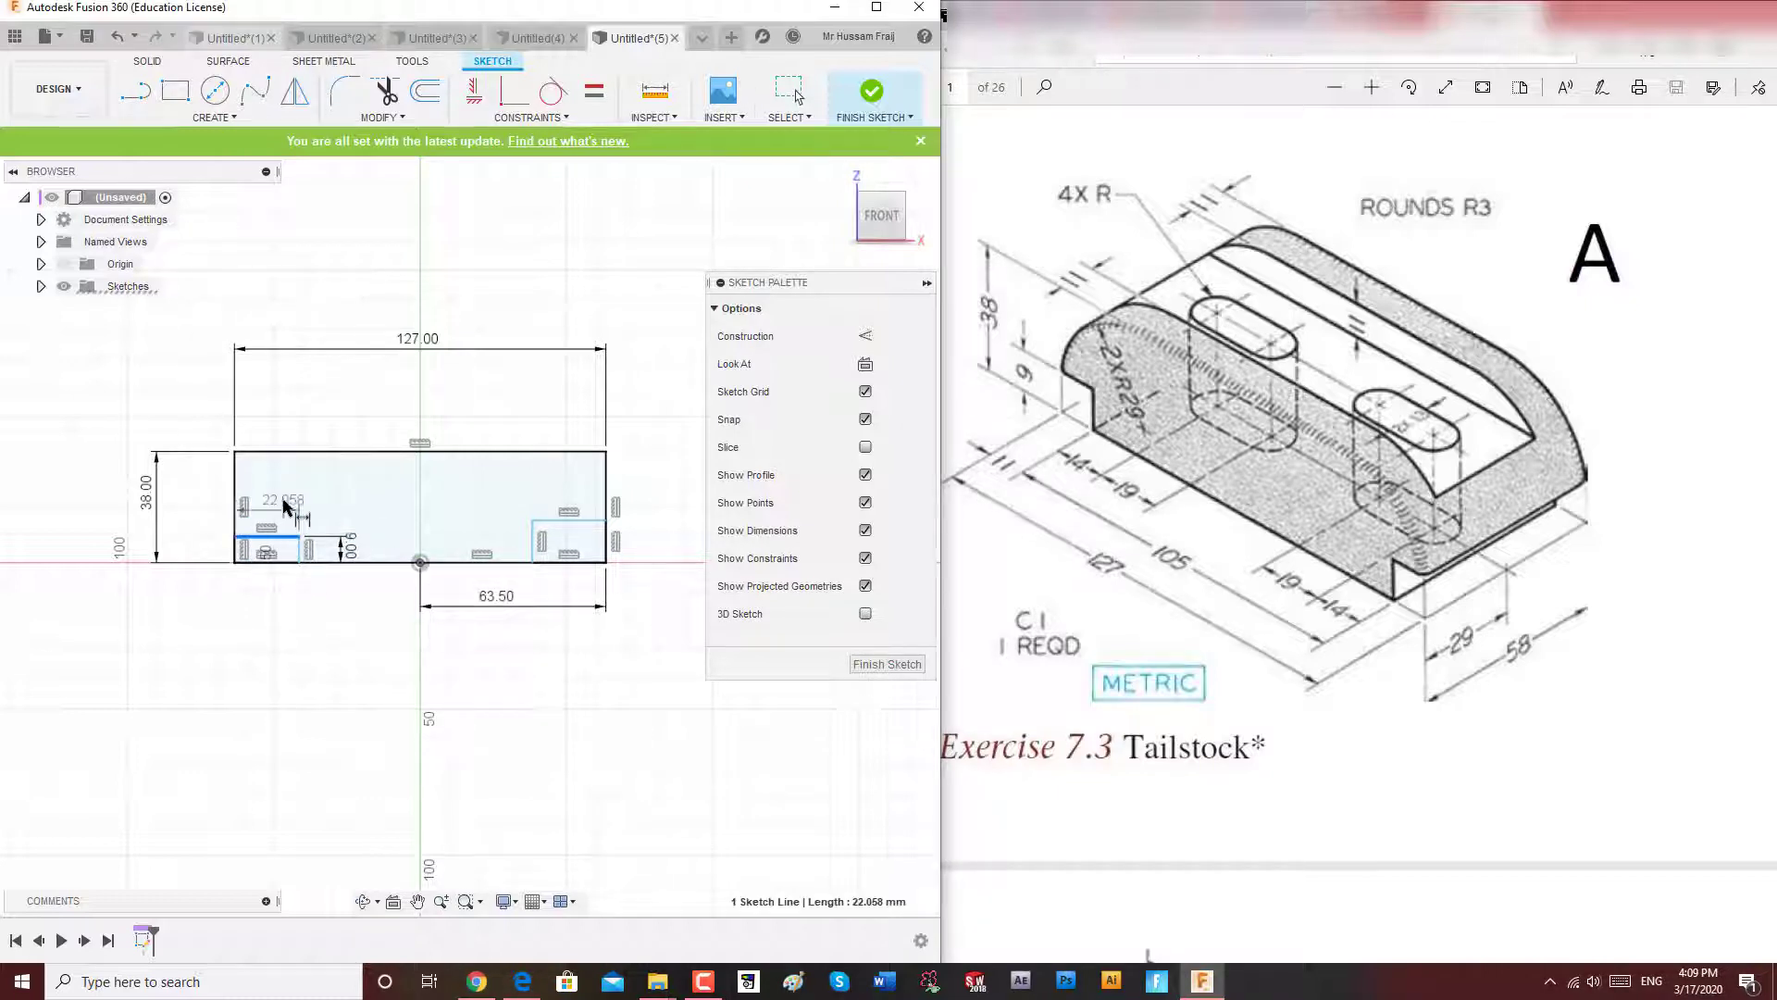
left_click(287, 507)
type("14")
key("Return")
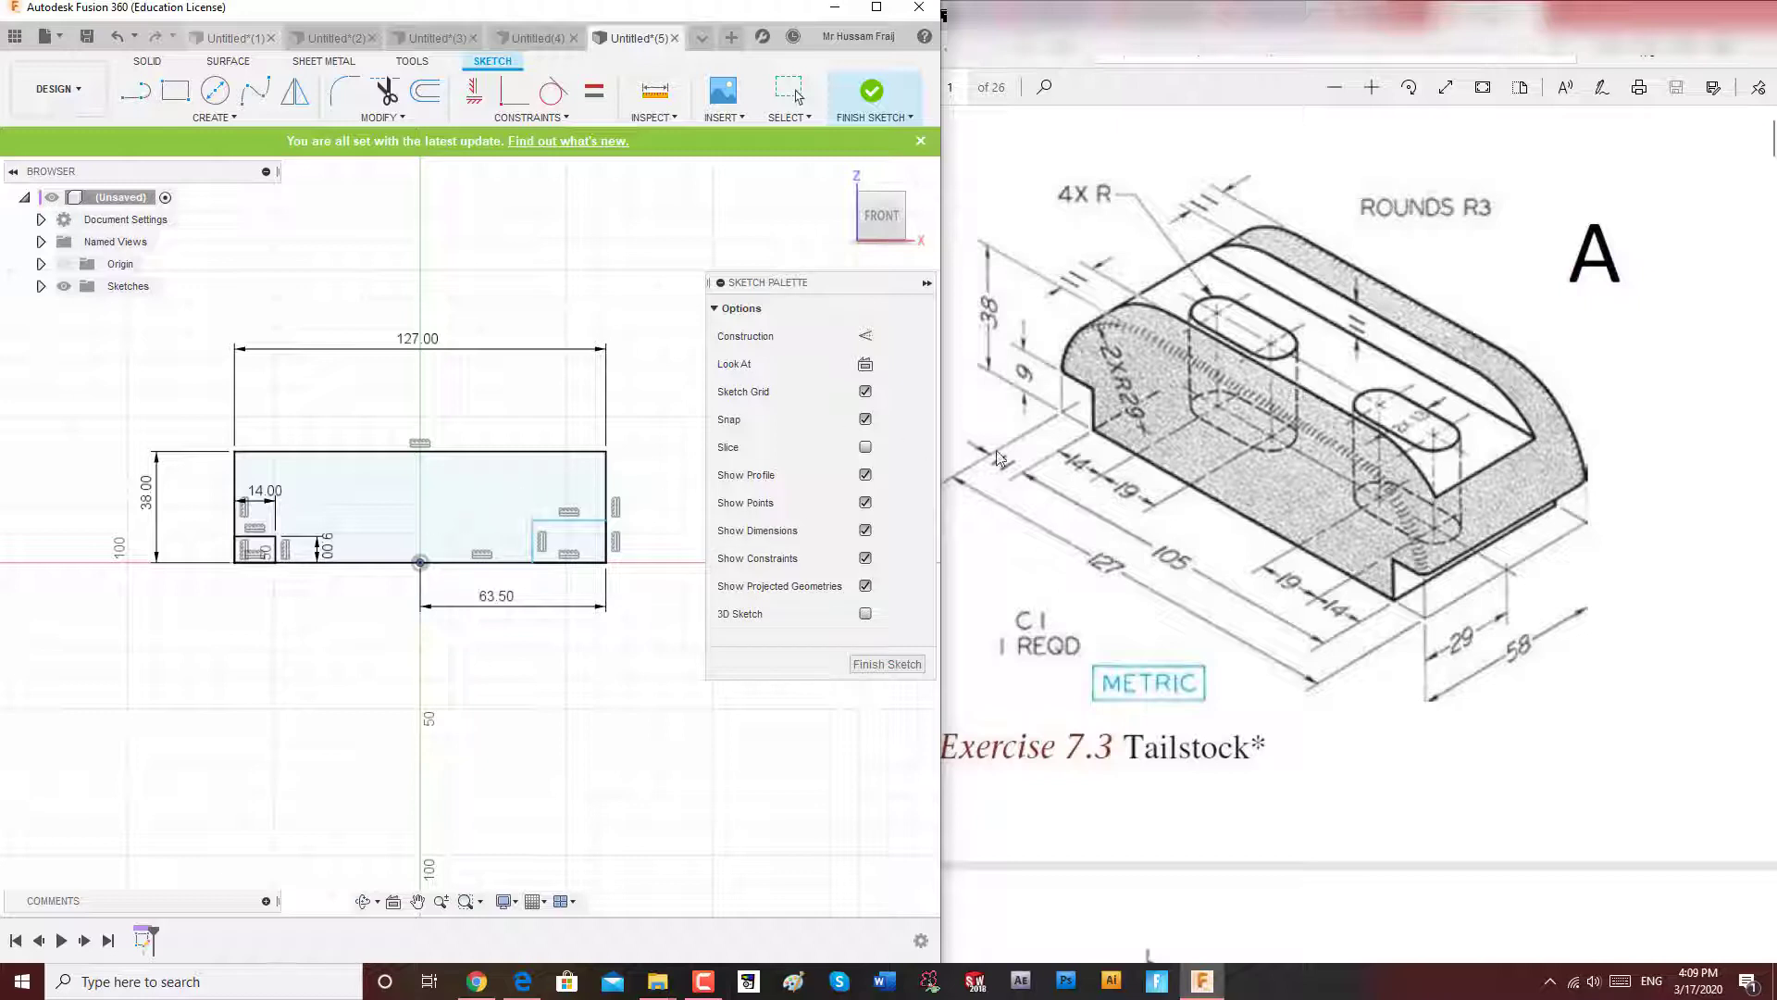
Change the lower-left corner rectangle's width to 11 mm to match the reference drawing.
left_click(1019, 488)
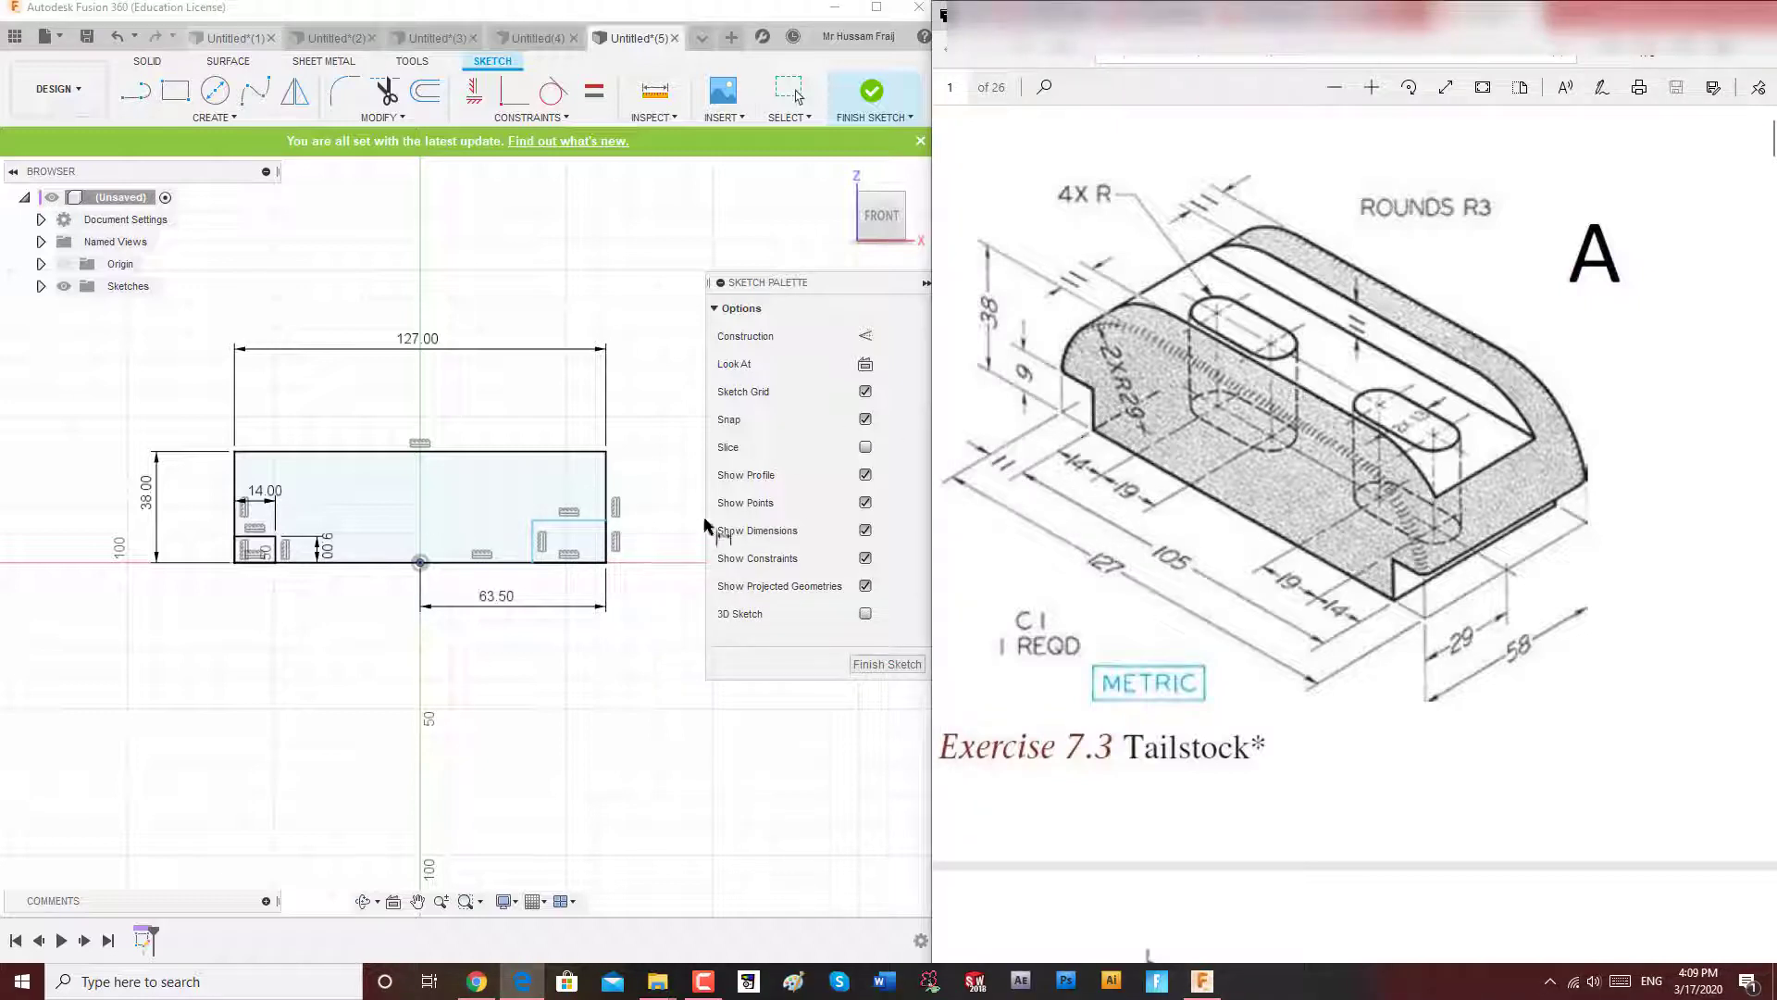
double_click(263, 492)
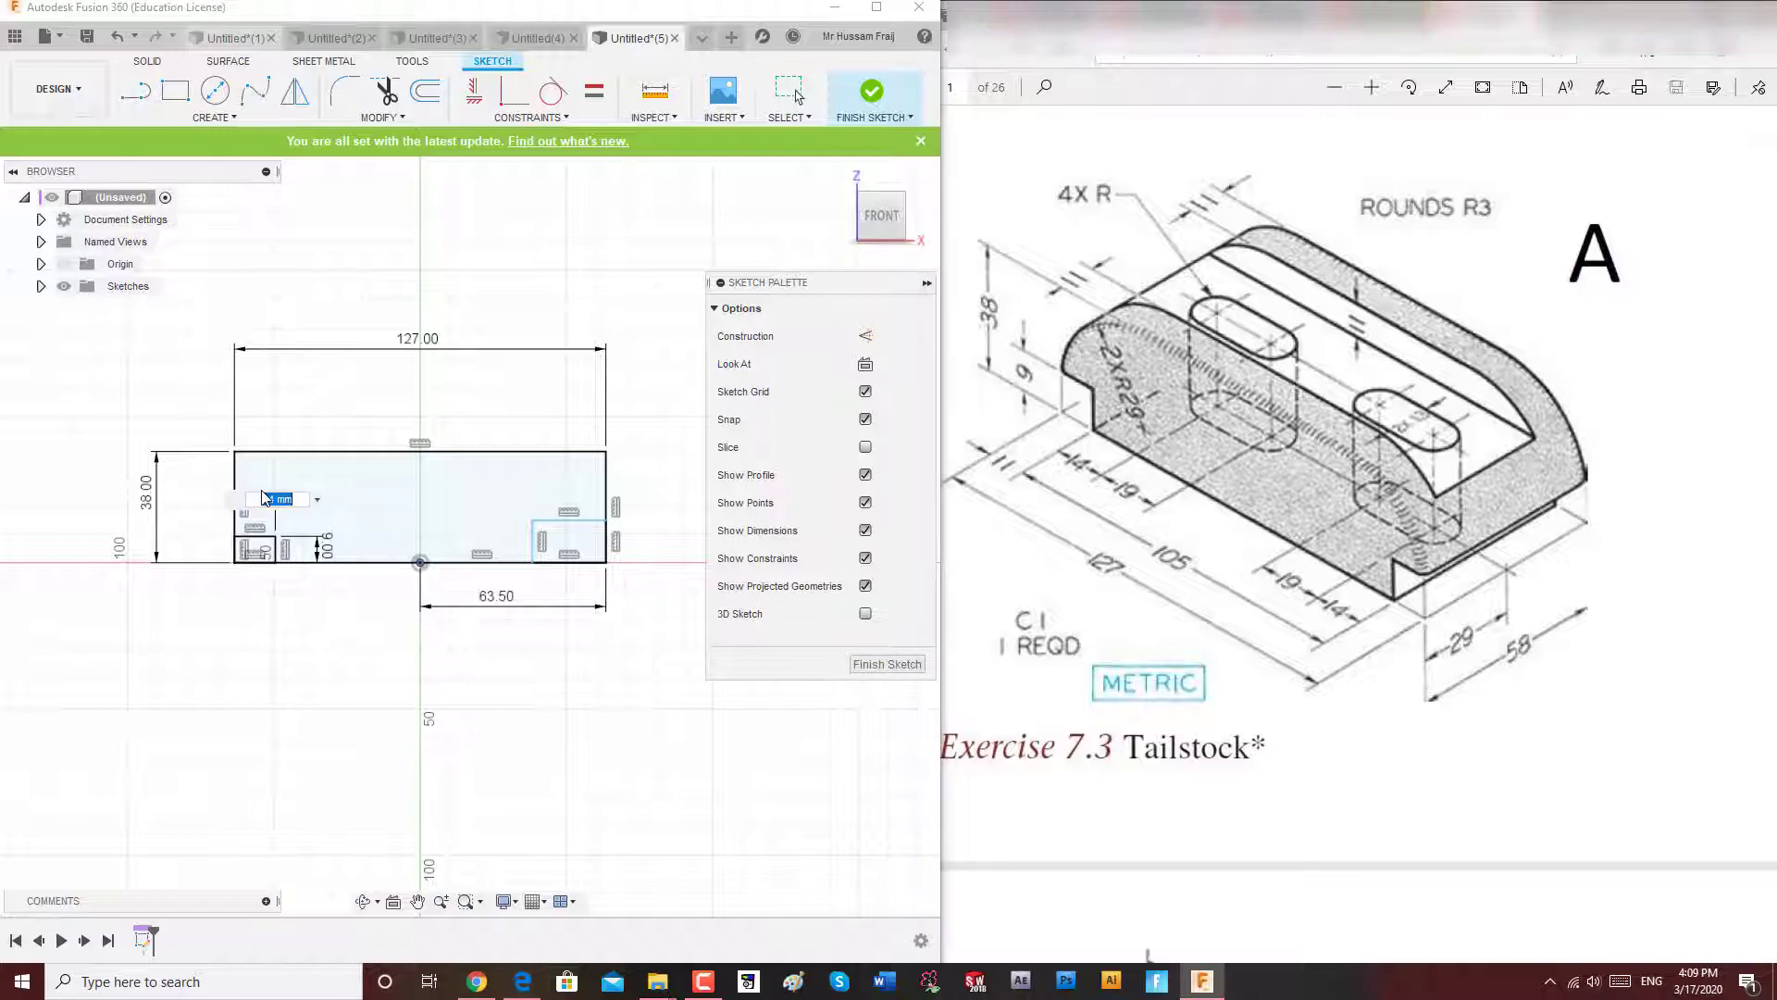
type("11")
key("Return")
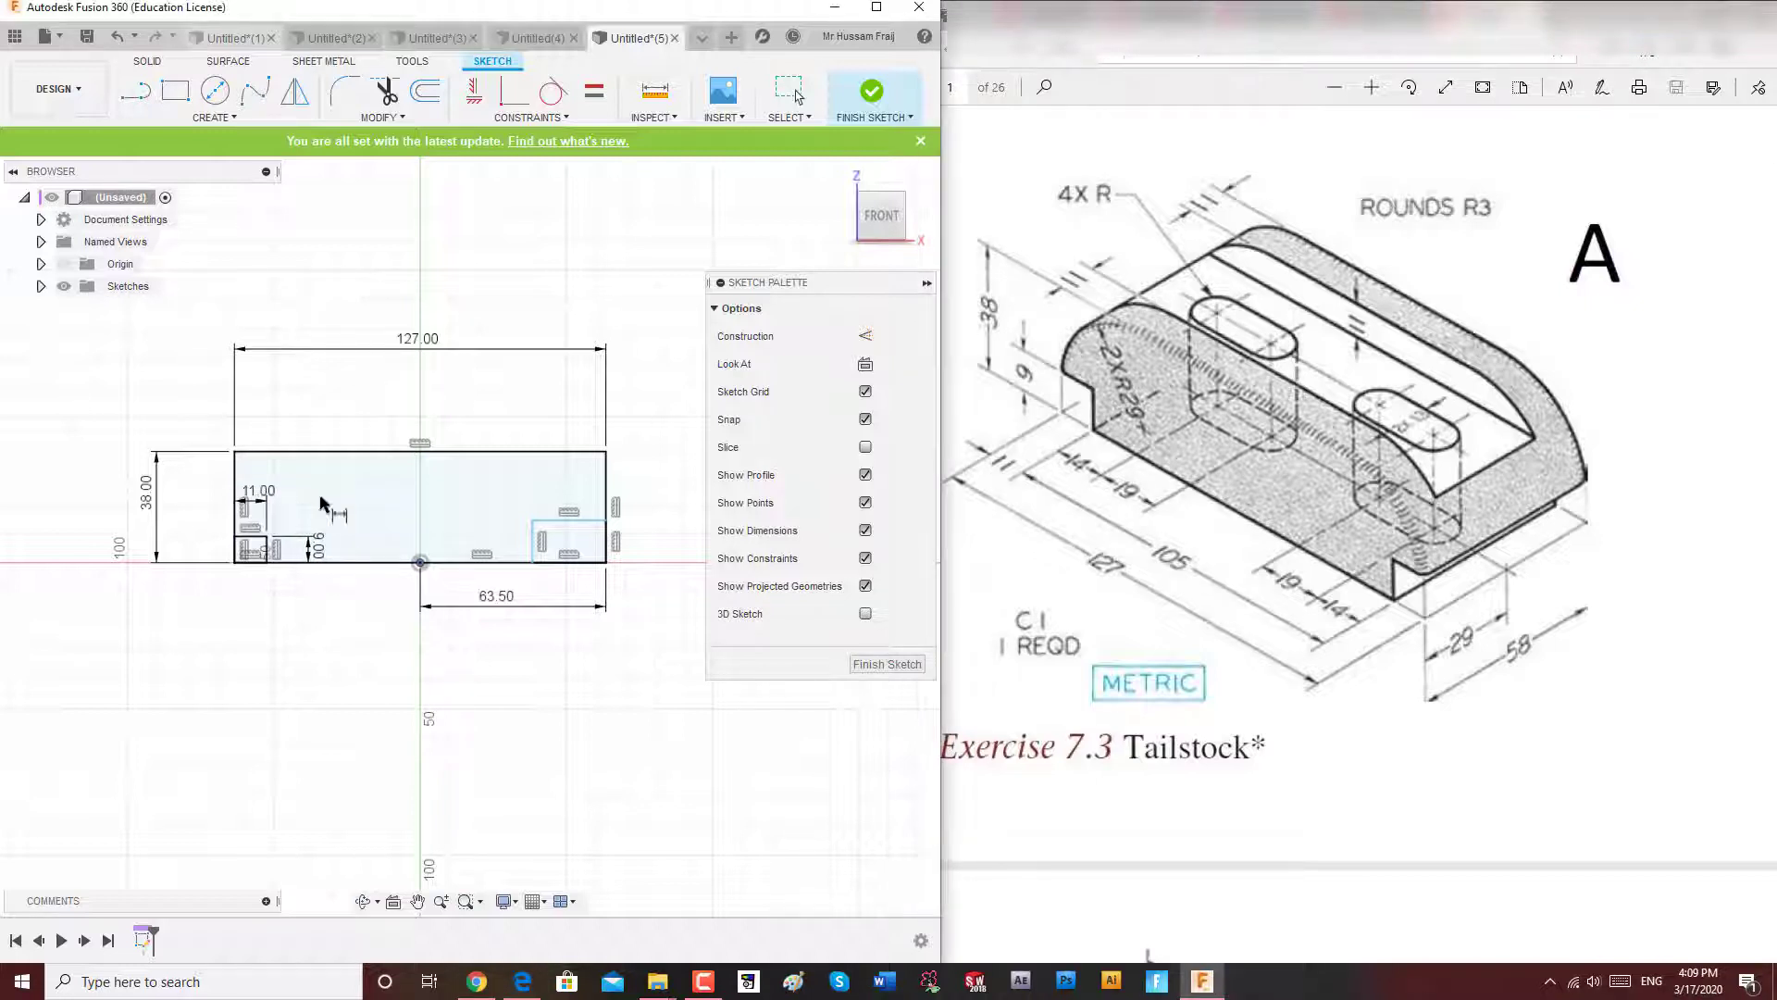
Dimension the lower-right corner rectangle's upper edge and set its width to 11 mm.
left_click(574, 521)
left_click(571, 486)
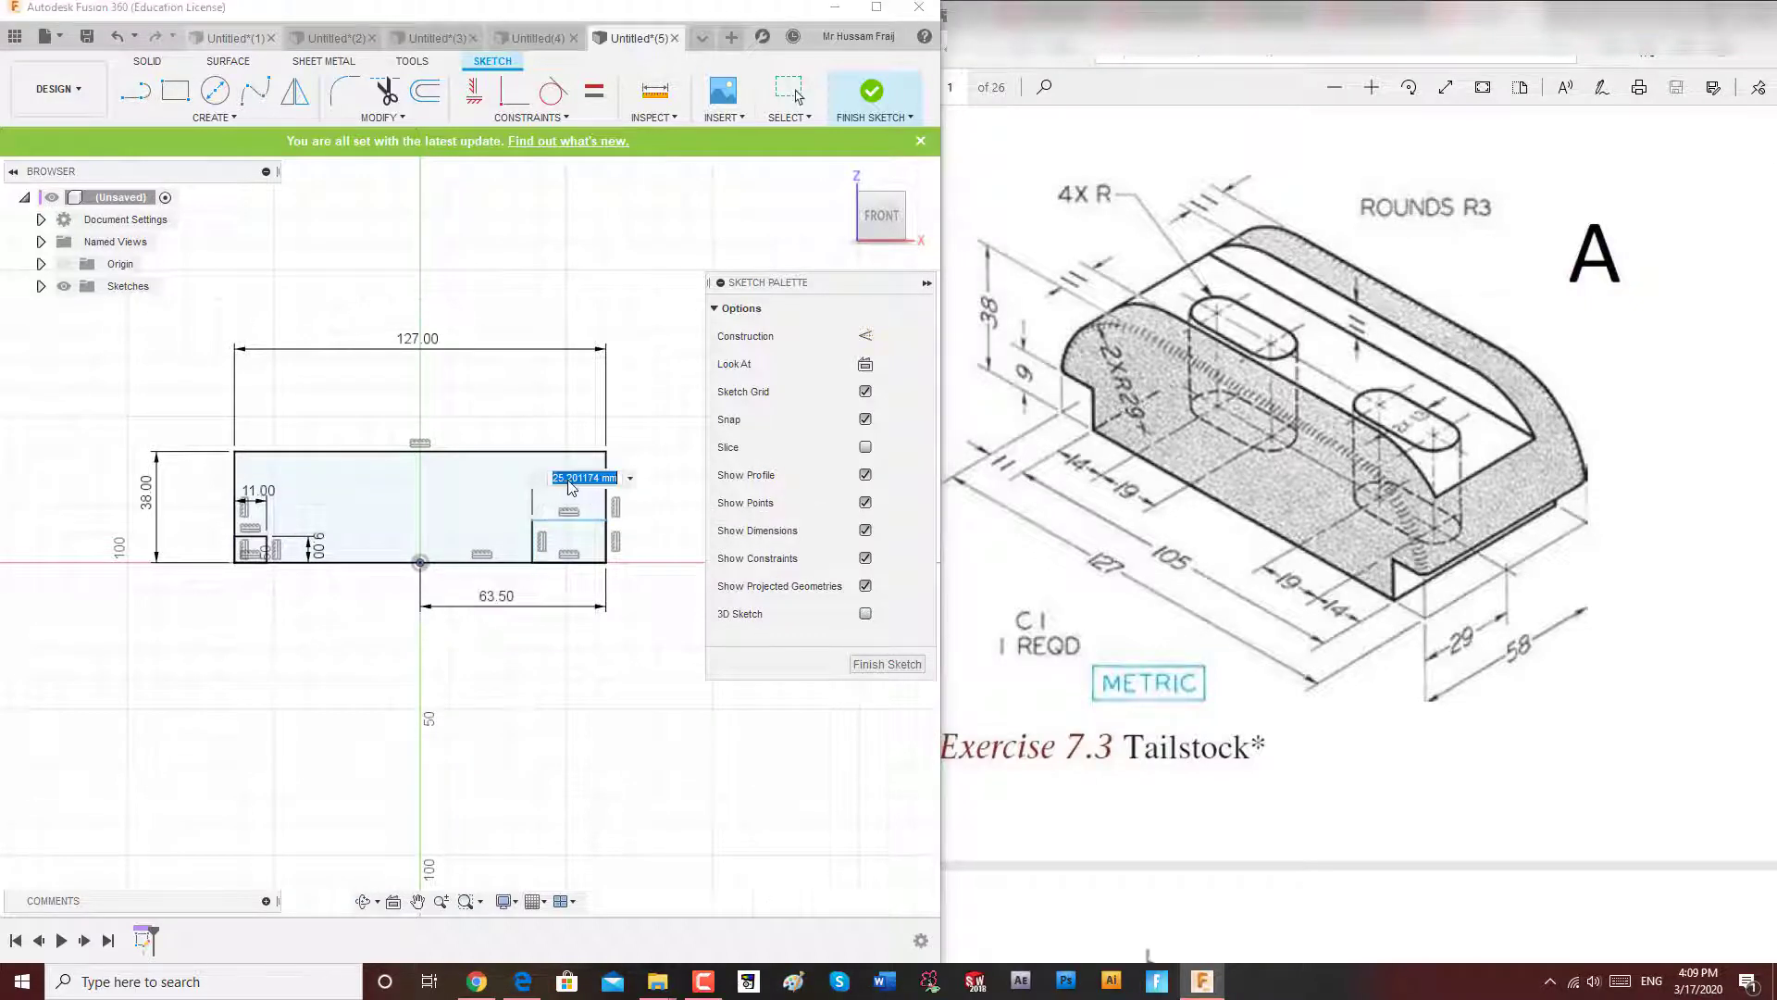
type("11")
key("Return")
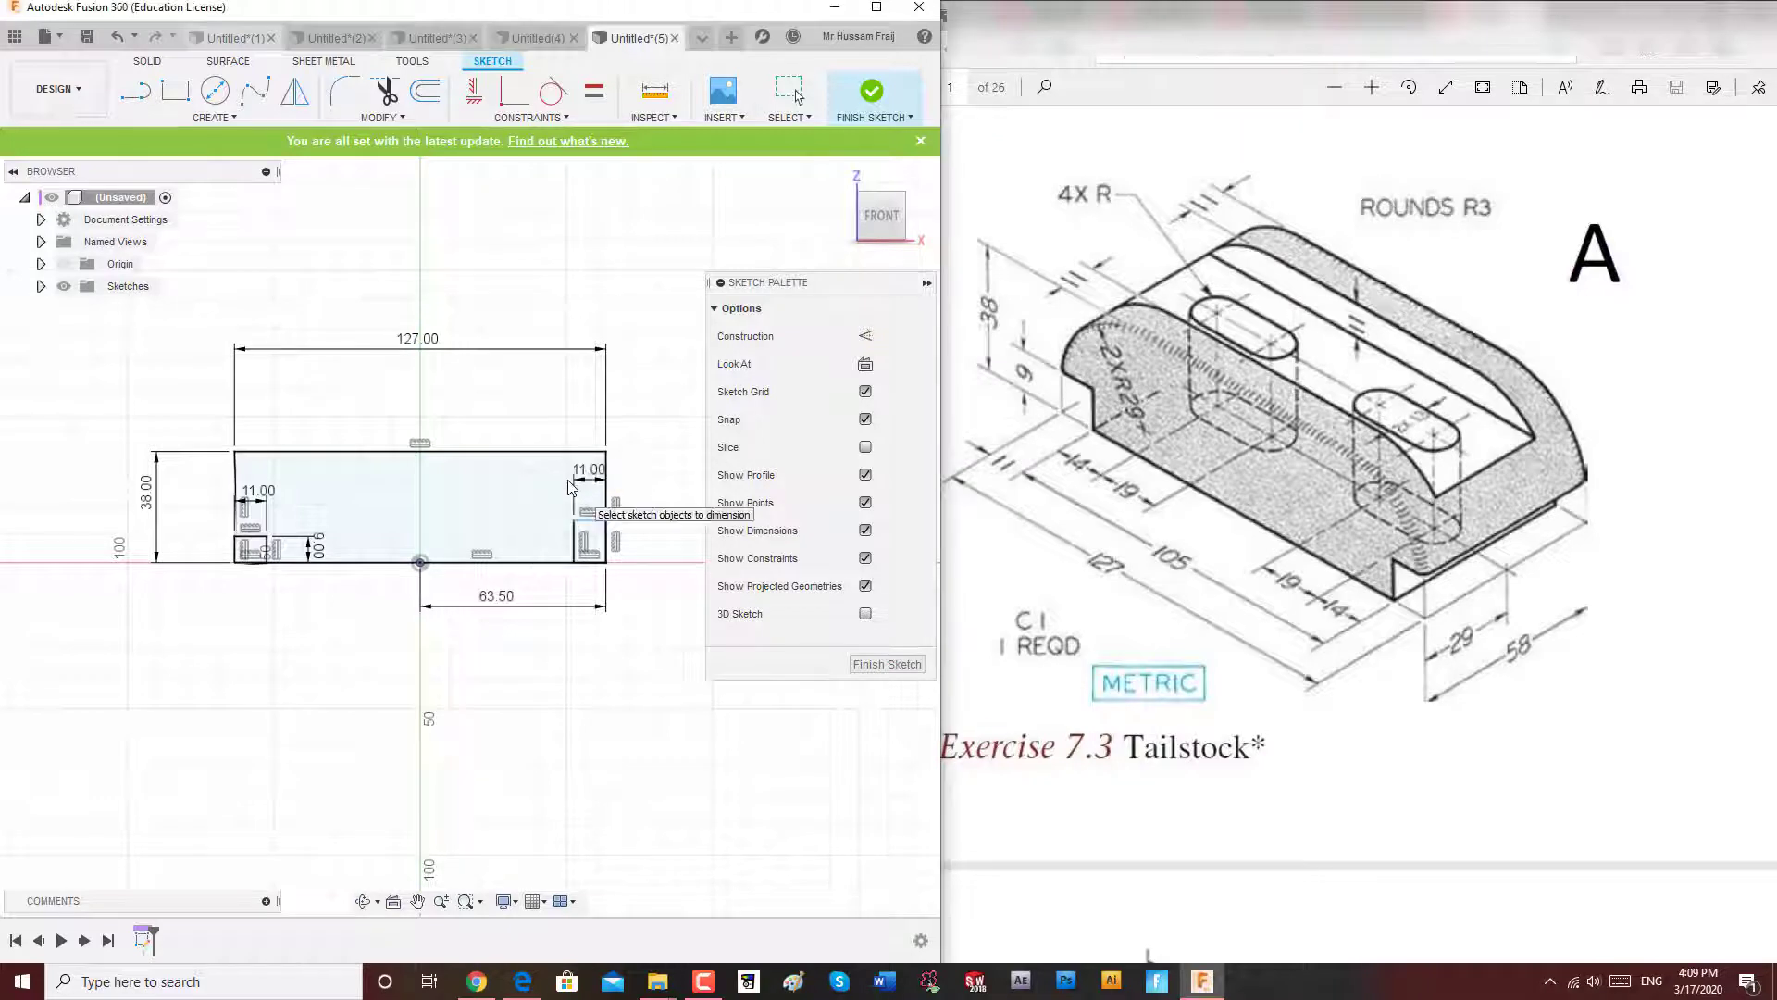
Dimension the height of the lower-right corner rectangle and set it to 9 mm.
left_click(577, 541)
left_click(538, 541)
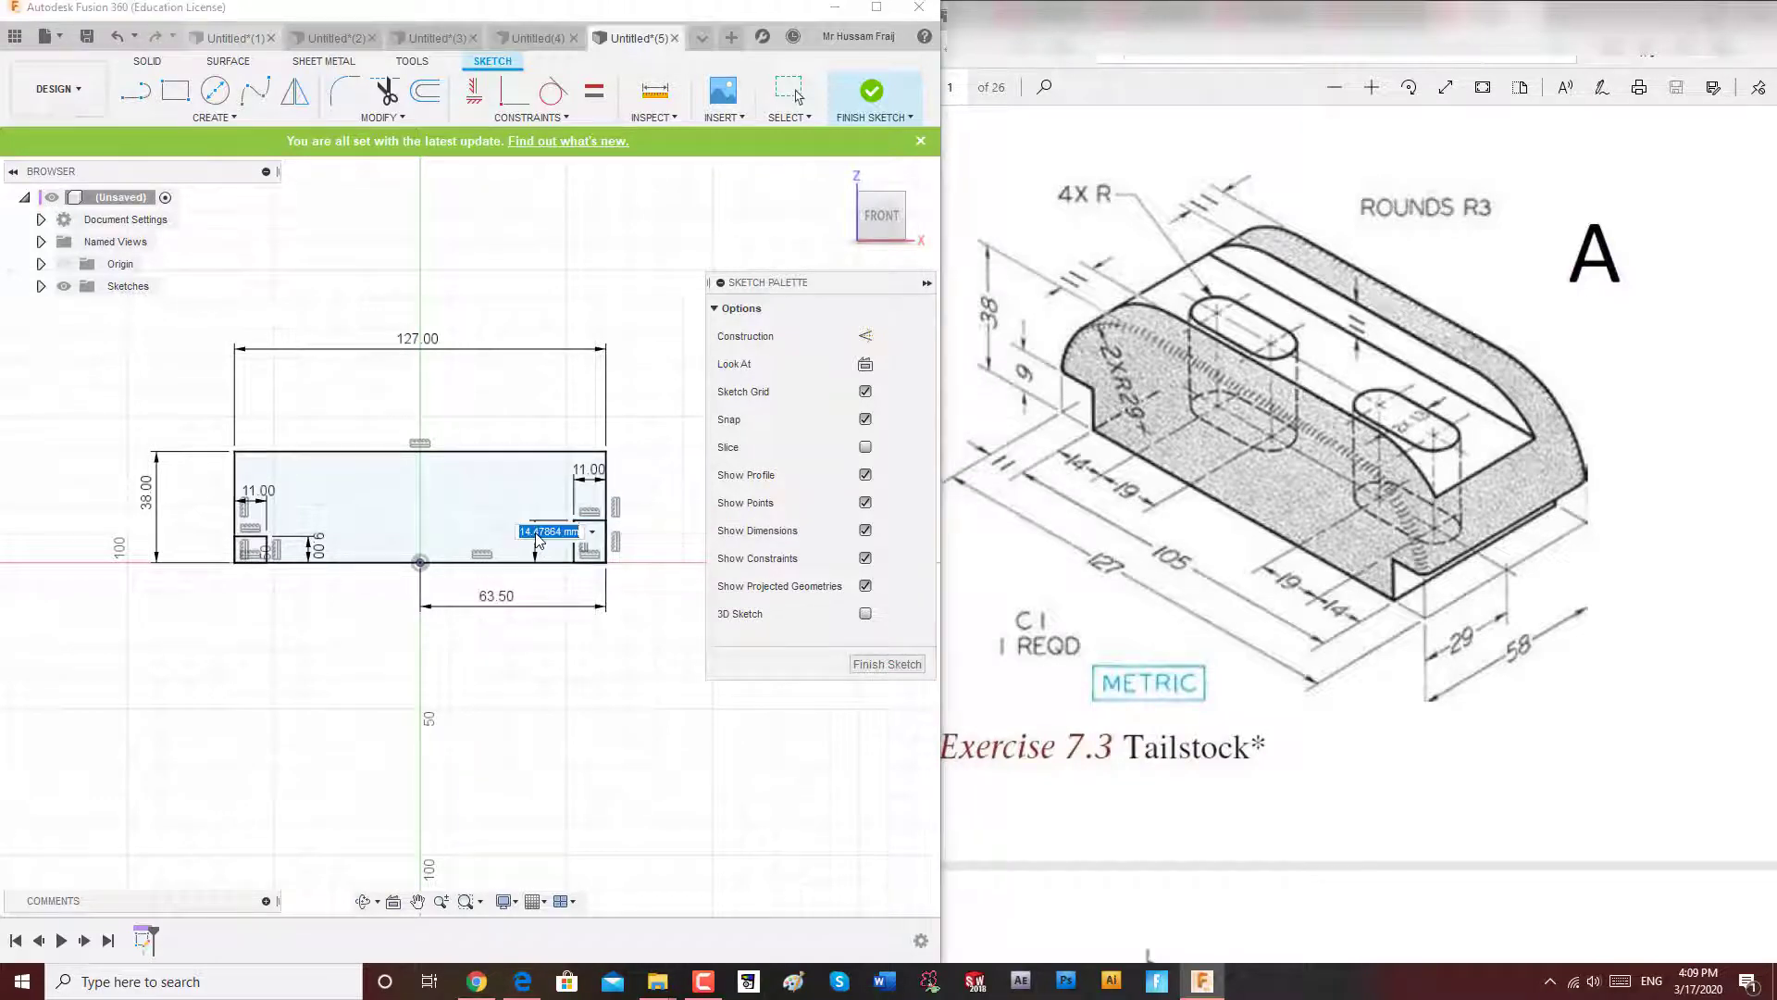
type("9")
key("Return")
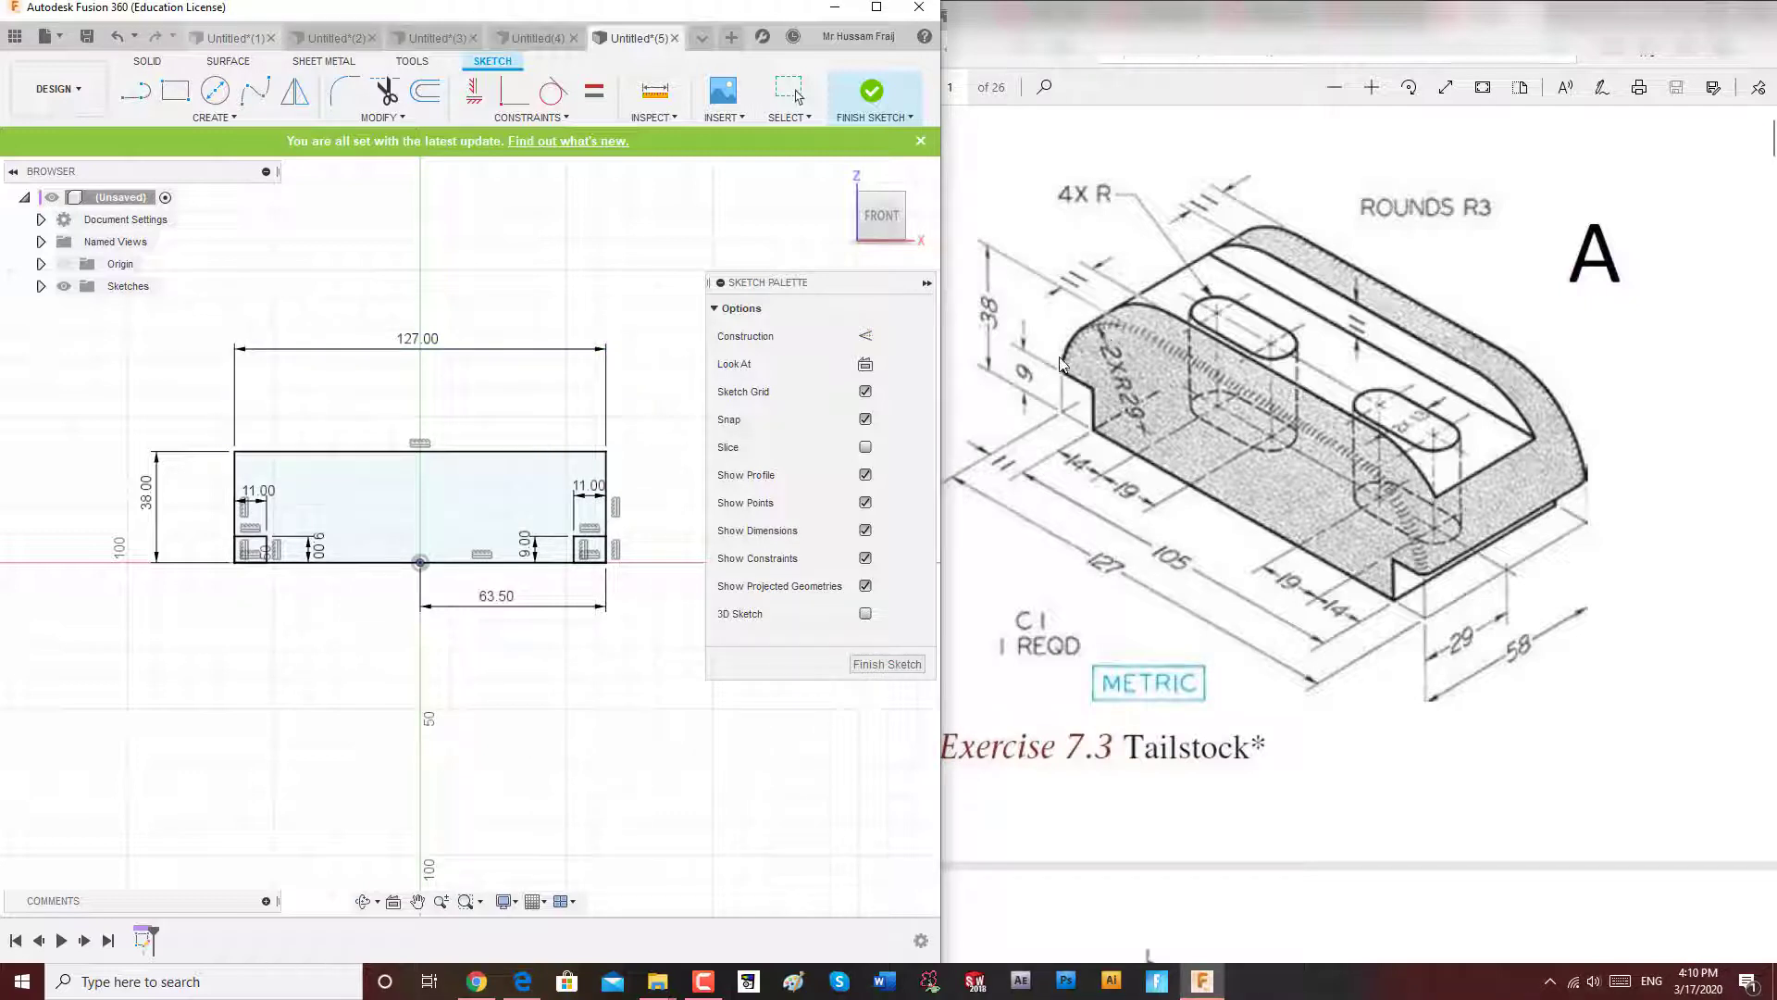
Round both upper corners of the profile with 29 mm sketch fillets.
left_click(345, 90)
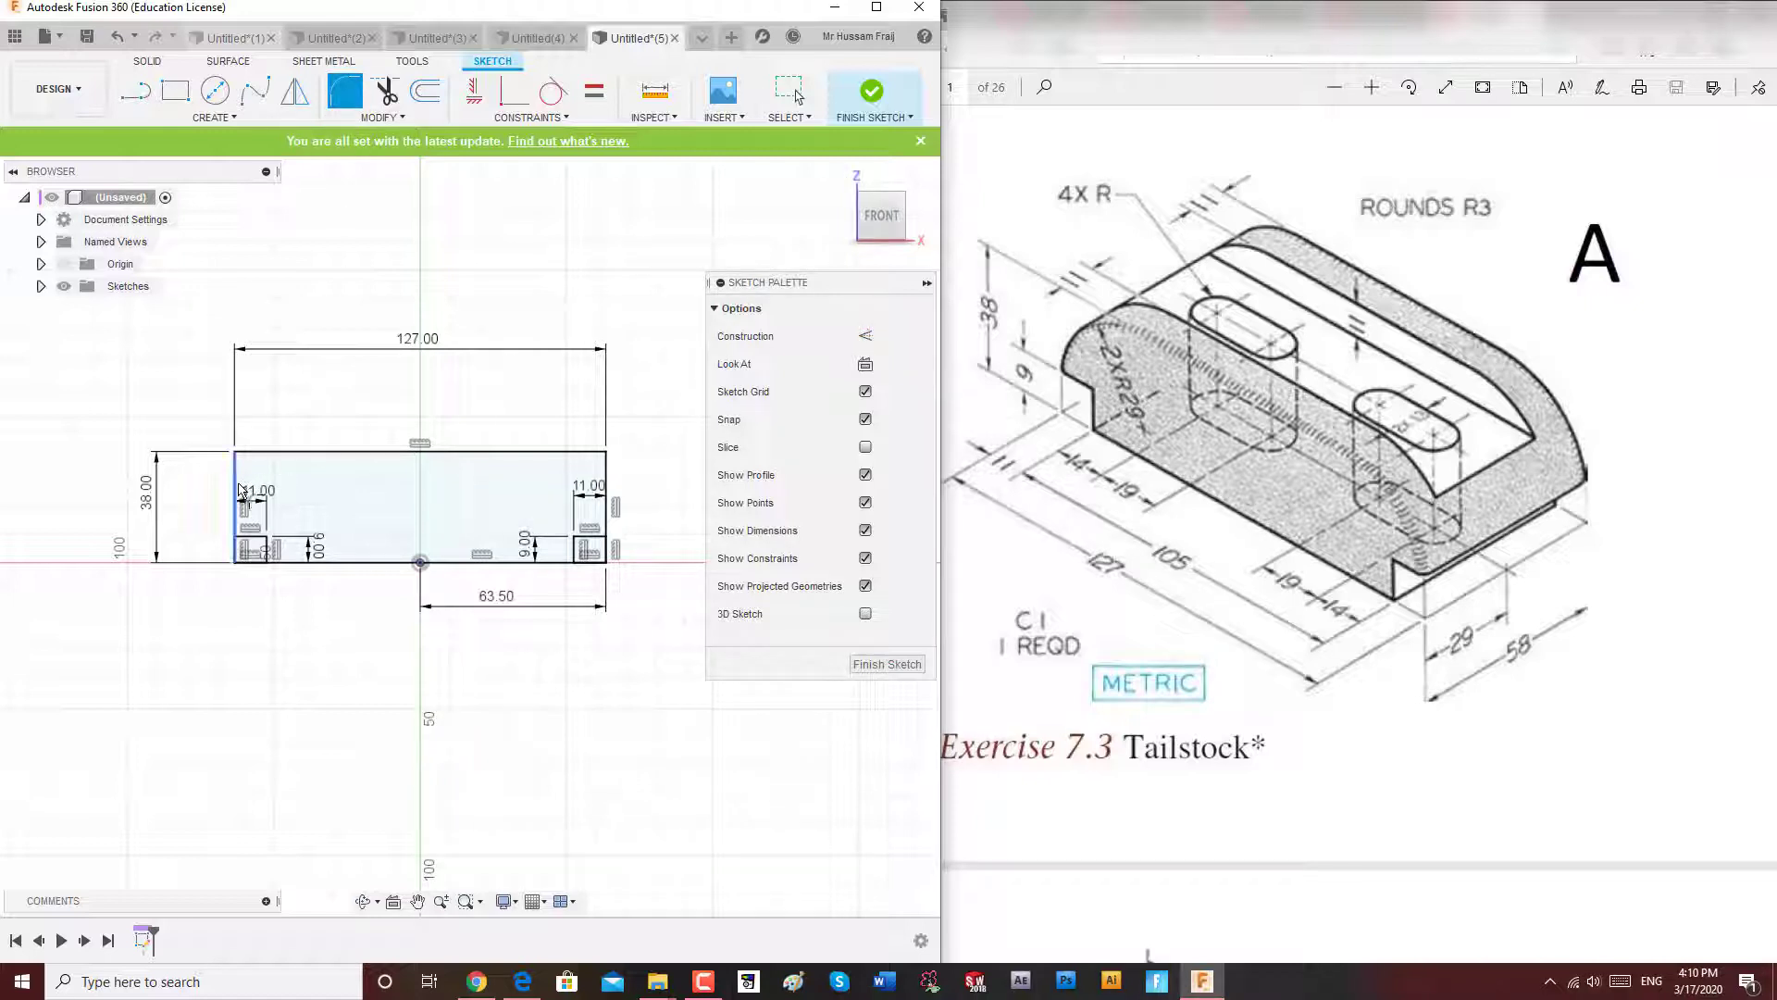
left_click(236, 490)
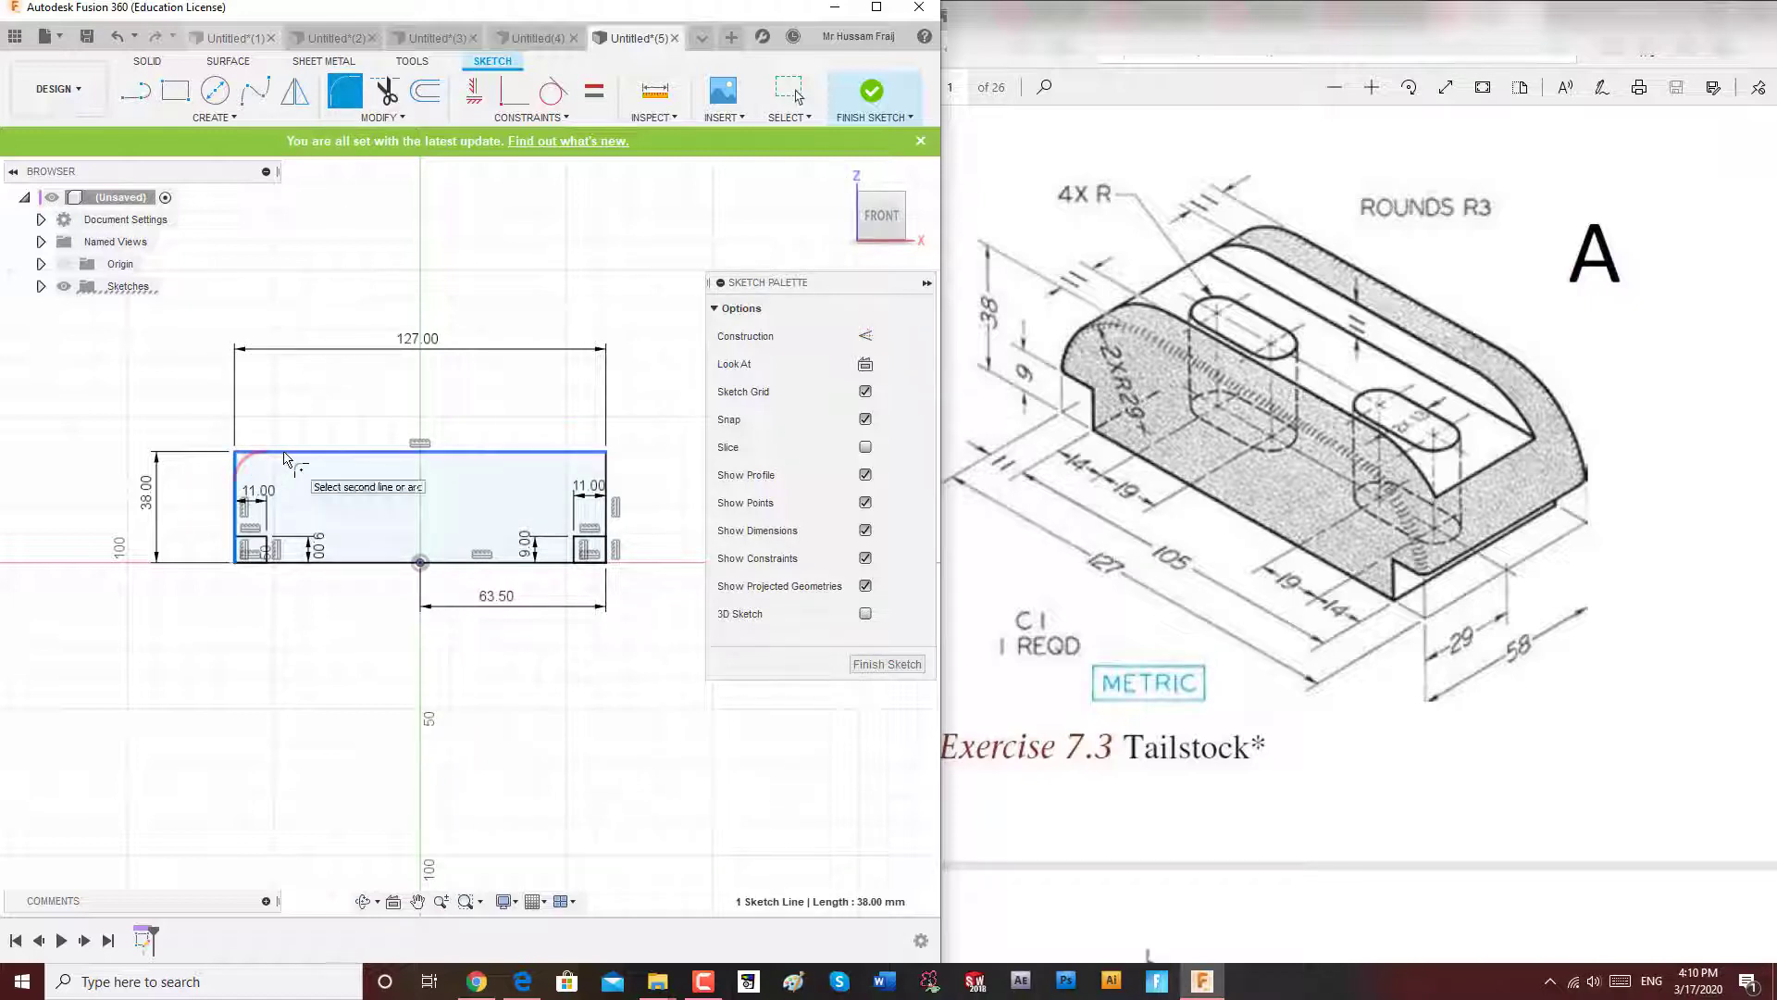
left_click(284, 454)
type("29")
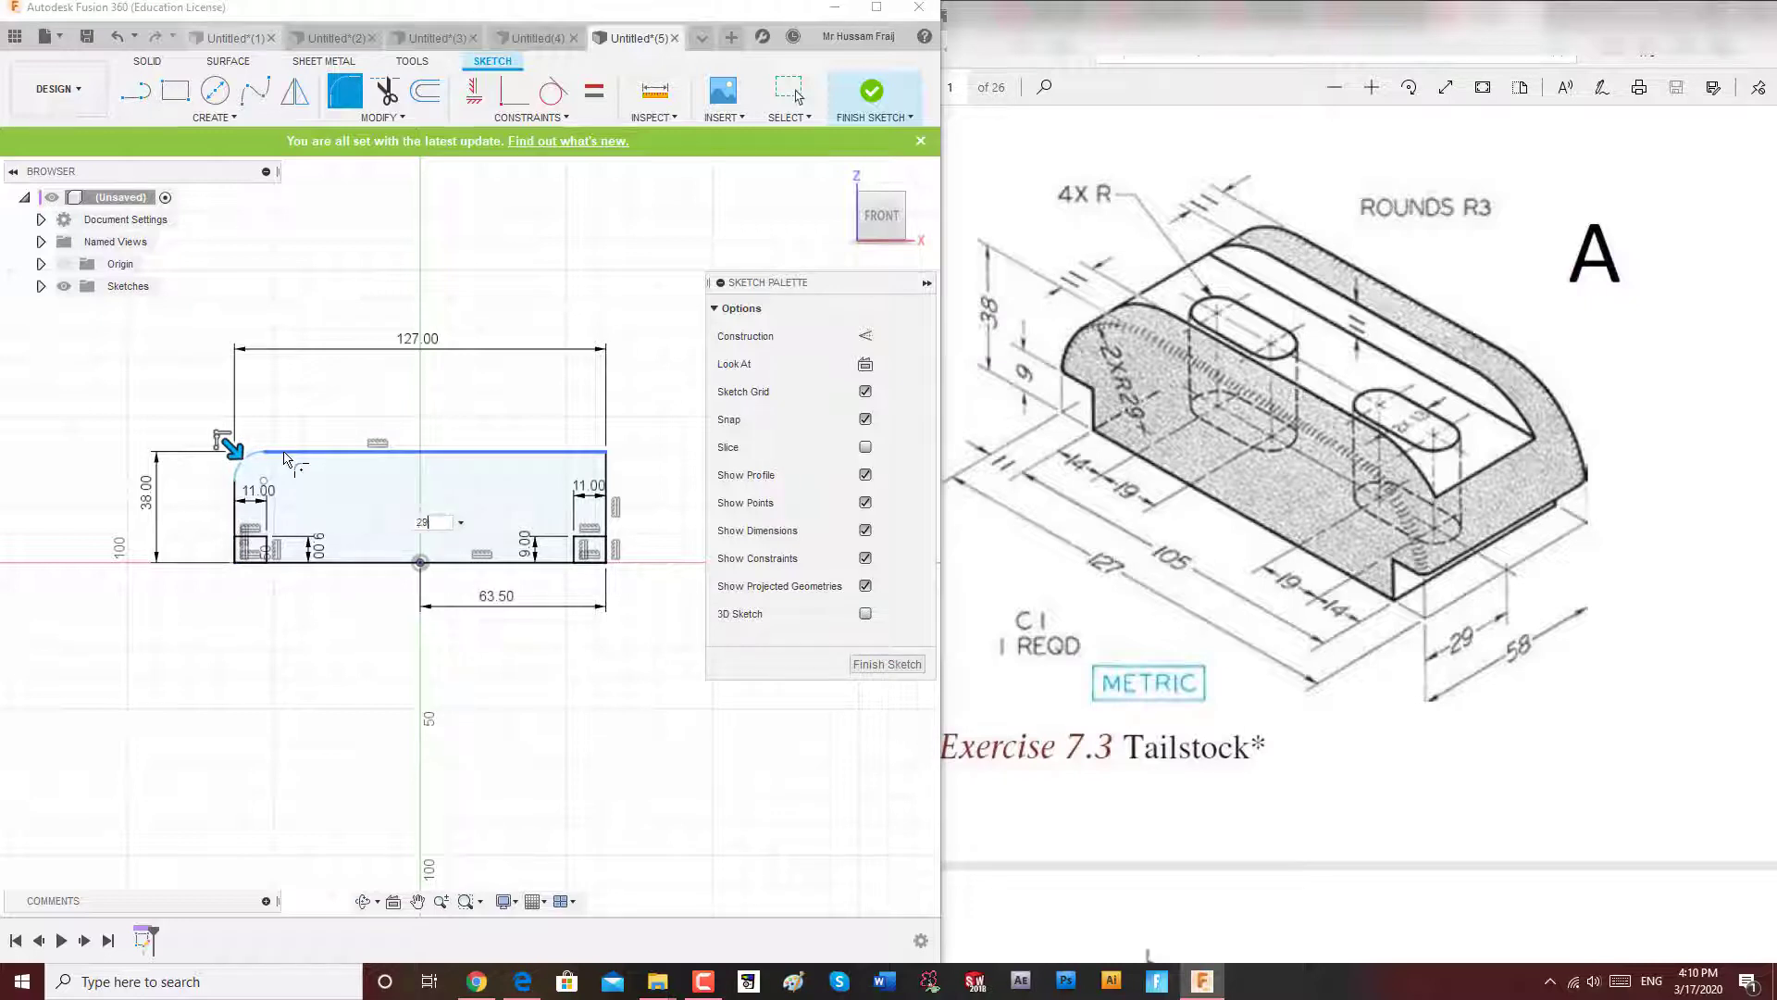
key("Return")
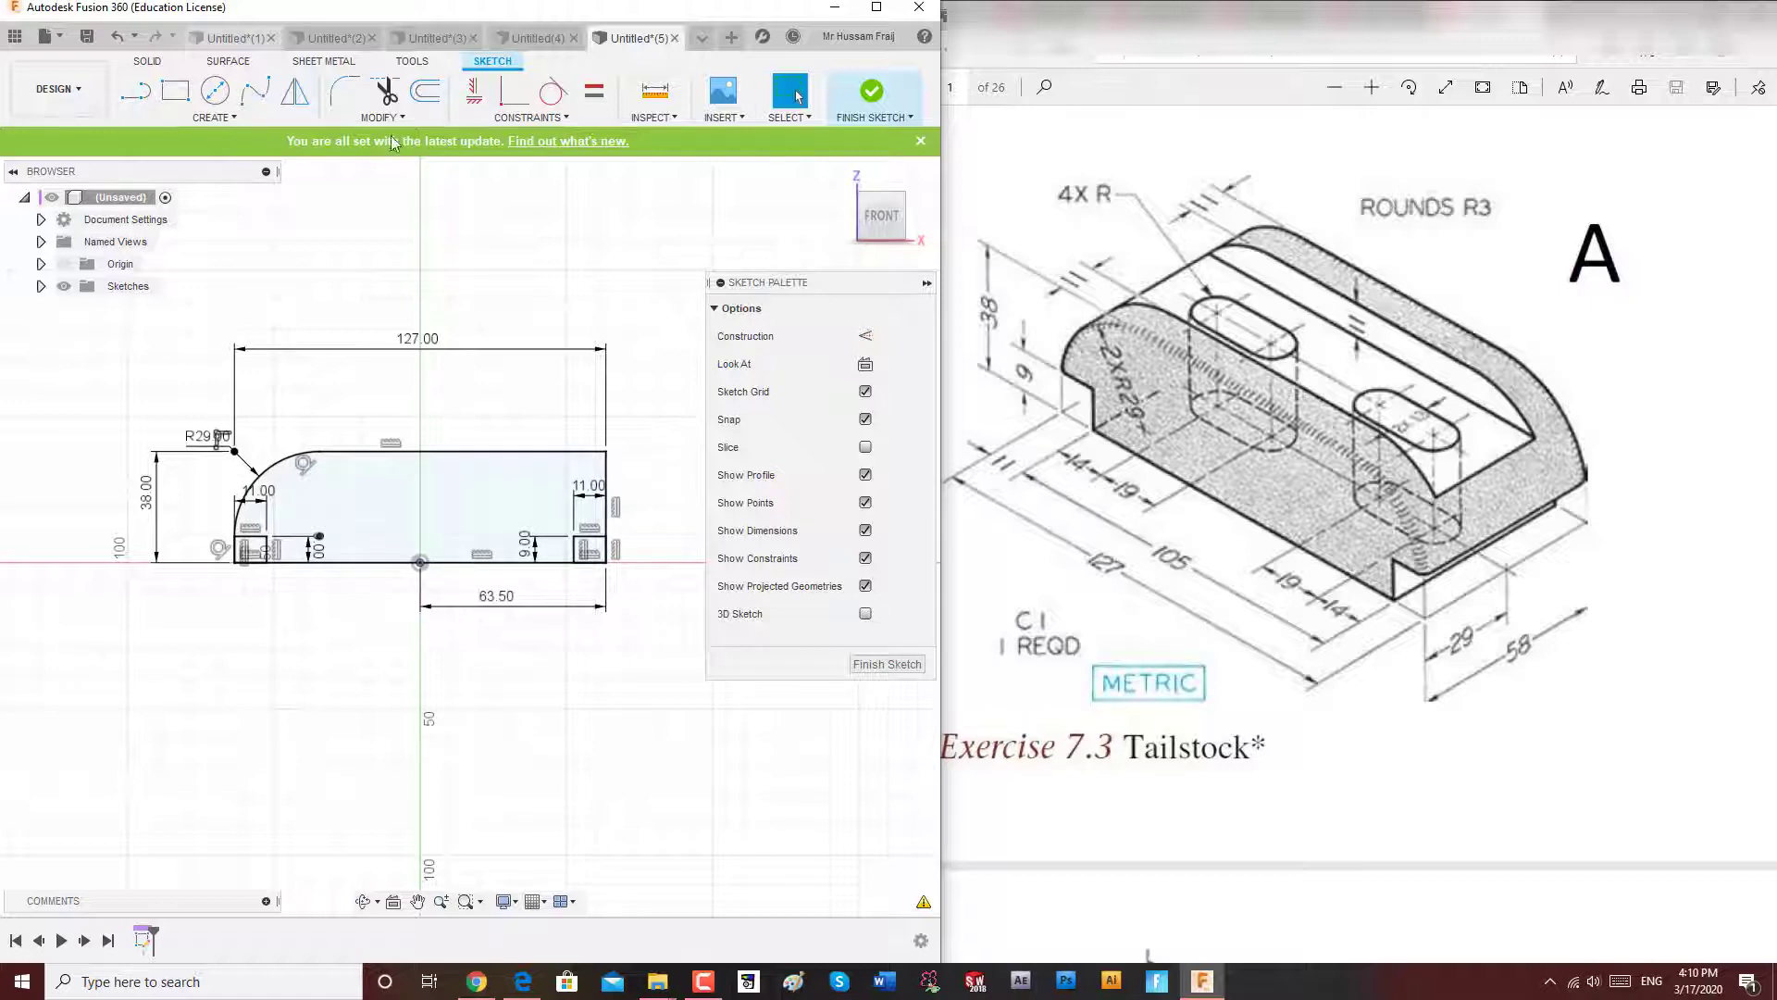
left_click(347, 93)
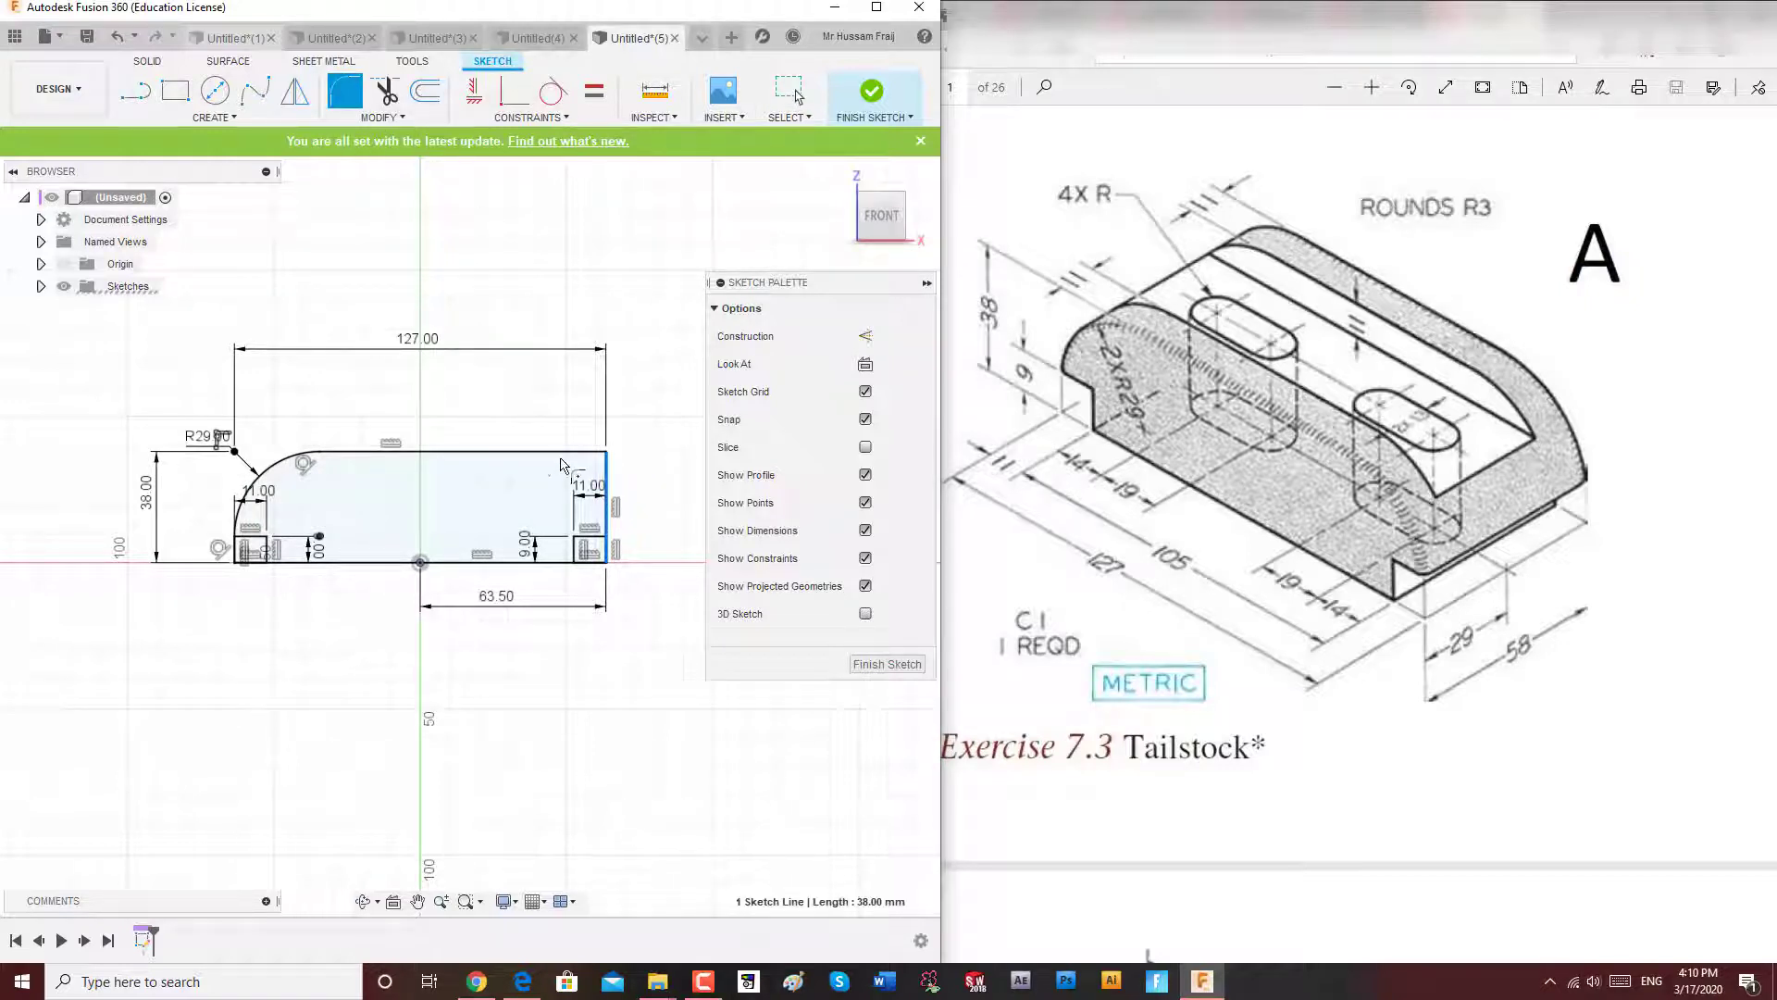
left_click(604, 453)
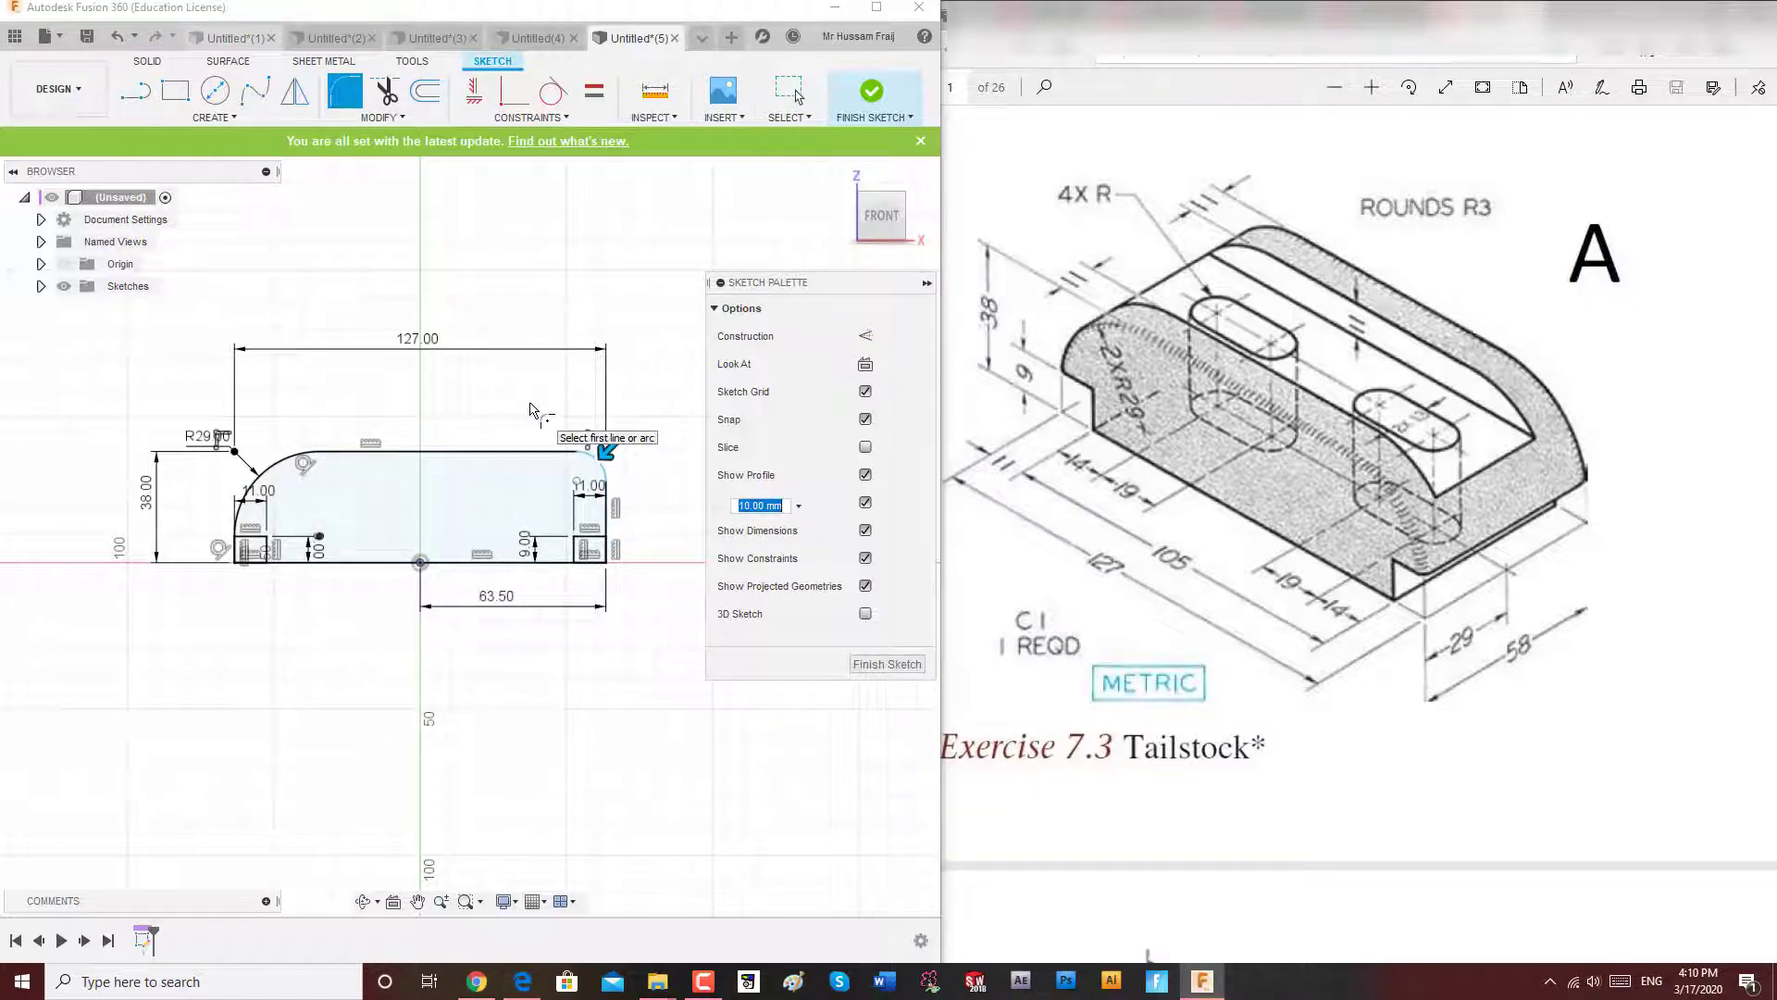
type("29")
key("Return")
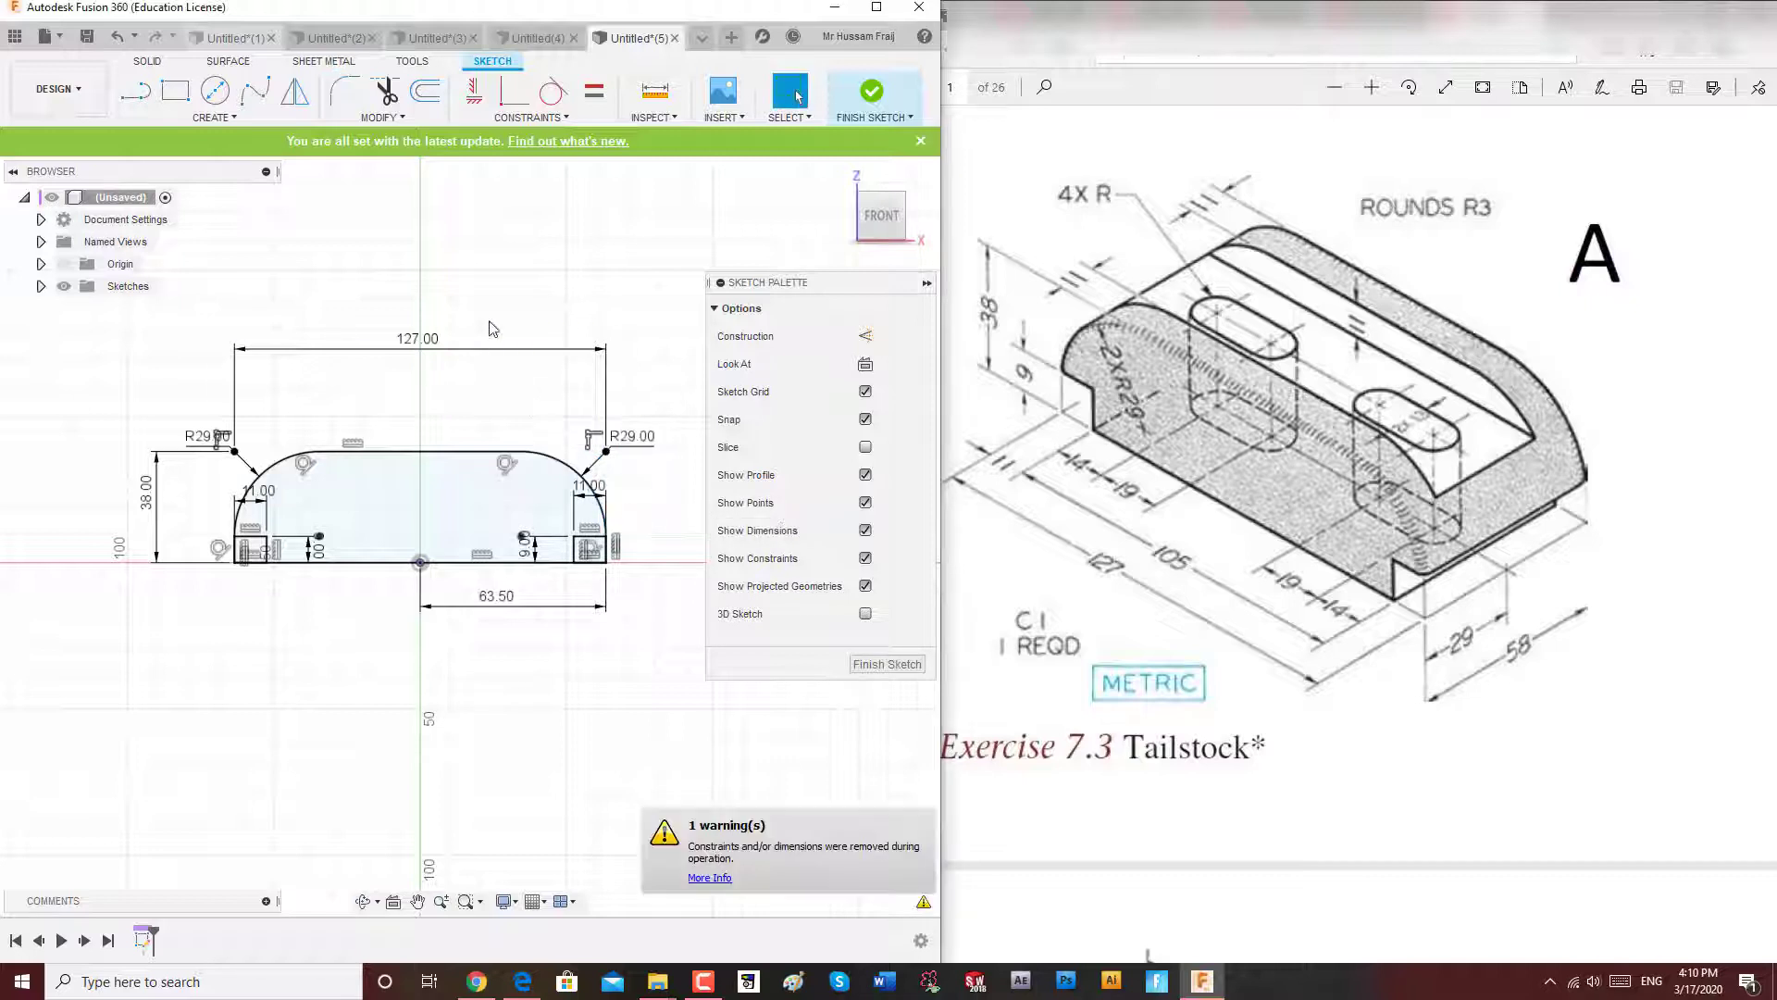
Trim away the outer vertical and bottom segments at both lower corner rectangles so the profile has open notches.
left_click(384, 90)
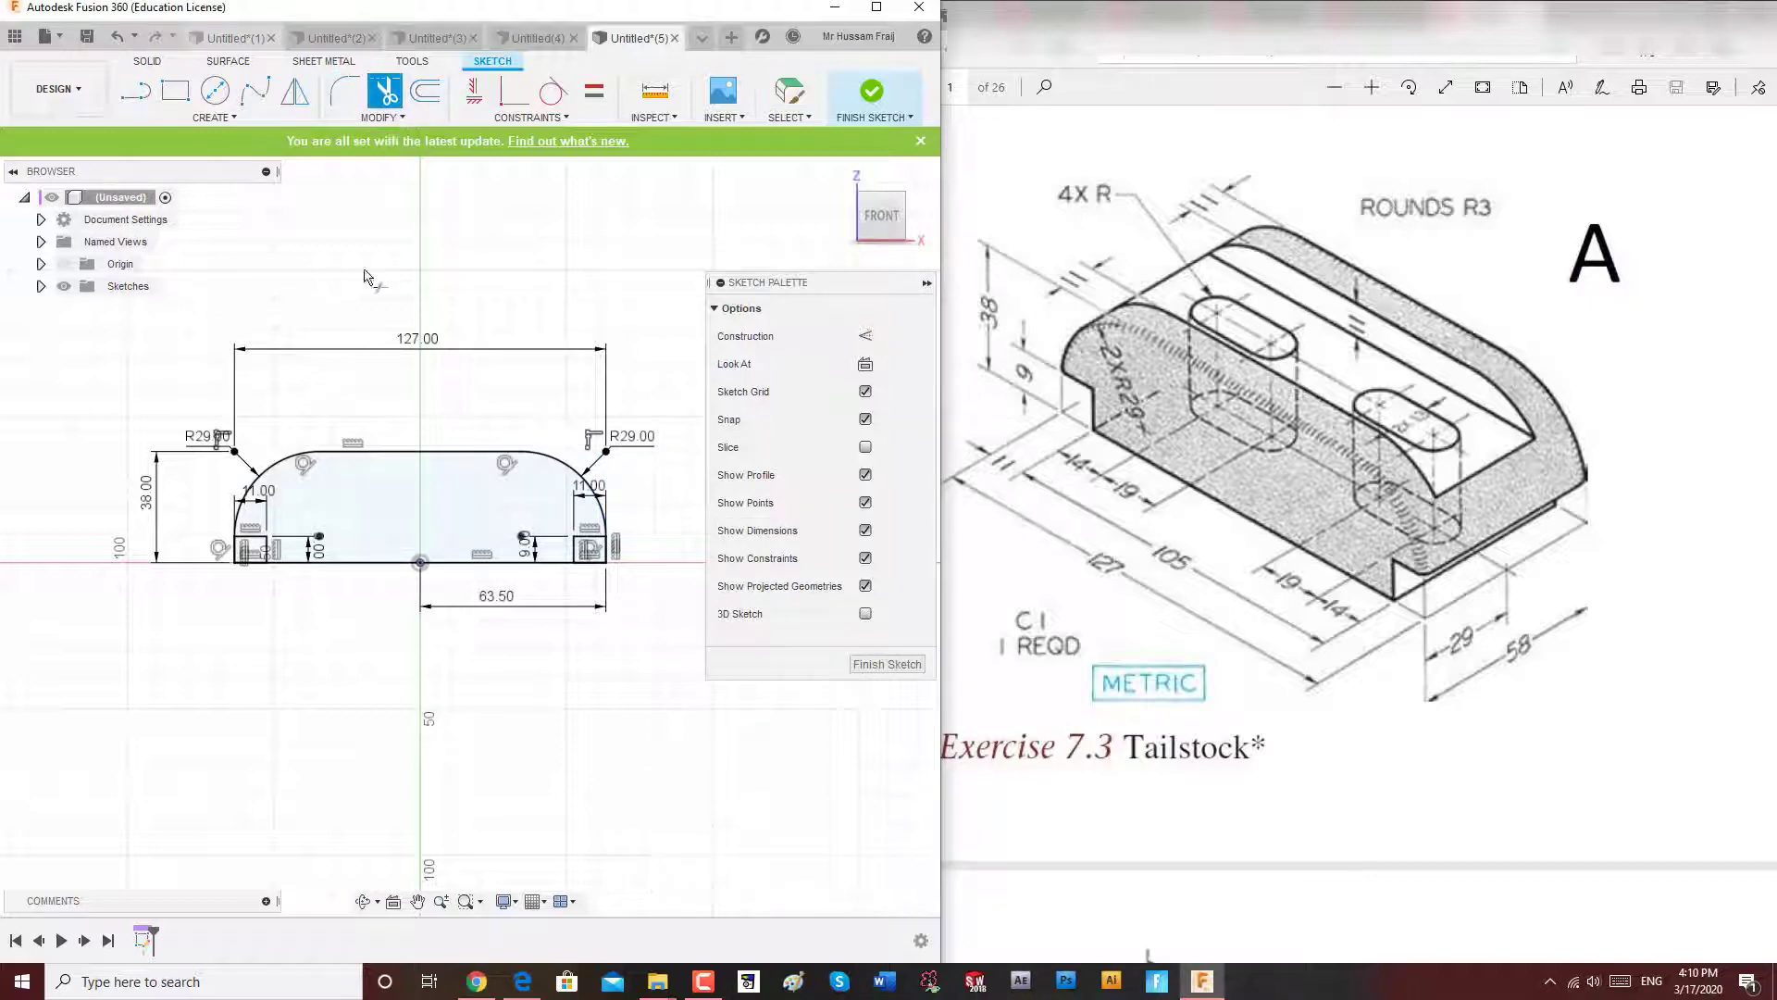
scroll(254, 546, "up", 6)
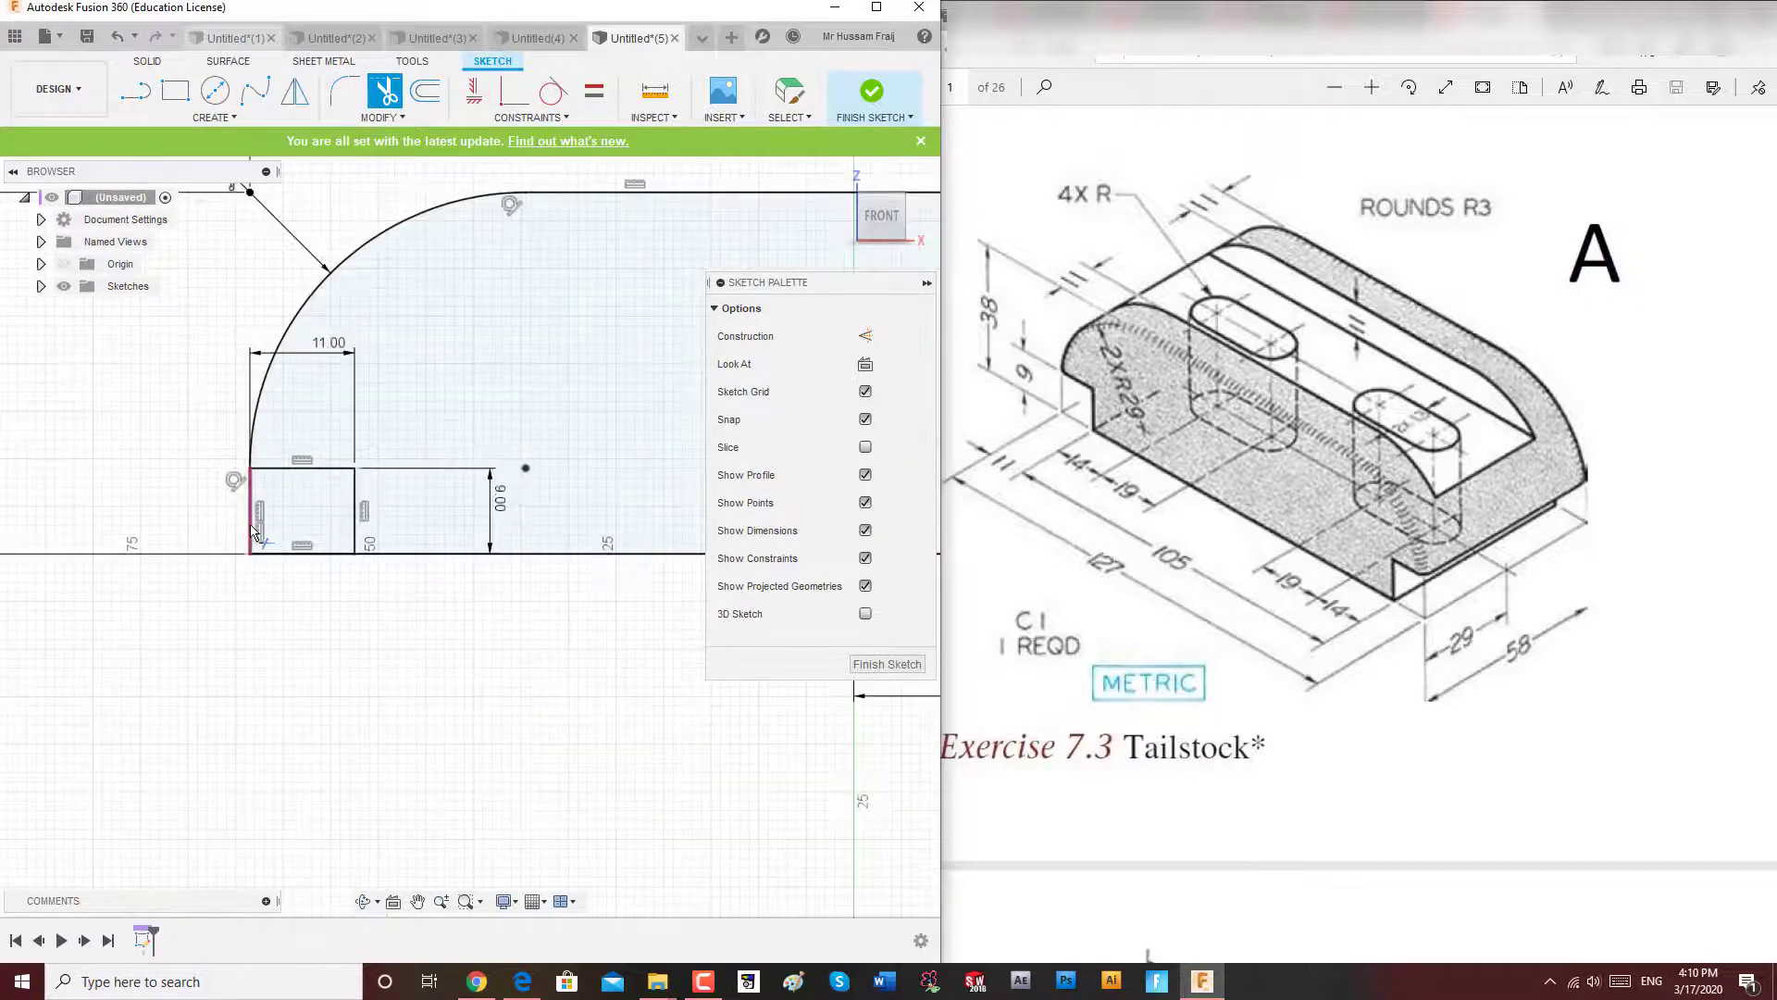
left_click(256, 523)
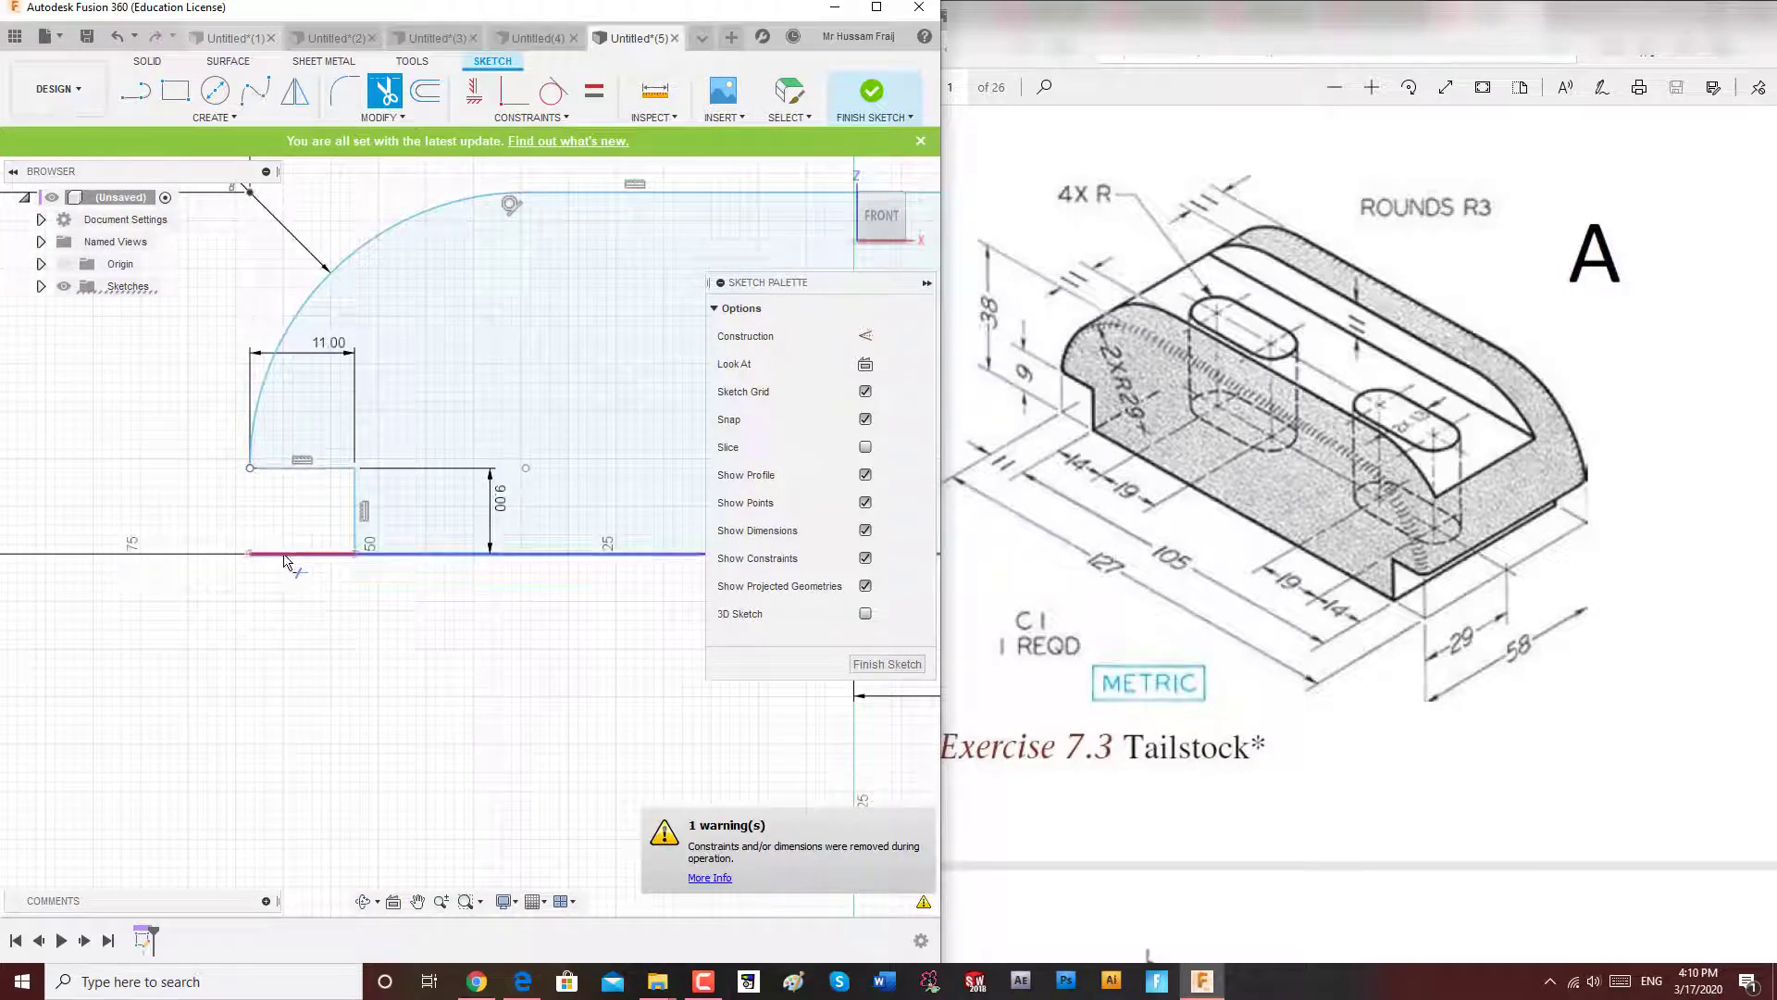
left_click(284, 555)
scroll(315, 560, "down", 5)
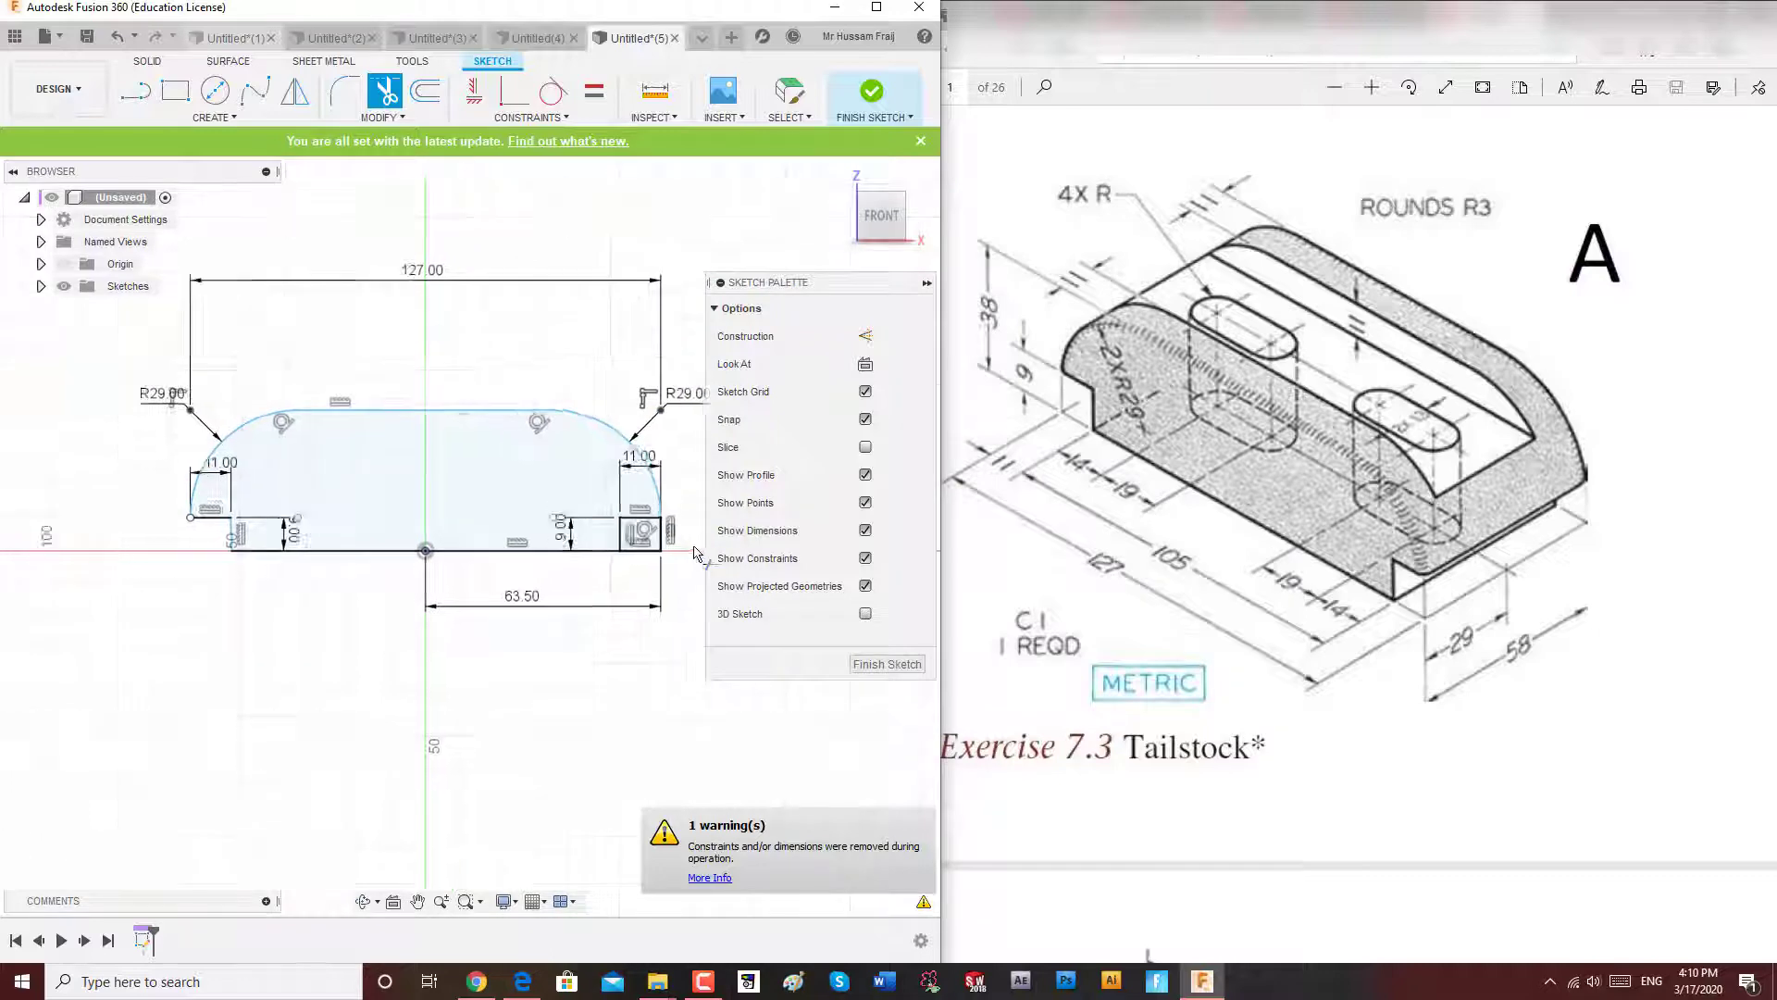
scroll(690, 548, "up", 4)
left_click(633, 526)
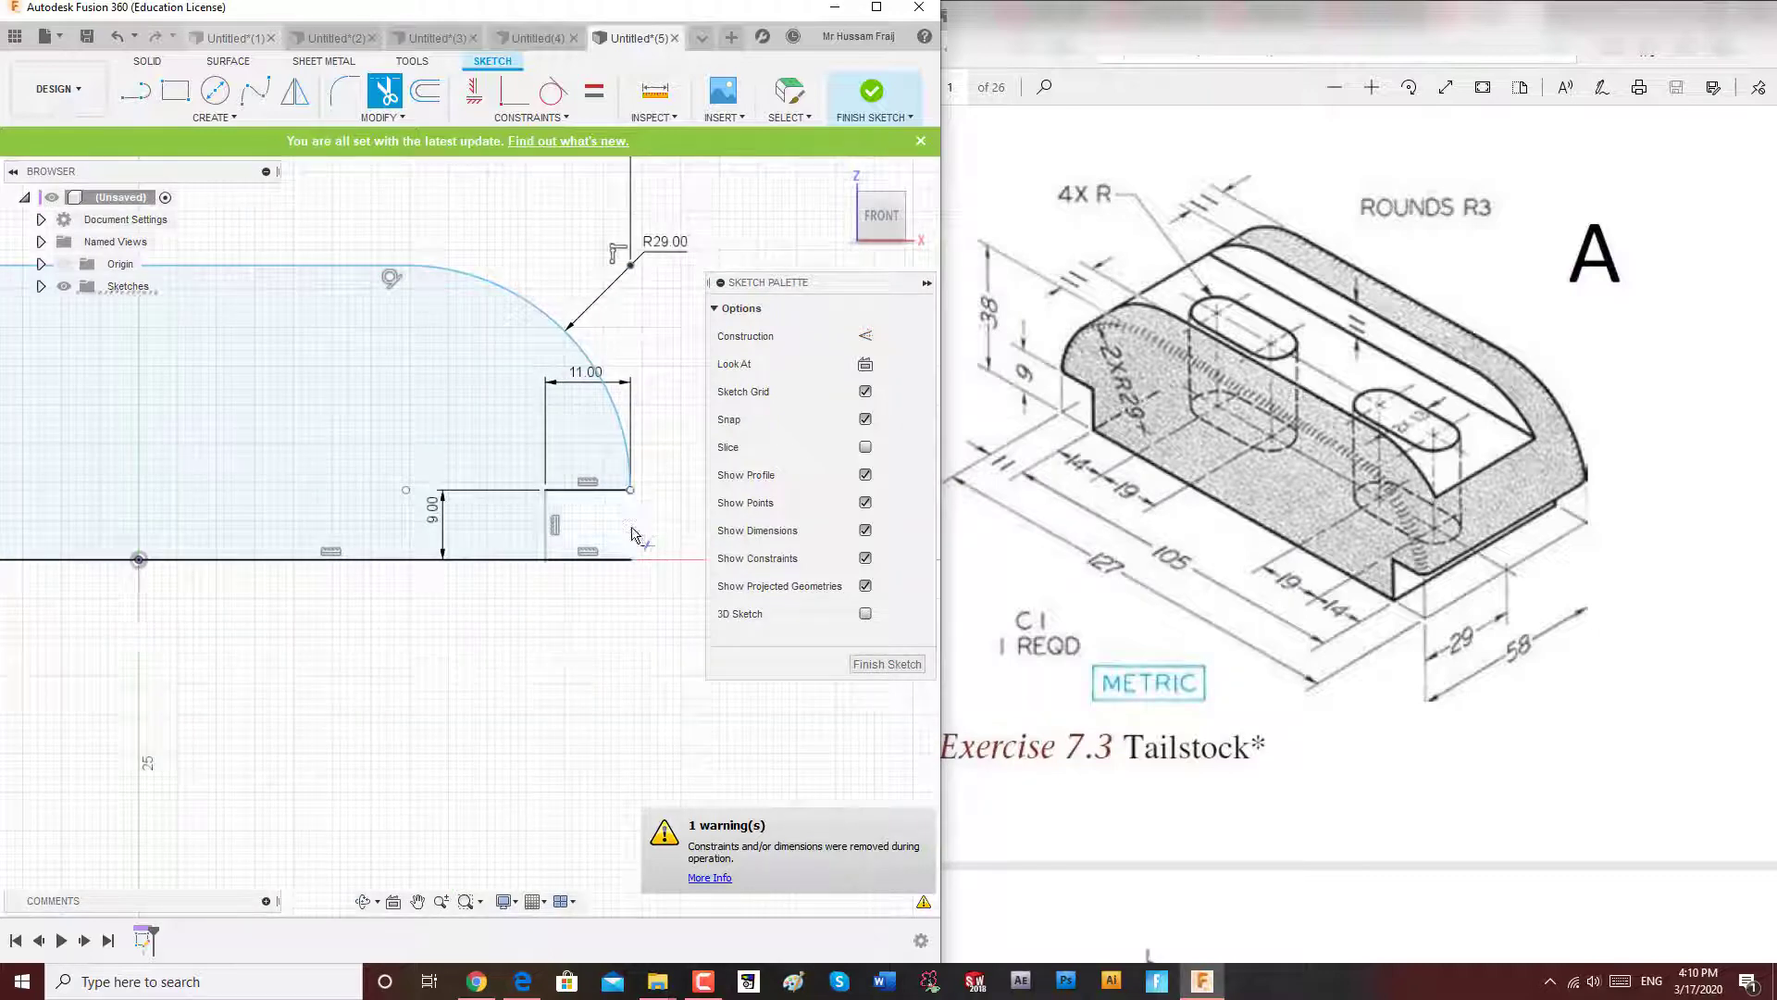
left_click(618, 560)
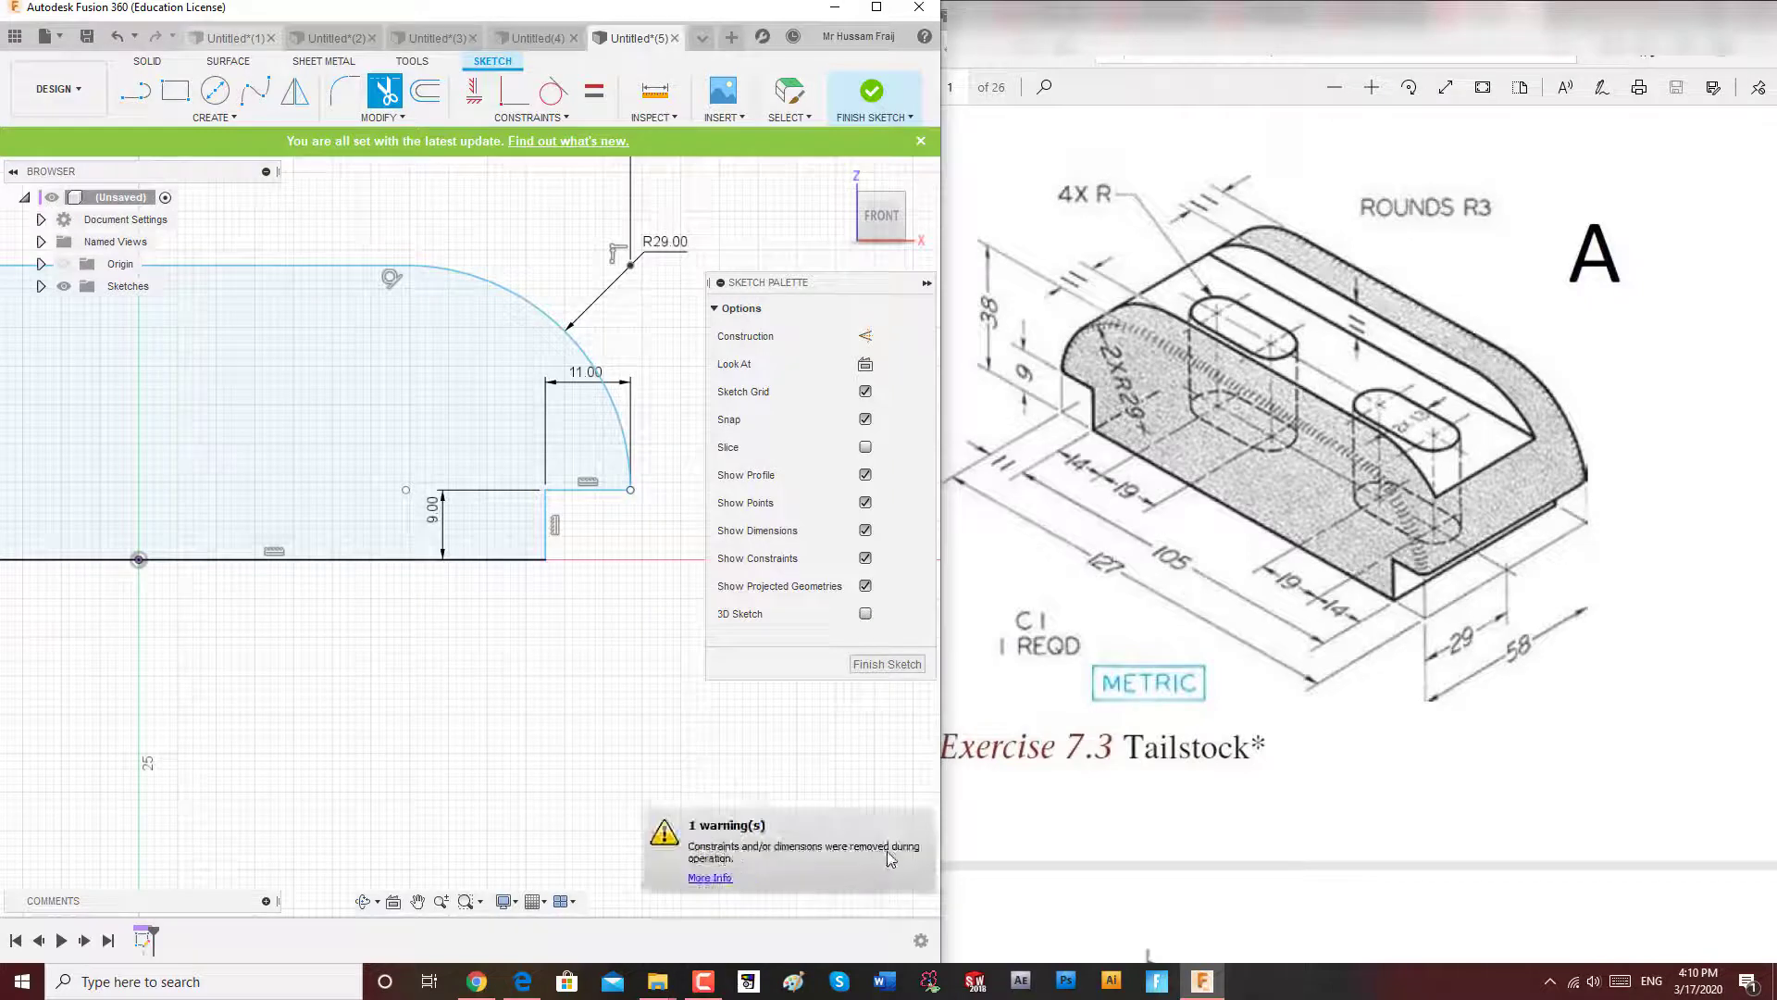
scroll(828, 805, "down", 3)
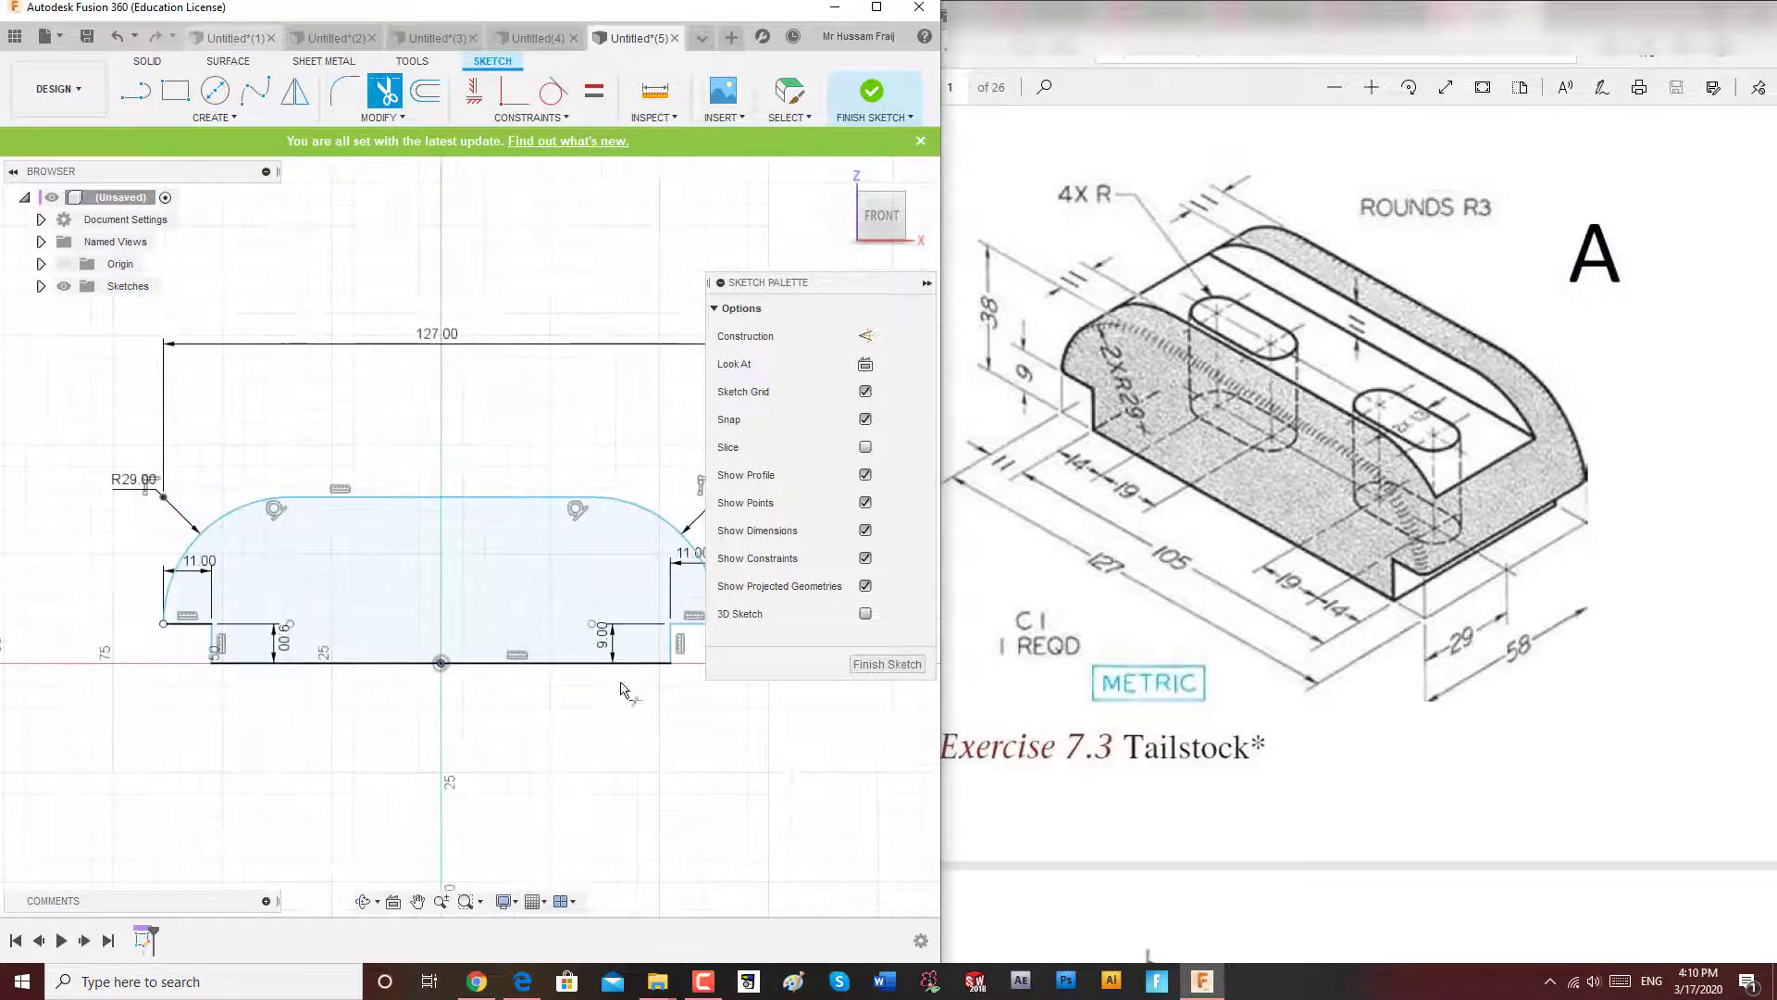
scroll(490, 454, "down", 2)
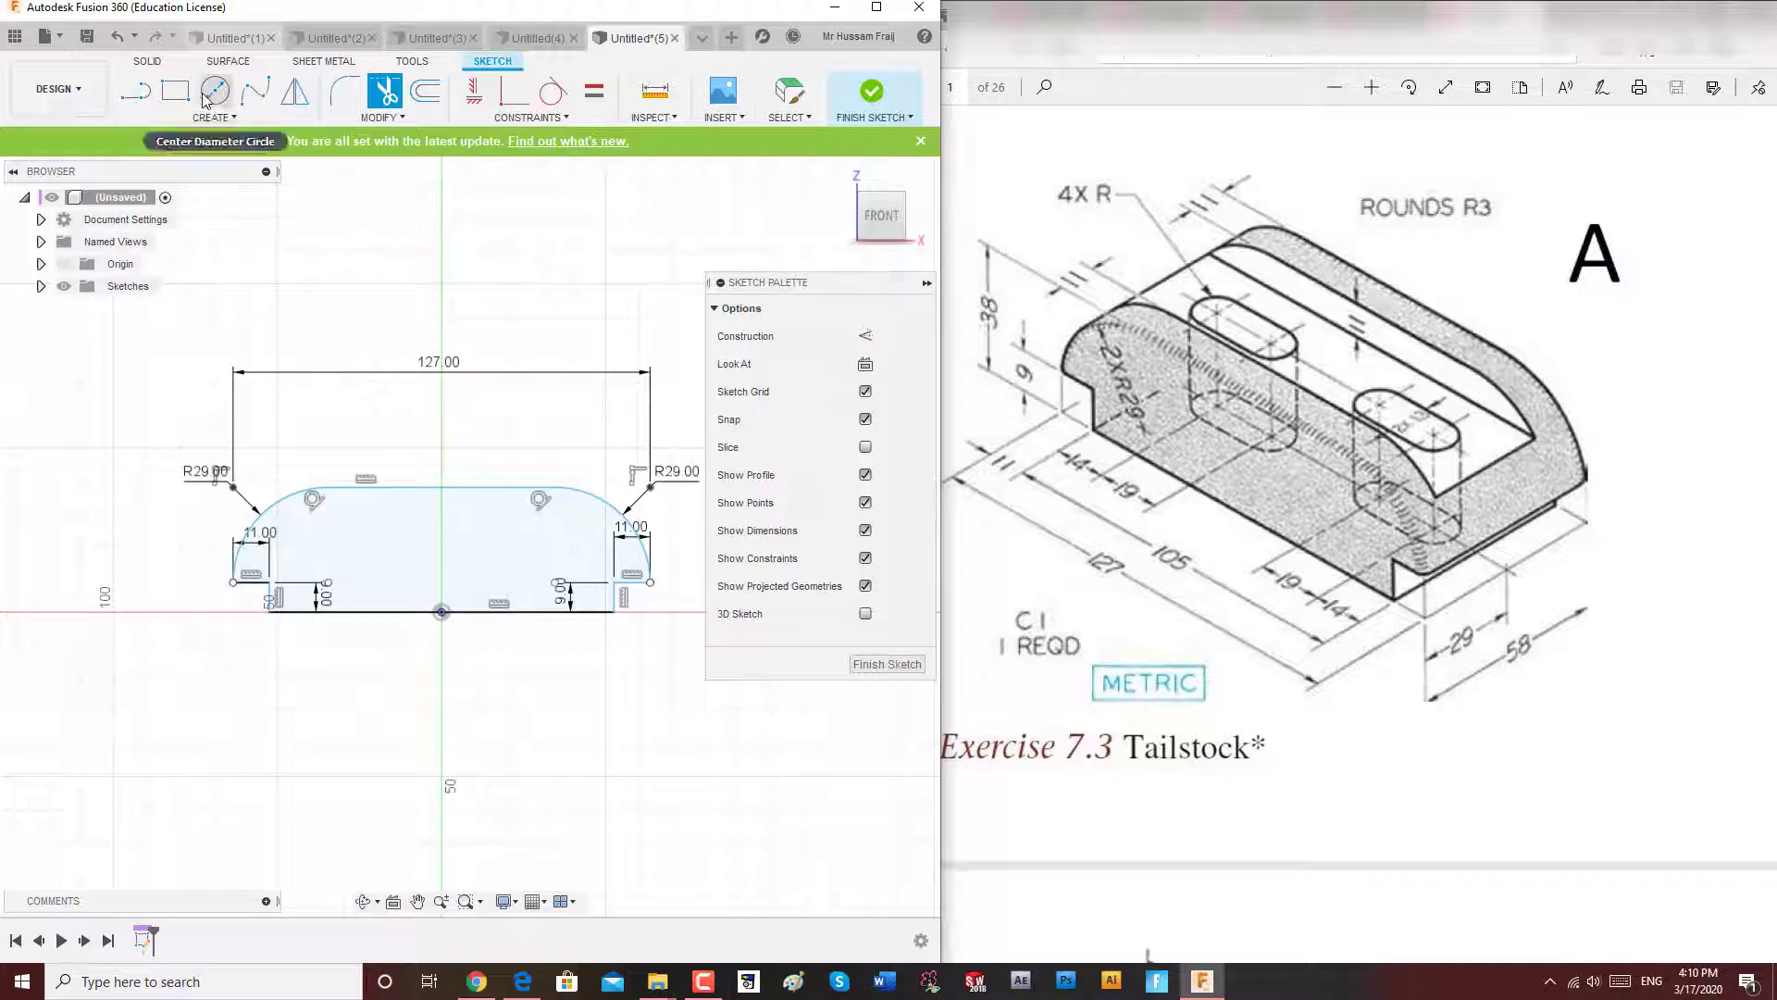
Dimension the overall height between the profile's top and bottom edges and finish the sketch.
left_click(256, 116)
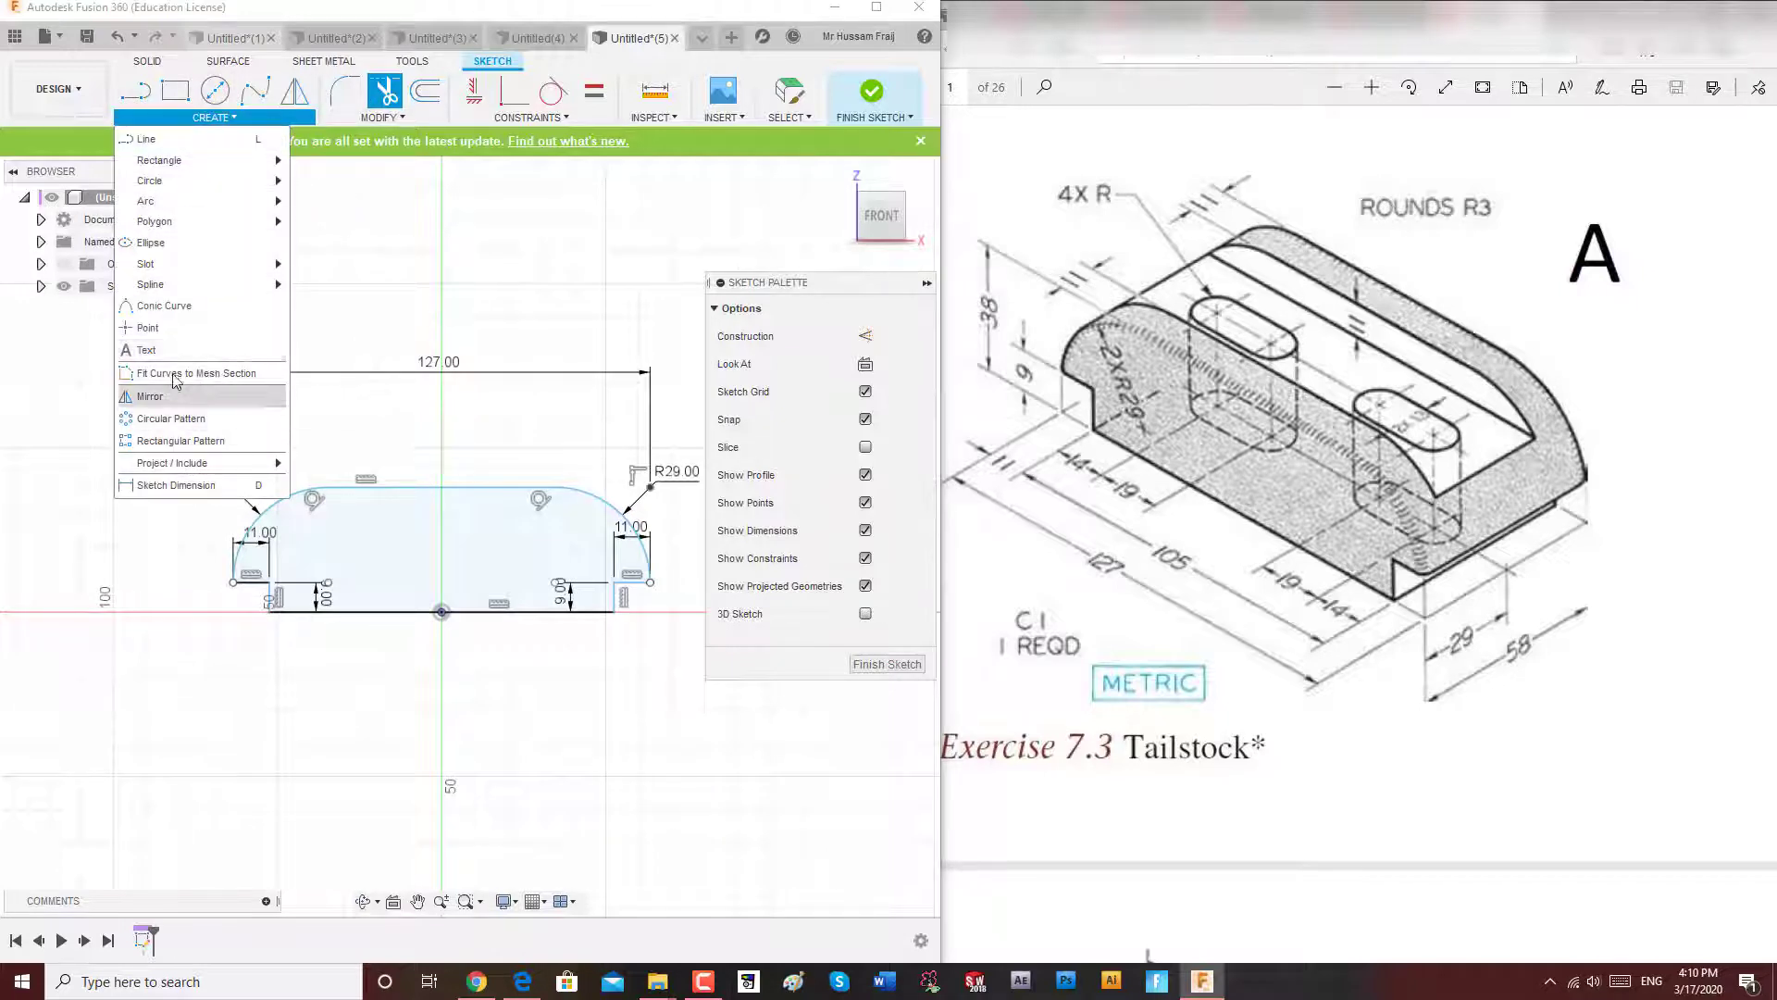
left_click(178, 494)
left_click(398, 487)
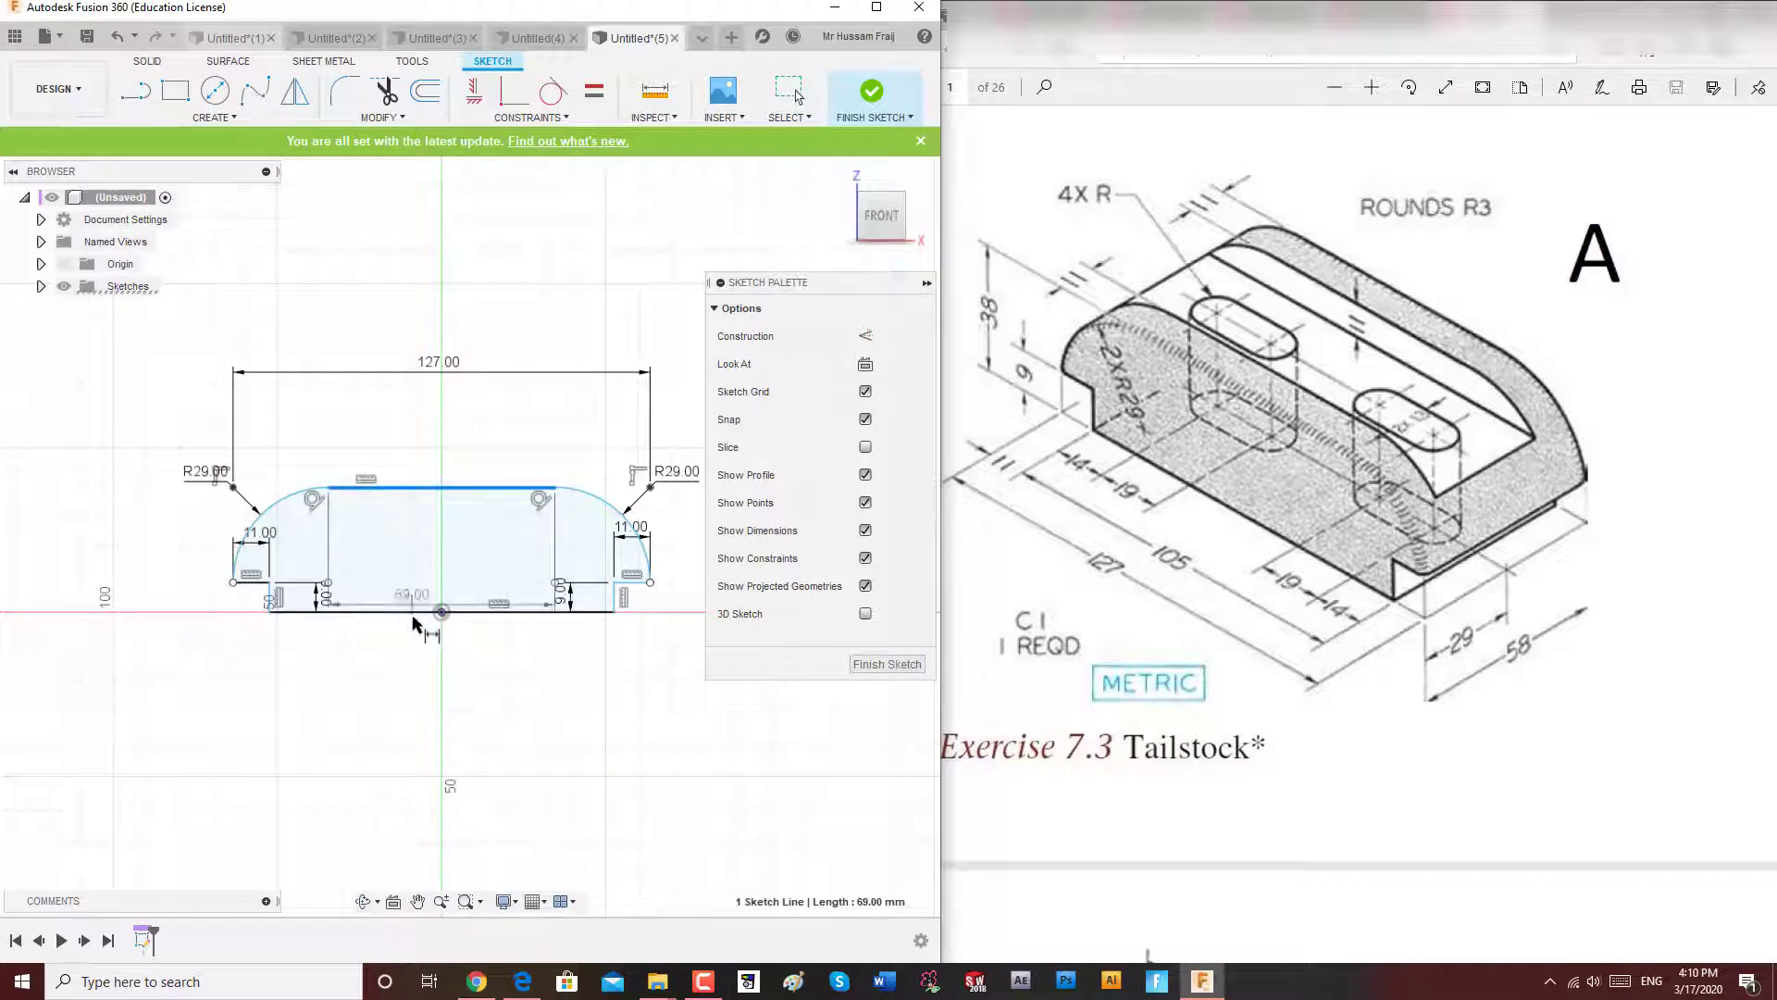
left_click(440, 612)
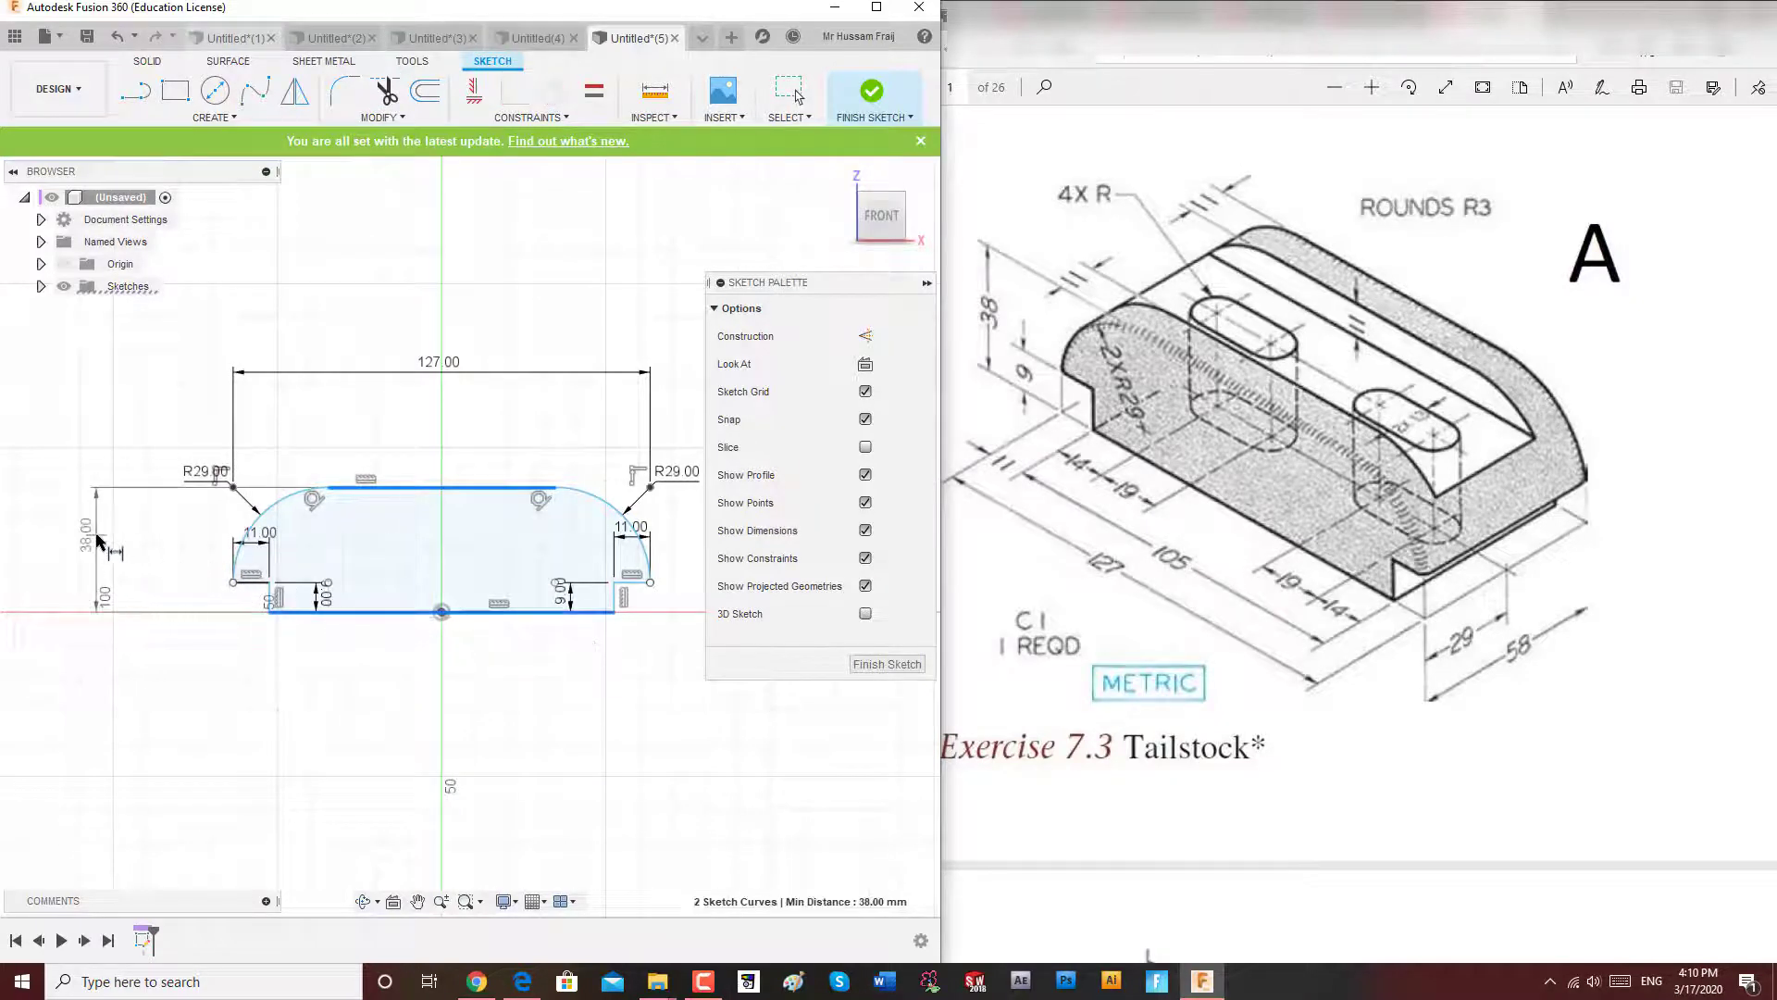
left_click(100, 535)
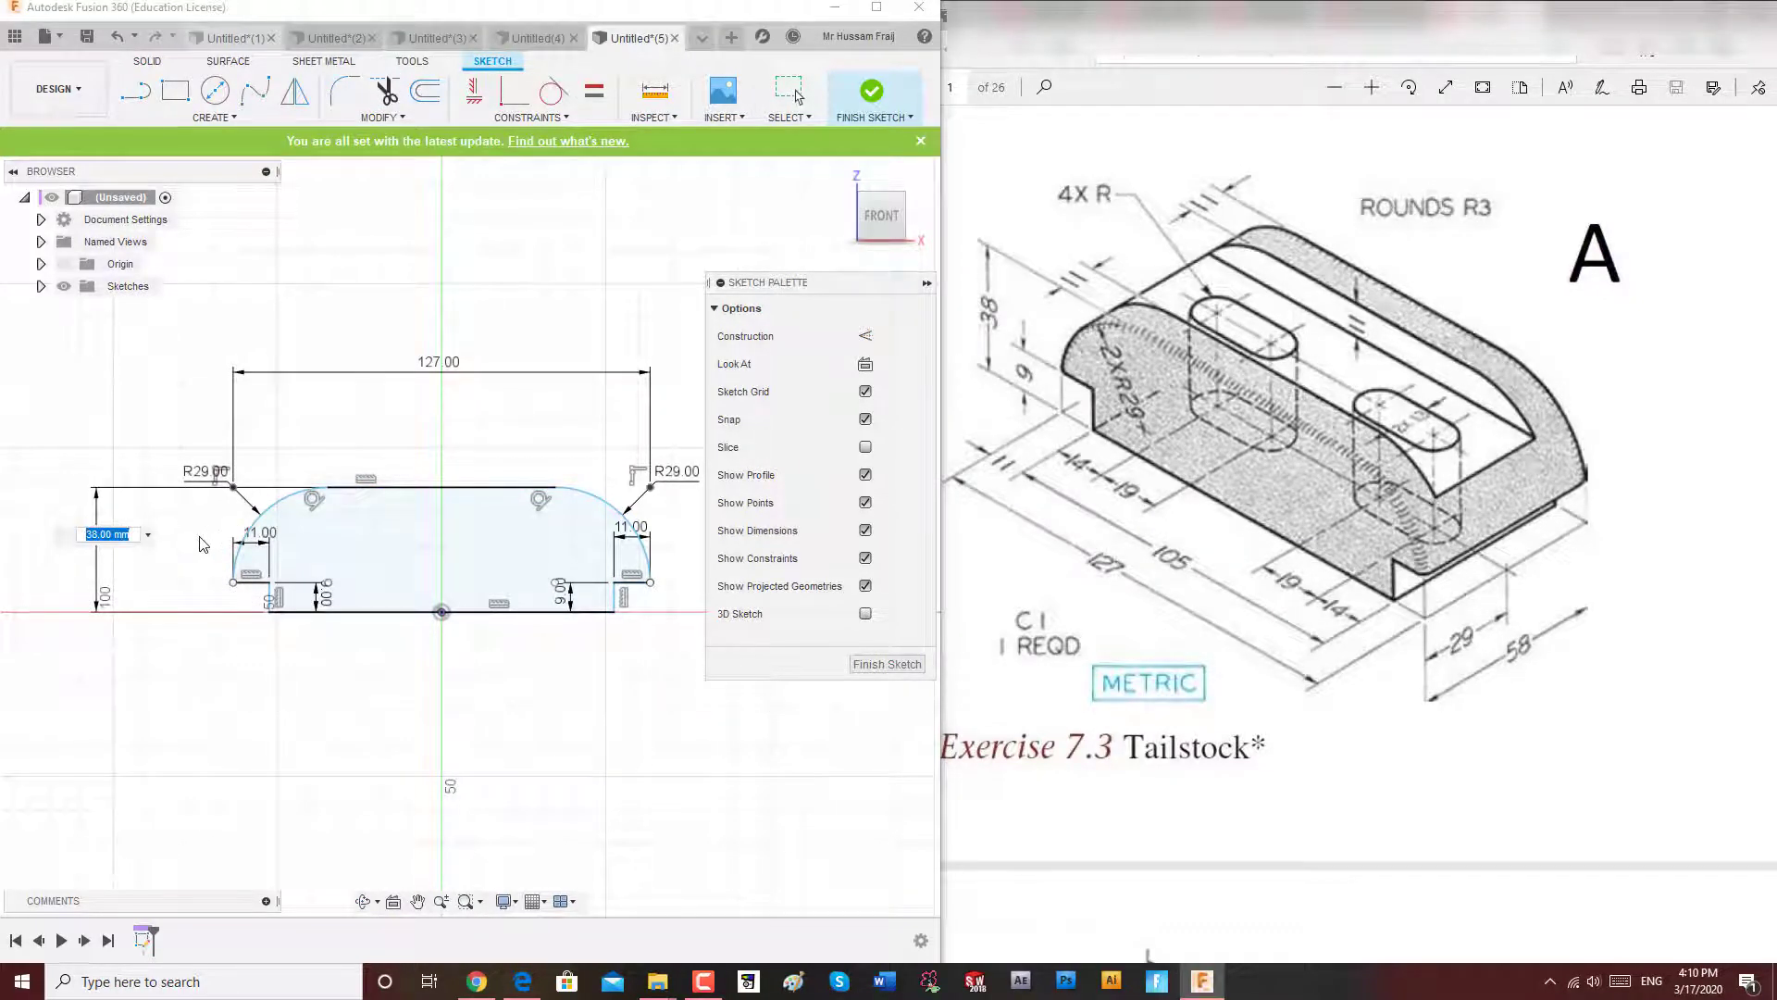
scroll(255, 601, "up", 2)
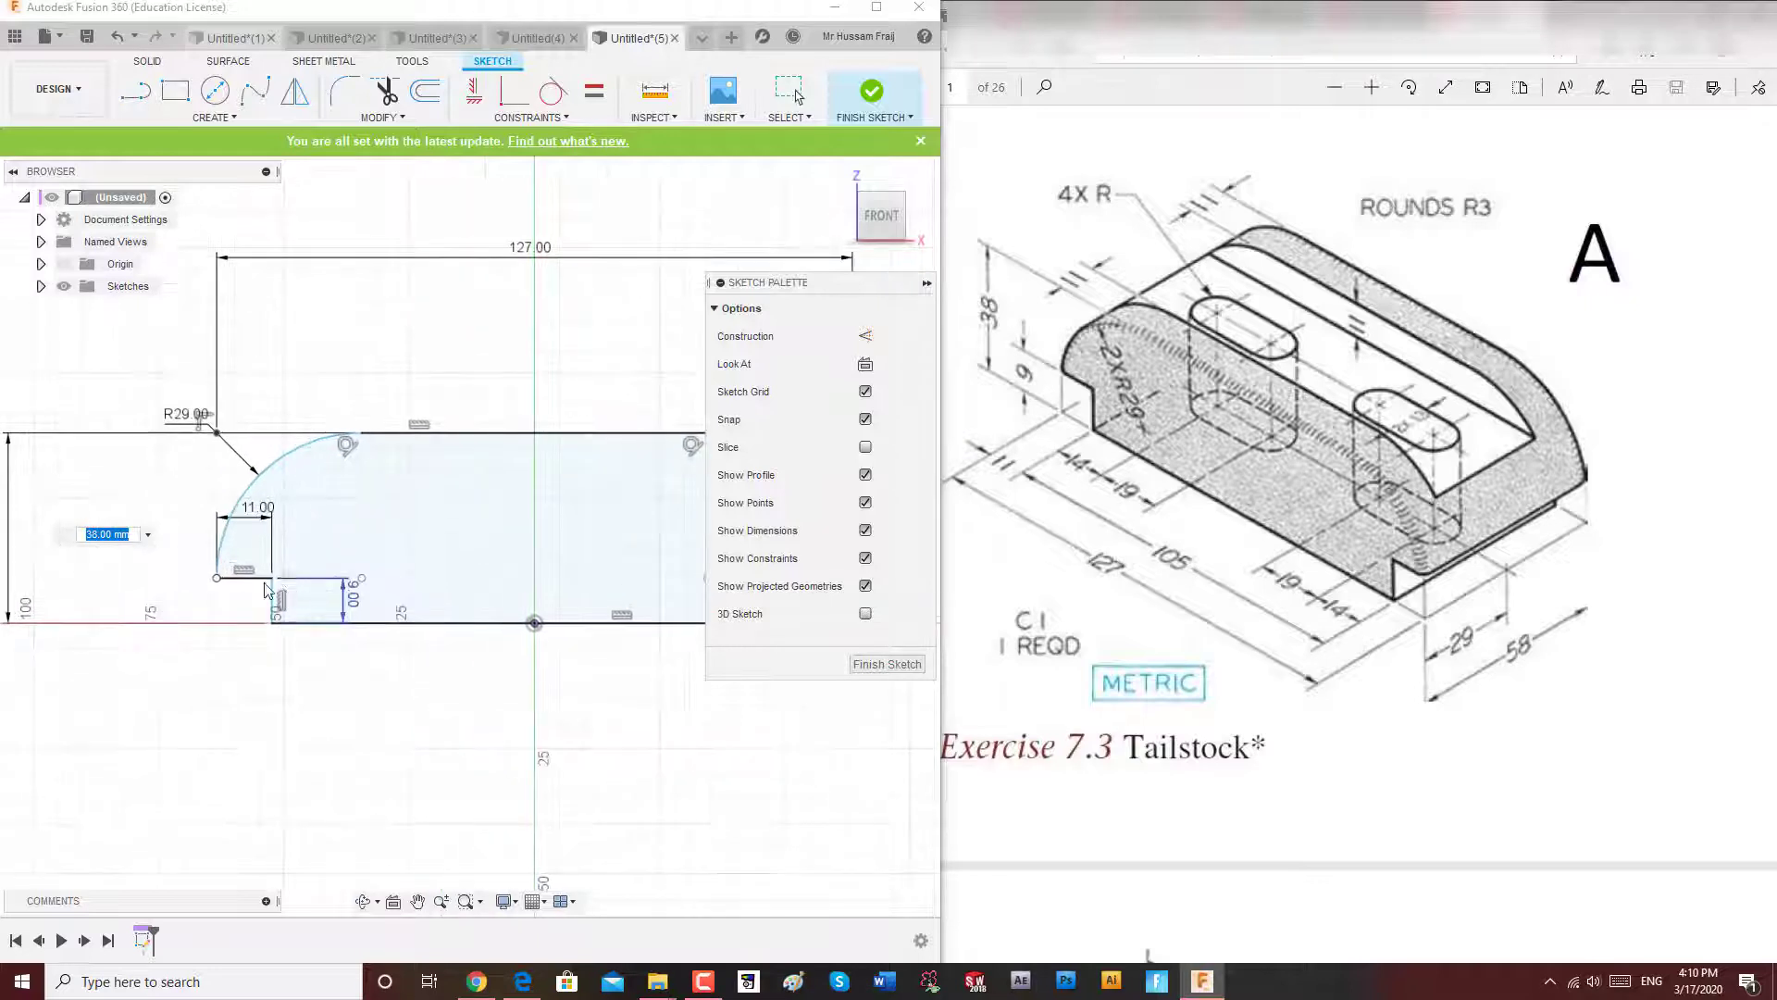
scroll(271, 589, "down", 1)
scroll(326, 551, "down", 1)
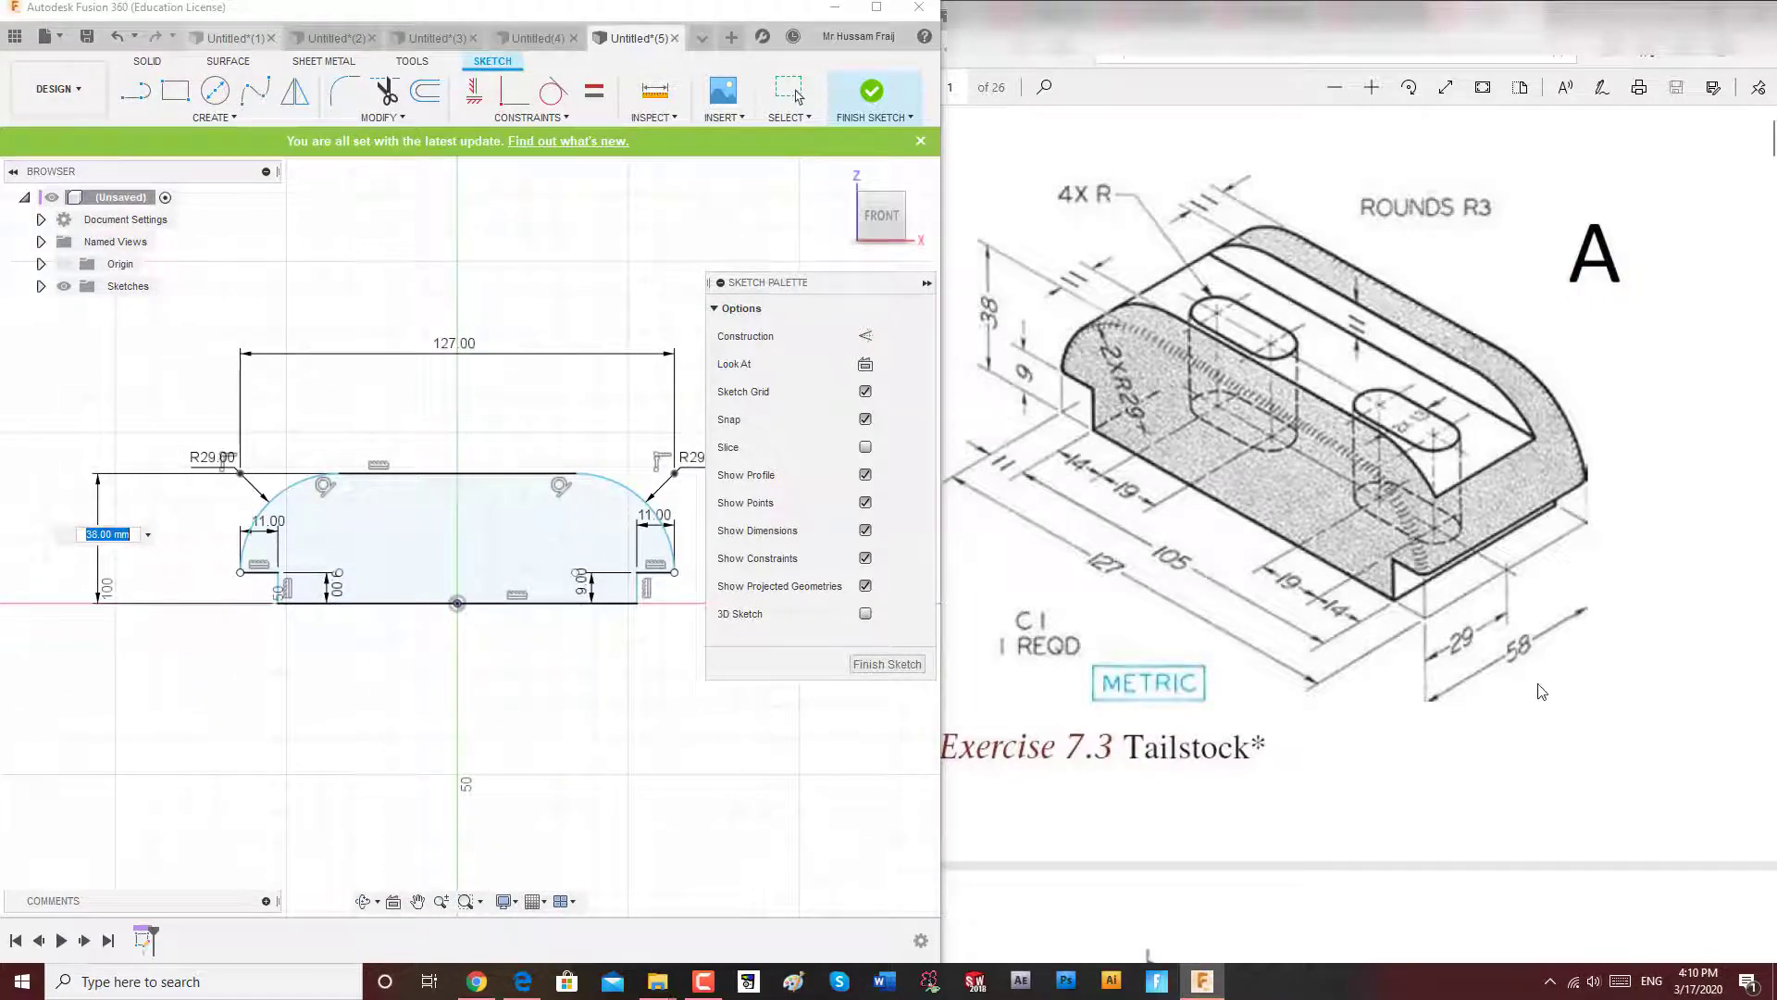
middle_click_drag(476, 286, 728, 181, "shift")
left_click(870, 93)
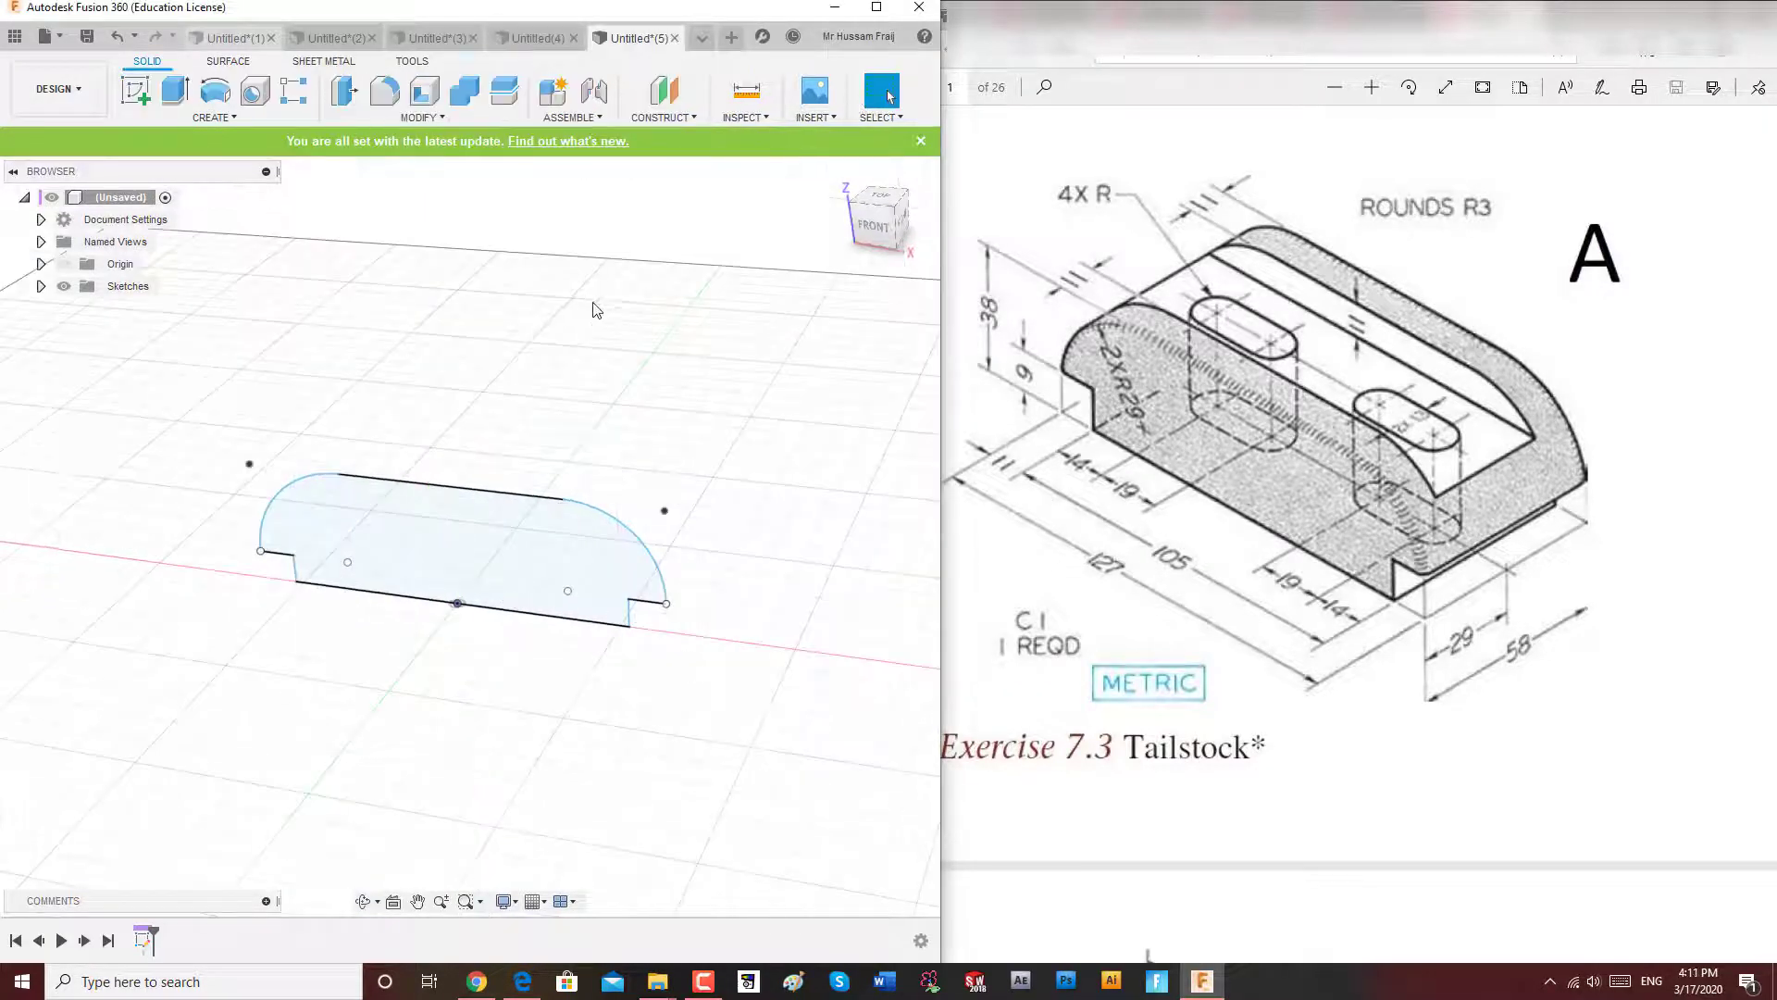
Extrude the profile symmetrically as a new body with a whole-length distance of 58 mm.
mouse_move(597, 310)
middle_mouse_down("shift")
mouse_move(547, 369)
mouse_move(667, 307)
middle_mouse_up("shift")
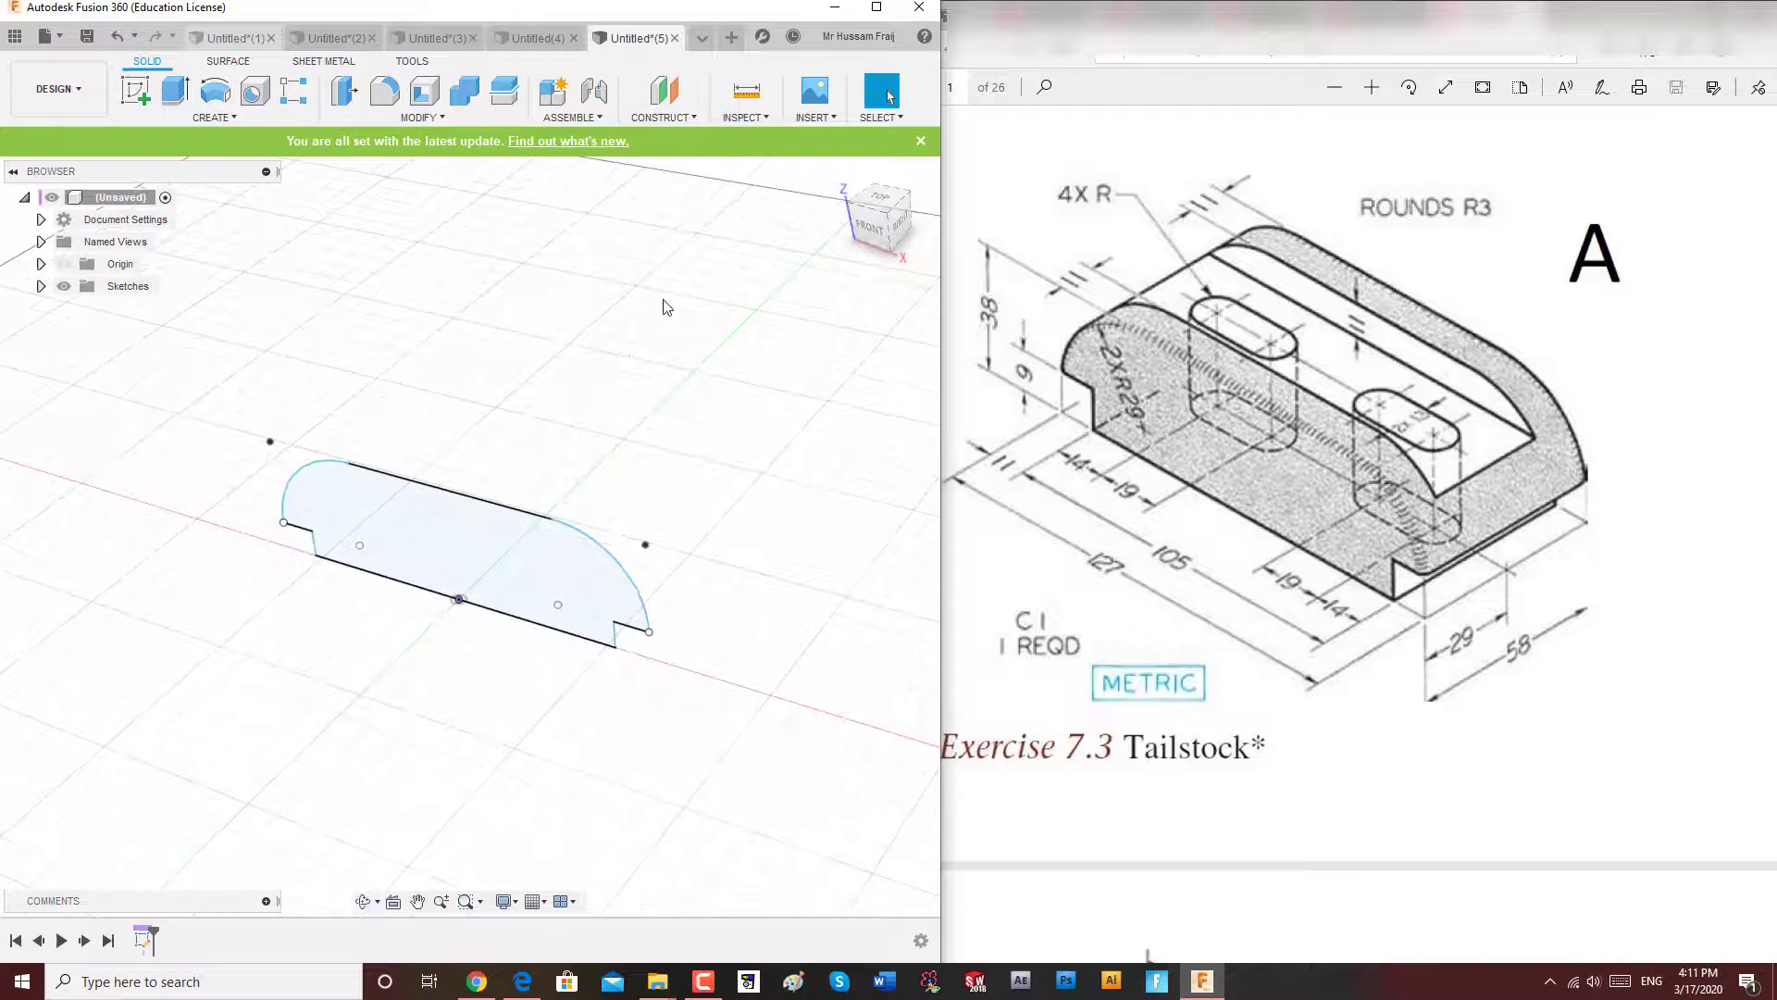
left_click(185, 88)
left_click_drag(462, 534, 551, 453)
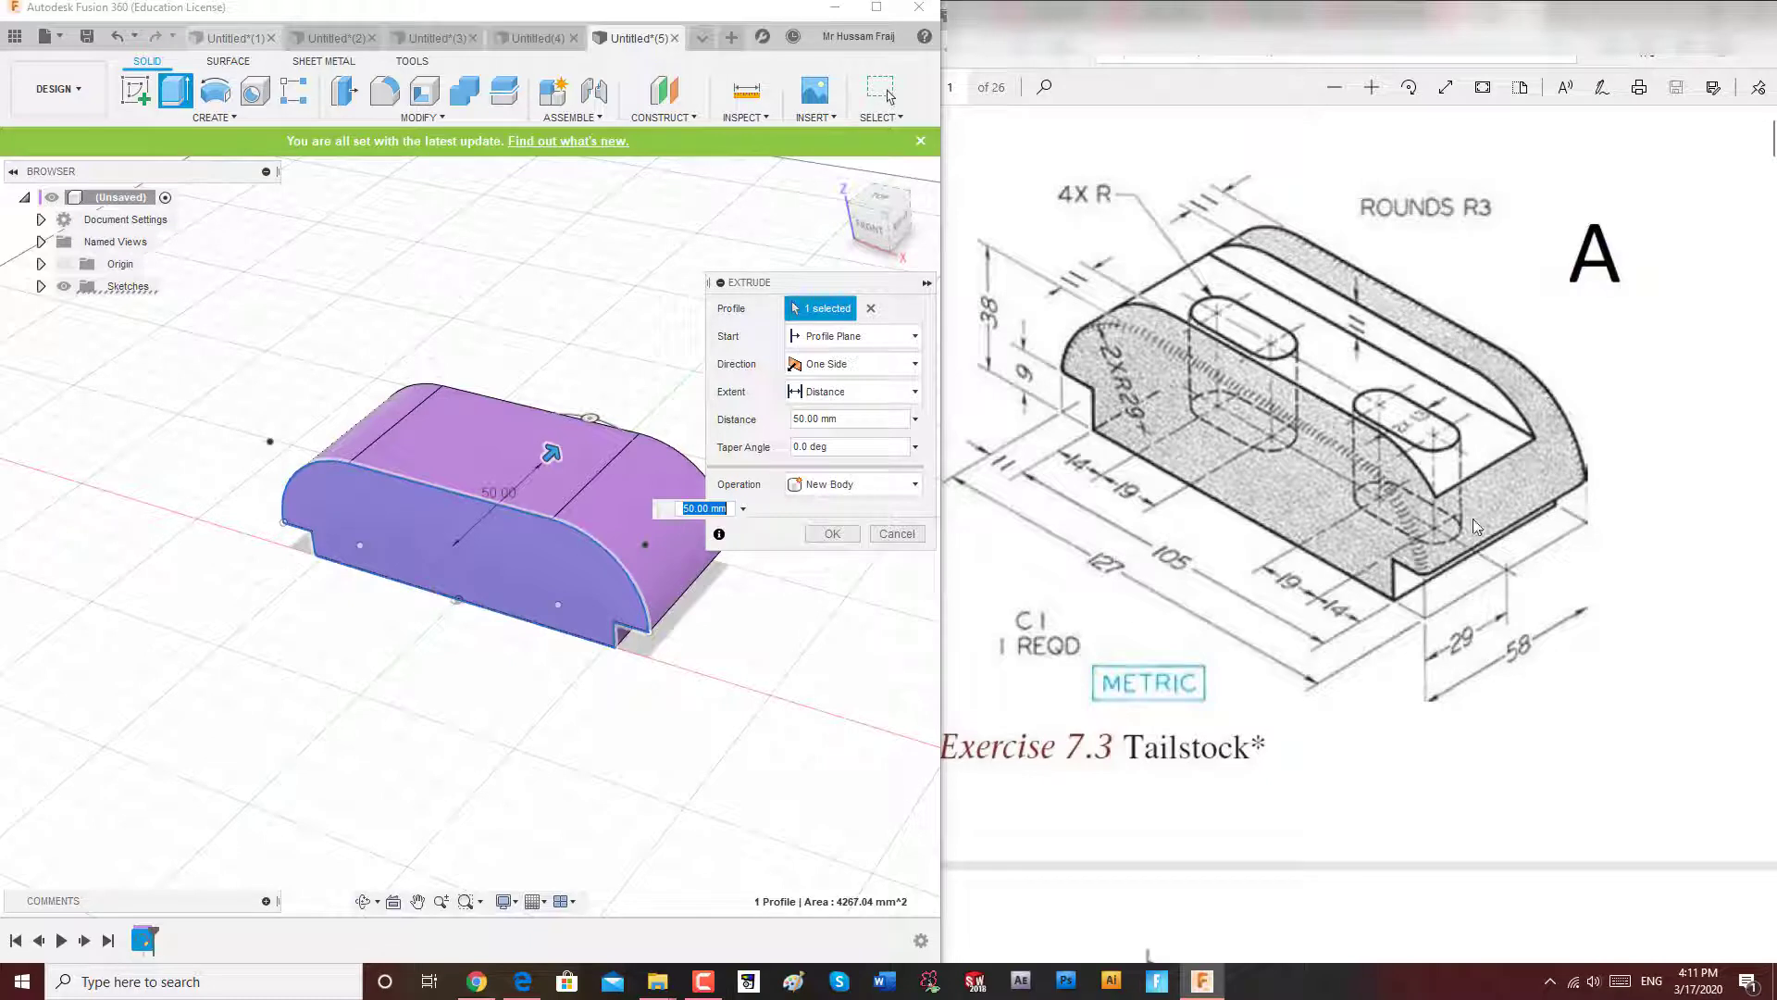
left_click(806, 419)
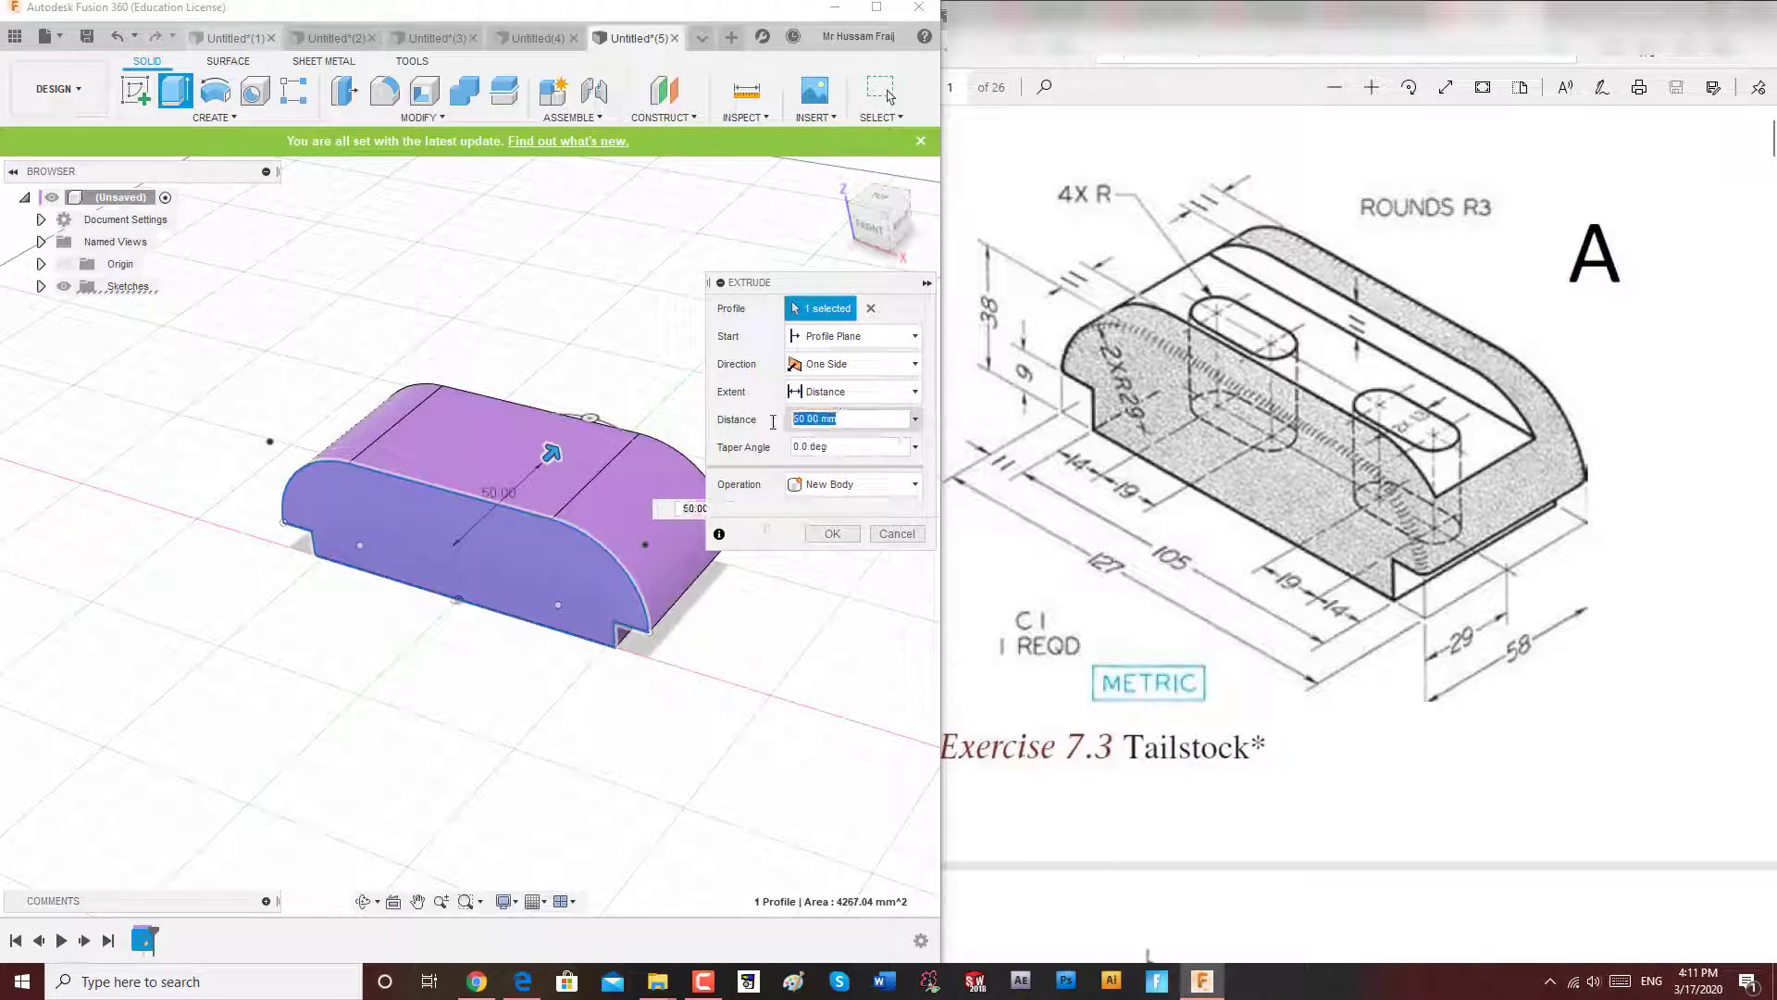
type("58")
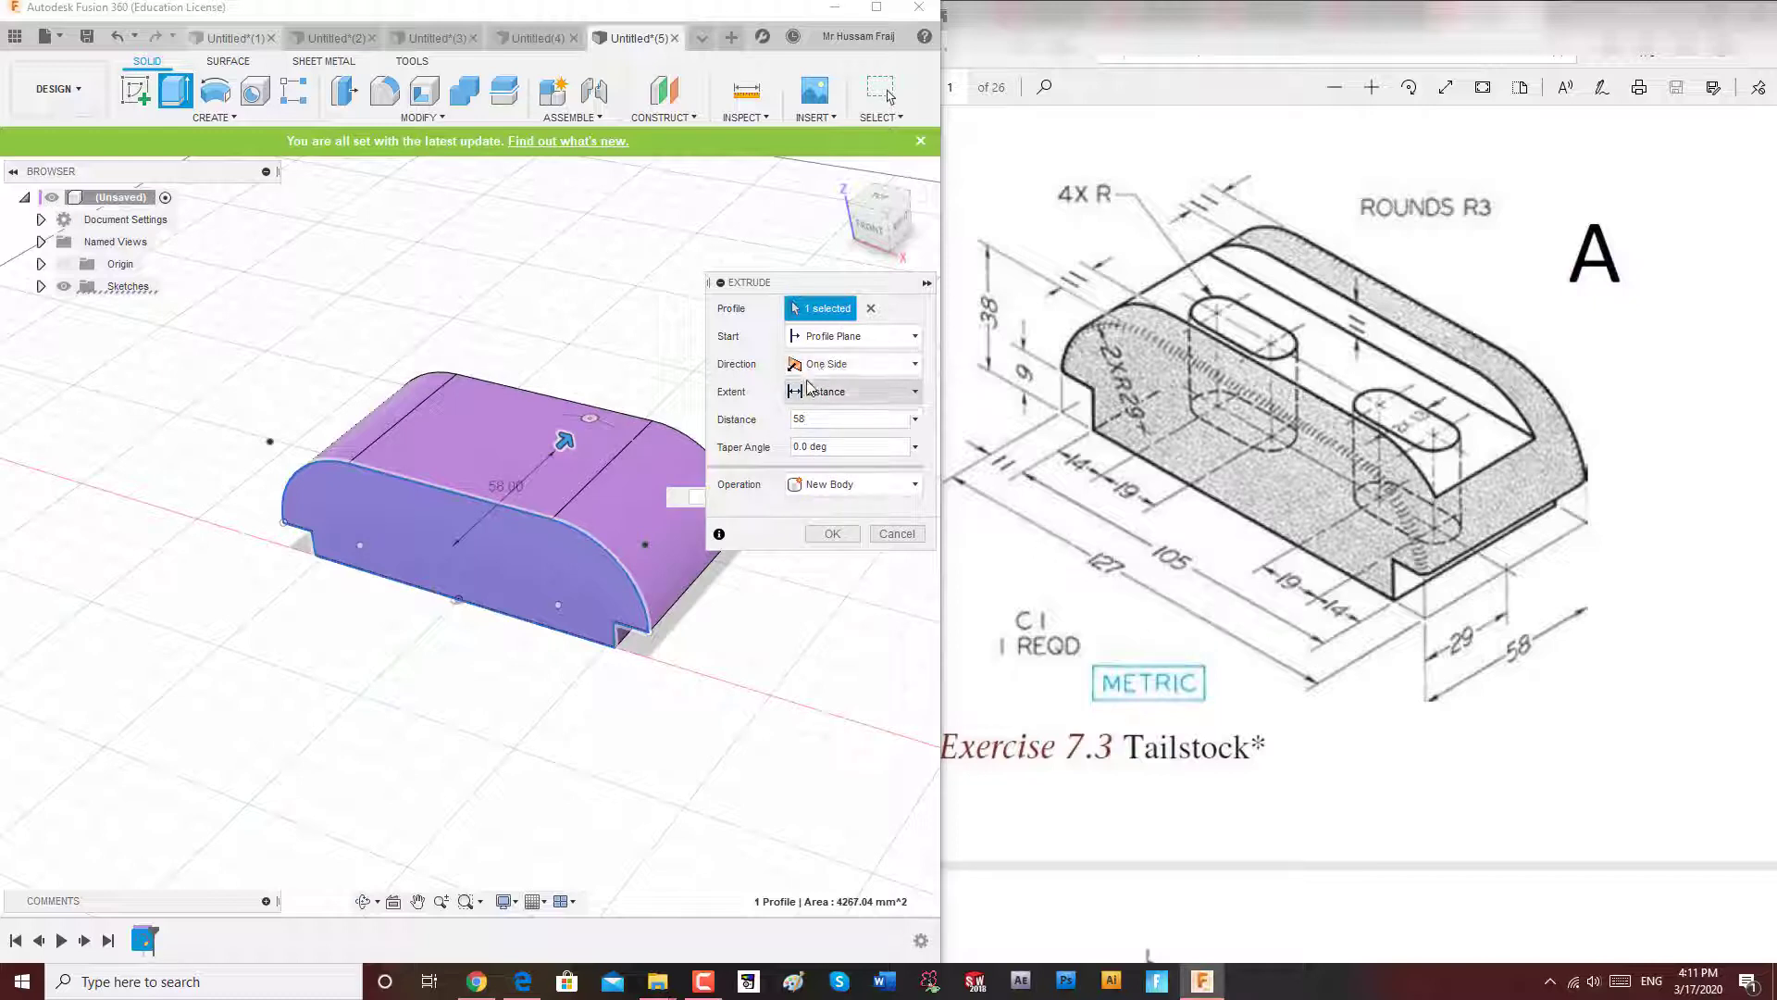
left_click(831, 365)
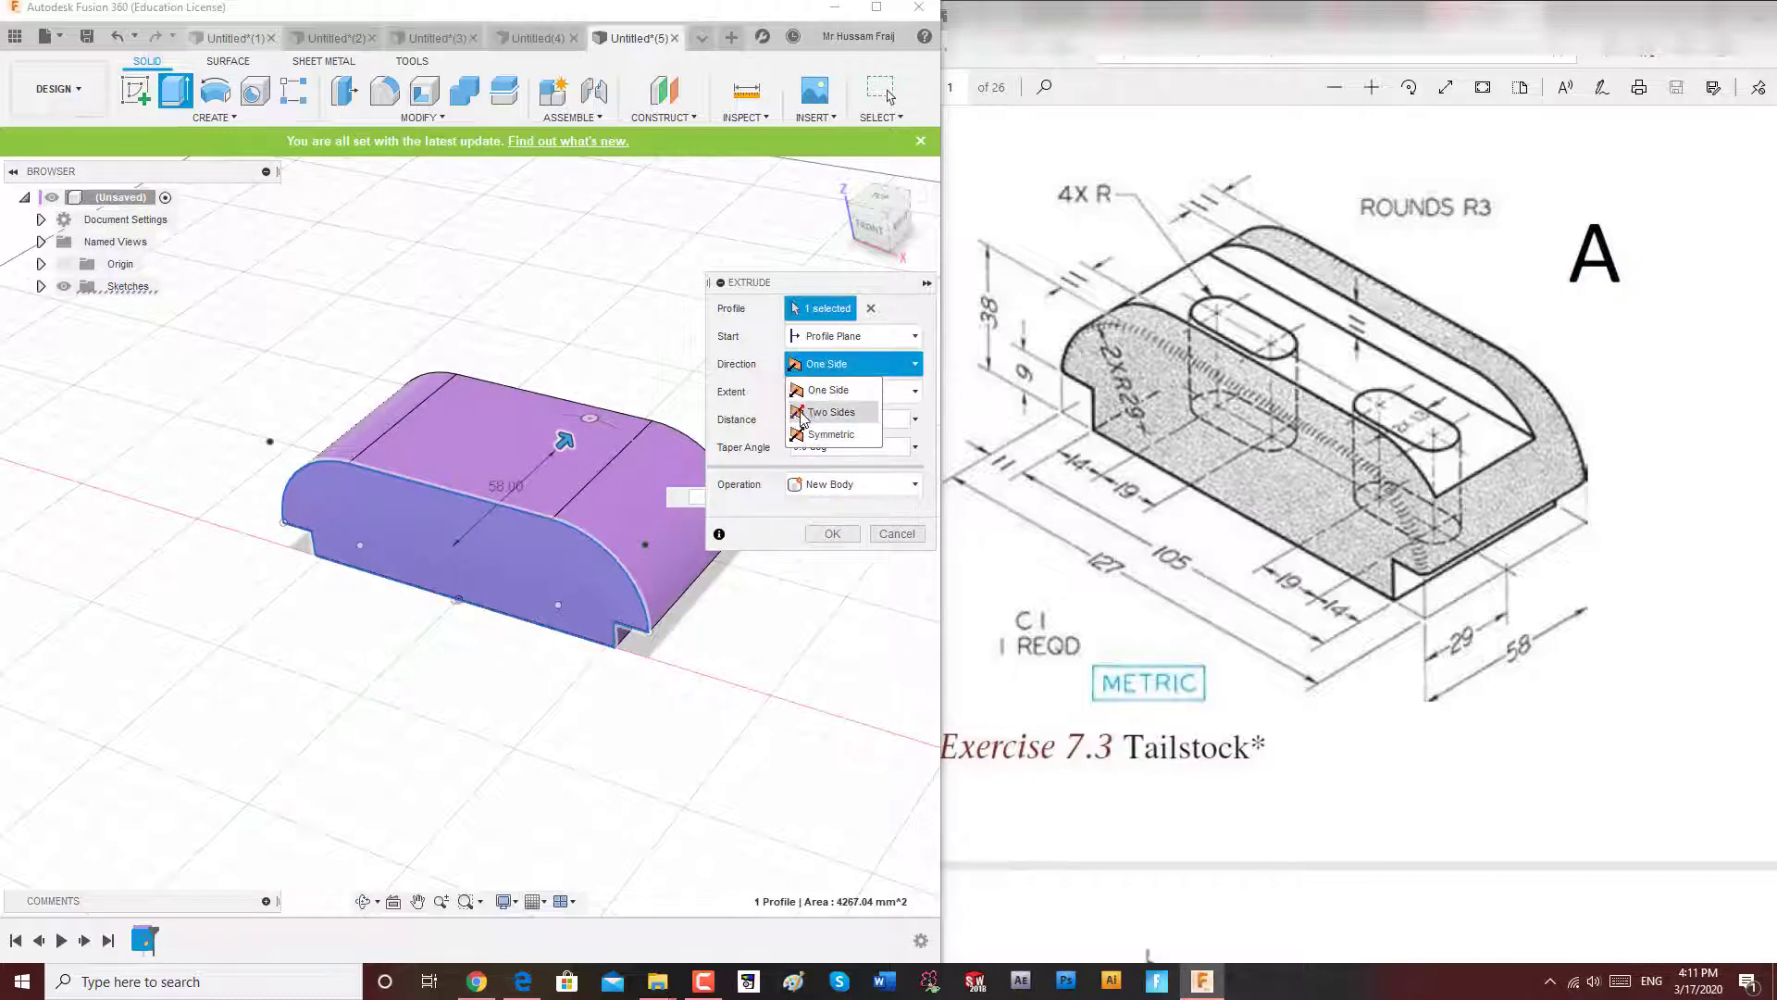
left_click(828, 434)
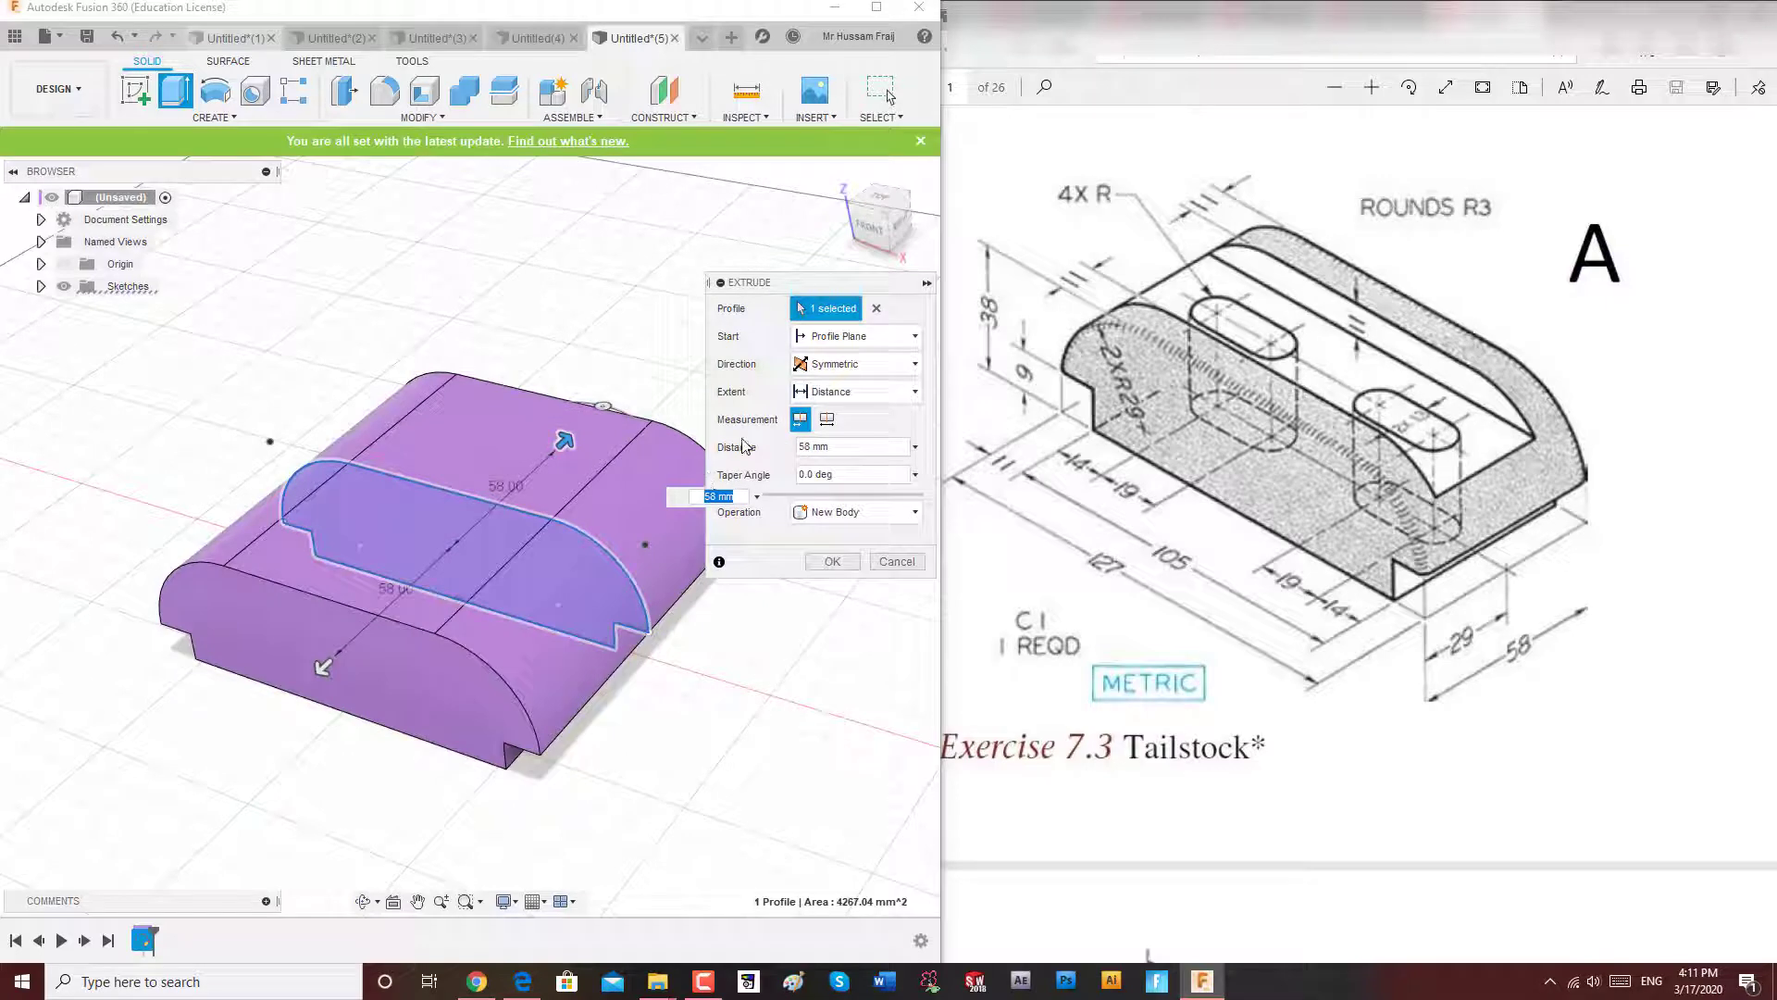
left_click(827, 426)
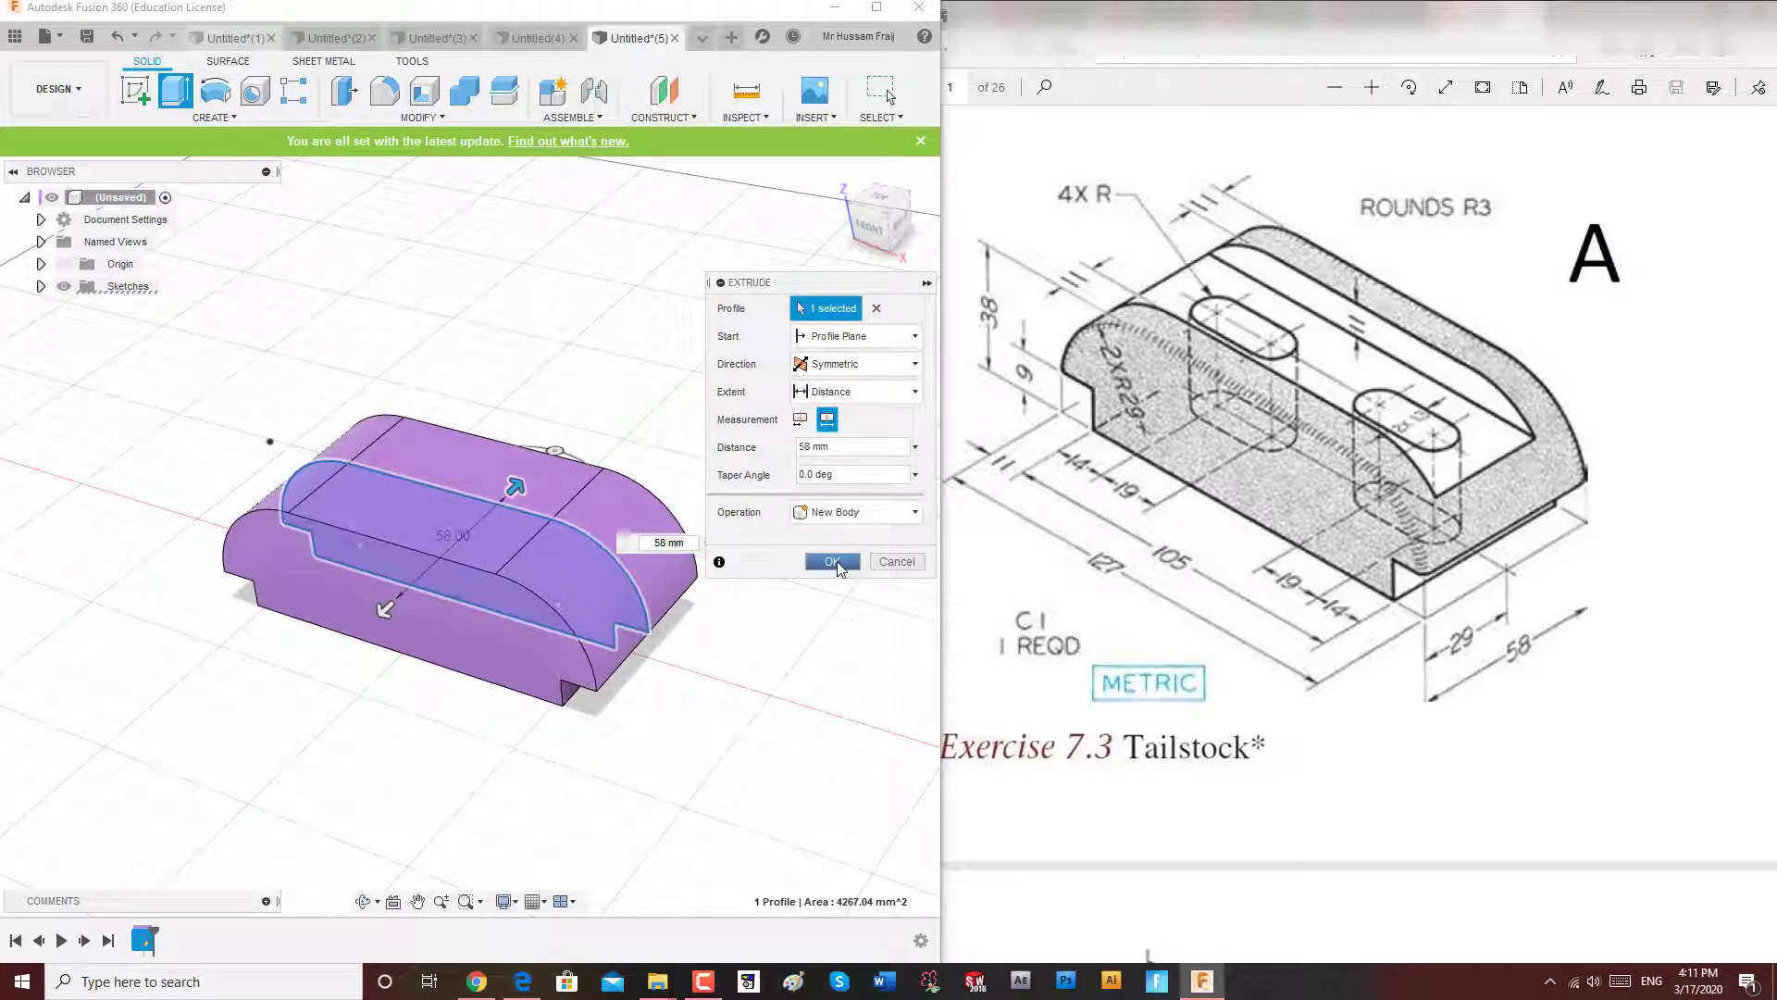
left_click(832, 560)
Sketch a rectangle about 193 by 38 mm on the body's flat top face, overhanging both rounded ends.
mouse_move(710, 639)
middle_mouse_down("shift")
mouse_move(623, 602)
mouse_move(659, 638)
mouse_move(704, 637)
mouse_move(647, 595)
mouse_move(686, 682)
mouse_move(704, 667)
middle_mouse_up("shift")
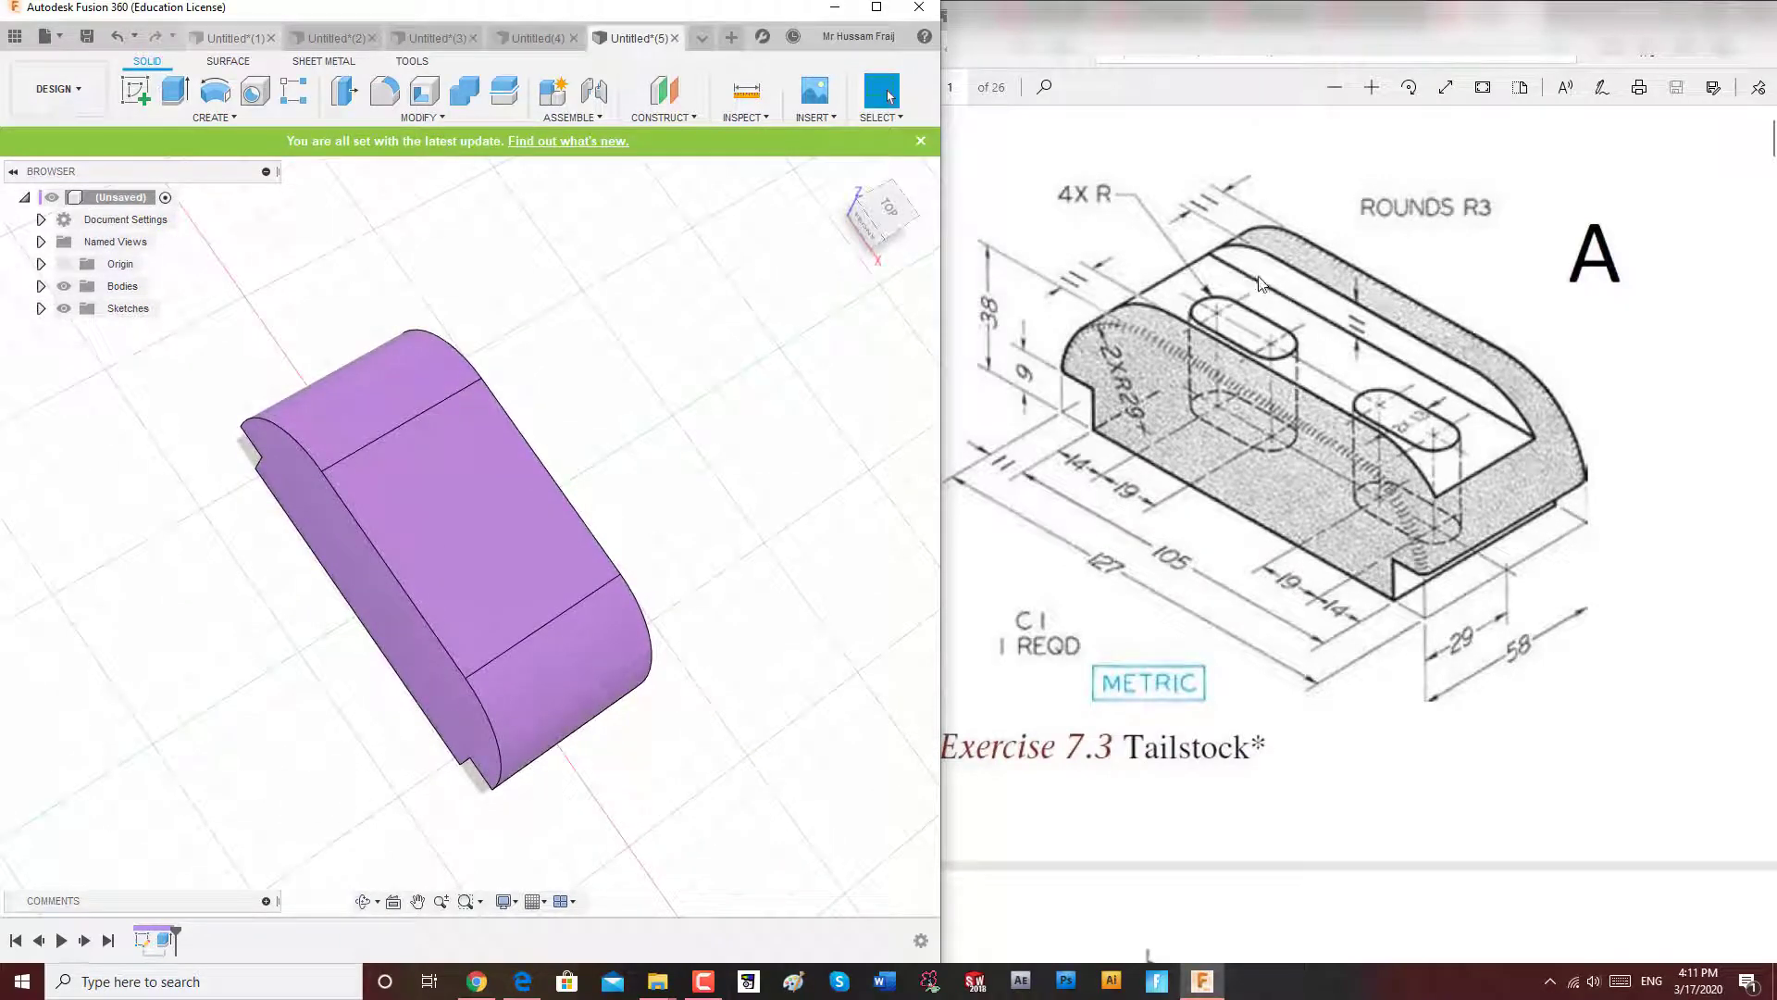
middle_click_drag(670, 310, 646, 367, "shift")
left_click(126, 87)
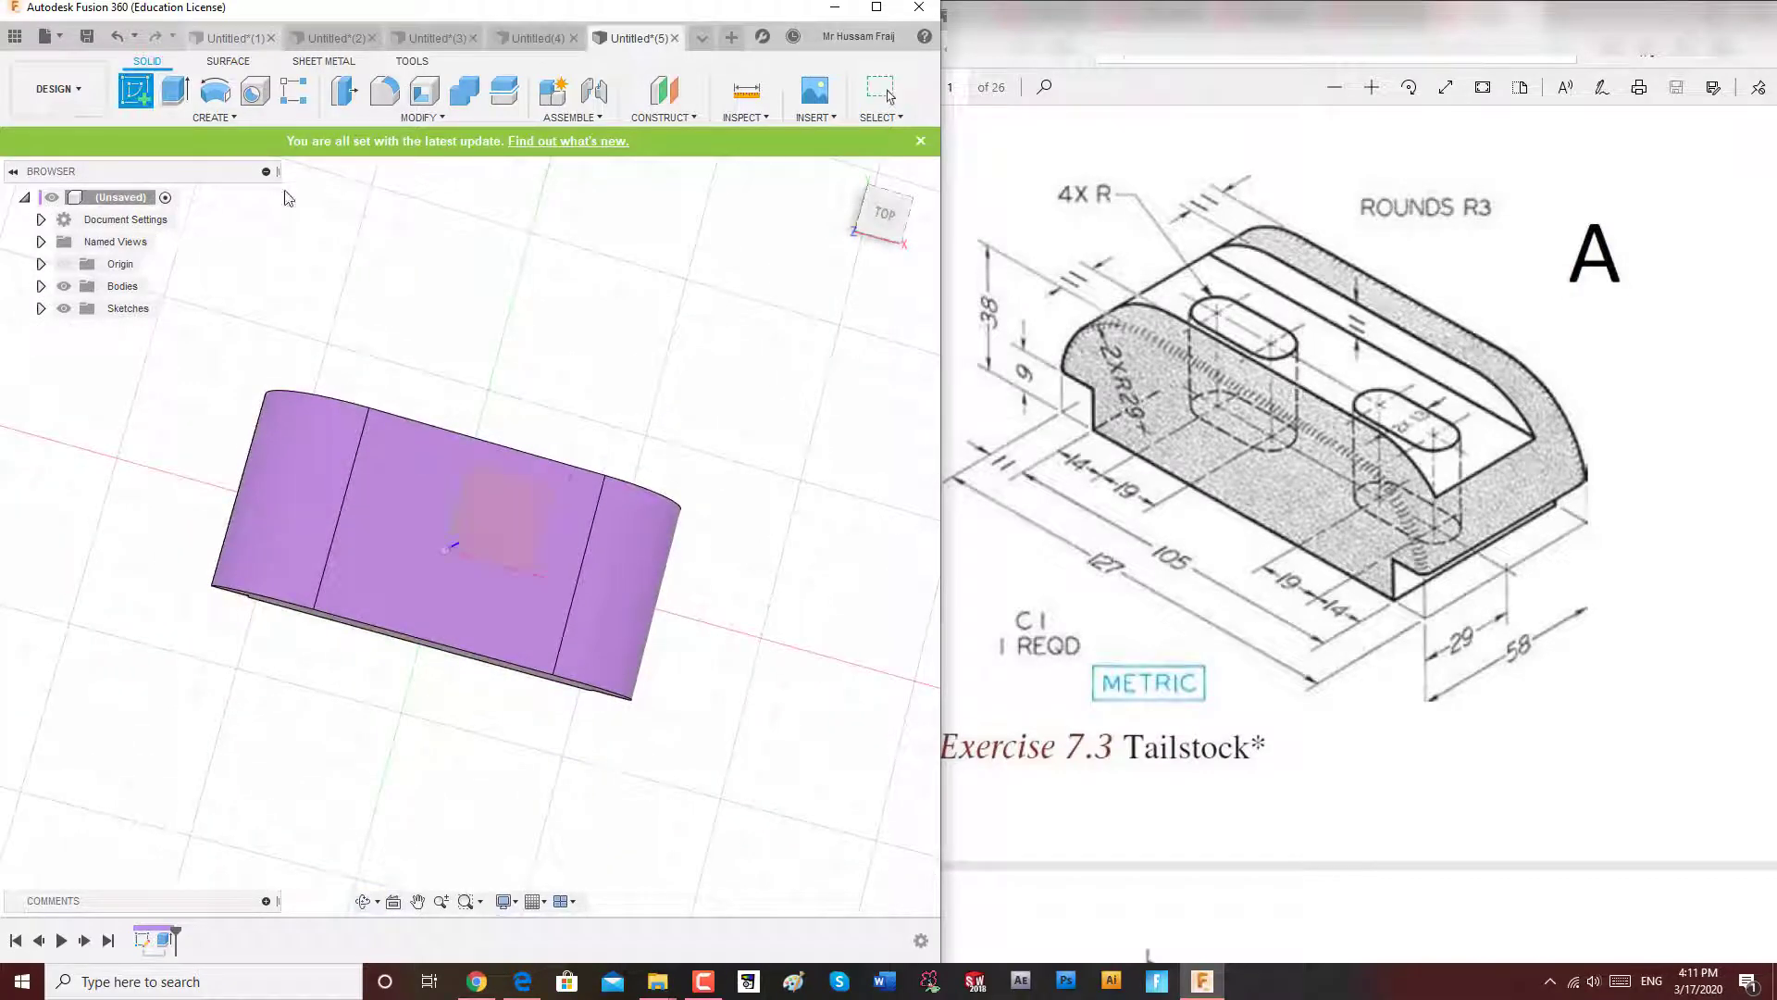
left_click(402, 477)
key("r")
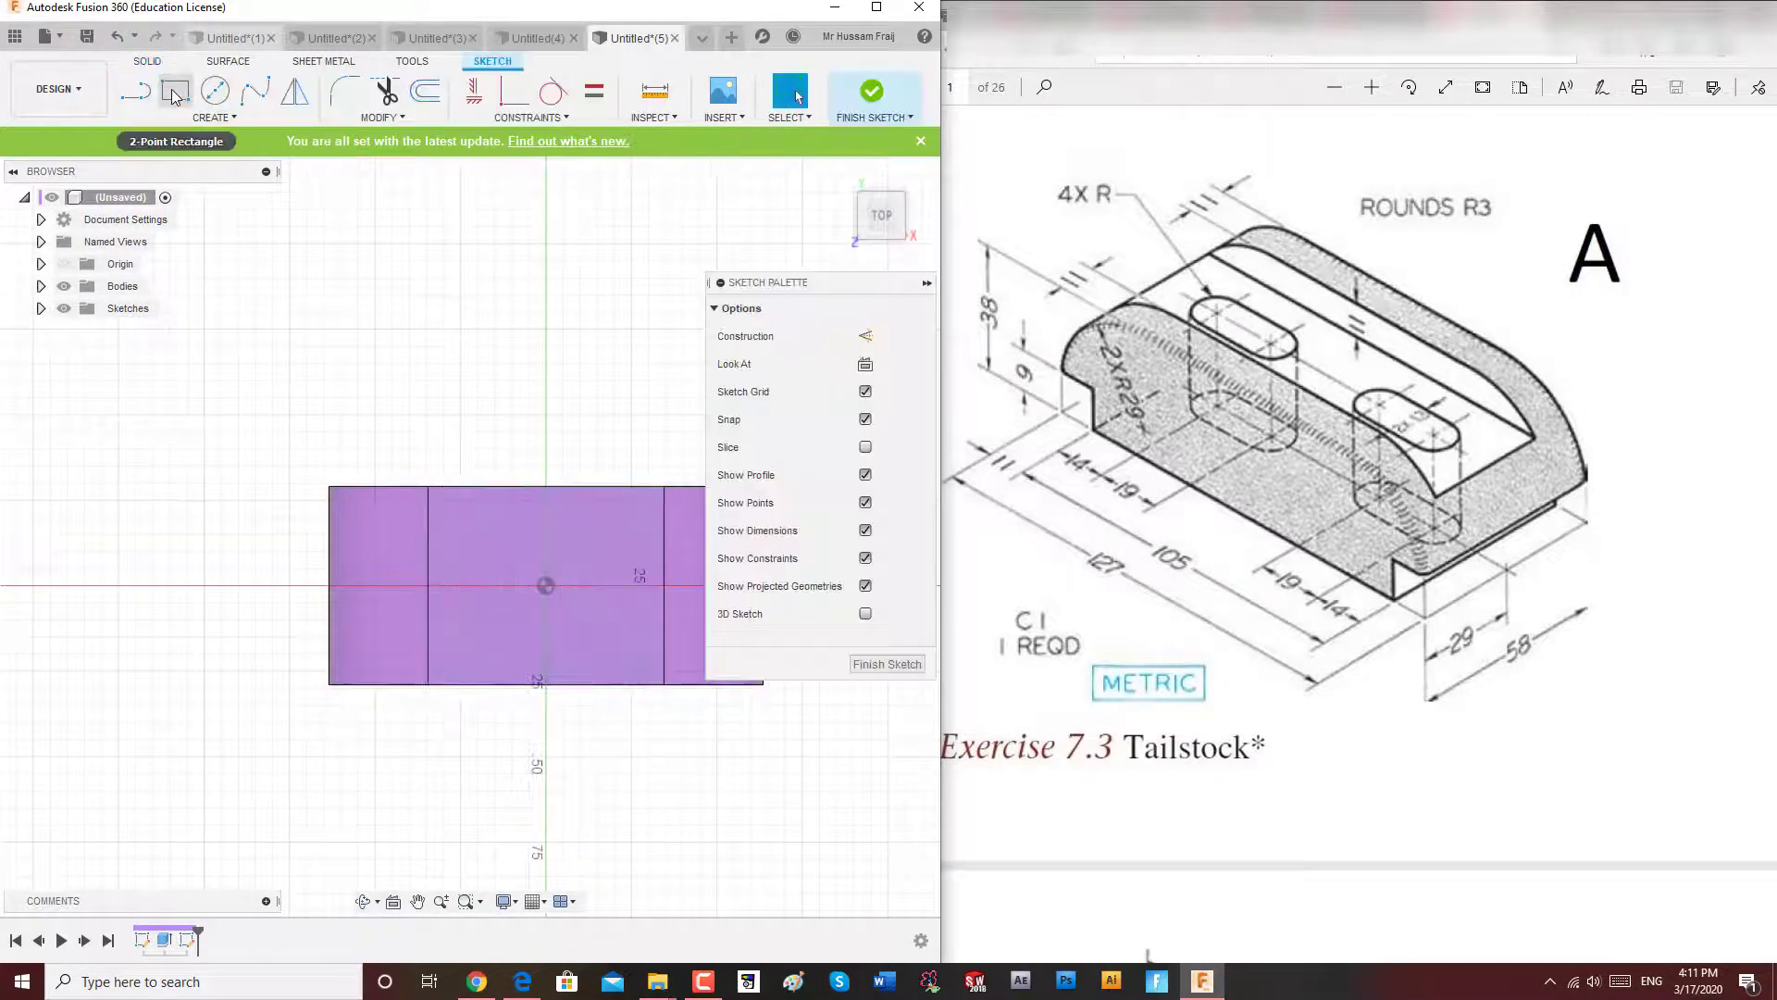
left_click(195, 526)
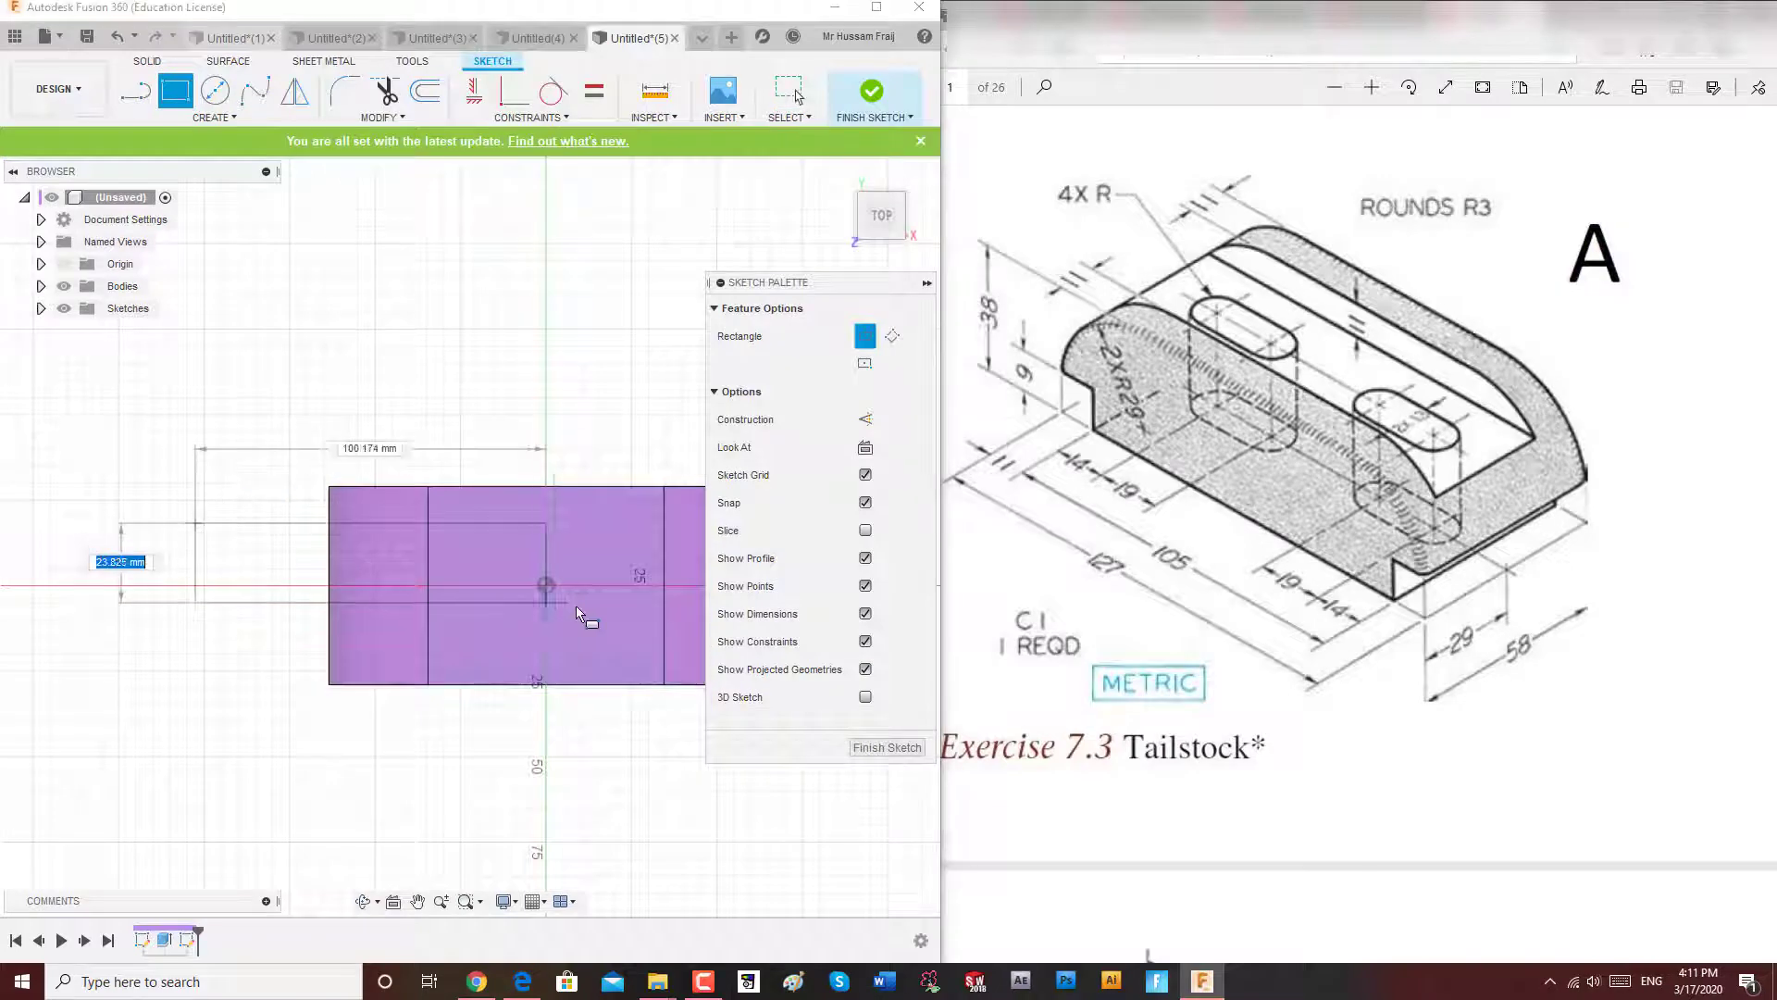
scroll(365, 575, "down", 3)
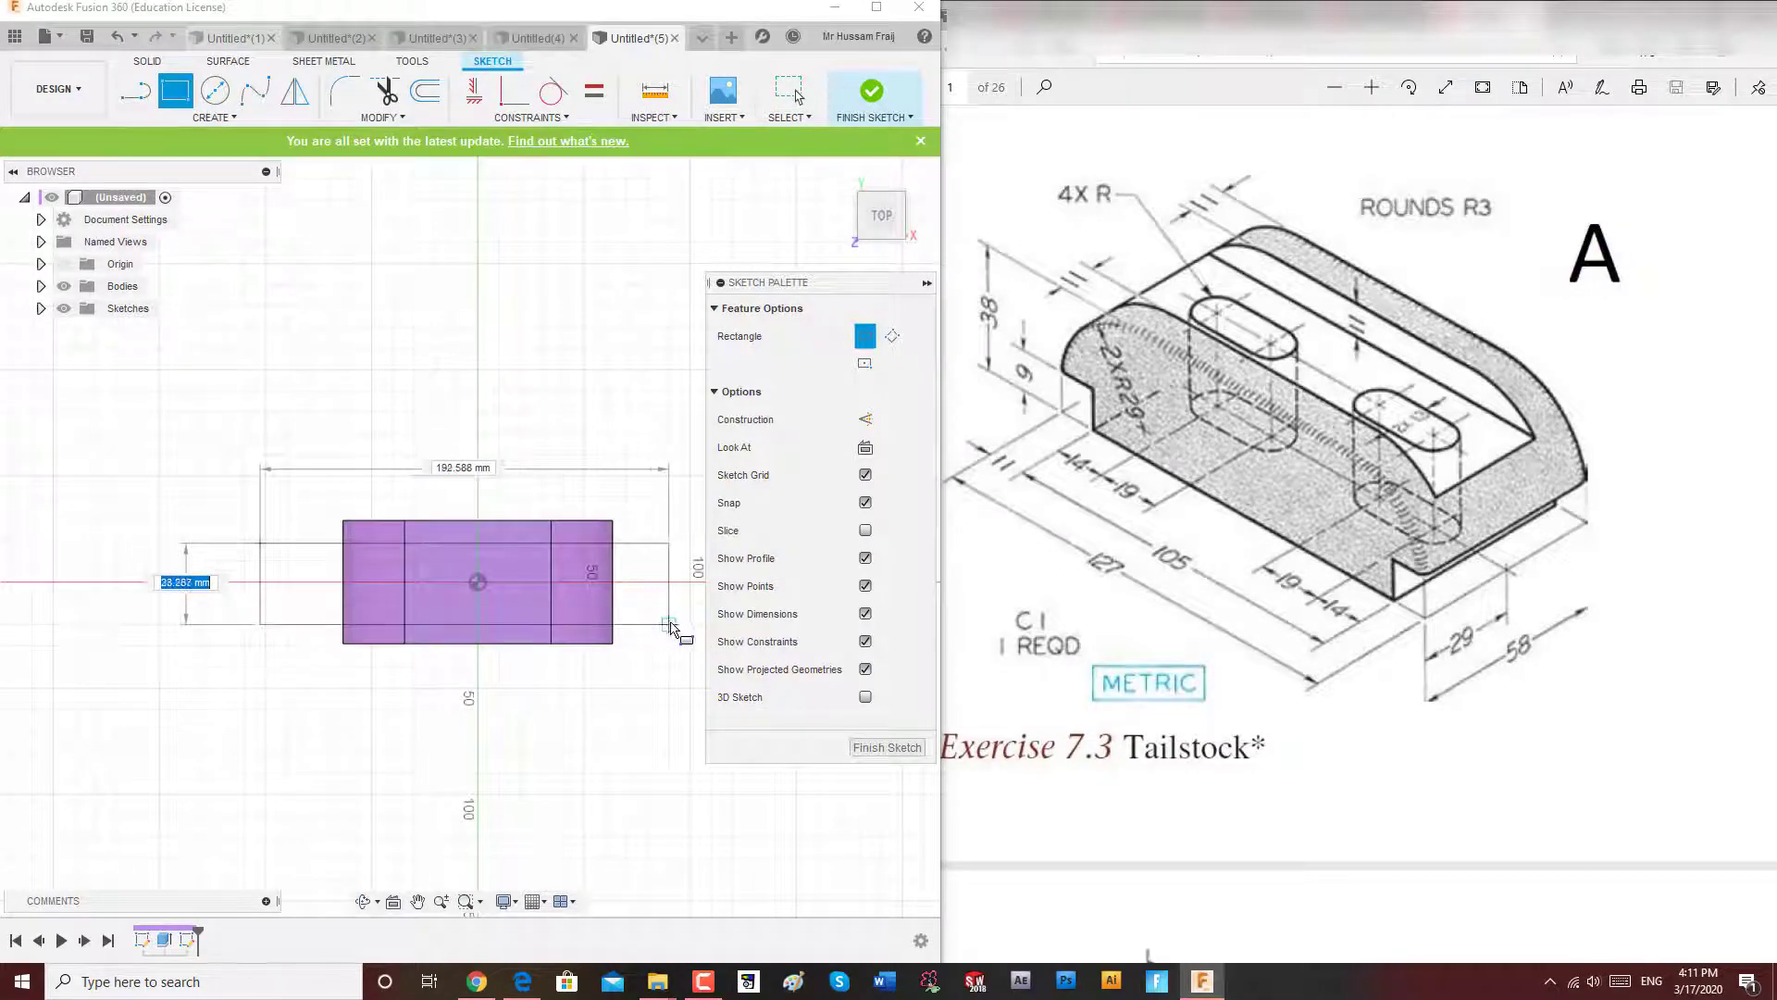
left_click(668, 623)
Dimension the rectangle's upper long side 11 mm from the body's adjacent long edge.
left_click(220, 118)
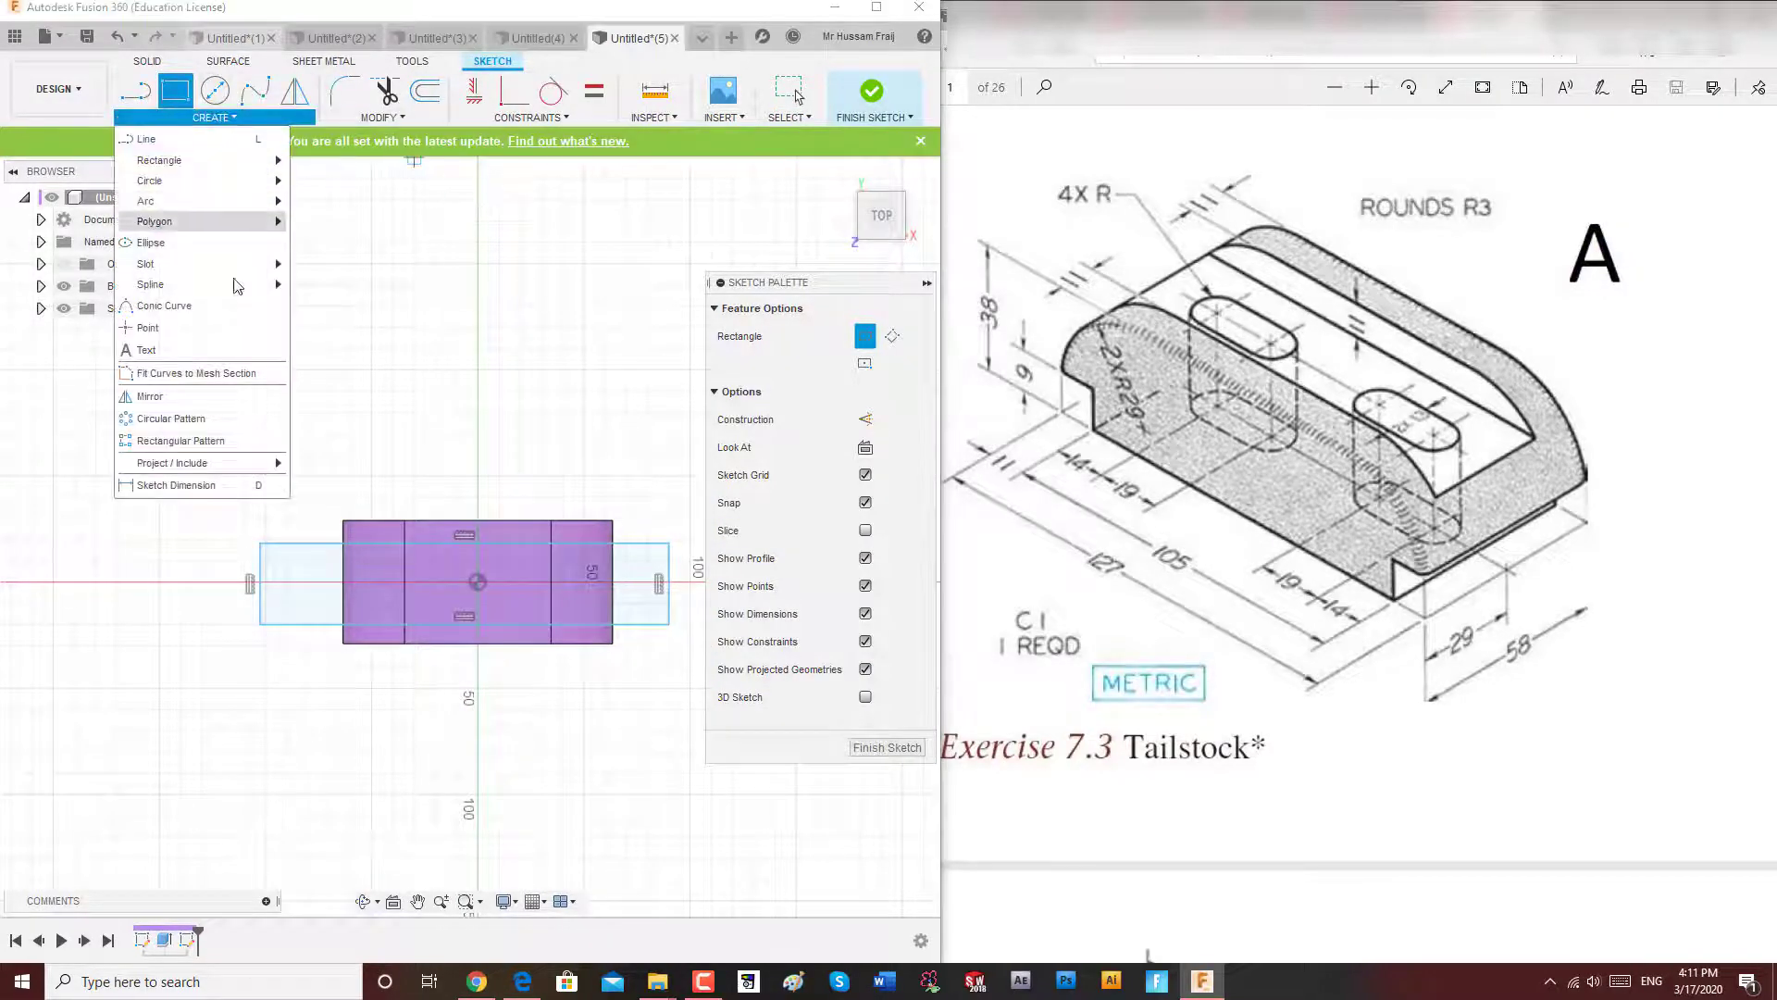
left_click(204, 485)
scroll(297, 570, "up", 2)
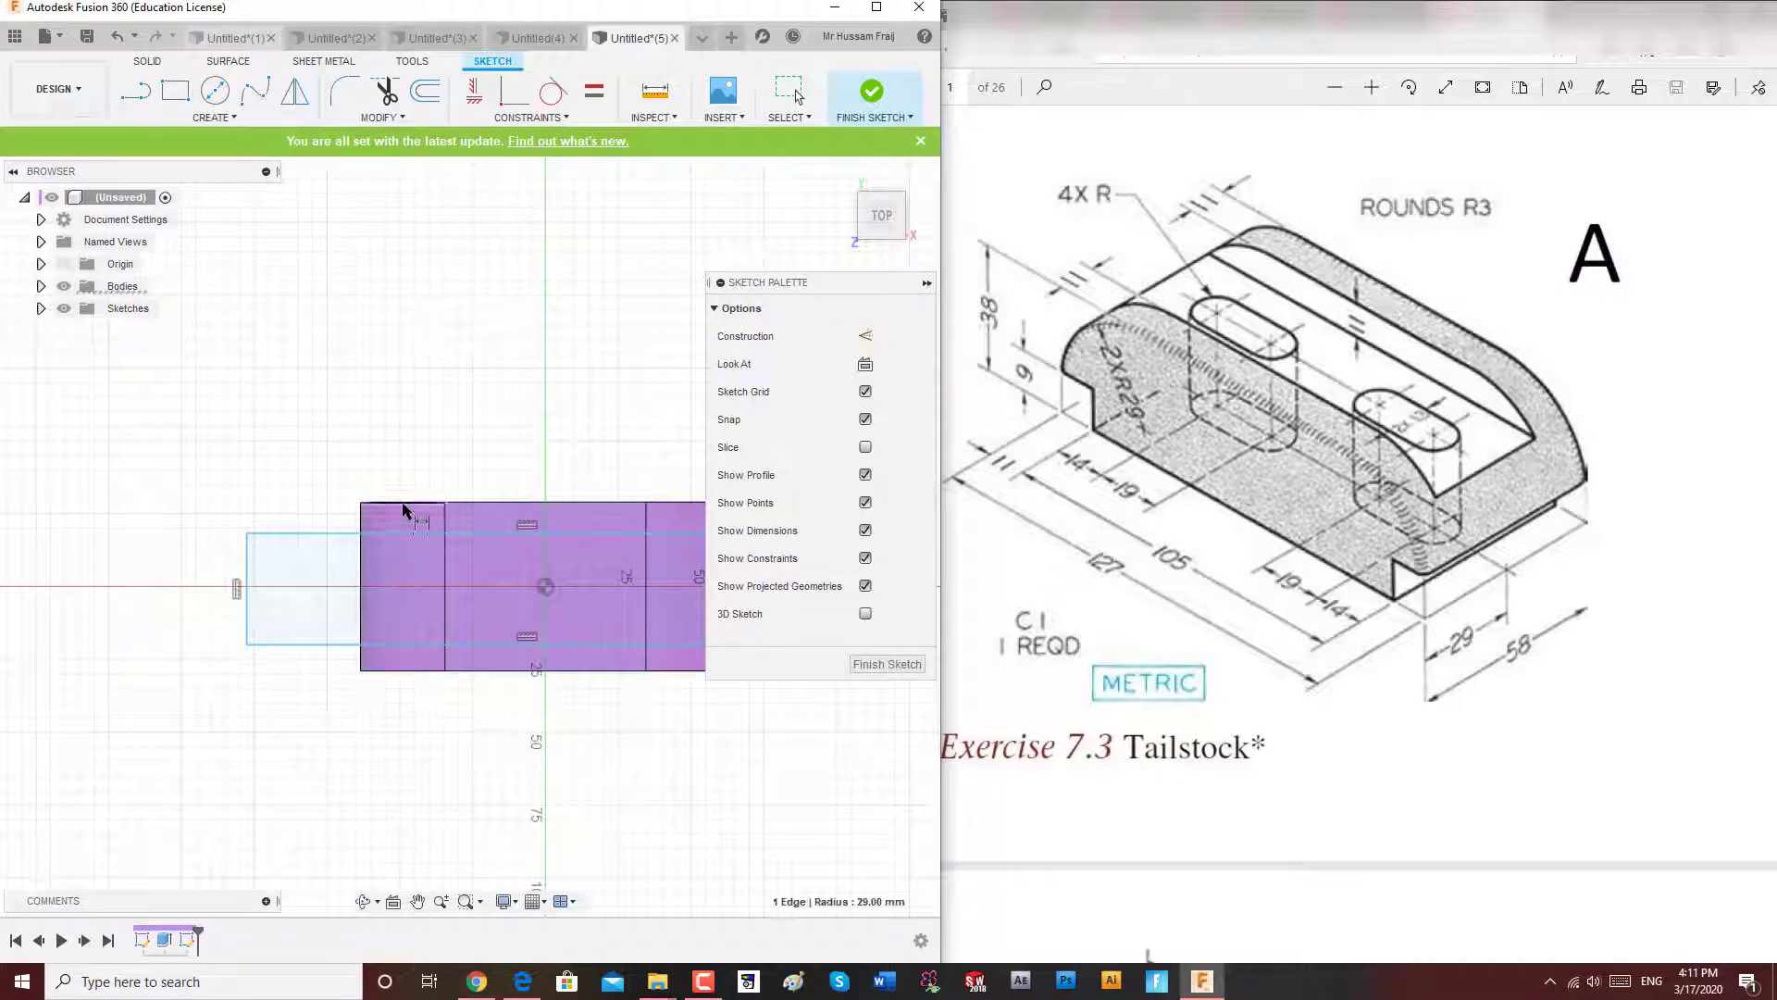
left_click(406, 505)
left_click(404, 532)
left_click(277, 437)
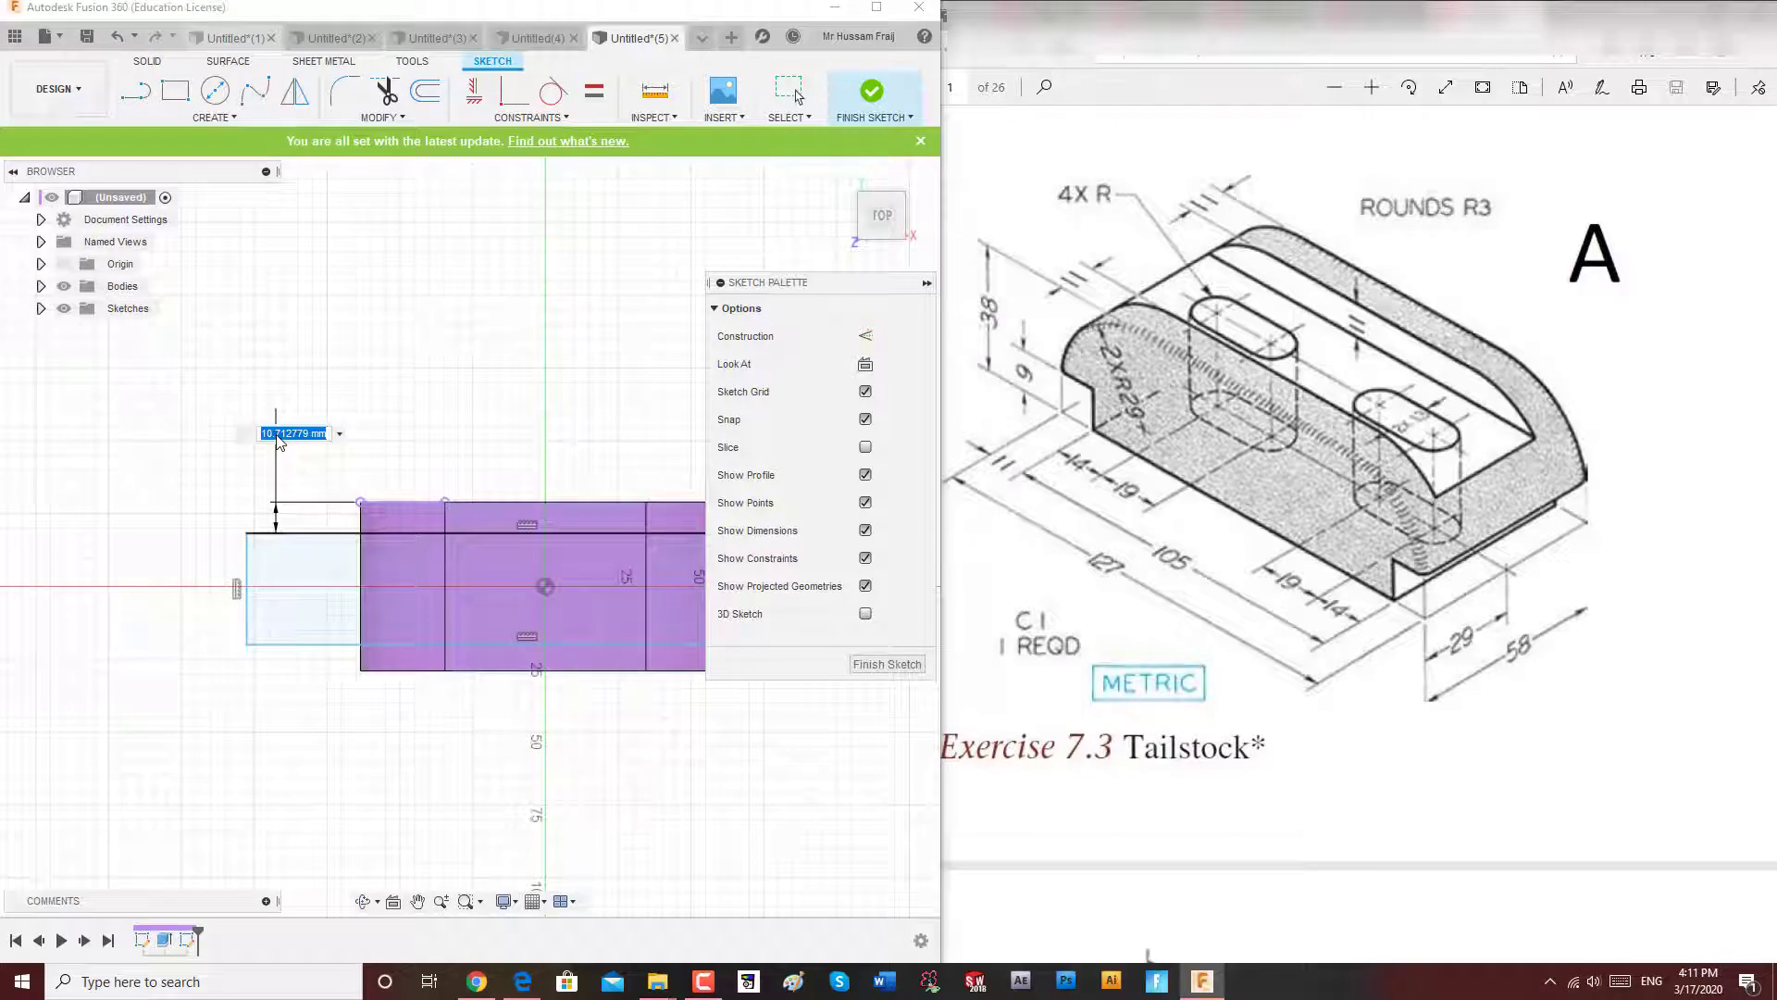
type("11")
key("Return")
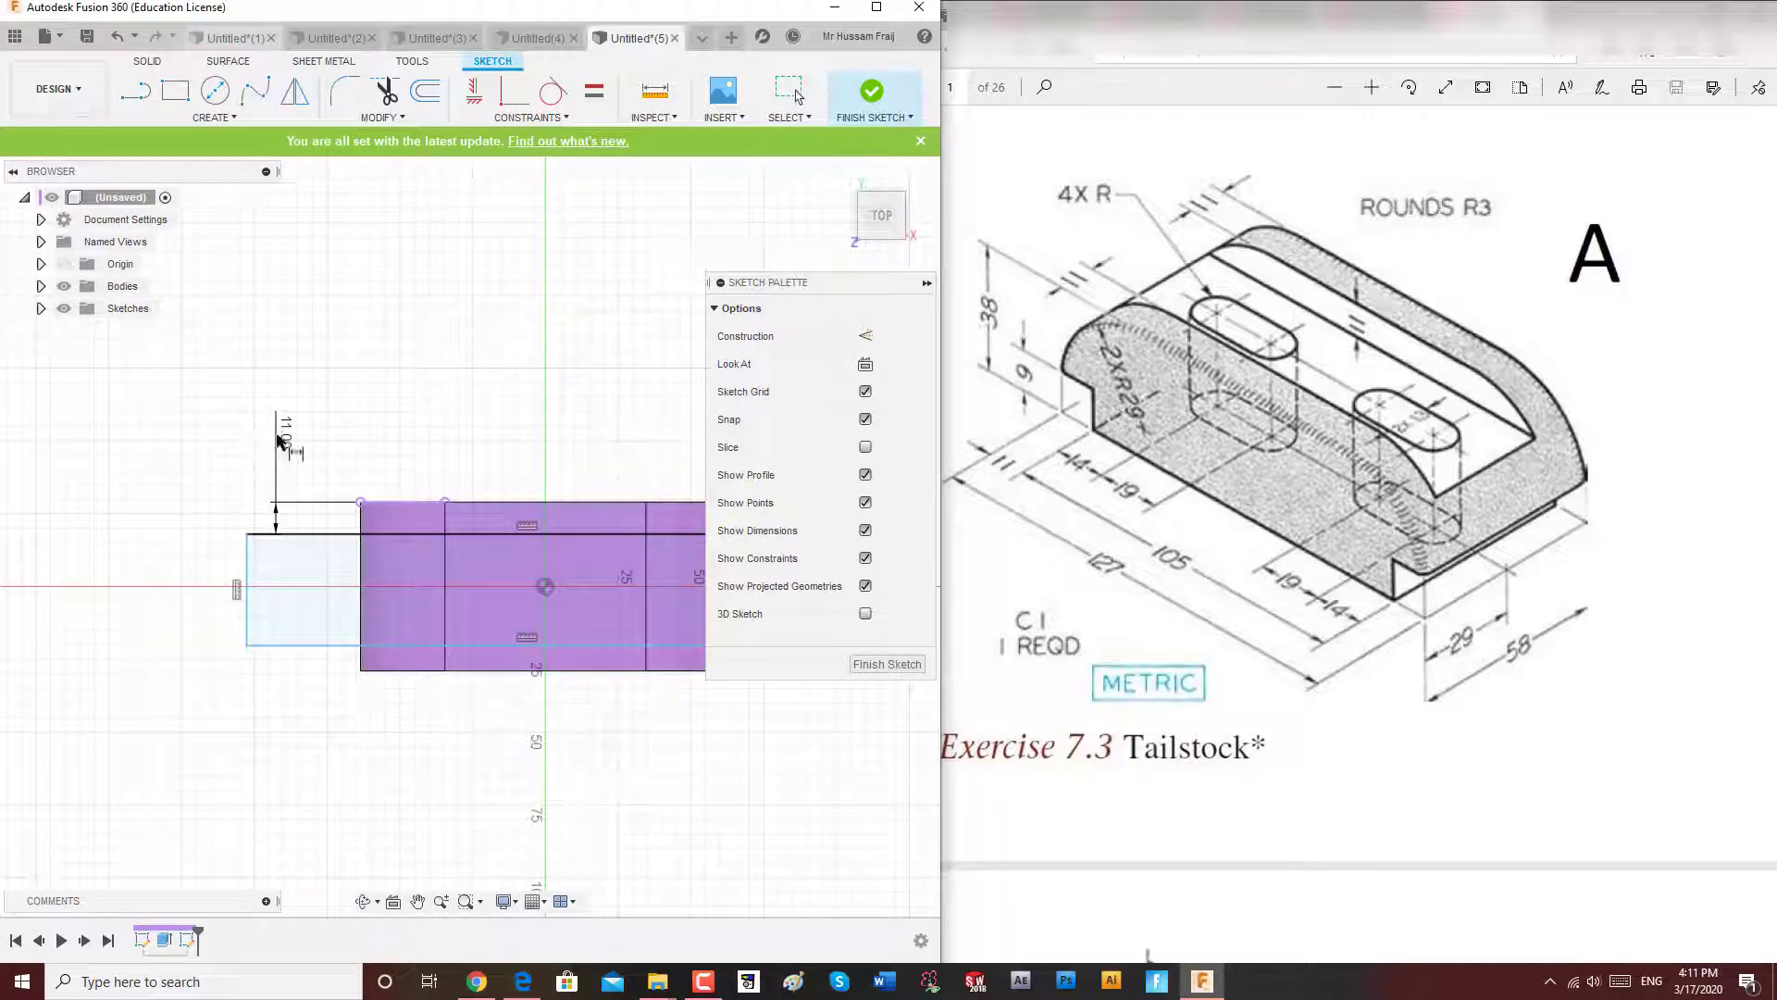
Dimension the rectangle's lower long side 11 mm from the body's opposite long edge and finish the sketch.
left_click(329, 645)
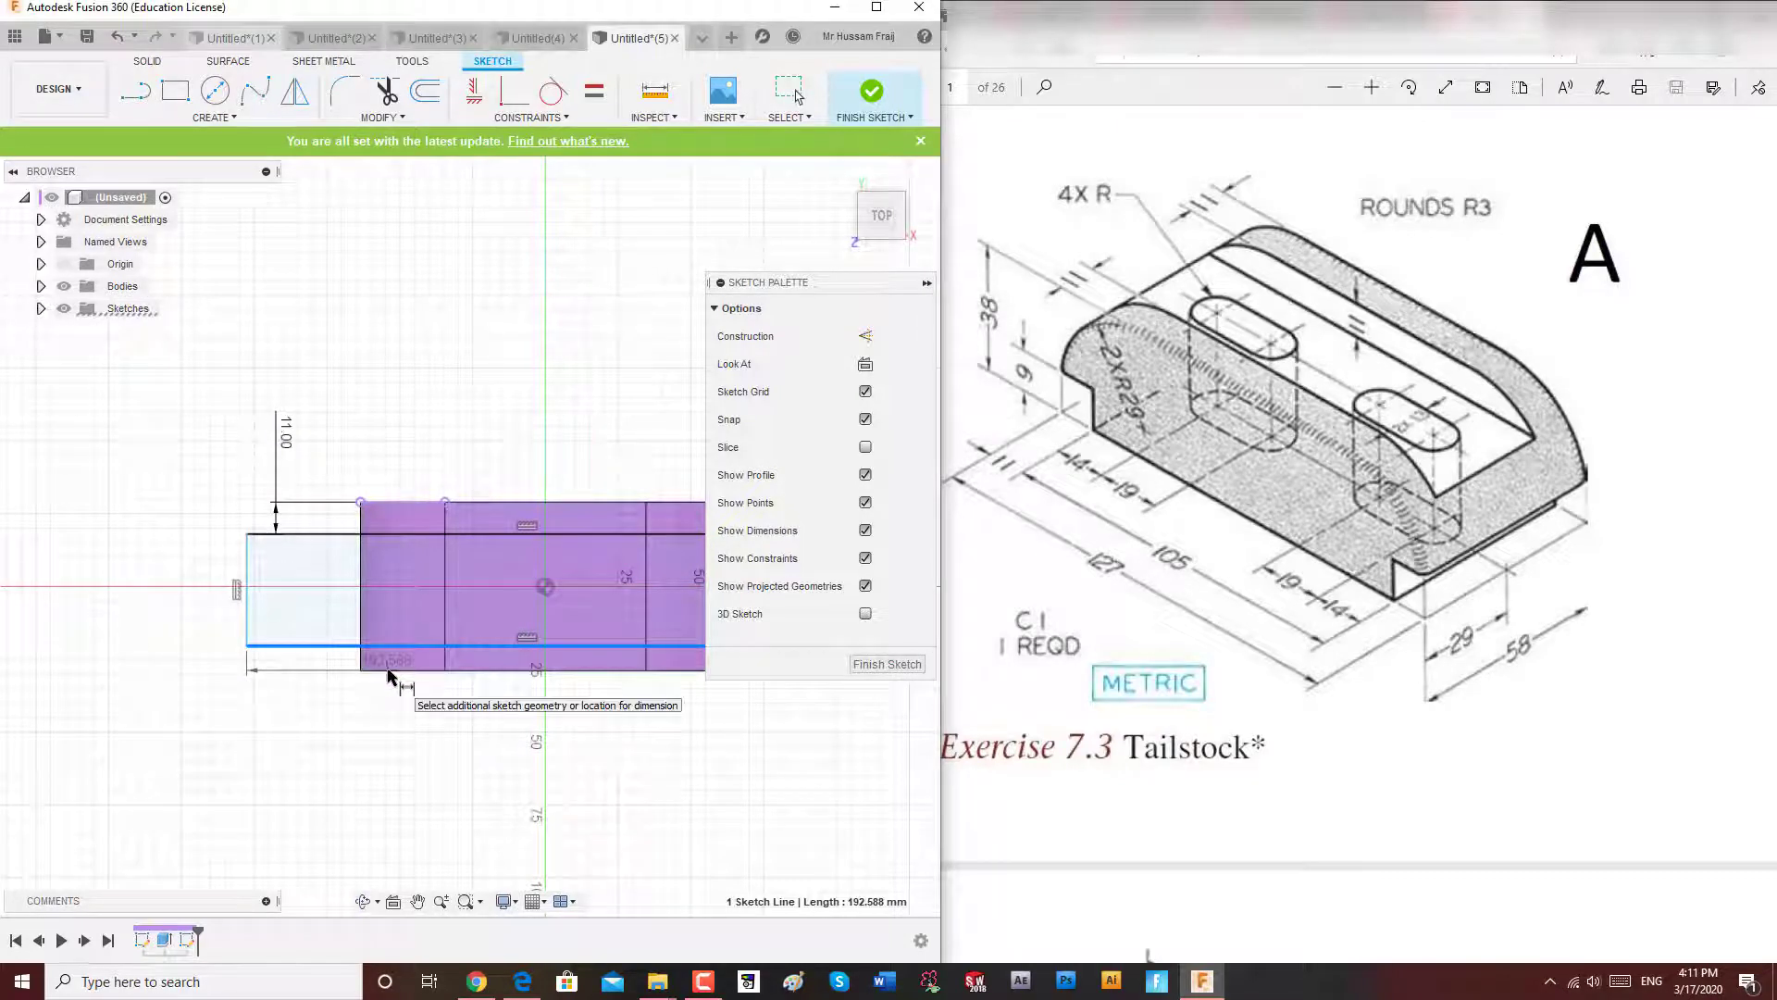
left_click(576, 671)
left_click(182, 620)
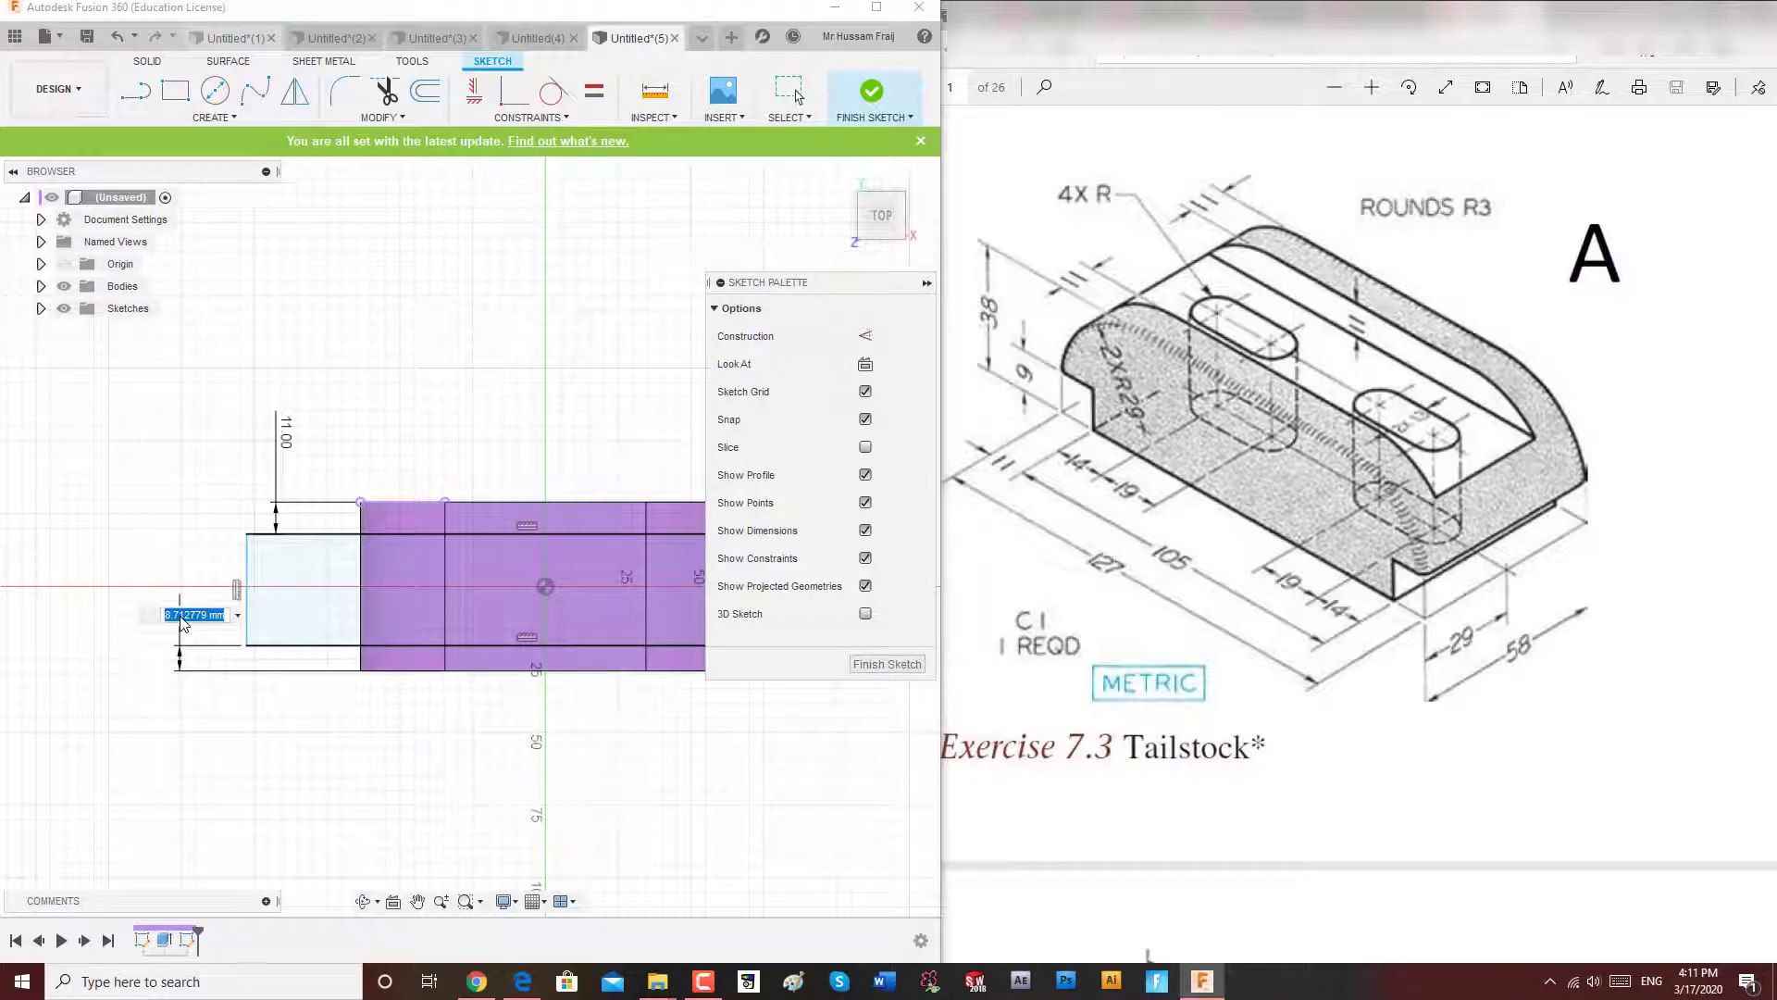
type("11")
key("Return")
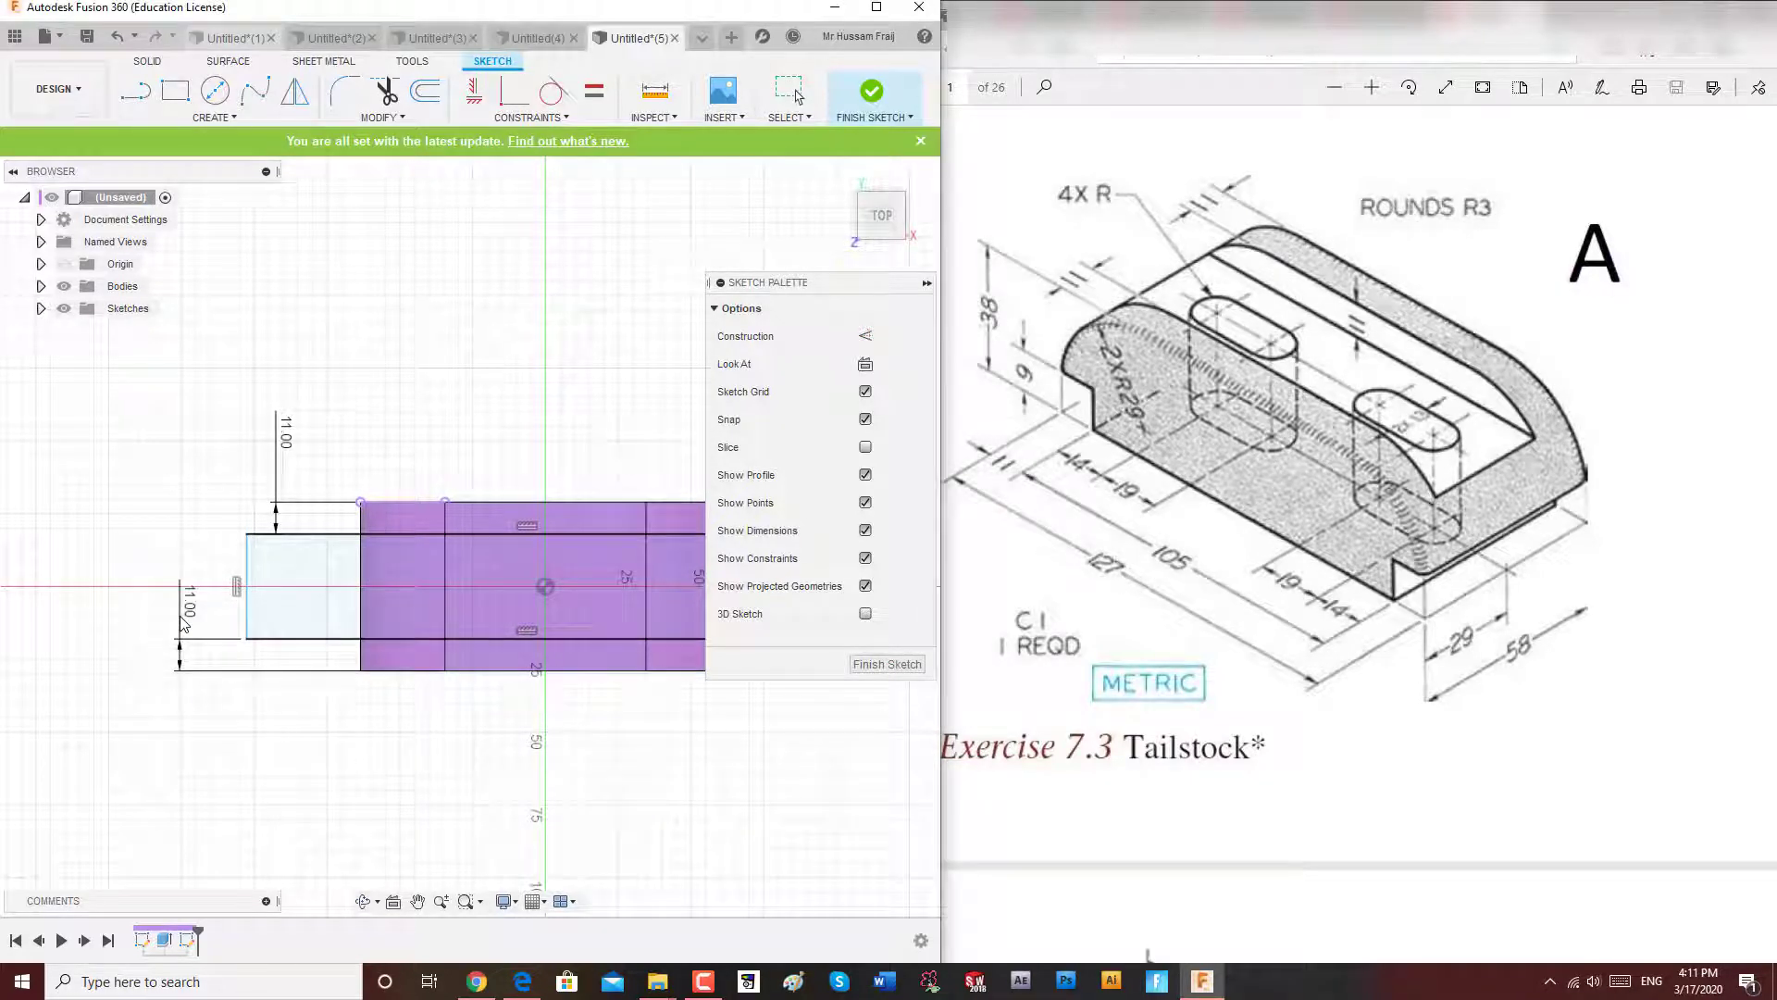
left_click(871, 93)
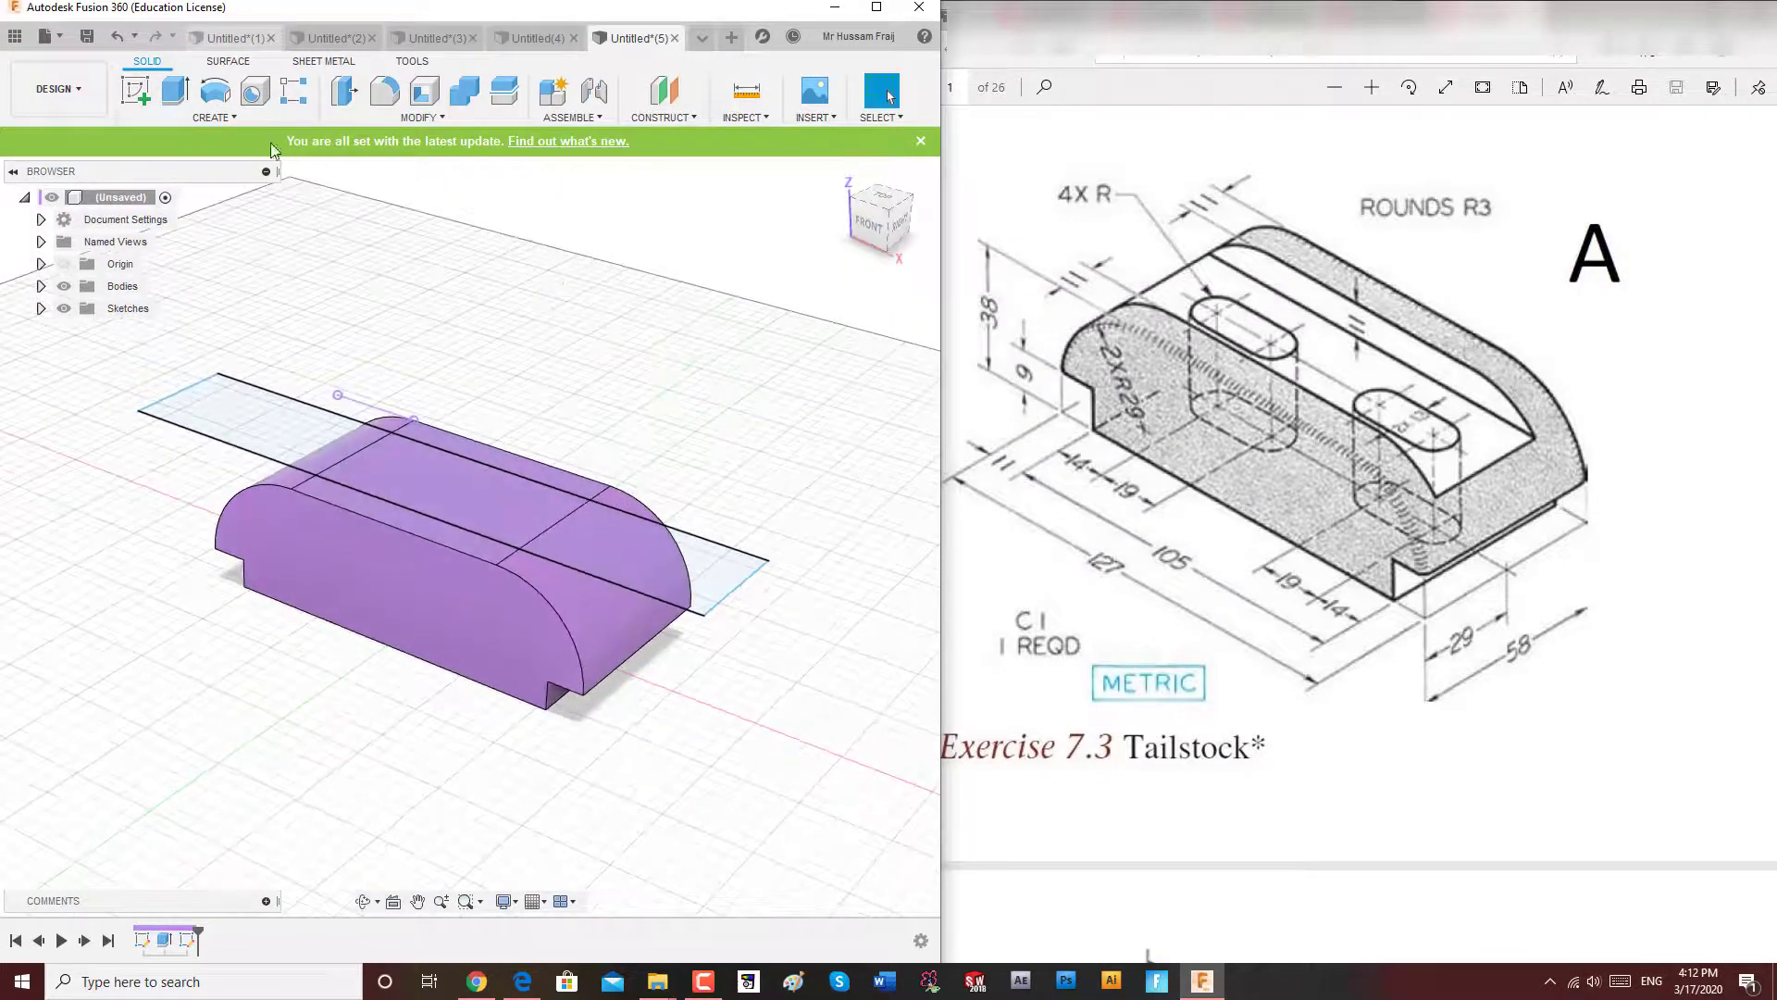
Extrude all three rectangle regions one-sided by -11 mm as a cut to form the lengthwise channel.
key("e")
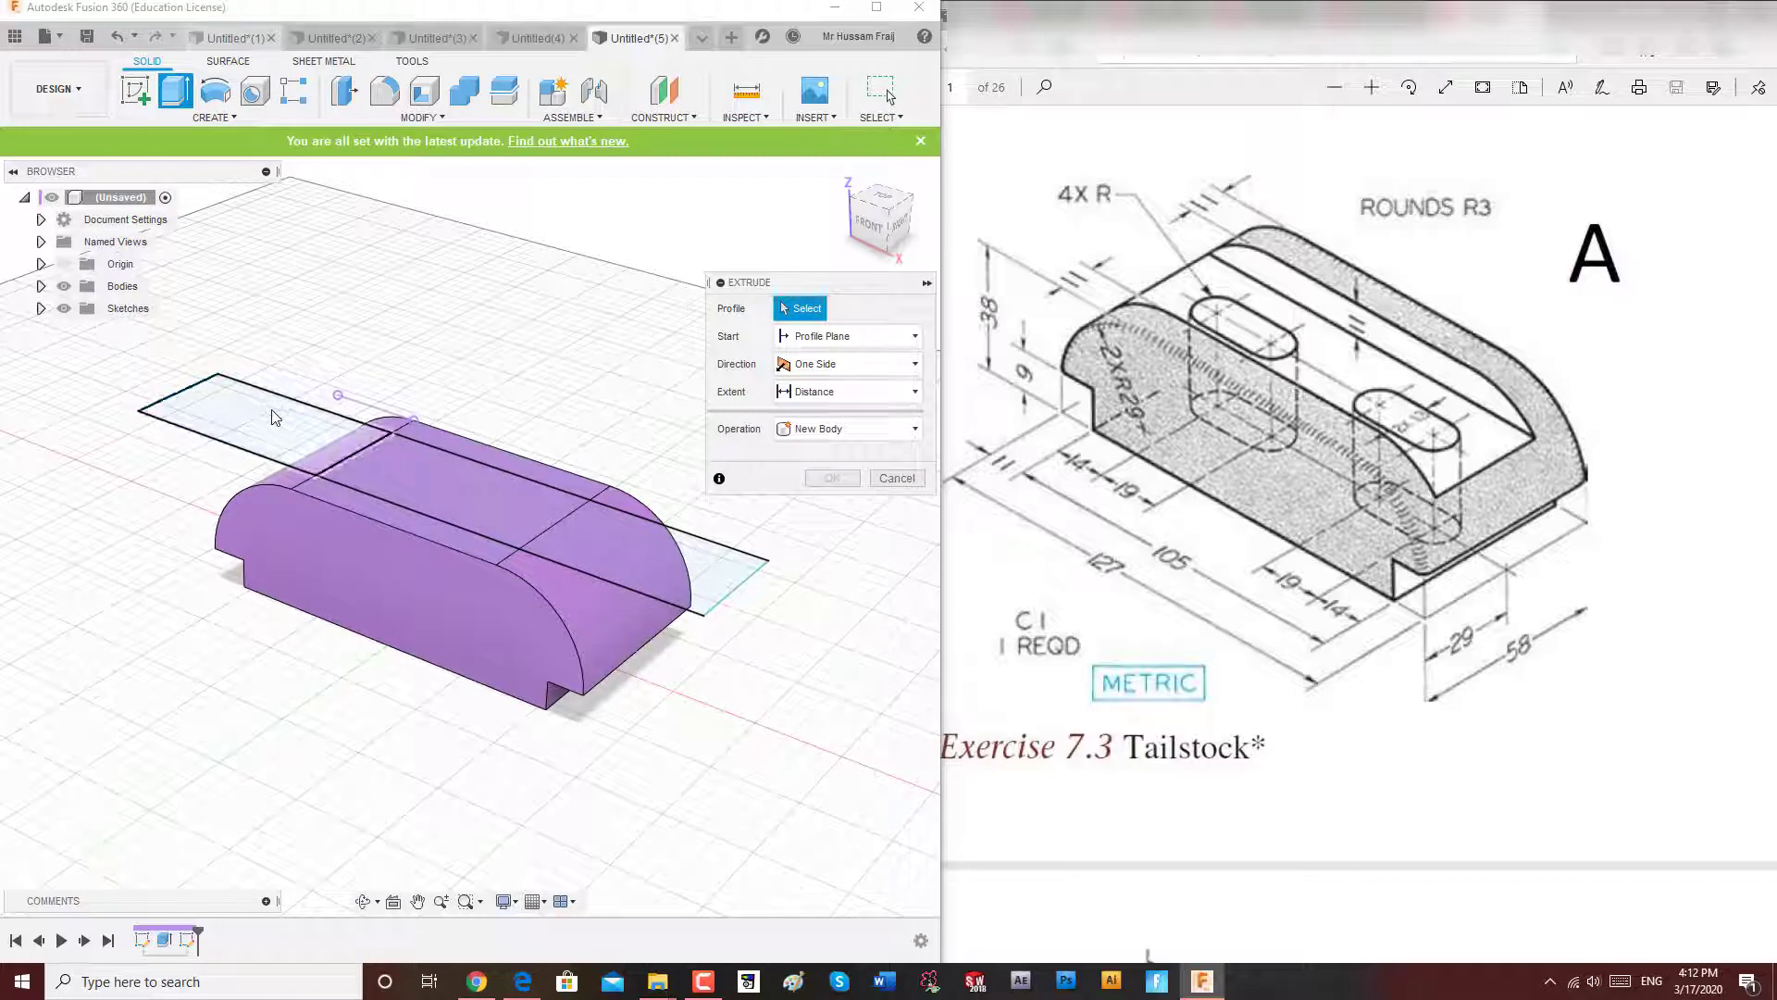
left_click(275, 417)
left_click(492, 501)
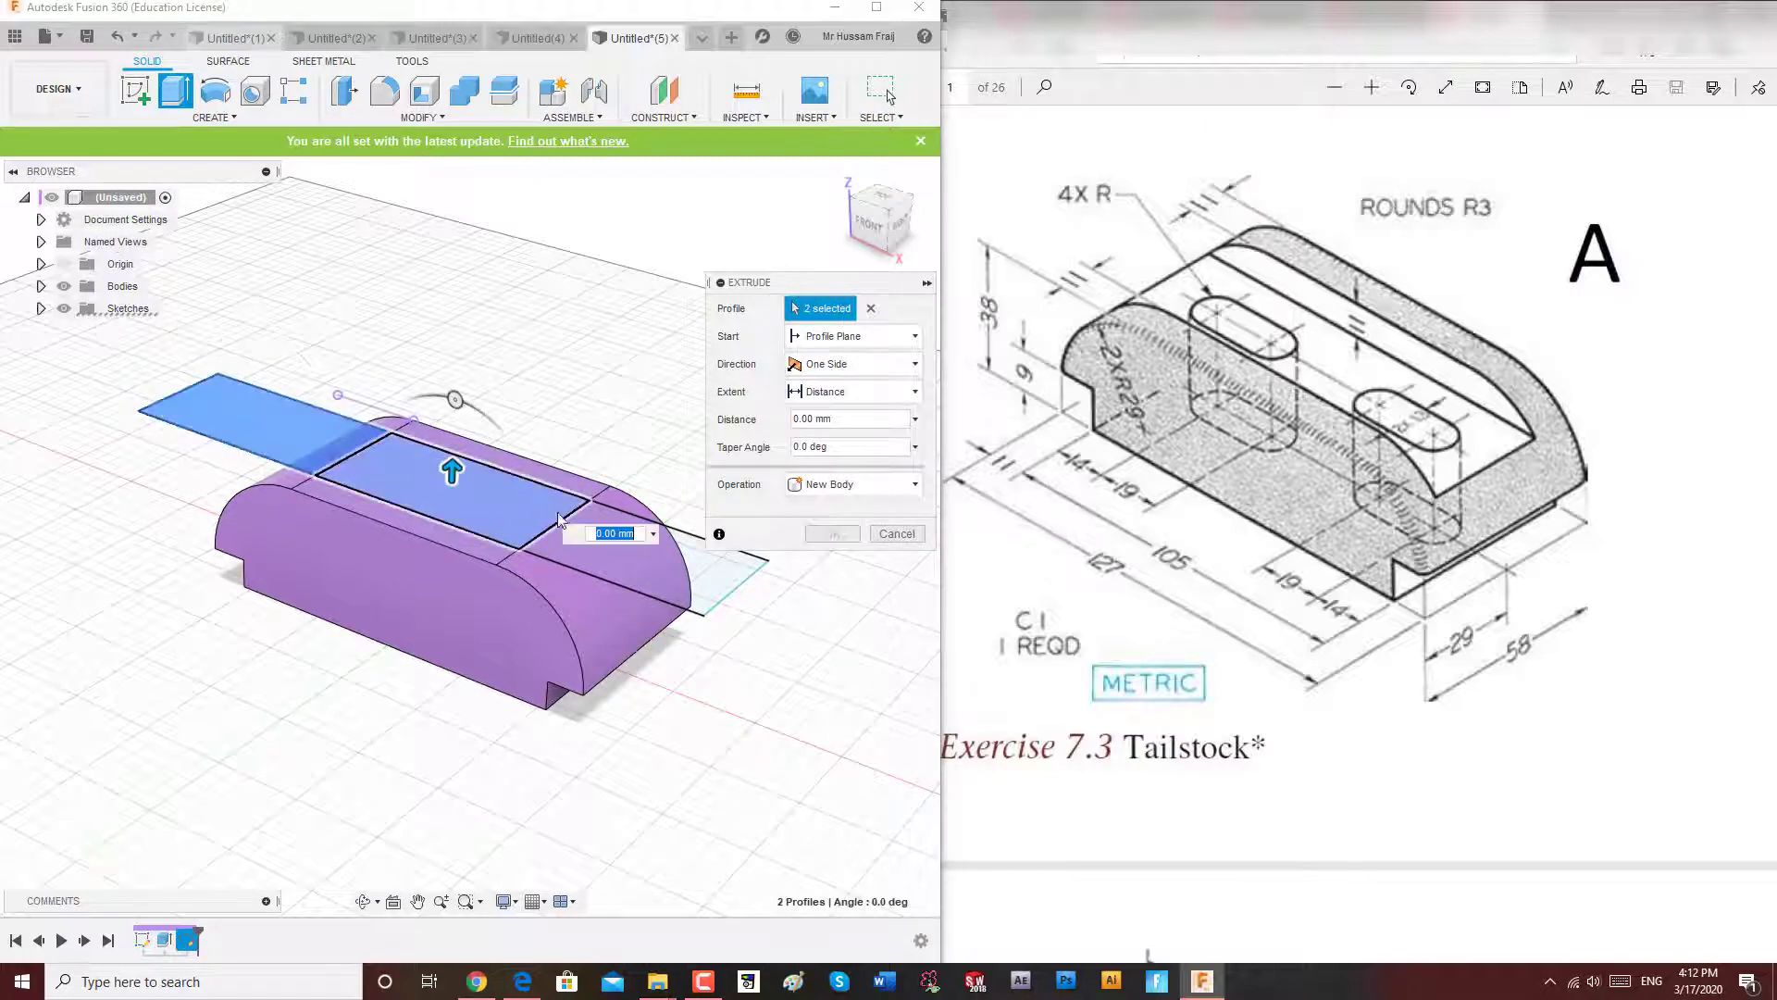
left_click(638, 561)
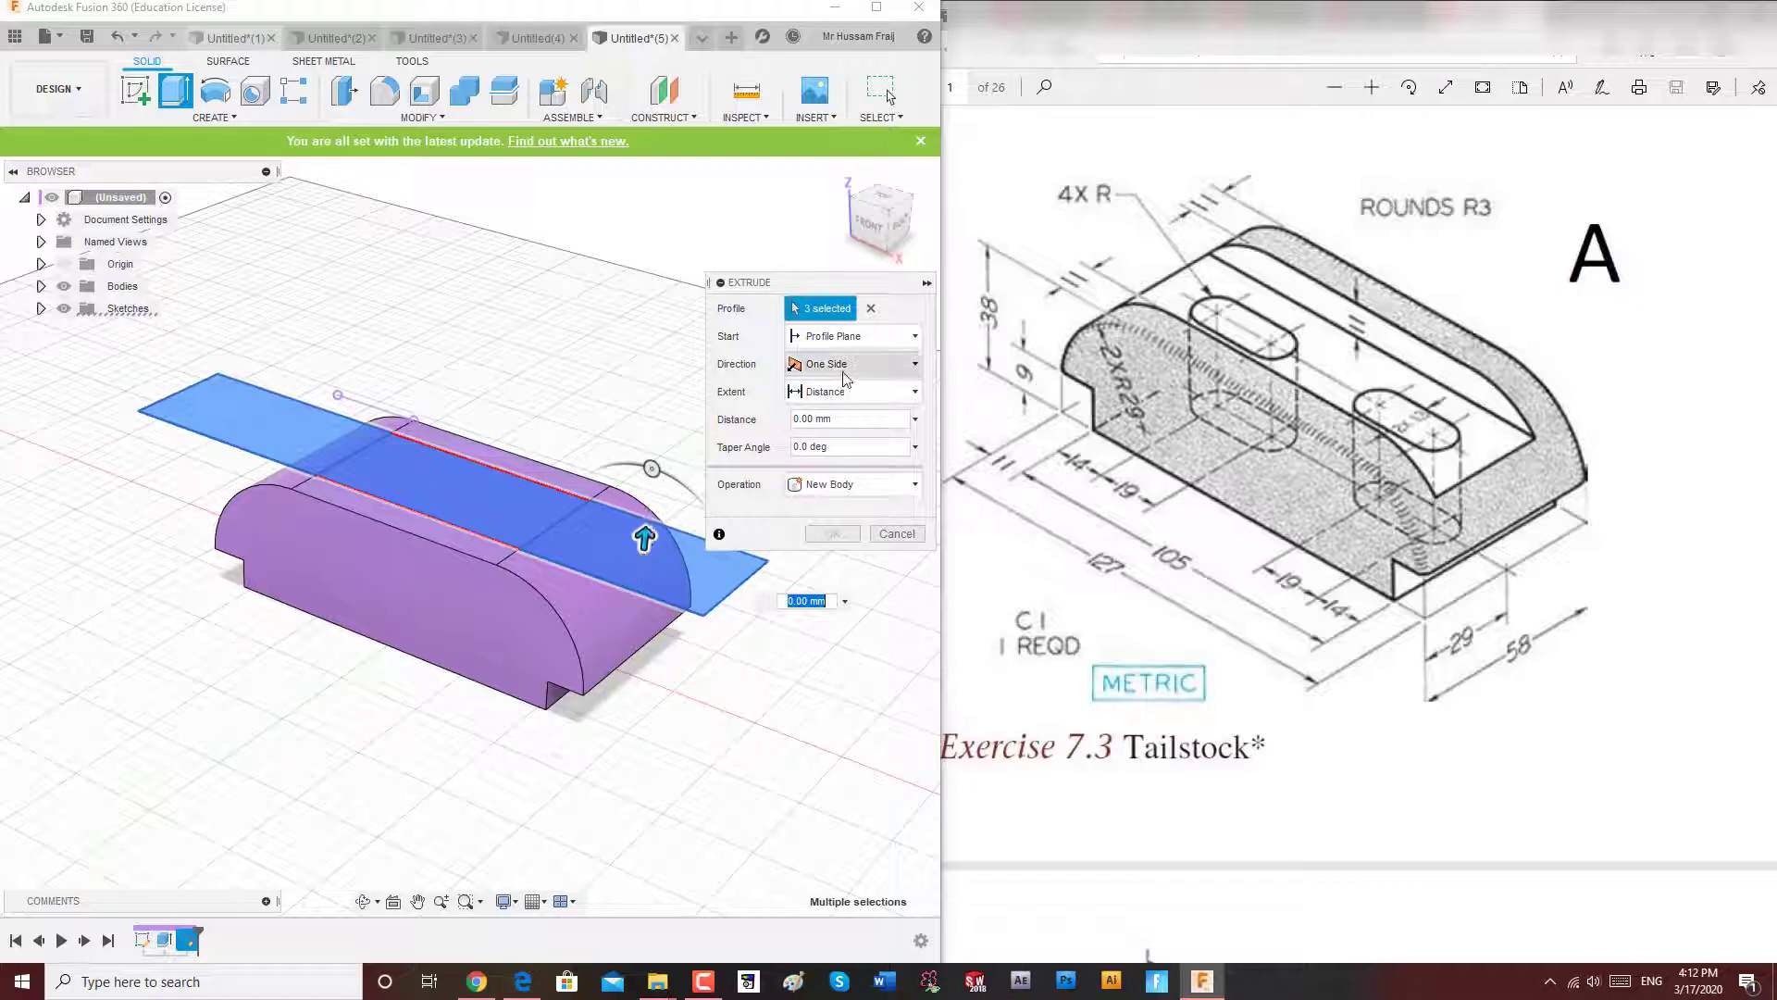
left_click(844, 367)
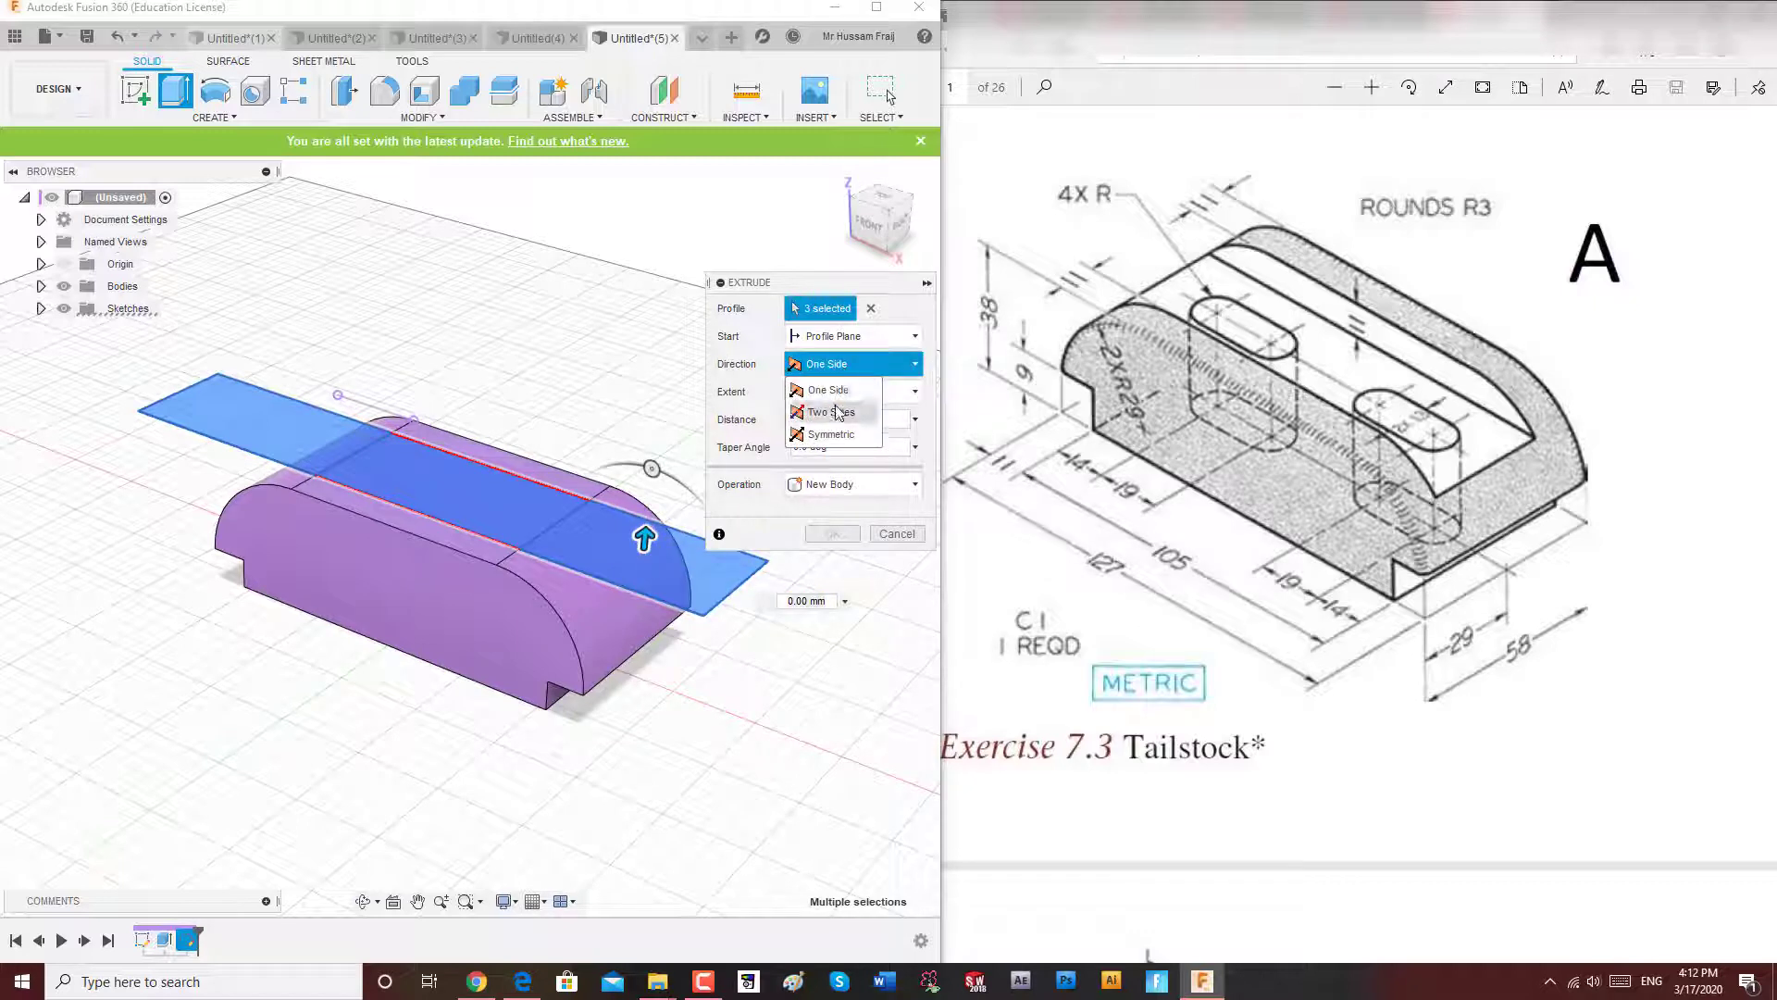
left_click(844, 388)
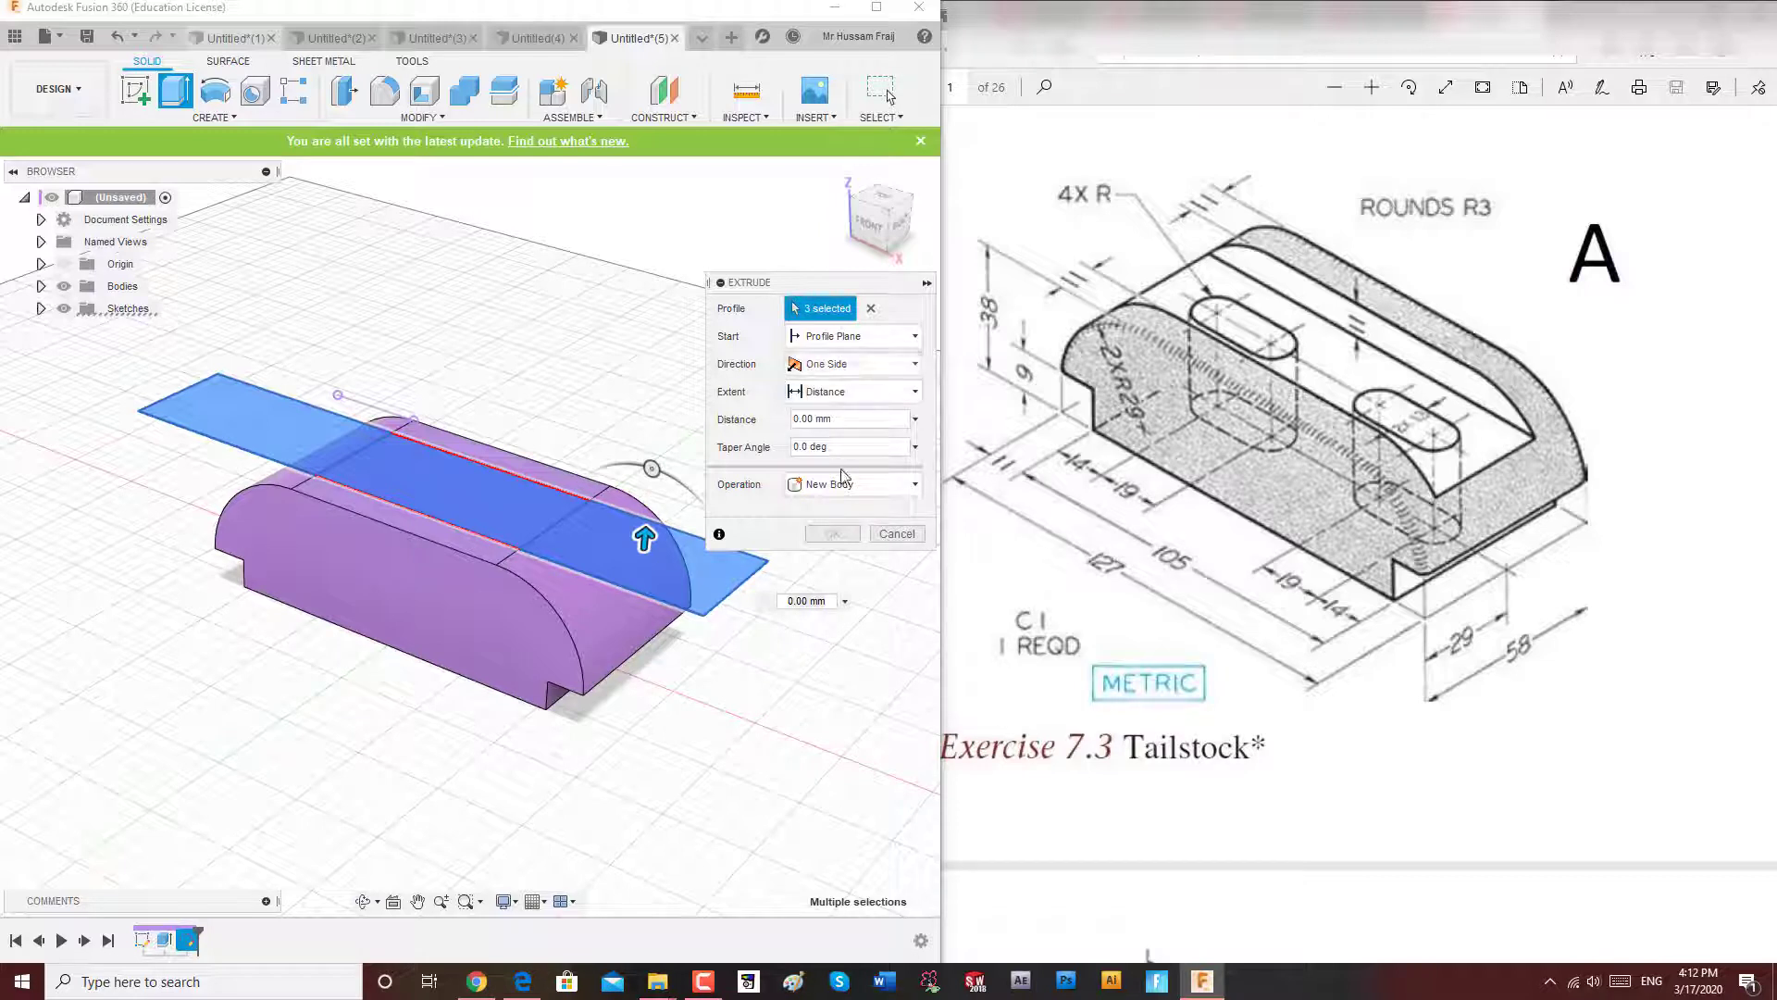
left_click(879, 485)
left_click(816, 533)
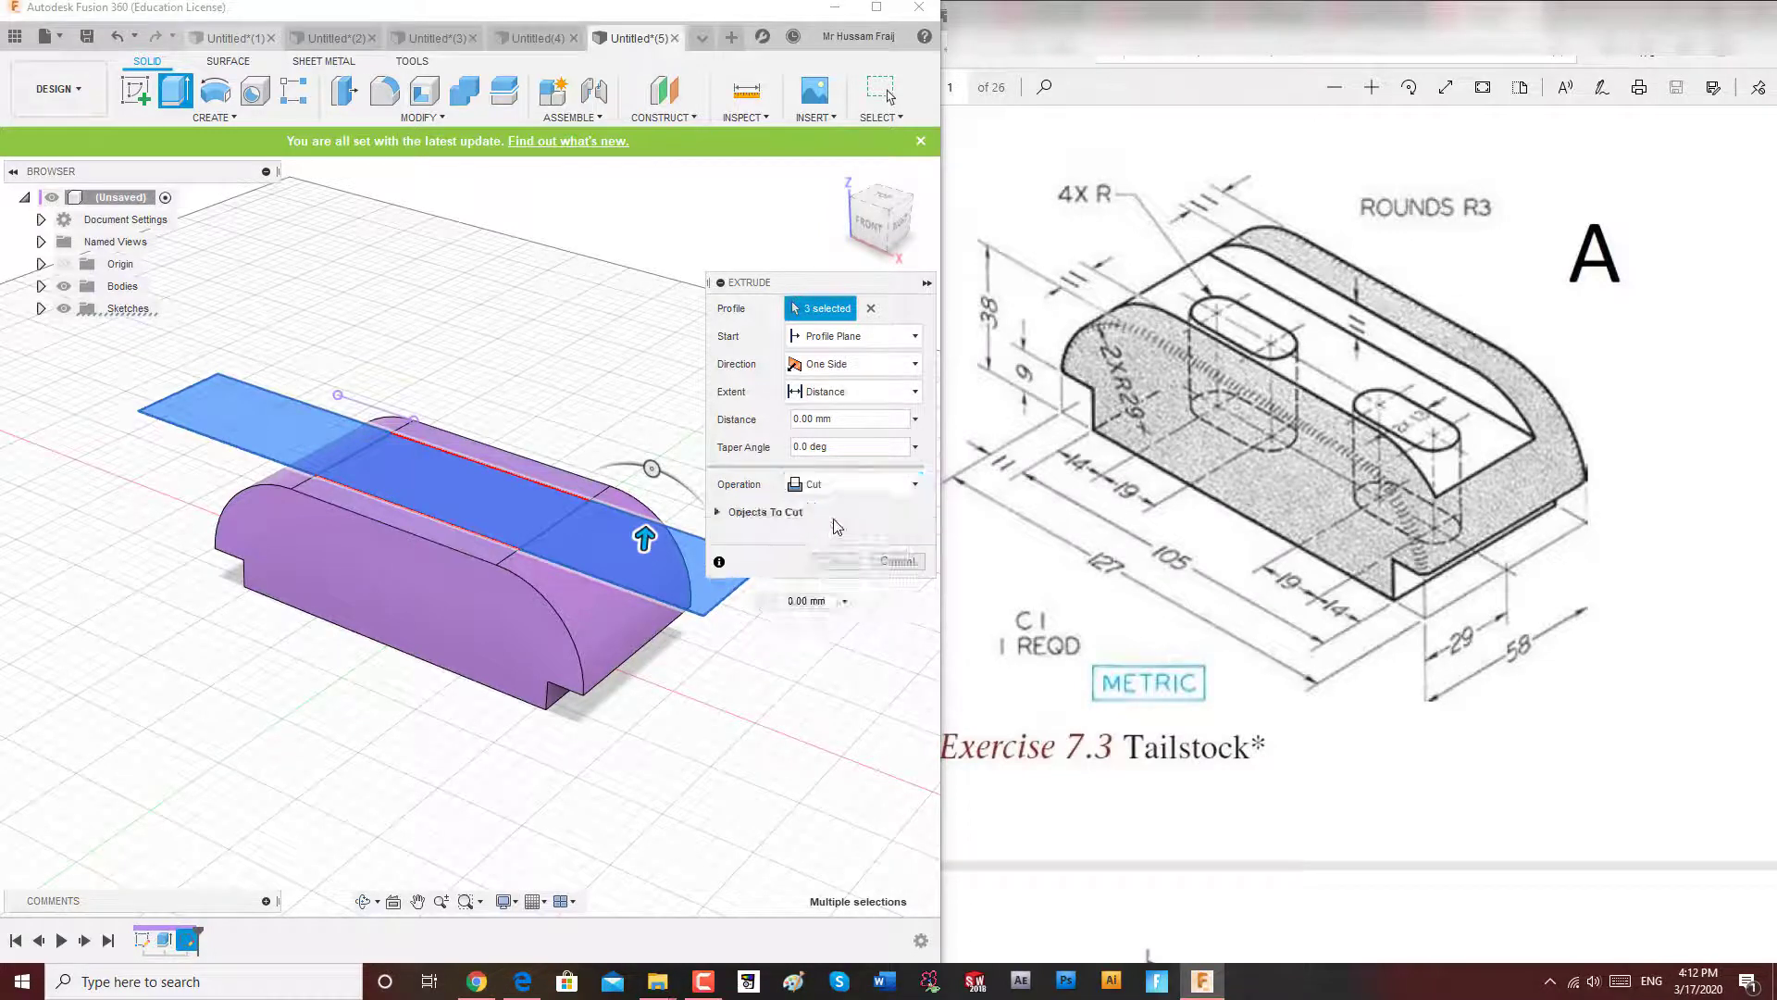
left_click_drag(644, 539, 636, 635)
left_click(784, 427)
double_click(776, 427)
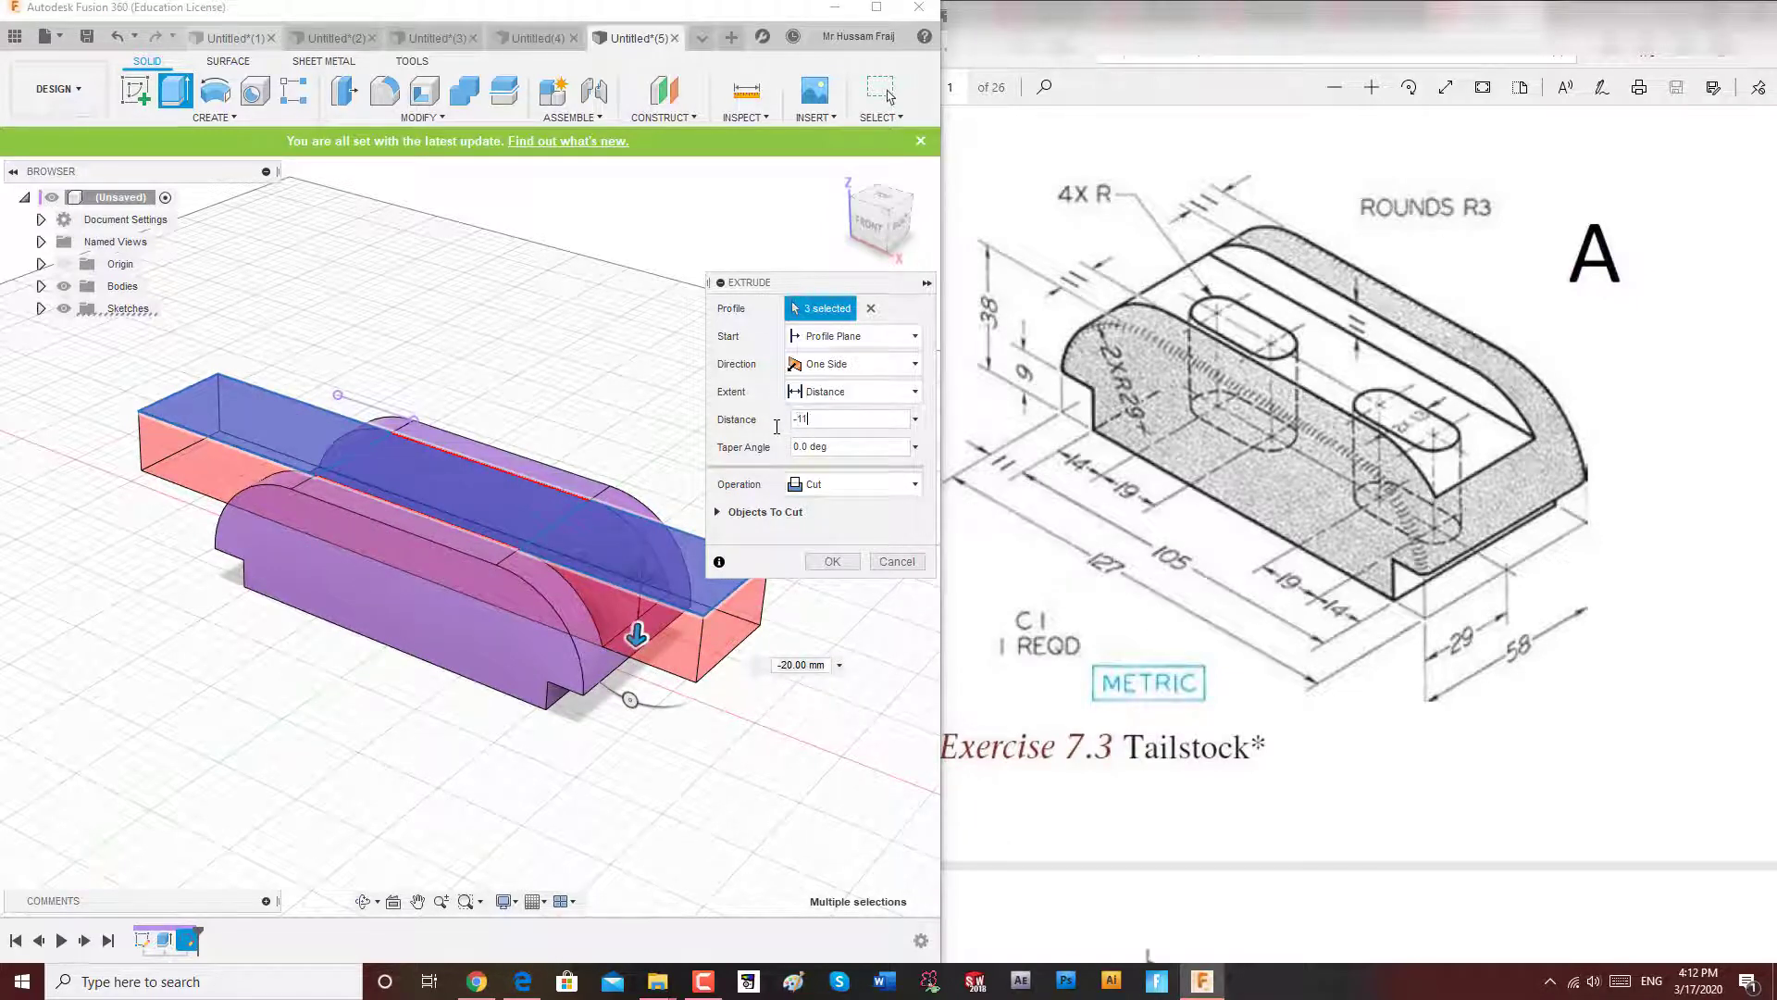
left_click(836, 560)
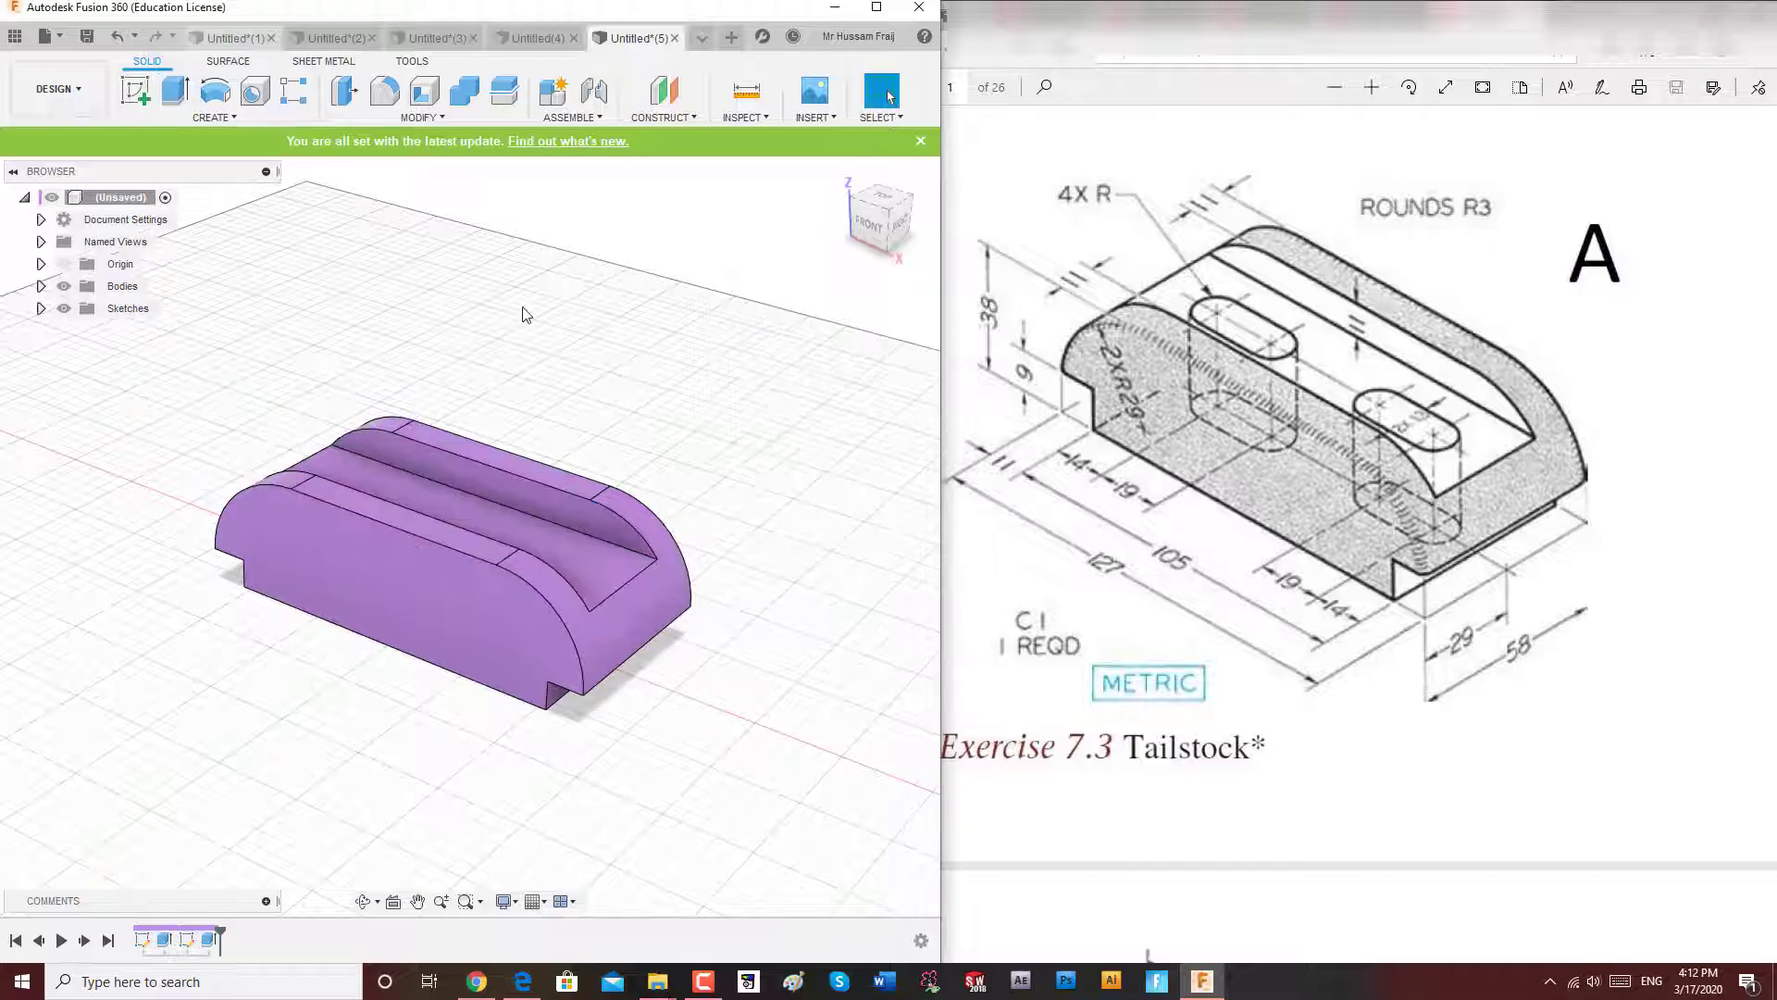
middle_click_drag(628, 374, 671, 683, "shift")
scroll(673, 681, "up", 3)
scroll(778, 602, "down", 1)
mouse_move(740, 599)
middle_mouse_down("shift")
mouse_move(717, 579)
mouse_move(737, 612)
middle_mouse_up("shift")
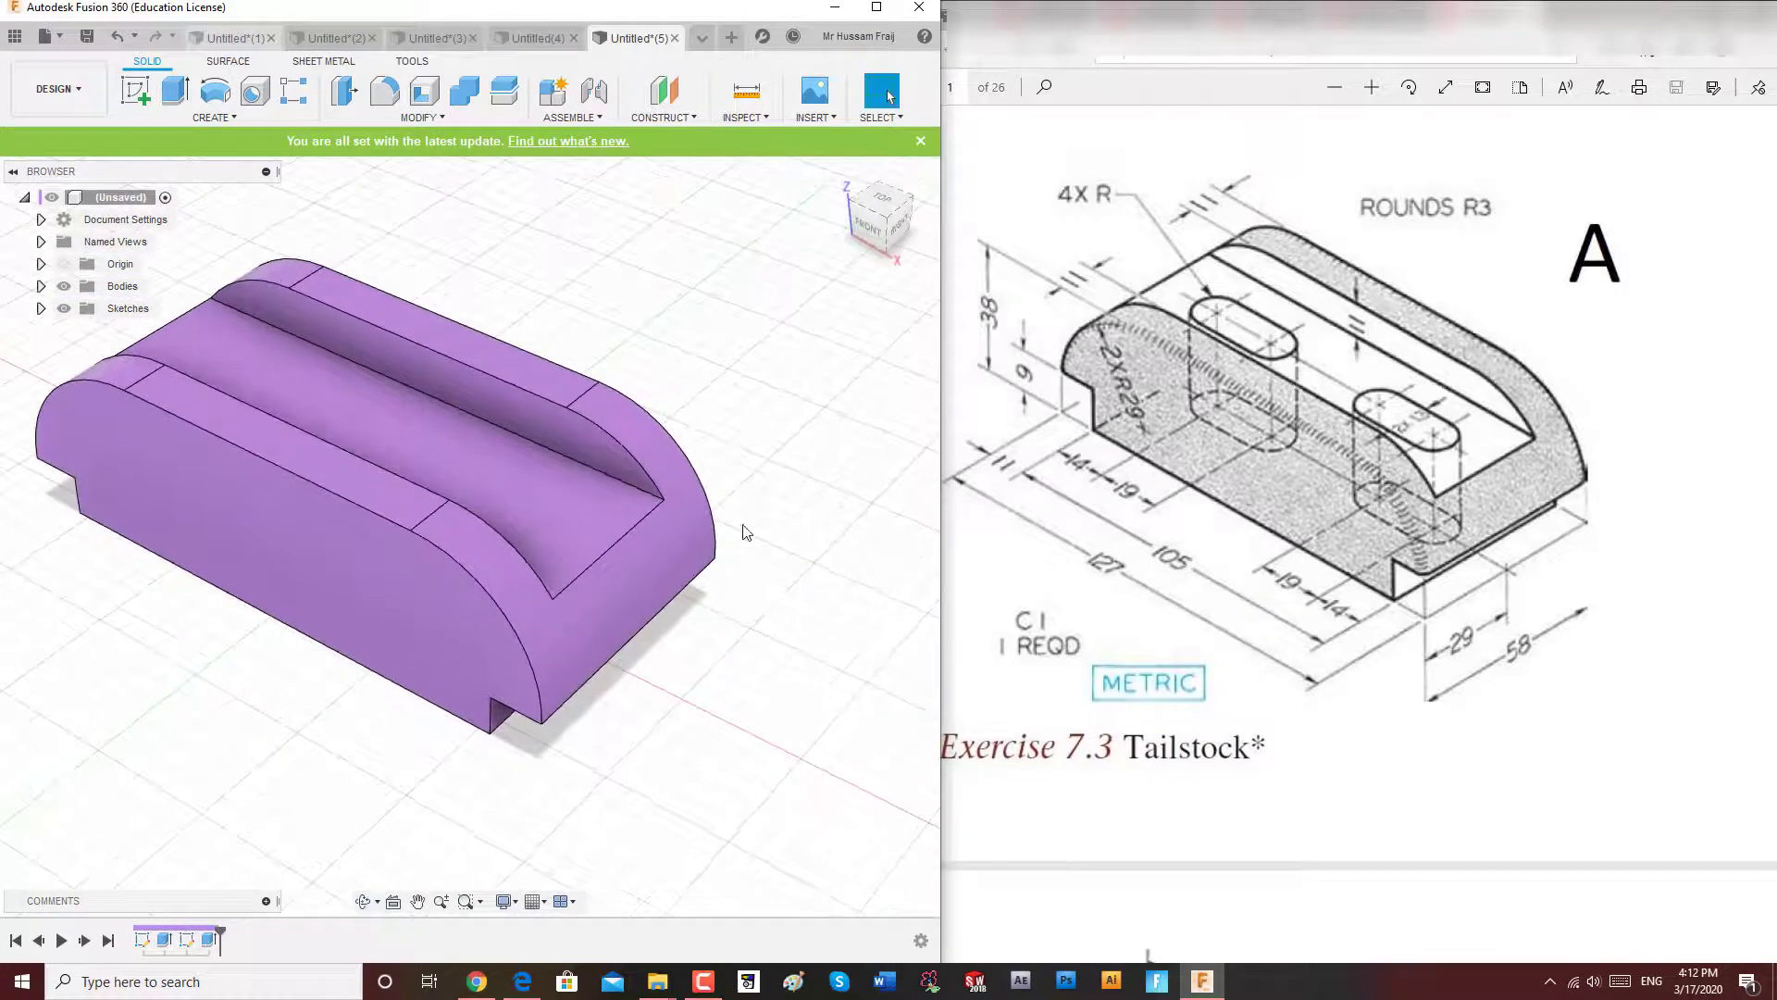
middle_click_drag(771, 502, 777, 513, "shift")
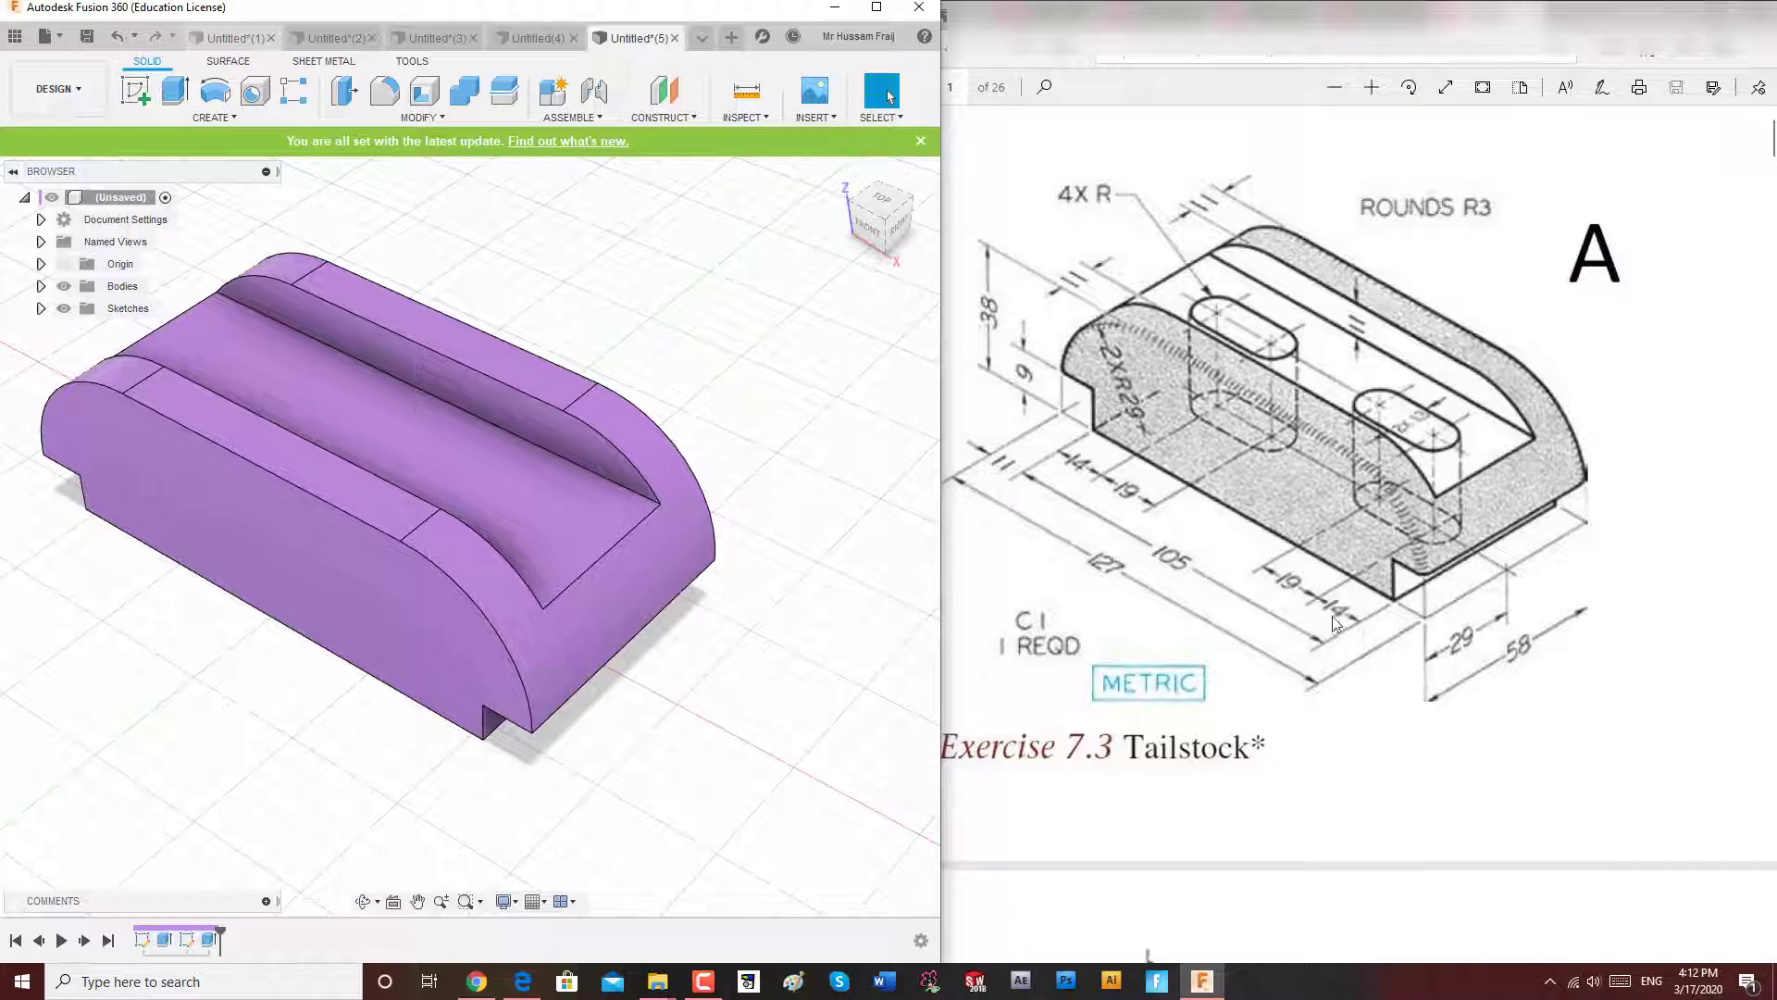
Sketch a horizontal center-to-center slot on the body's bottom face, 19 mm between centers and 13 mm wide, centered on the lengthwise axis.
middle_click_drag(675, 629, 765, 365, "shift")
left_click(135, 90)
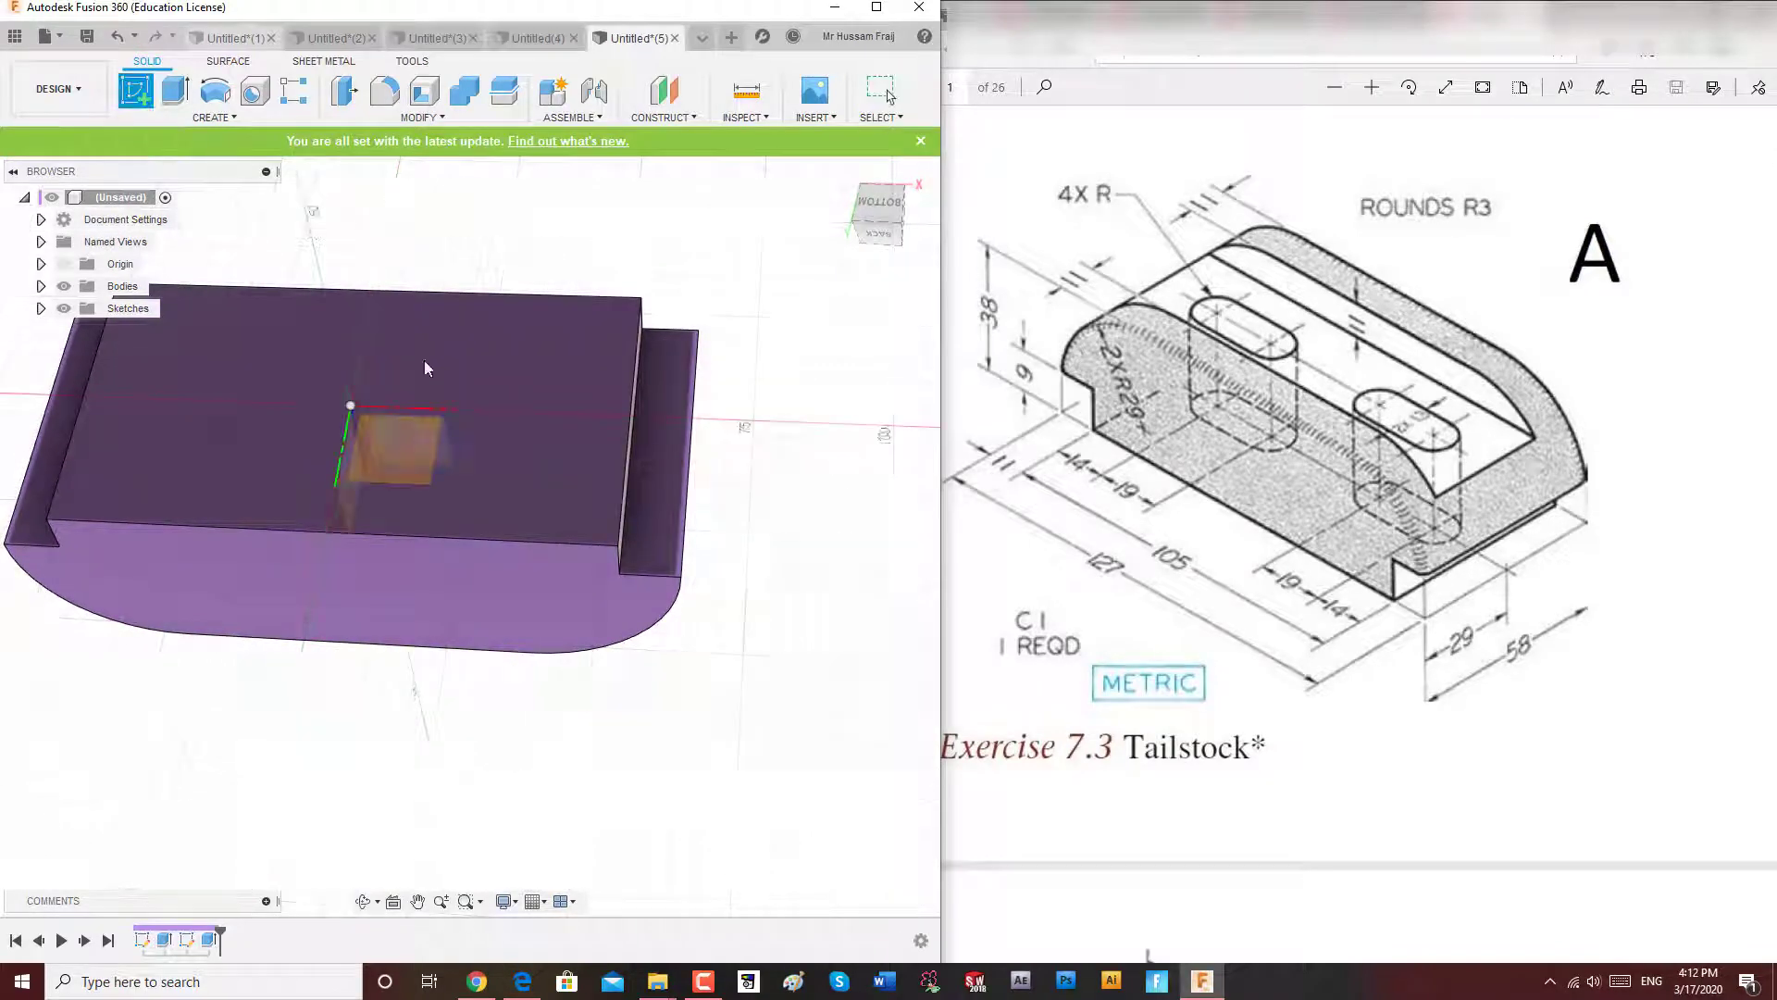
left_click(440, 380)
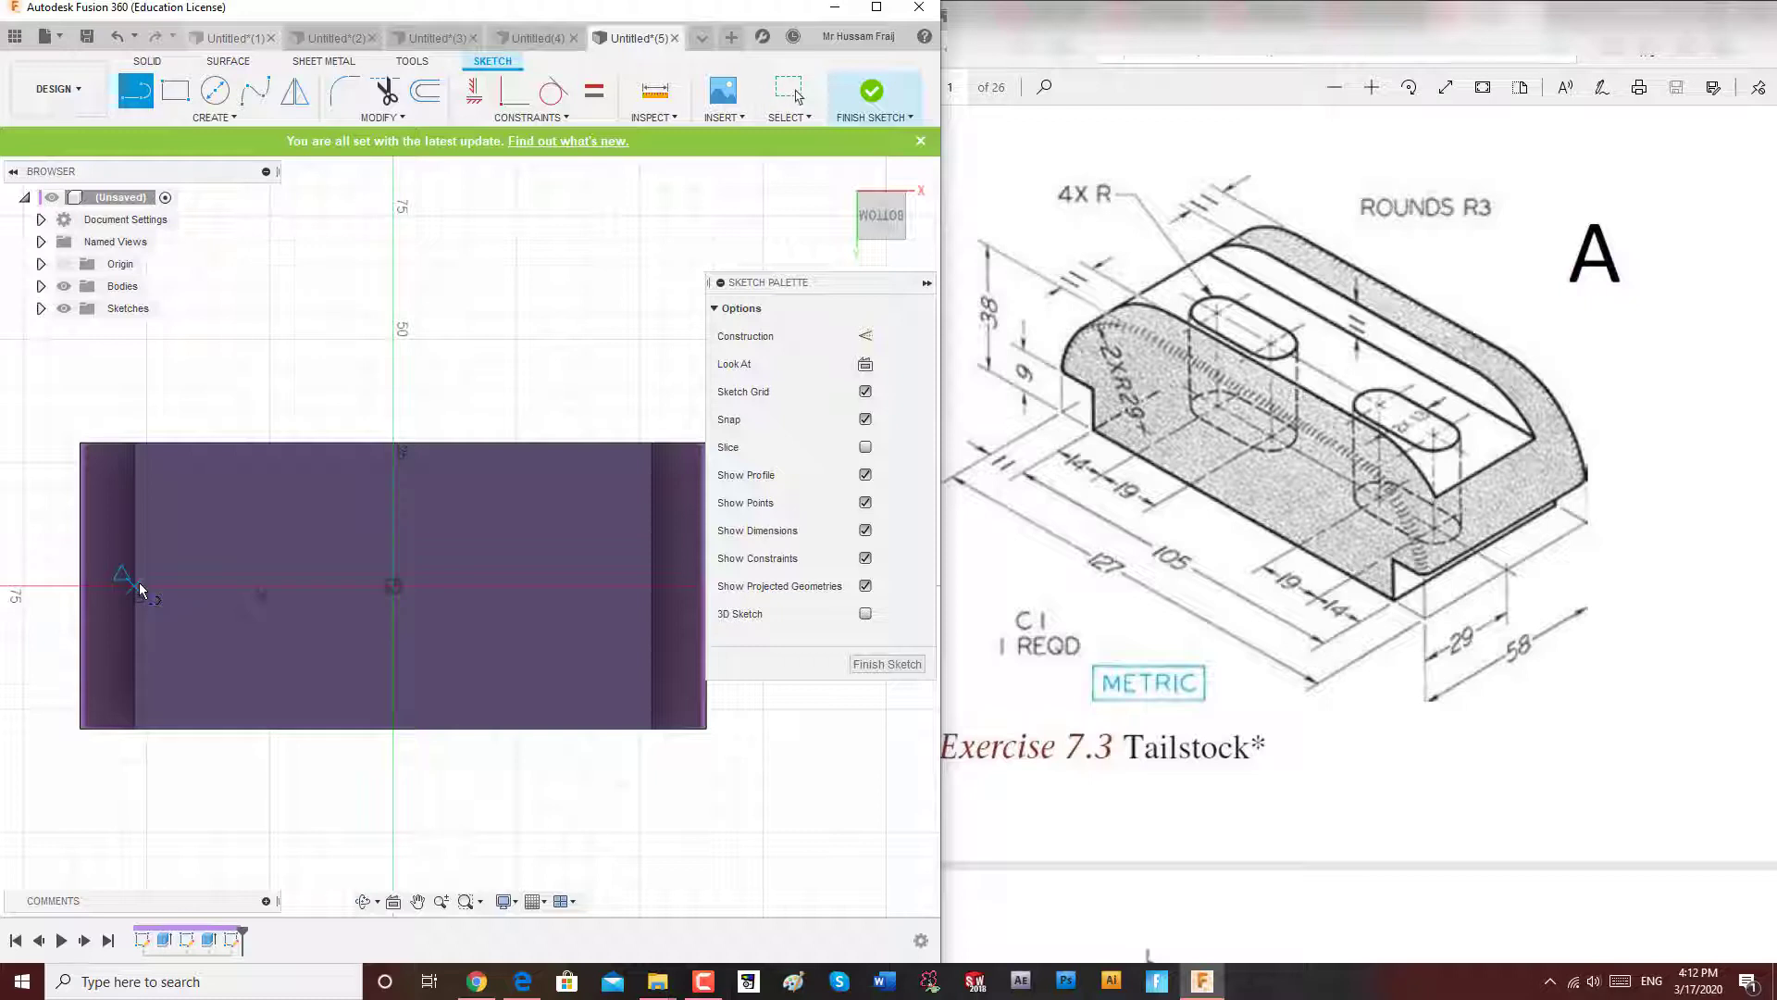
left_click(214, 117)
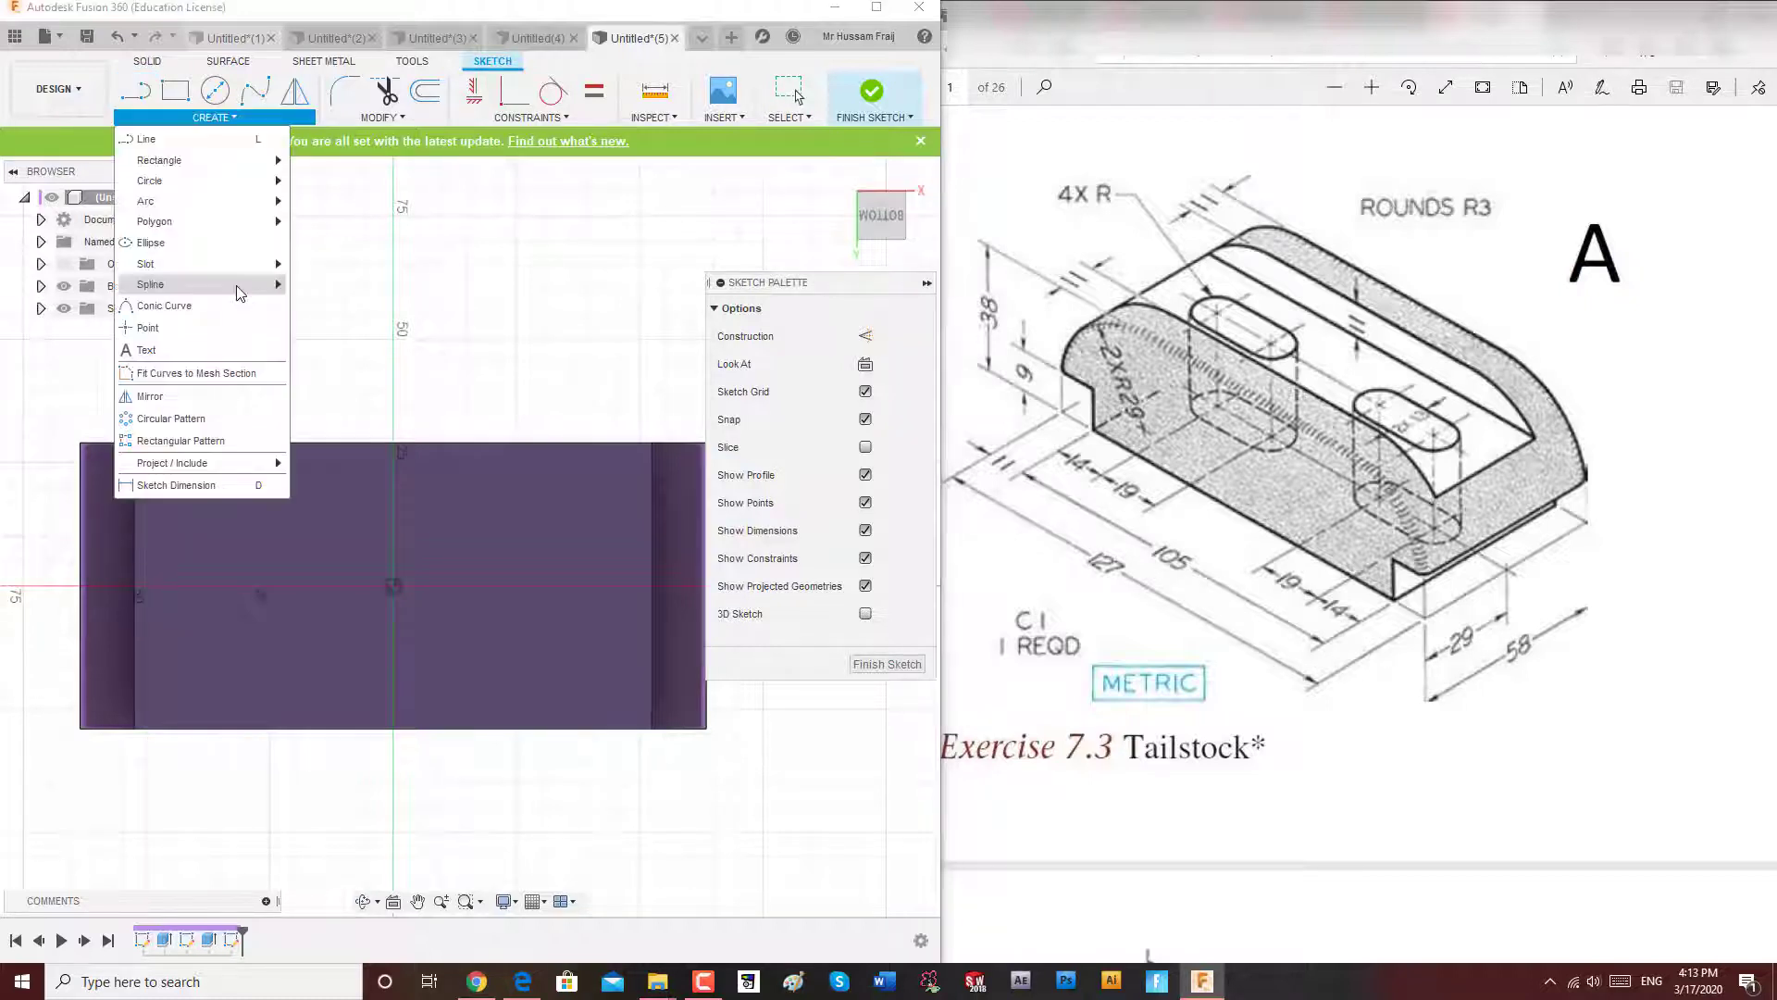
mouse_move(220, 268)
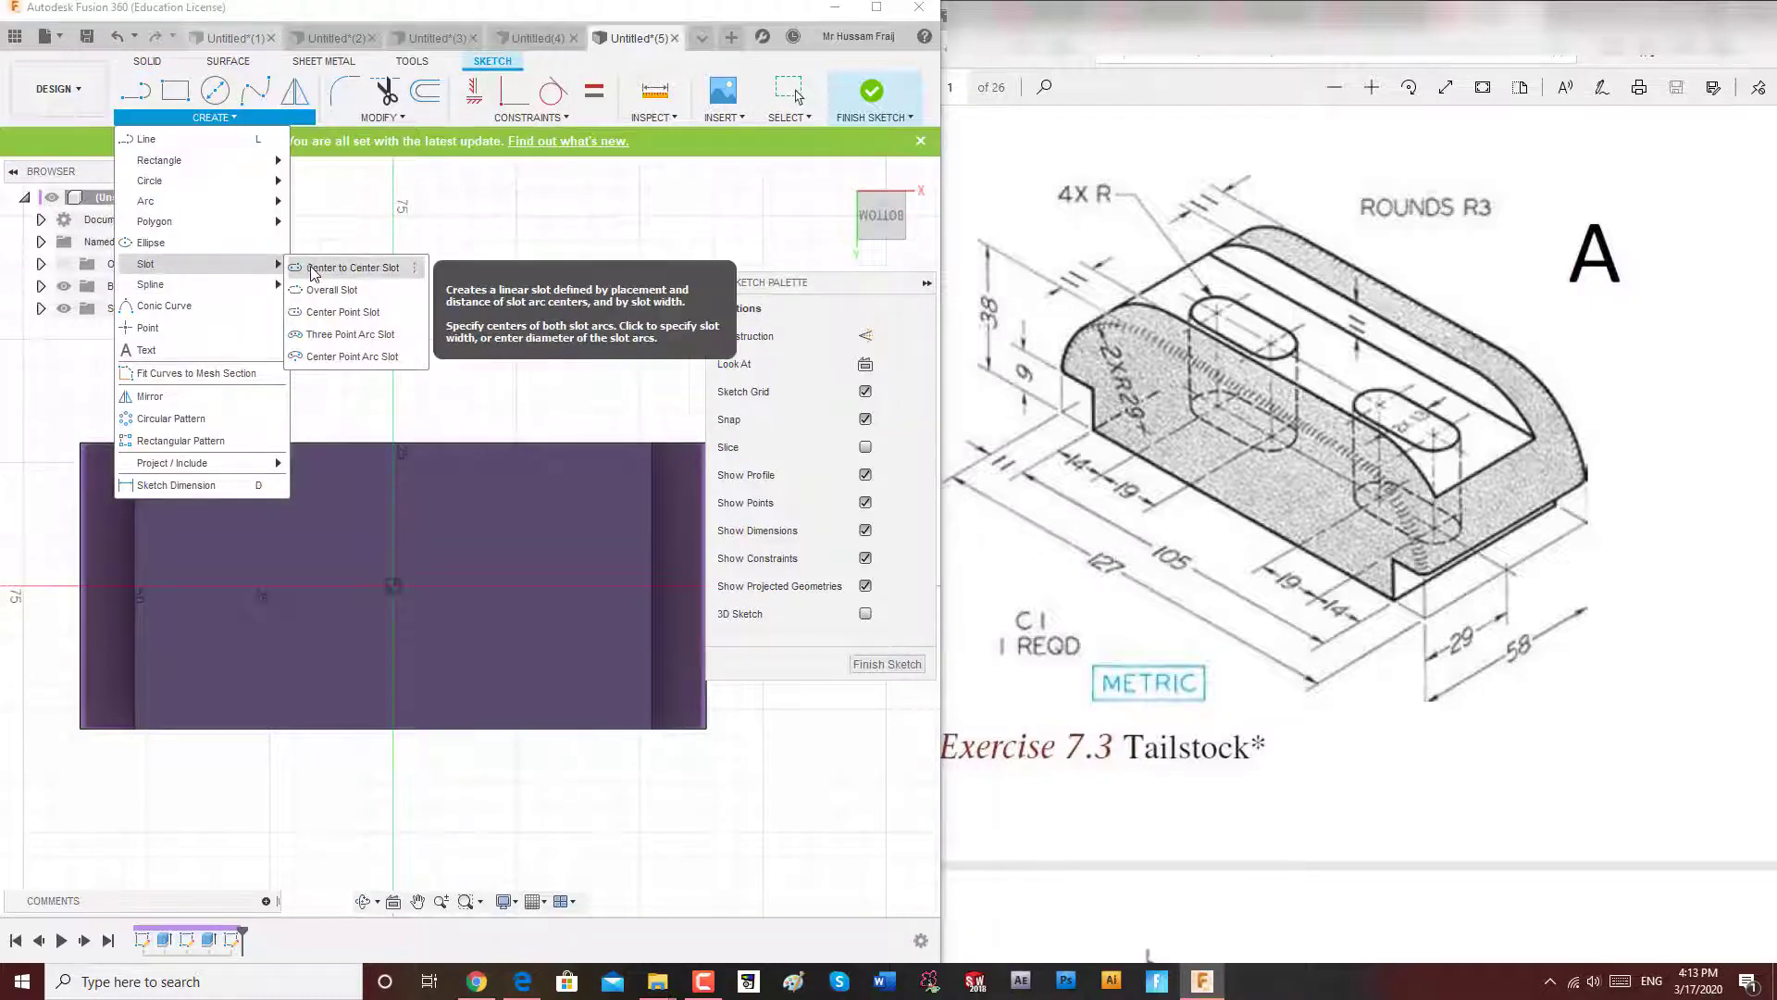
left_click(359, 271)
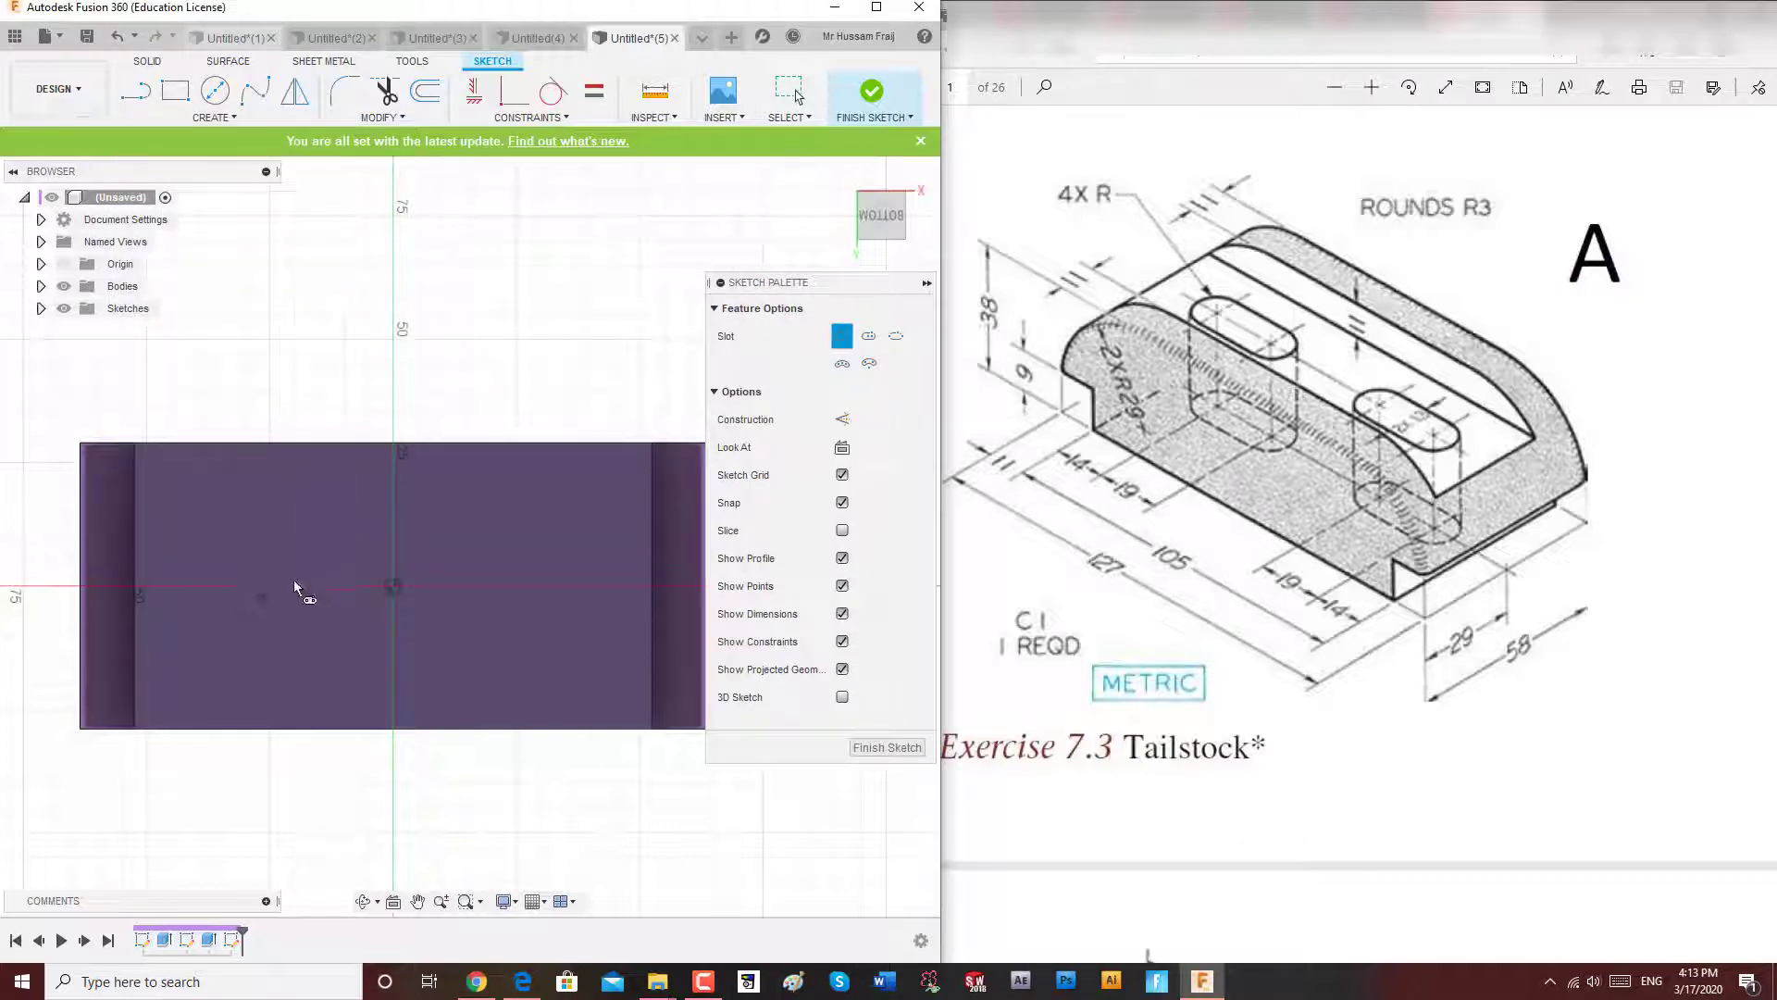
left_click(320, 586)
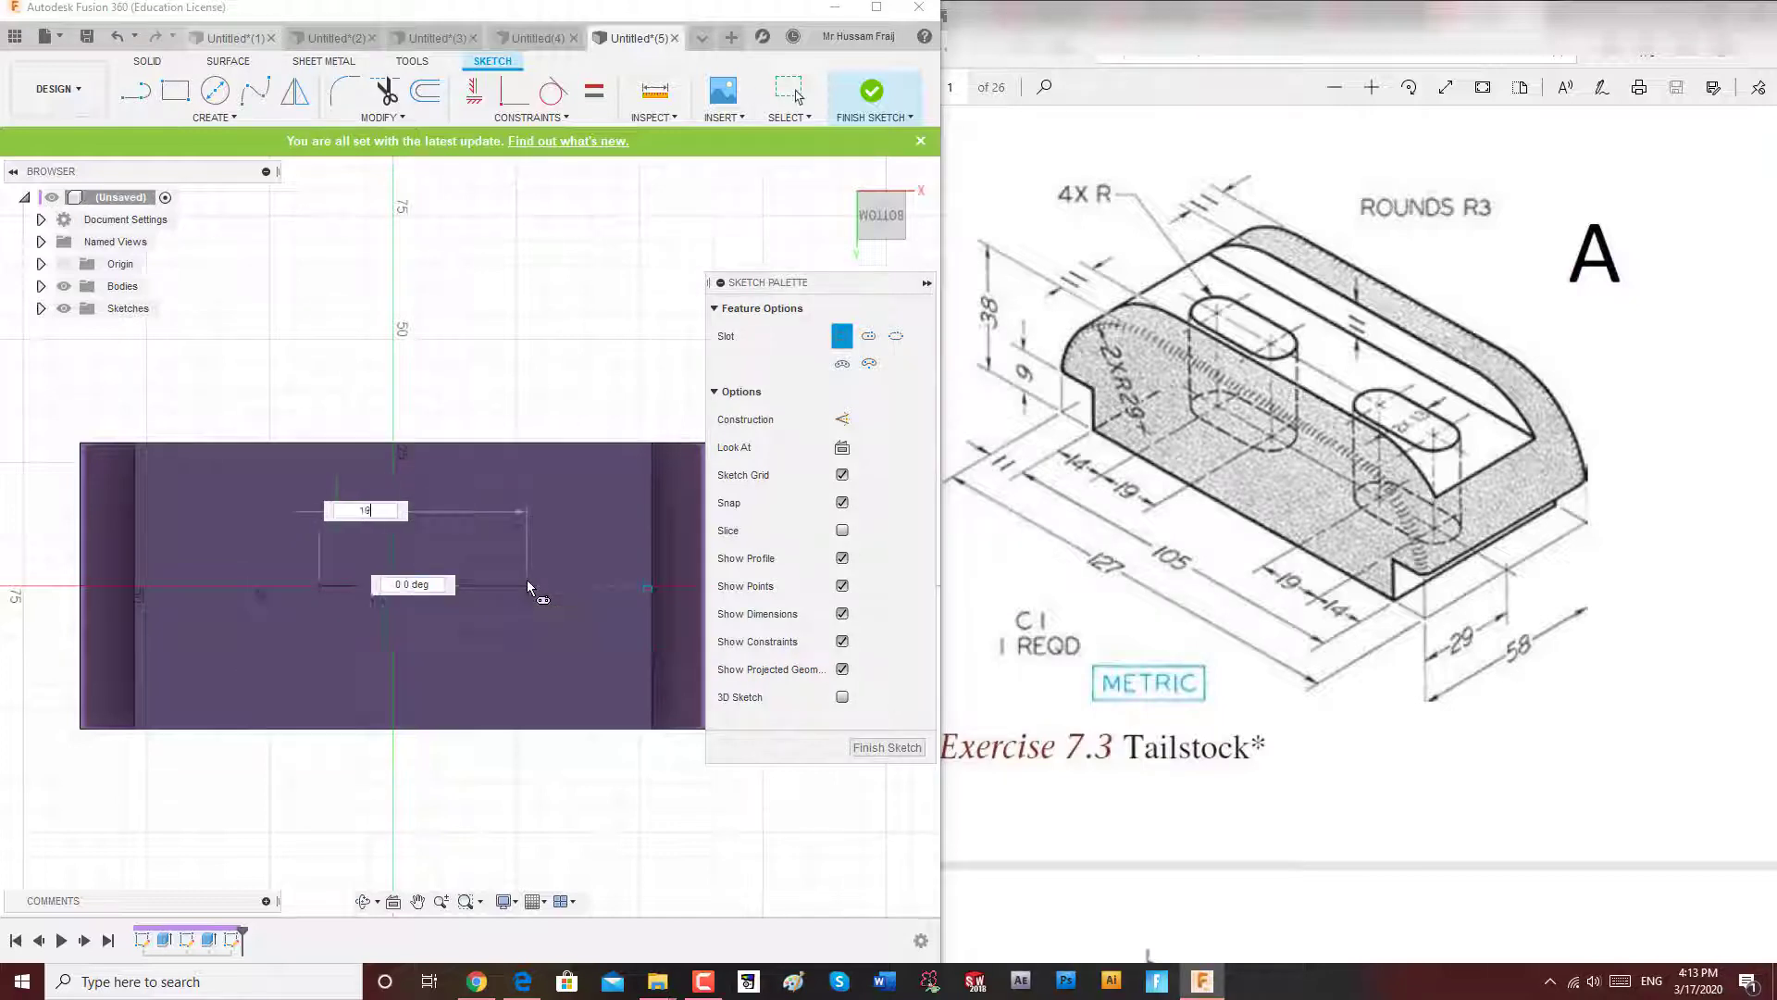
left_click(531, 587)
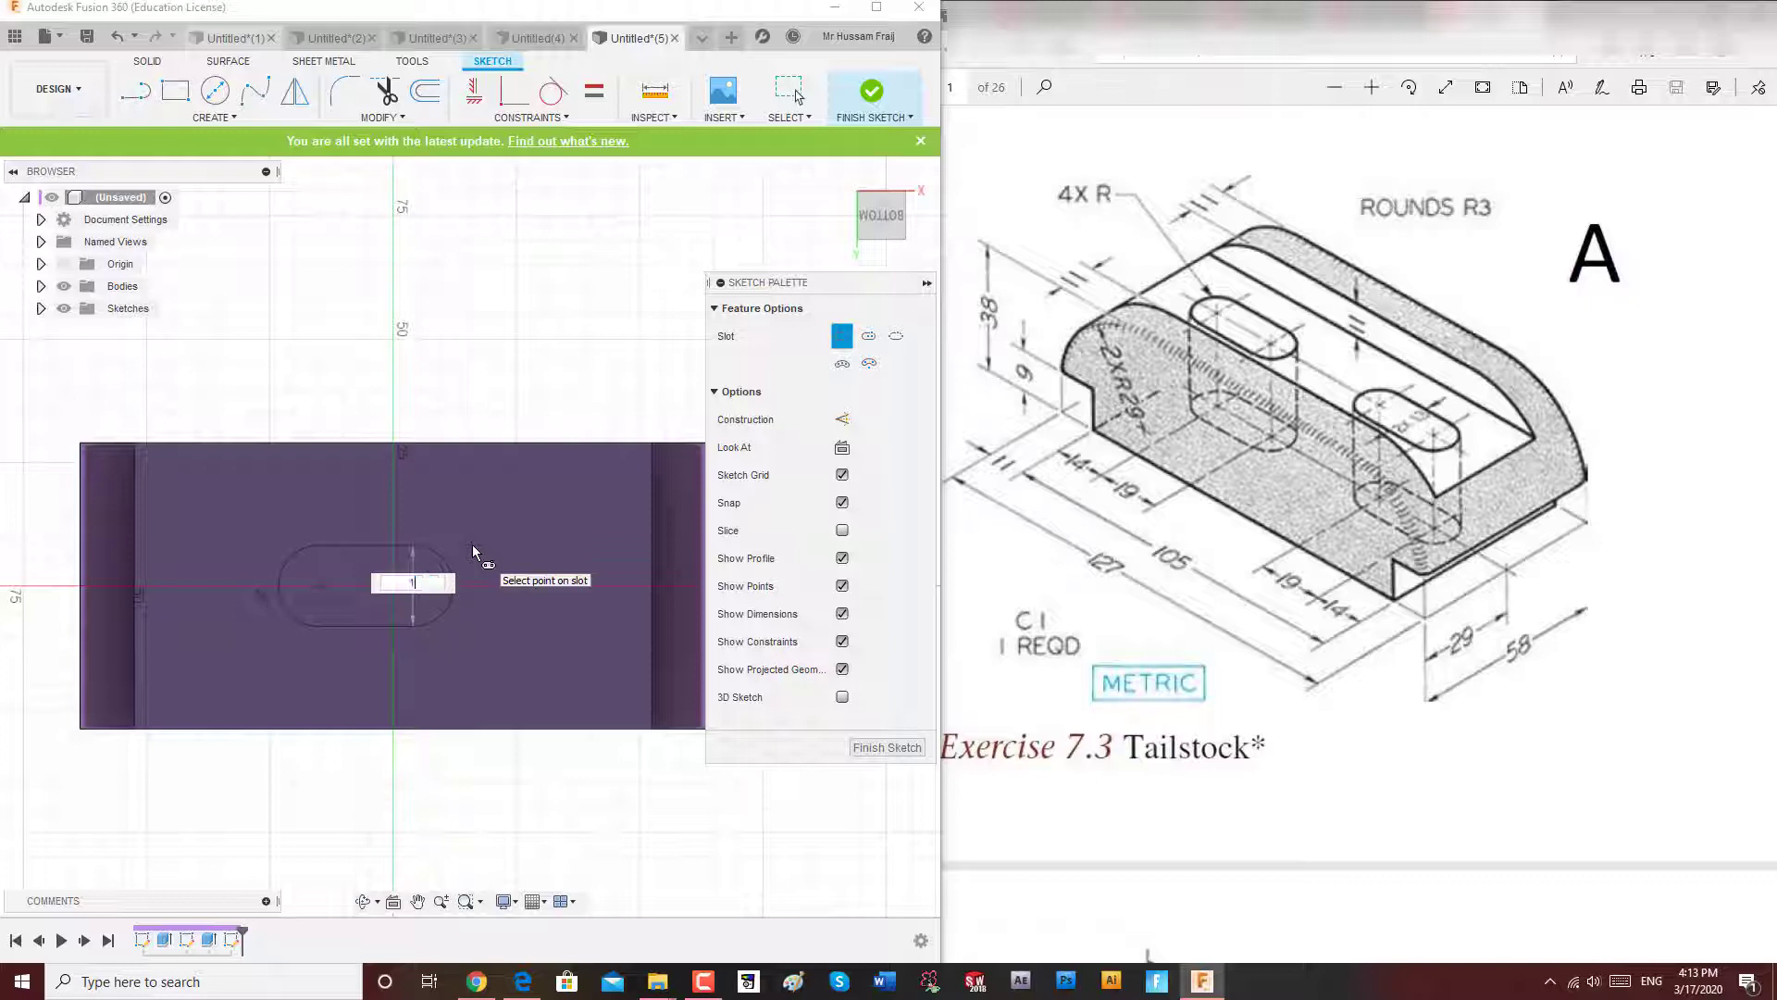
type("13")
key("Return")
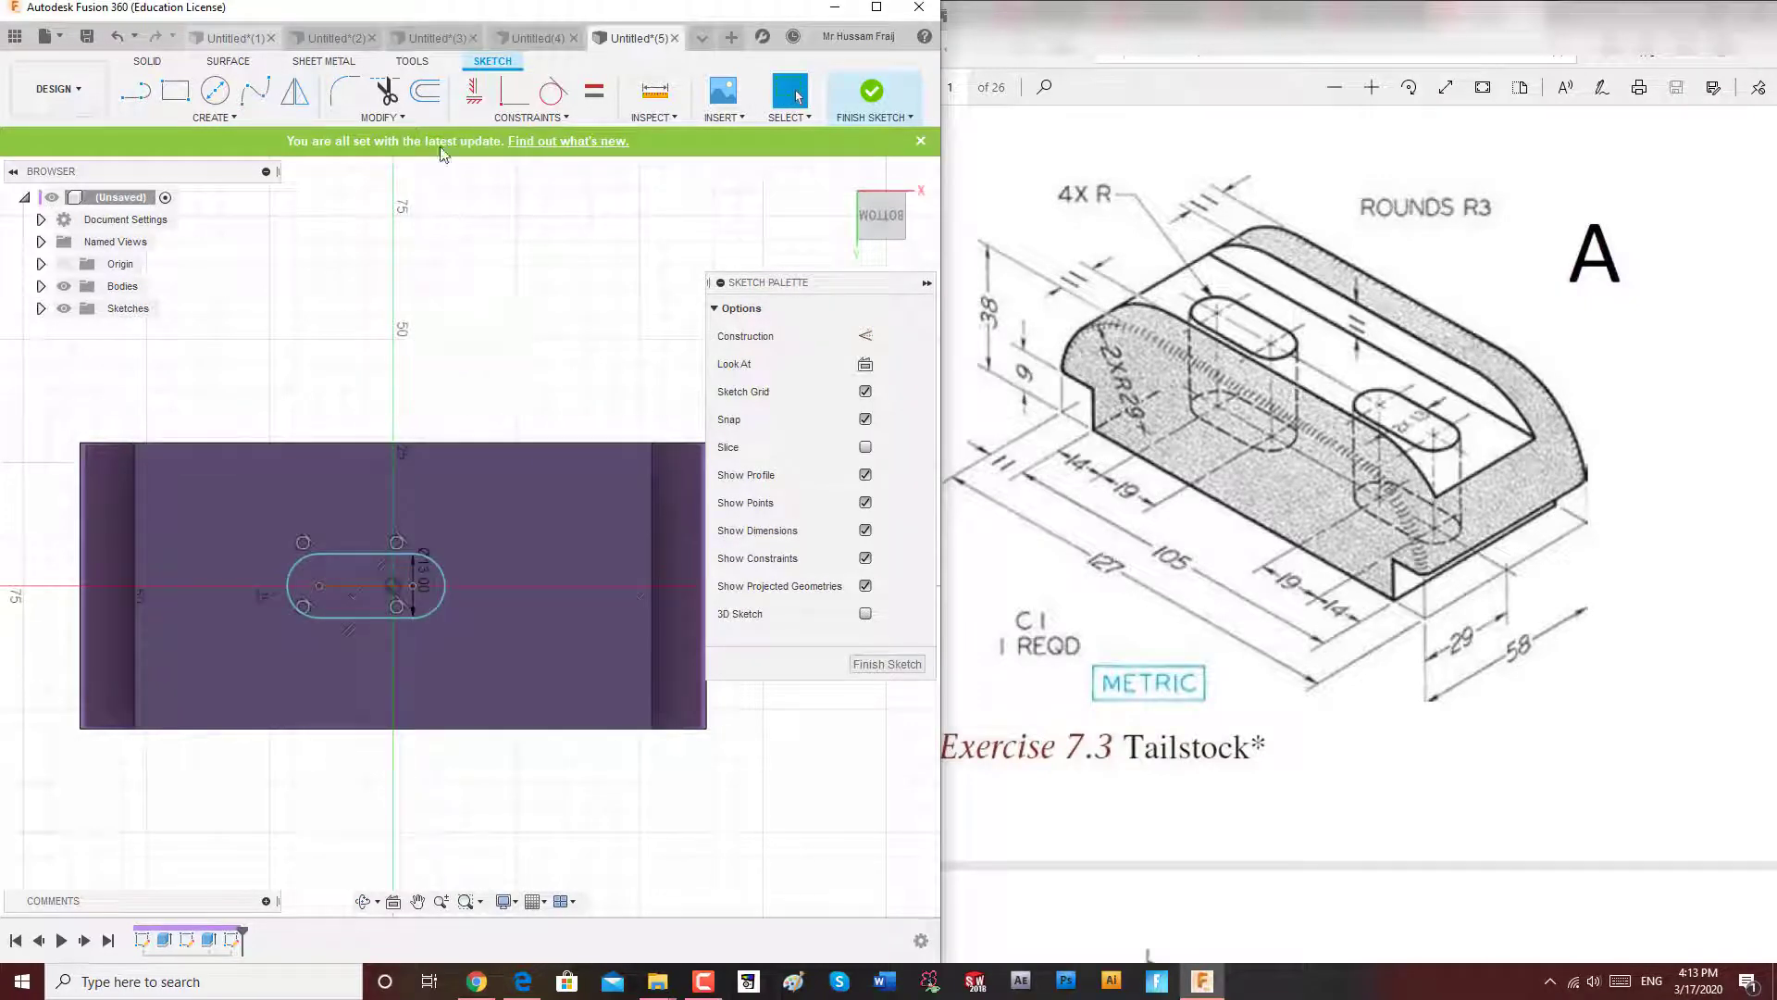
Add a driven dimension between the slot's two straight sides, placing it outside the body beyond the long edge.
left_click(366, 118)
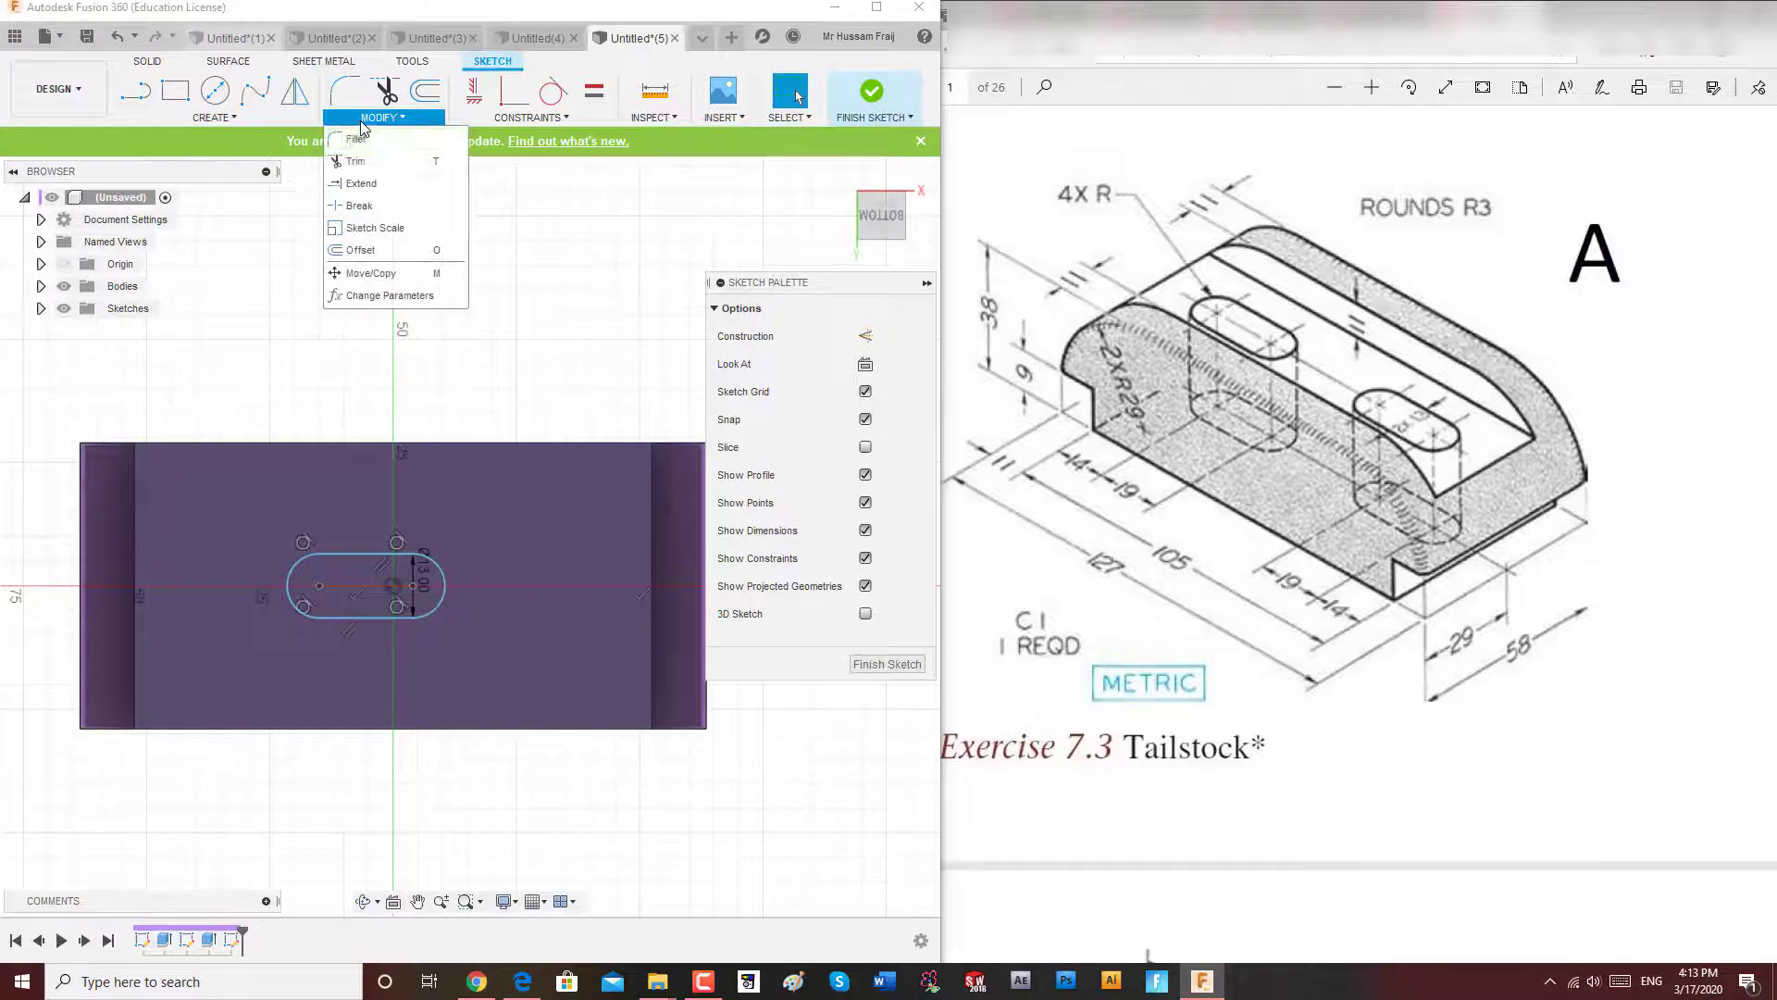
left_click(235, 118)
left_click(235, 118)
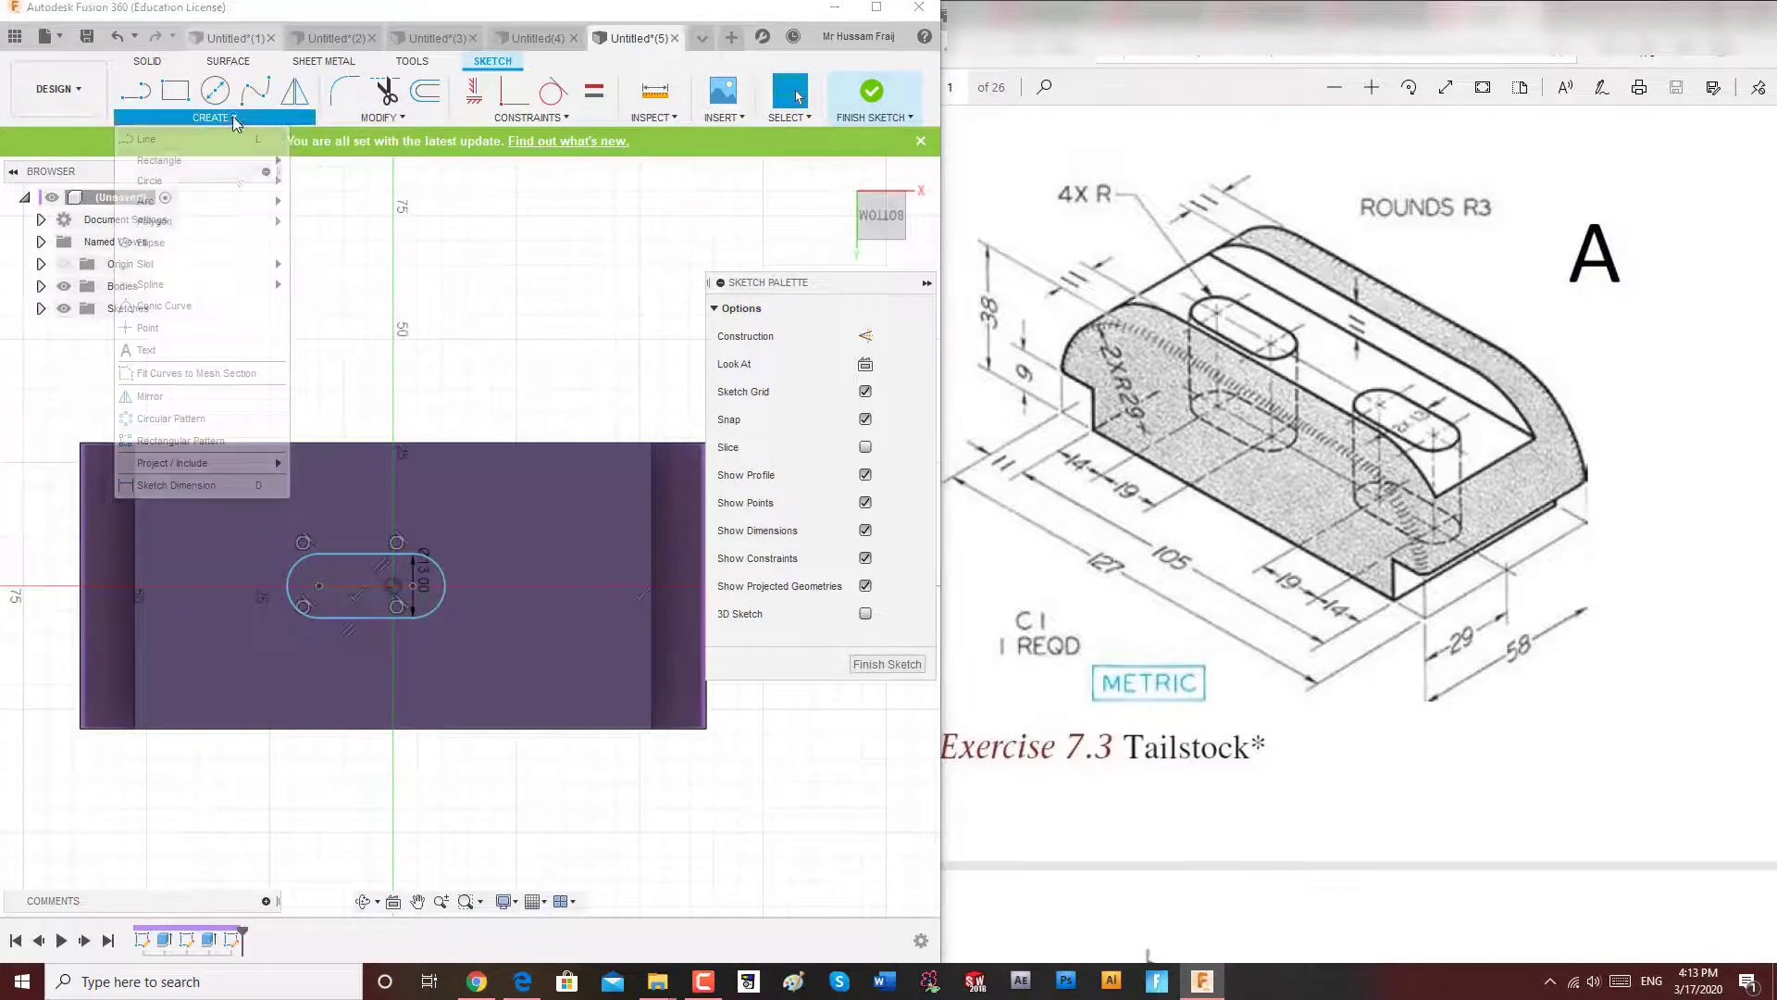
left_click(188, 488)
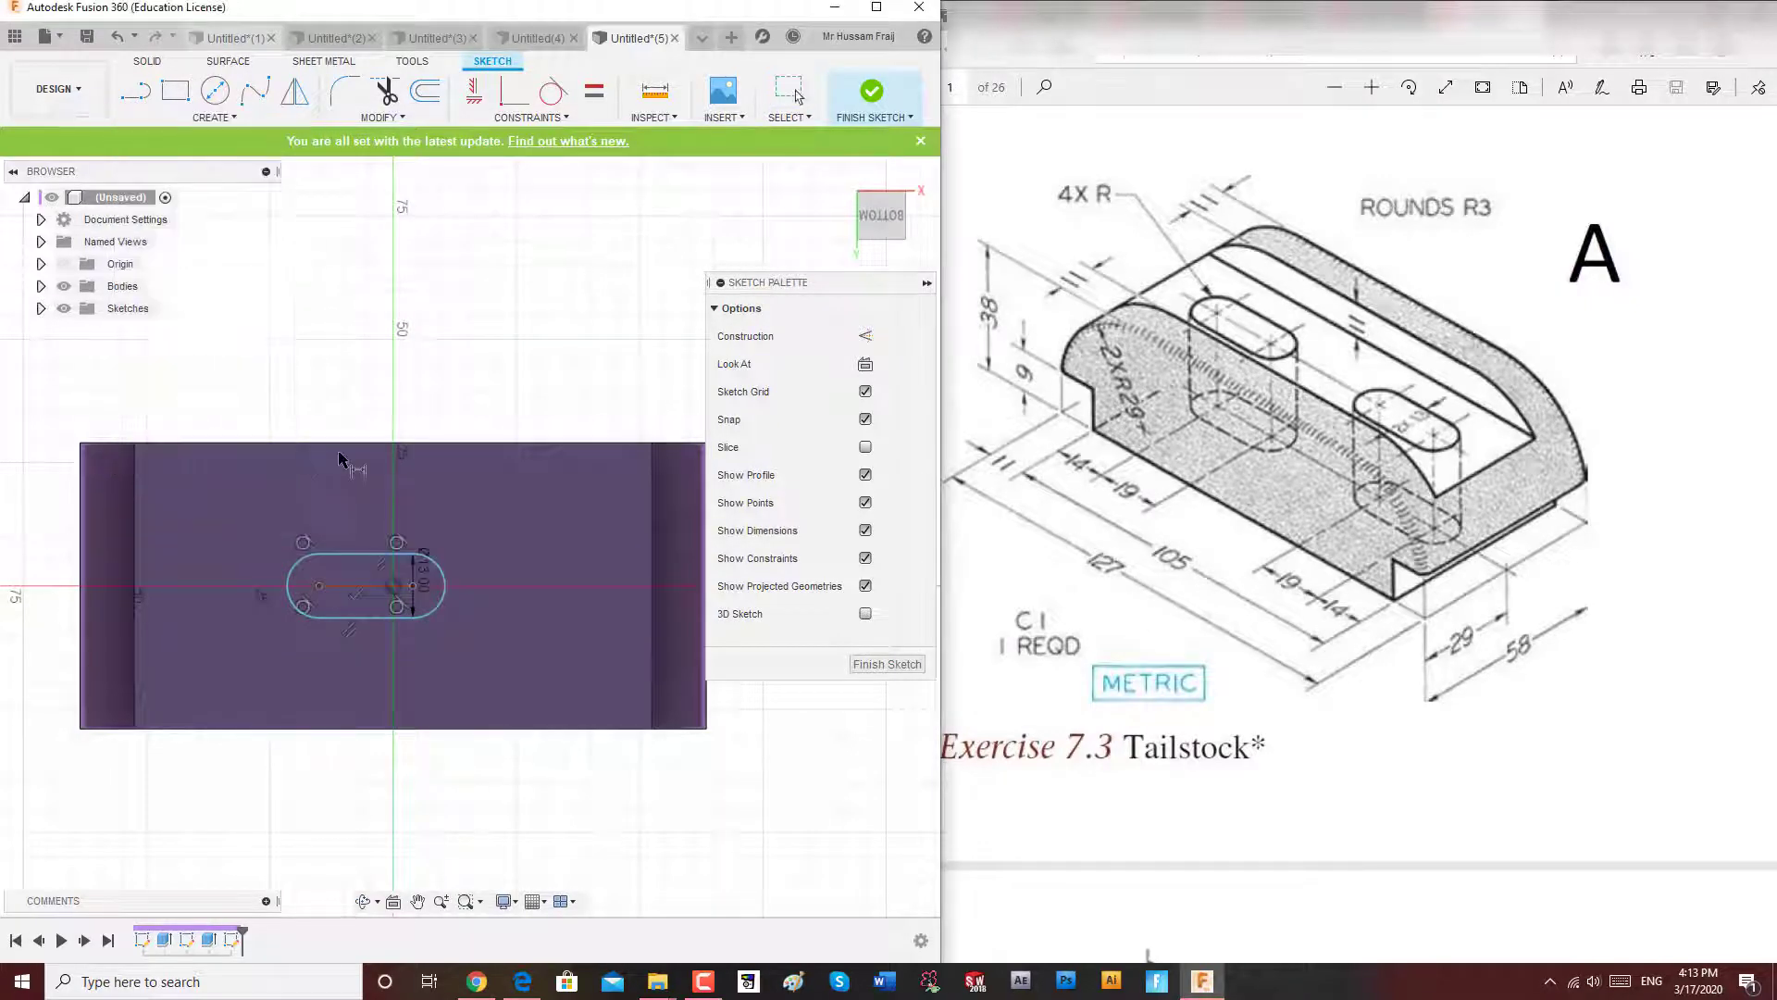
left_click(360, 618)
left_click(505, 524)
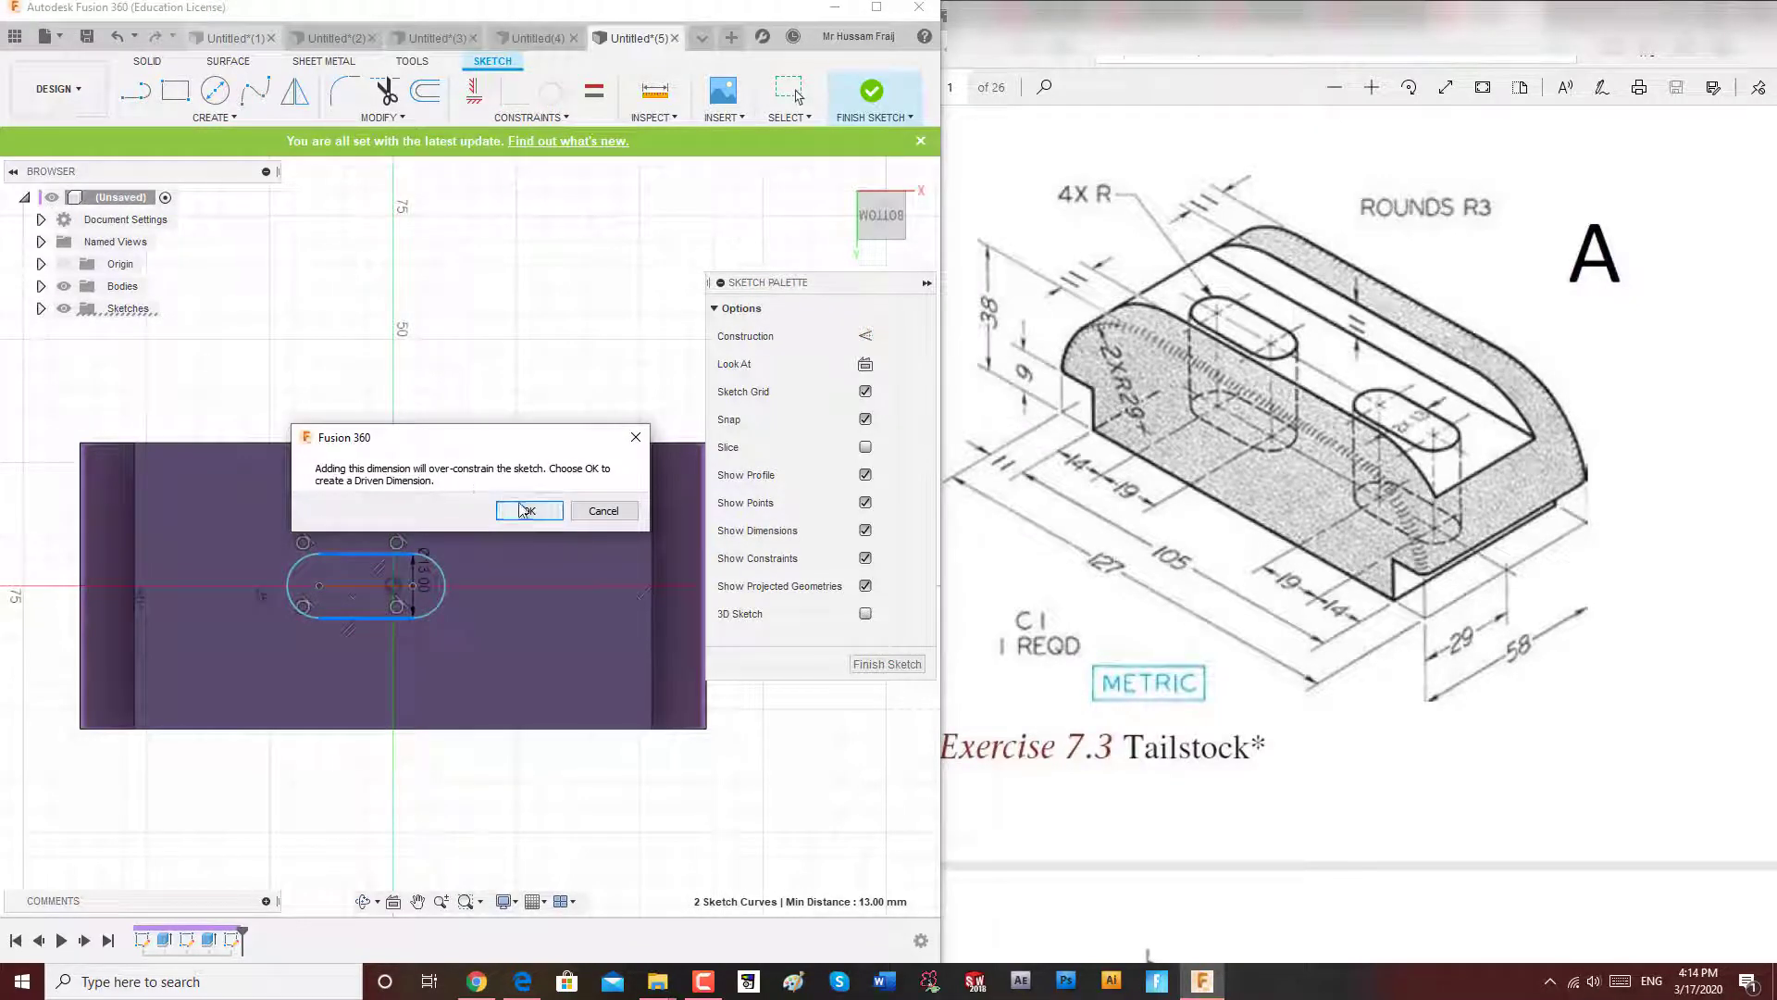
left_click(519, 511)
scroll(498, 553, "up", 3)
scroll(498, 554, "up", 2)
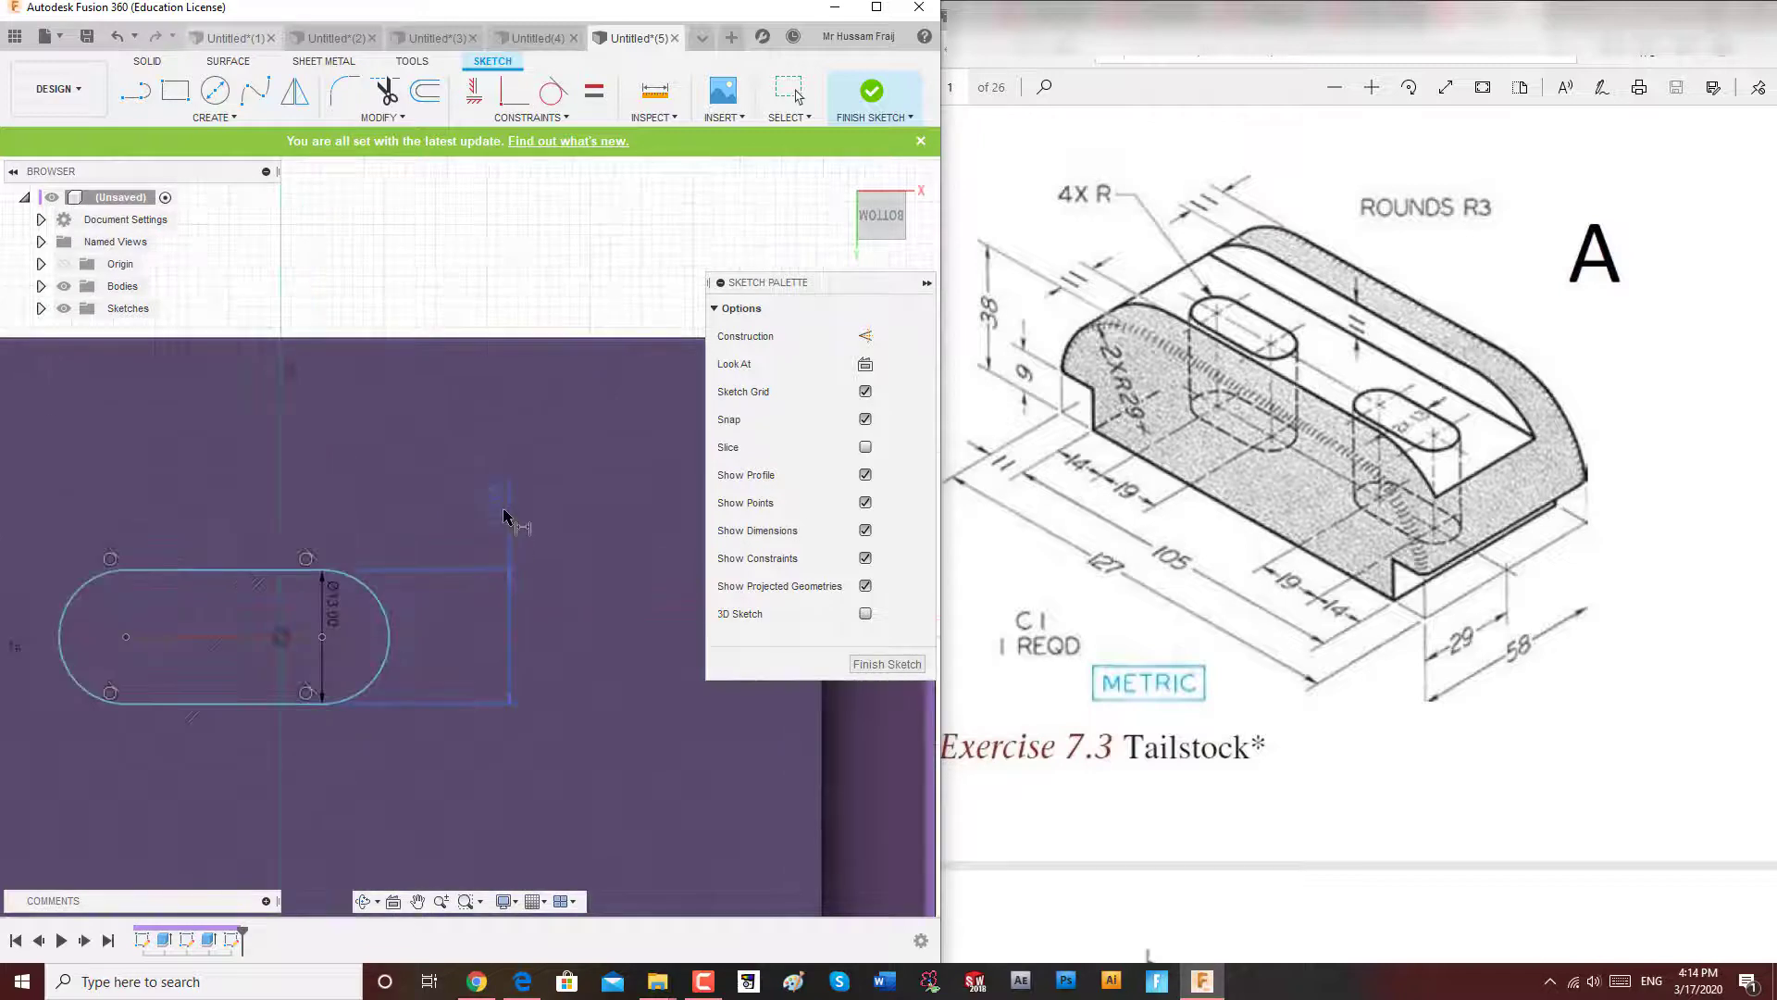
key("Escape")
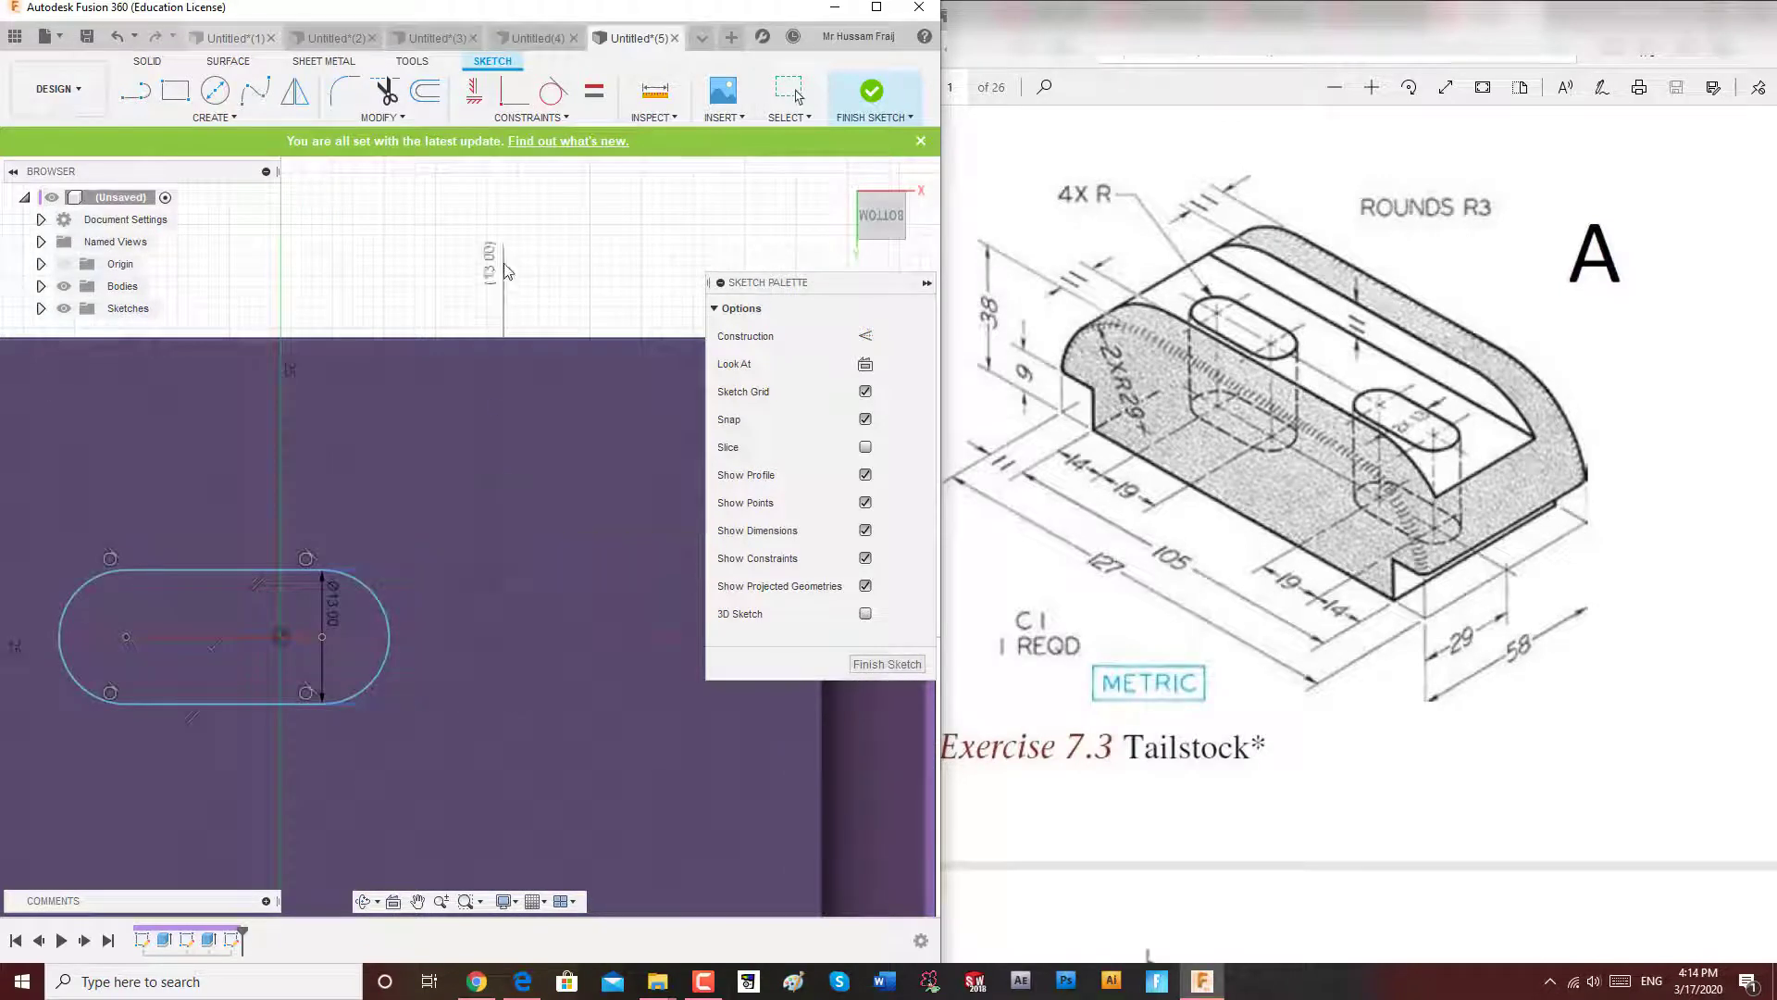
Dimension the center-to-center distance between the slot's two end arcs, placing it above the body's long edge.
scroll(482, 404, "down", 1)
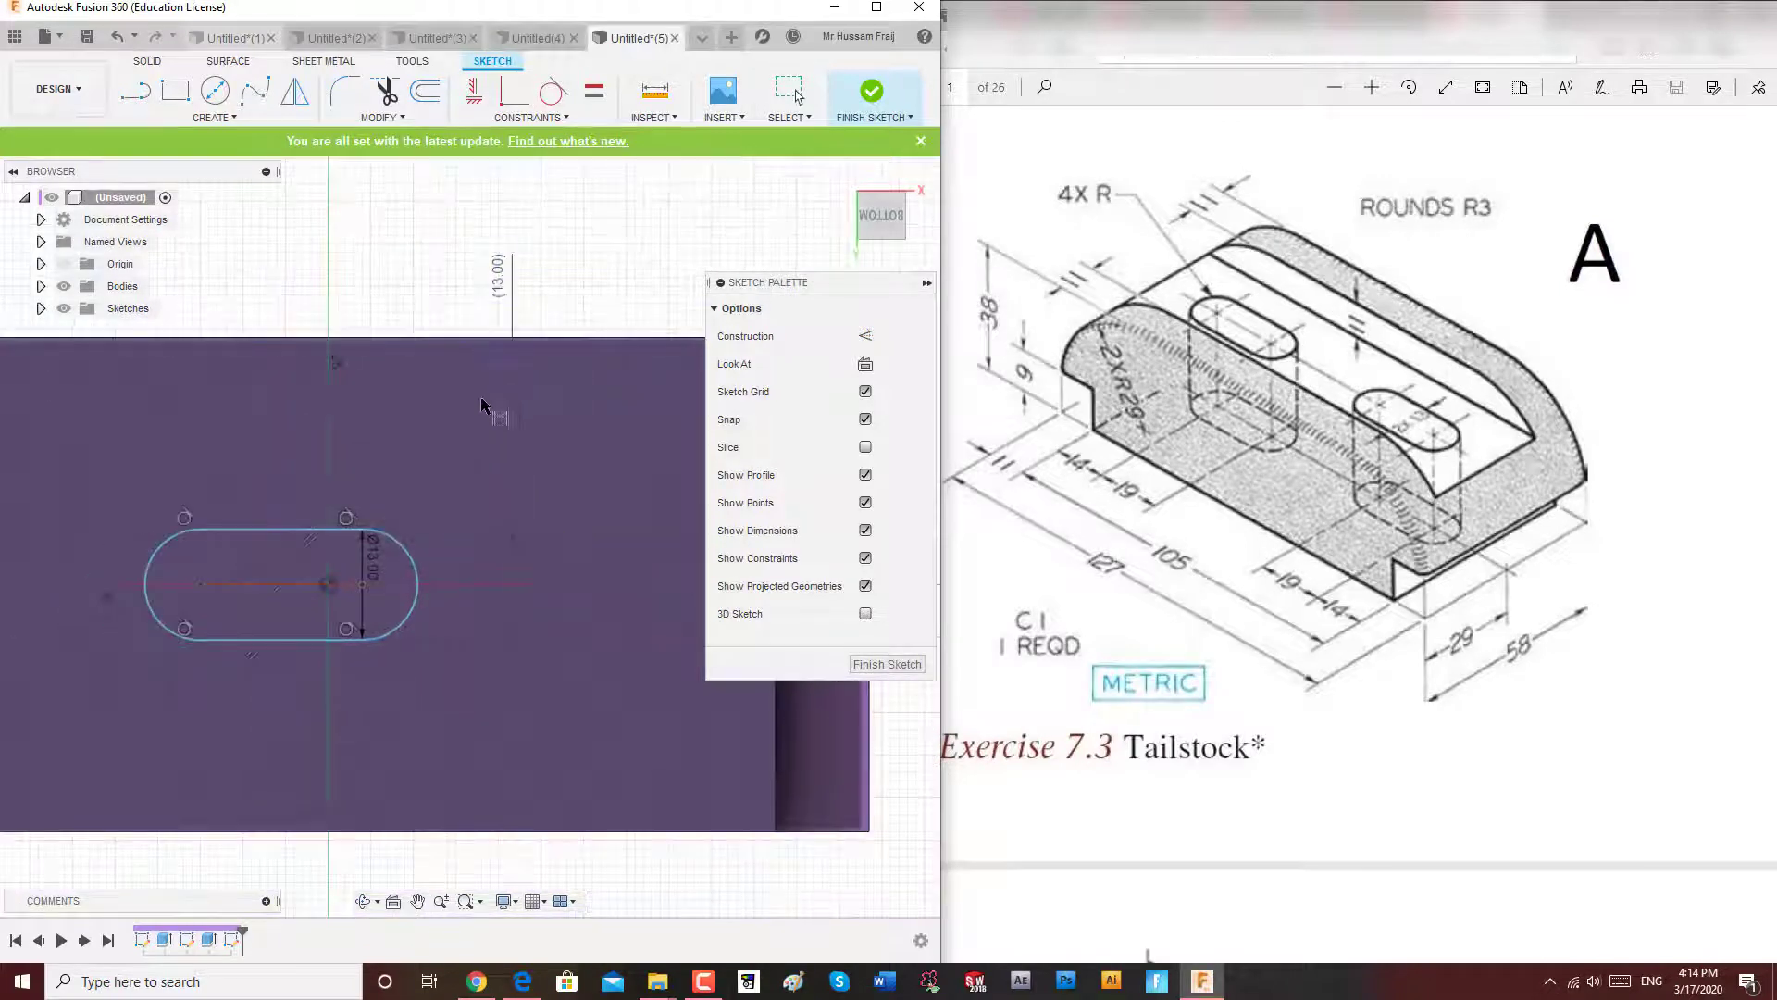
left_click(416, 571)
left_click(161, 548)
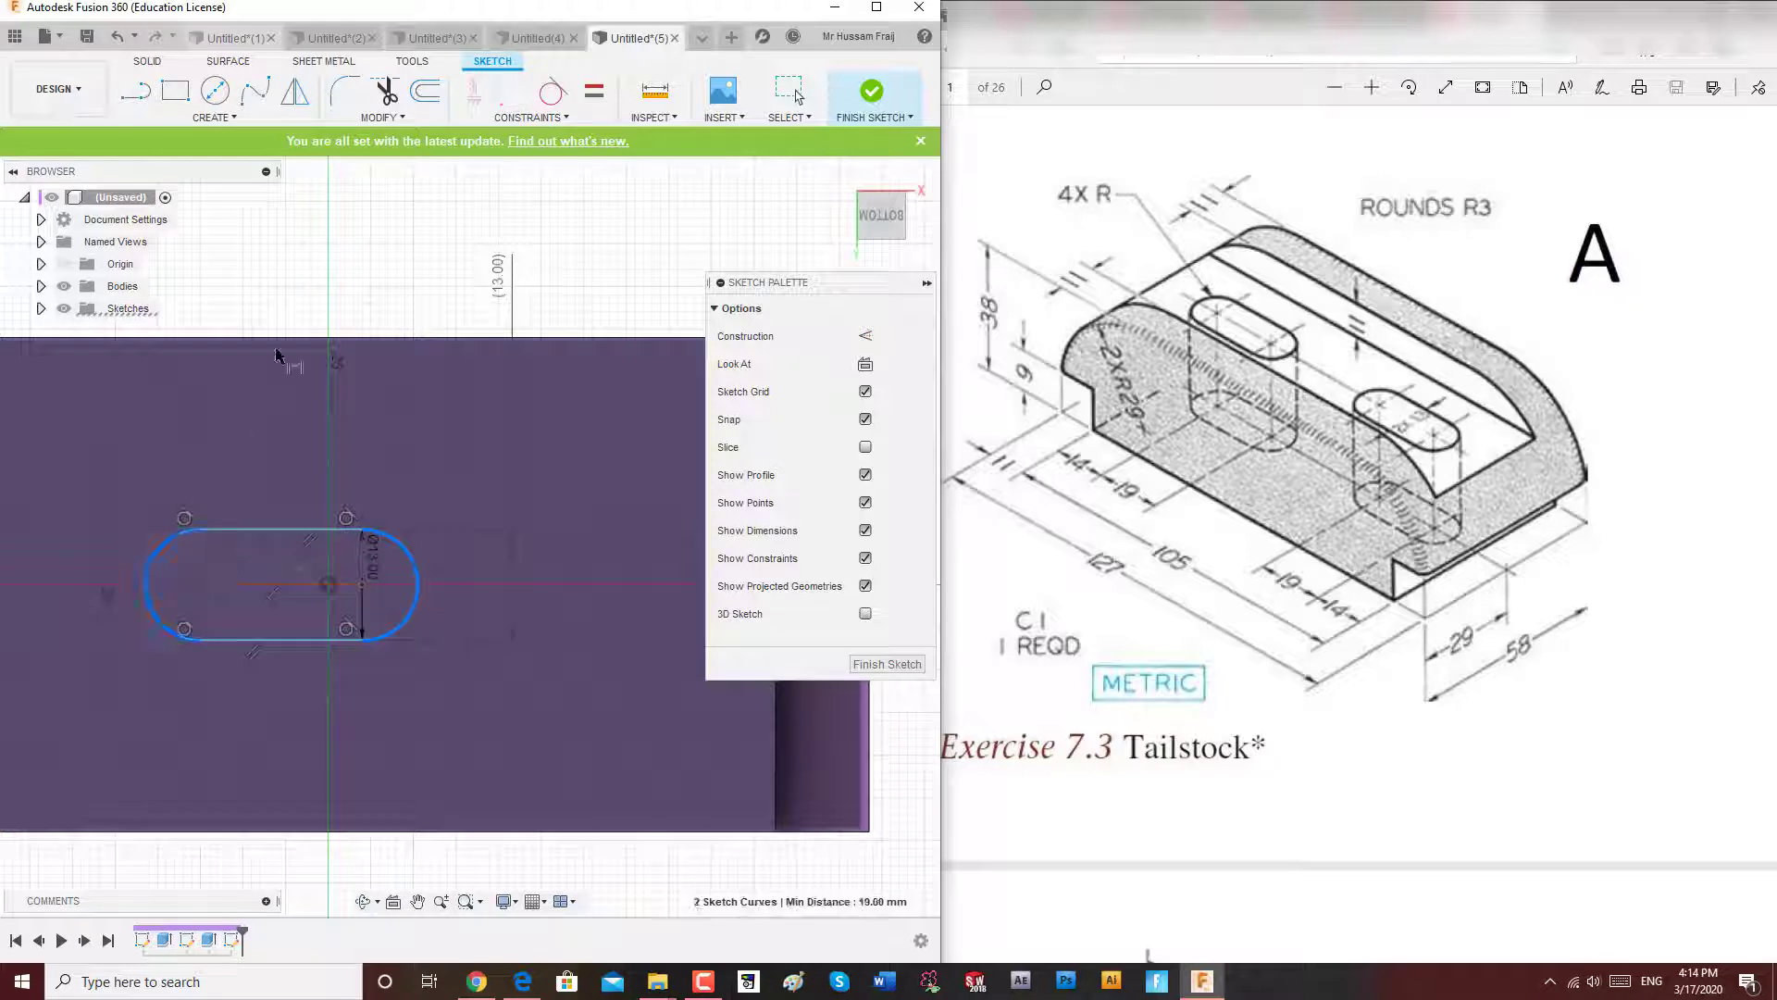
left_click(306, 259)
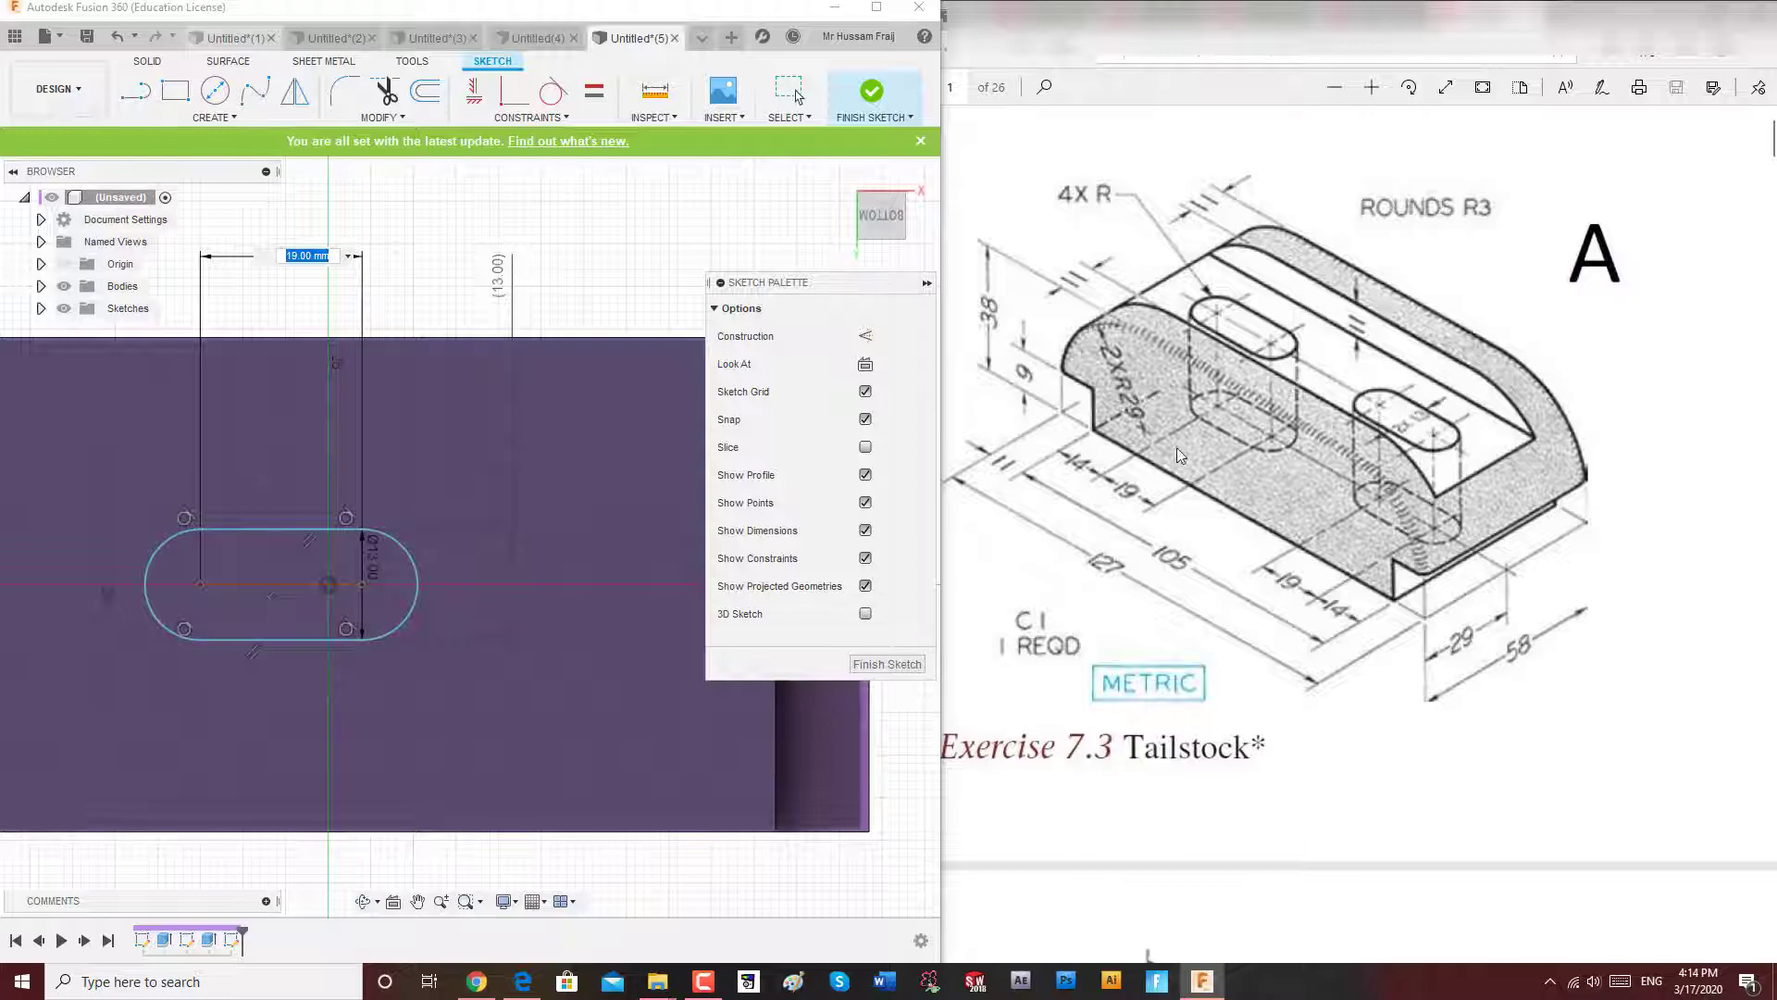
scroll(1180, 454, "up", 1)
scroll(673, 454, "down", 1)
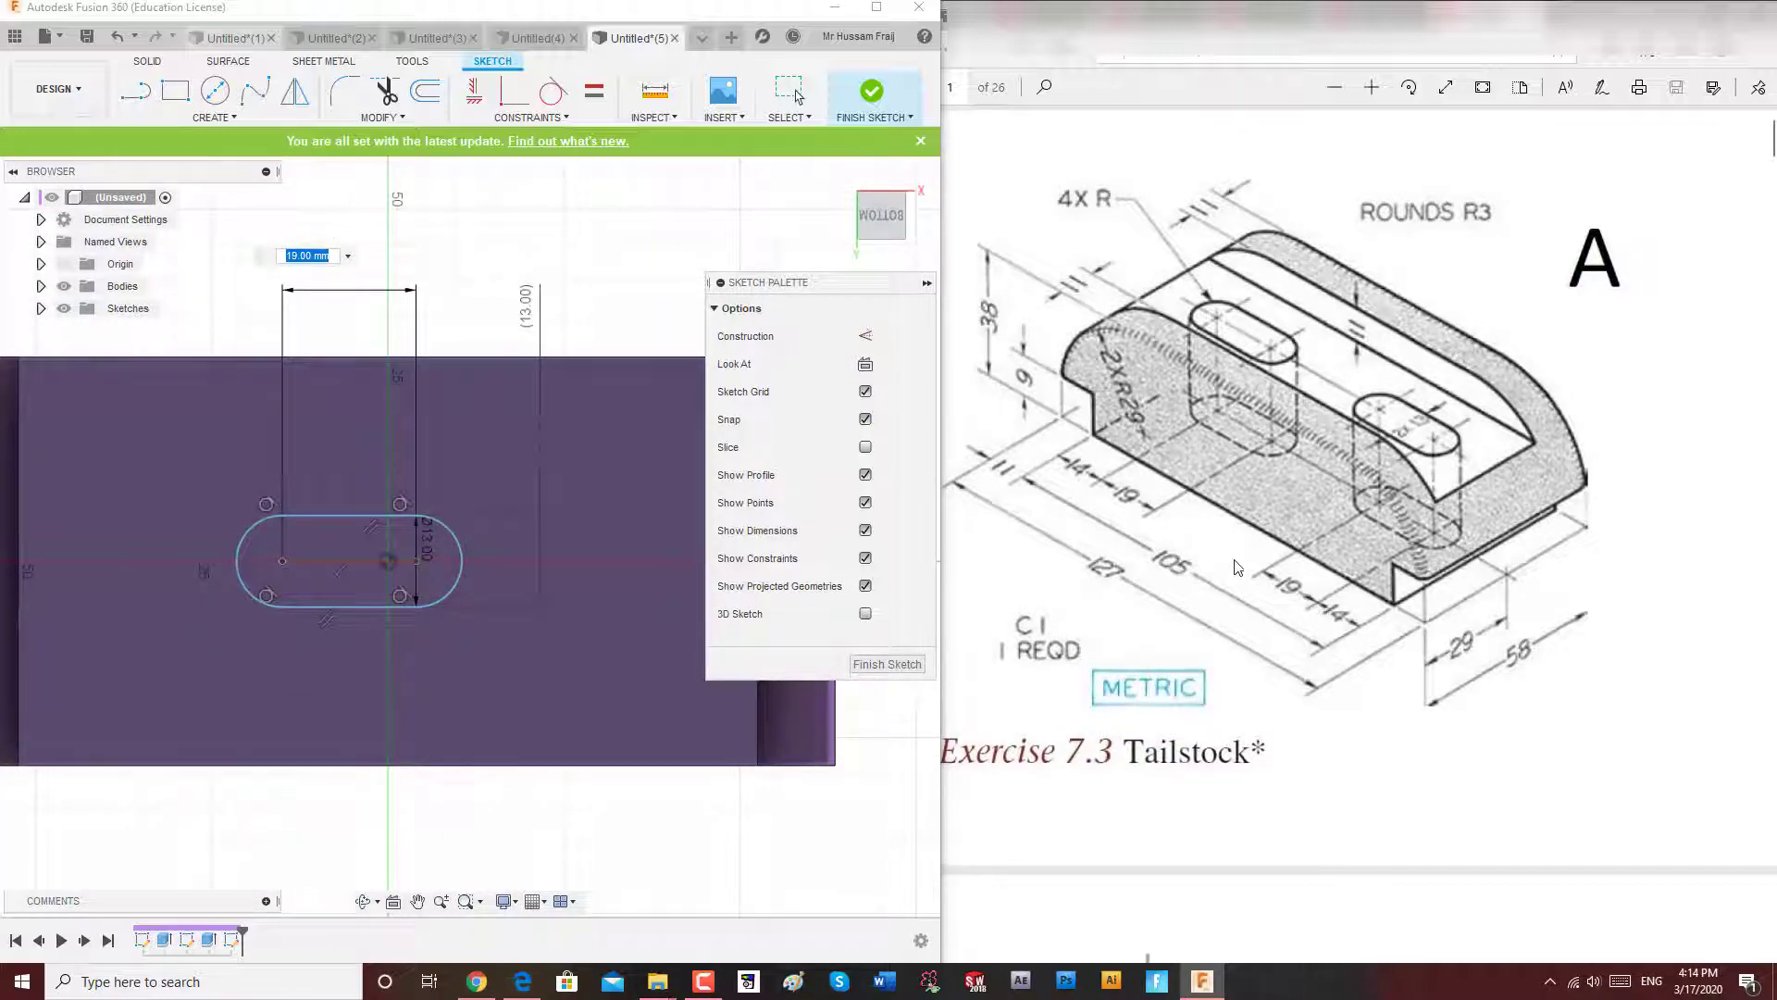
scroll(690, 425, "down", 3)
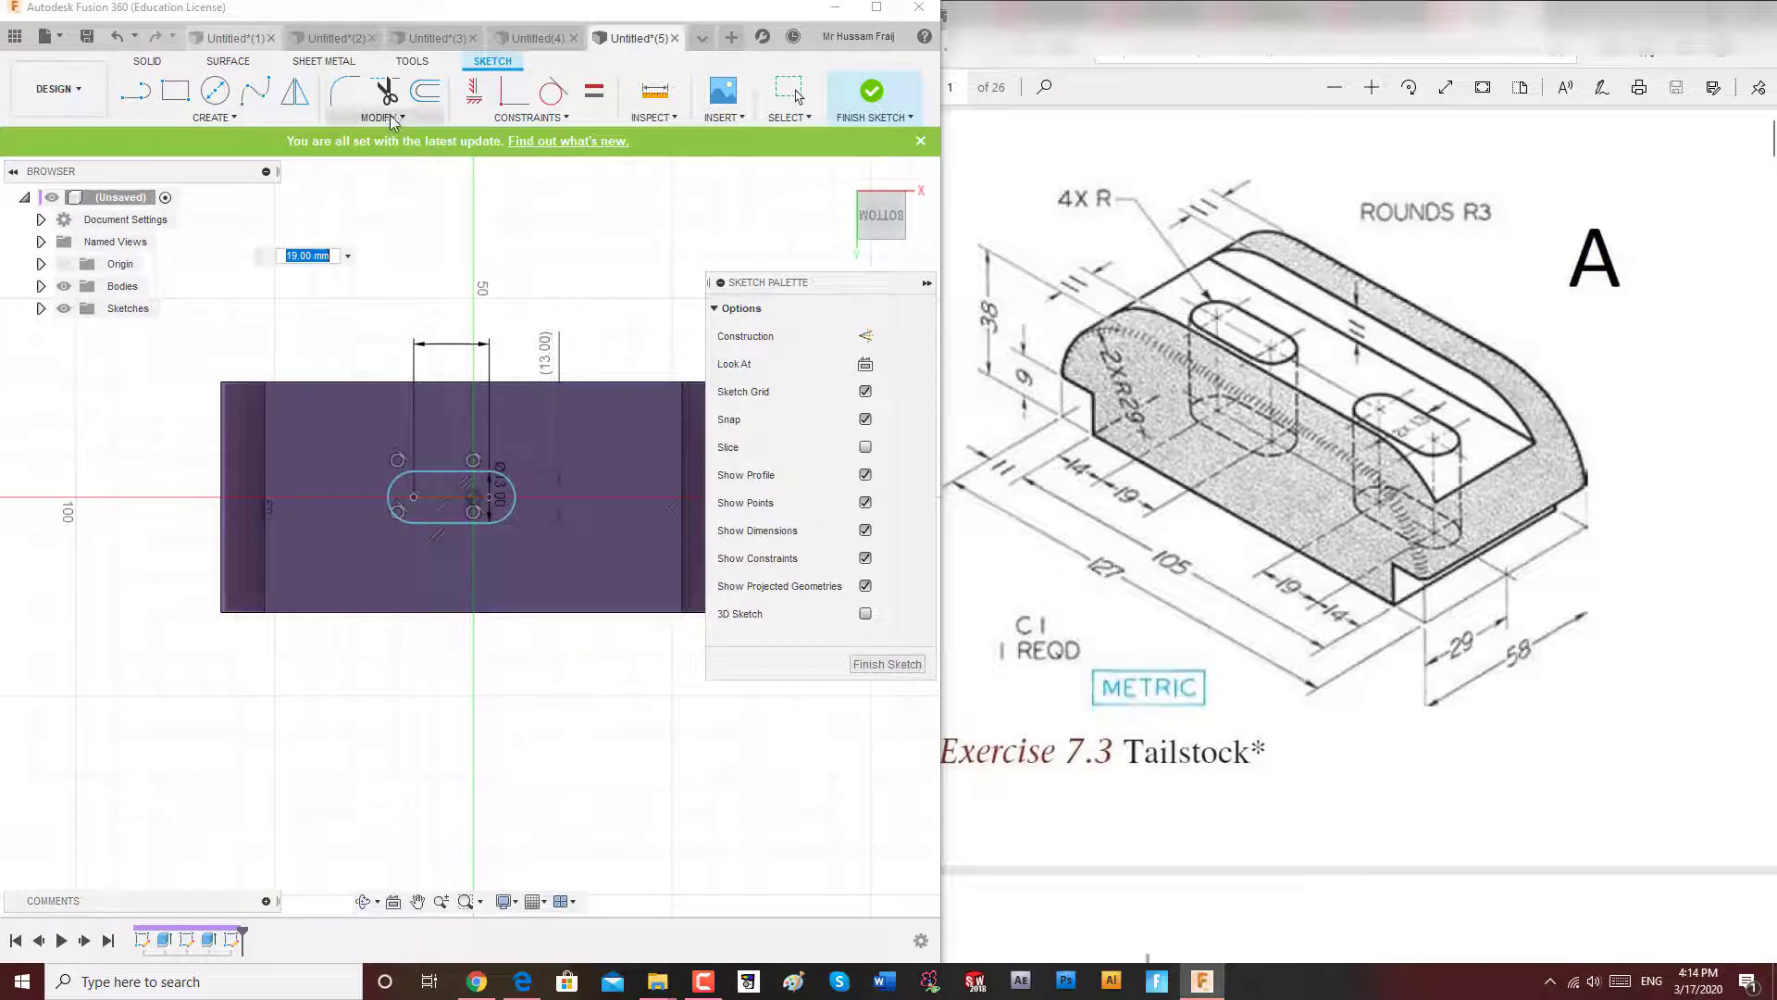
Dimension the center of the slot's right end arc 14 mm from the bottom face's nearest short edge.
left_click(214, 118)
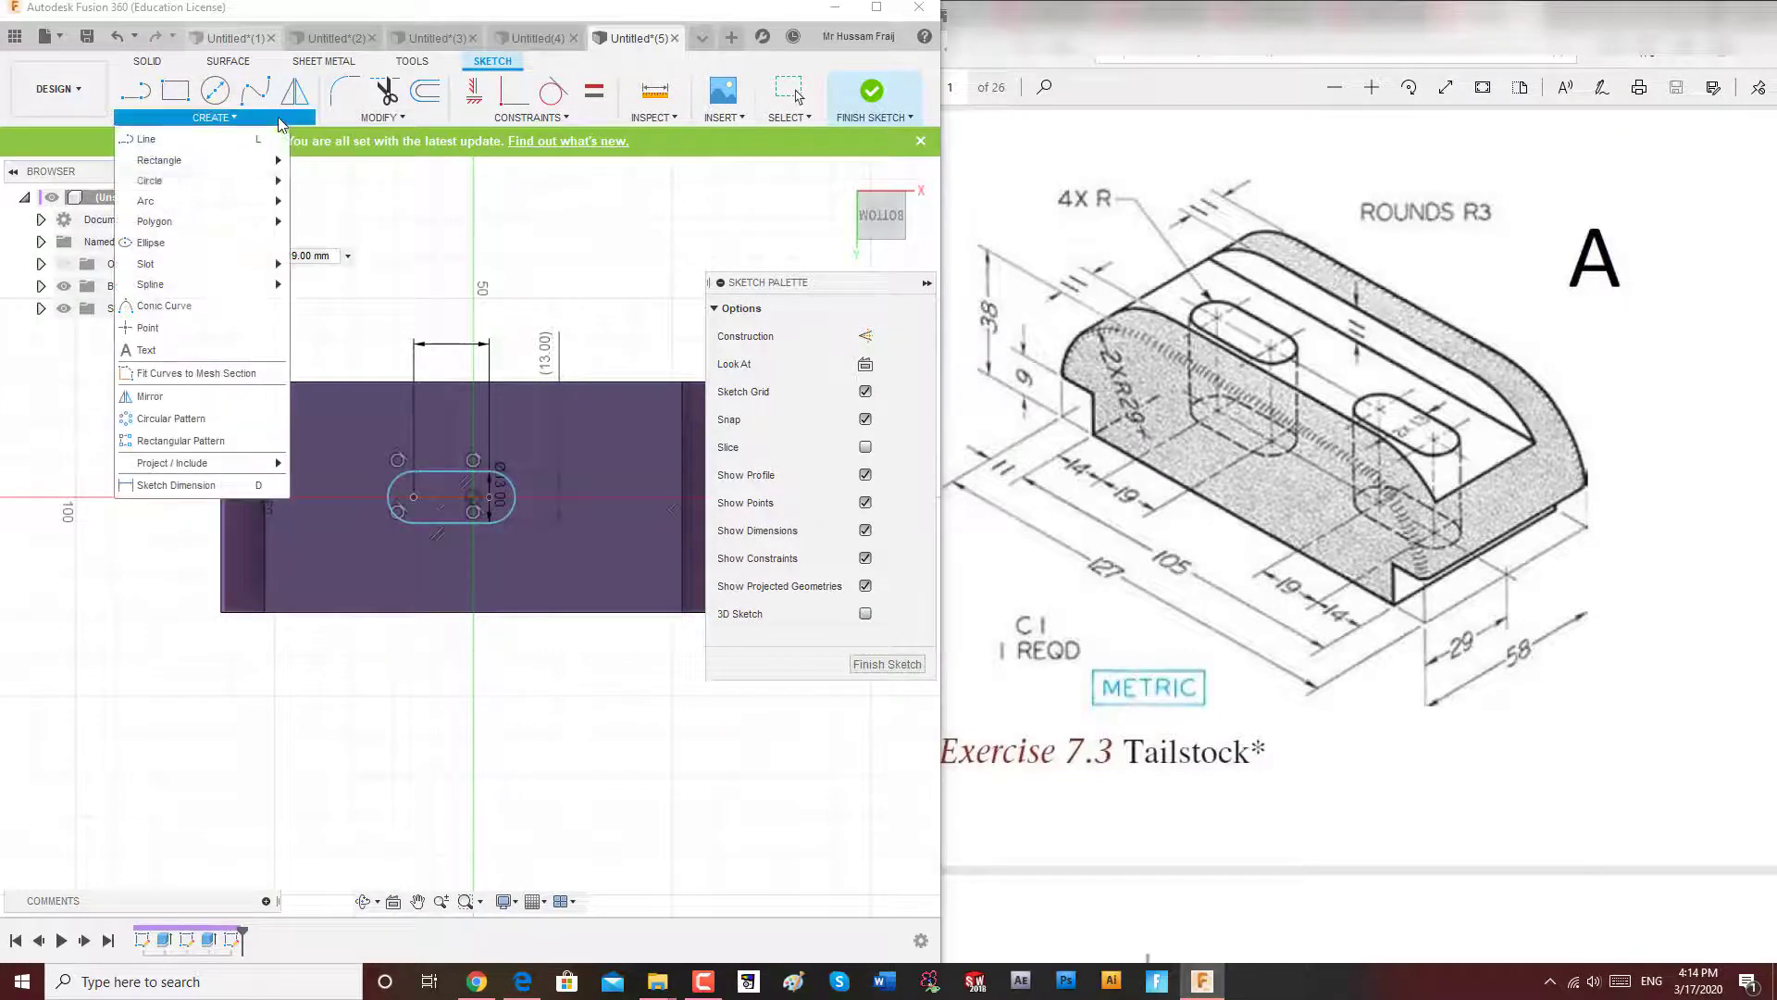
left_click(176, 485)
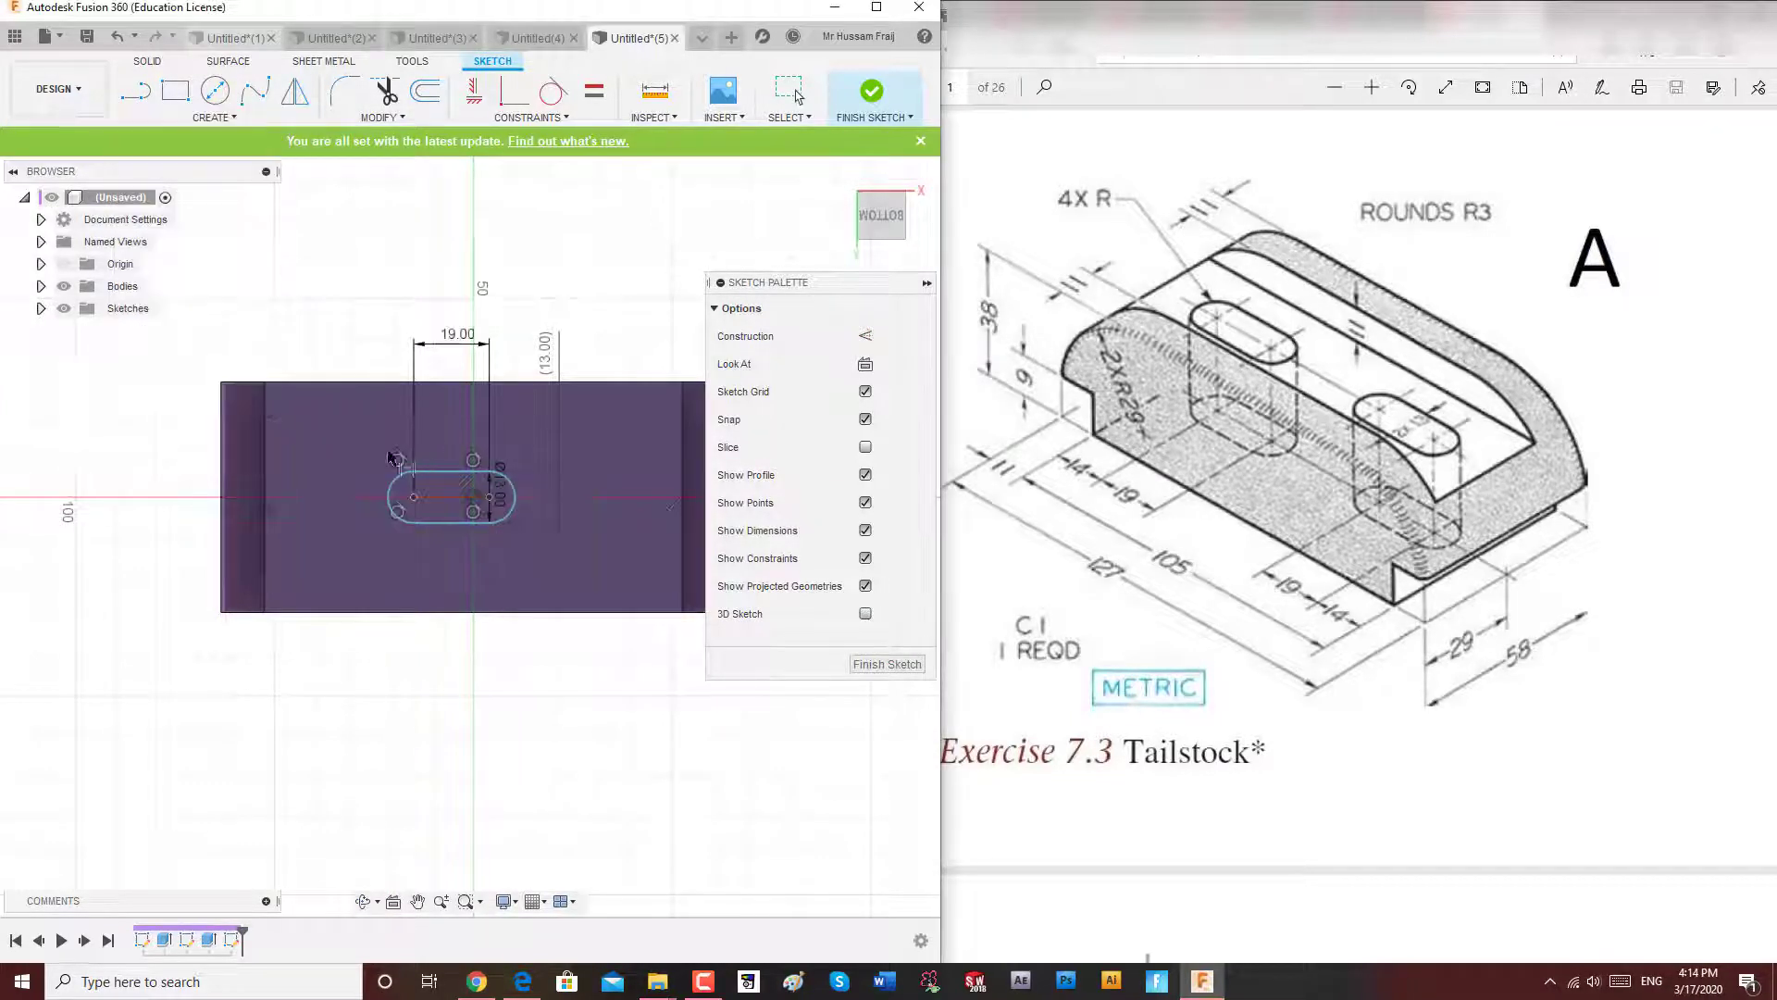
scroll(411, 458, "down", 1)
left_click(632, 456)
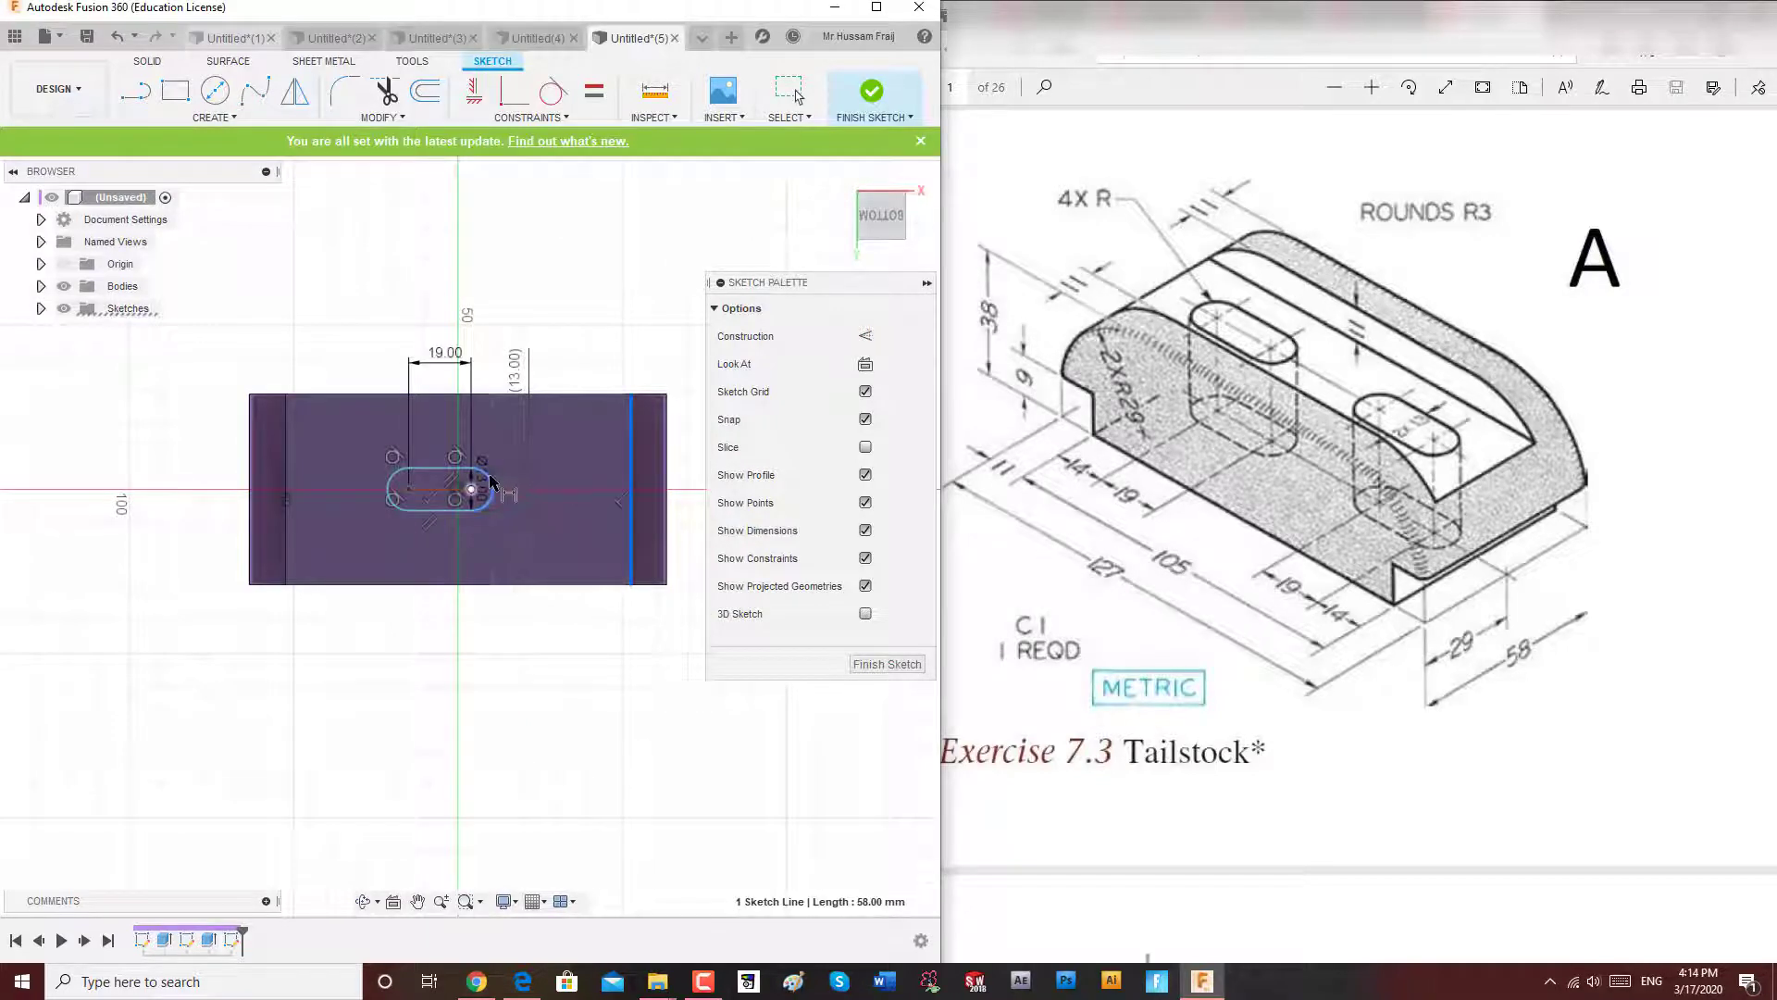
left_click(490, 481)
left_click(560, 317)
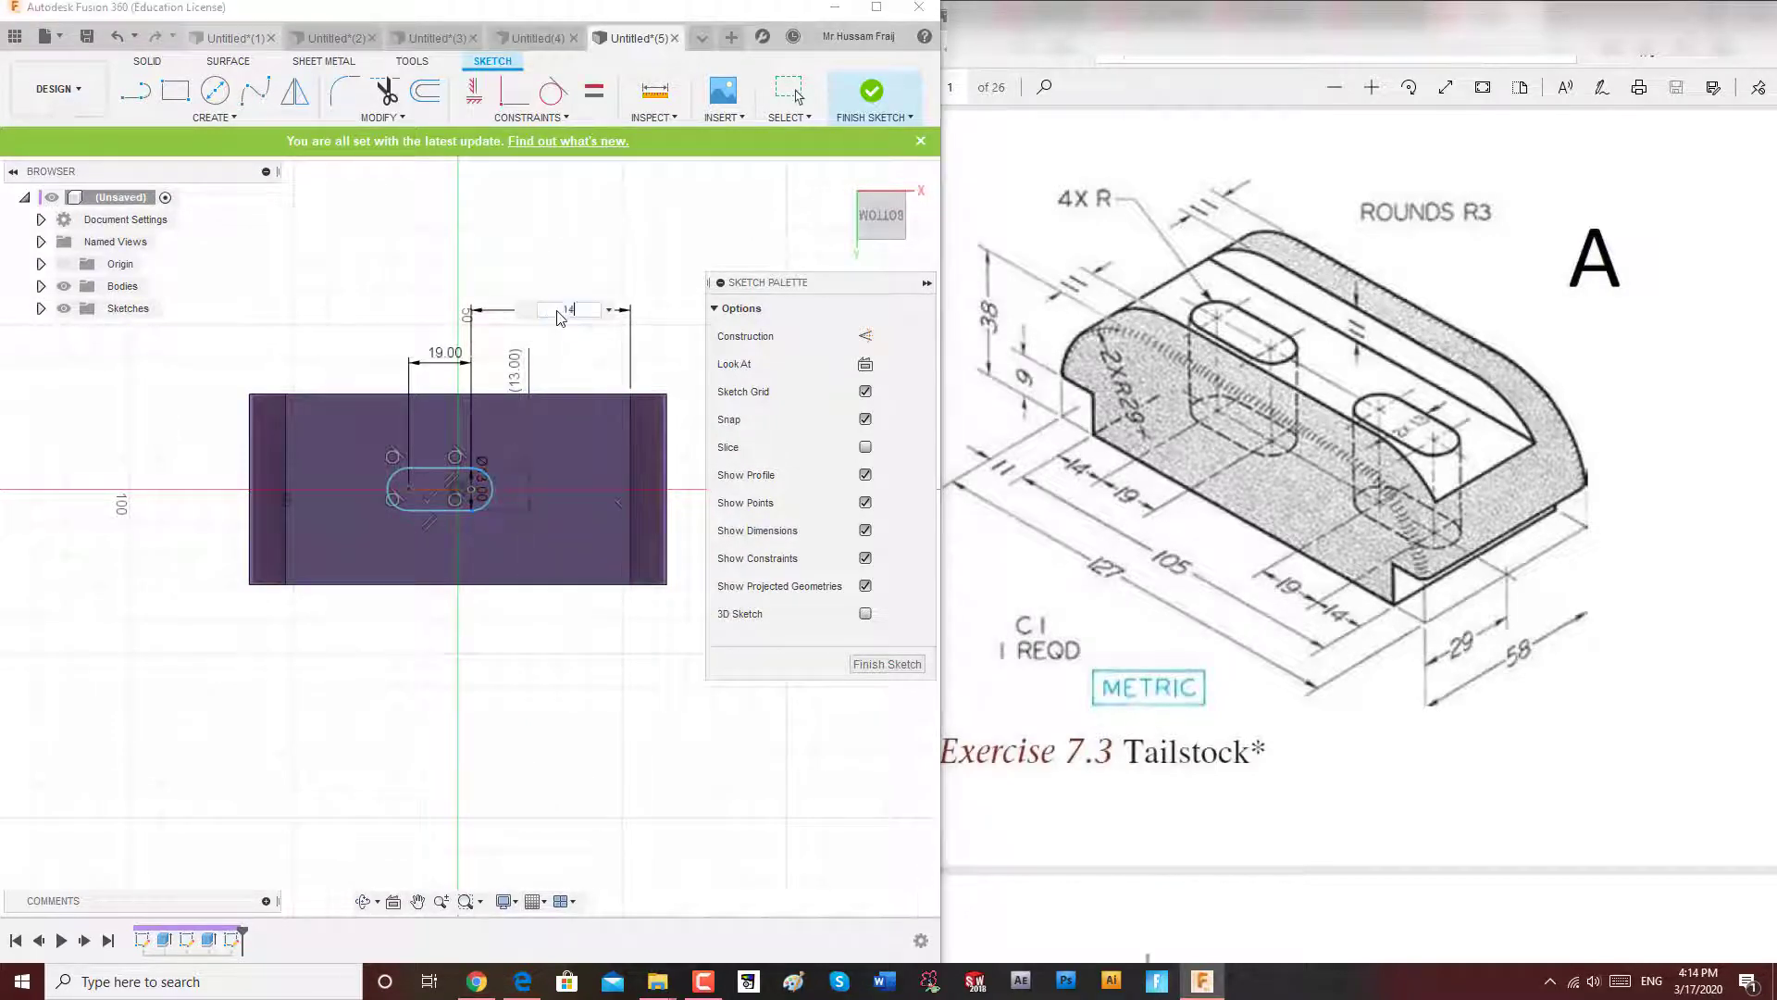
type("14")
key("Return")
scroll(574, 280, "up", 2)
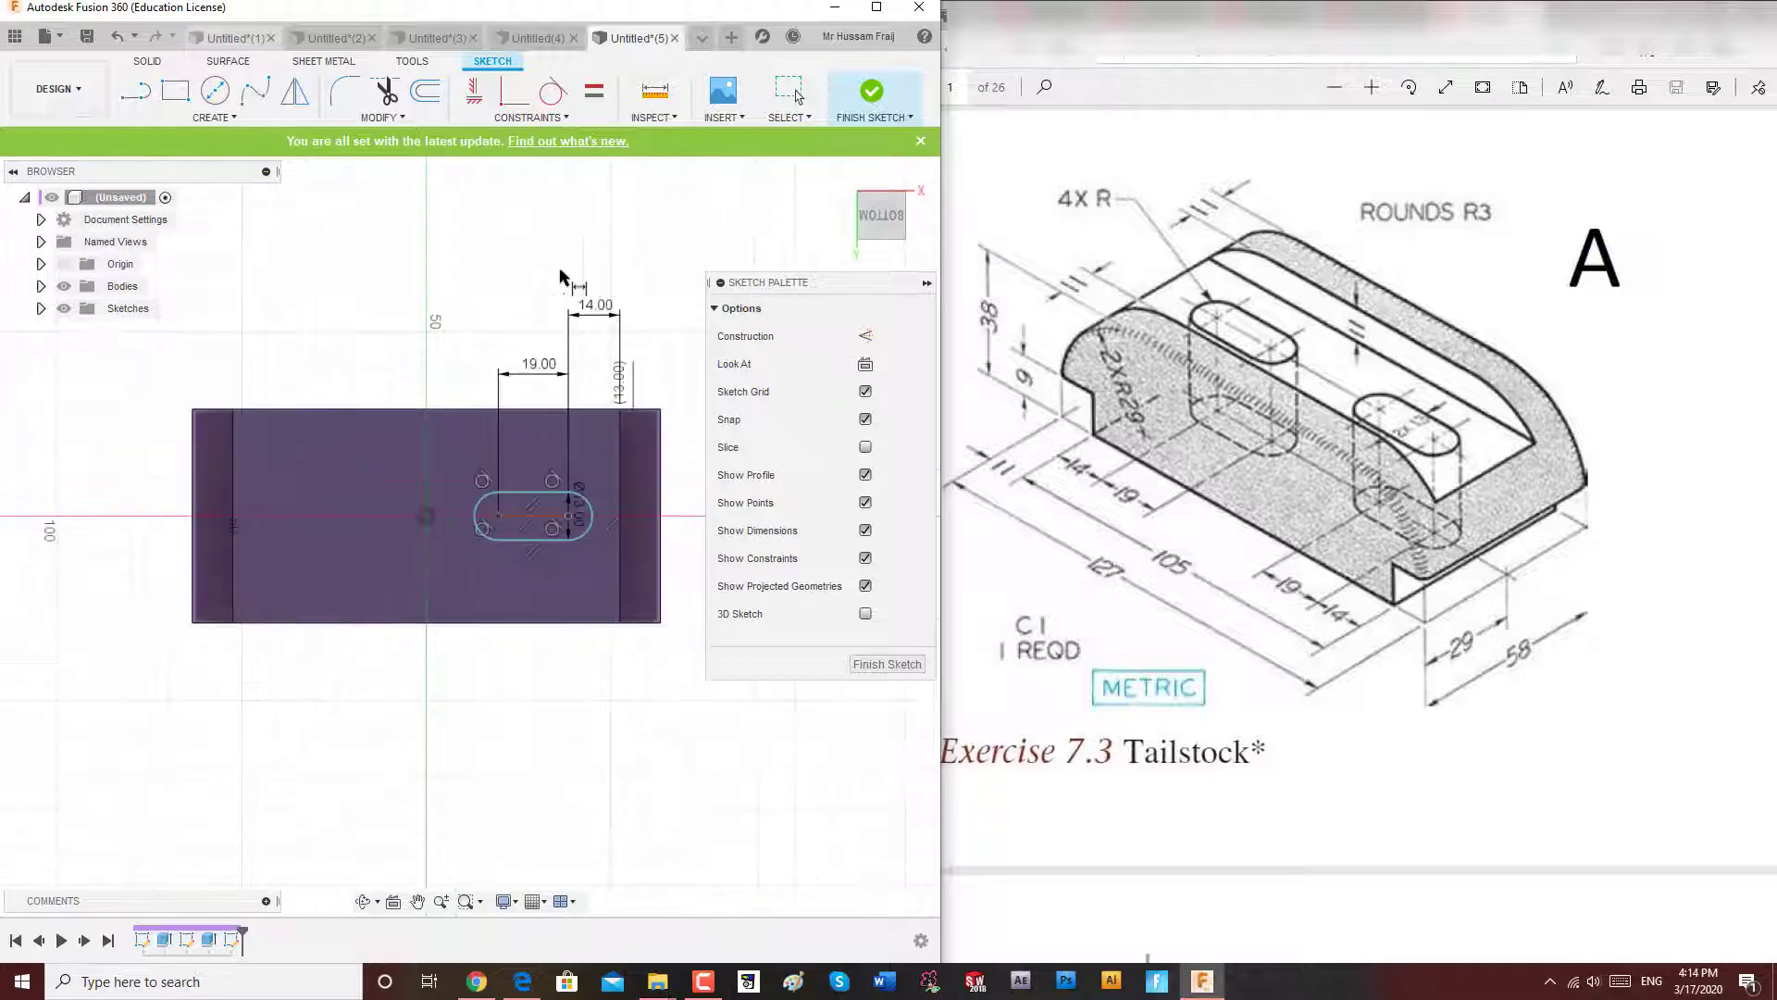
Sketch a vertical line outward from the midpoint of the body's upper long edge as a mirror line.
left_click(163, 118)
left_click(157, 141)
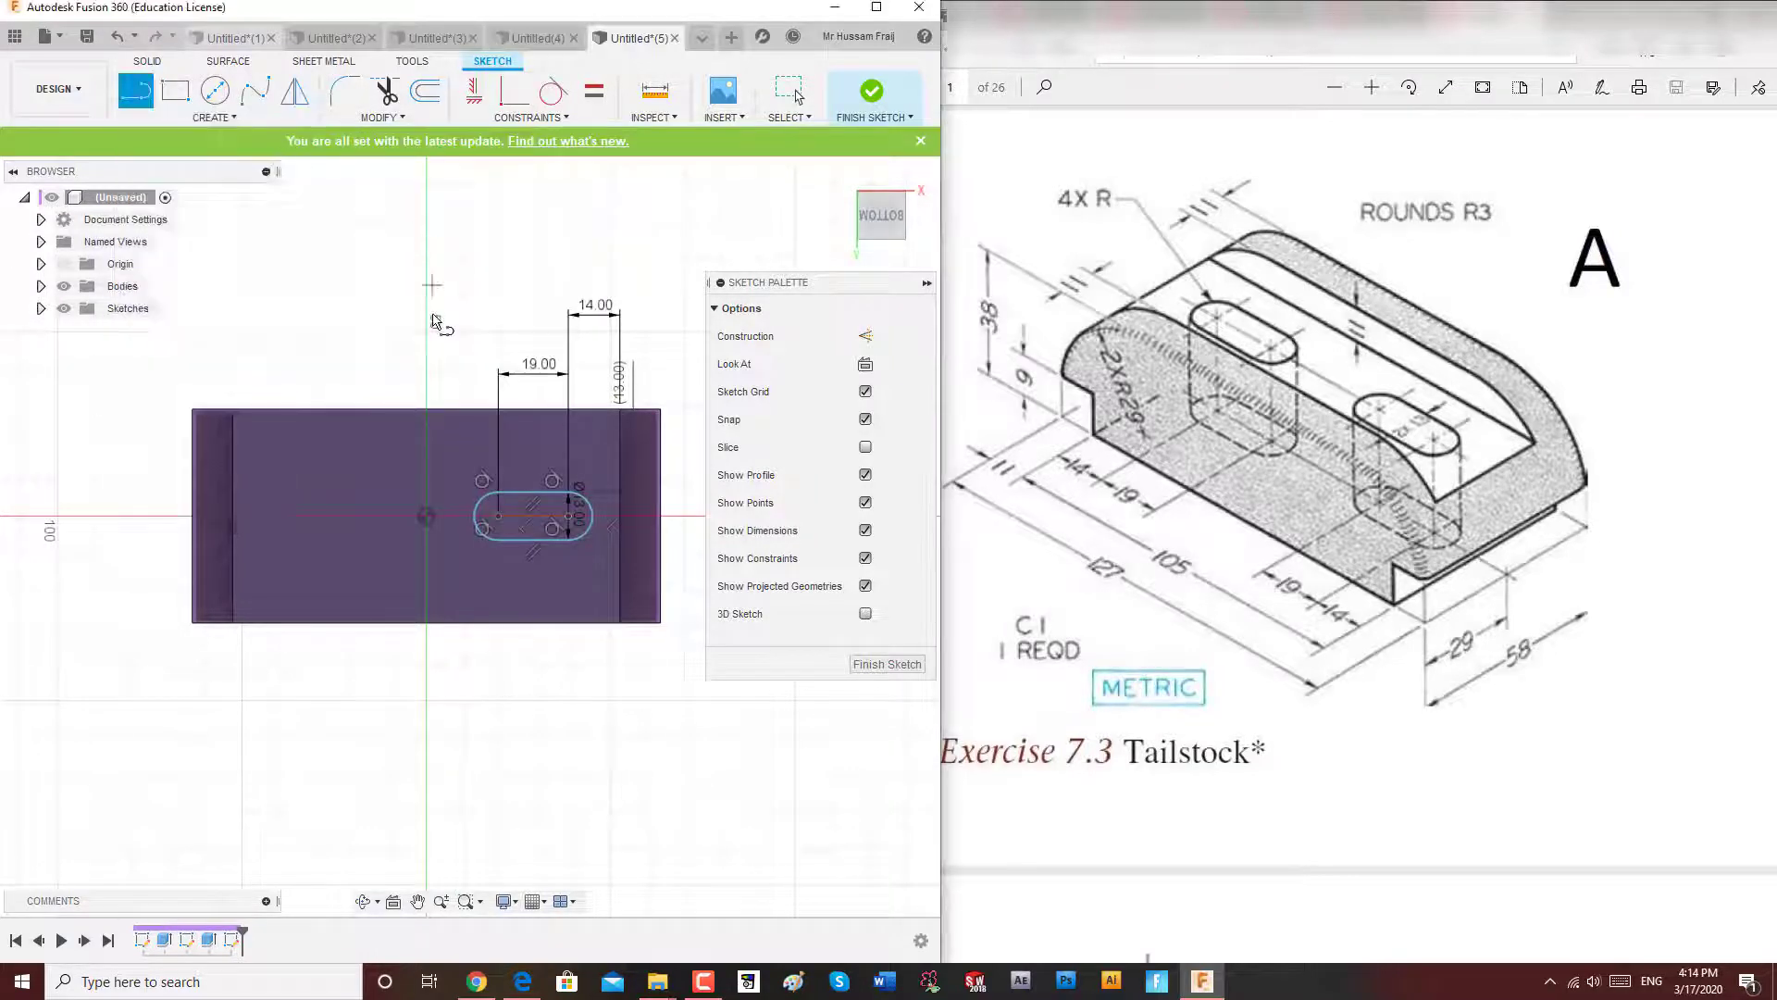
left_click(426, 409)
left_click(426, 257)
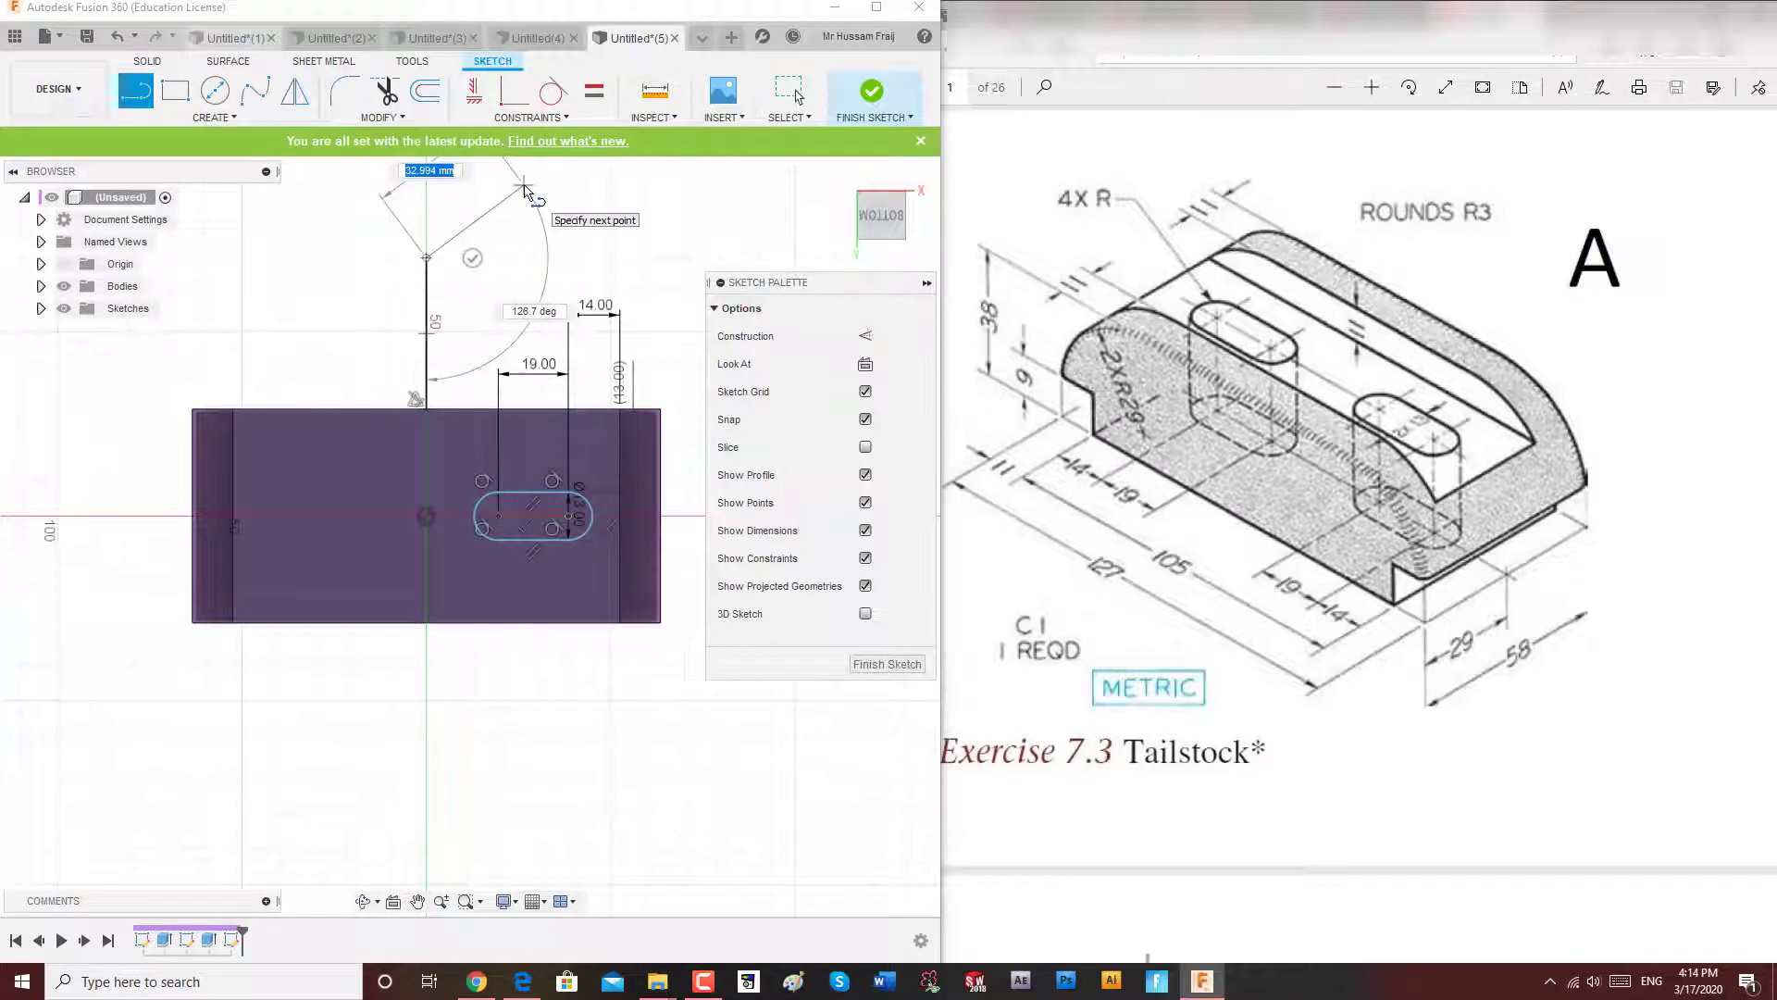
key("Escape")
Mirror the whole slot across the vertical line to create a matching slot on the other half of the face.
left_click(404, 118)
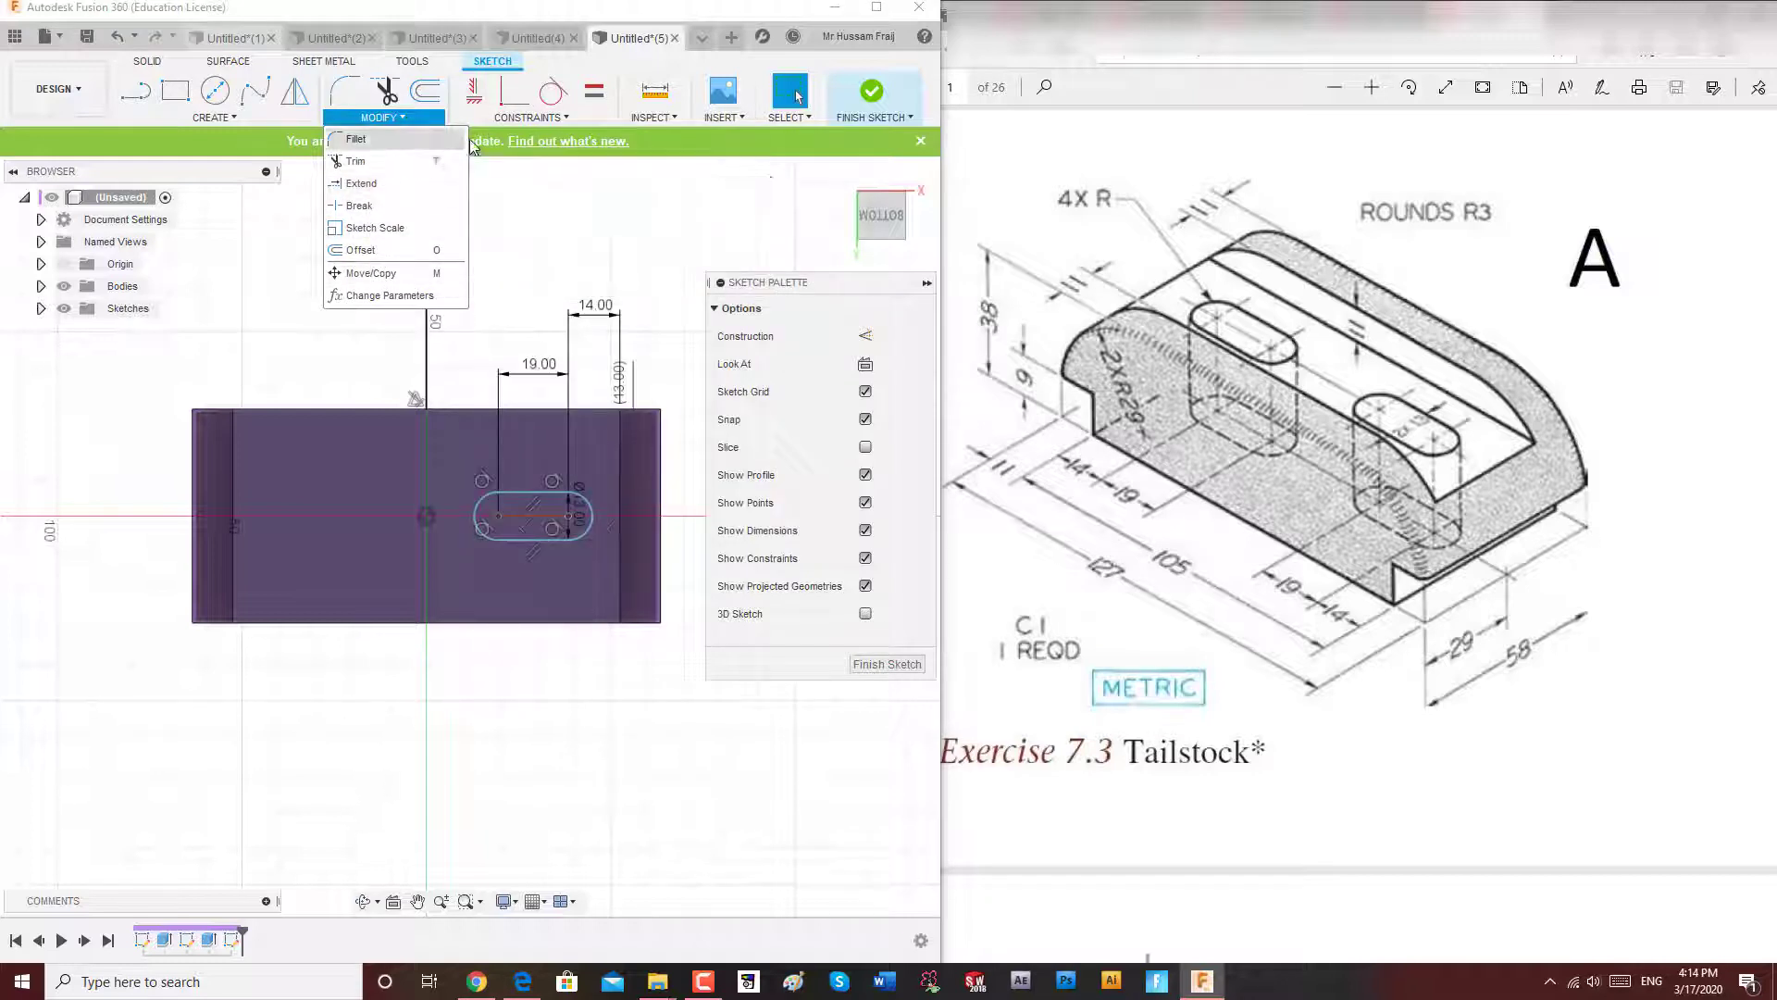
left_click(500, 119)
left_click(385, 122)
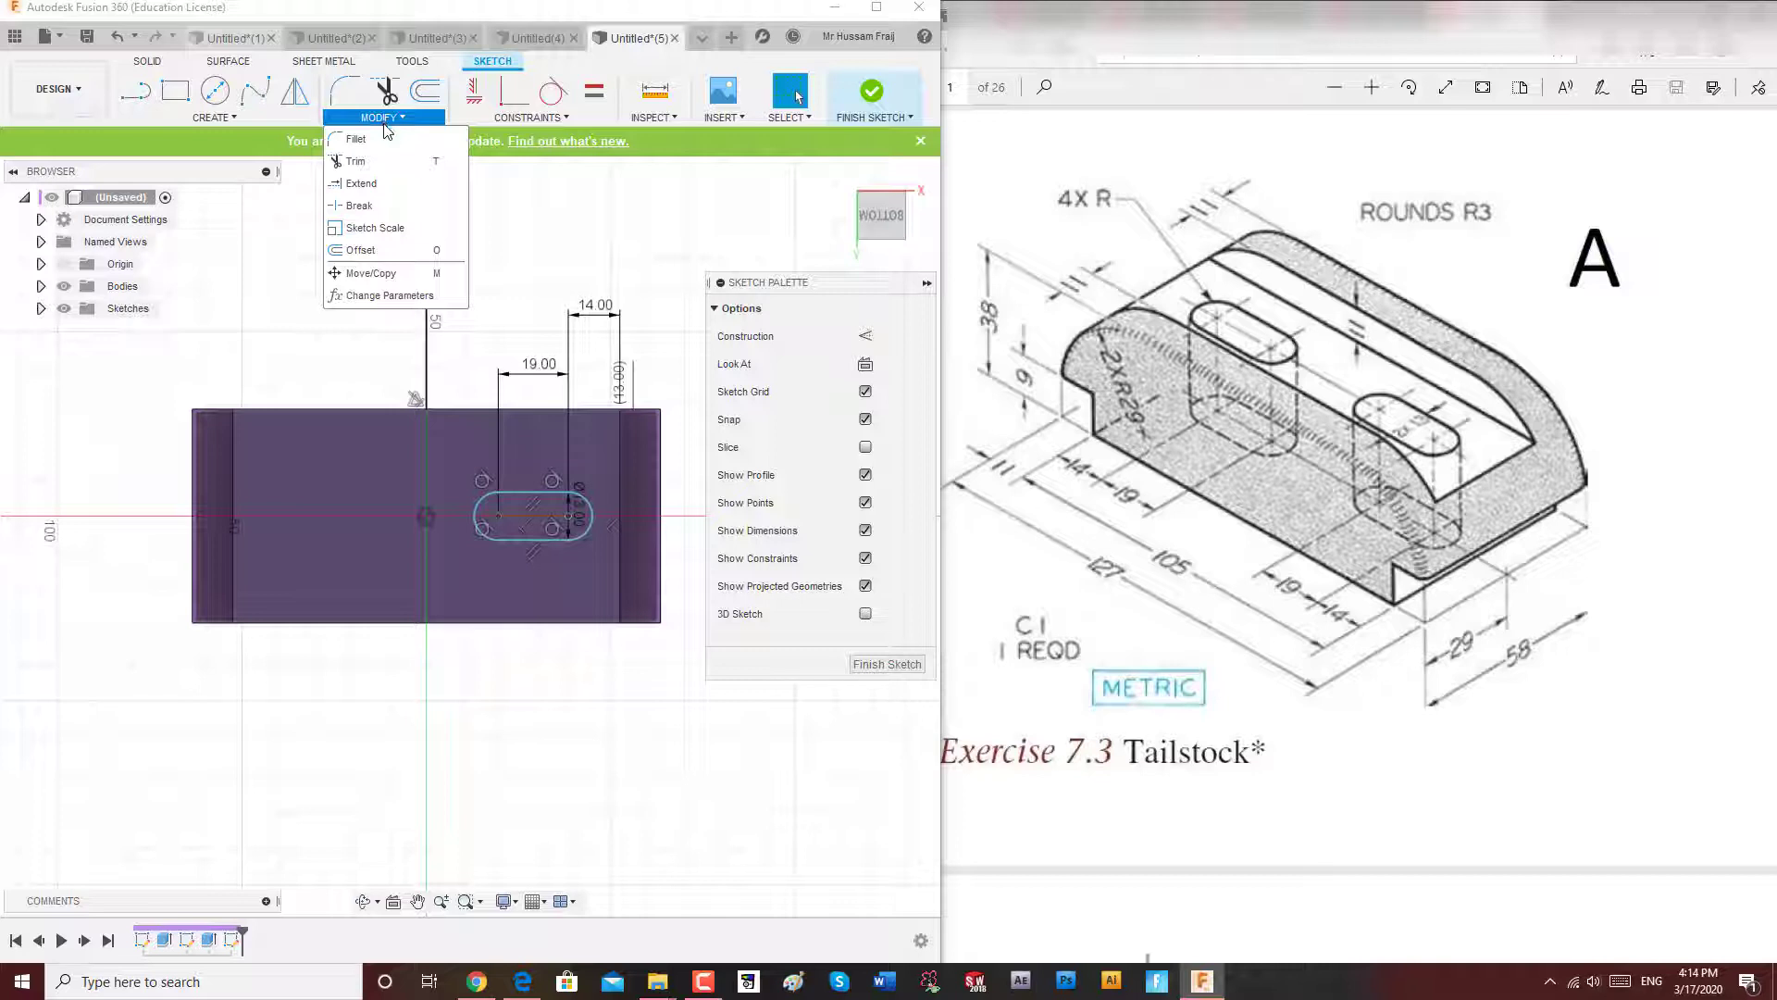
left_click(294, 96)
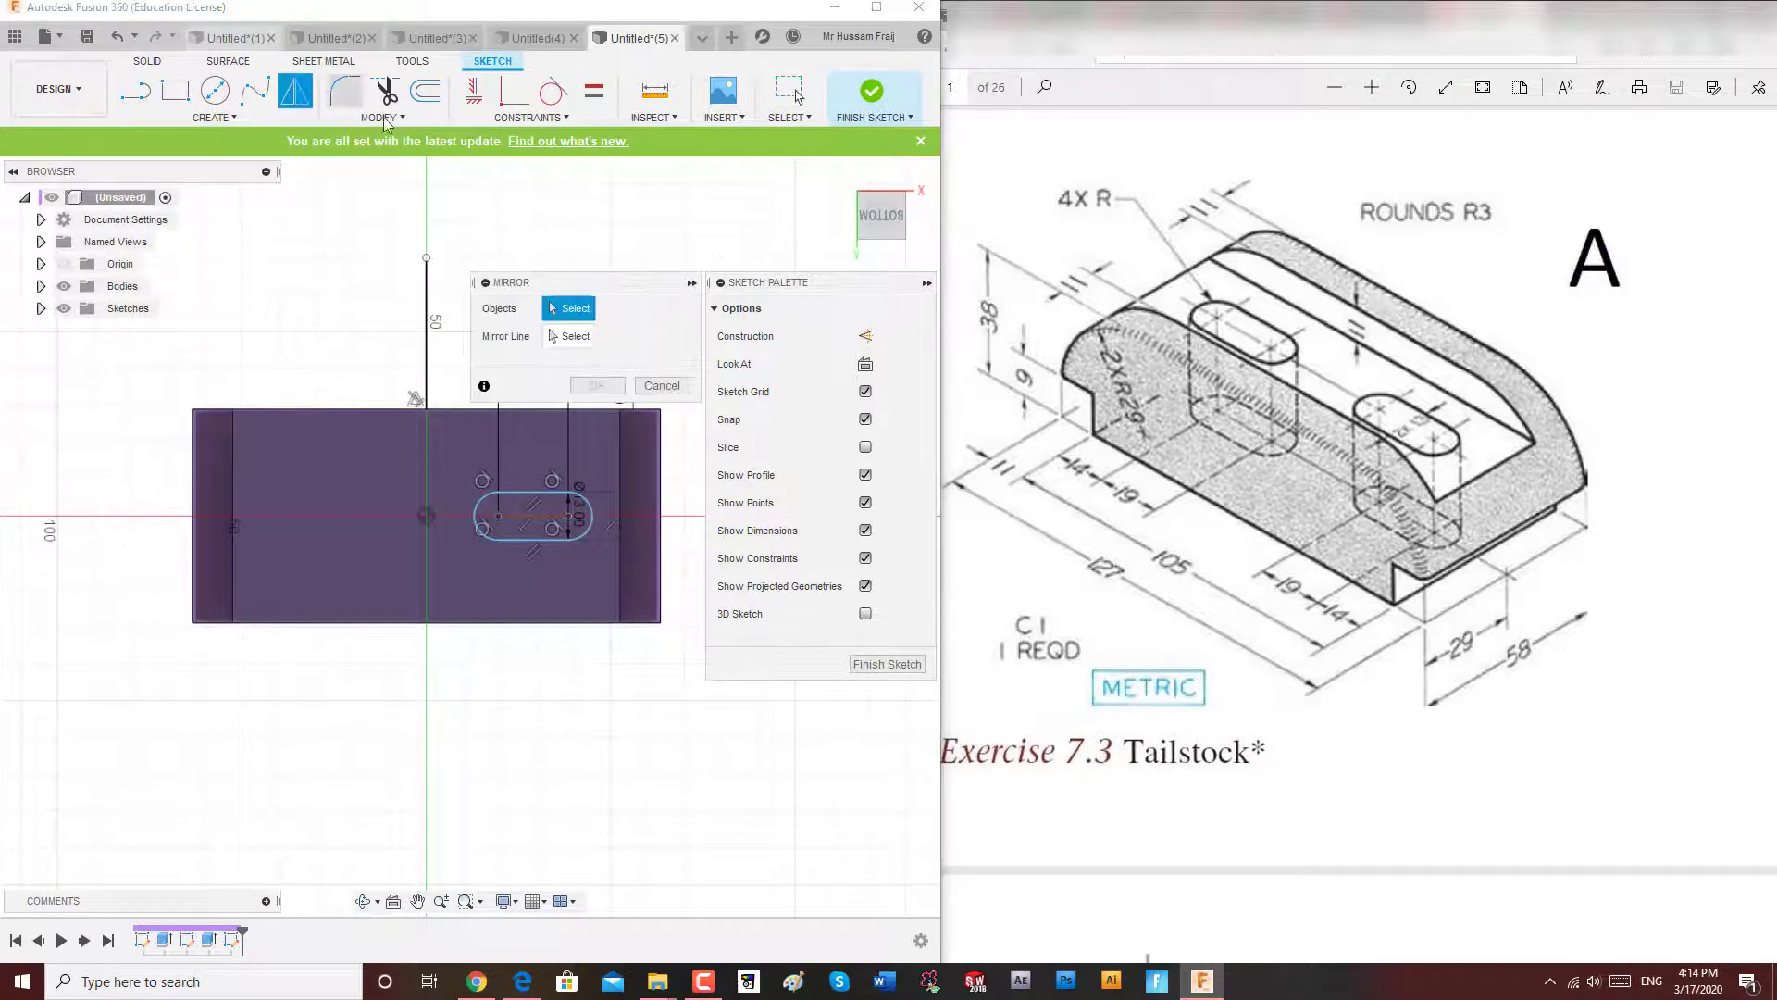
left_click_drag(589, 285, 590, 197)
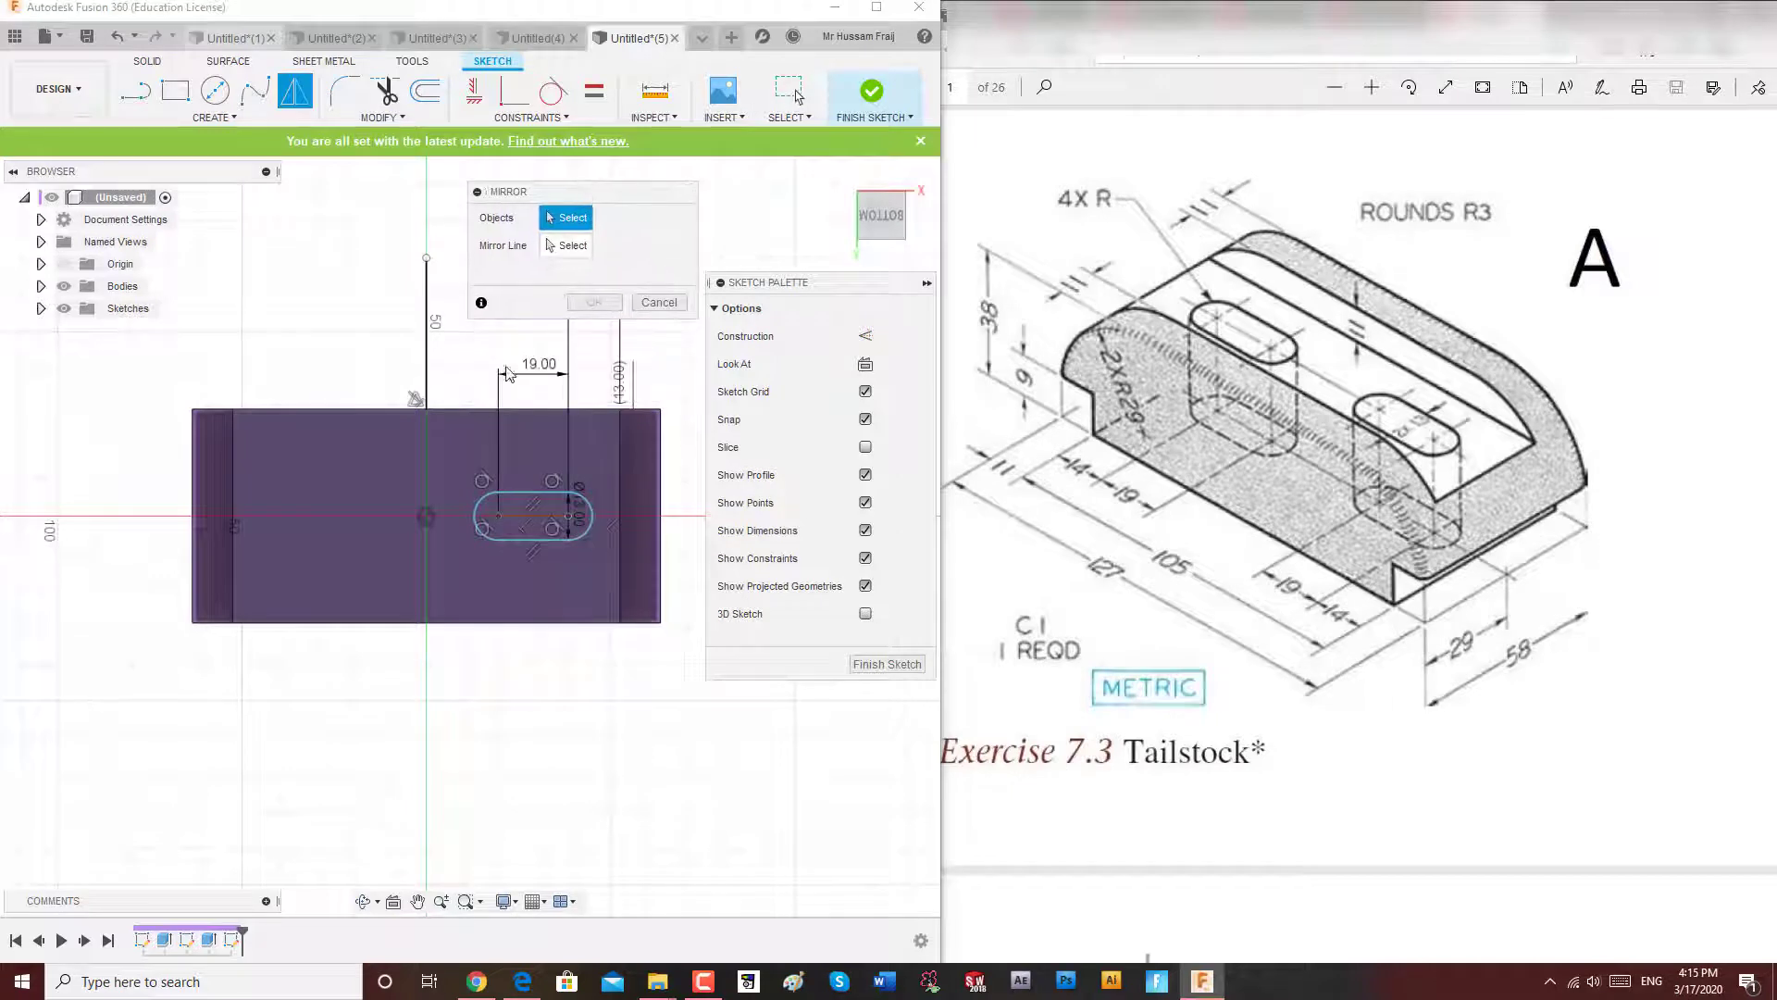
left_click_drag(459, 452, 609, 559)
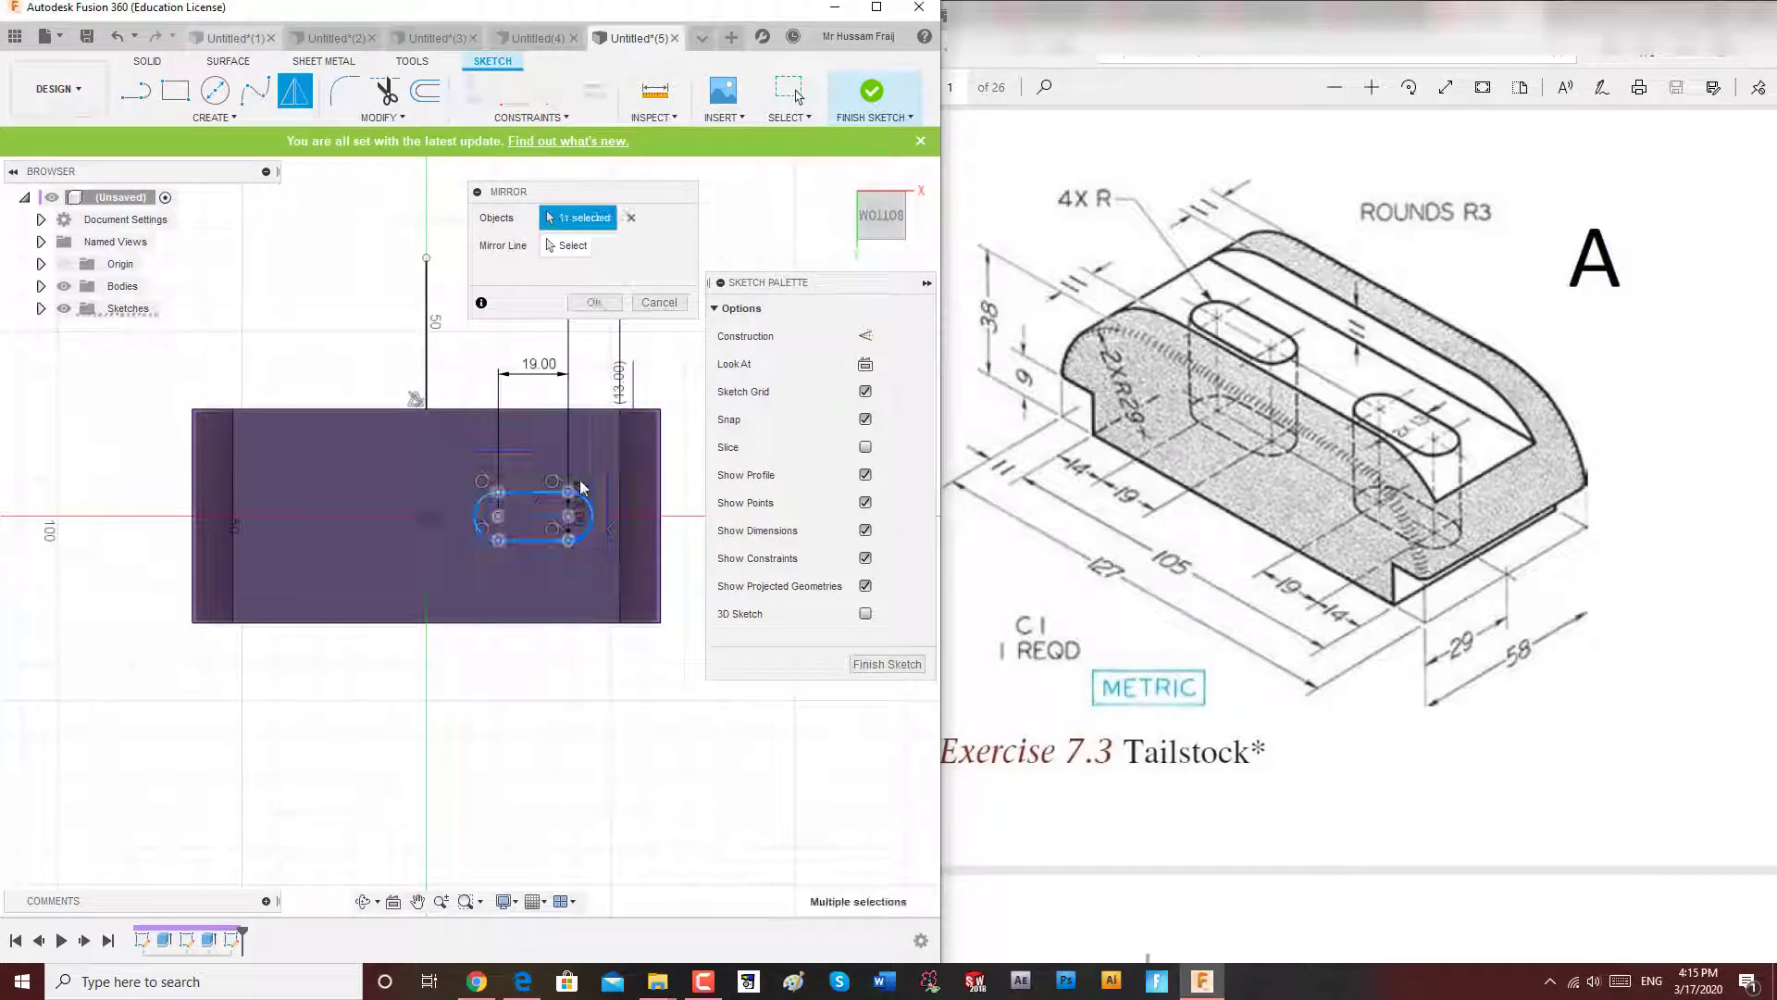
left_click(560, 245)
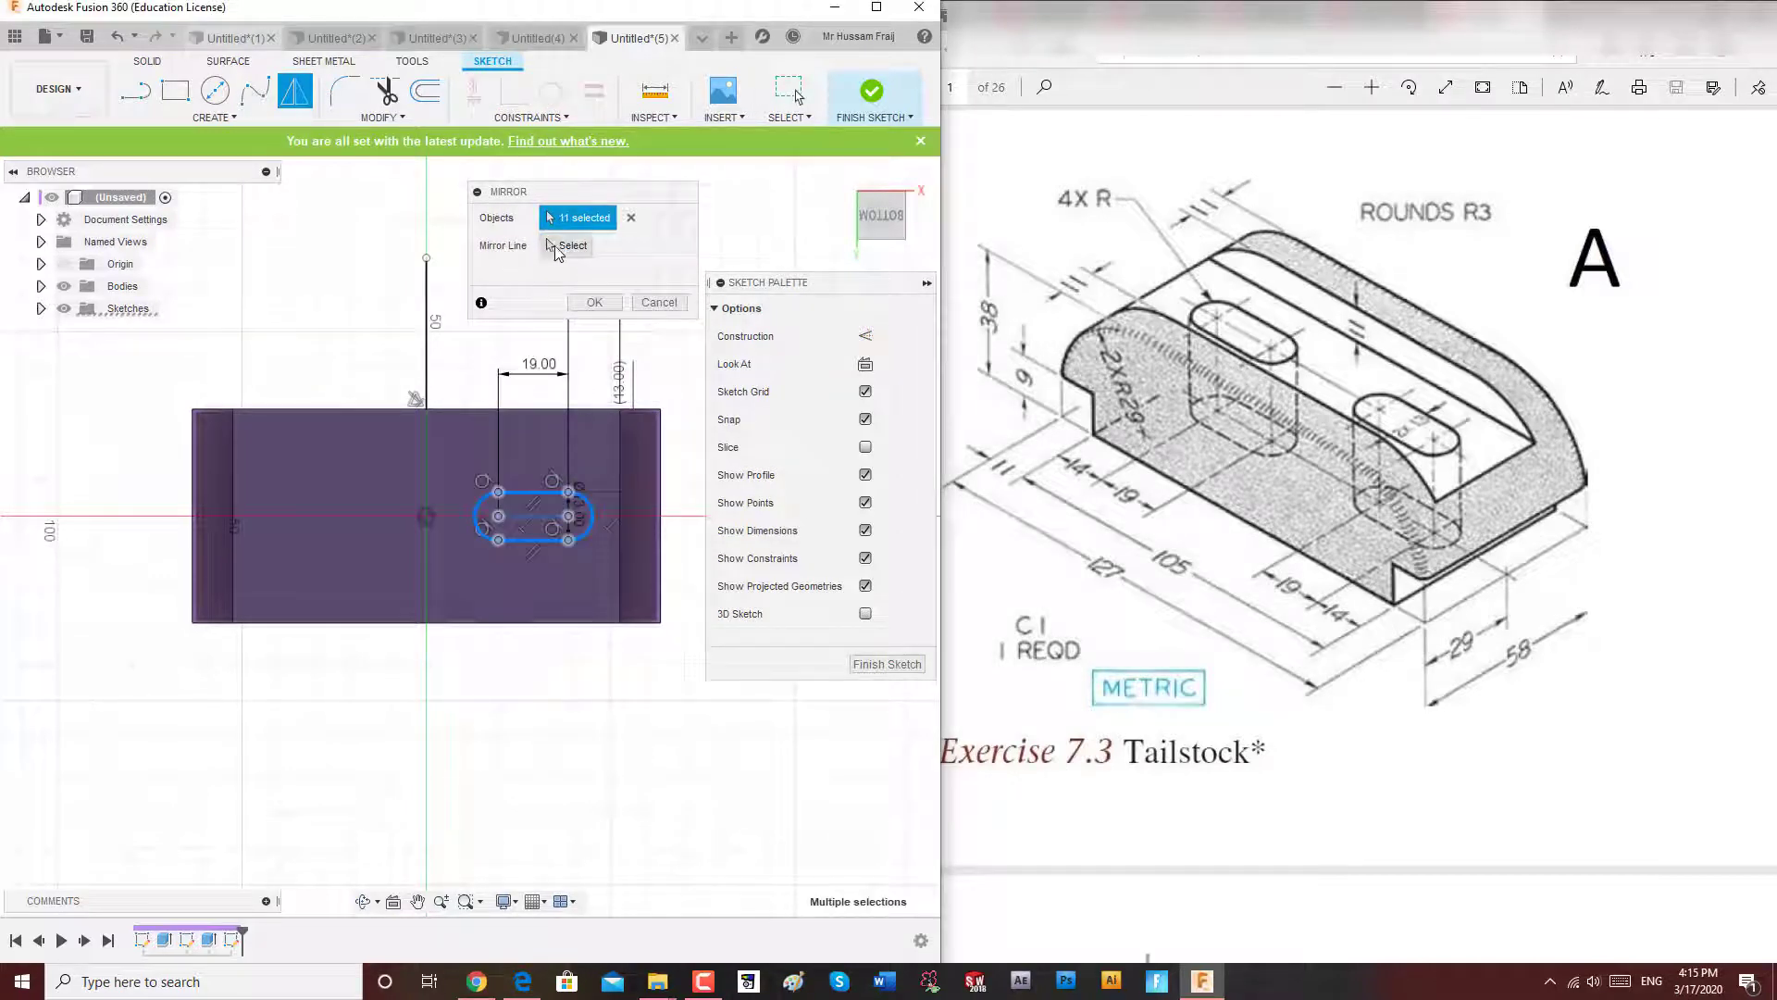
left_click(427, 308)
left_click(574, 300)
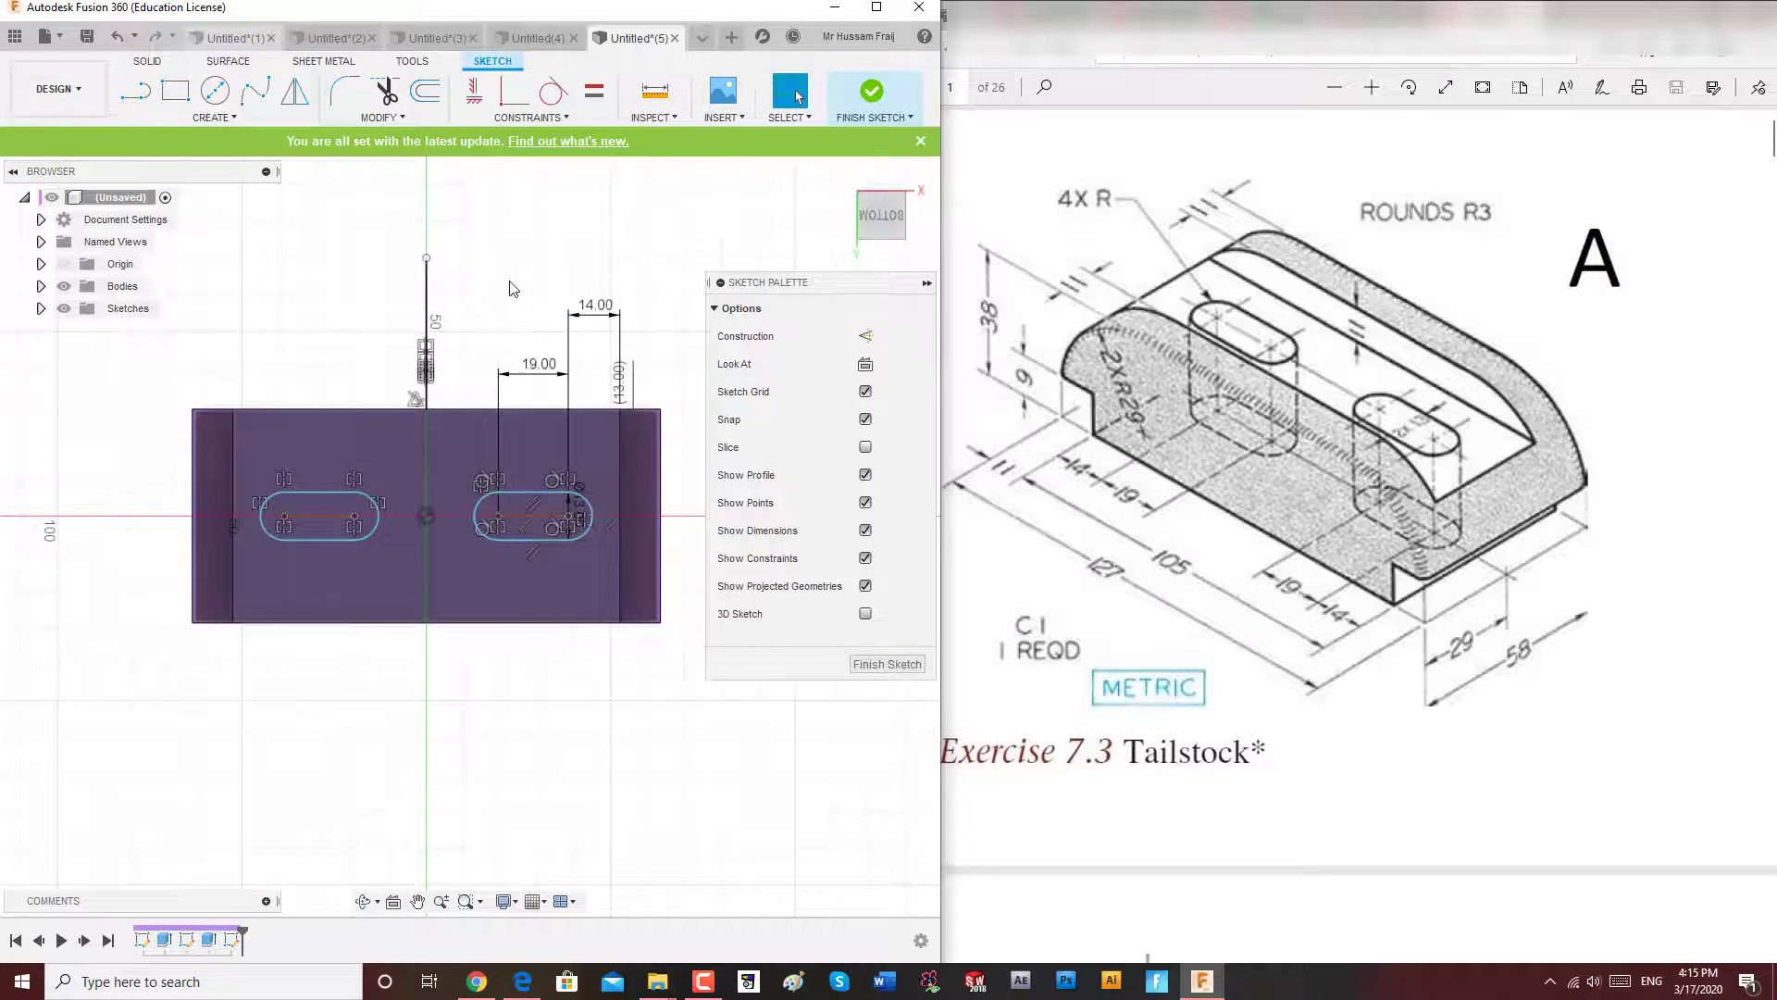
Finish the sketch and set up a one-sided Cut extrusion of both slot profiles, -90 mm through the body.
middle_click_drag(512, 290, 468, 380, "shift")
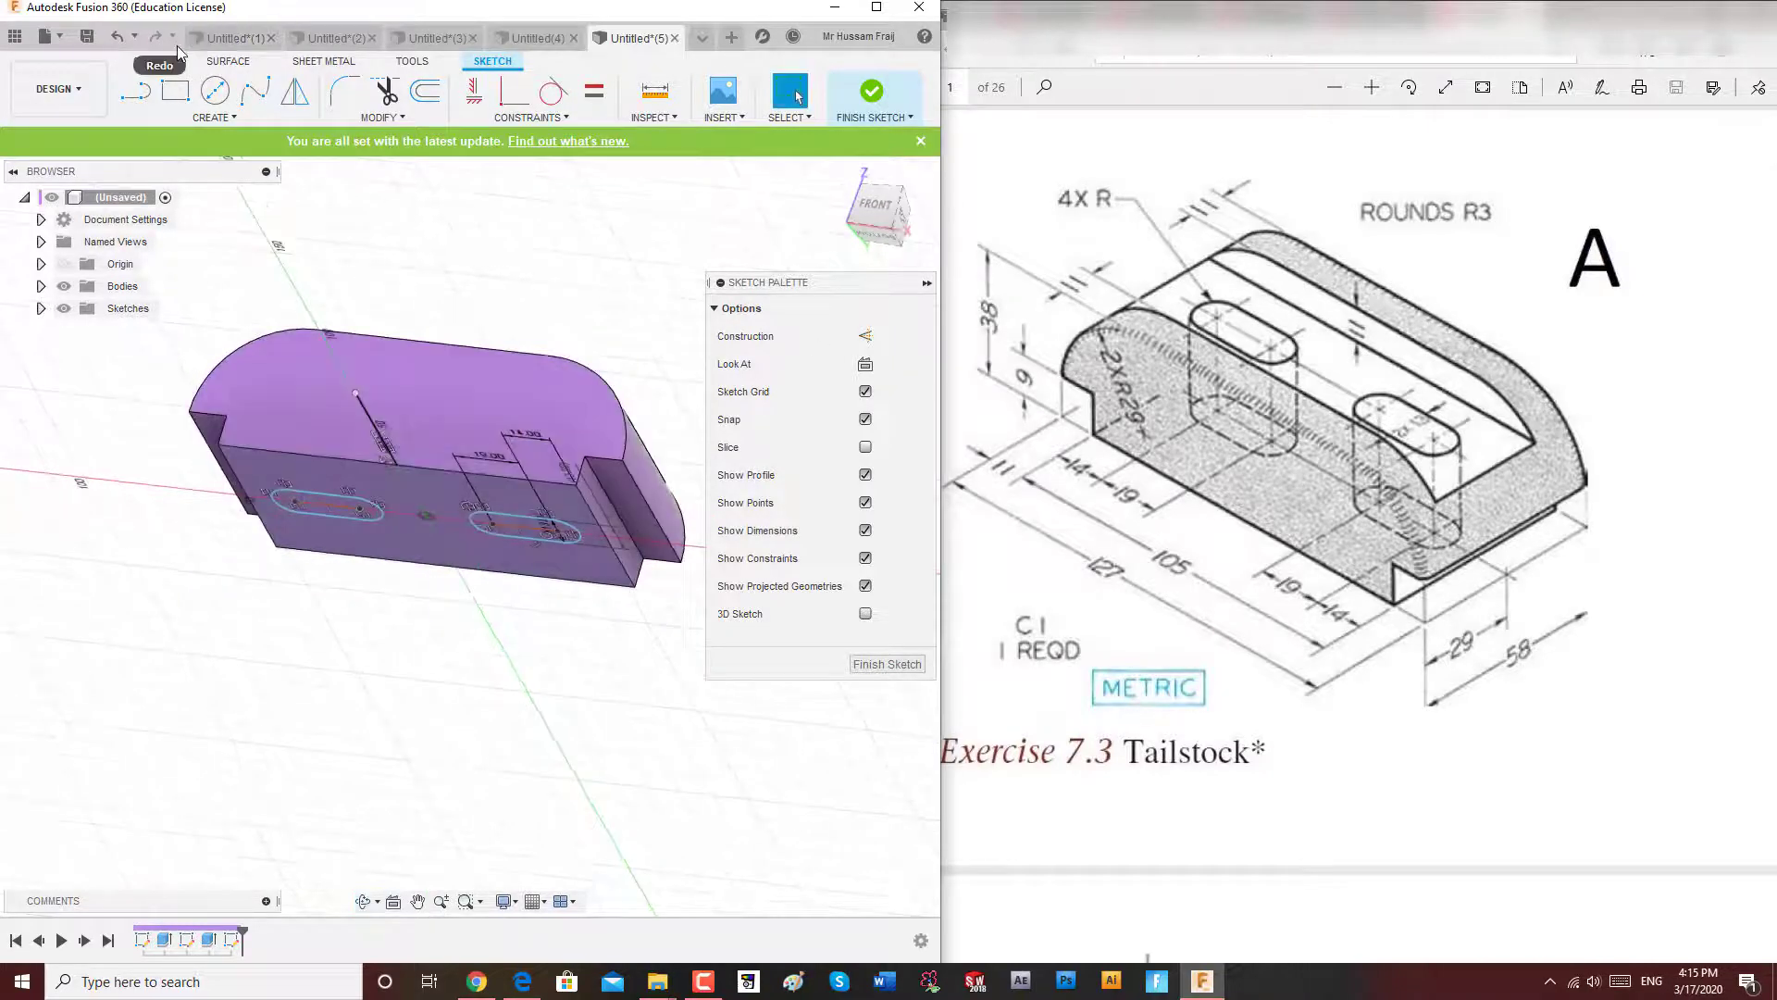
left_click(877, 97)
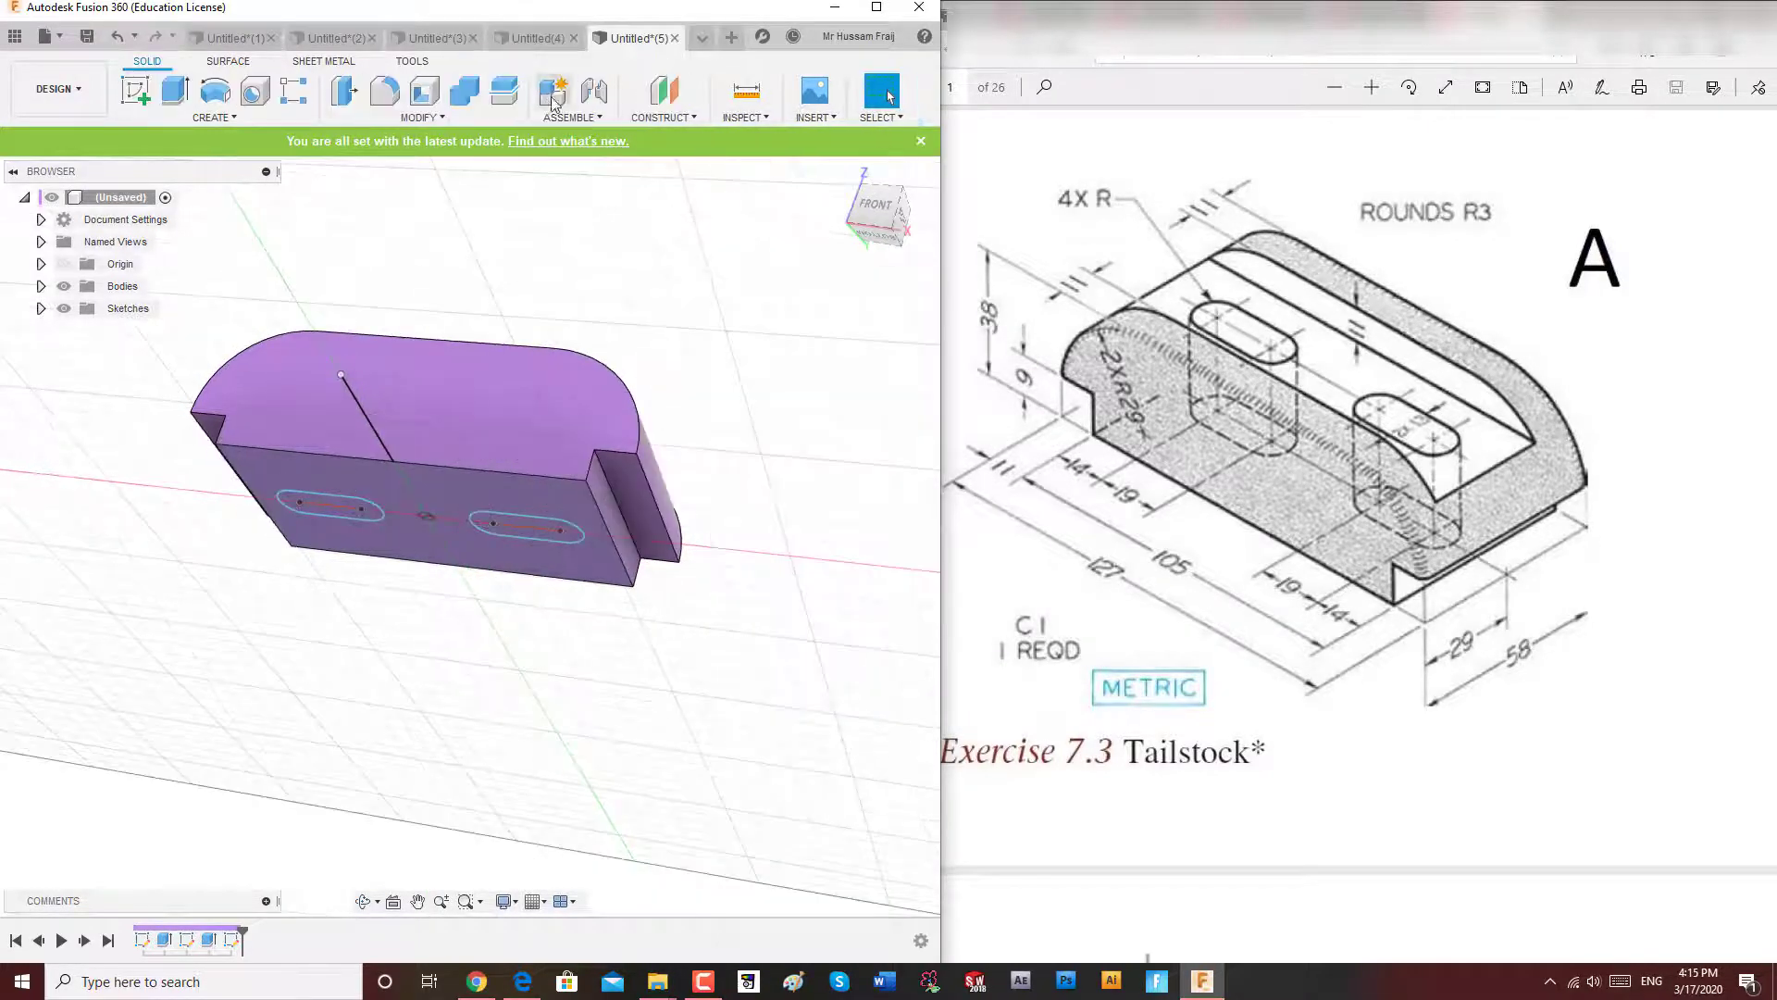
left_click(176, 93)
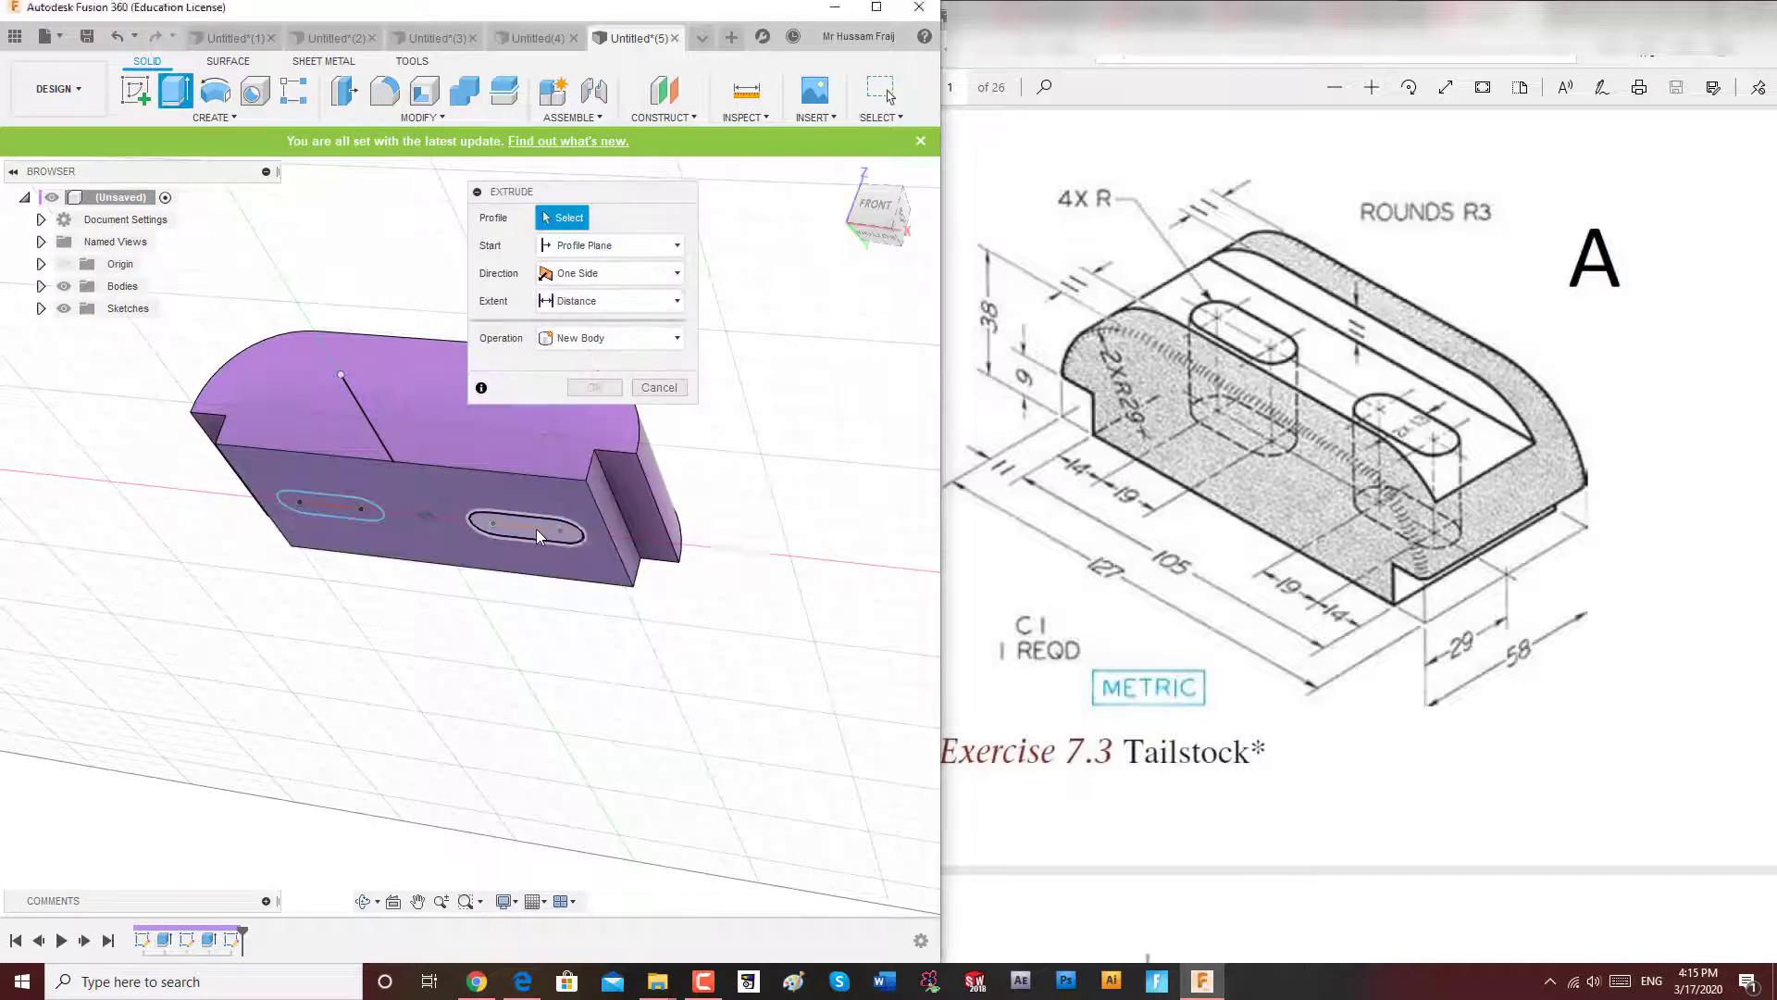
left_click(491, 529)
left_click(321, 511)
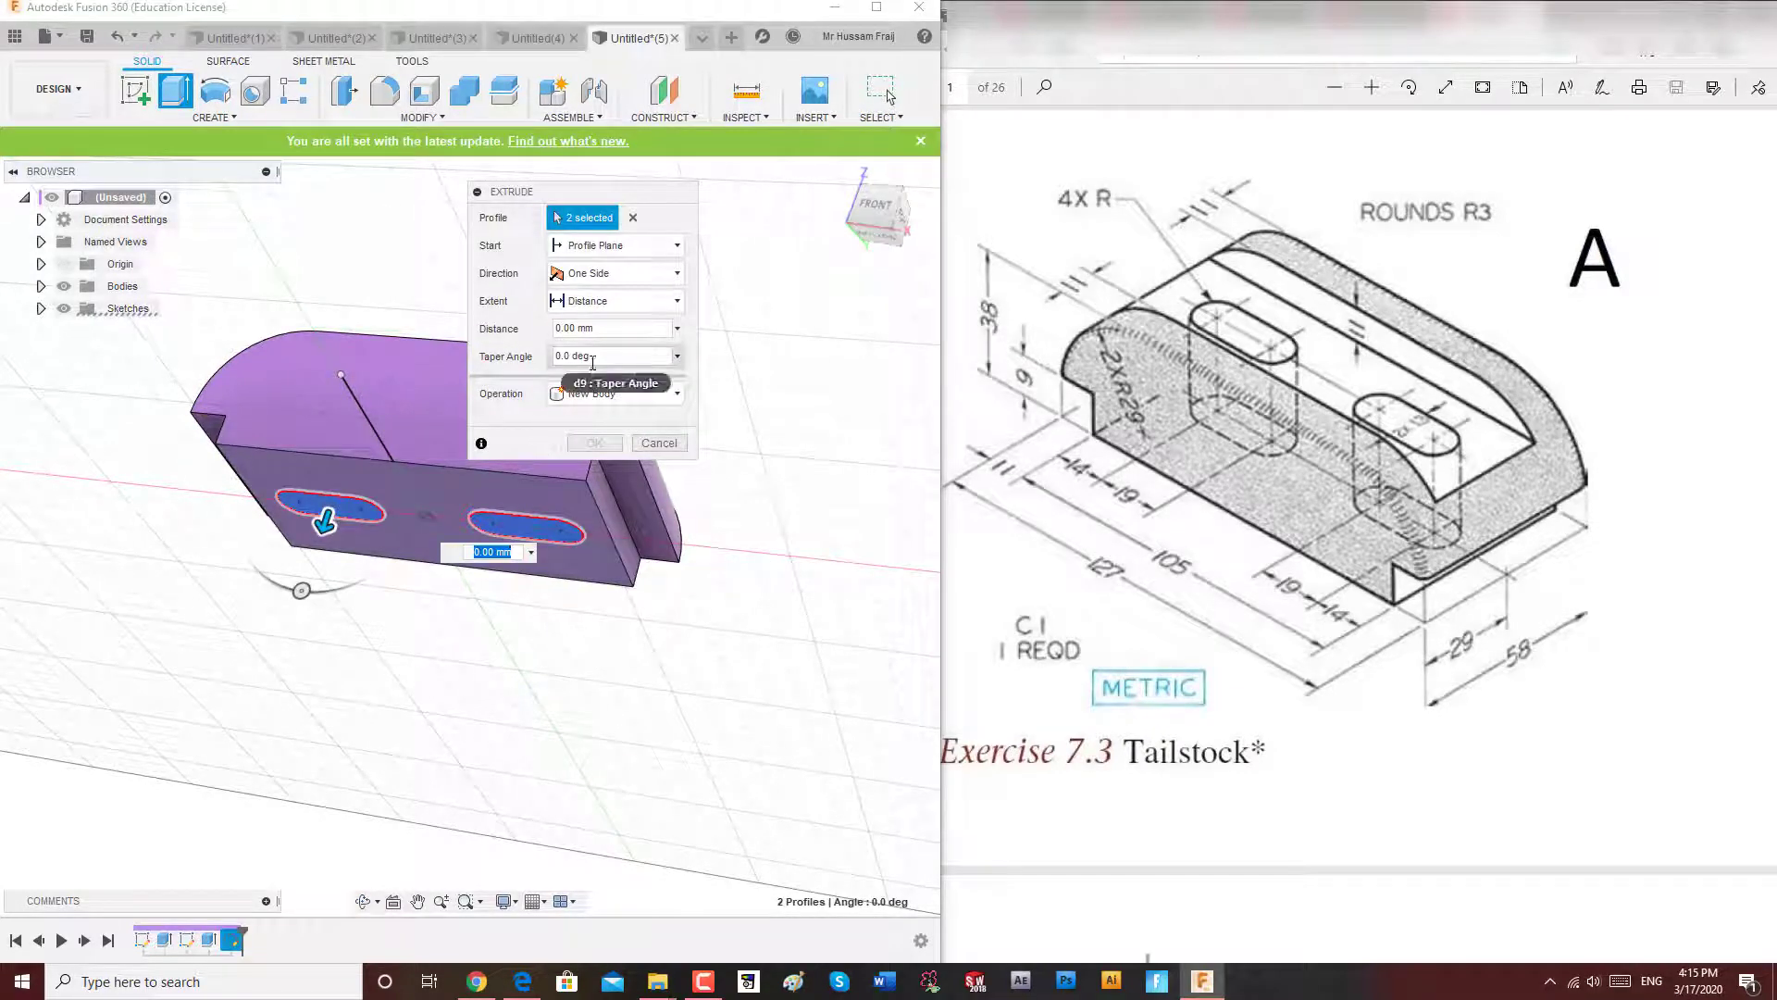
left_click(619, 395)
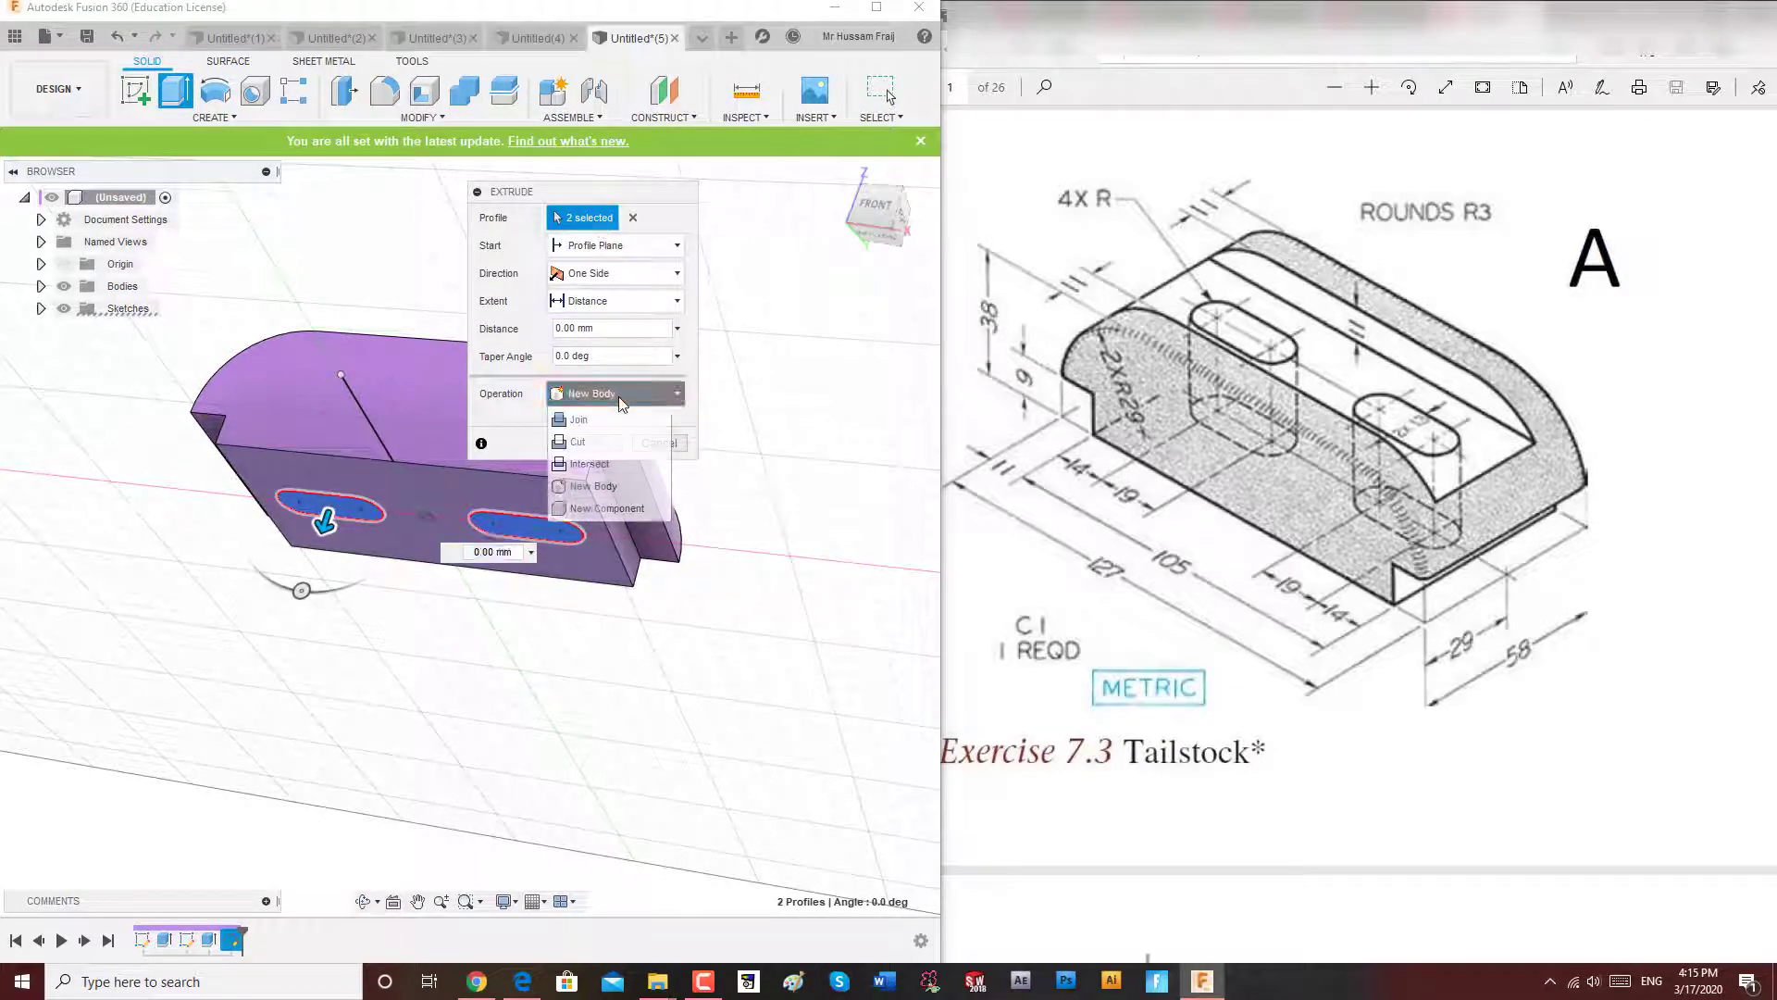
left_click(593, 443)
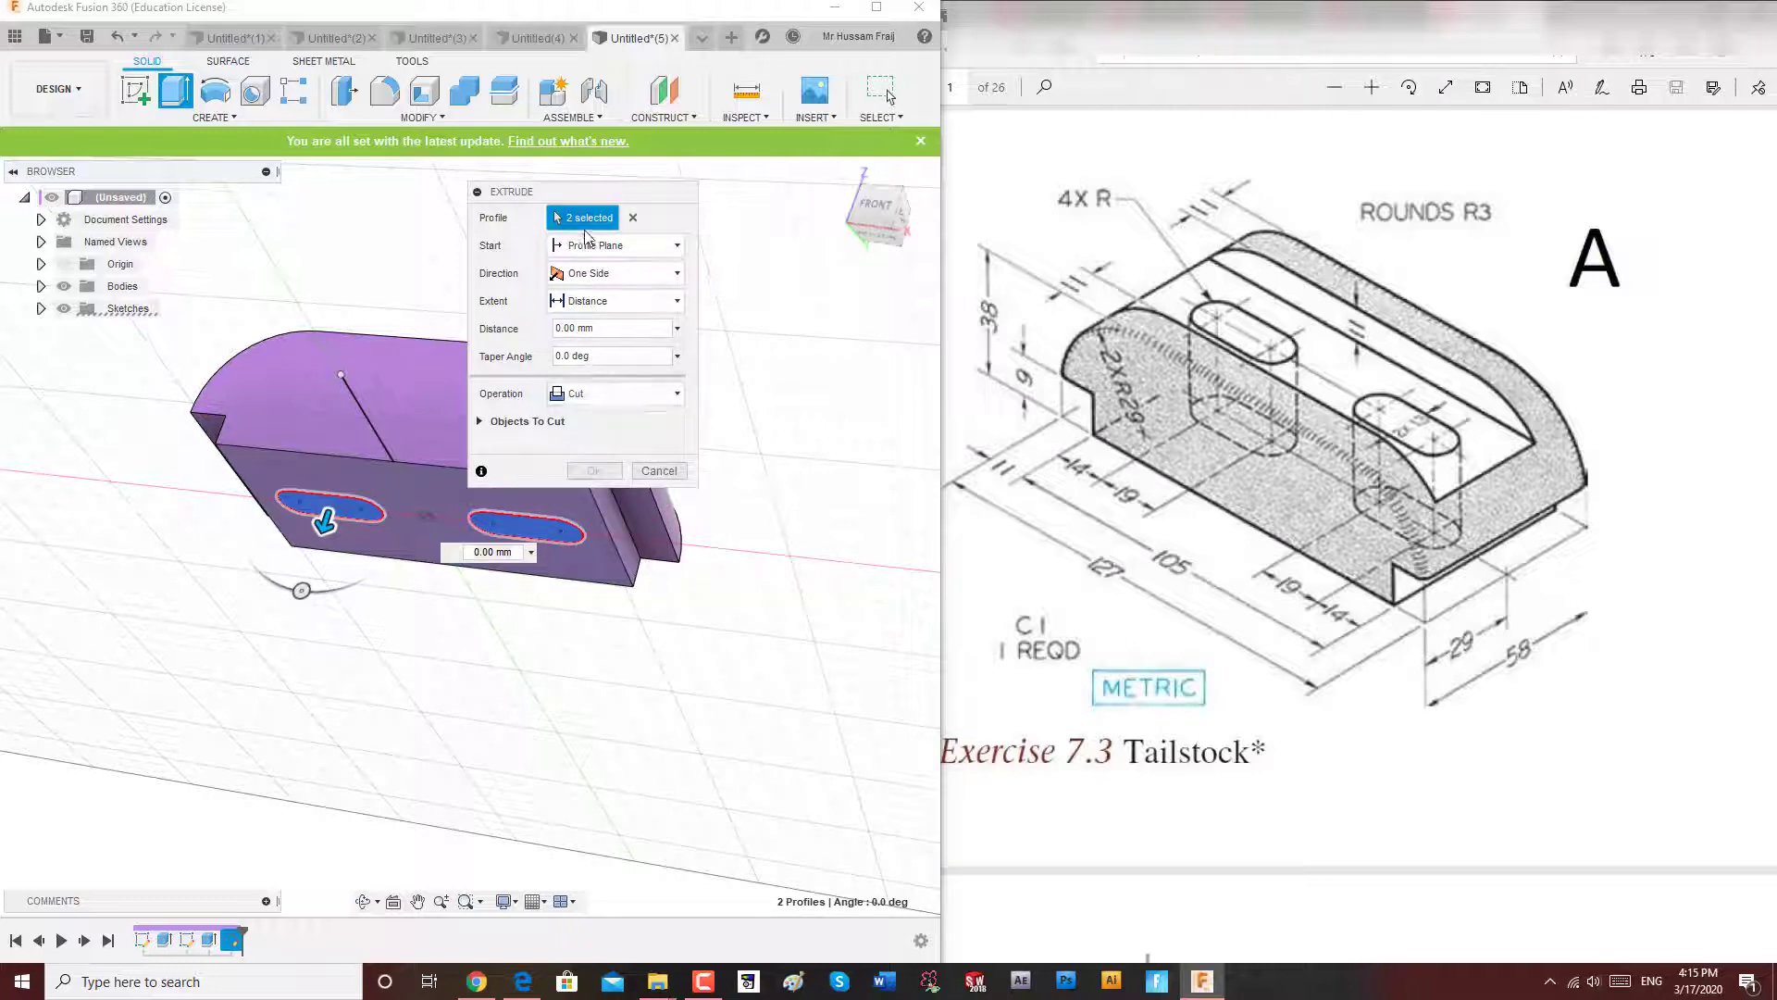
left_click(585, 275)
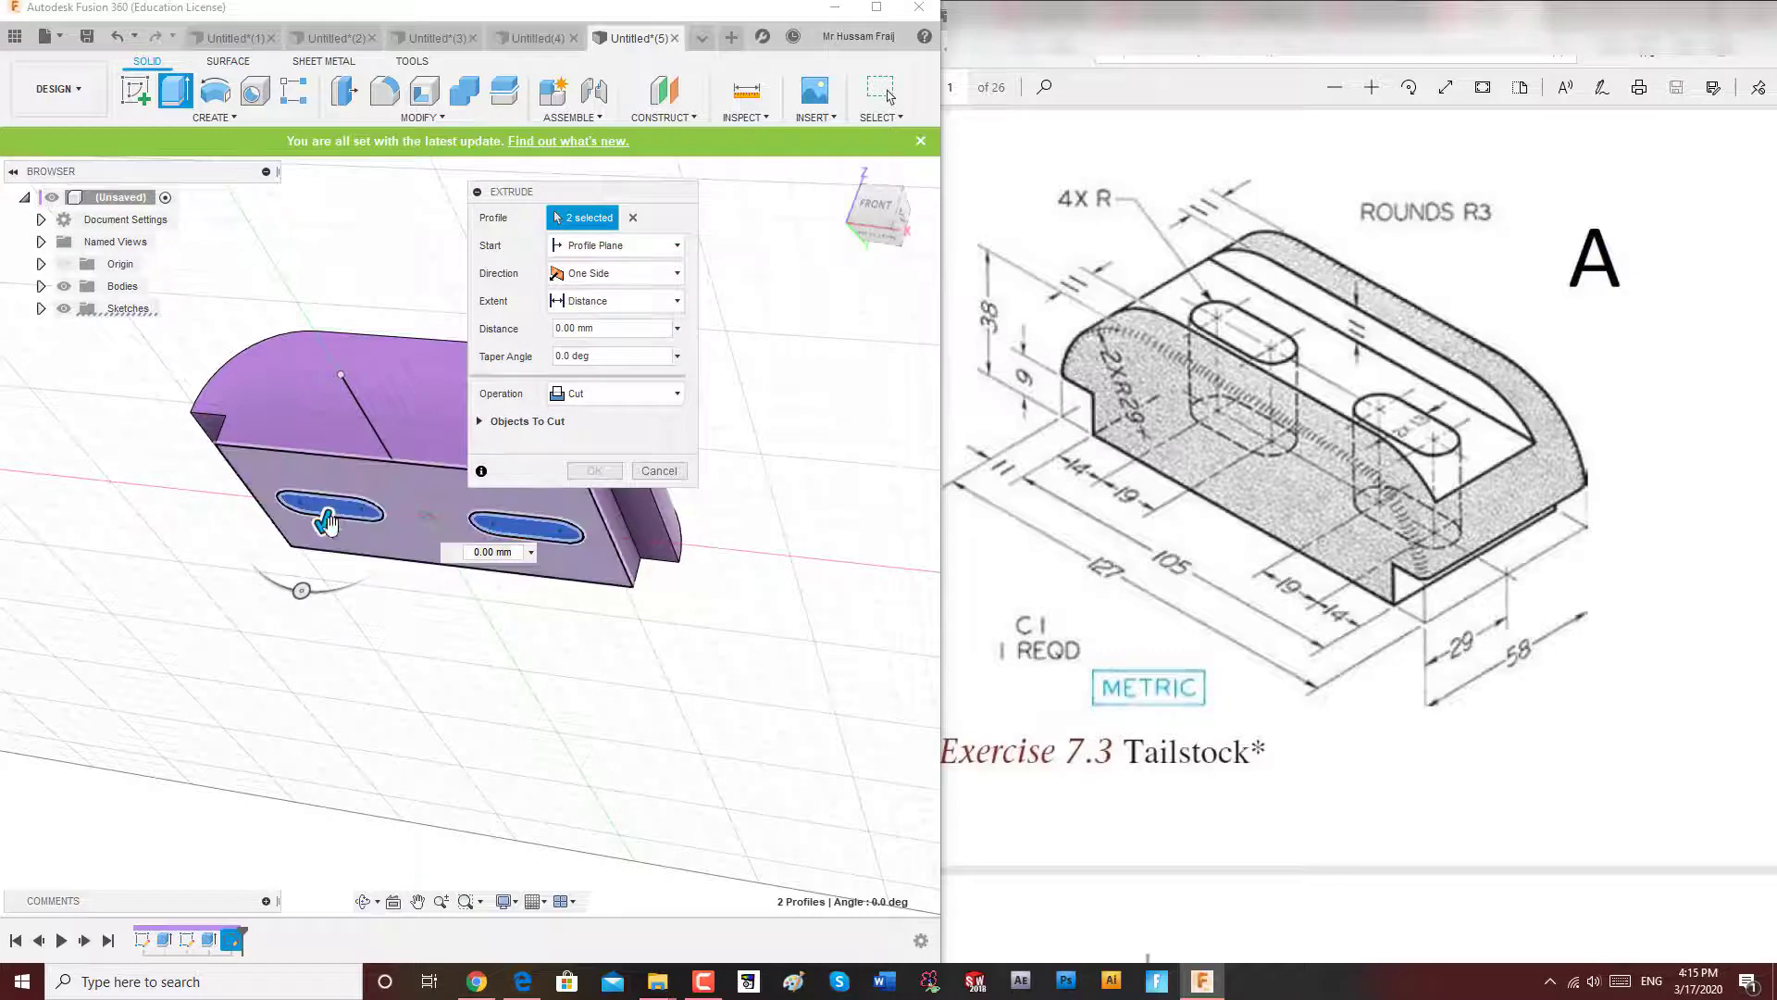
left_click_drag(324, 522, 435, 278)
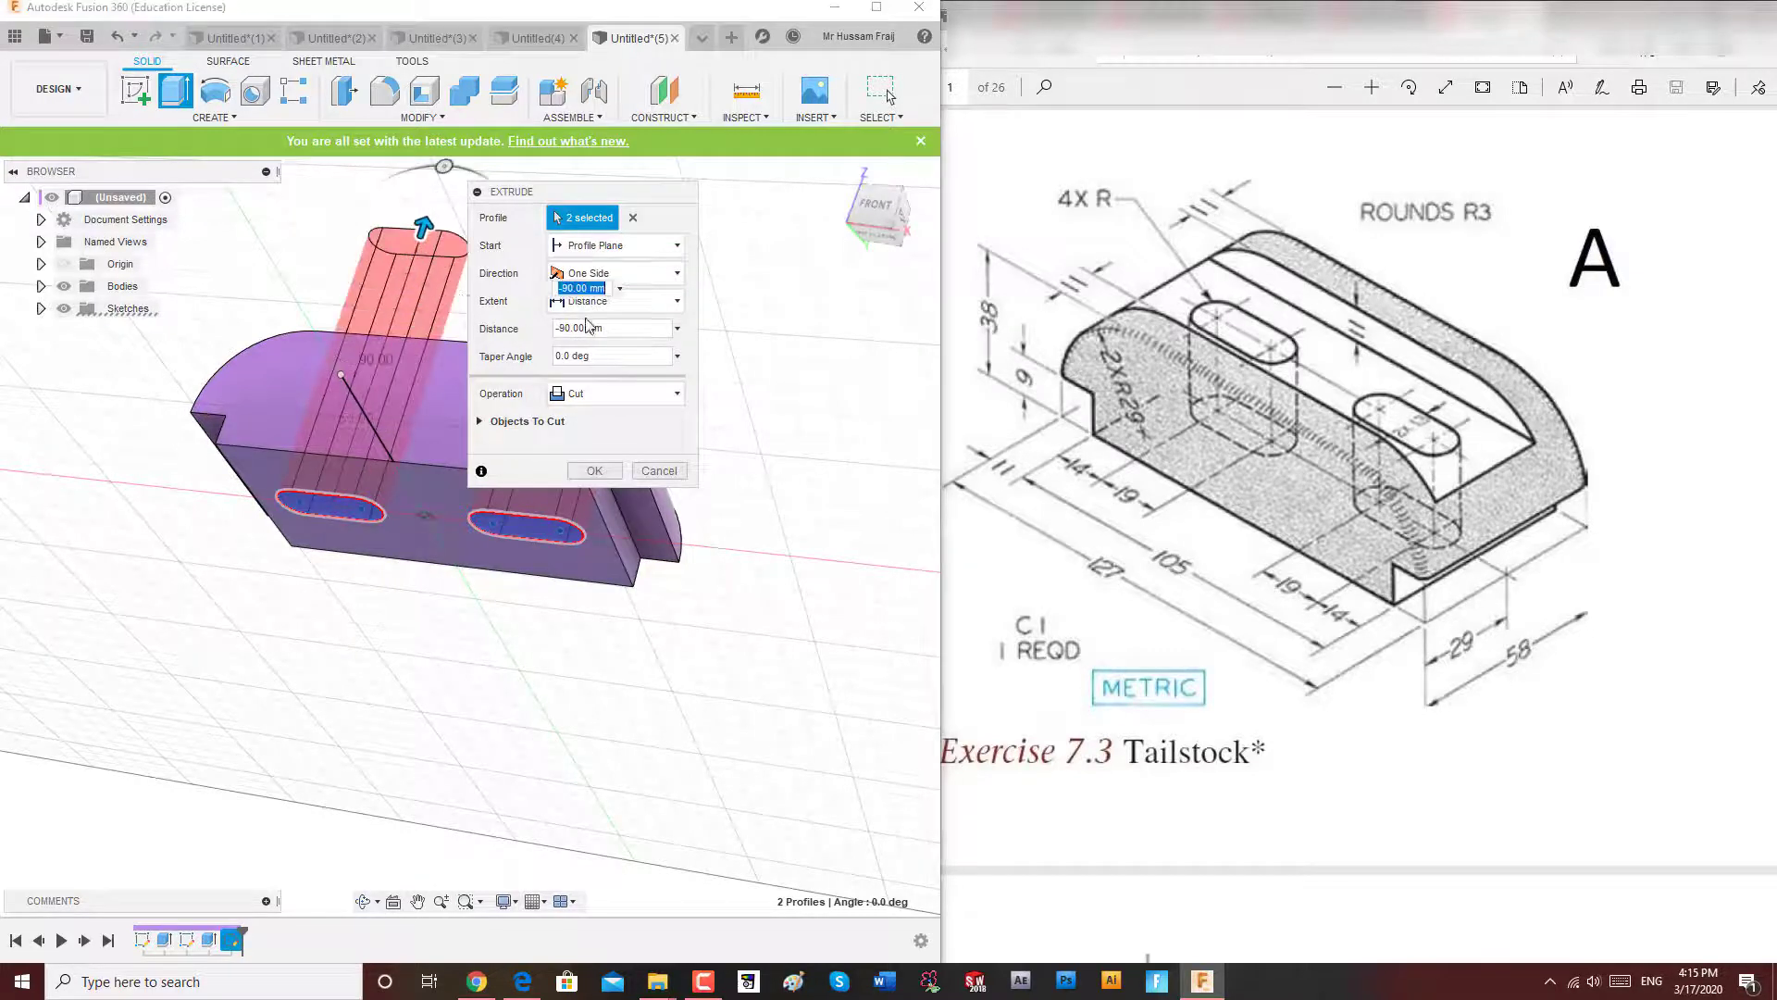
Change the slot cut's extent to All and complete the cut of both slots through the body.
left_click(678, 329)
left_click(678, 328)
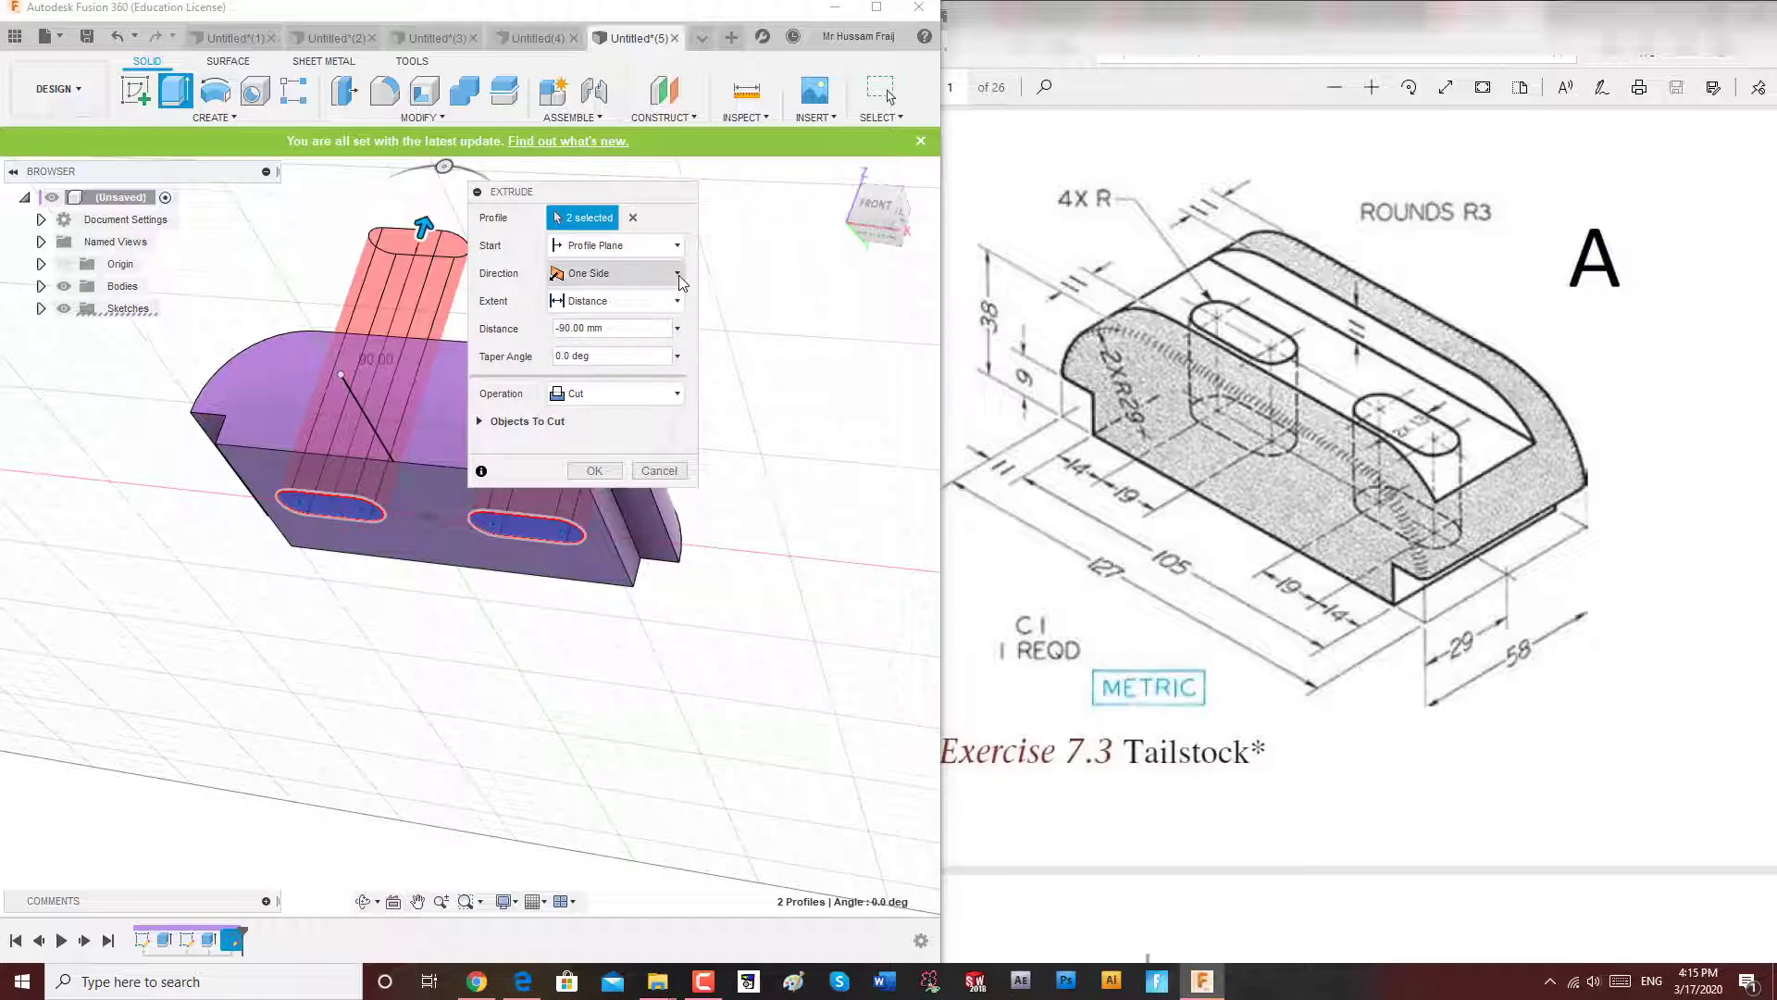
left_click(677, 300)
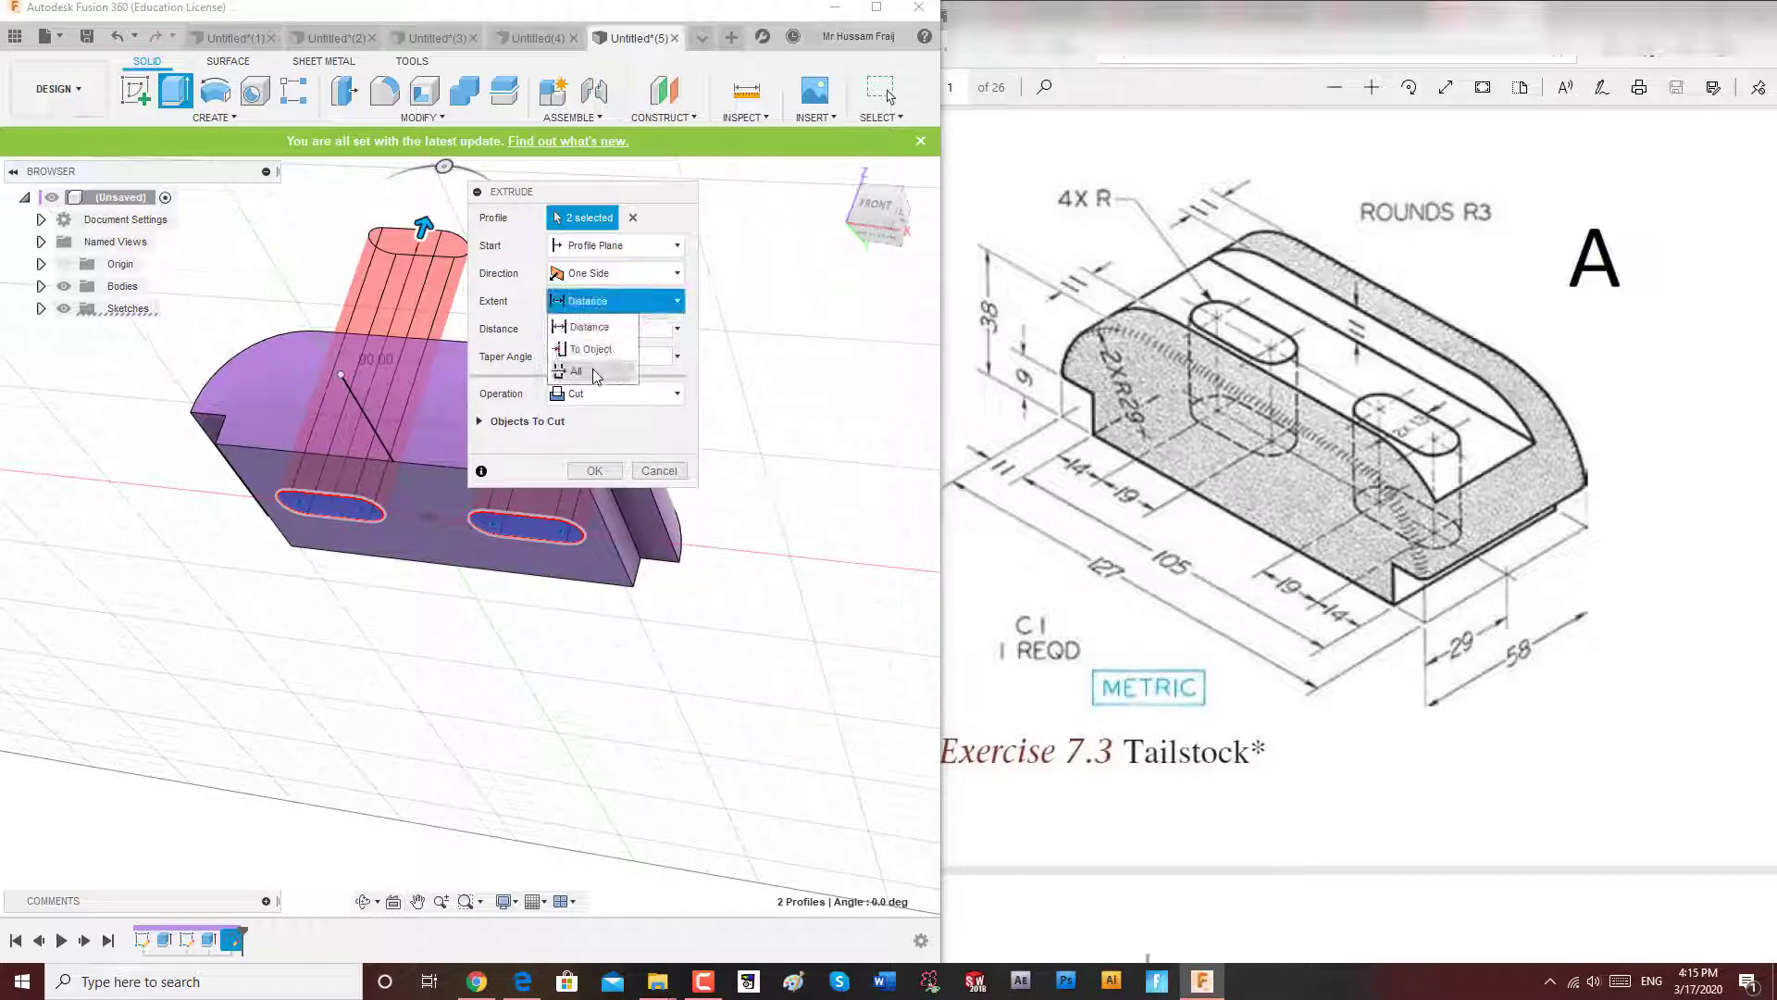
left_click(597, 374)
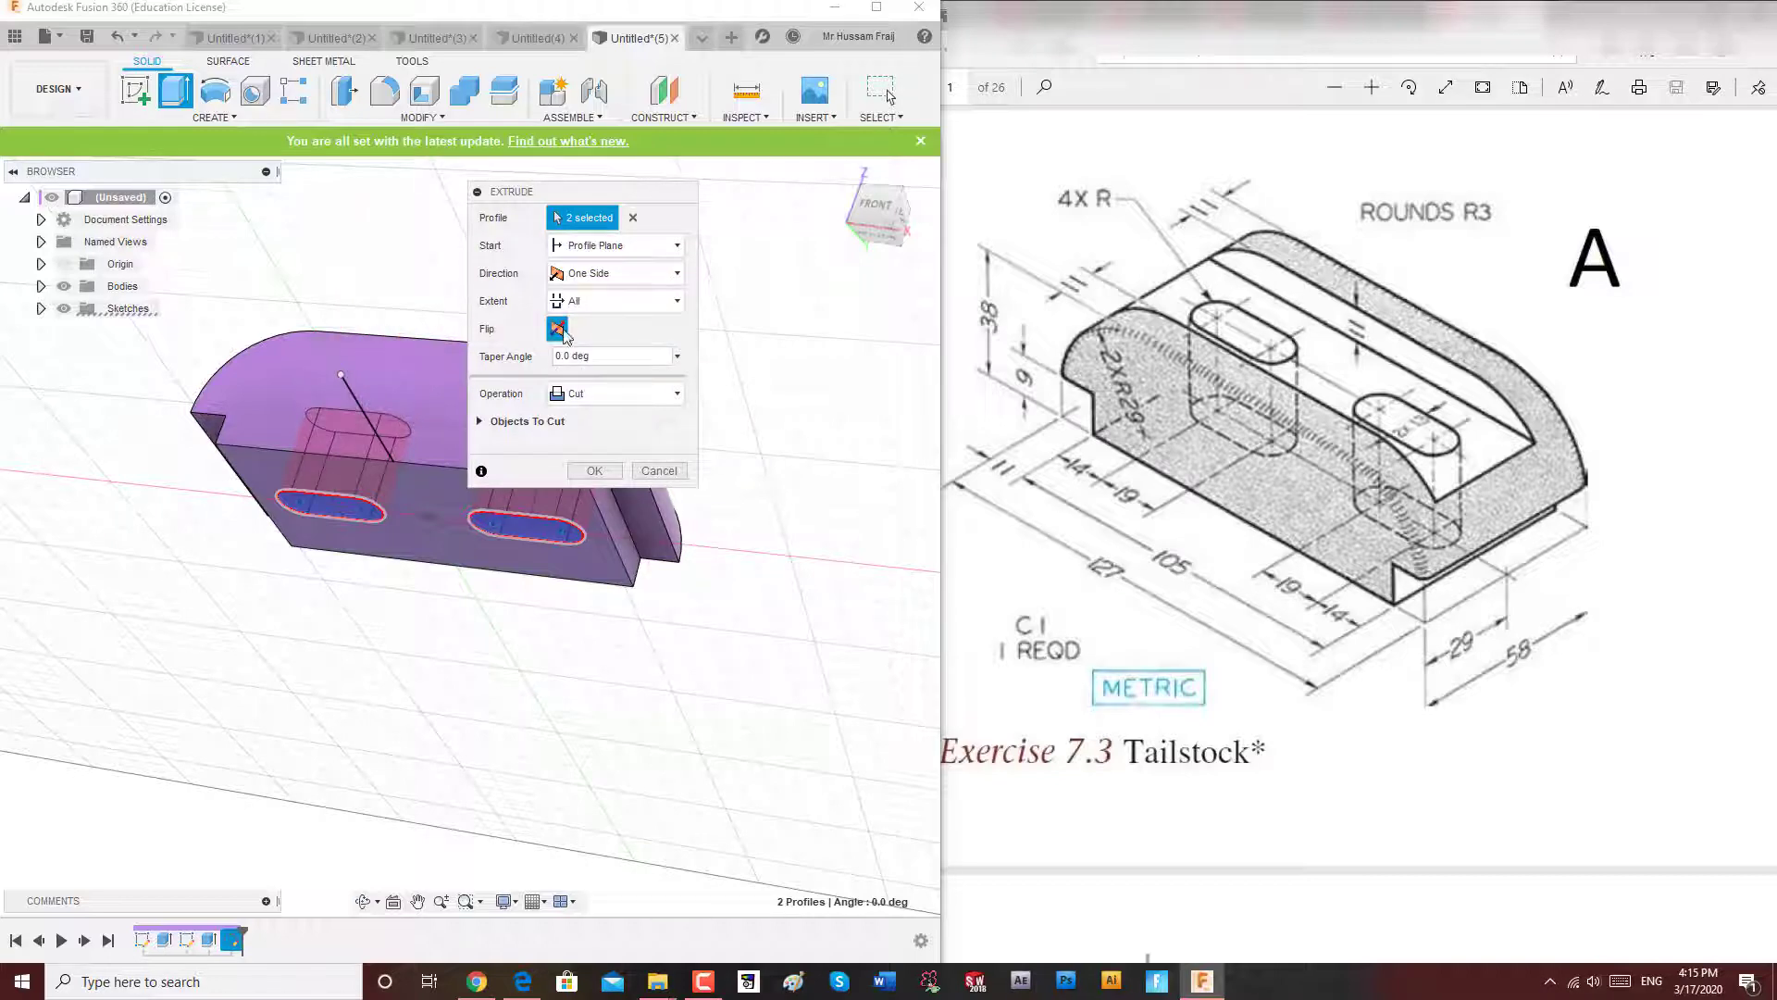
left_click(594, 471)
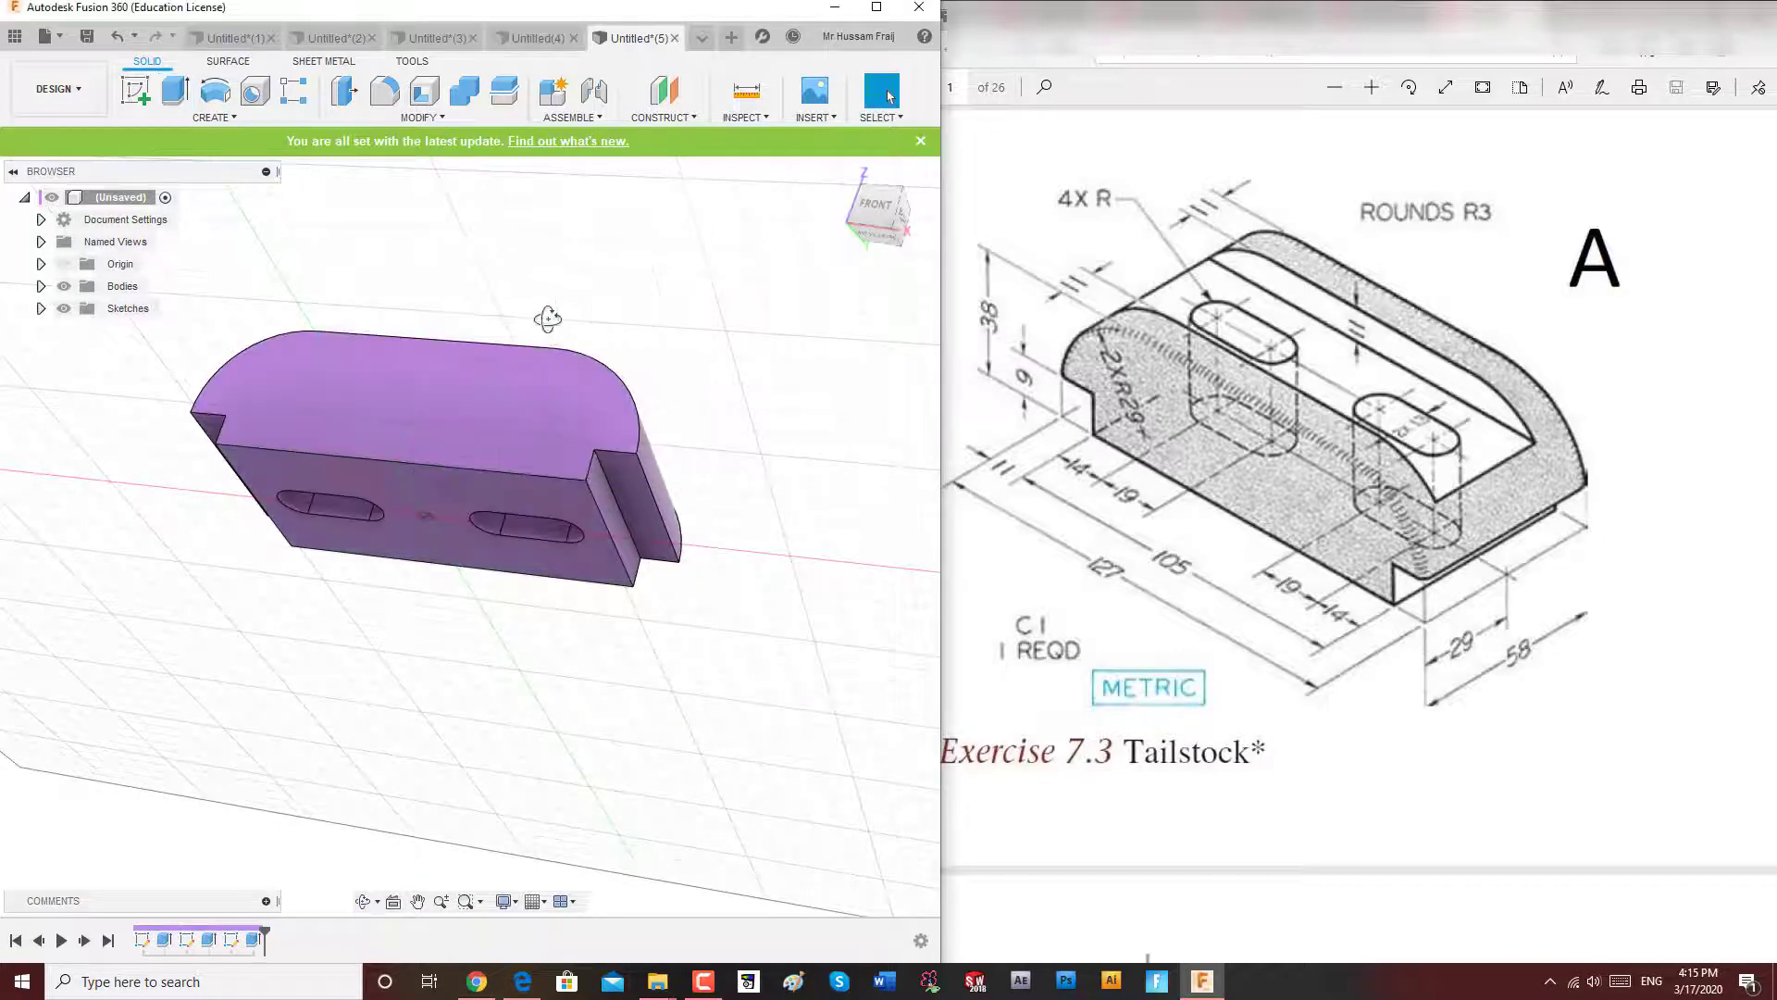
Fillet the outer edge chains along the tops of both side walls with a 3 mm constant radius.
middle_click_drag(548, 319, 490, 296, "shift")
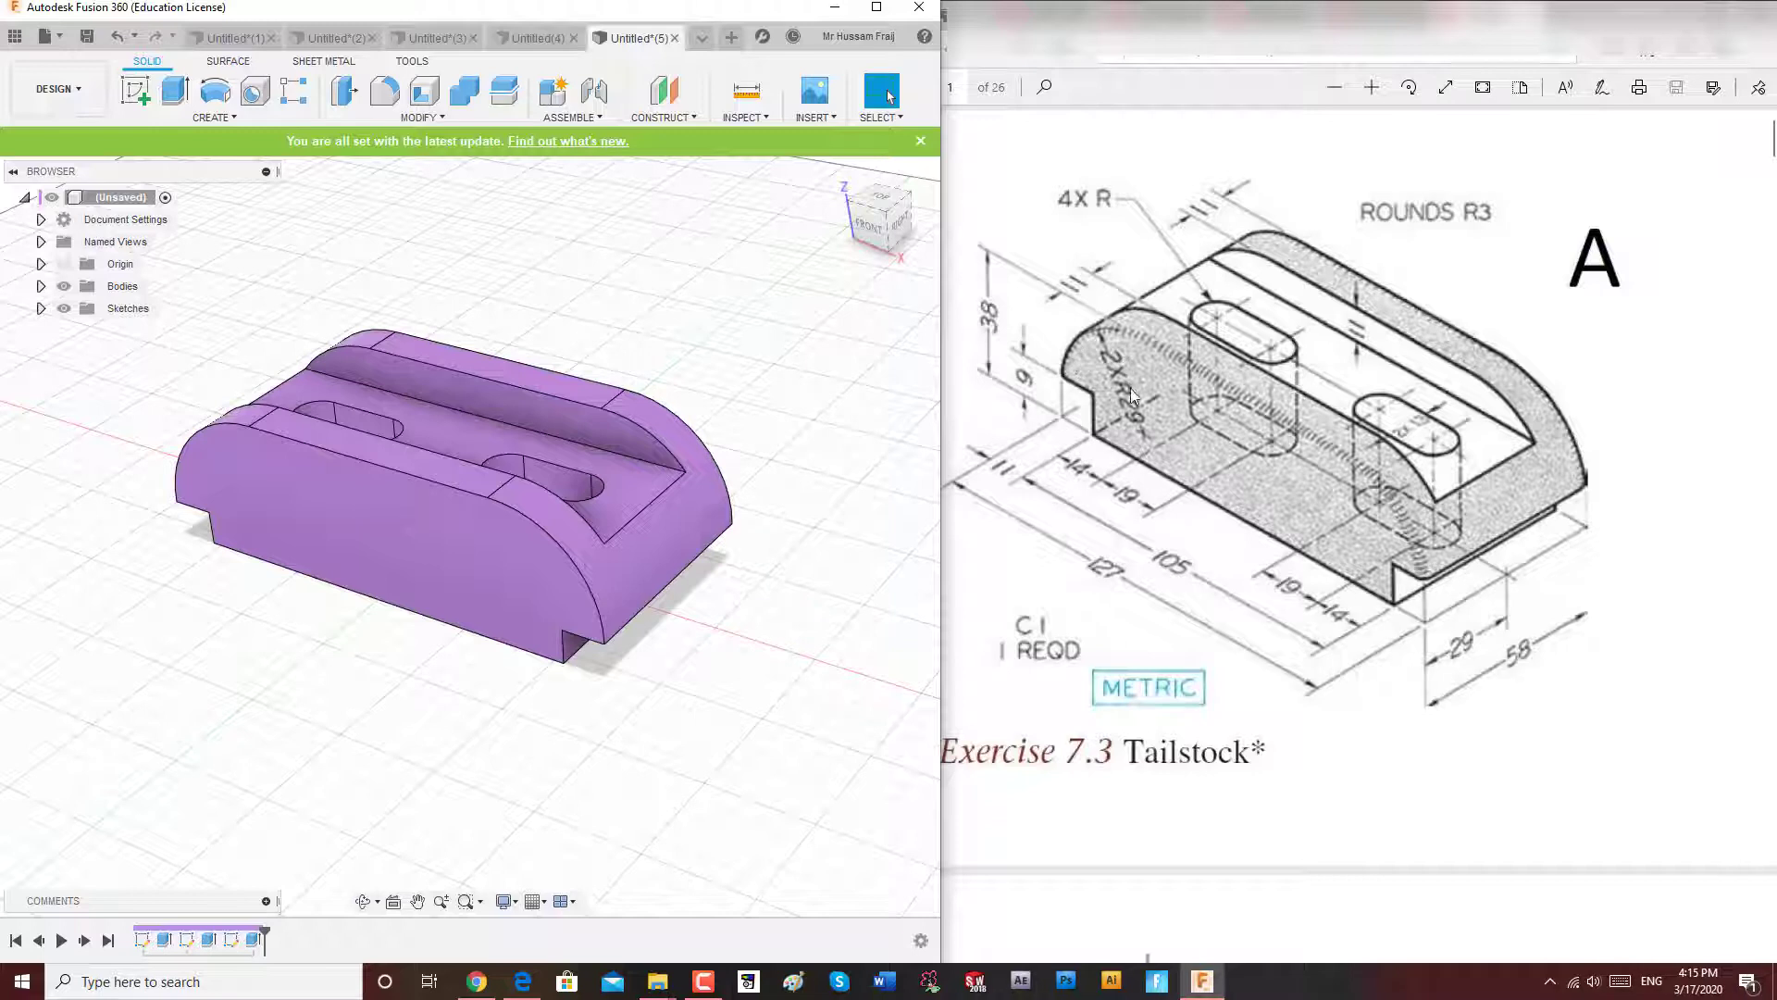
left_click(1202, 672)
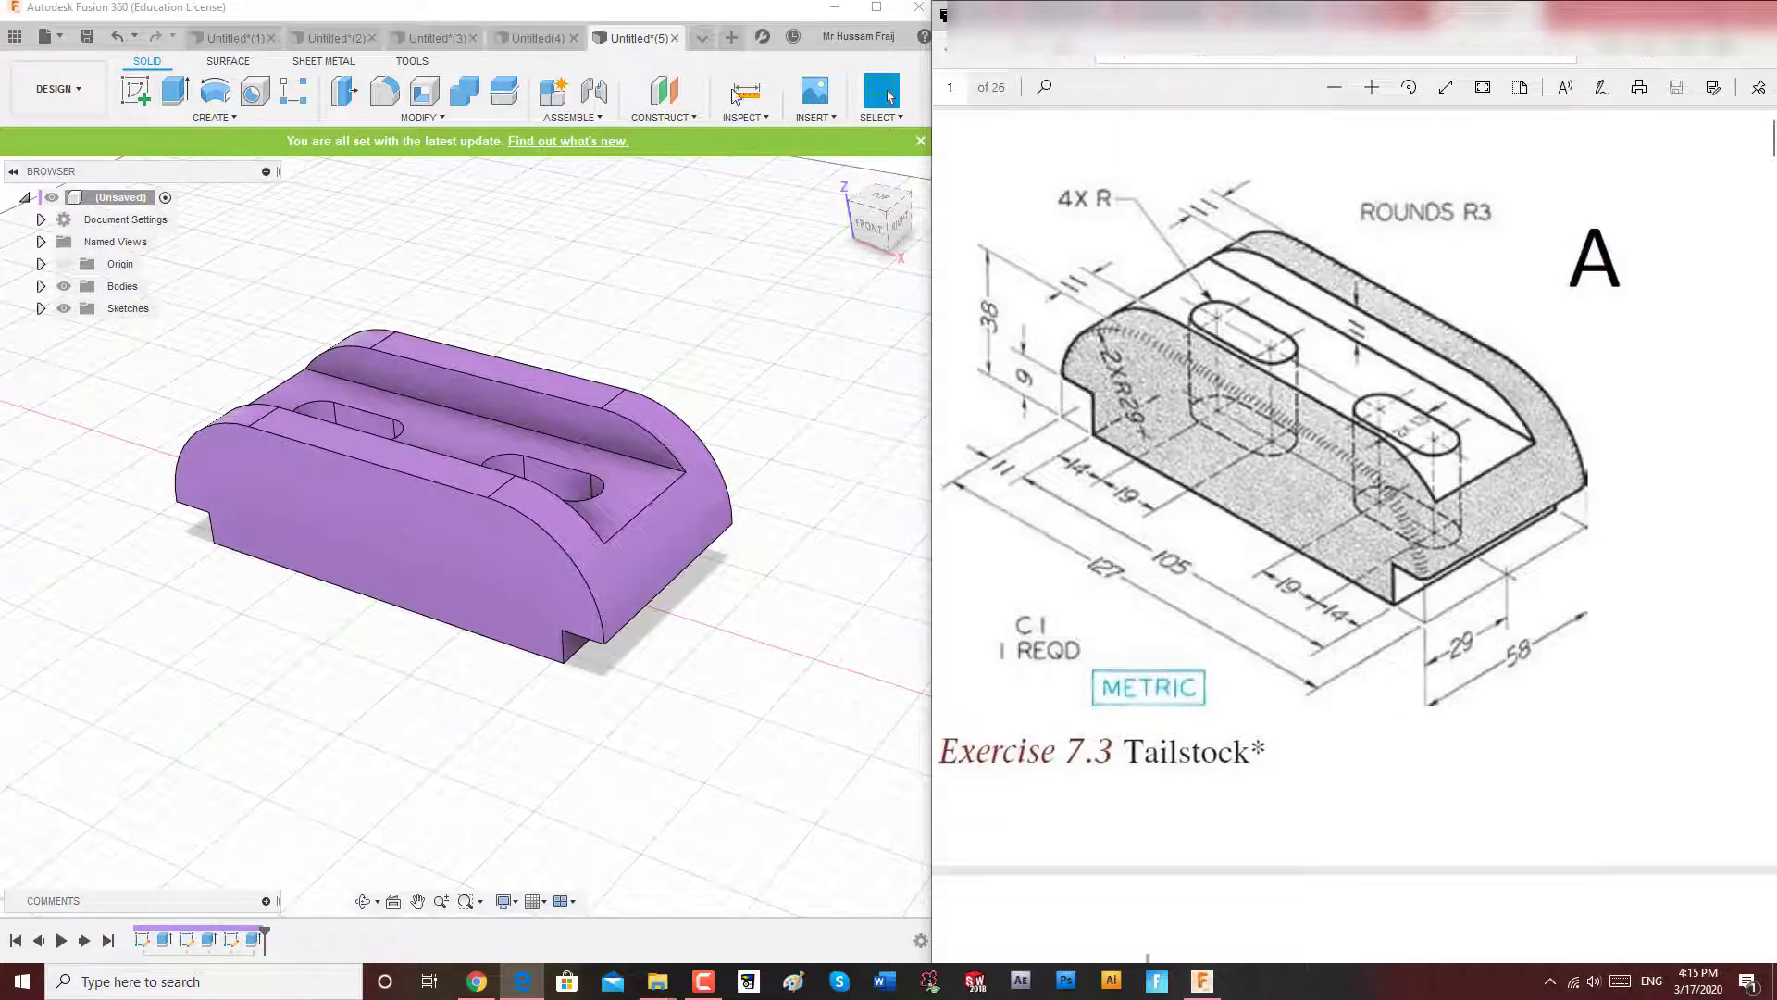
left_click(395, 104)
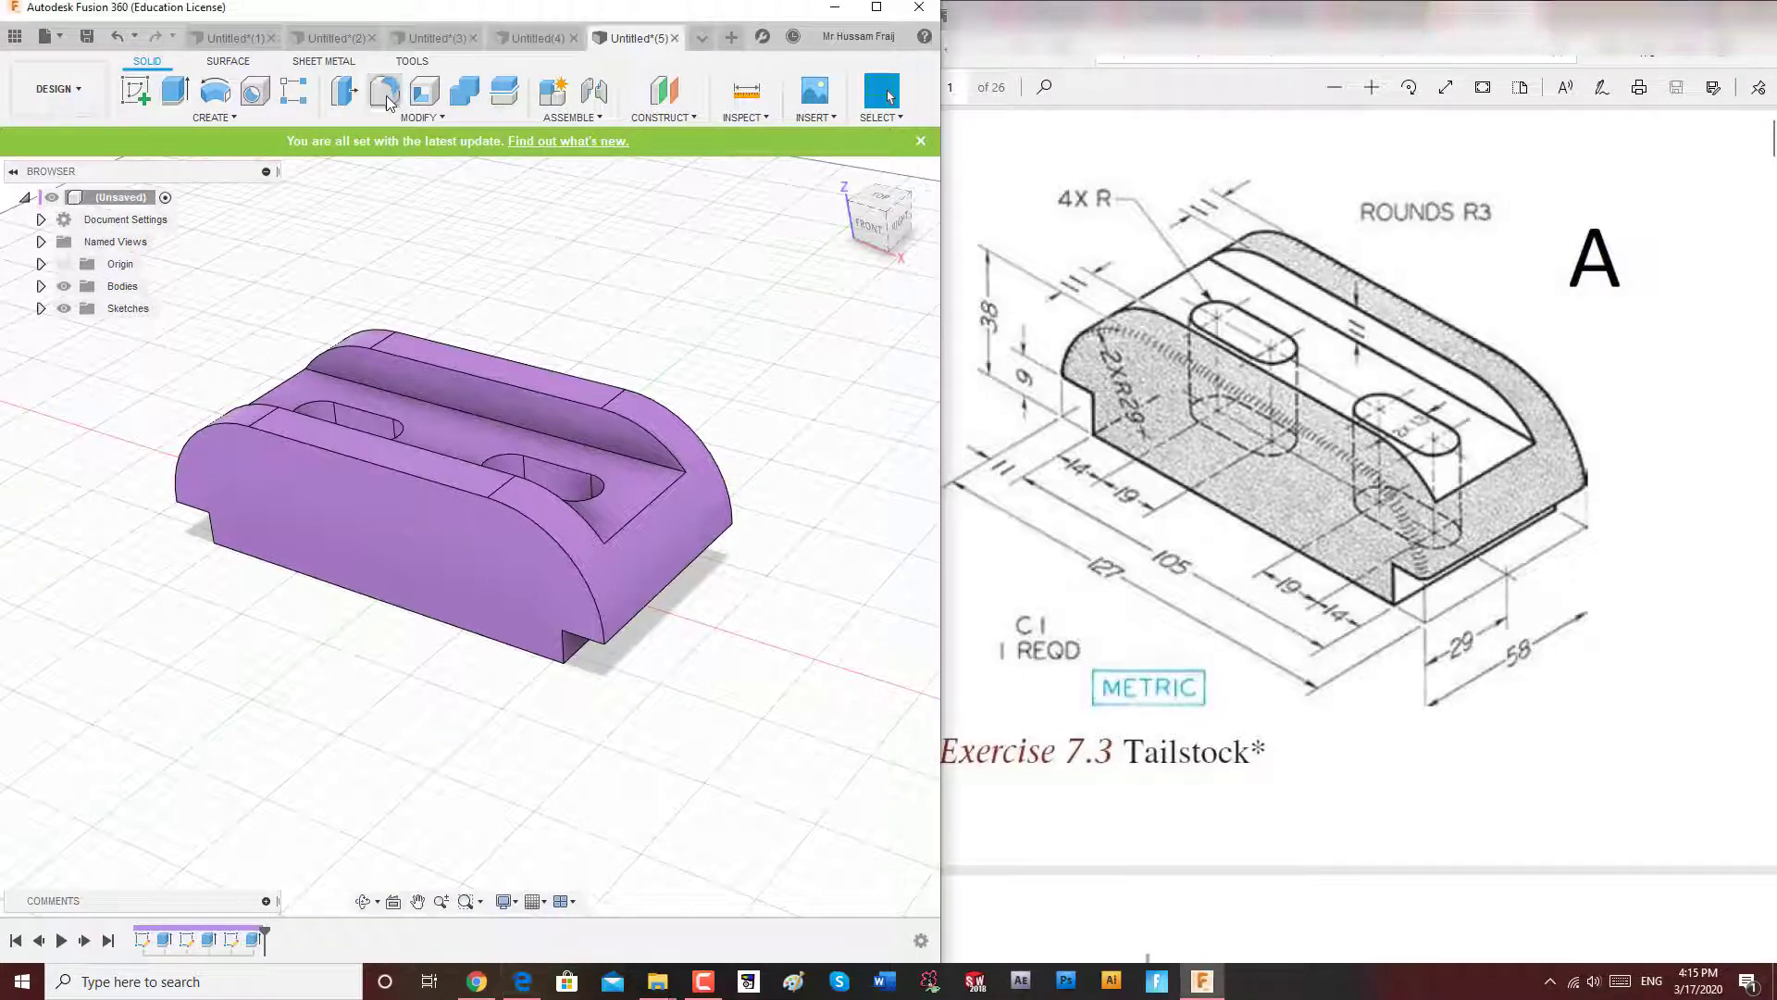
left_click(500, 512)
left_click(505, 359)
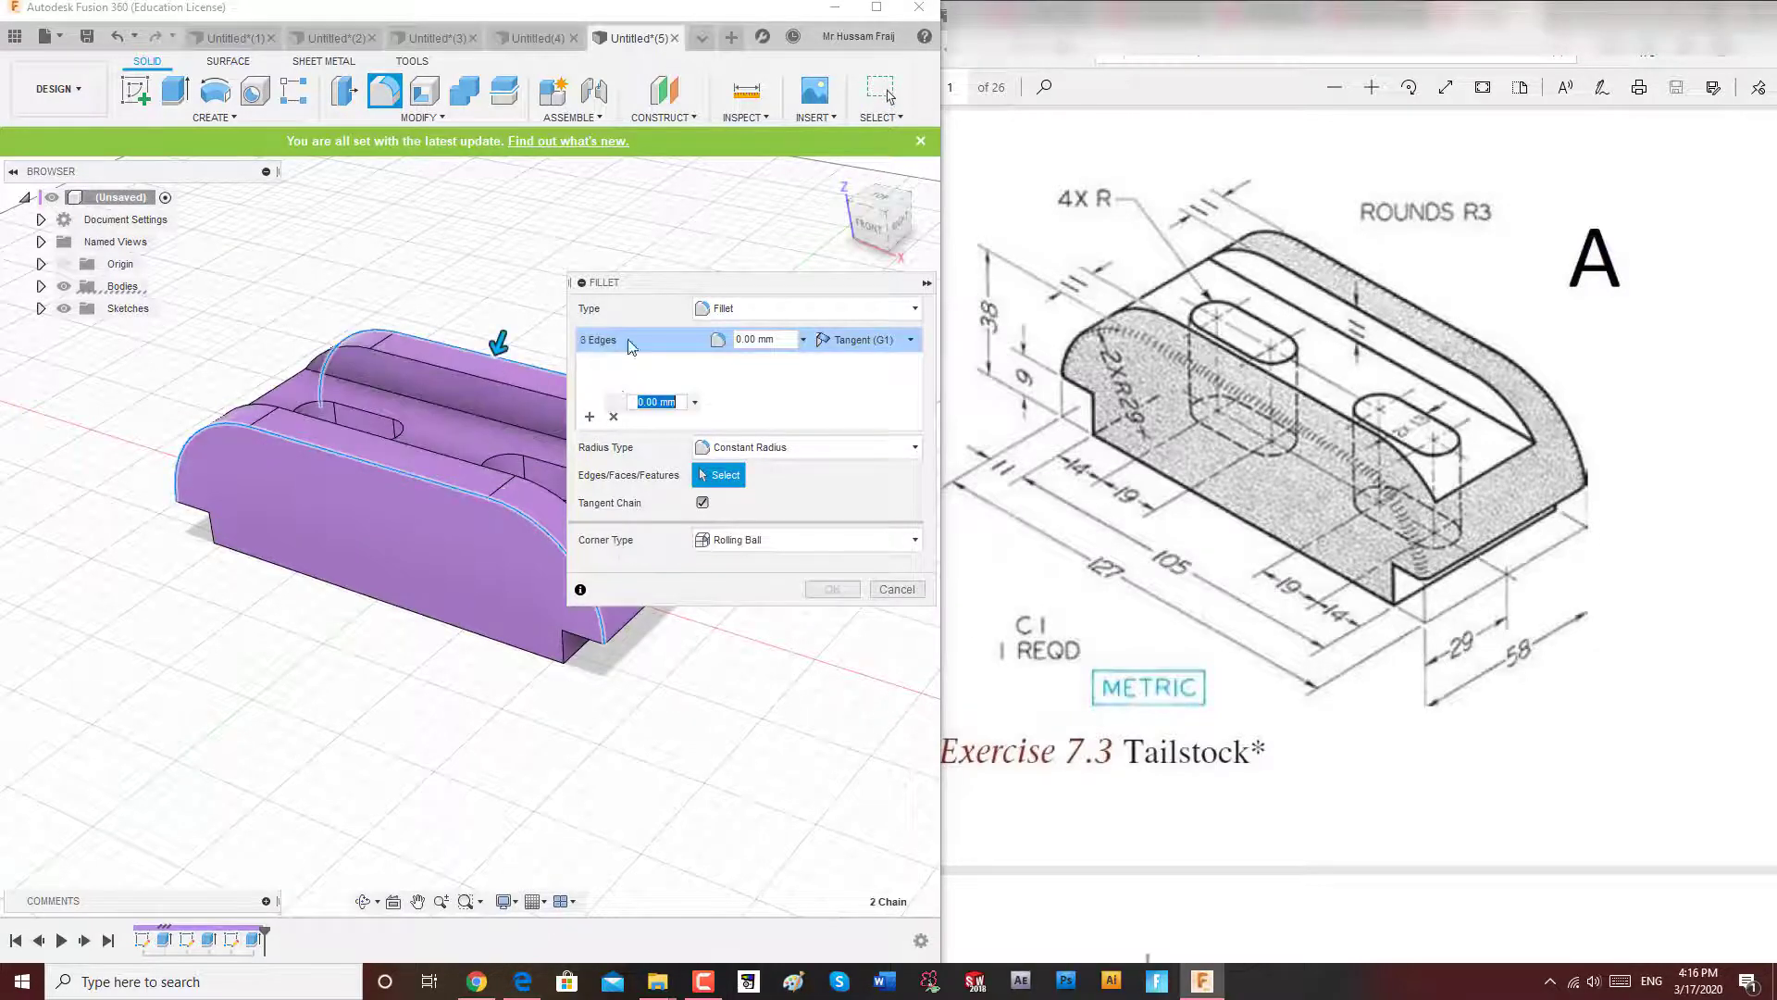
left_click_drag(777, 340, 712, 339)
type("3")
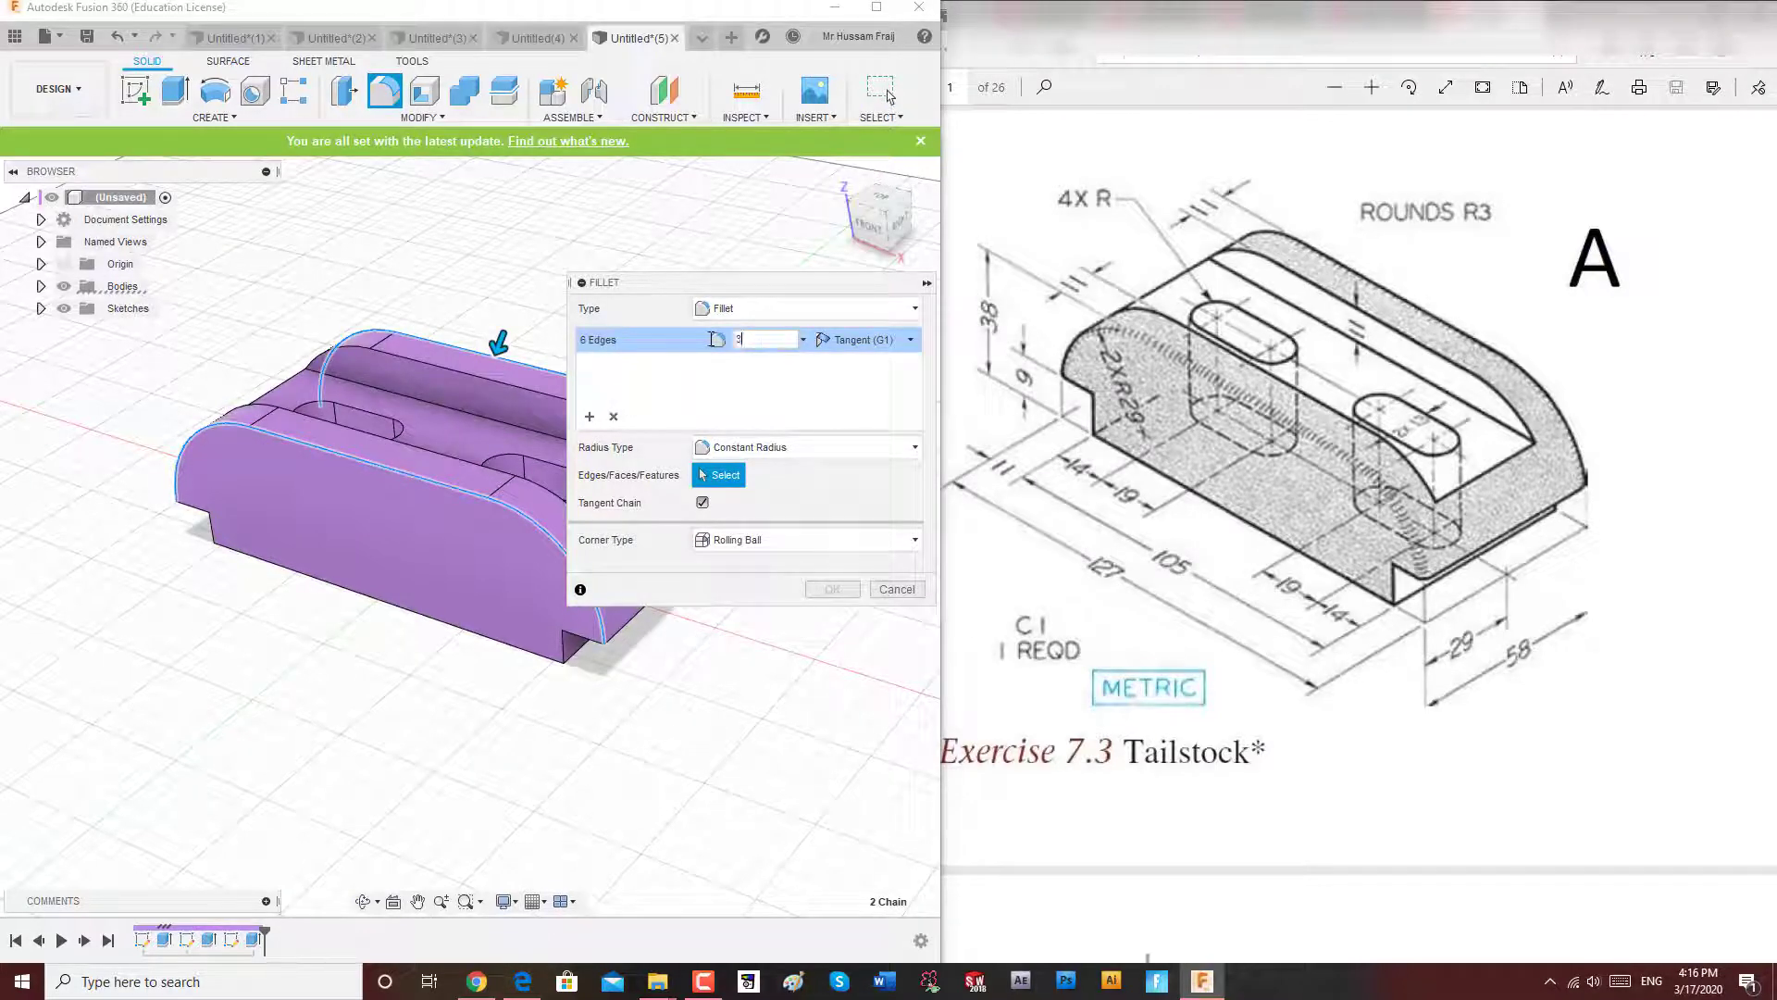
left_click(832, 589)
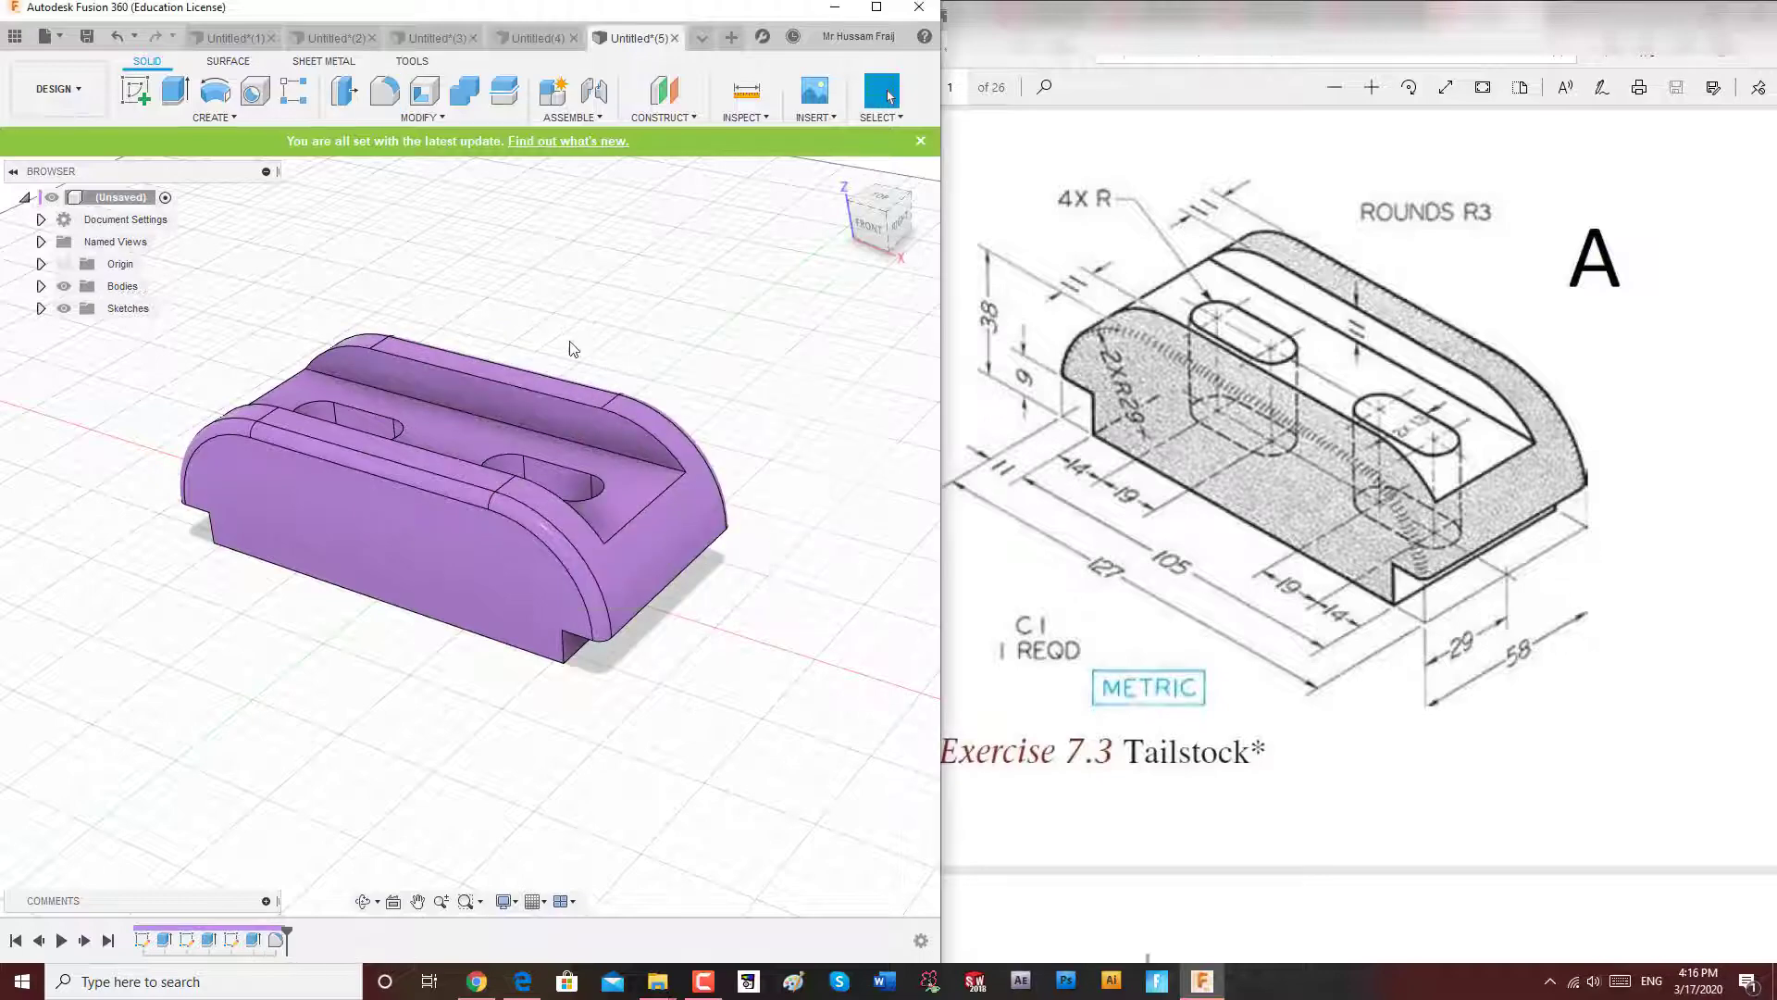
Save the design under the name A in My First Project.
middle_click_drag(569, 348, 574, 305, "shift")
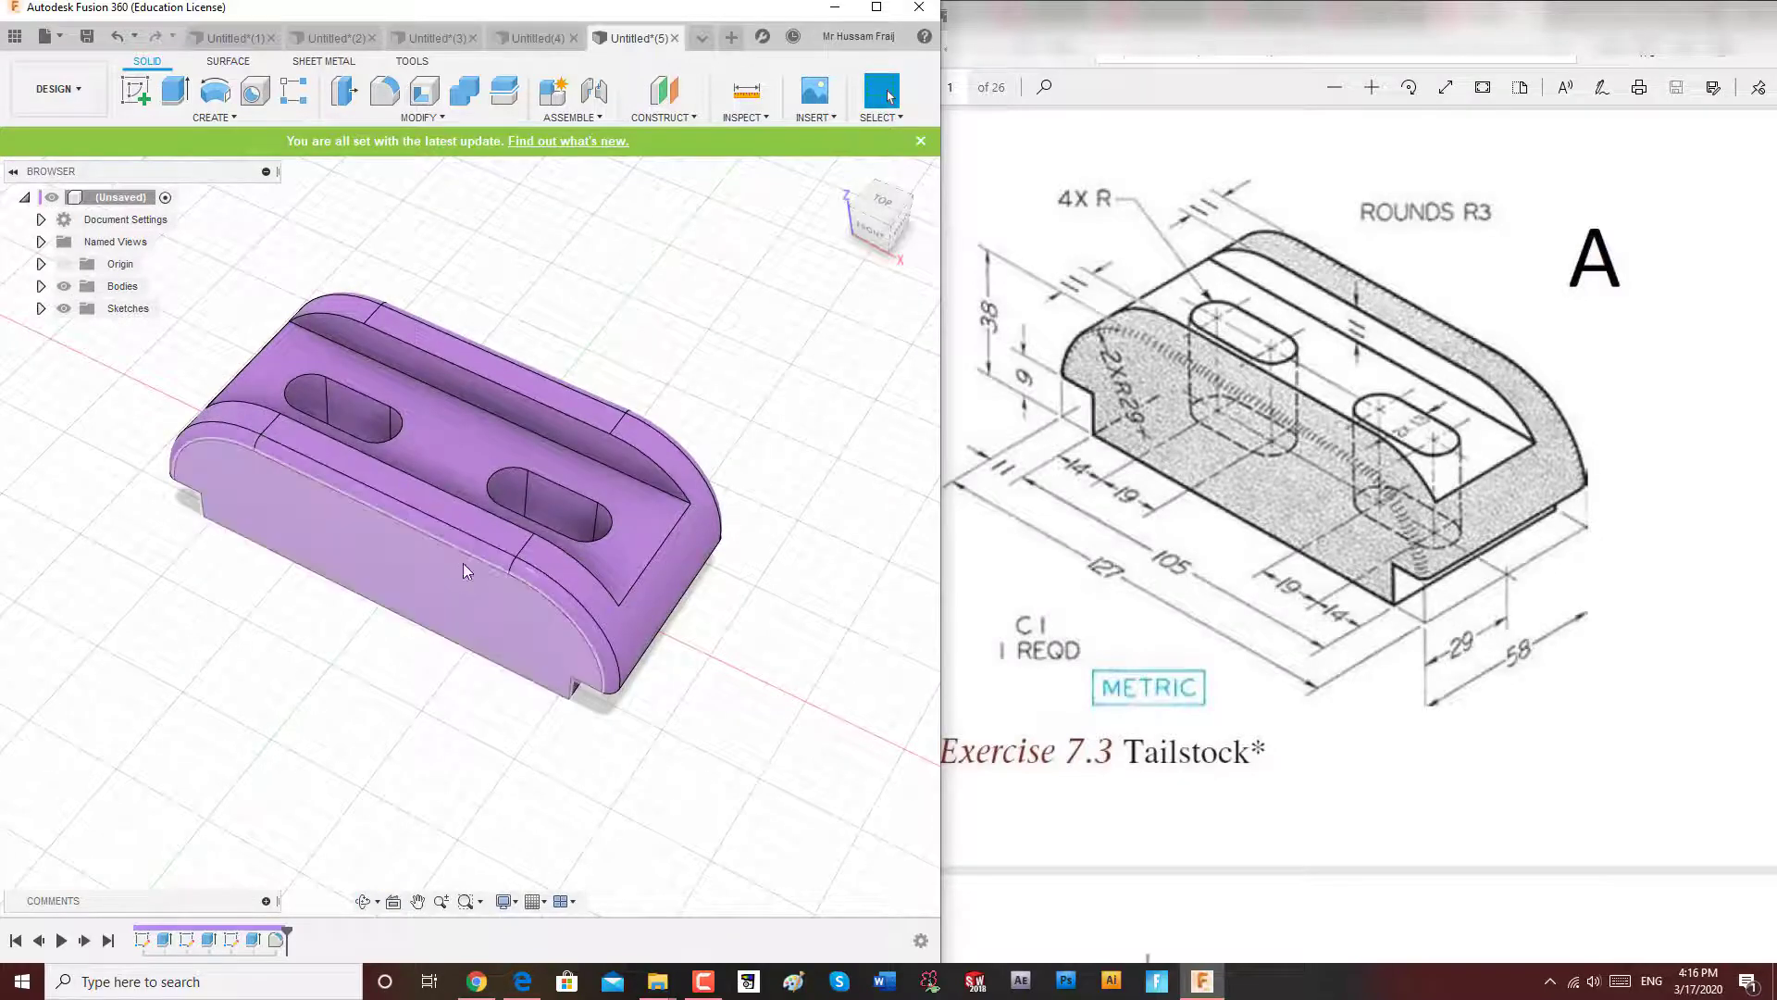
middle_click_drag(324, 315, 314, 268, "shift")
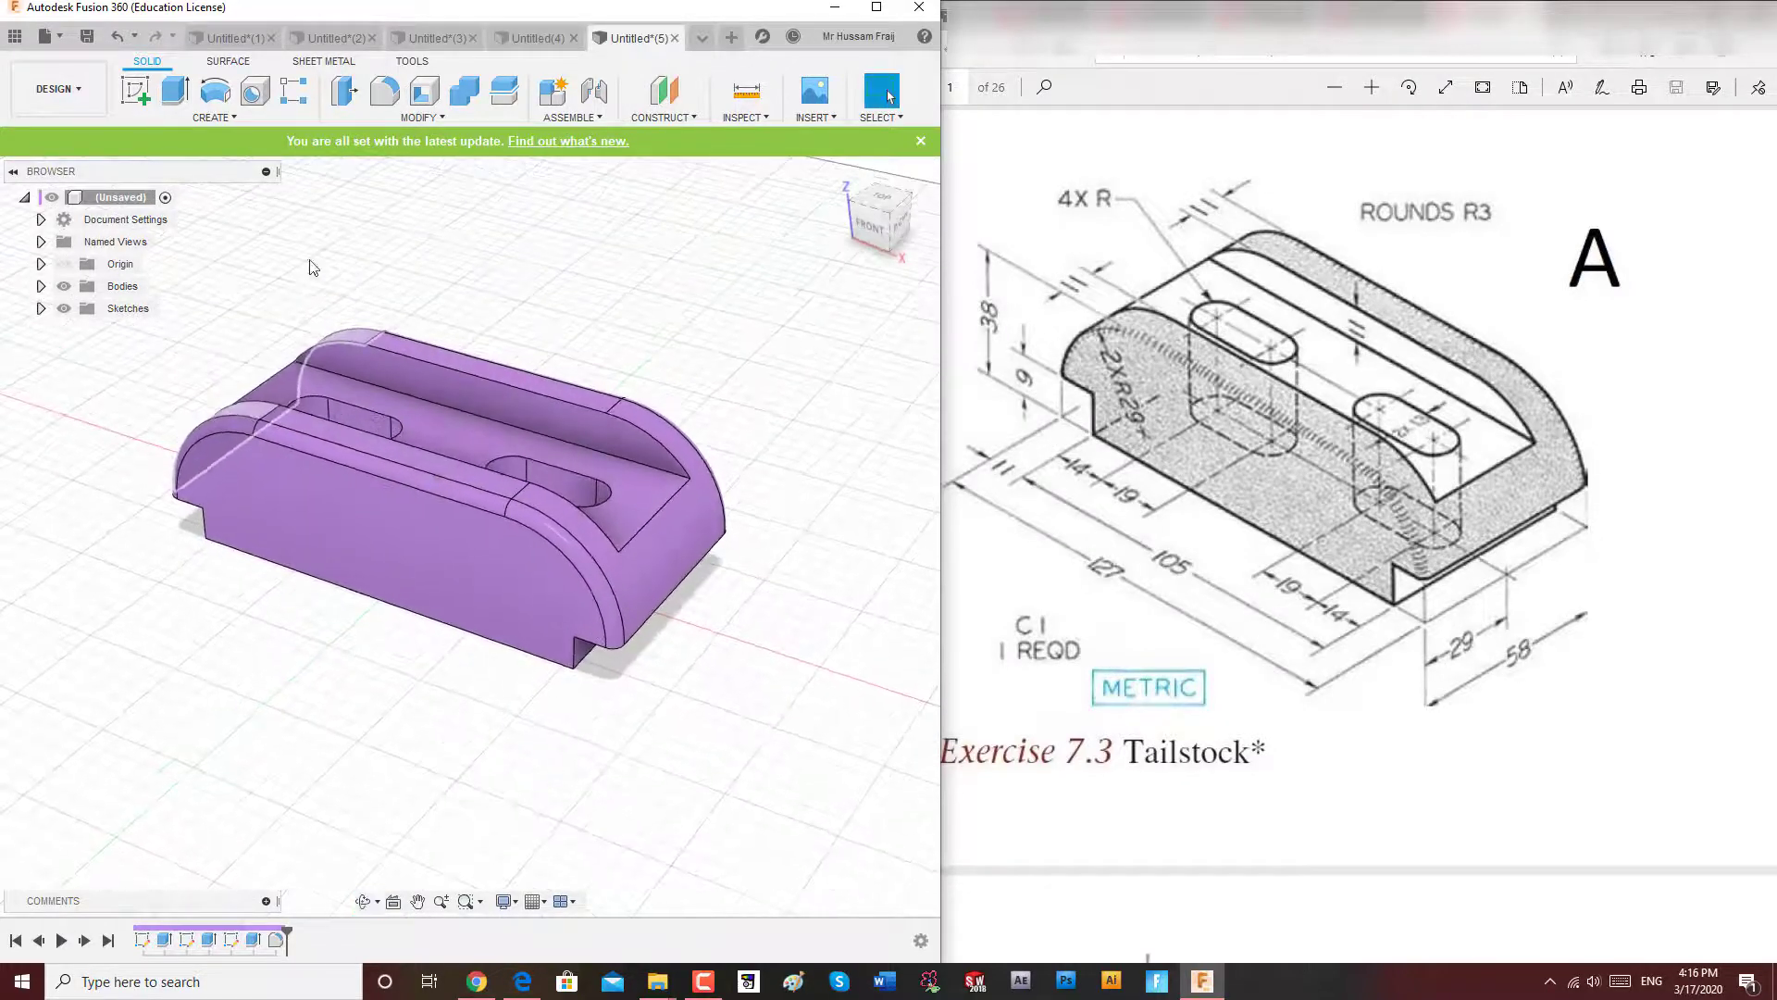
left_click(86, 36)
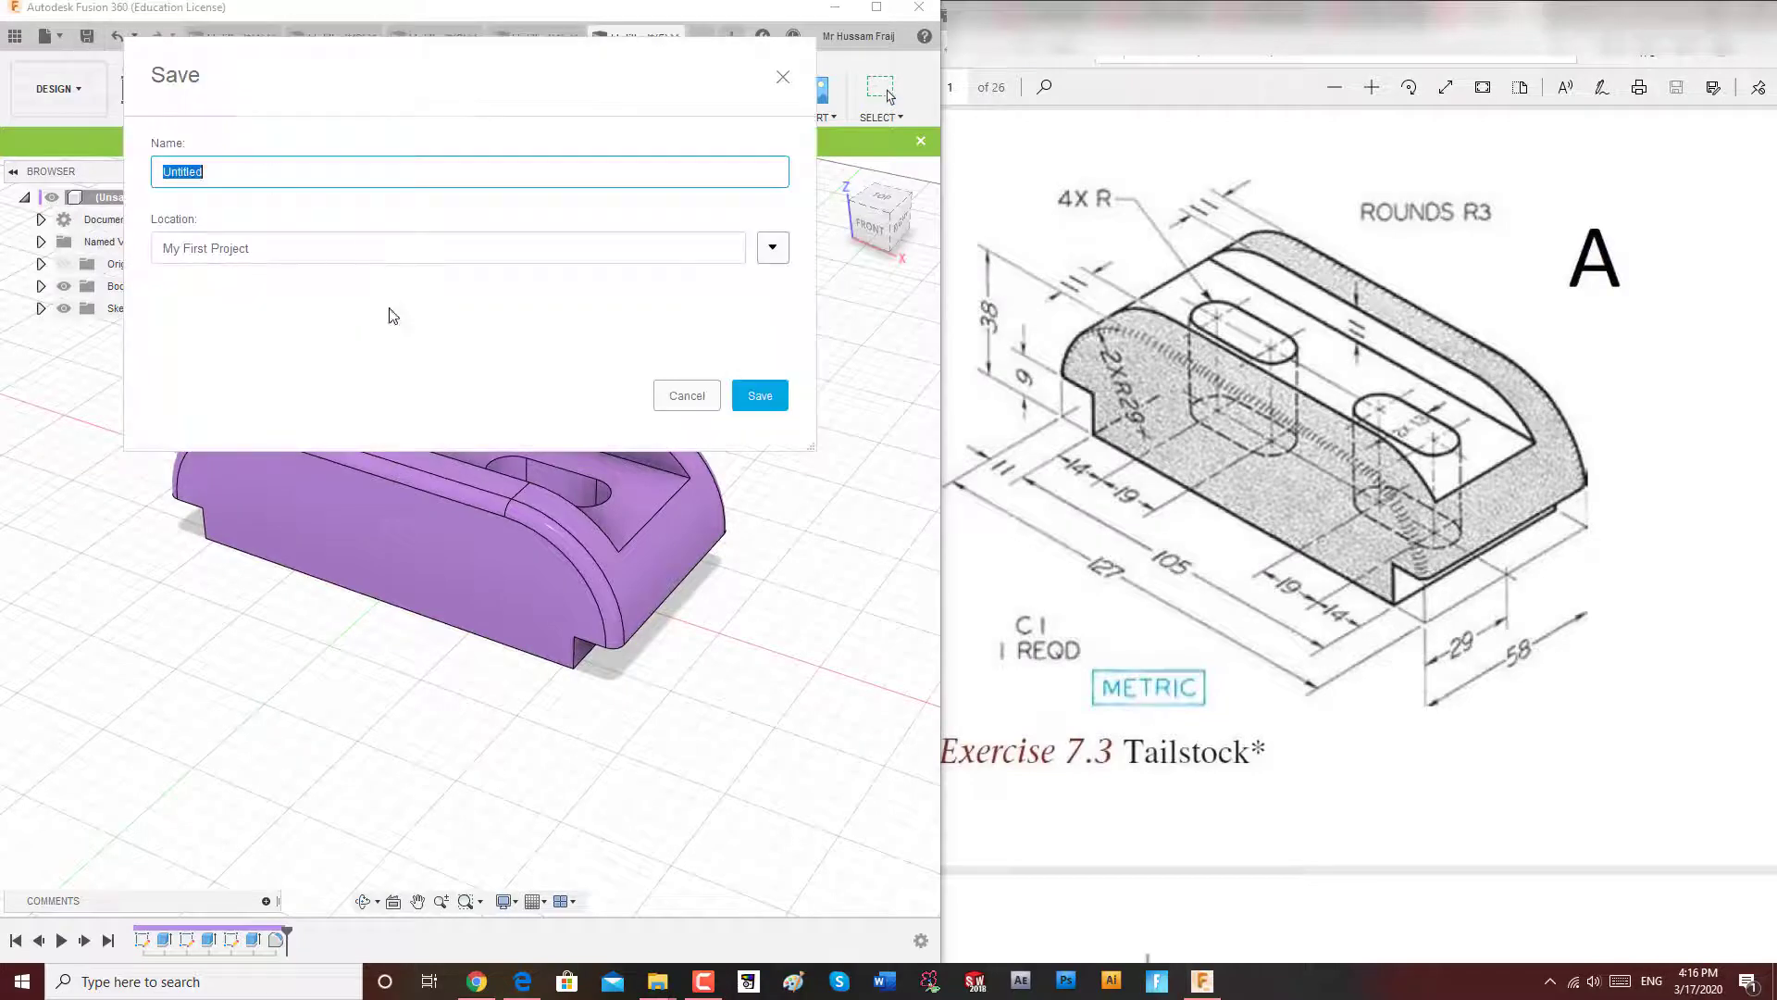
type("A")
left_click(760, 396)
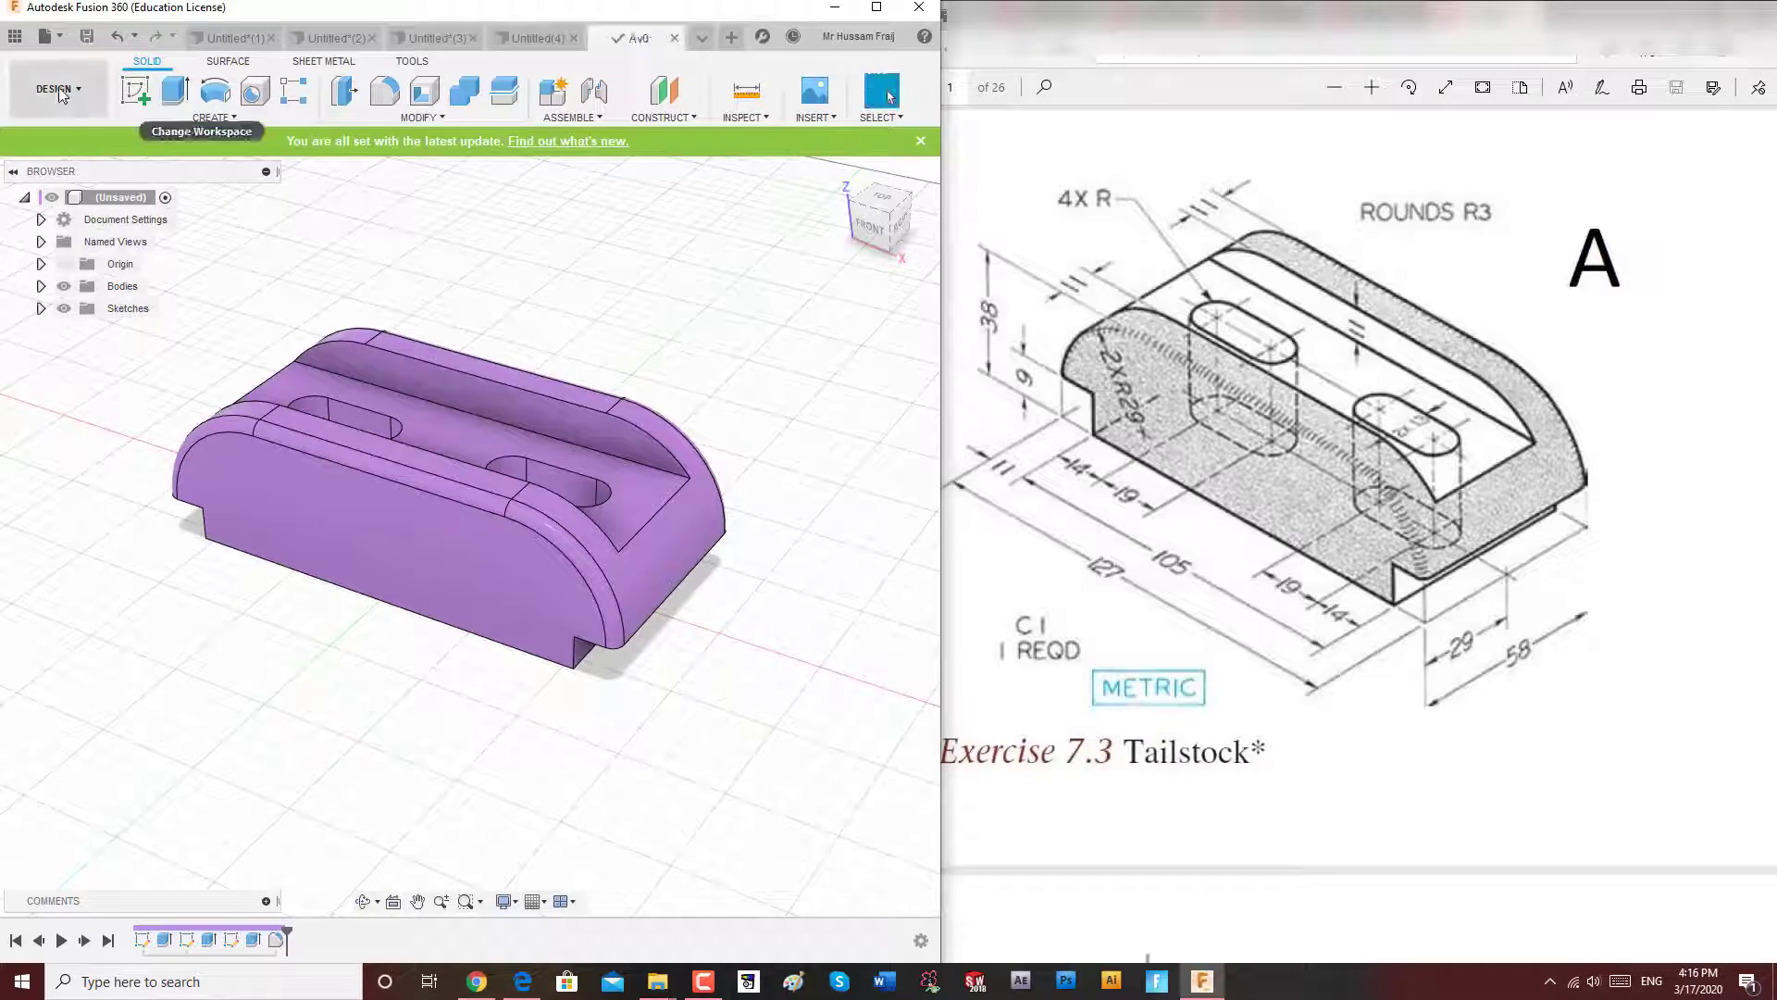
Create a new drawing of the full assembly from scratch, using the ISO standard, mm units and an A3 sheet.
left_click(58, 88)
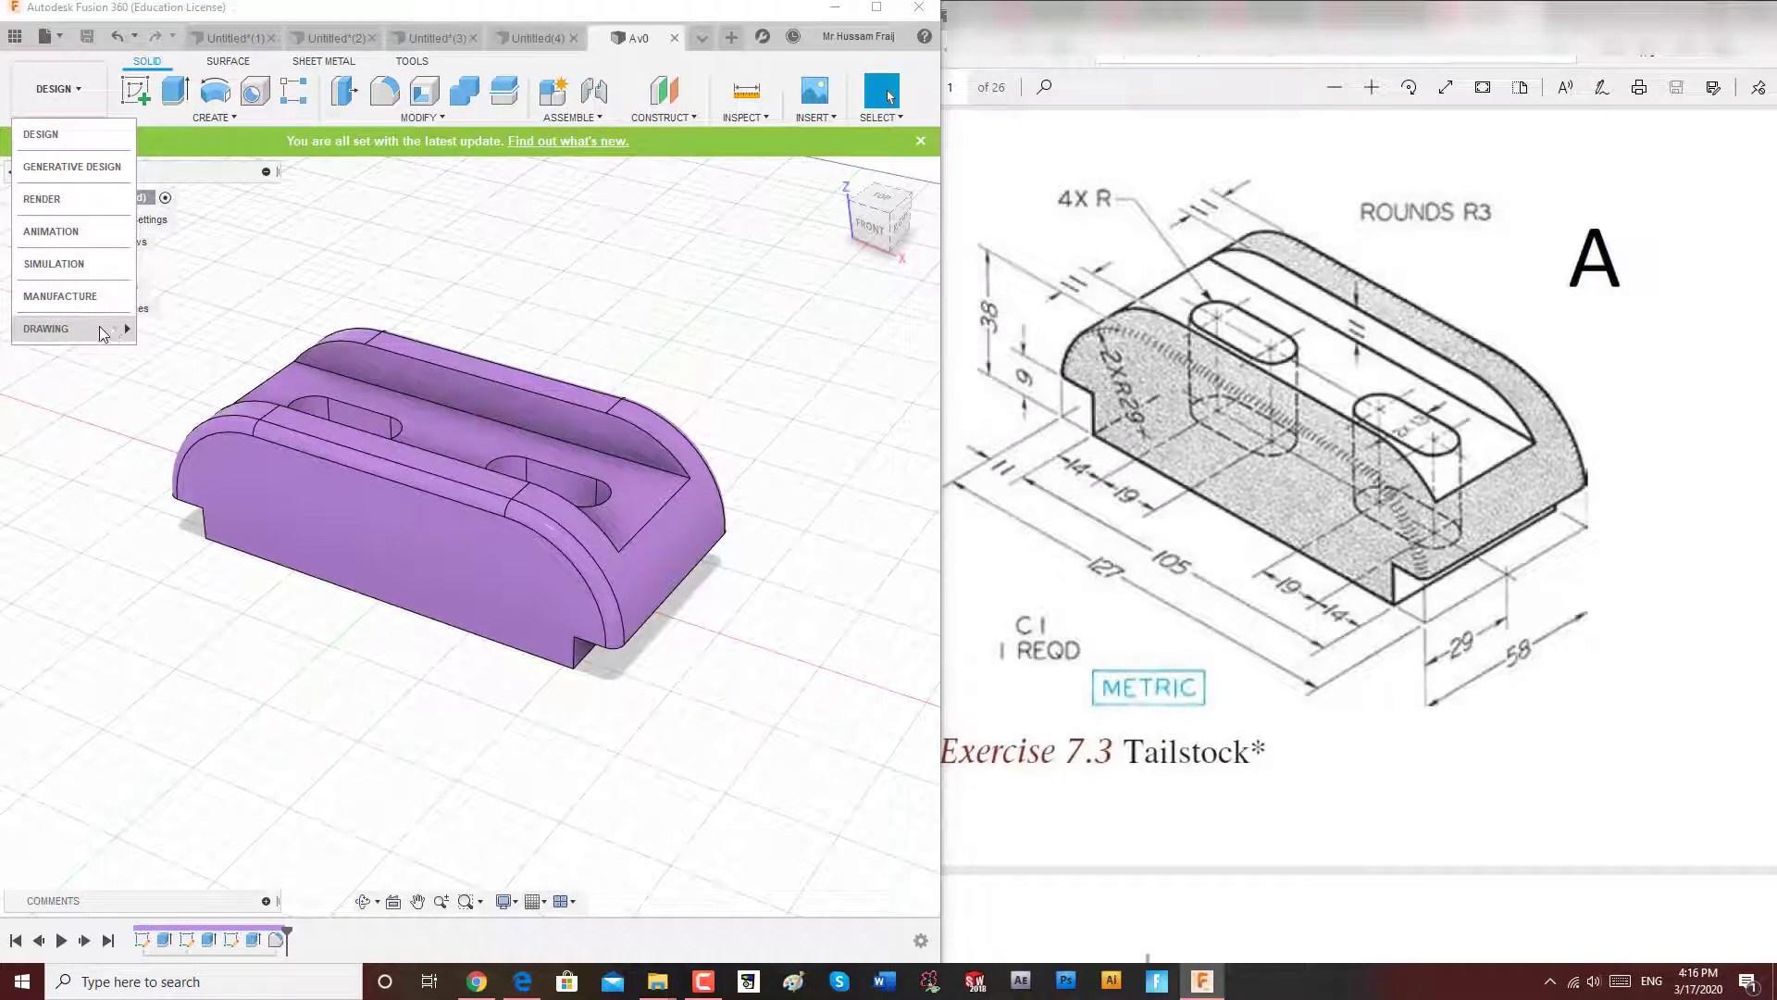
left_click(177, 329)
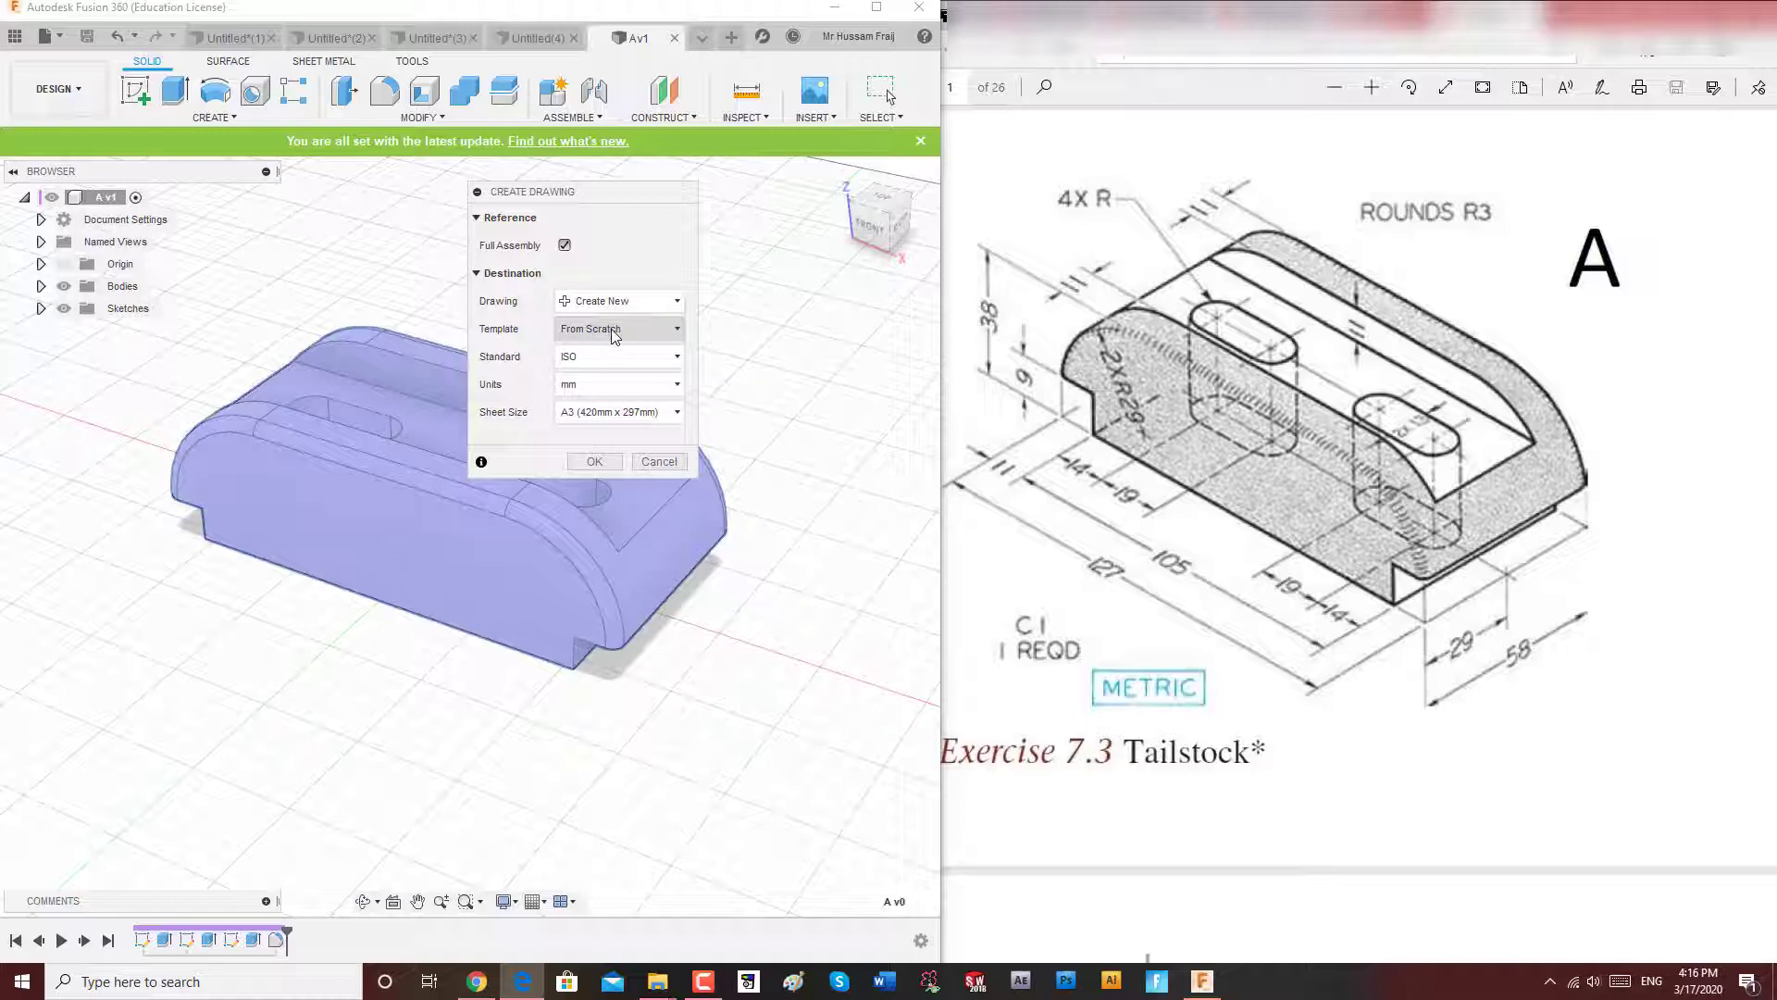
left_click(597, 462)
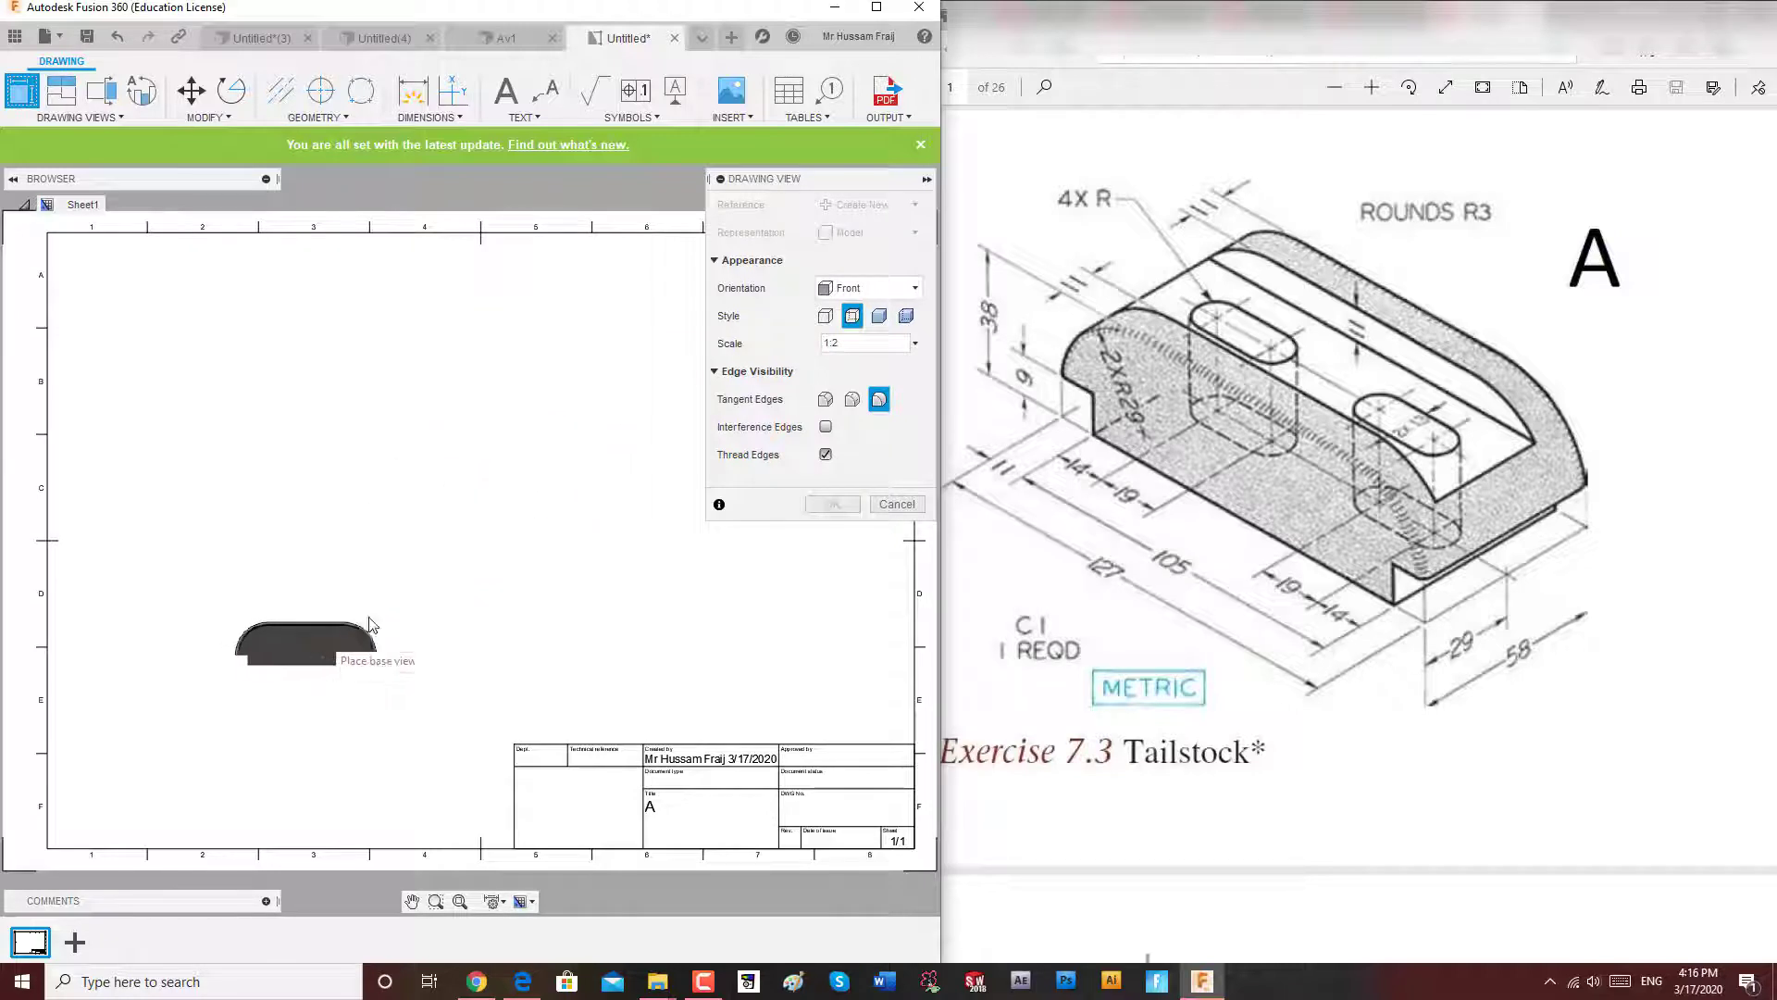
Place a Front base view with visible and hidden edges at scale 1.25 in the sheet's lower-left area.
left_click_drag(846, 345, 802, 349)
type("1")
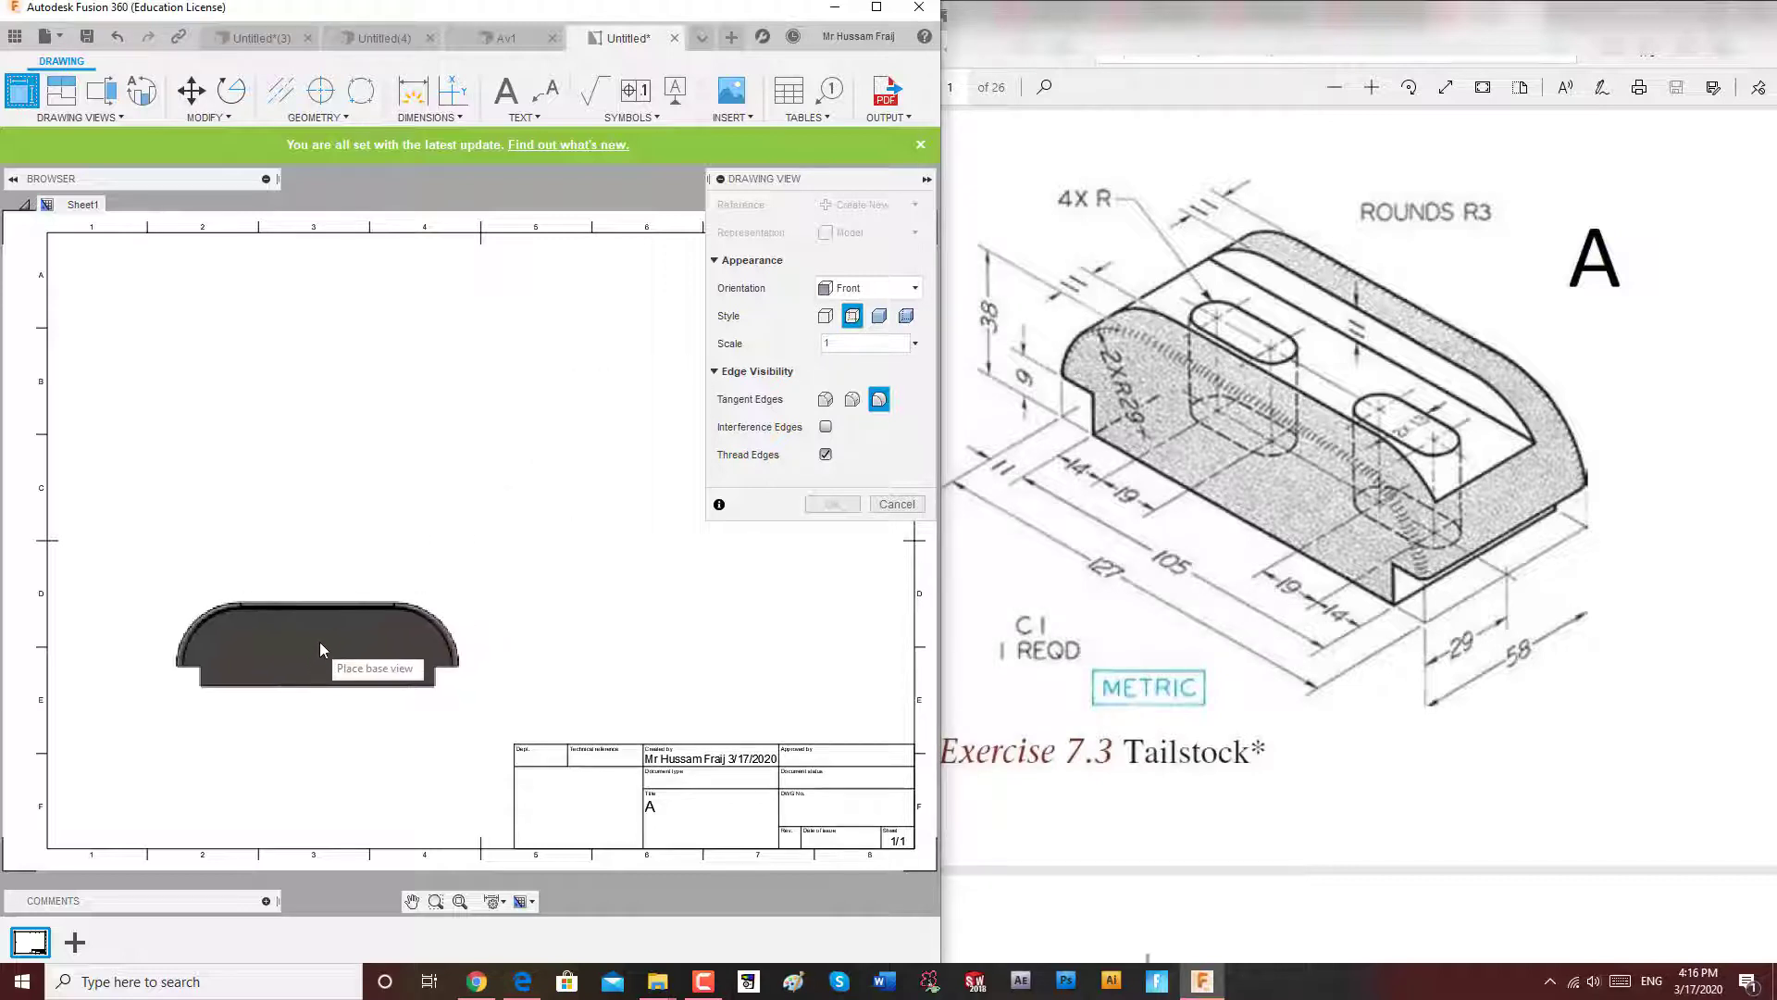
left_click_drag(837, 344, 807, 349)
type("25")
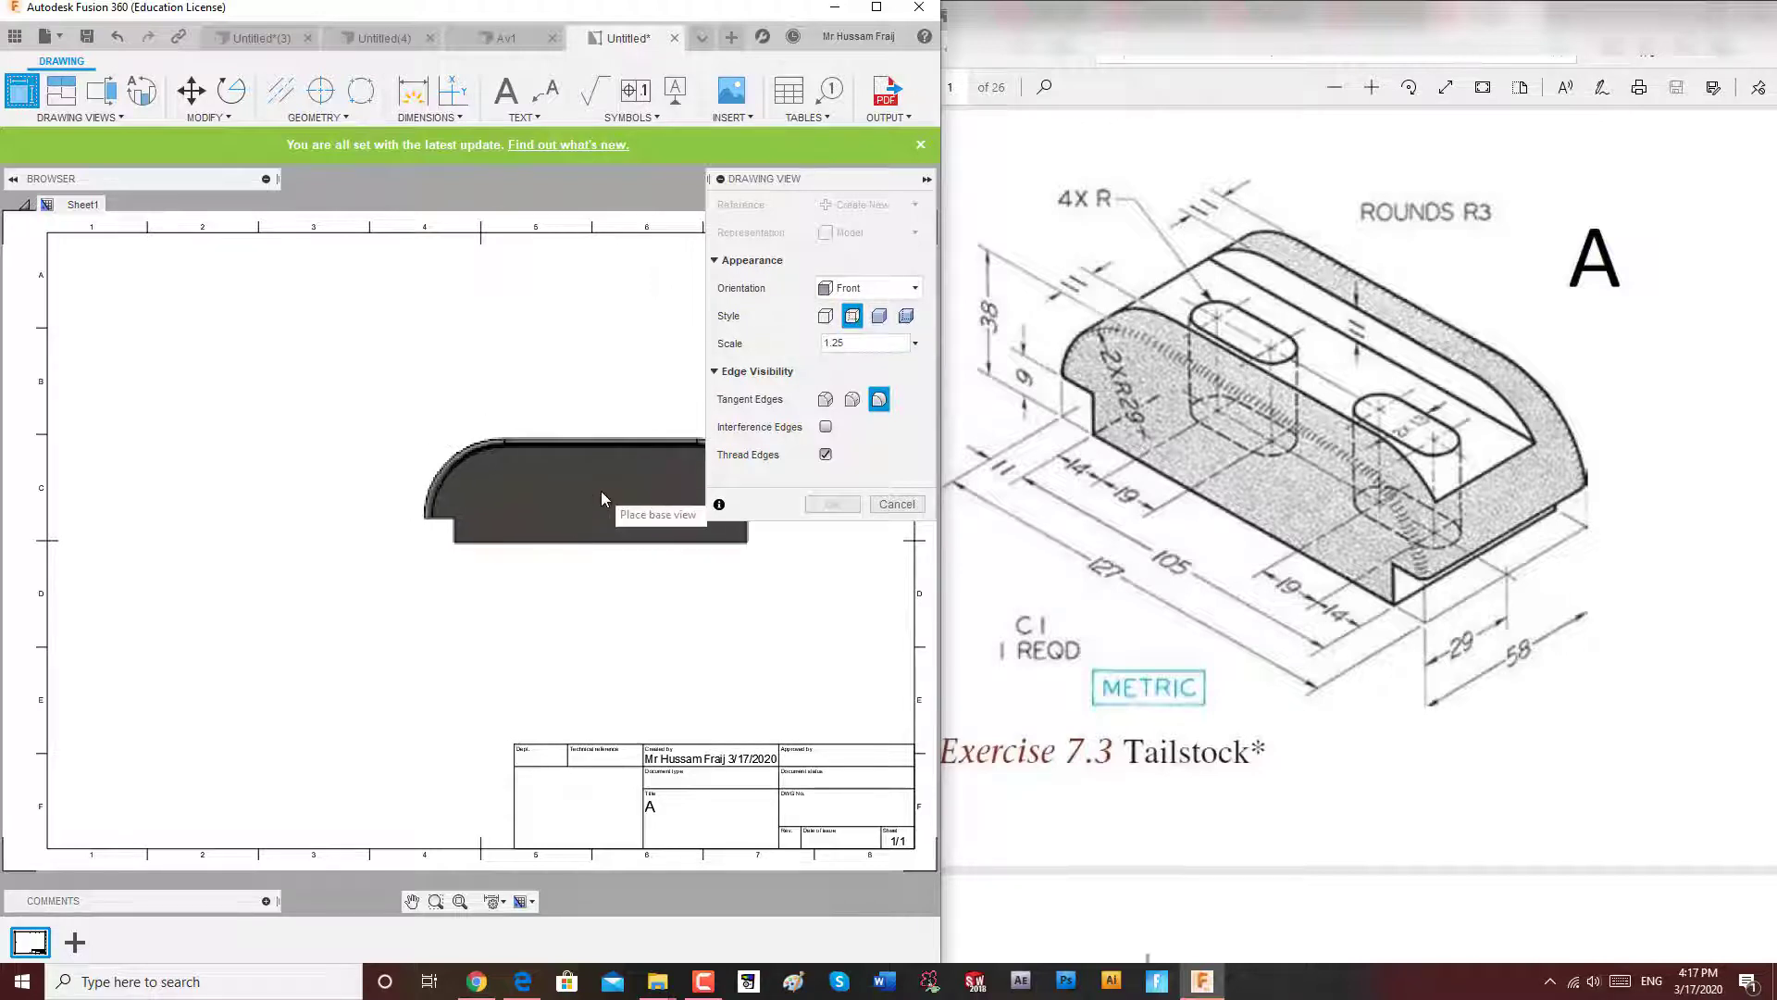
left_click(305, 642)
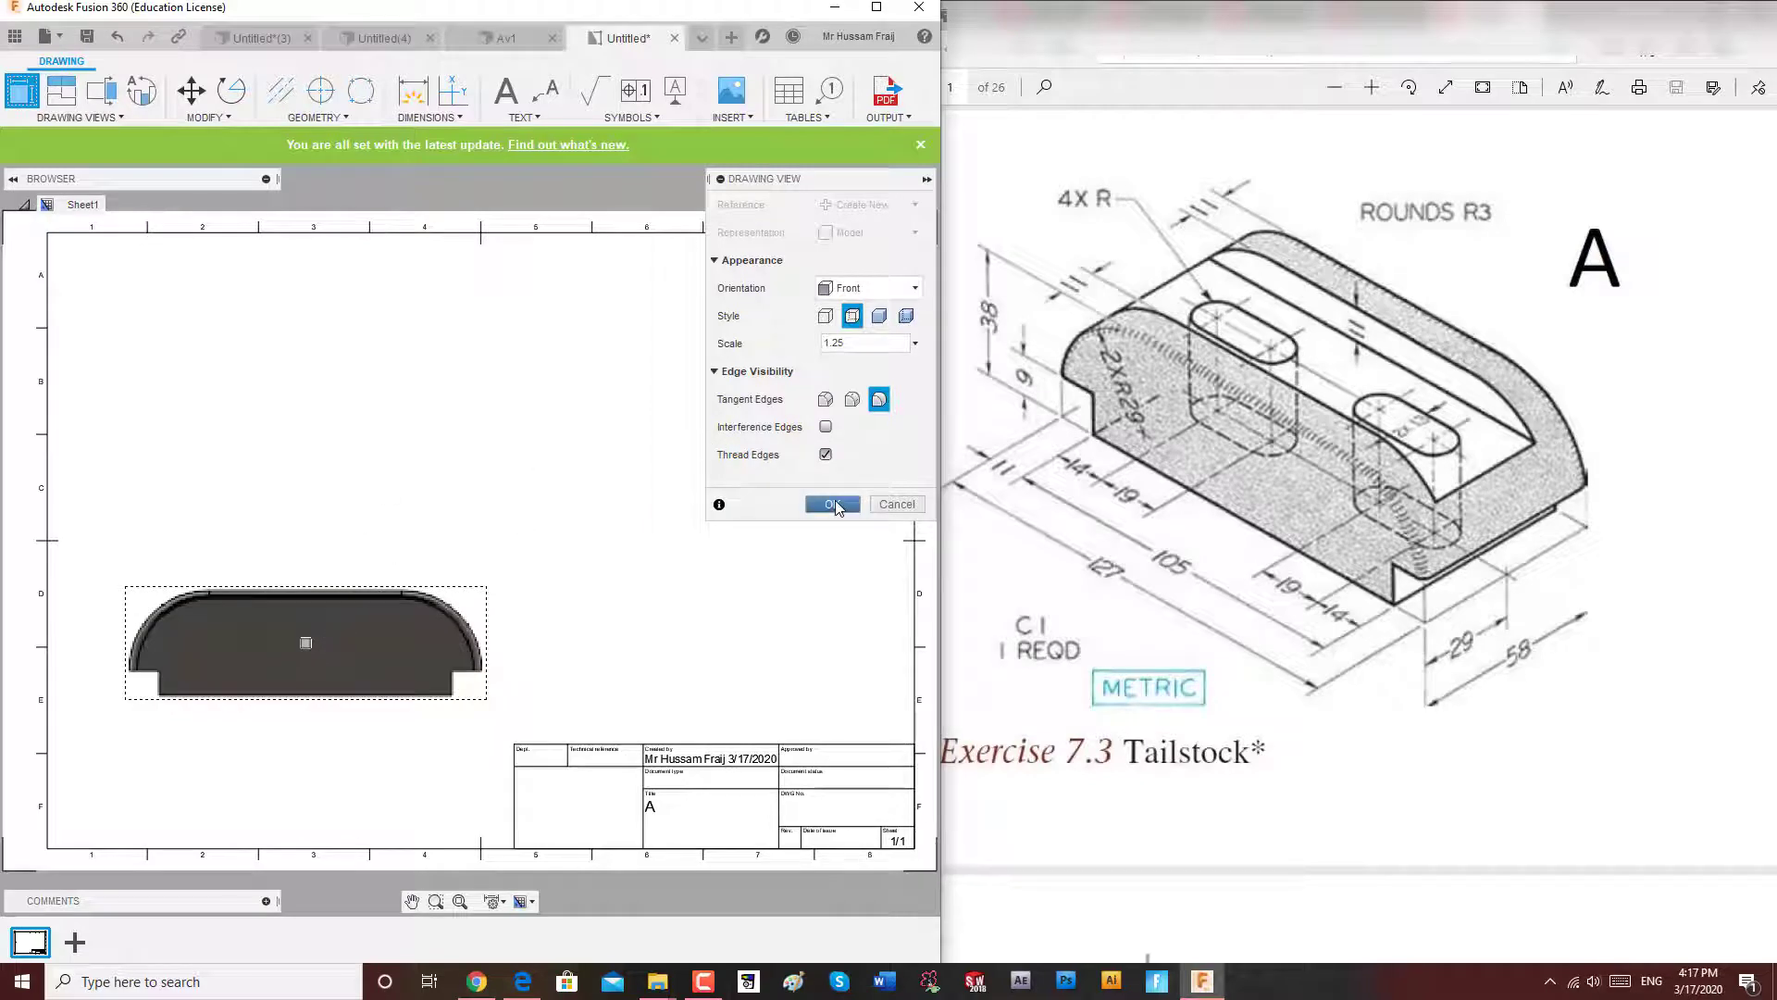
left_click(832, 504)
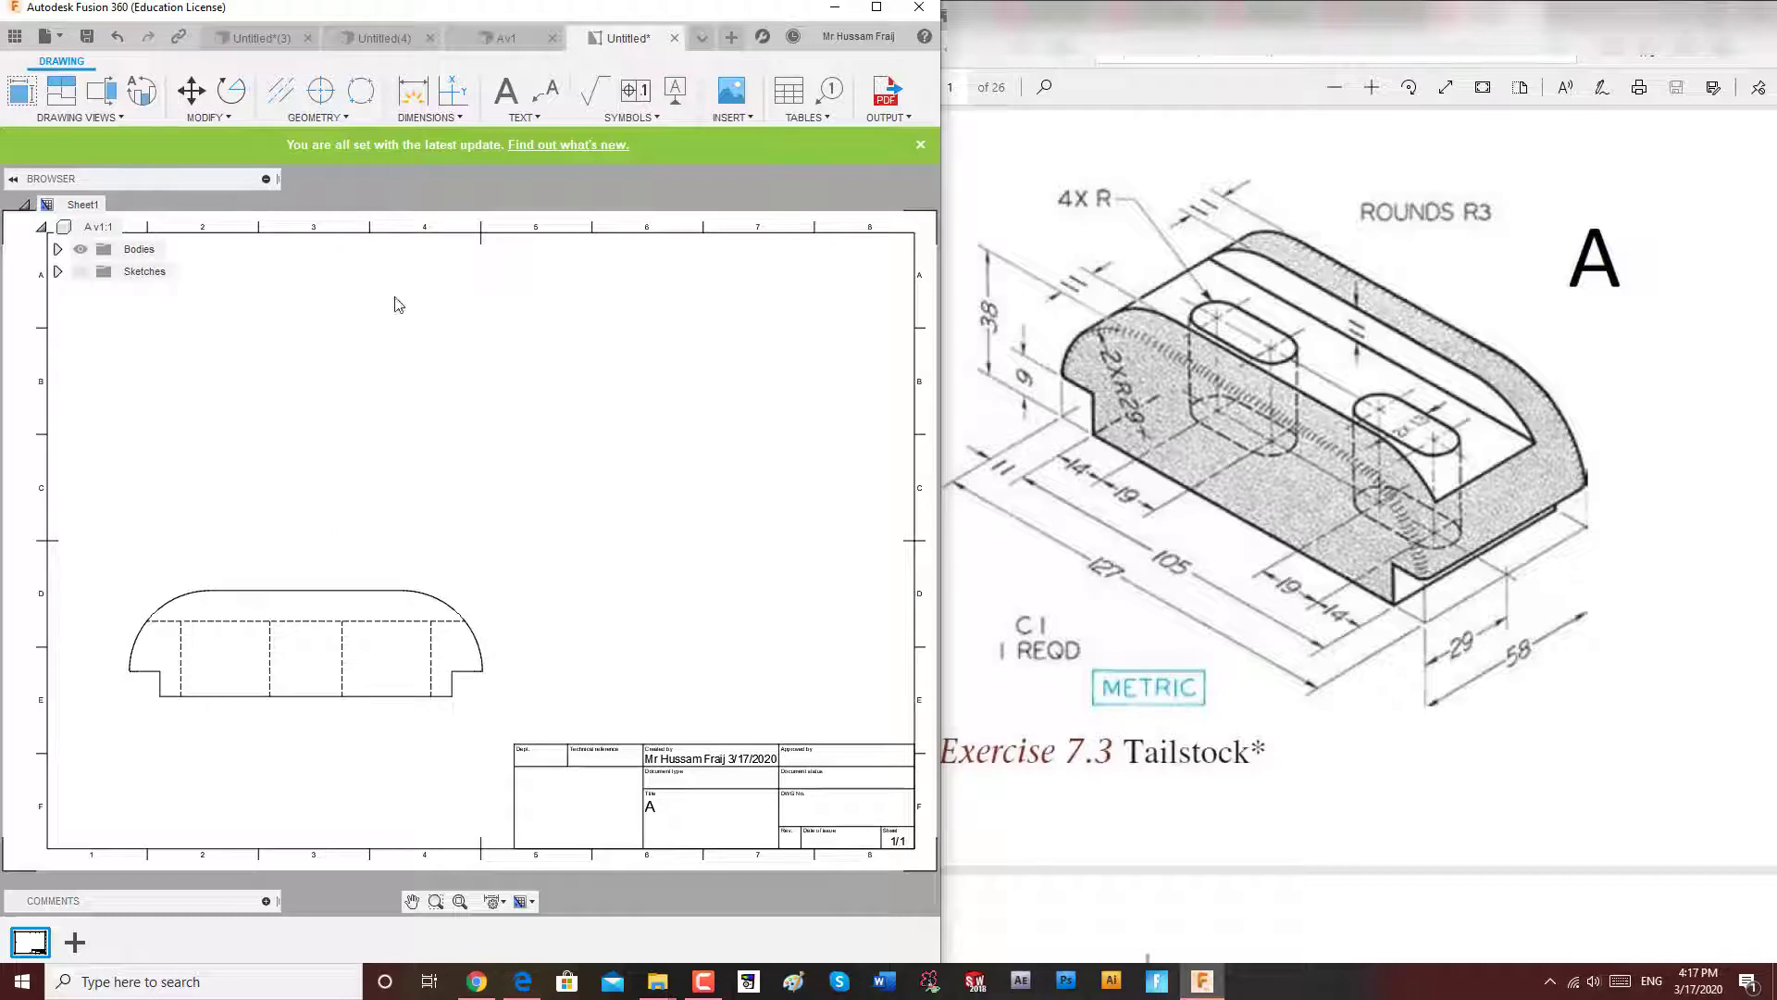
Project a top view above the front view and a side view to its right, without an isometric projection.
left_click(61, 91)
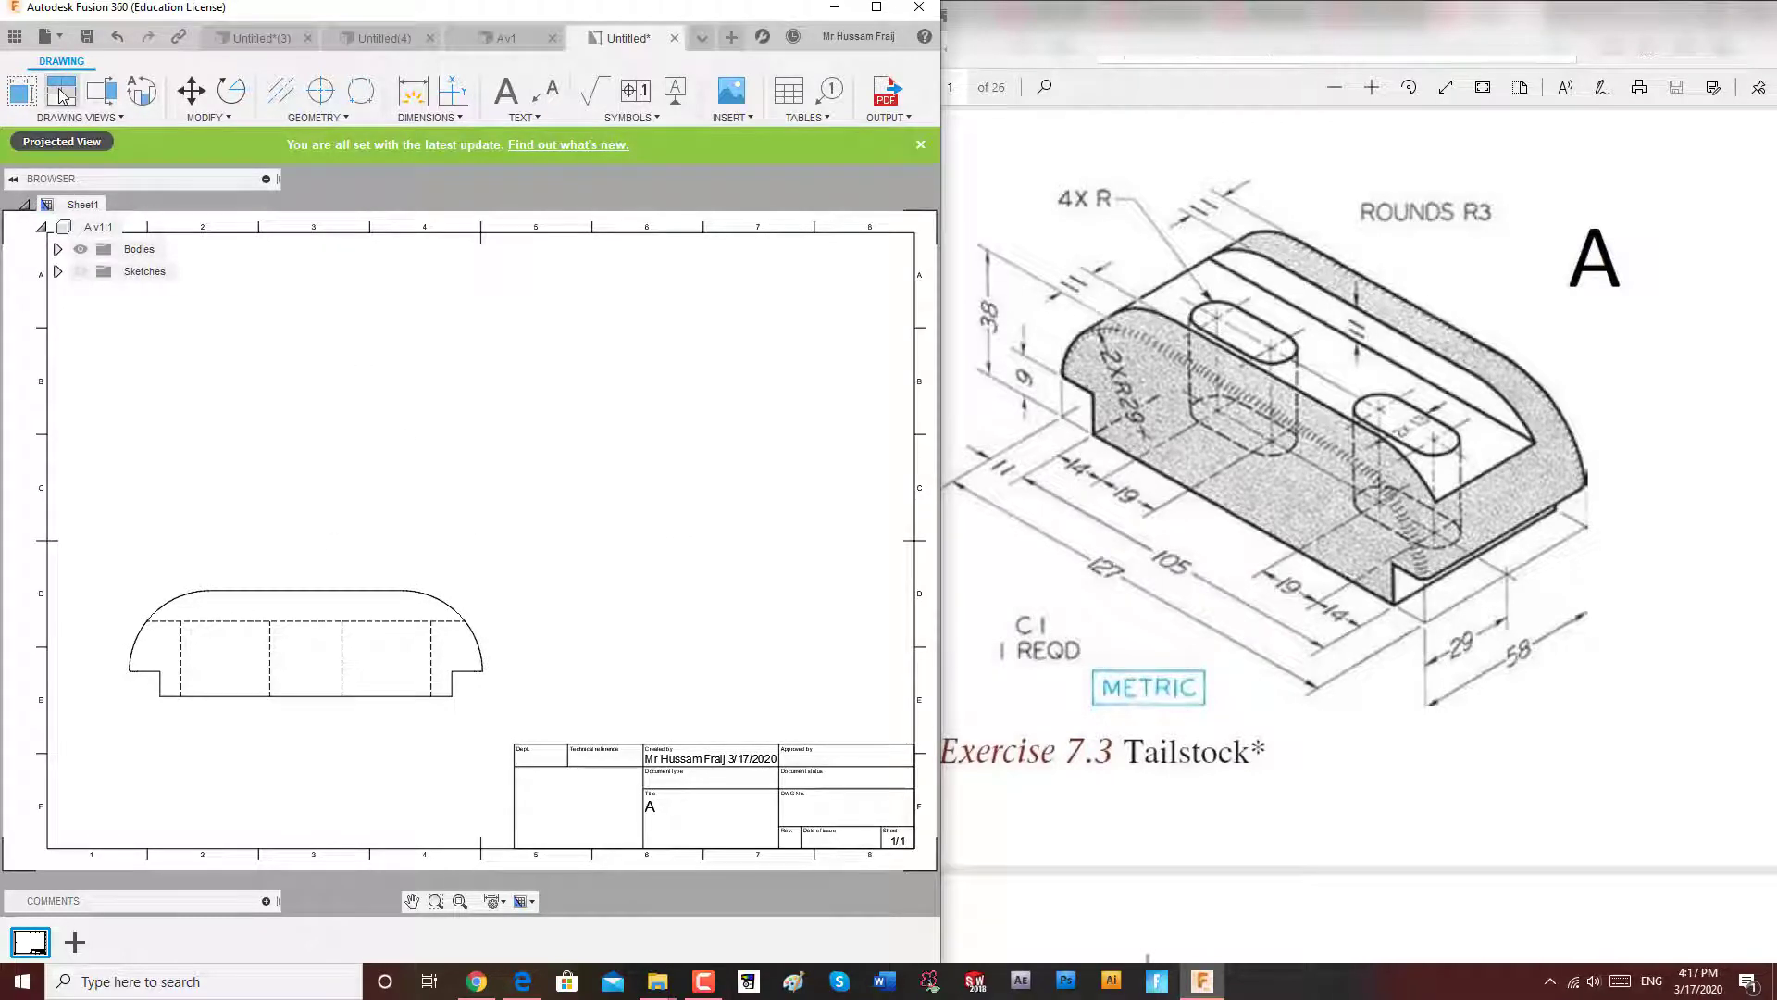
left_click(305, 643)
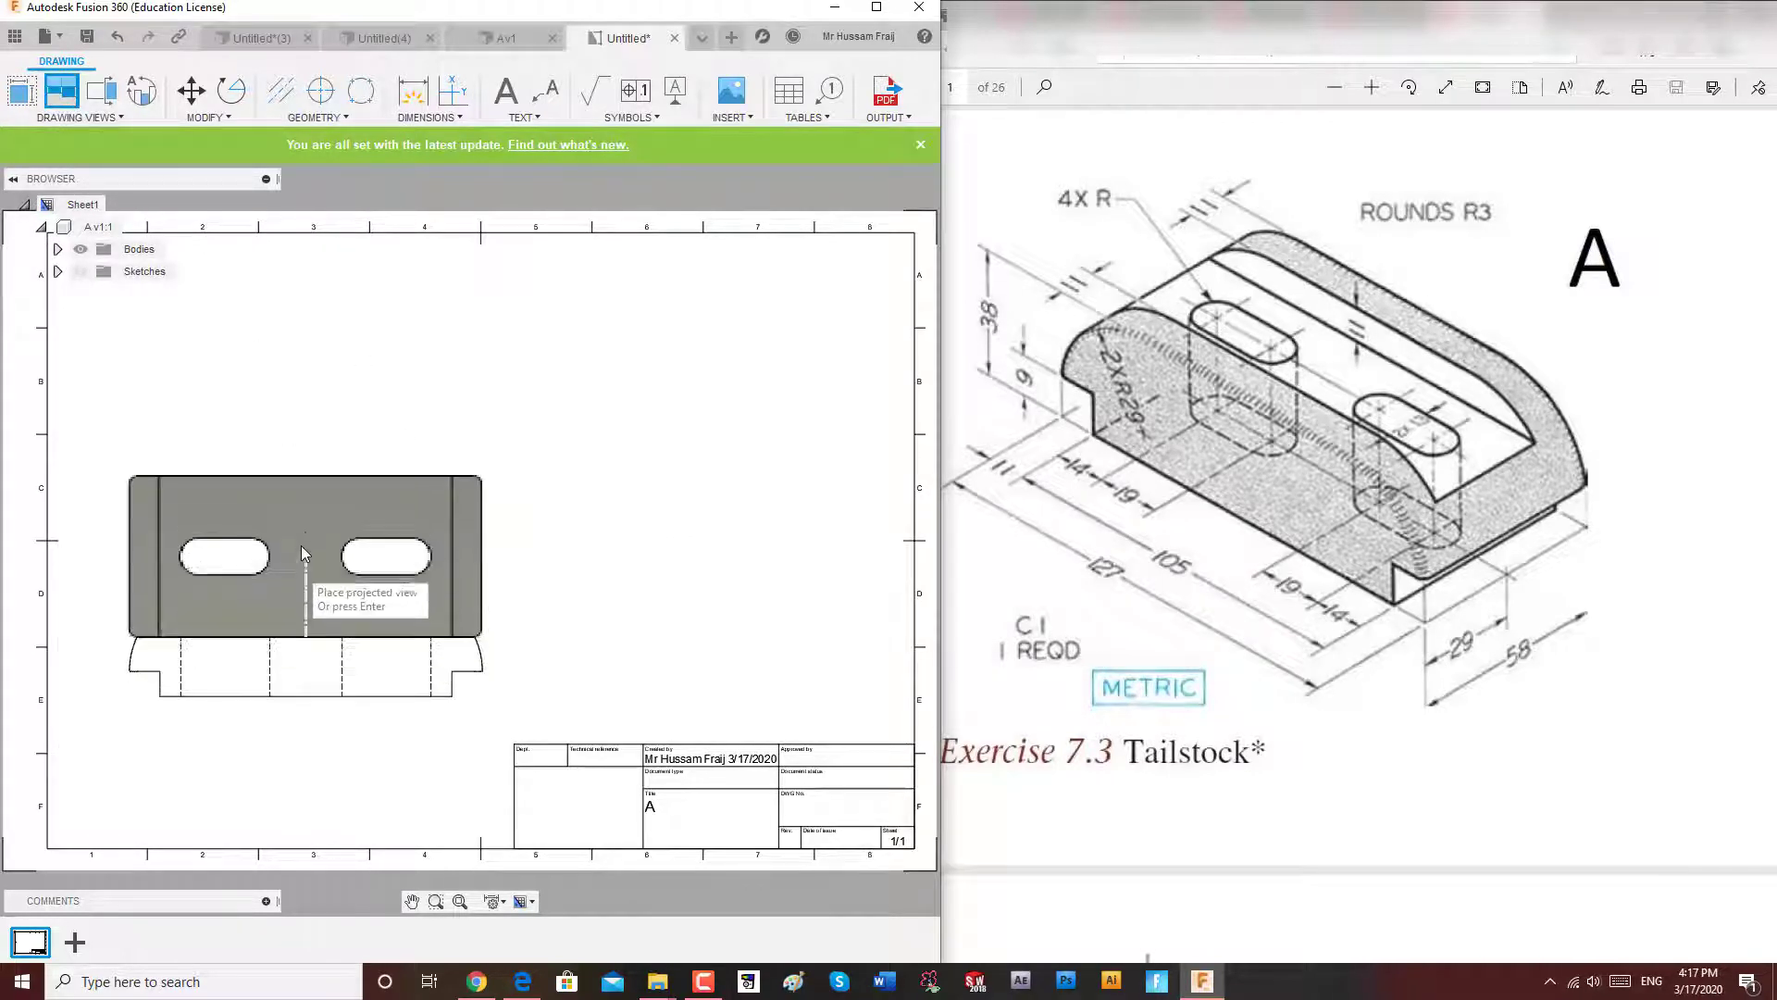
left_click(306, 374)
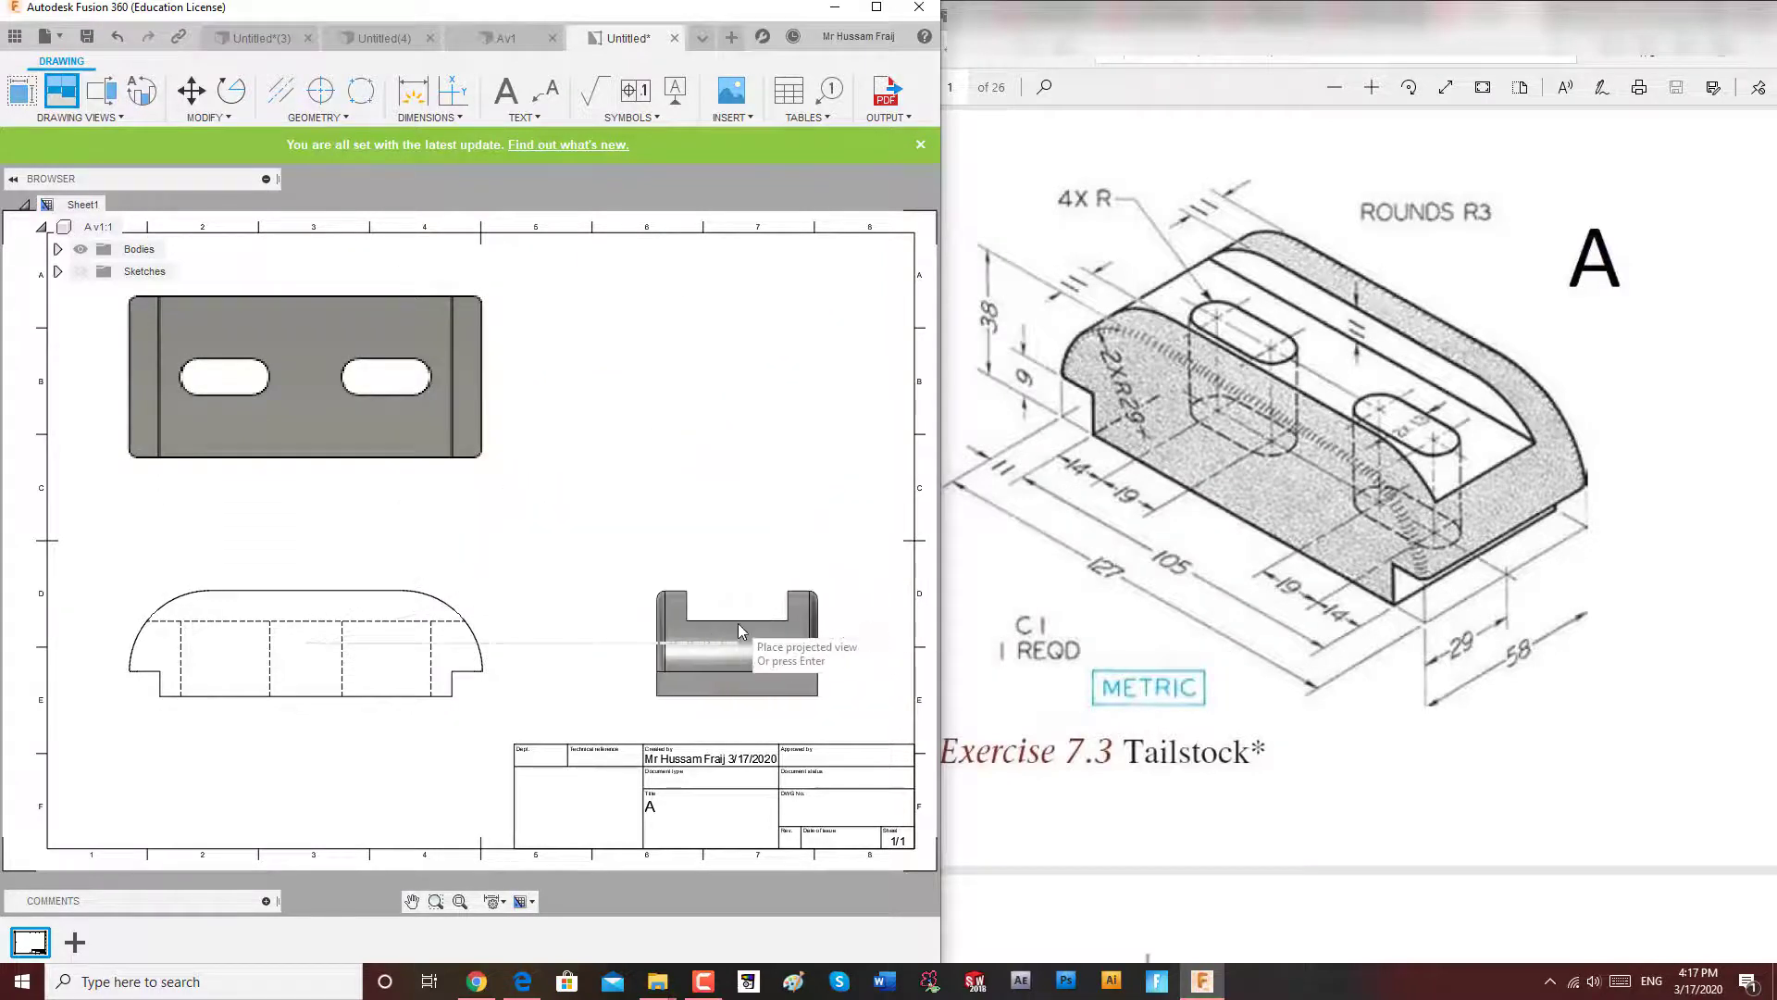
left_click(737, 624)
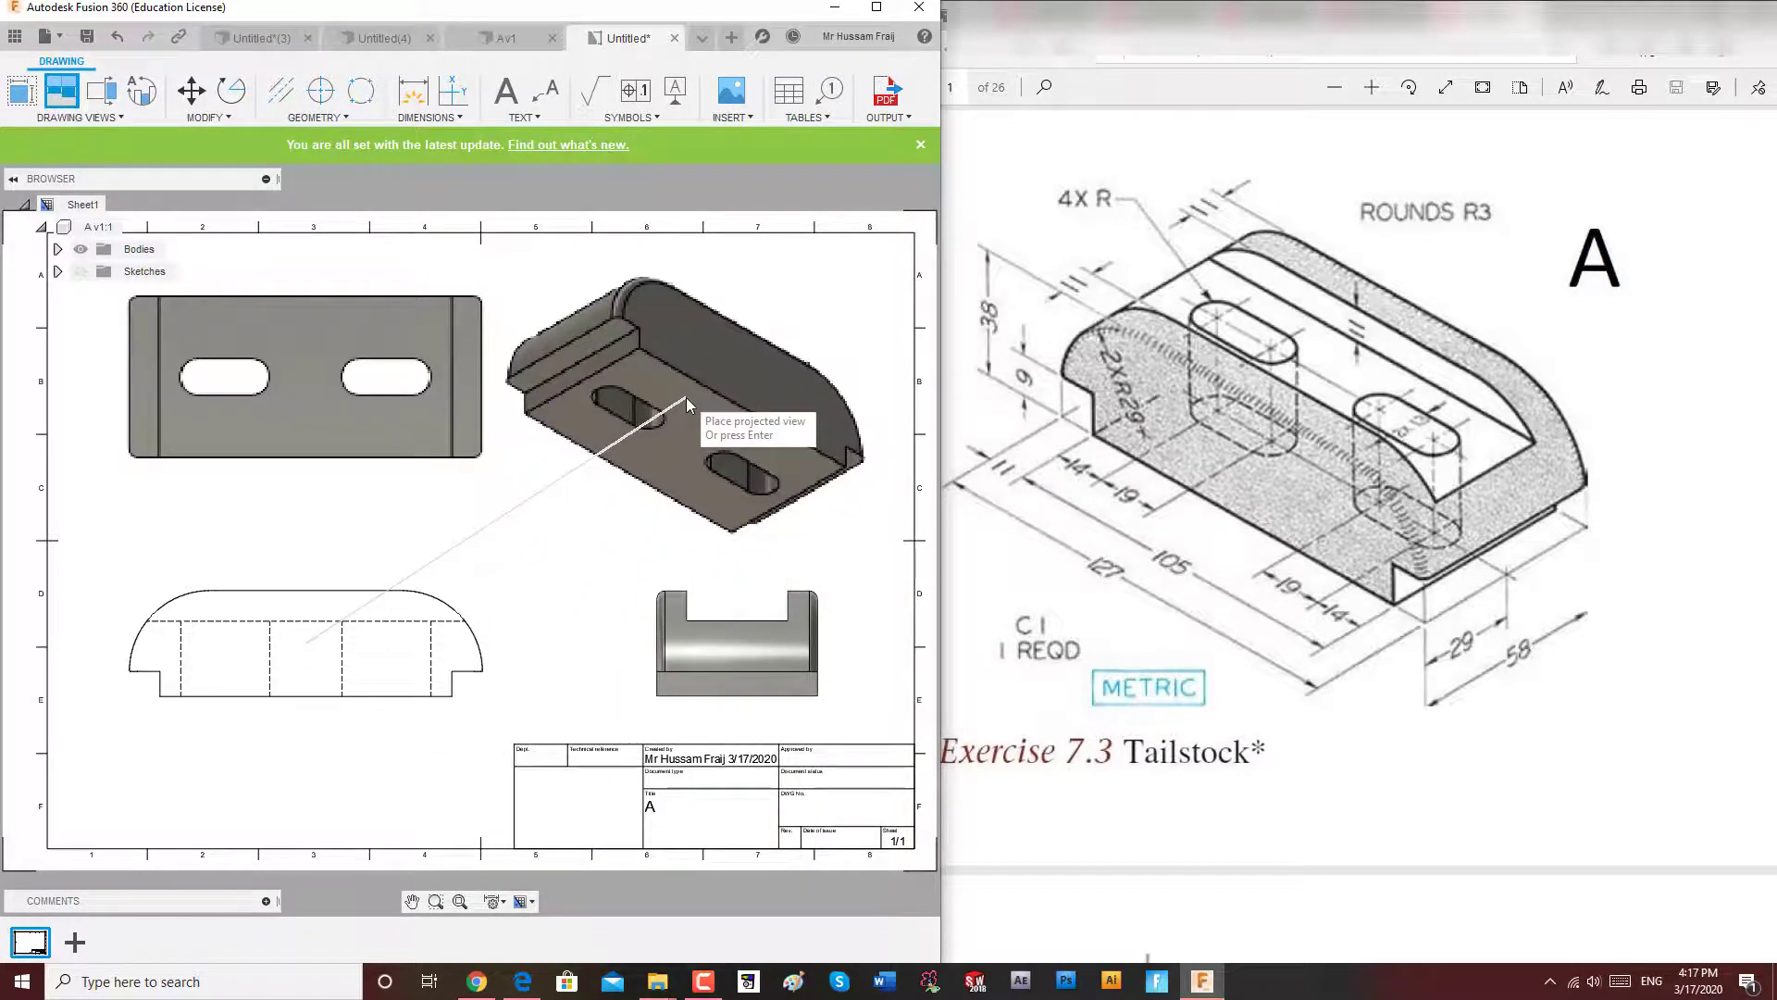
right_click(686, 397)
left_click(748, 399)
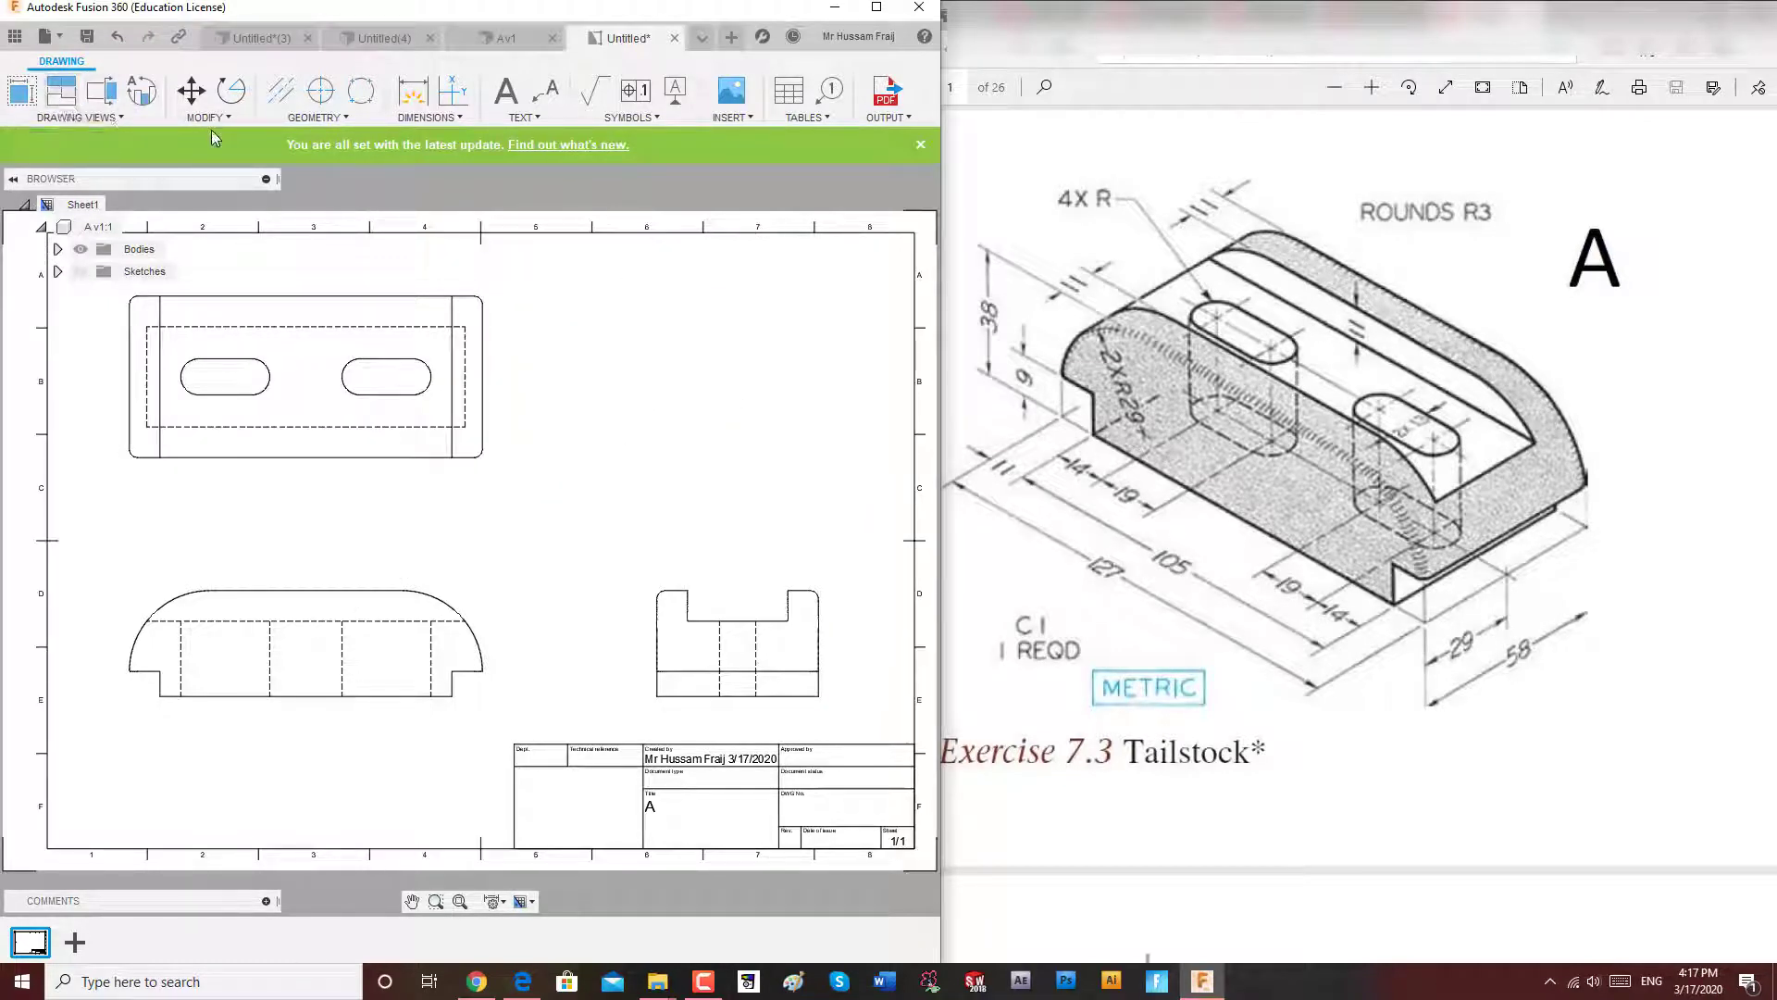
Start another base view of the model and set its orientation to NE Isometric.
left_click(22, 90)
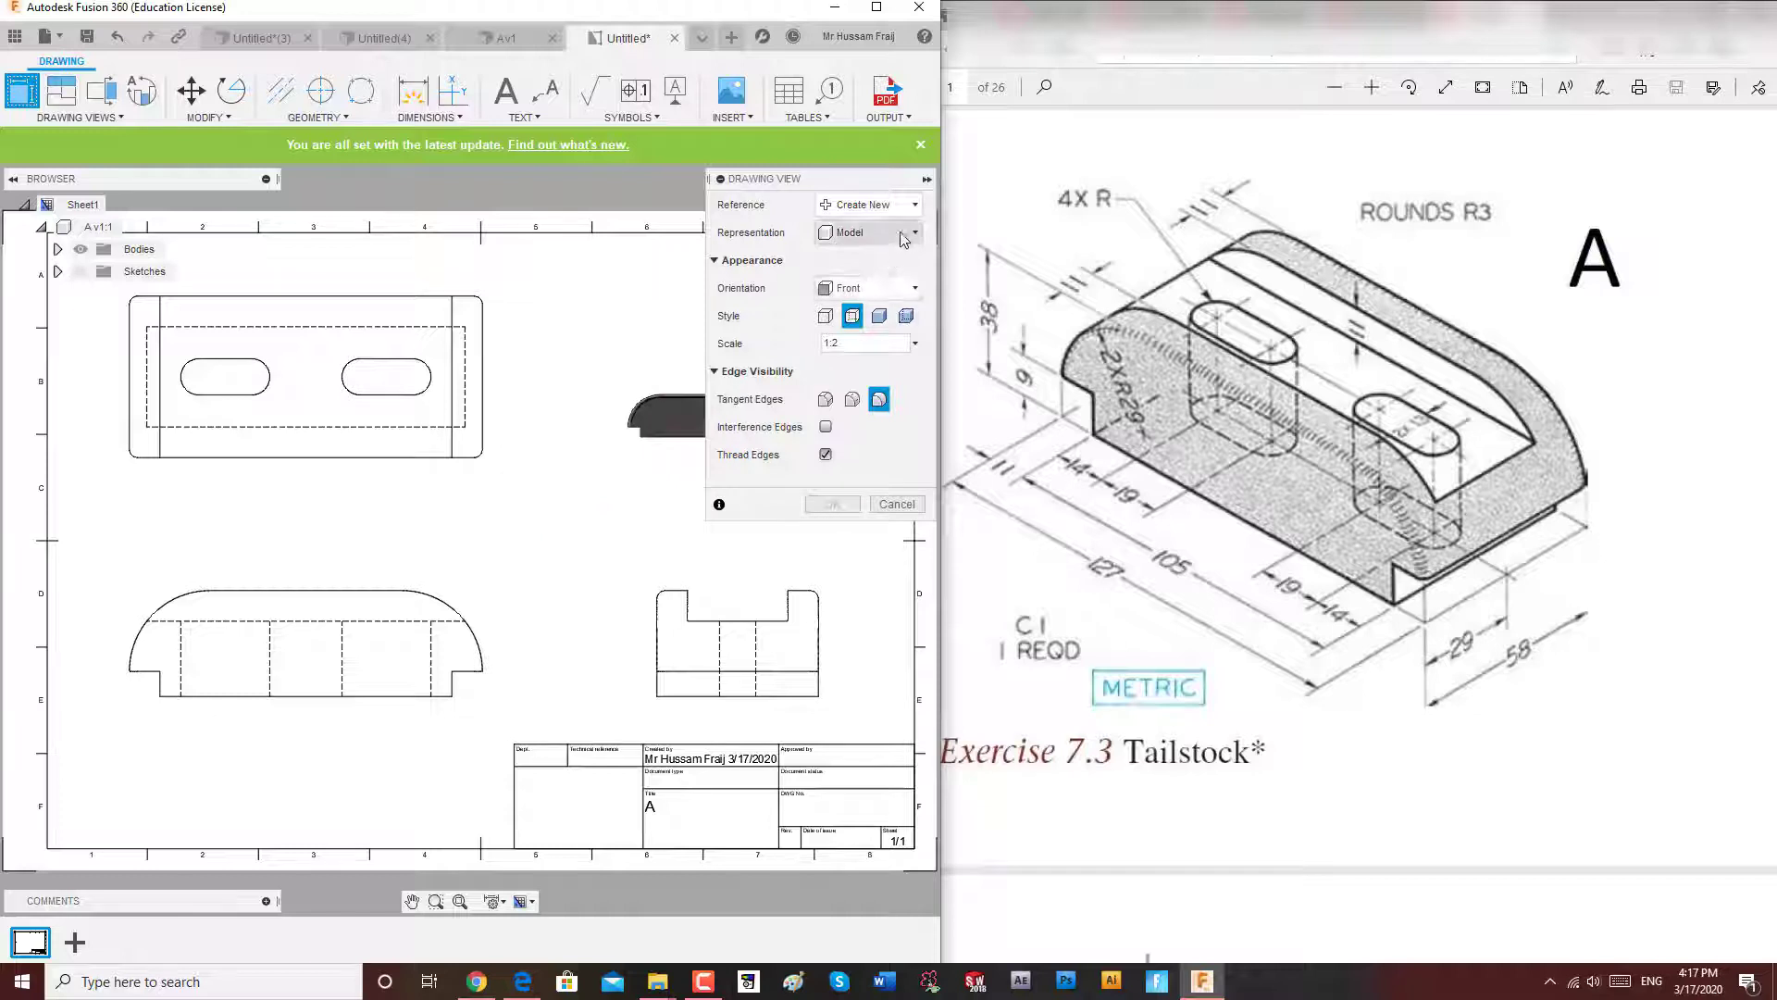
left_click(892, 287)
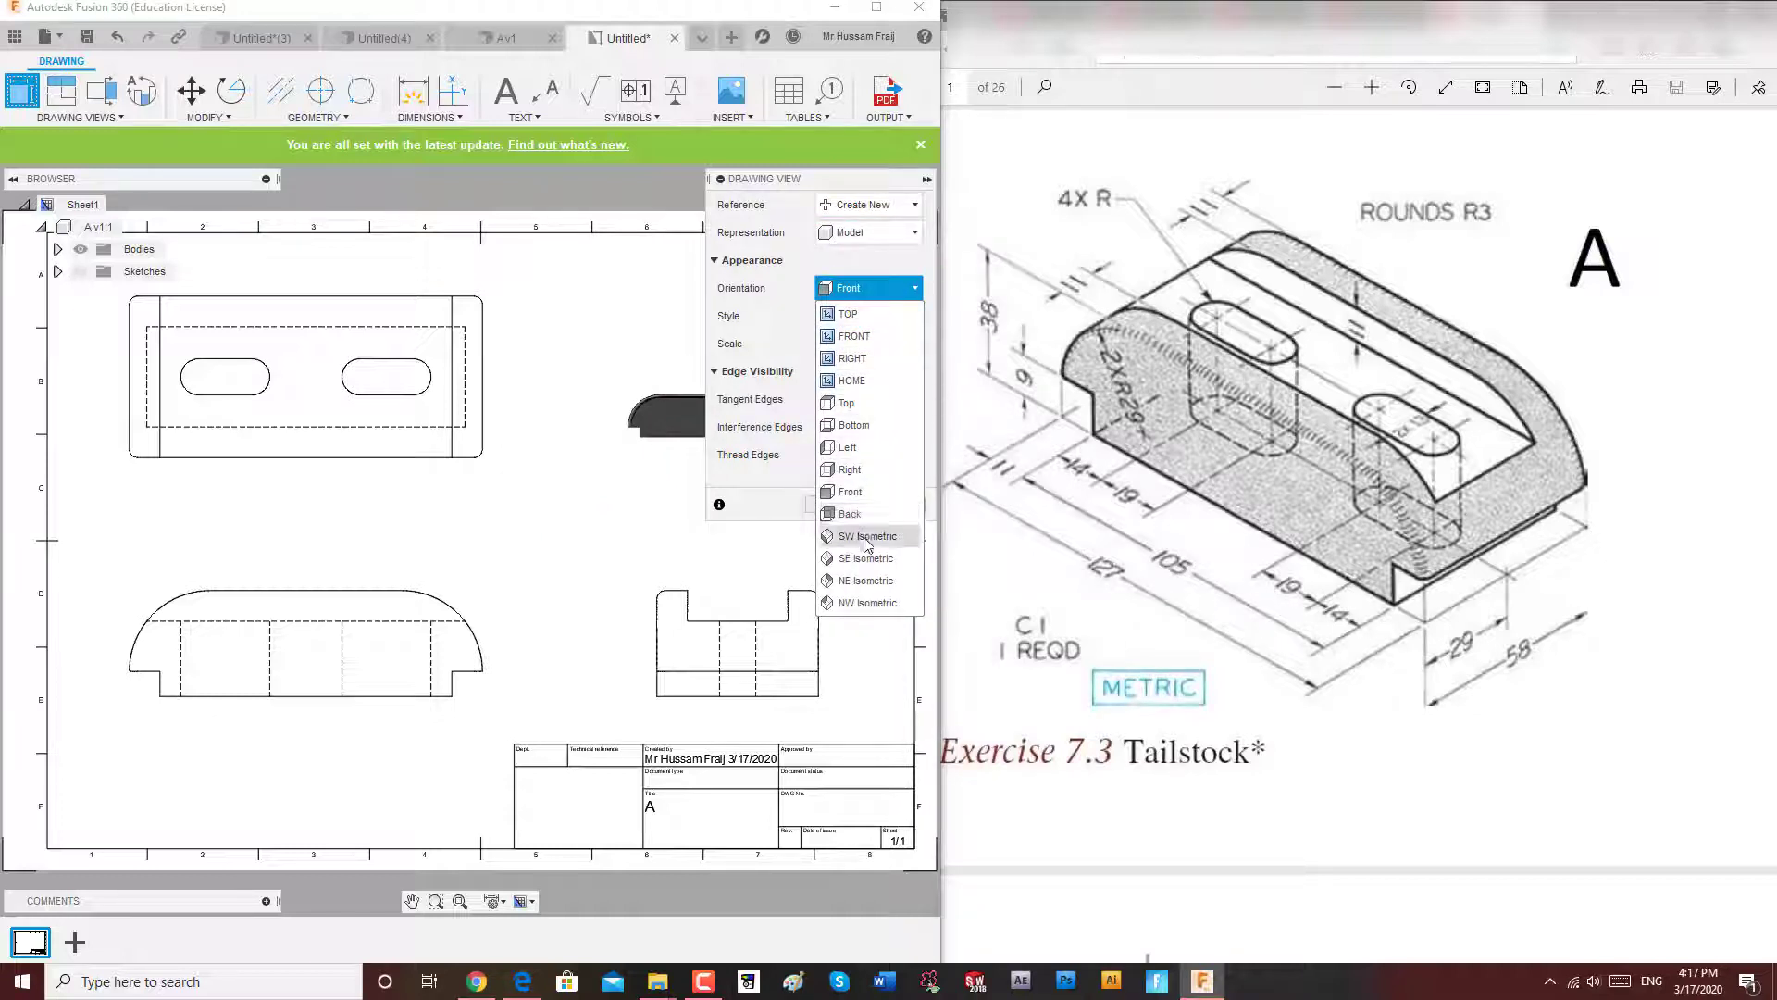
left_click(865, 536)
left_click(866, 288)
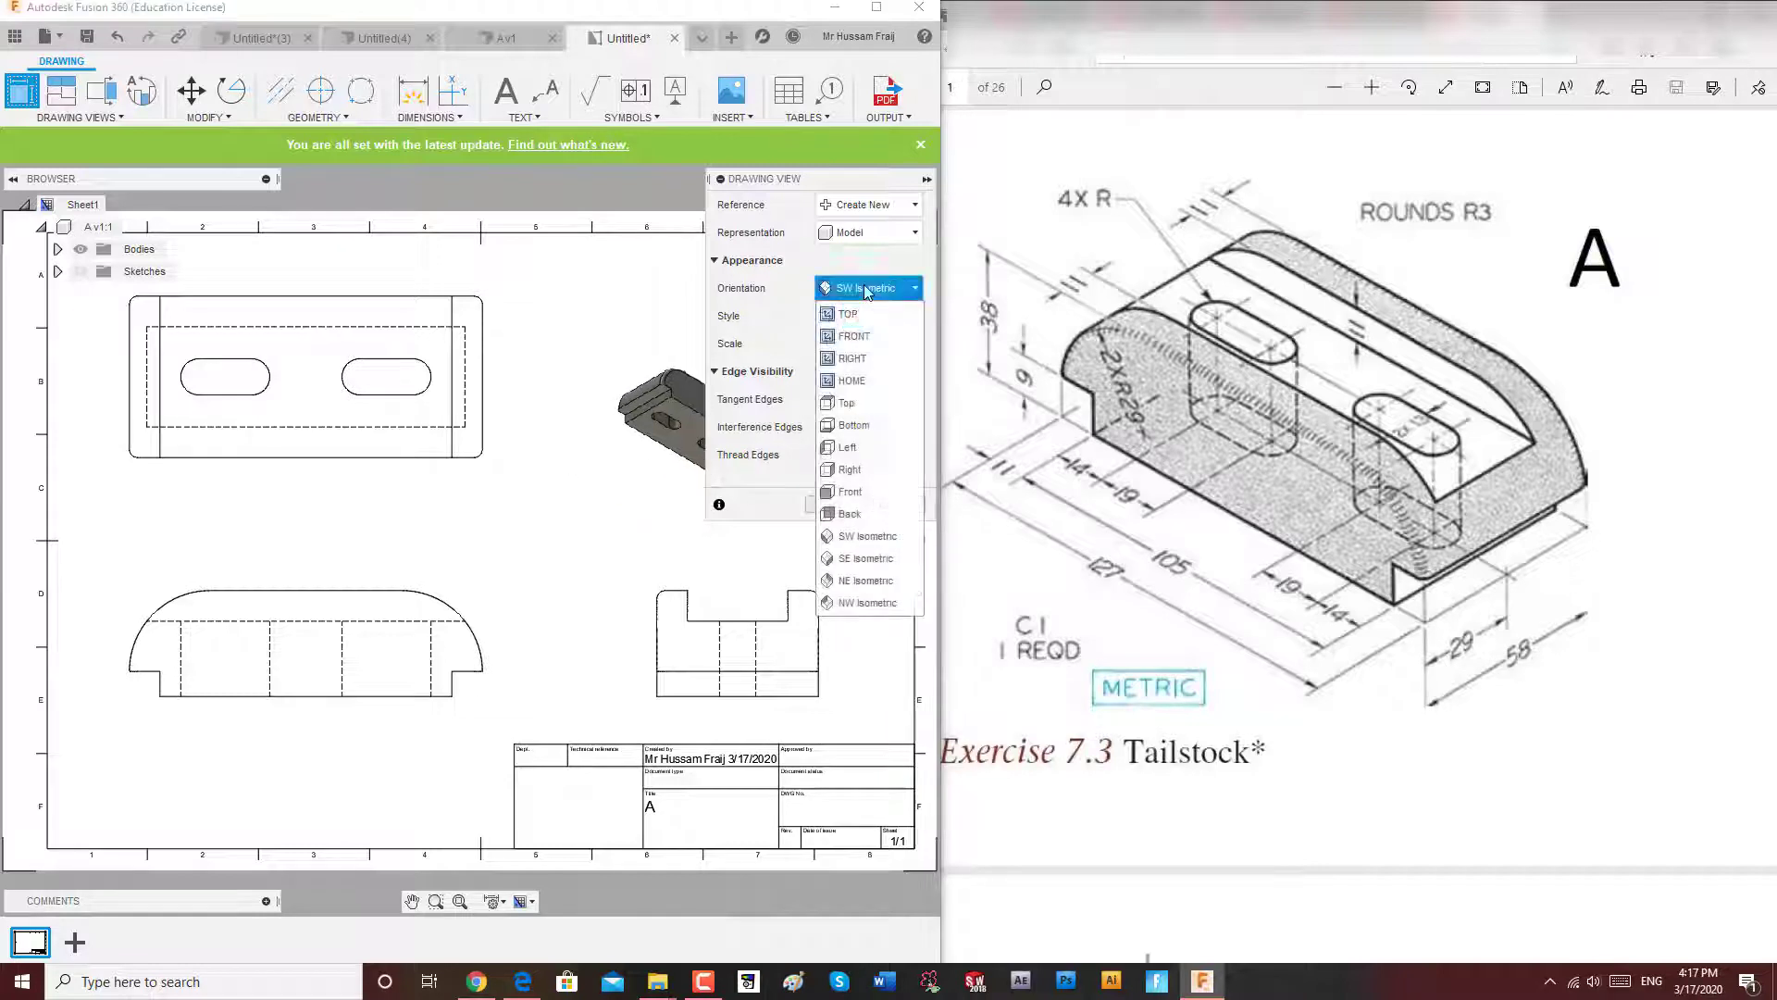
left_click(862, 559)
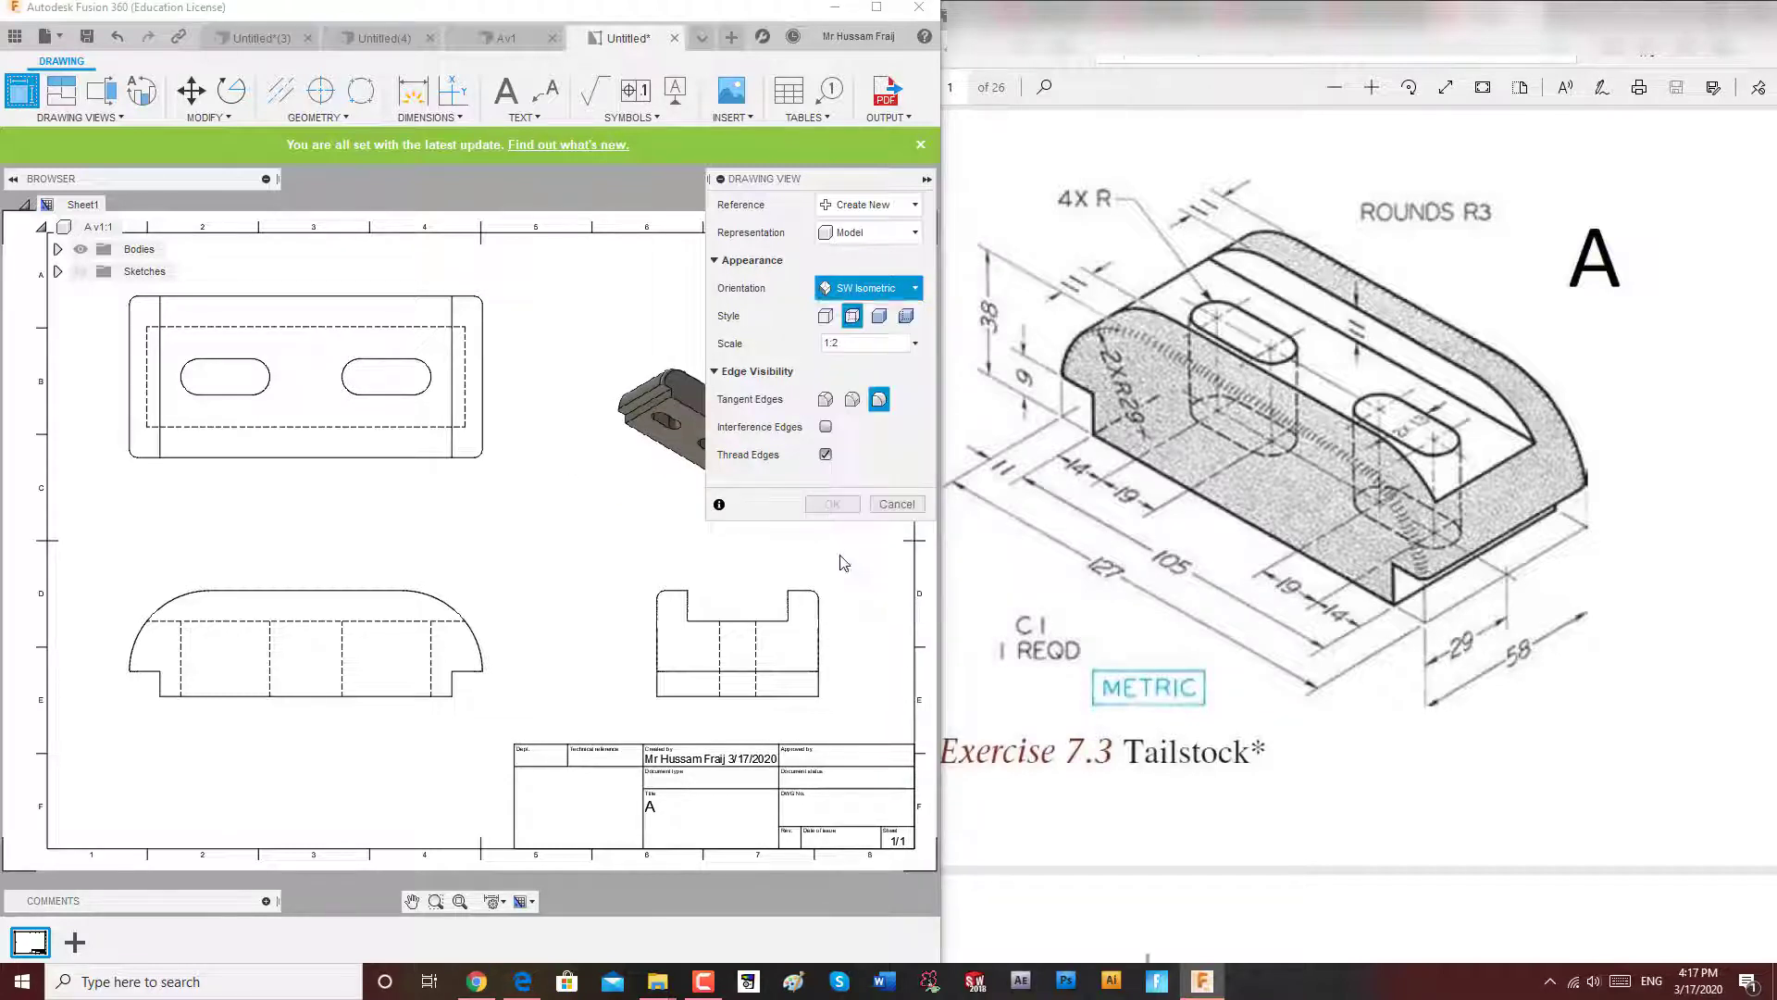
left_click(866, 288)
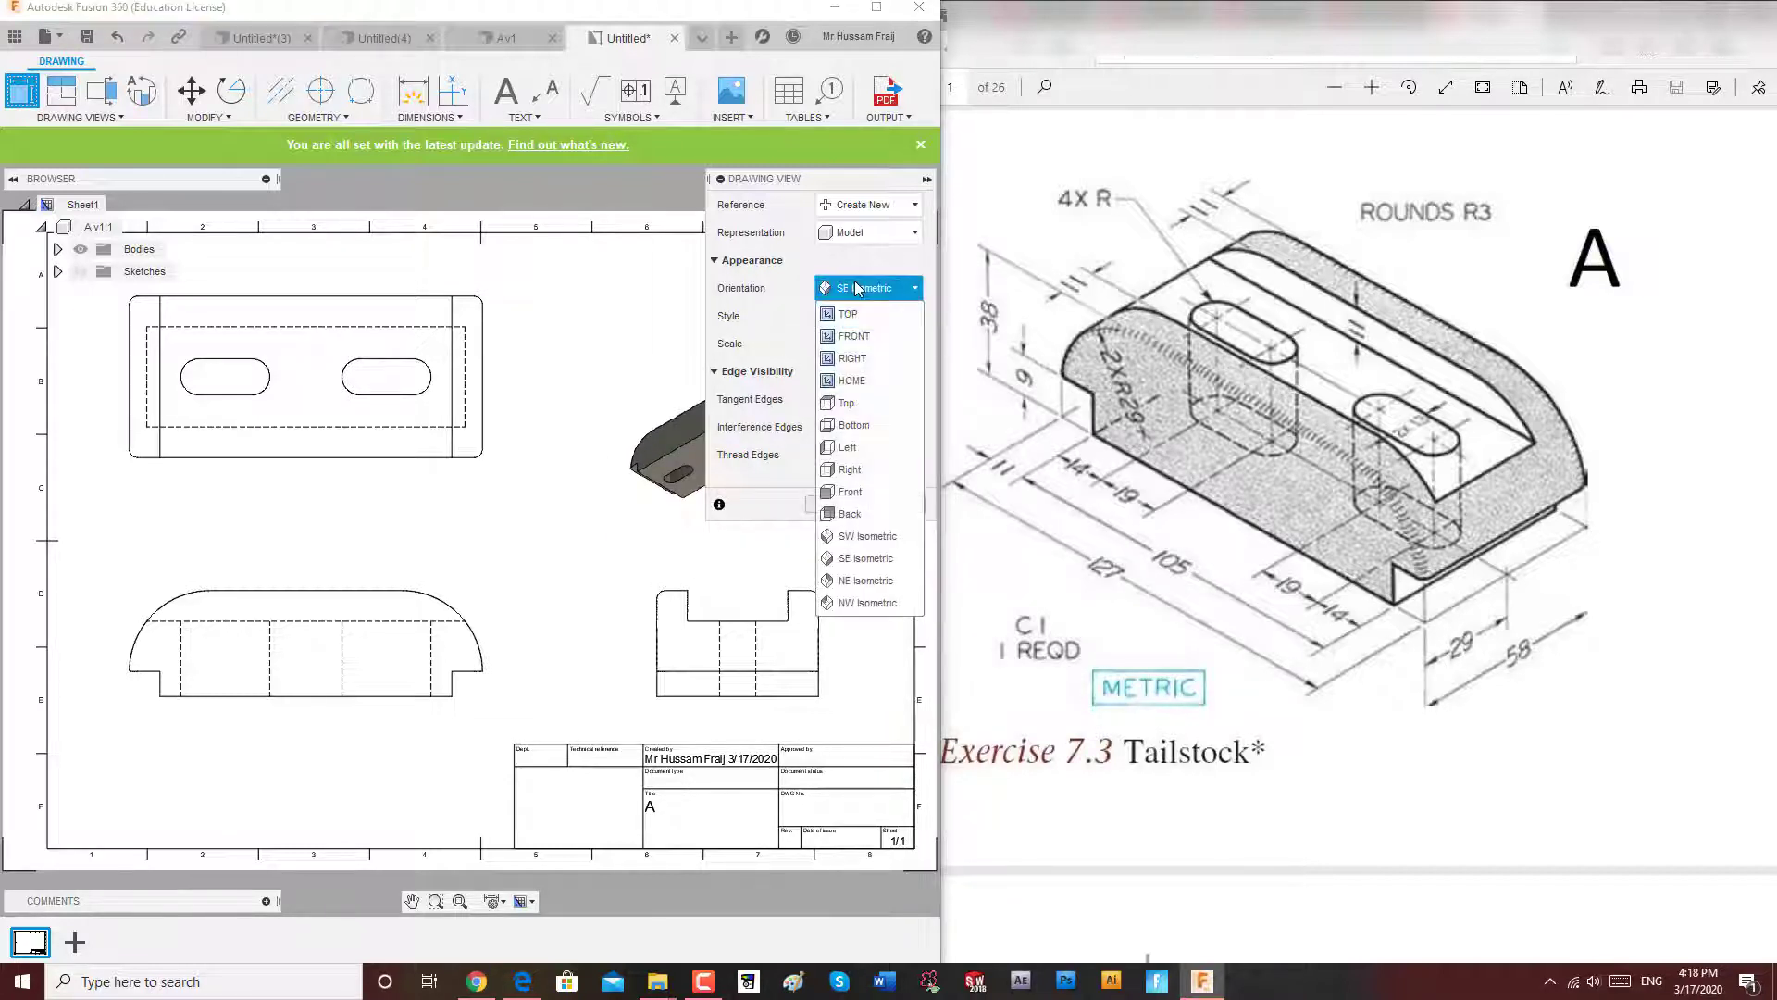
left_click(869, 572)
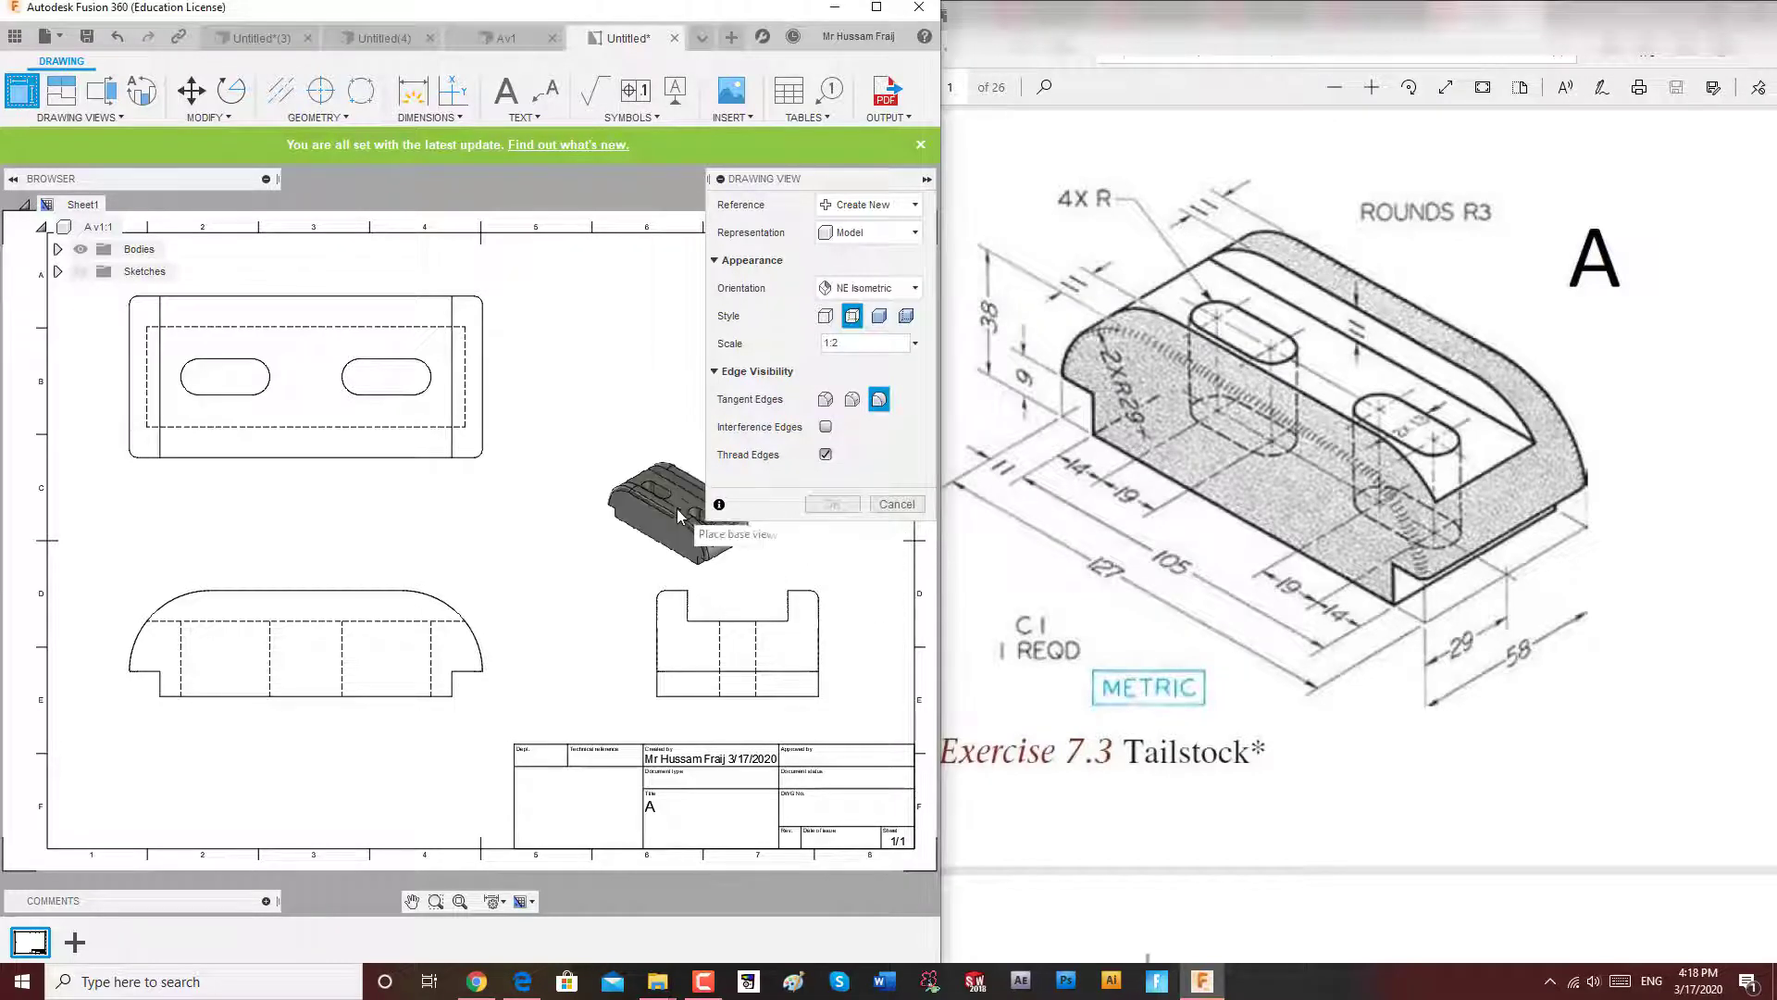
Place the NE Isometric base view in the sheet's upper-right area at scale 1.25 with the Shaded style.
left_click(848, 346)
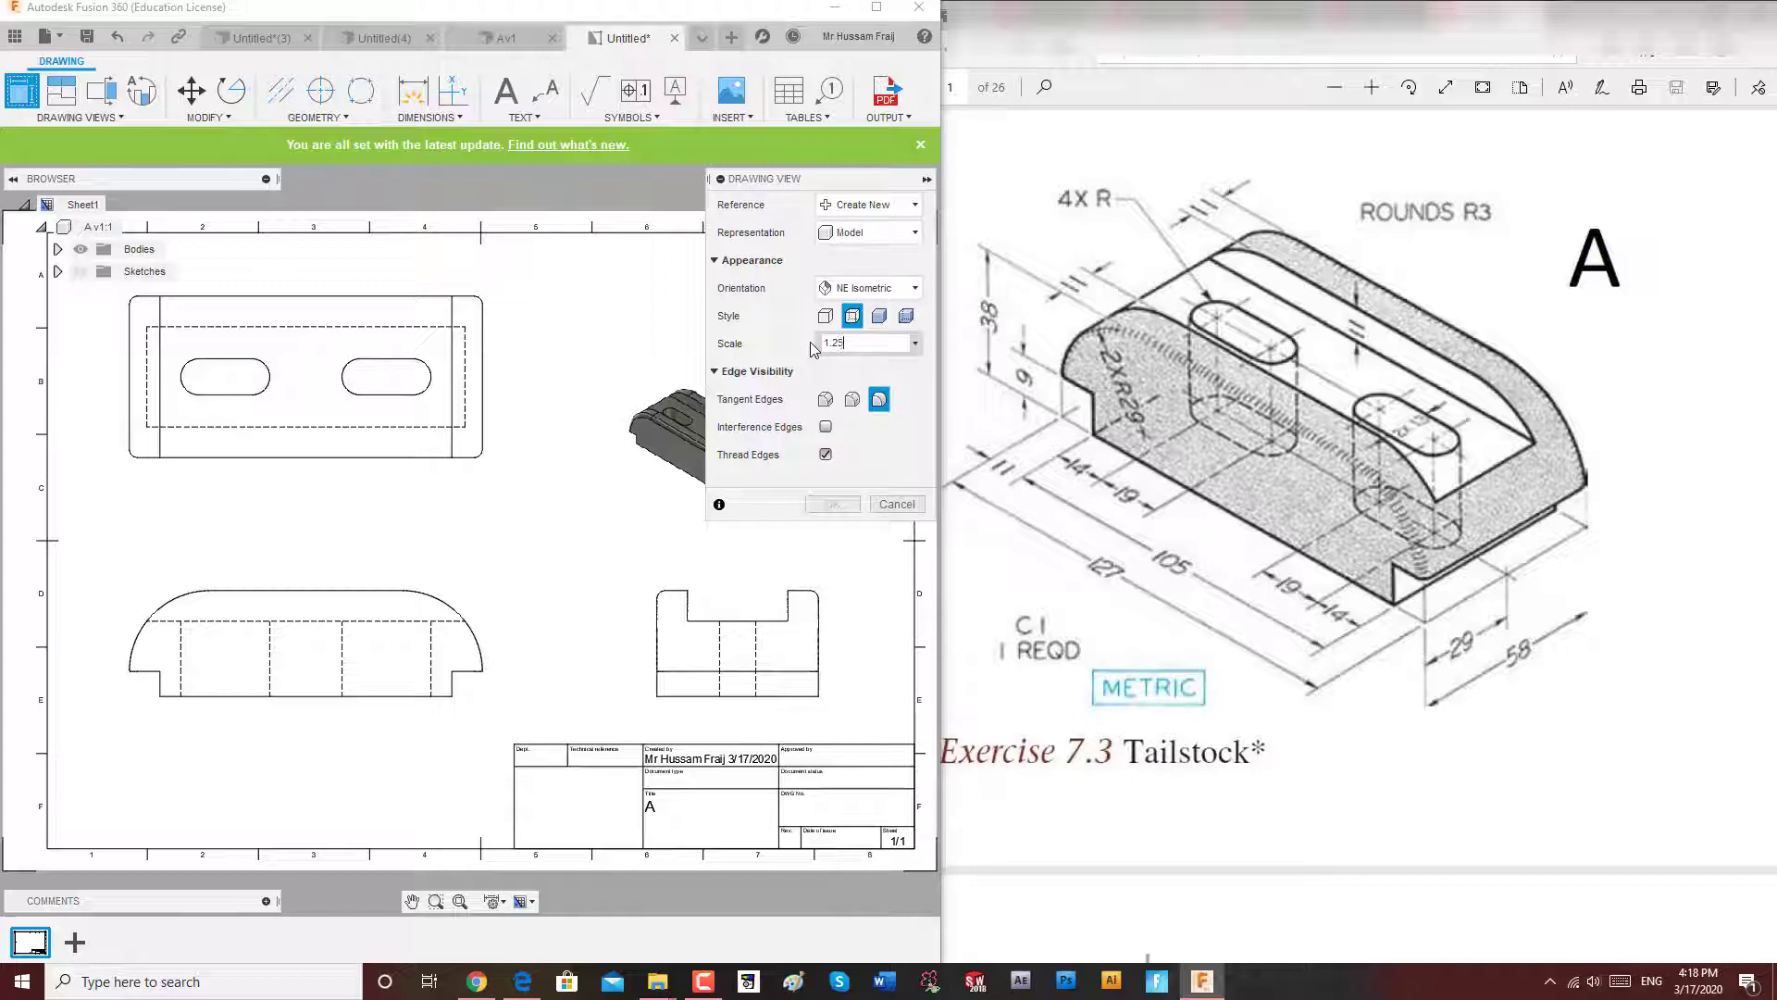
key("Return")
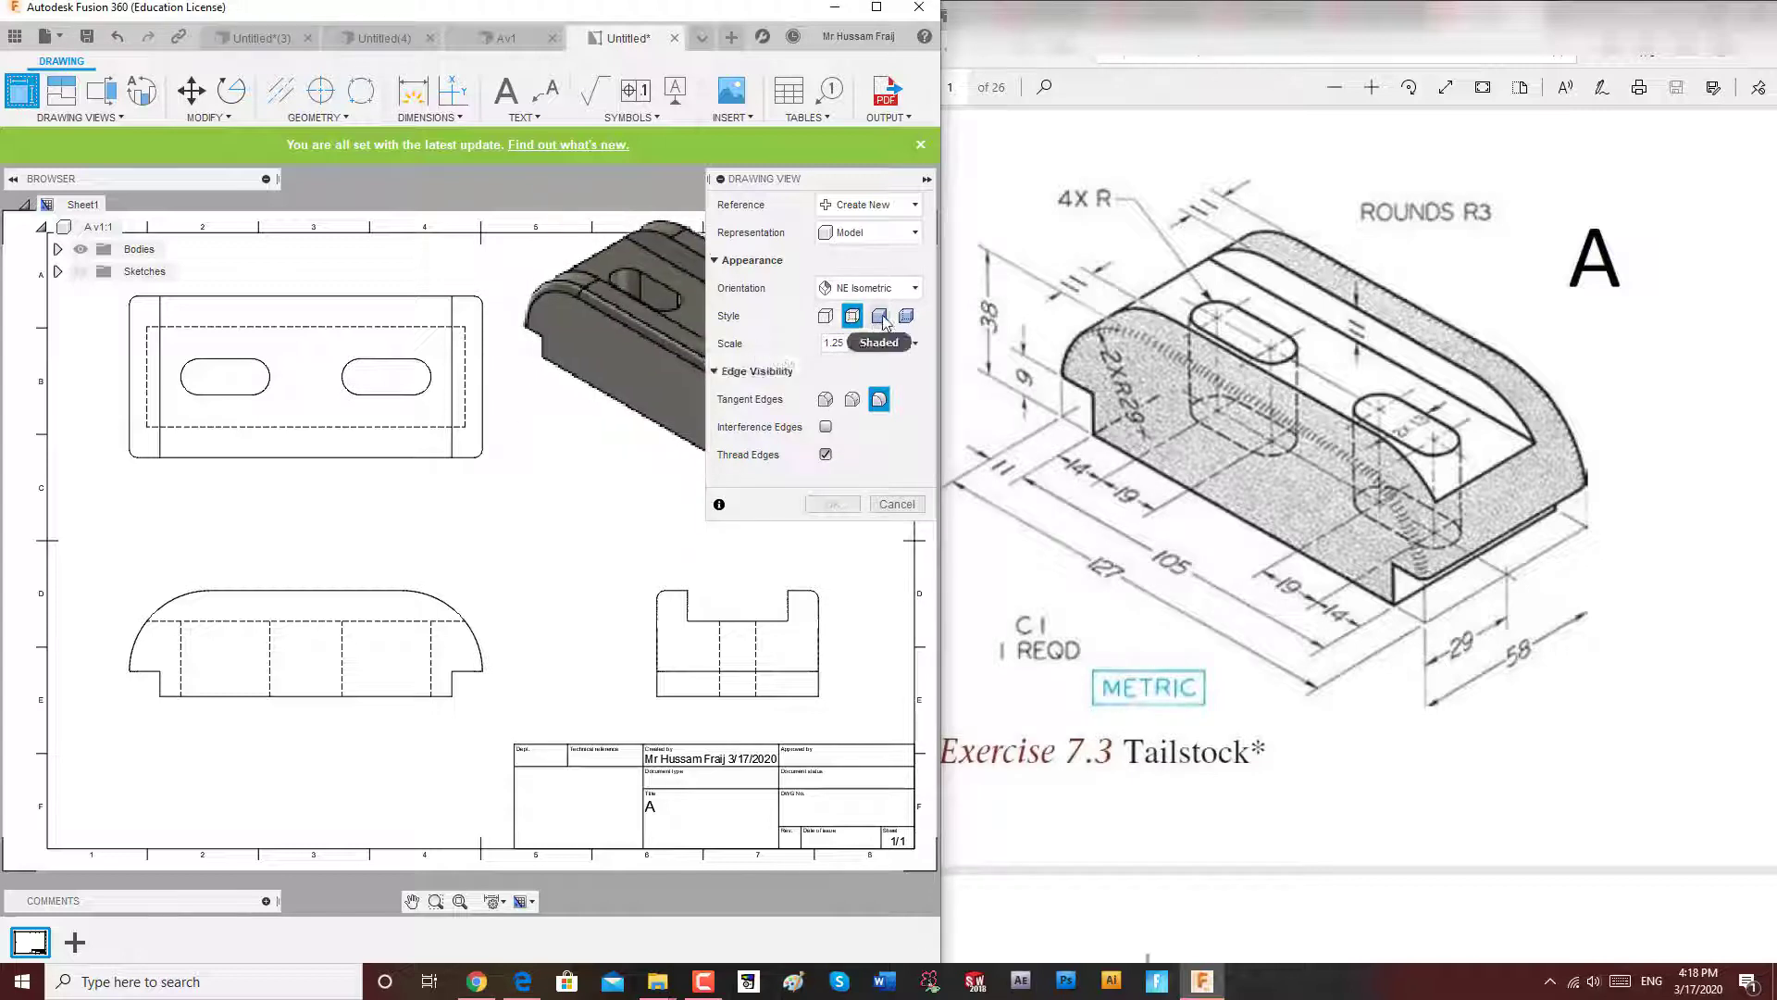
left_click(880, 317)
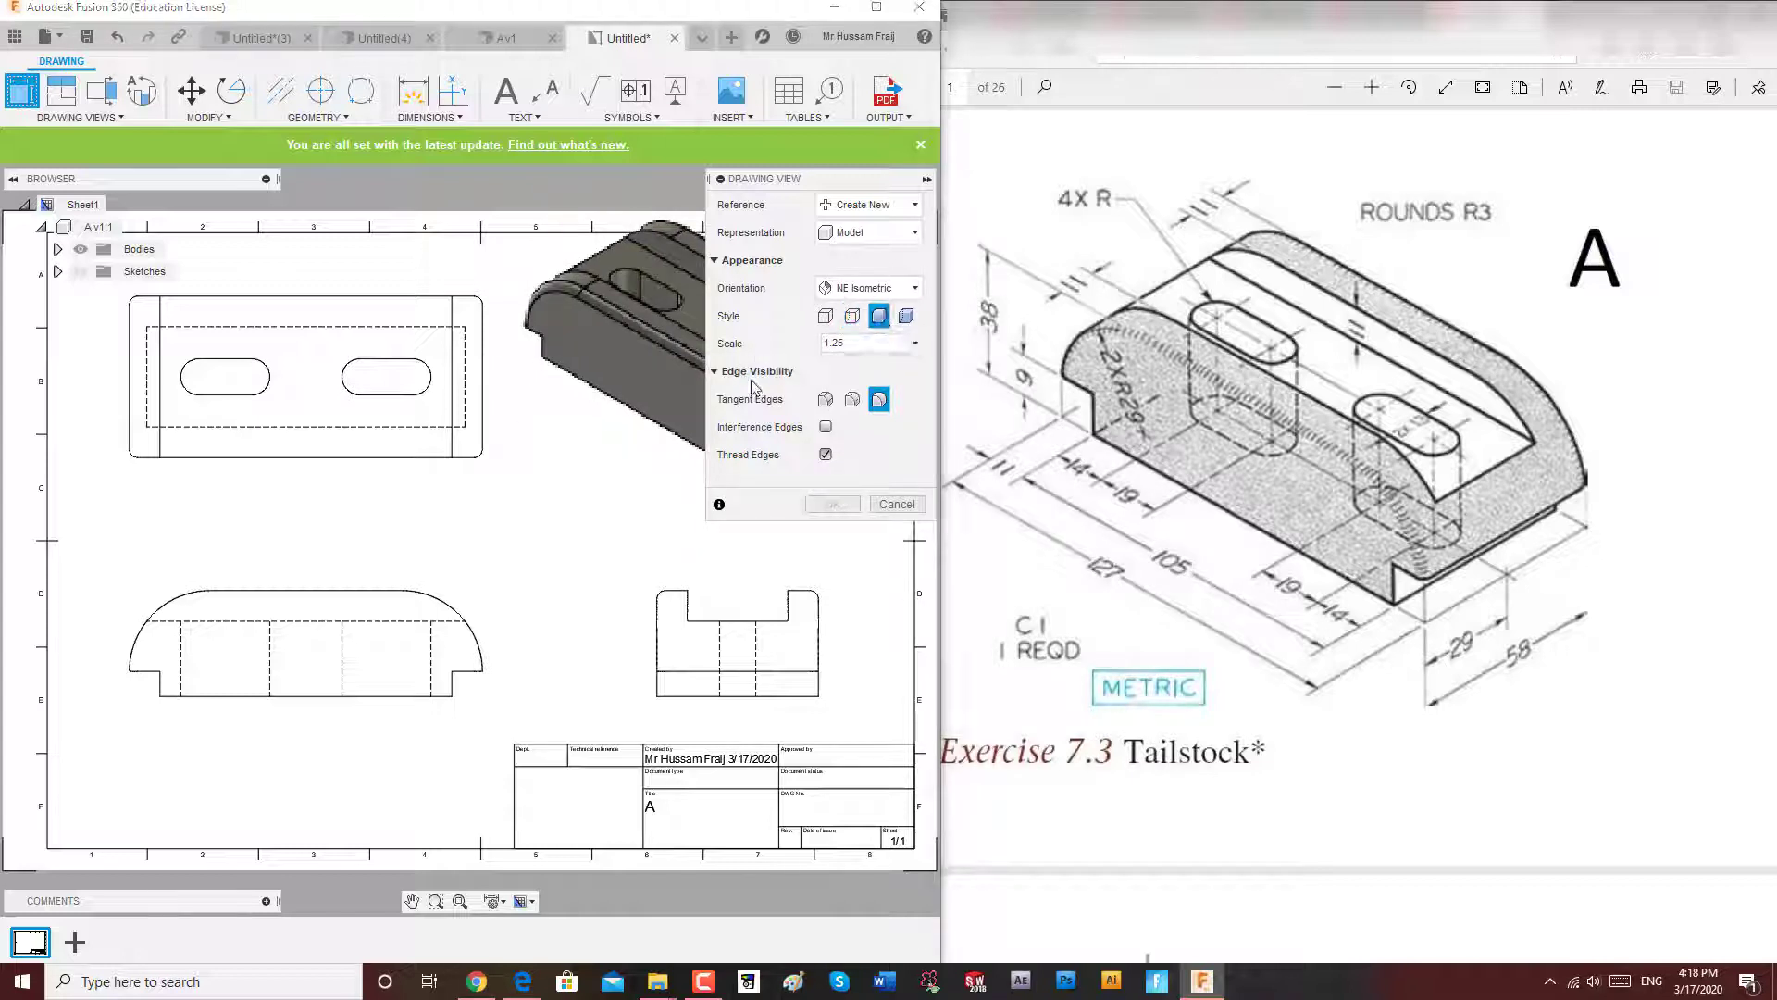
left_click(676, 413)
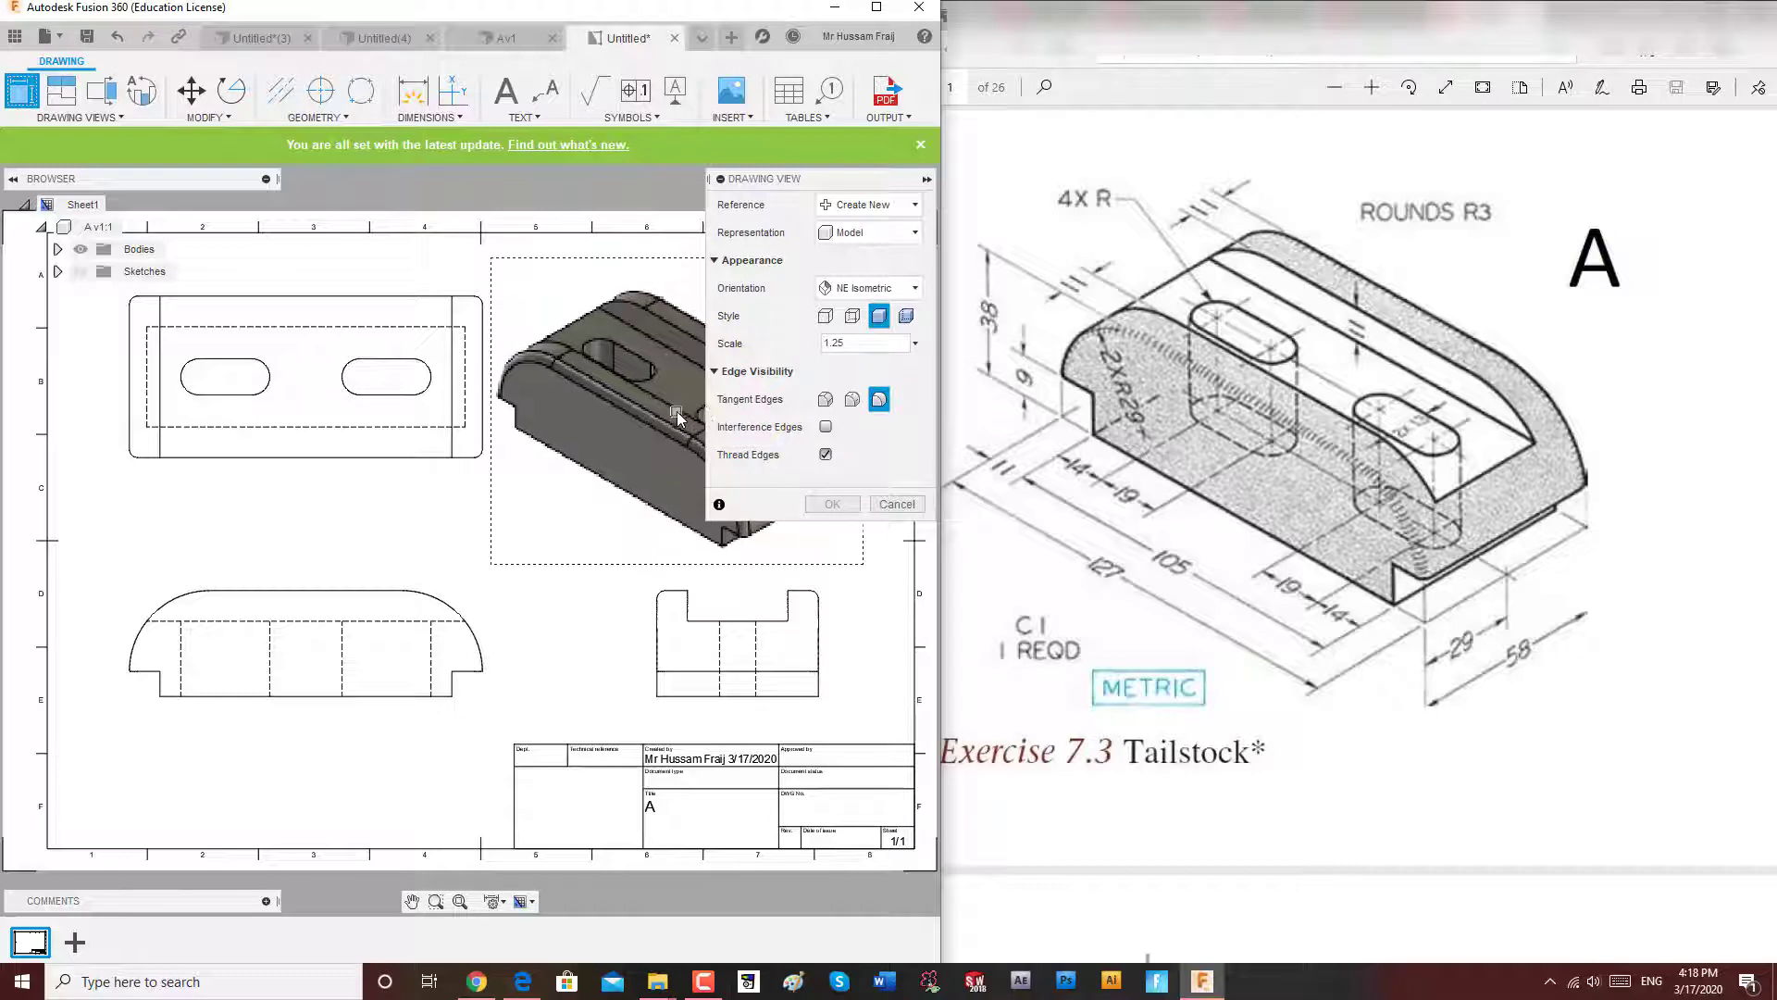
left_click(830, 504)
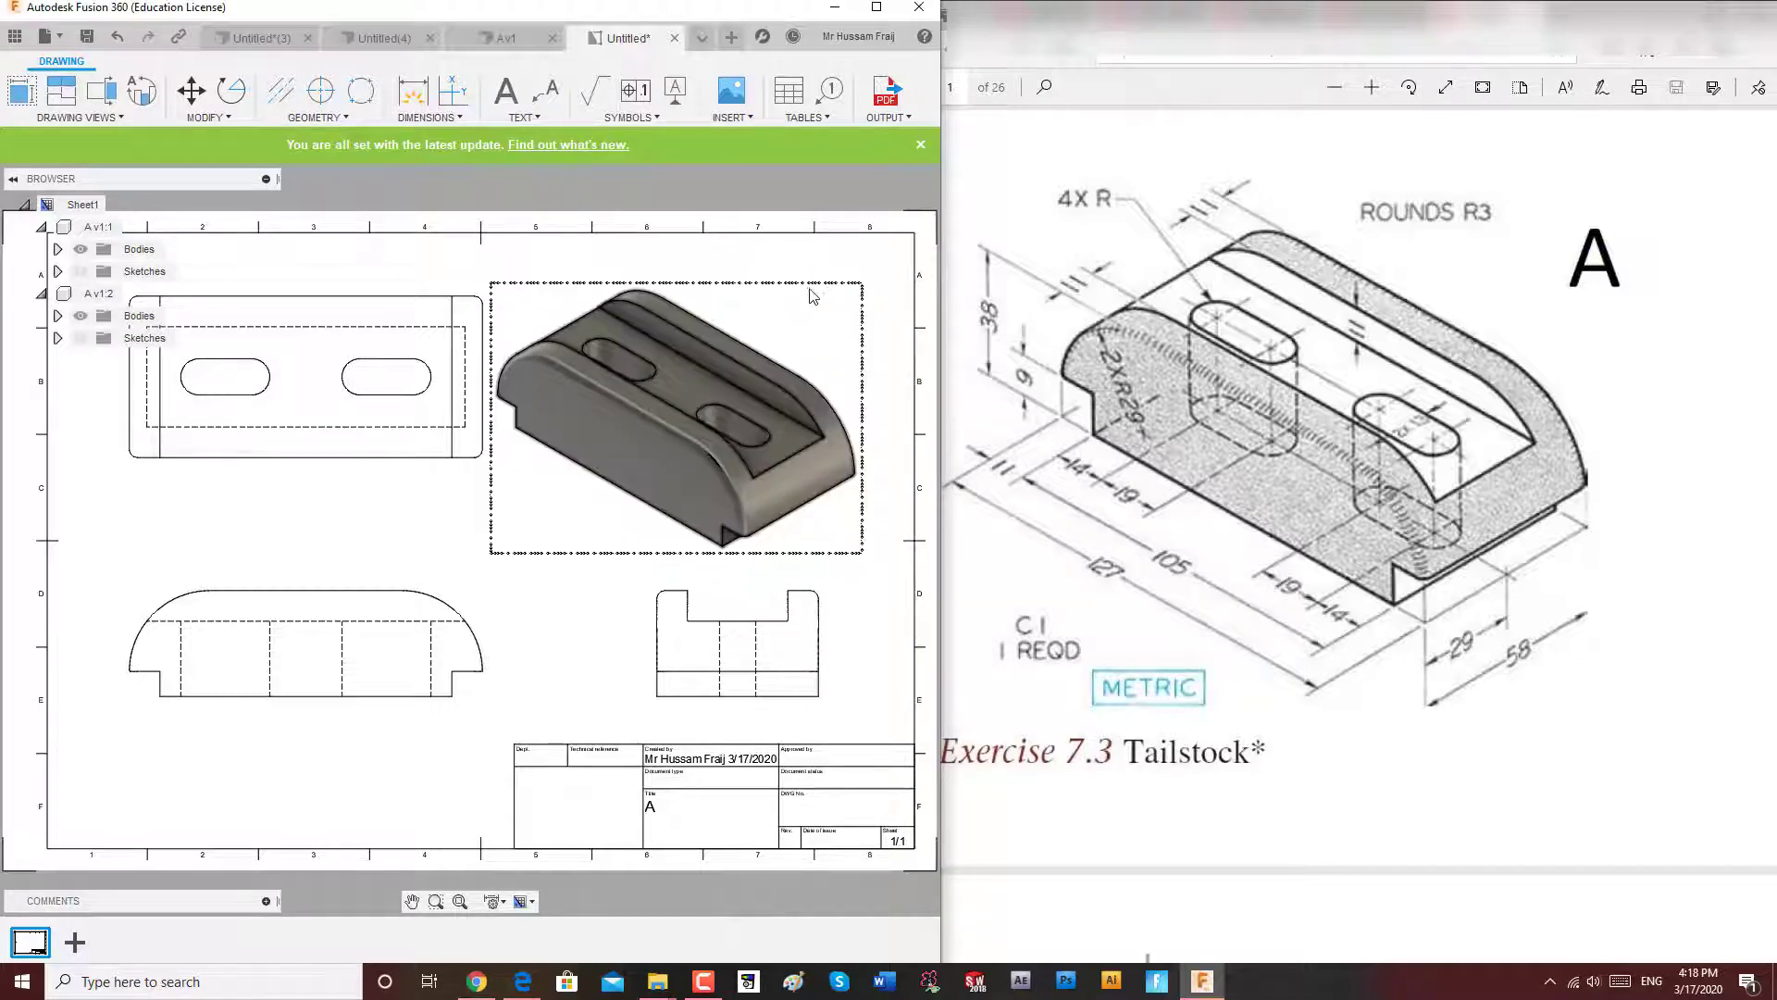
Reposition the shaded isometric view within the sheet's upper-right corner, clear of the top and side views, and maximize the window.
left_click(773, 381)
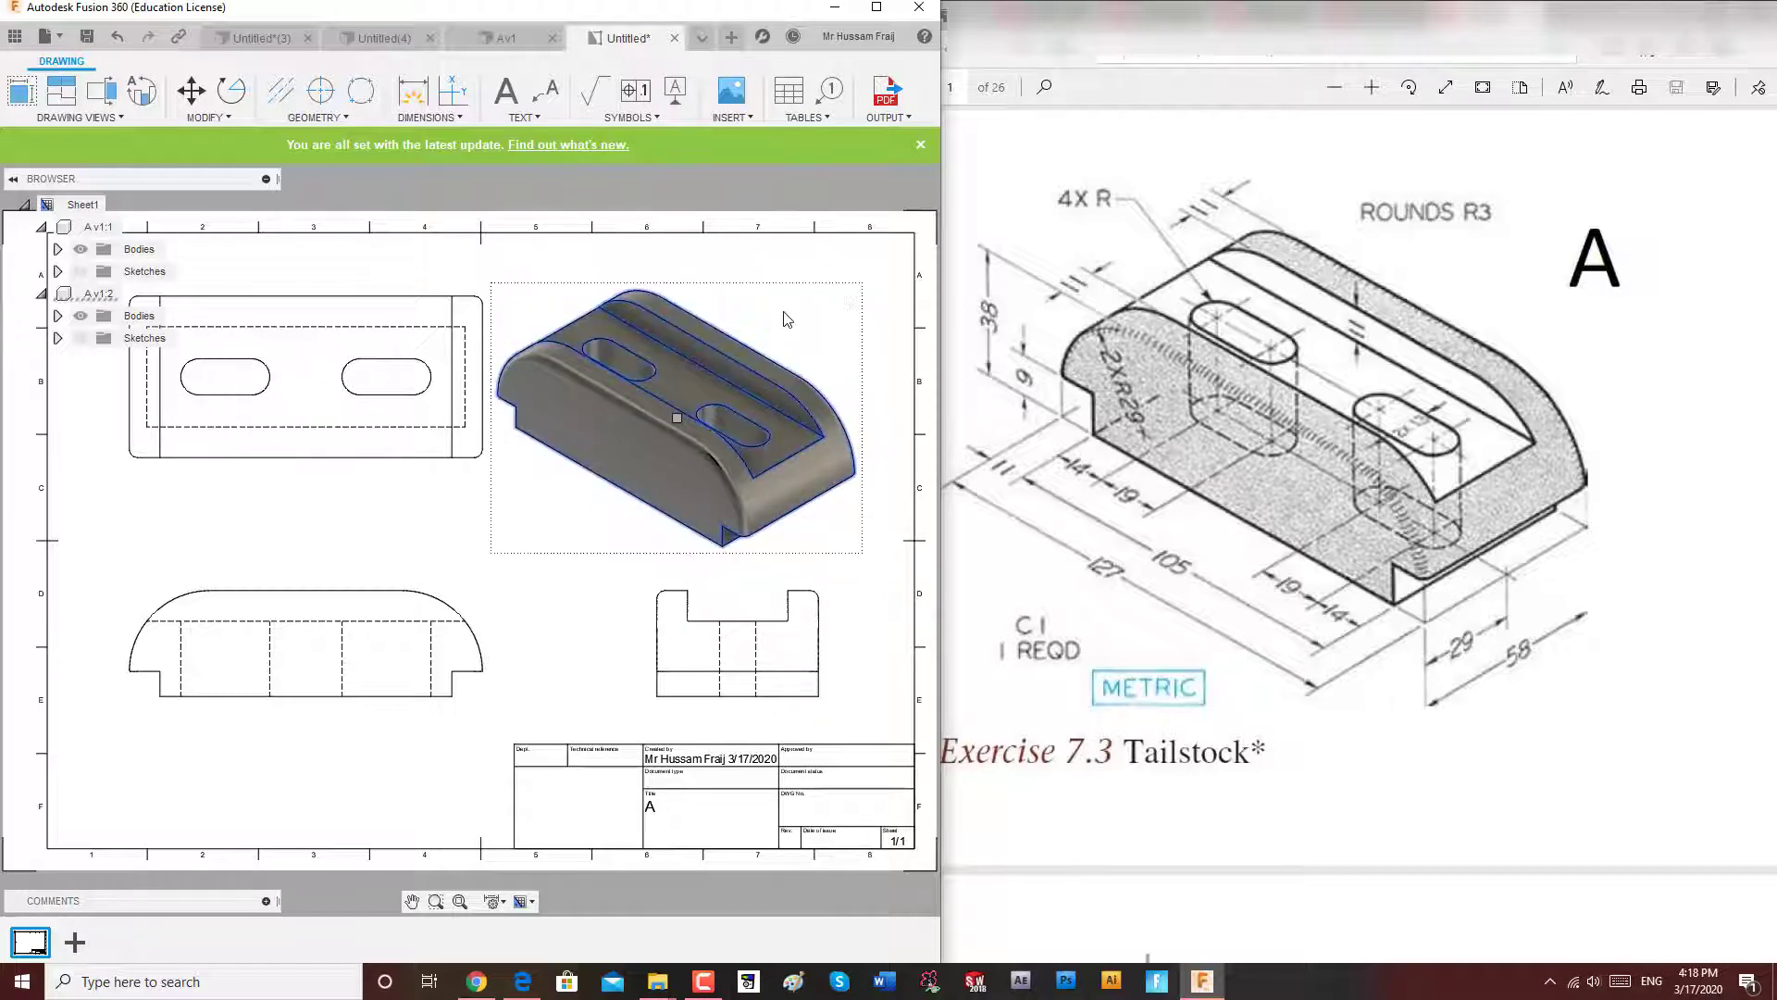
mouse_move(782, 315)
middle_mouse_down()
mouse_move(821, 297)
mouse_move(788, 303)
middle_mouse_up()
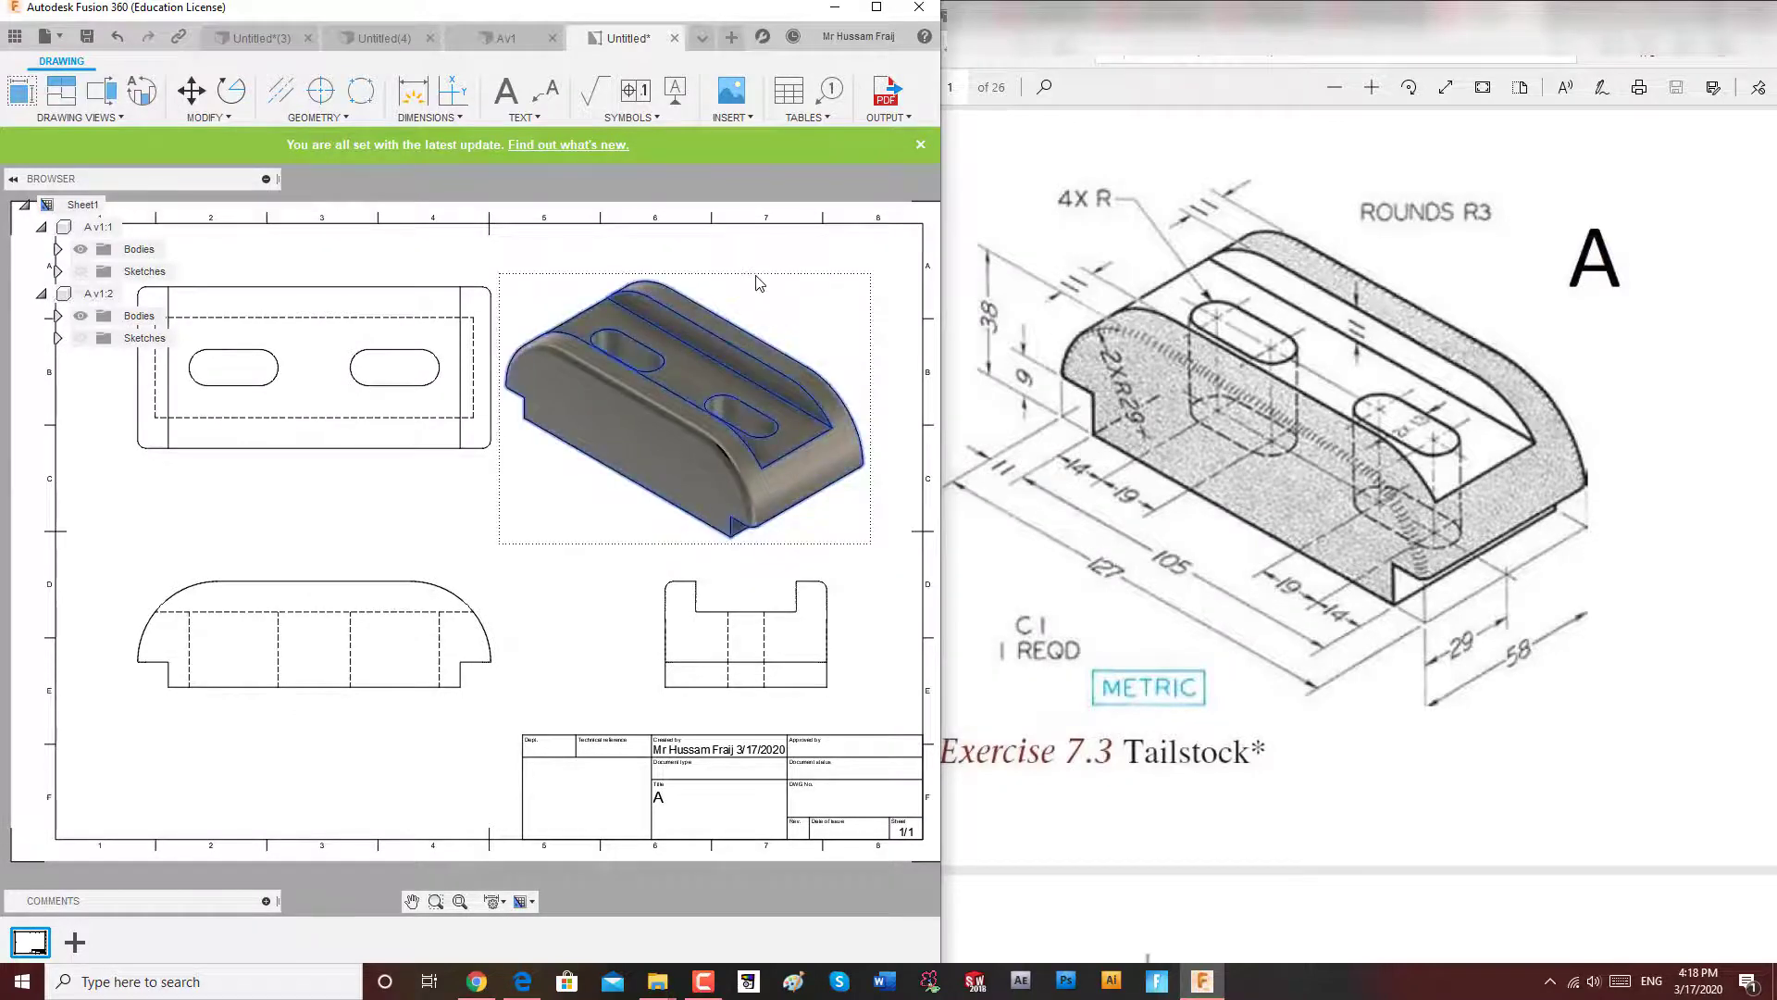
double_click(759, 283)
left_click(874, 450)
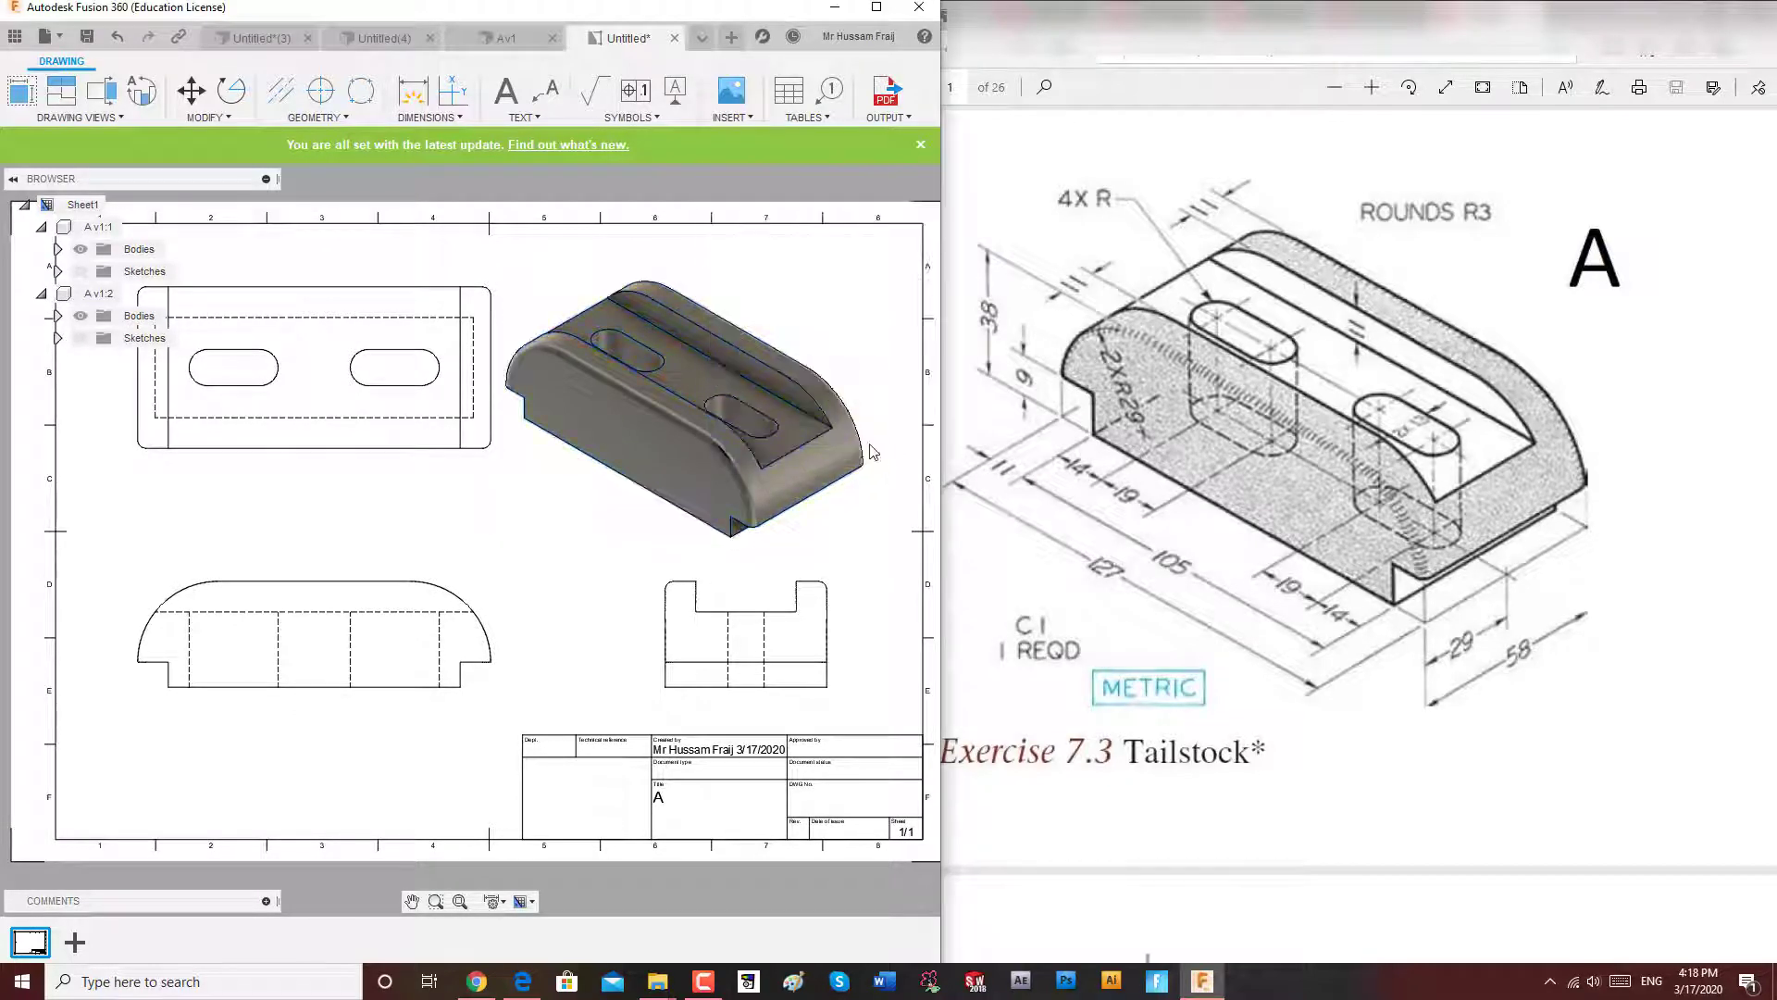
left_click(737, 433)
left_click(685, 410)
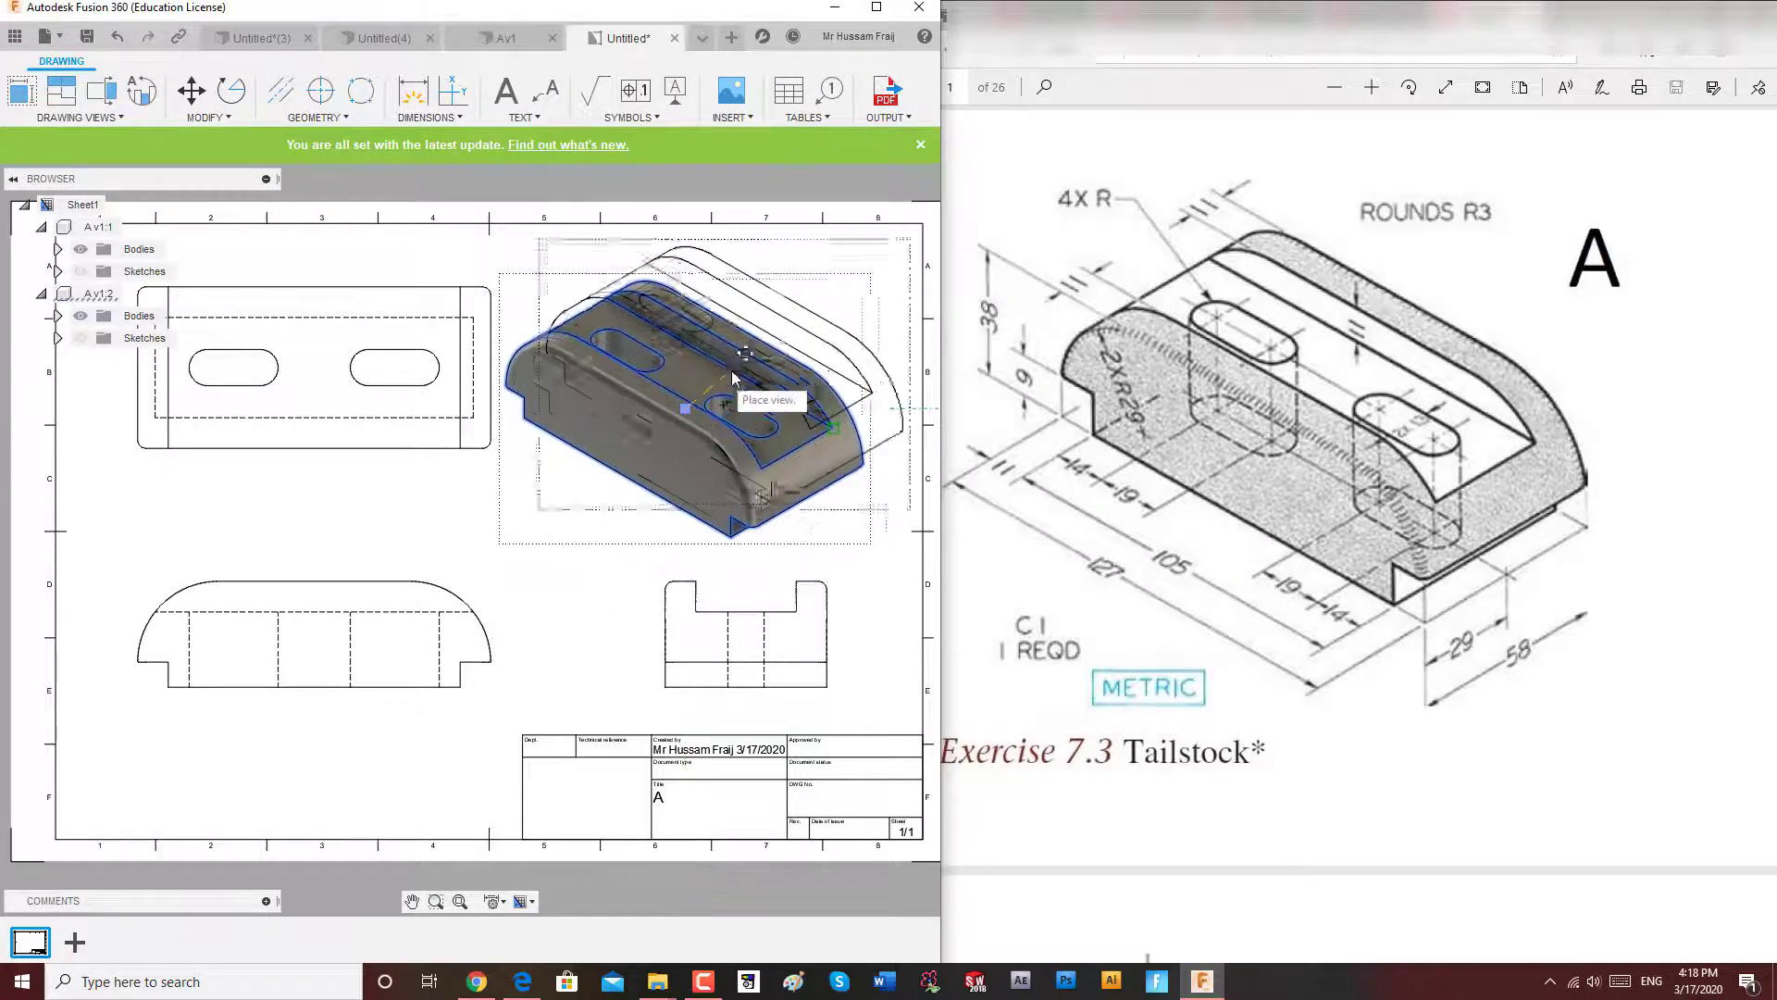
left_click(729, 368)
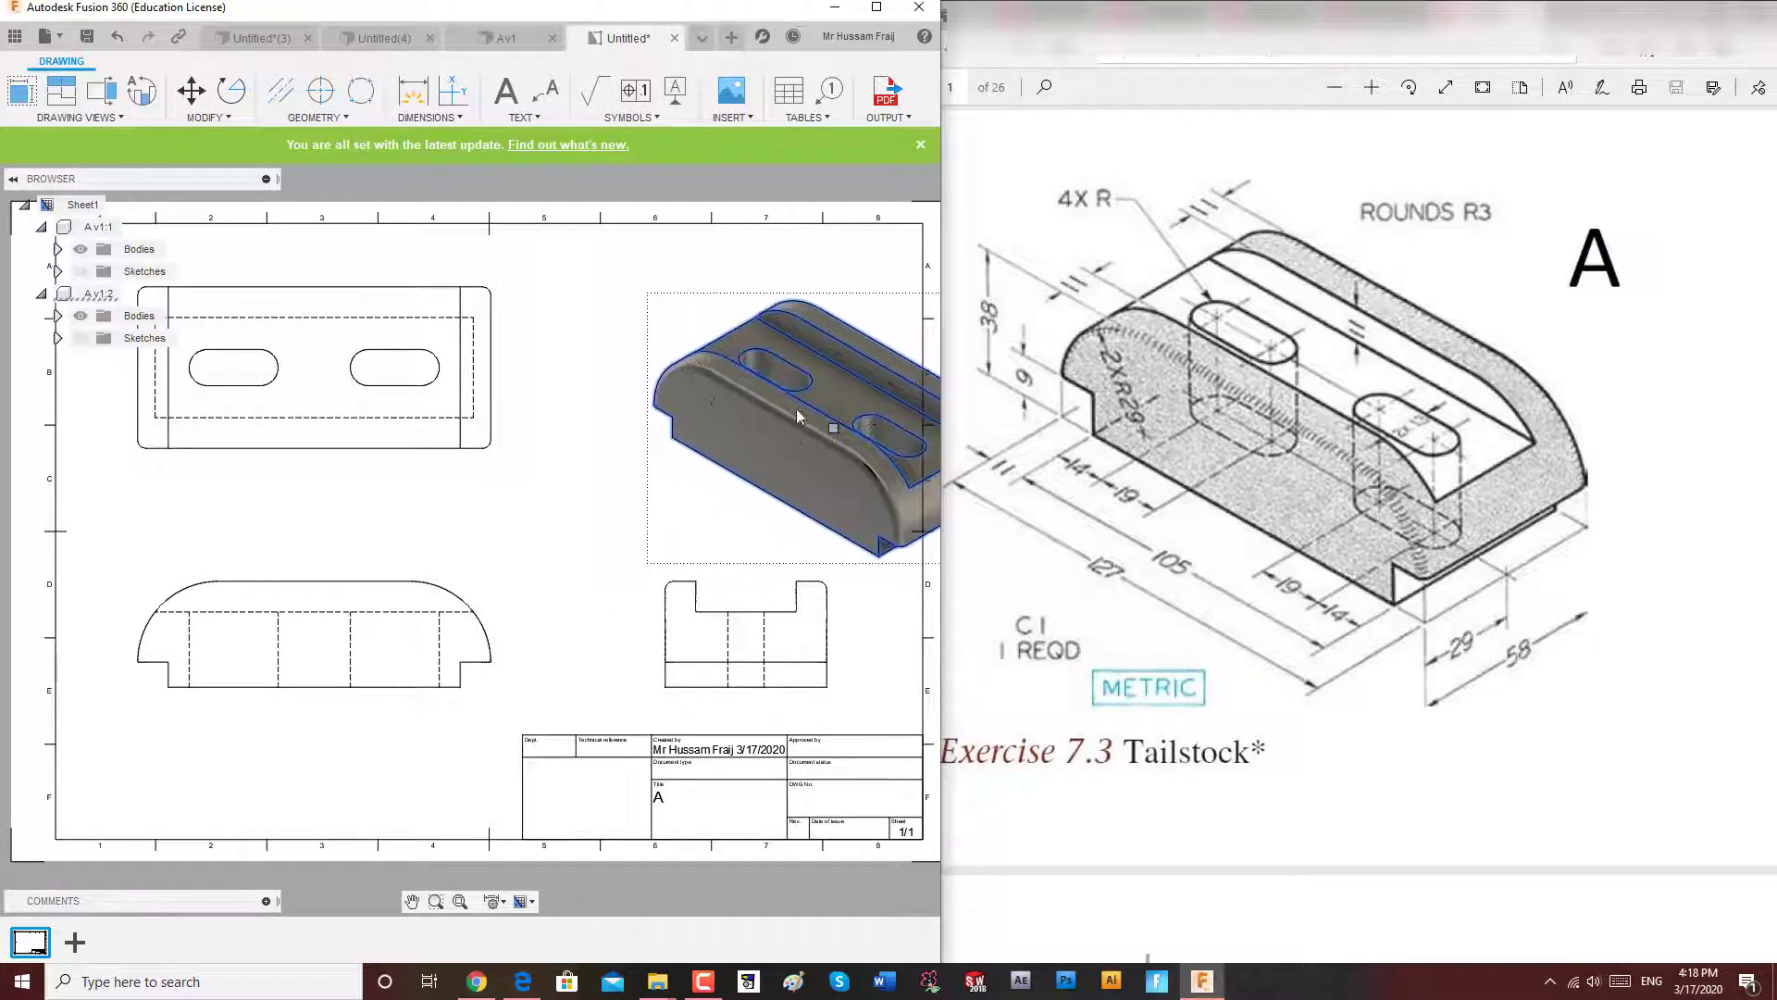
left_click(832, 430)
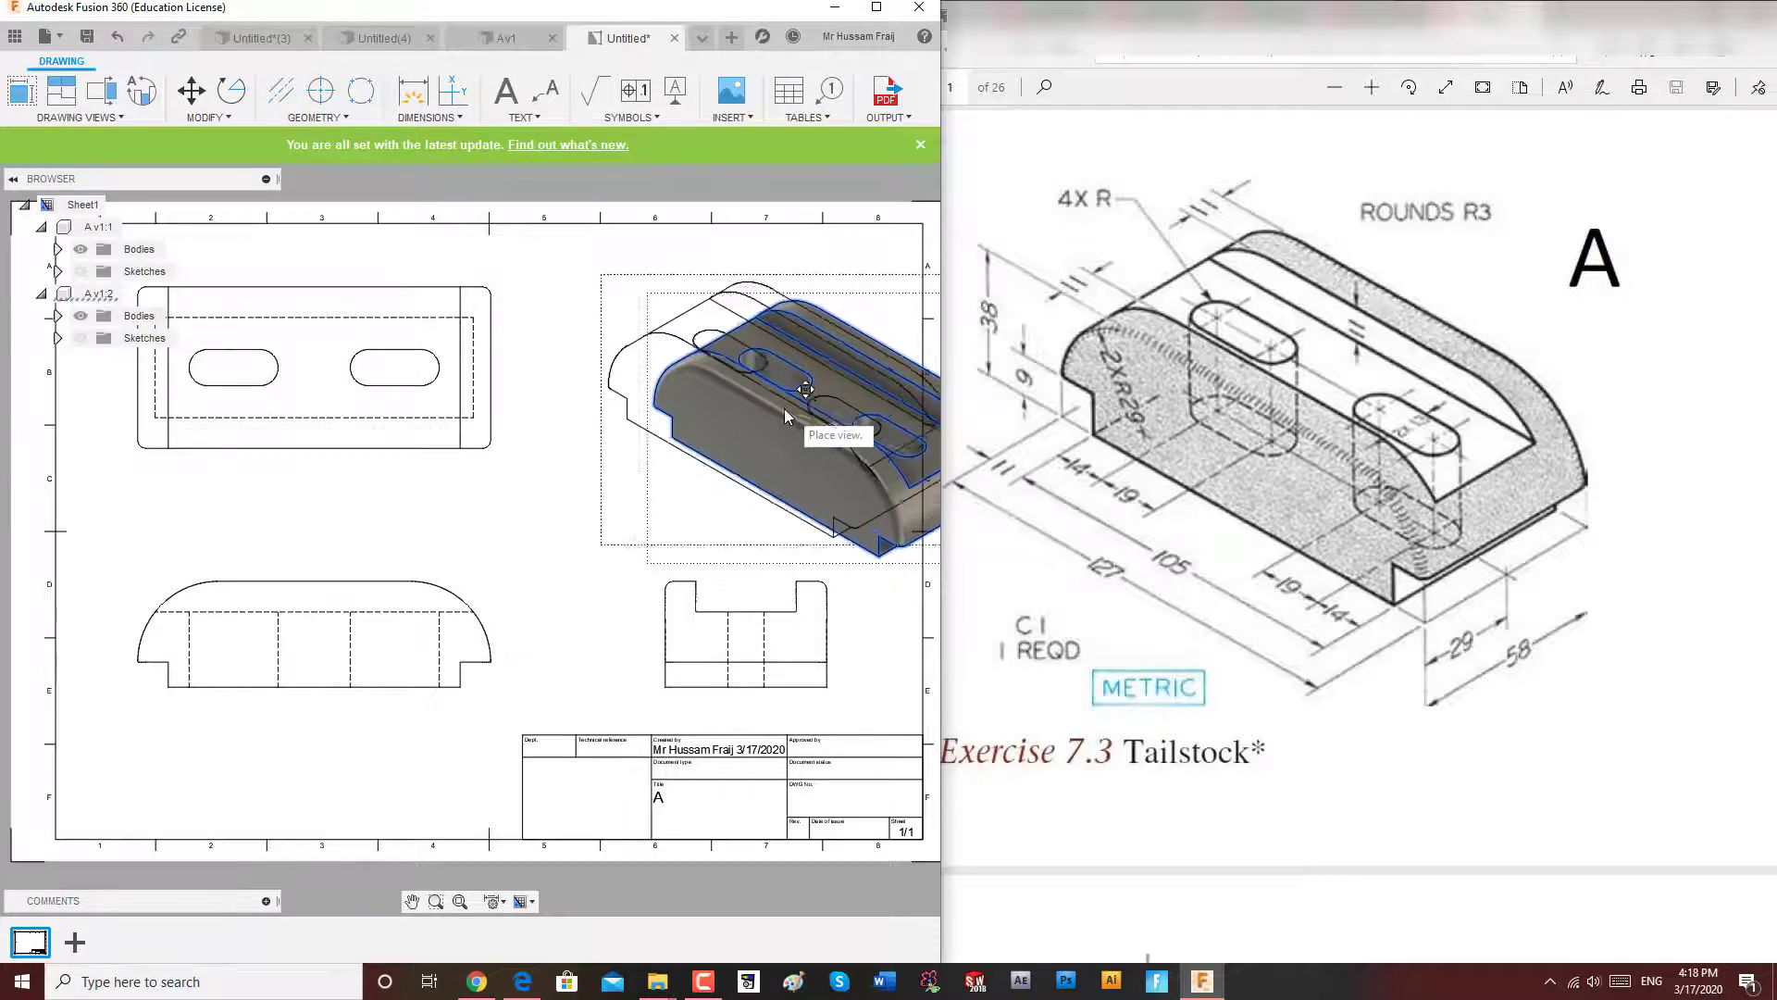
left_click(726, 373)
left_click(554, 564)
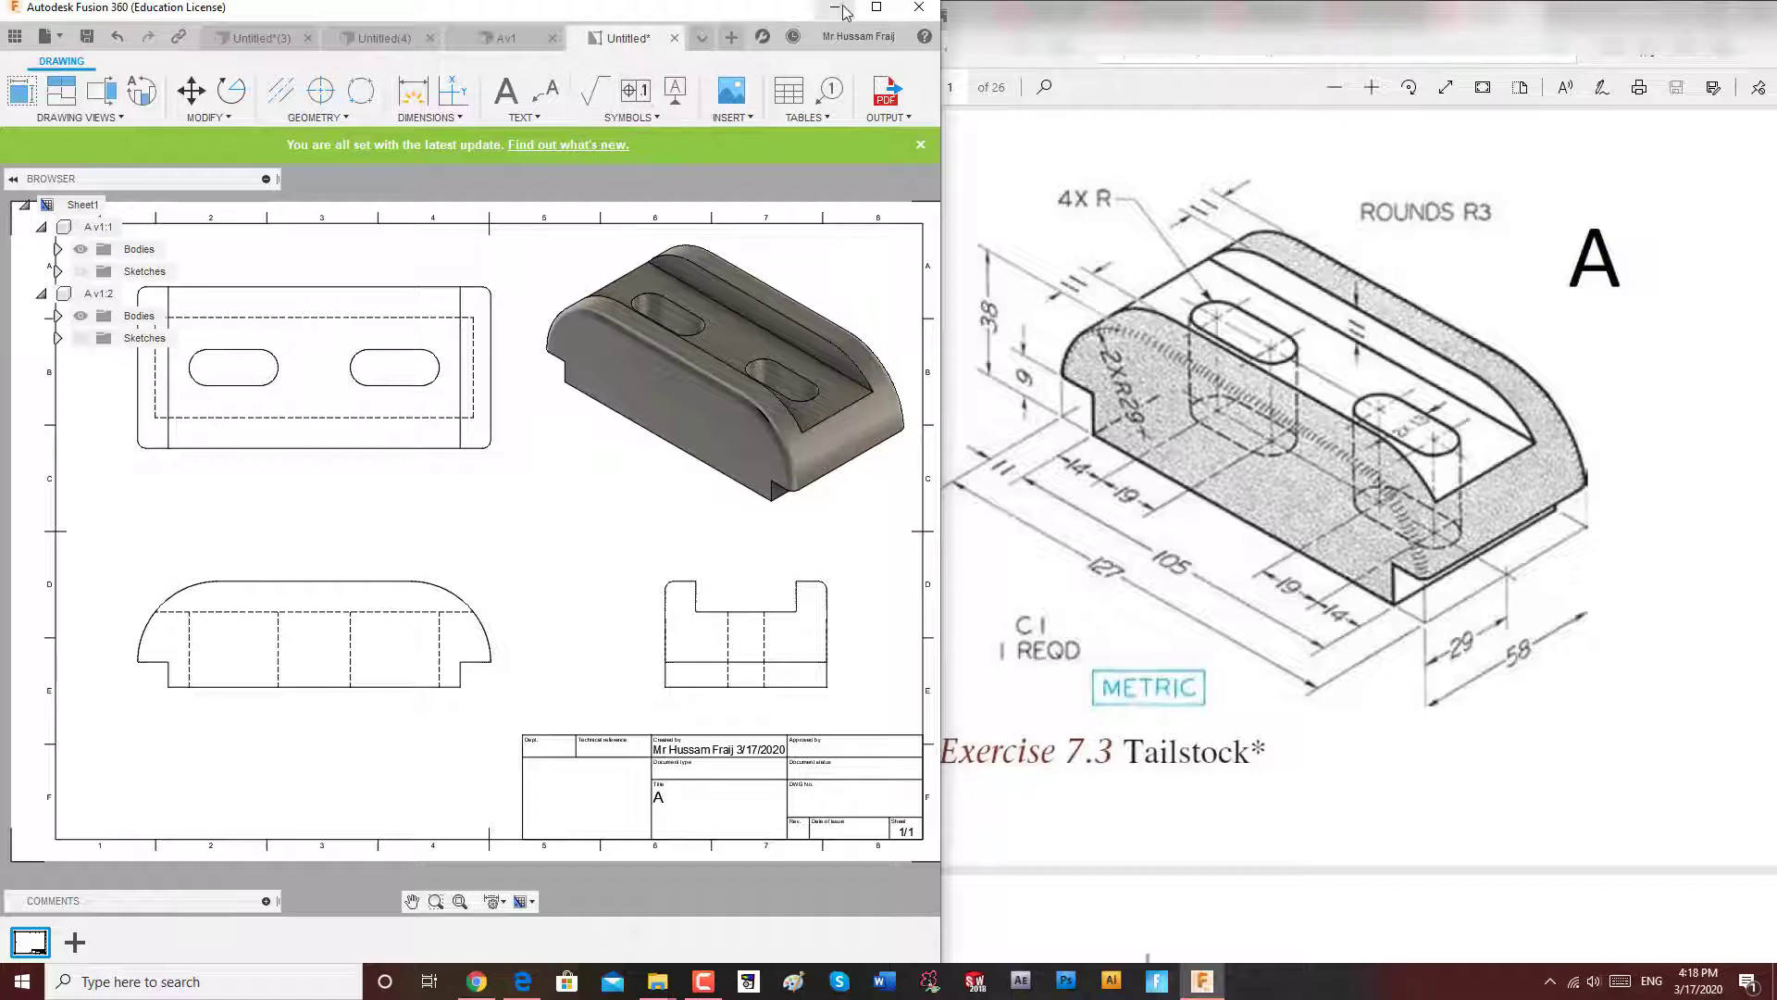
left_click(880, 11)
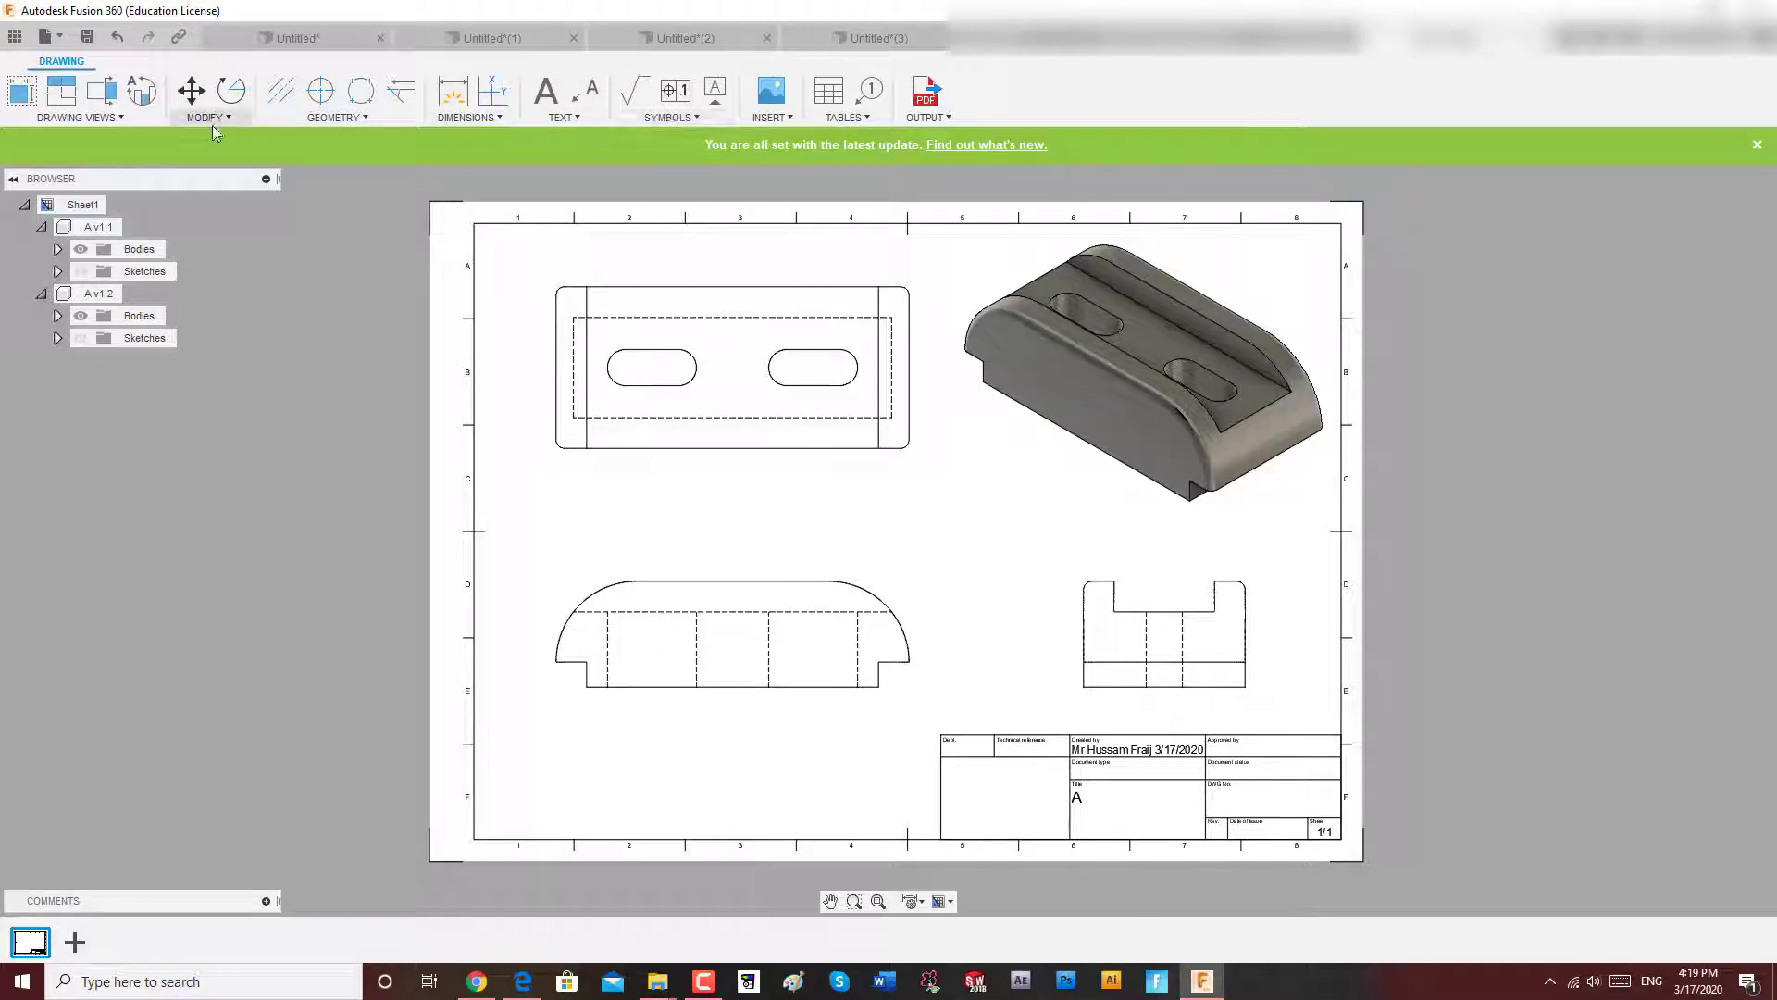
left_click(124, 118)
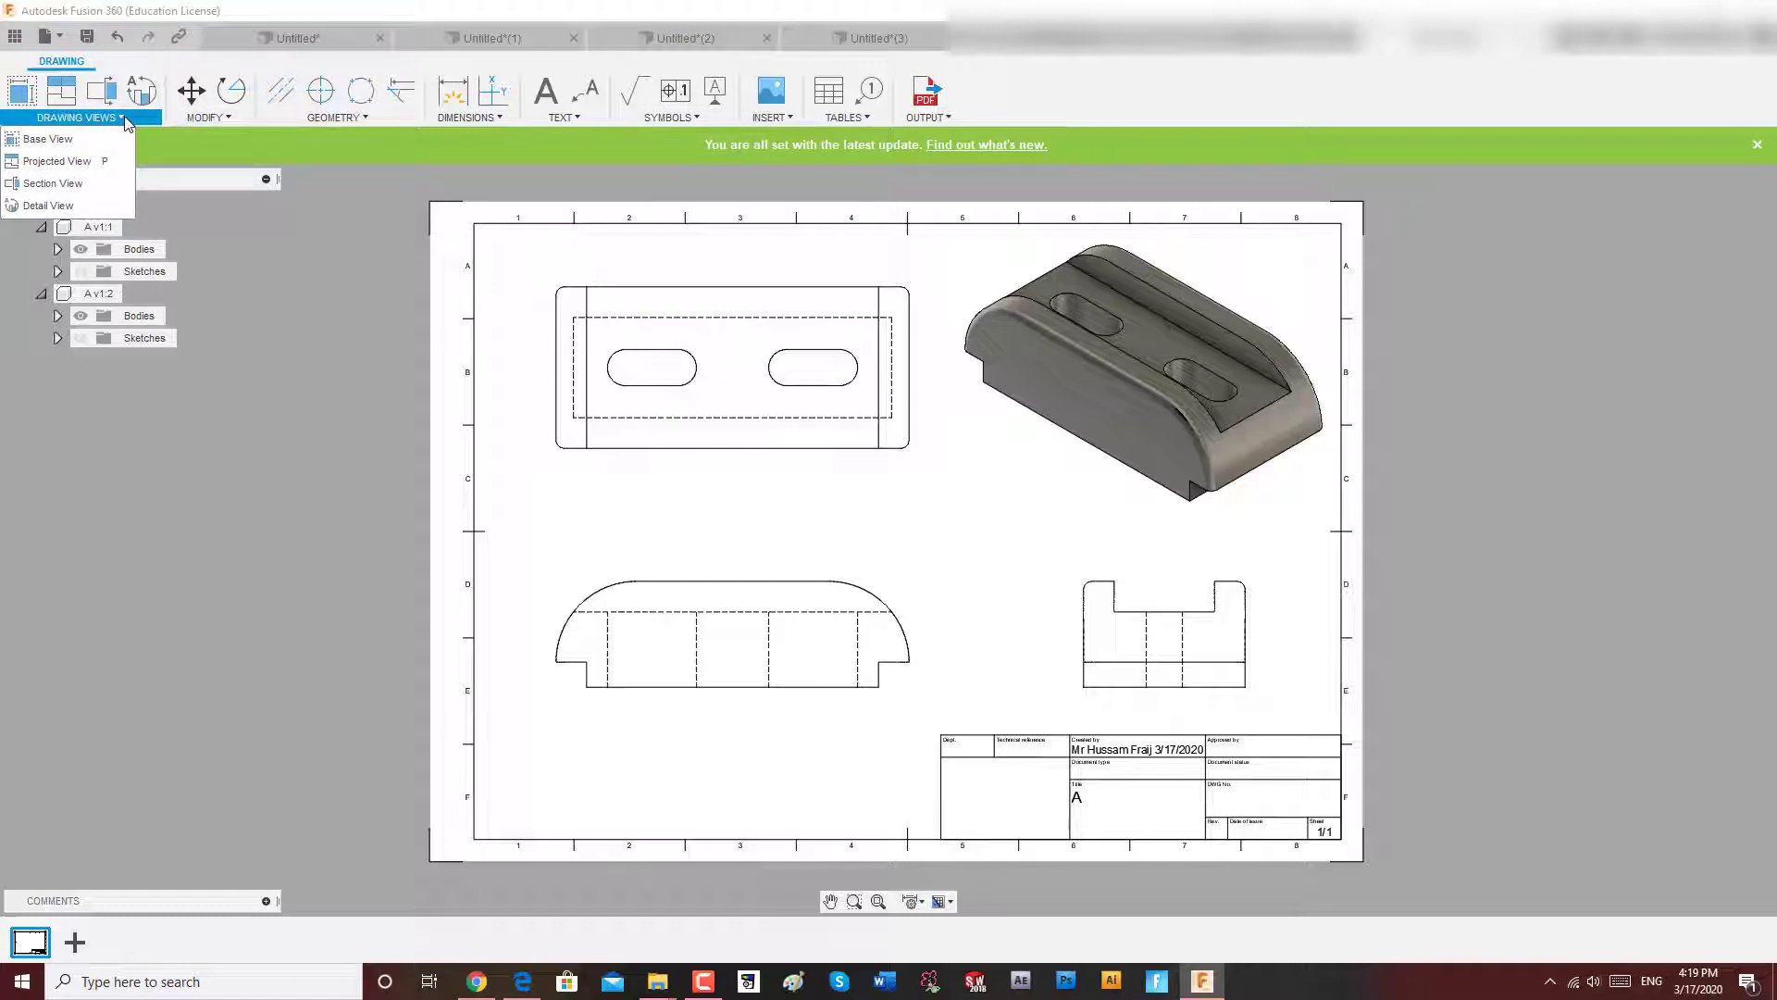
left_click(190, 118)
left_click(322, 118)
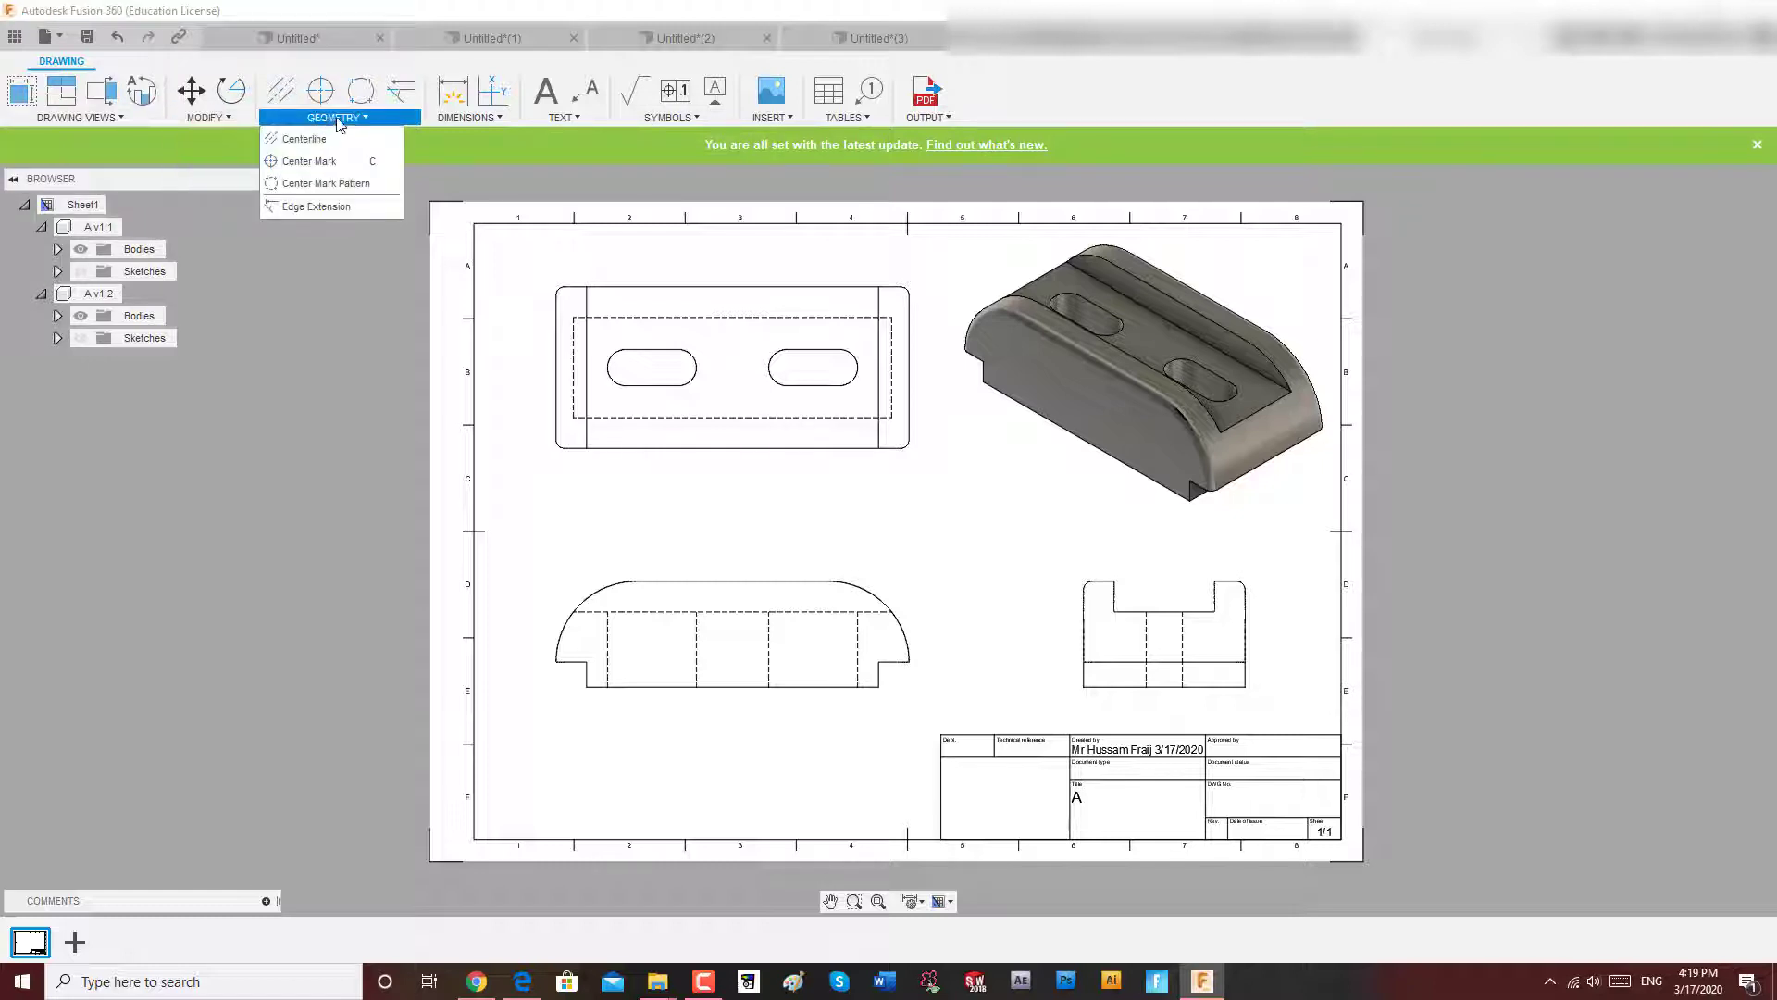
Dimension the part's overall length above the top view and its overall width to the left of that view.
left_click(438, 118)
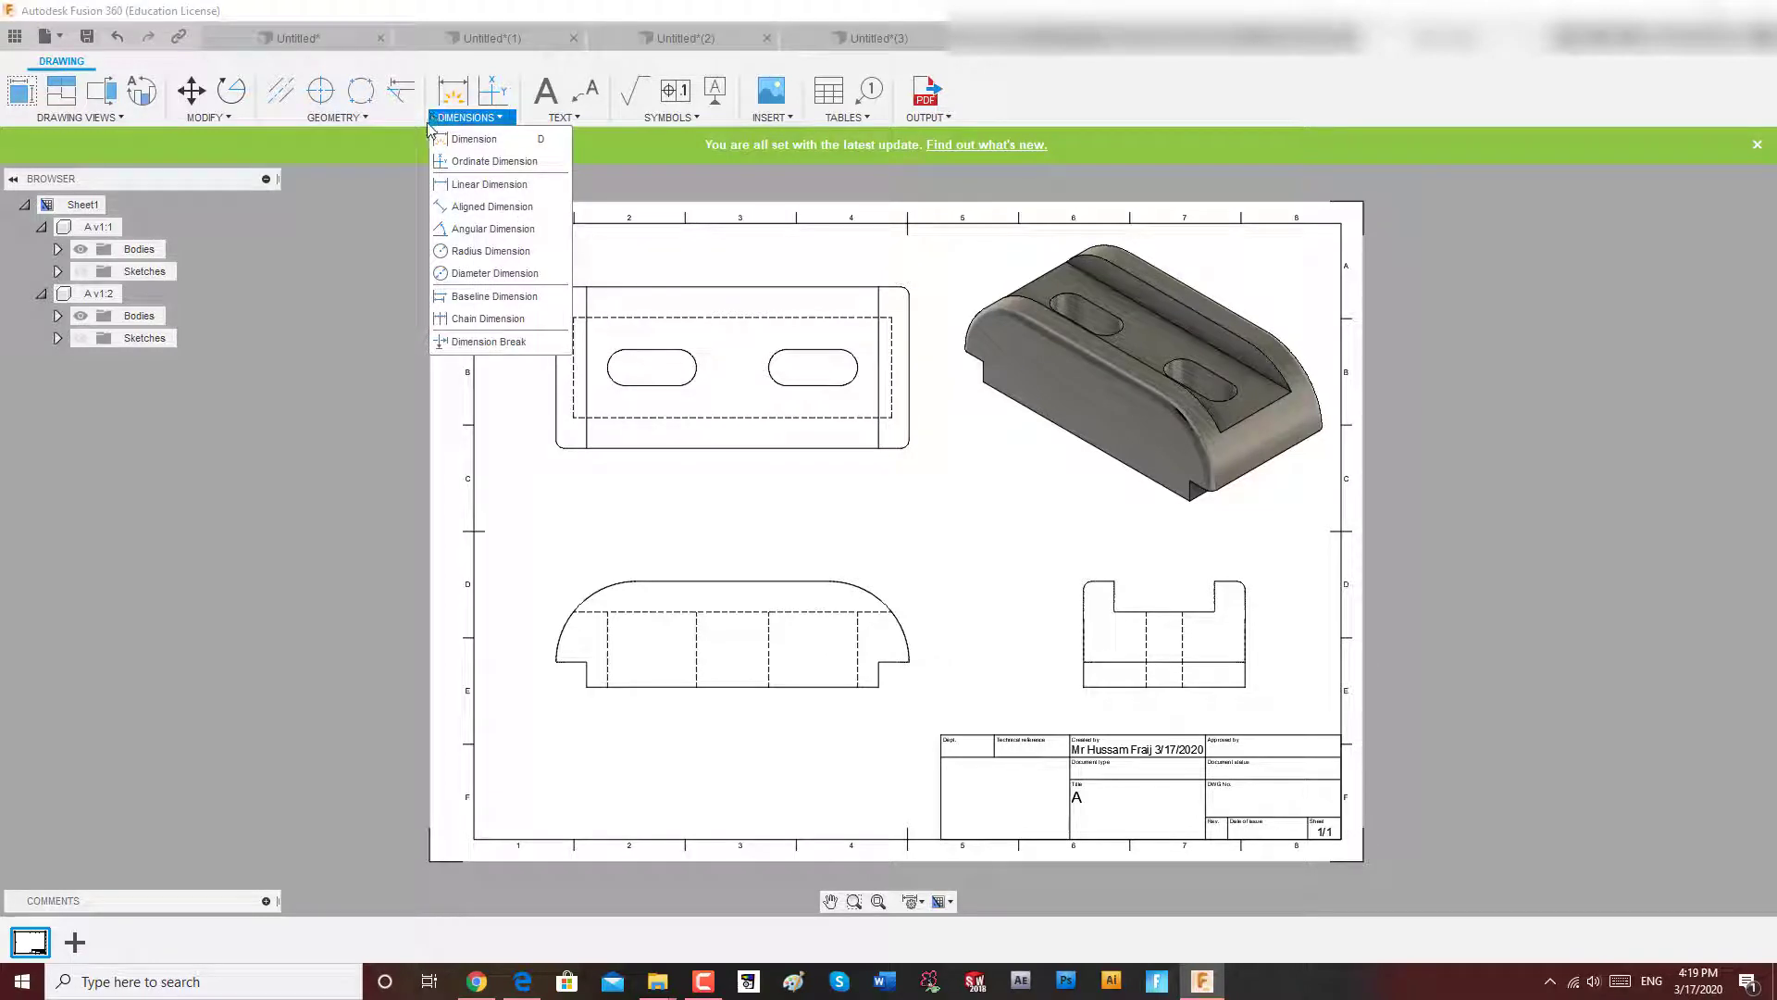
left_click(474, 139)
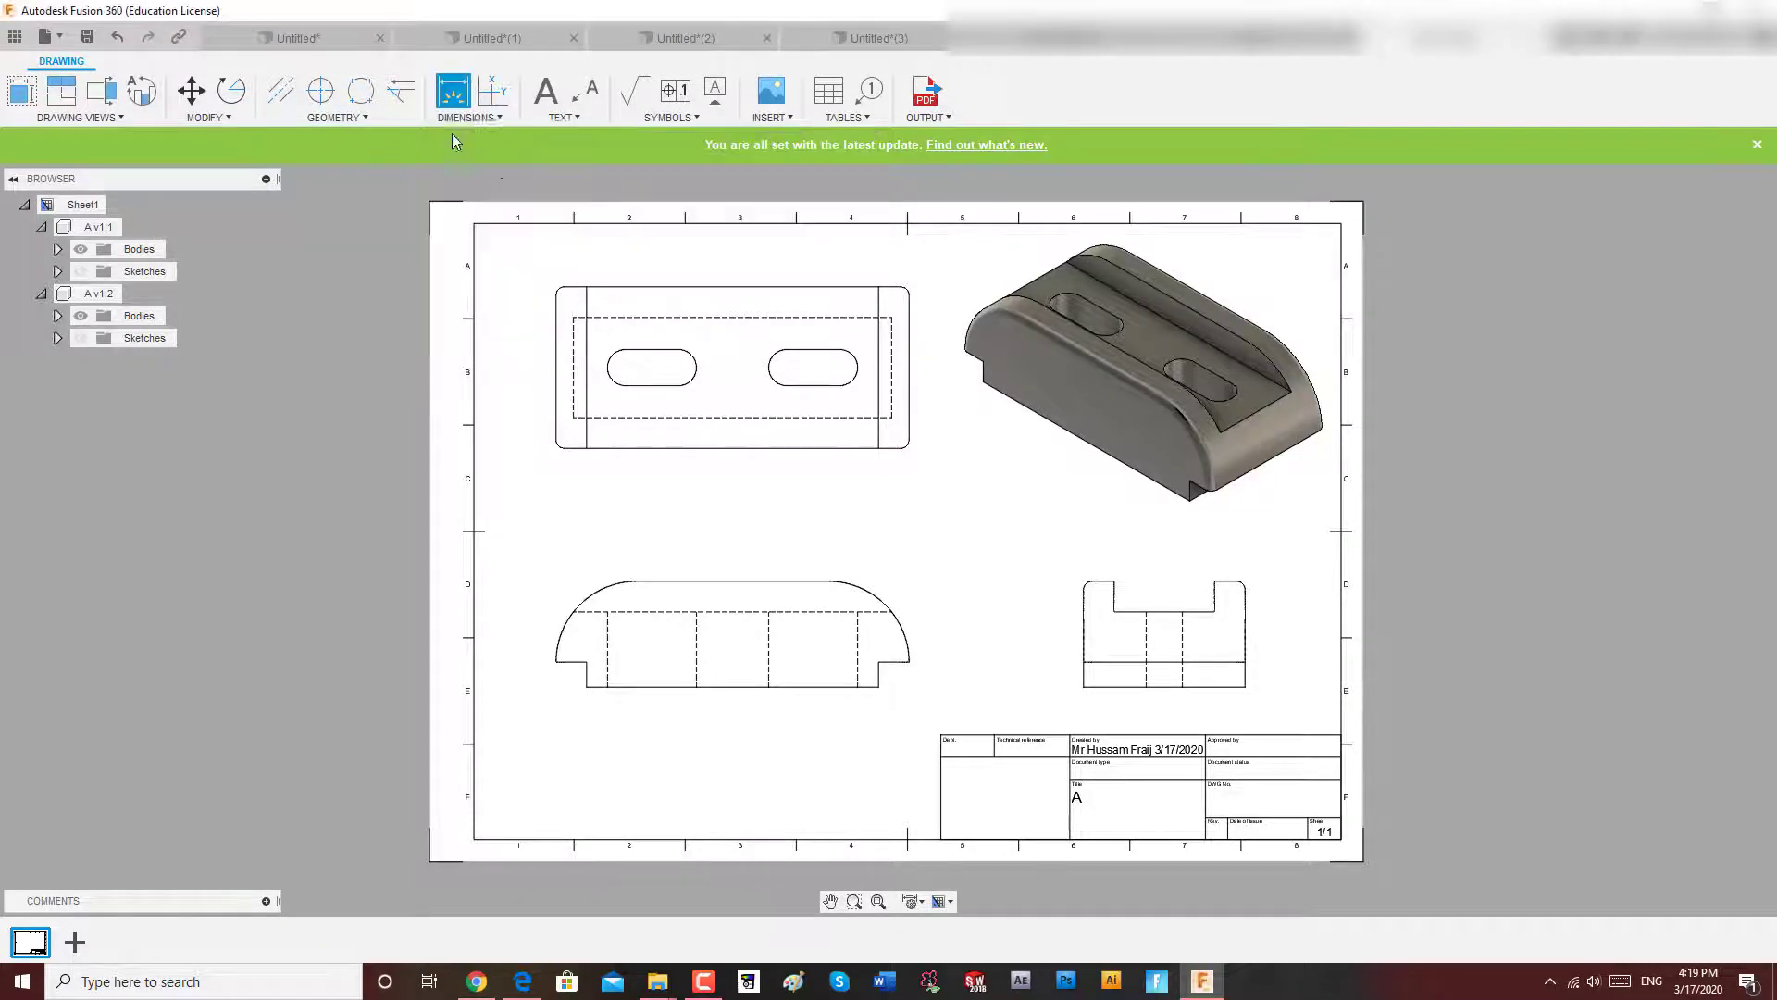
left_click(557, 319)
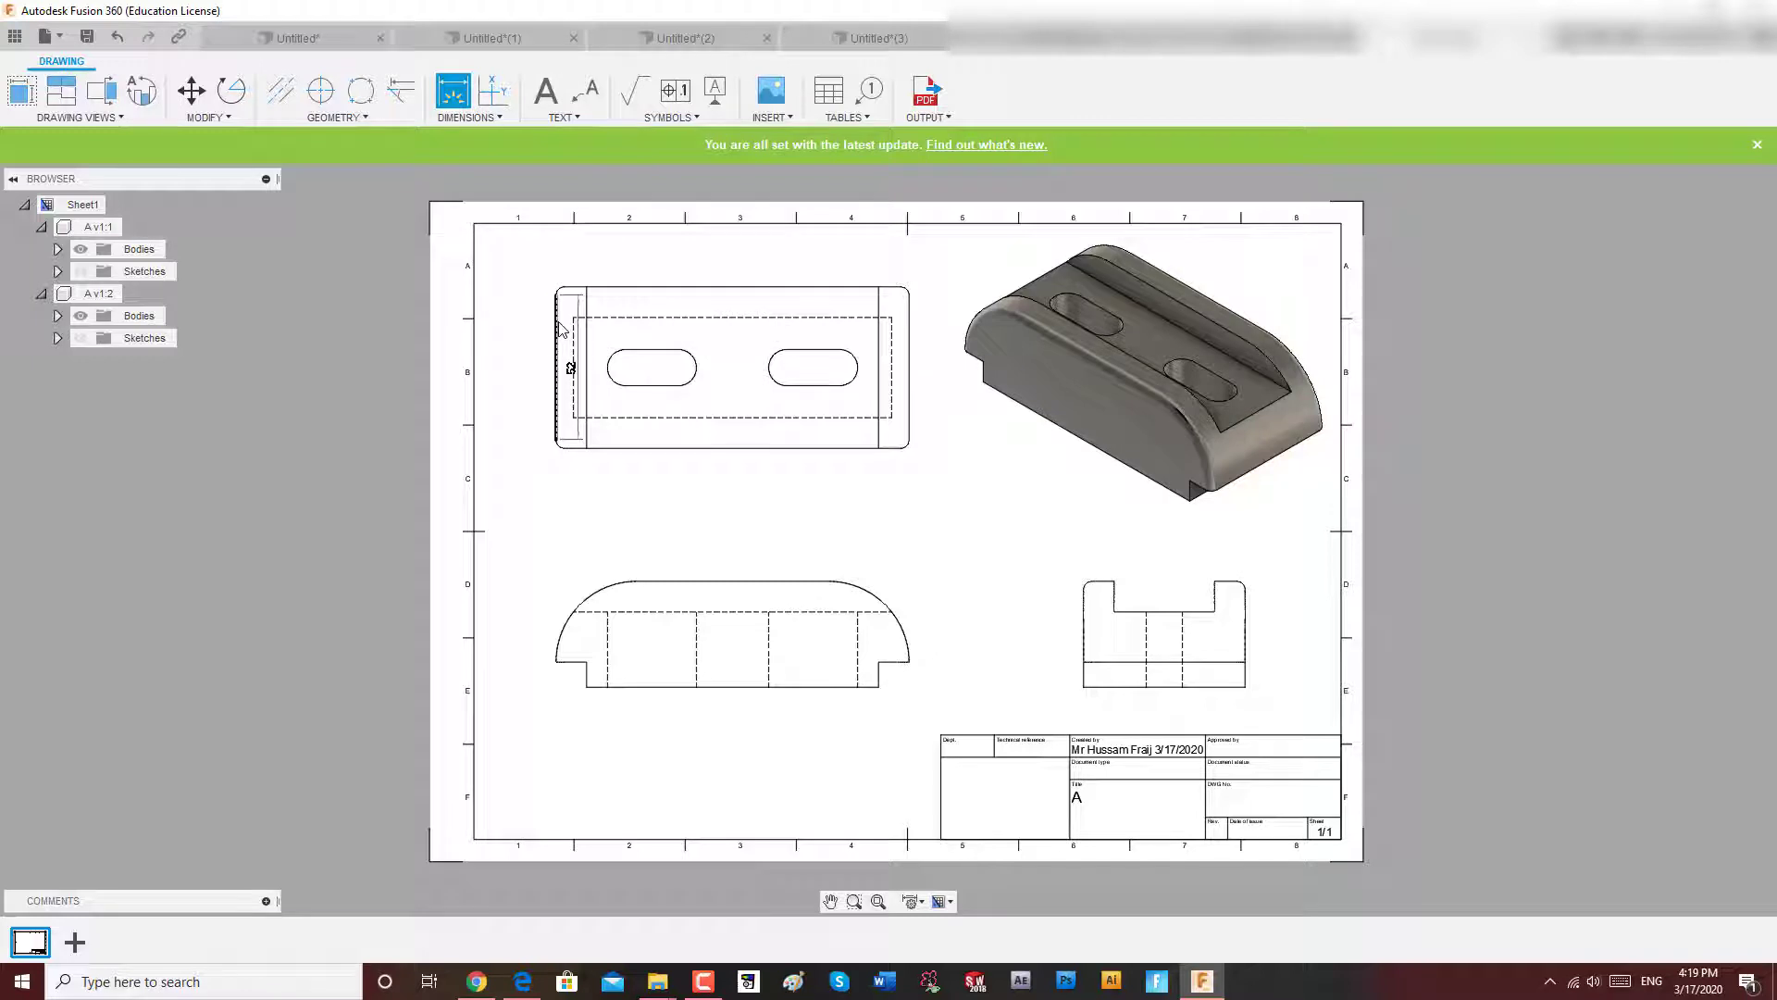
left_click(896, 317)
left_click(727, 239)
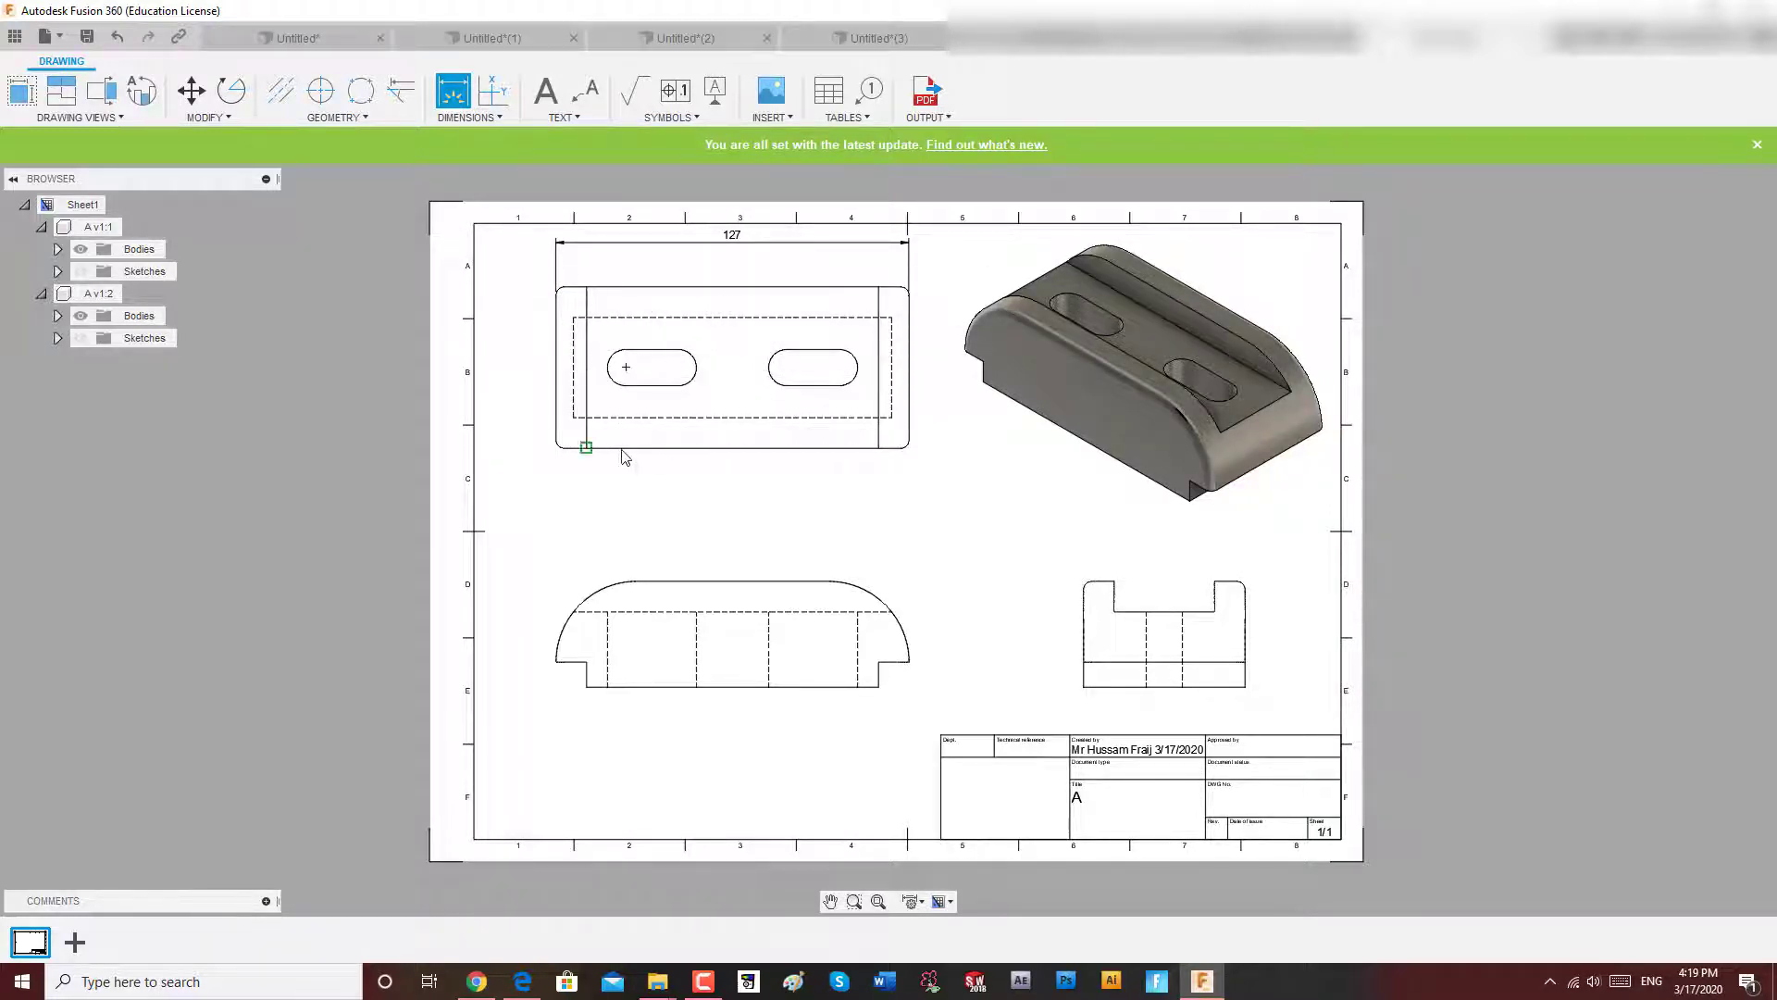
left_click(587, 447)
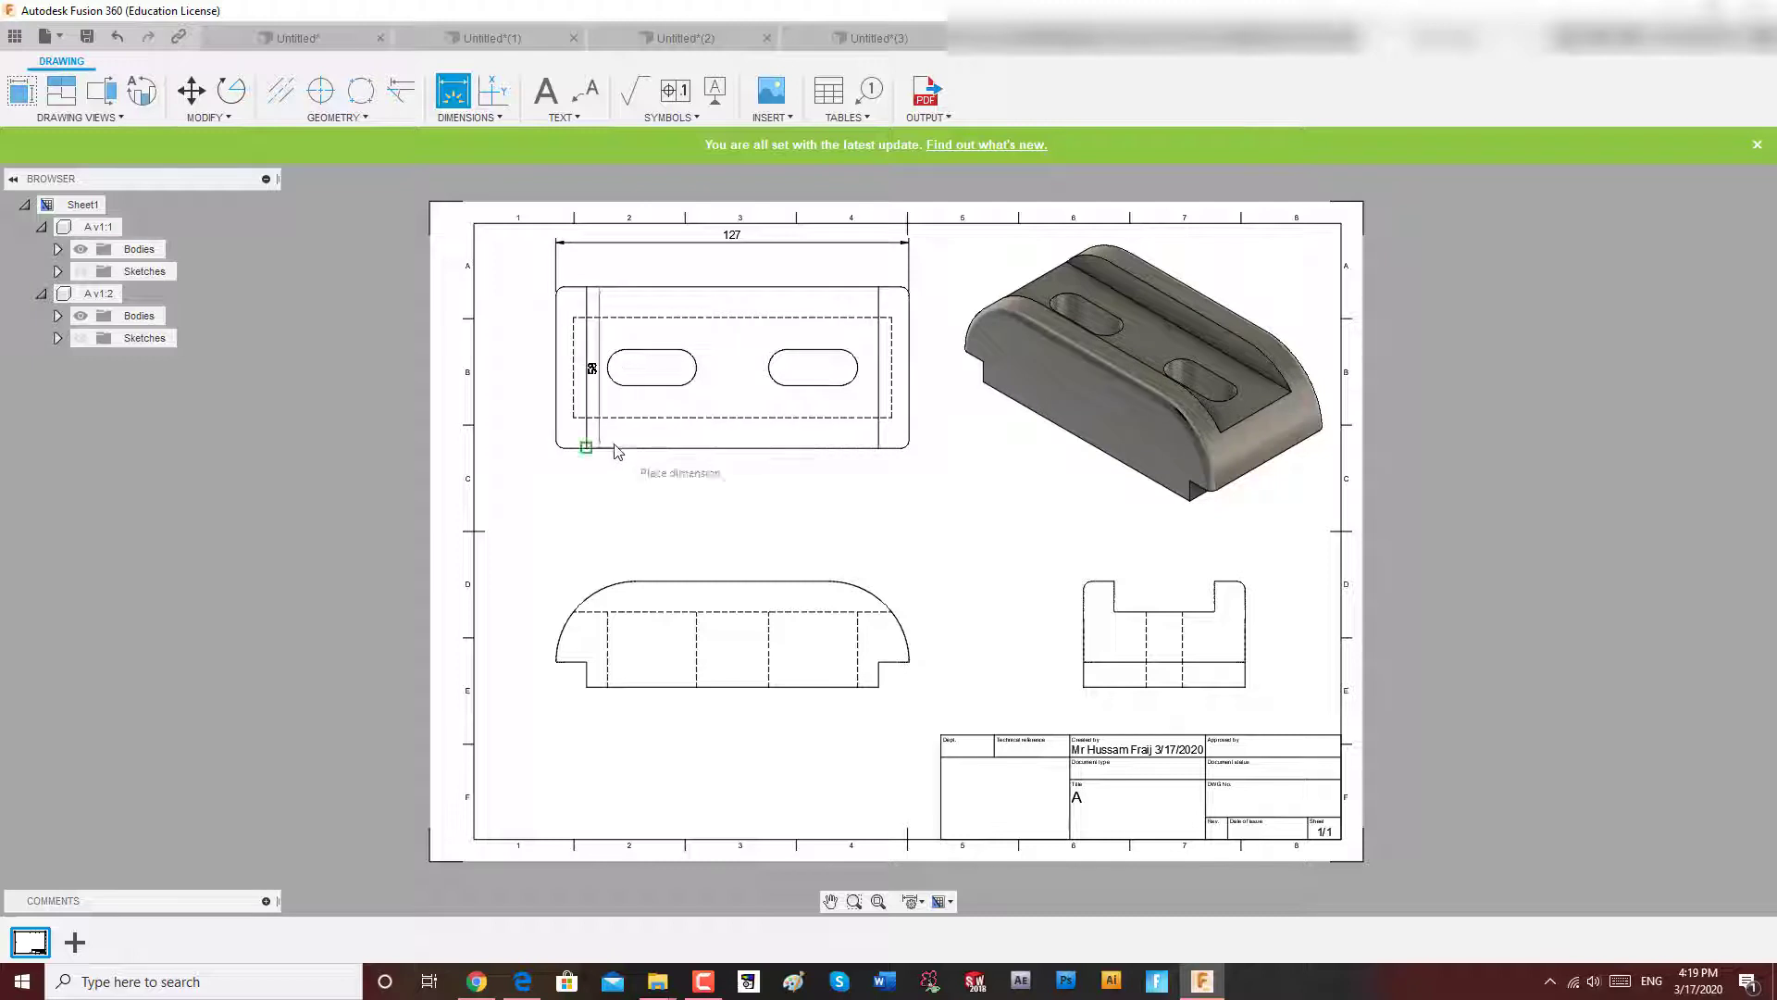
left_click(509, 394)
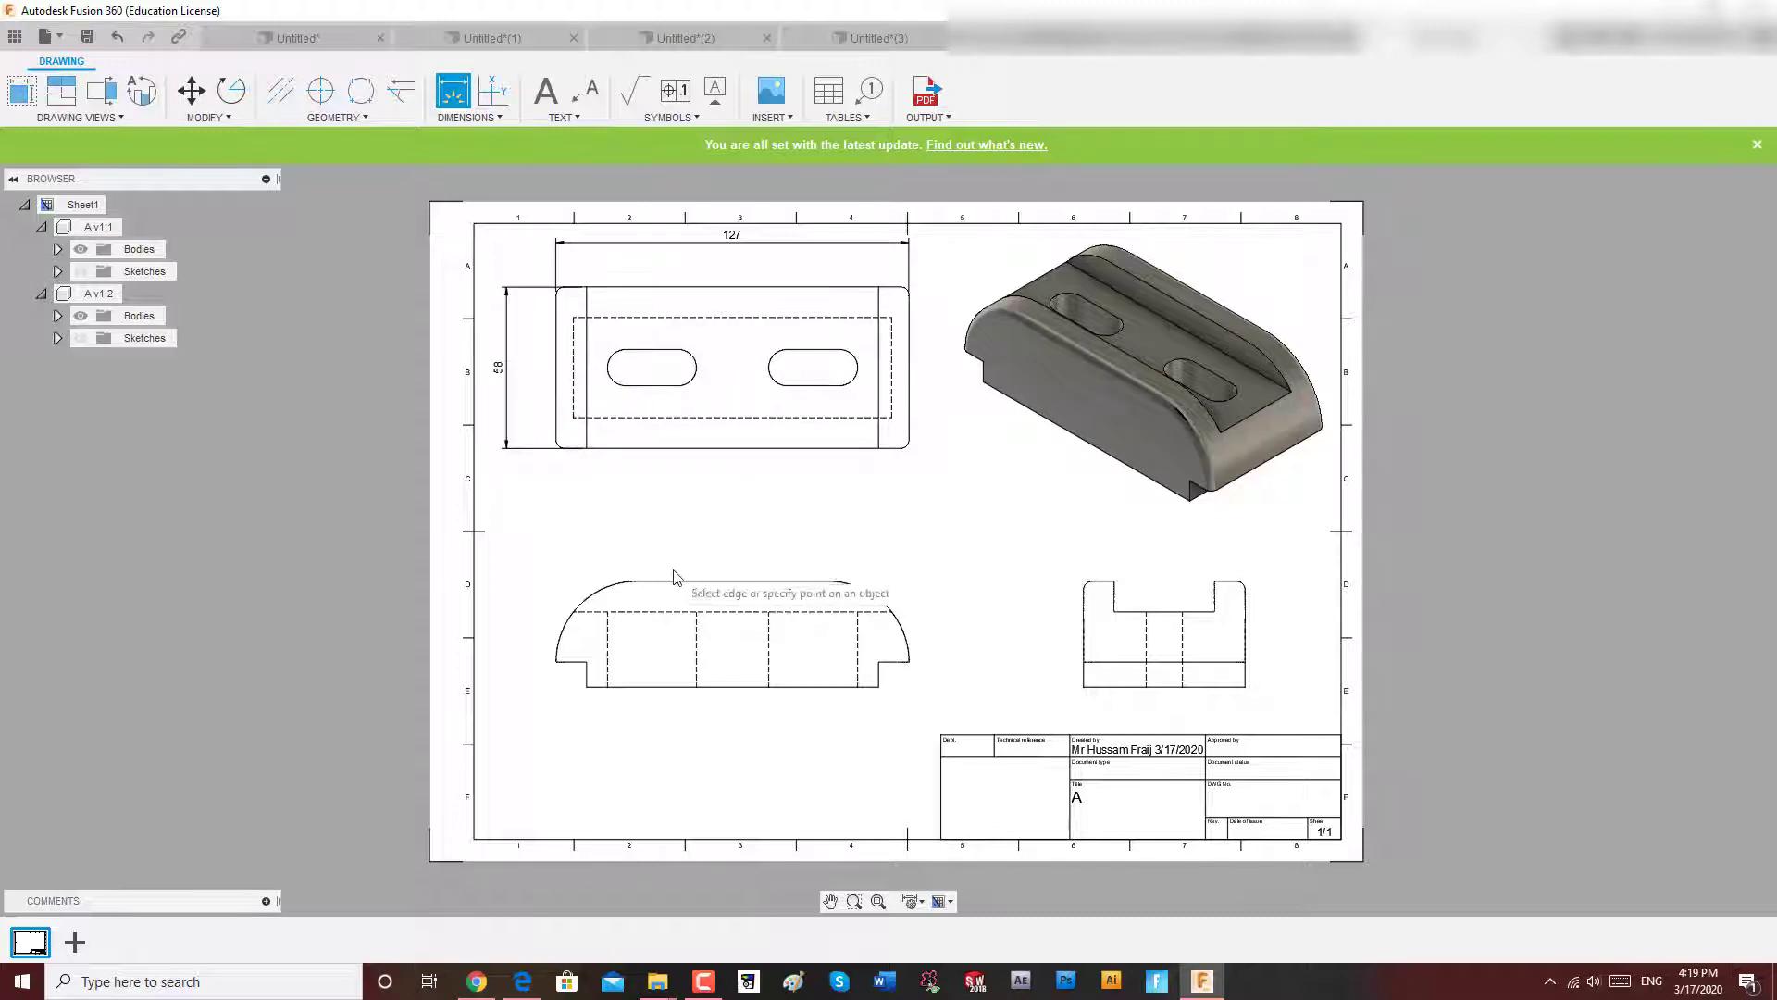
Dimension the overall height to the left of the front view and the radius of its right-hand rounded end.
left_click(638, 686)
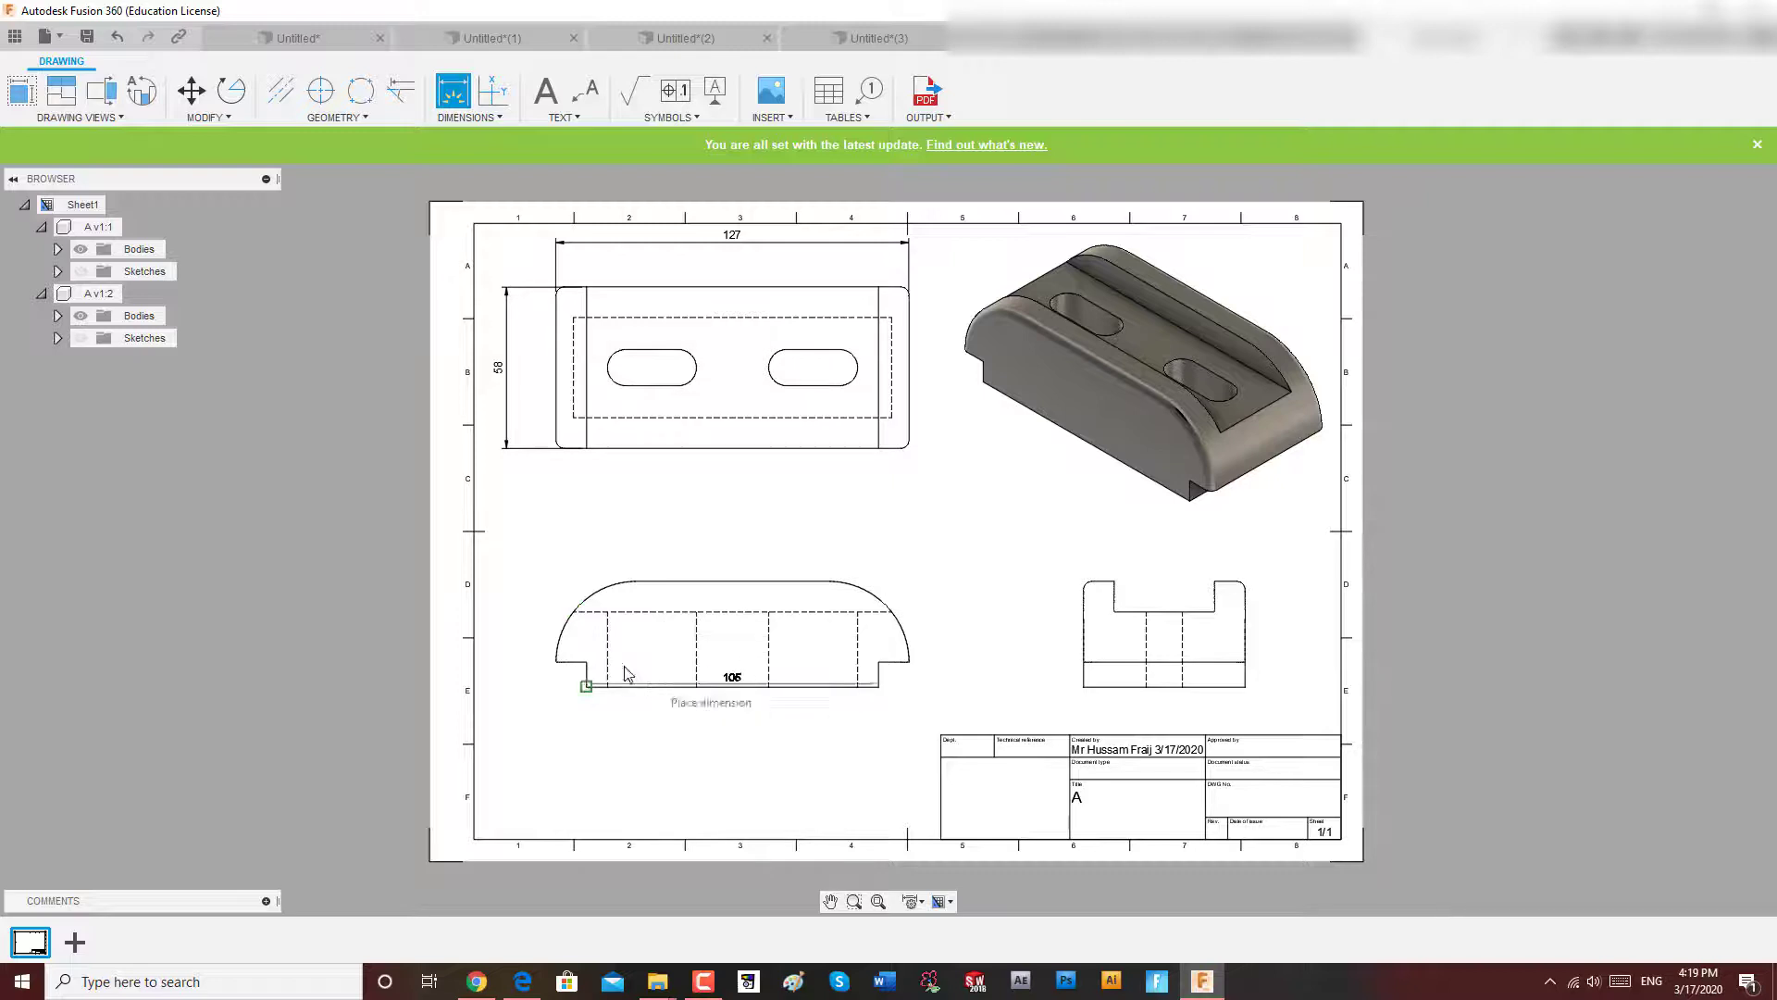
left_click(668, 583)
left_click(509, 626)
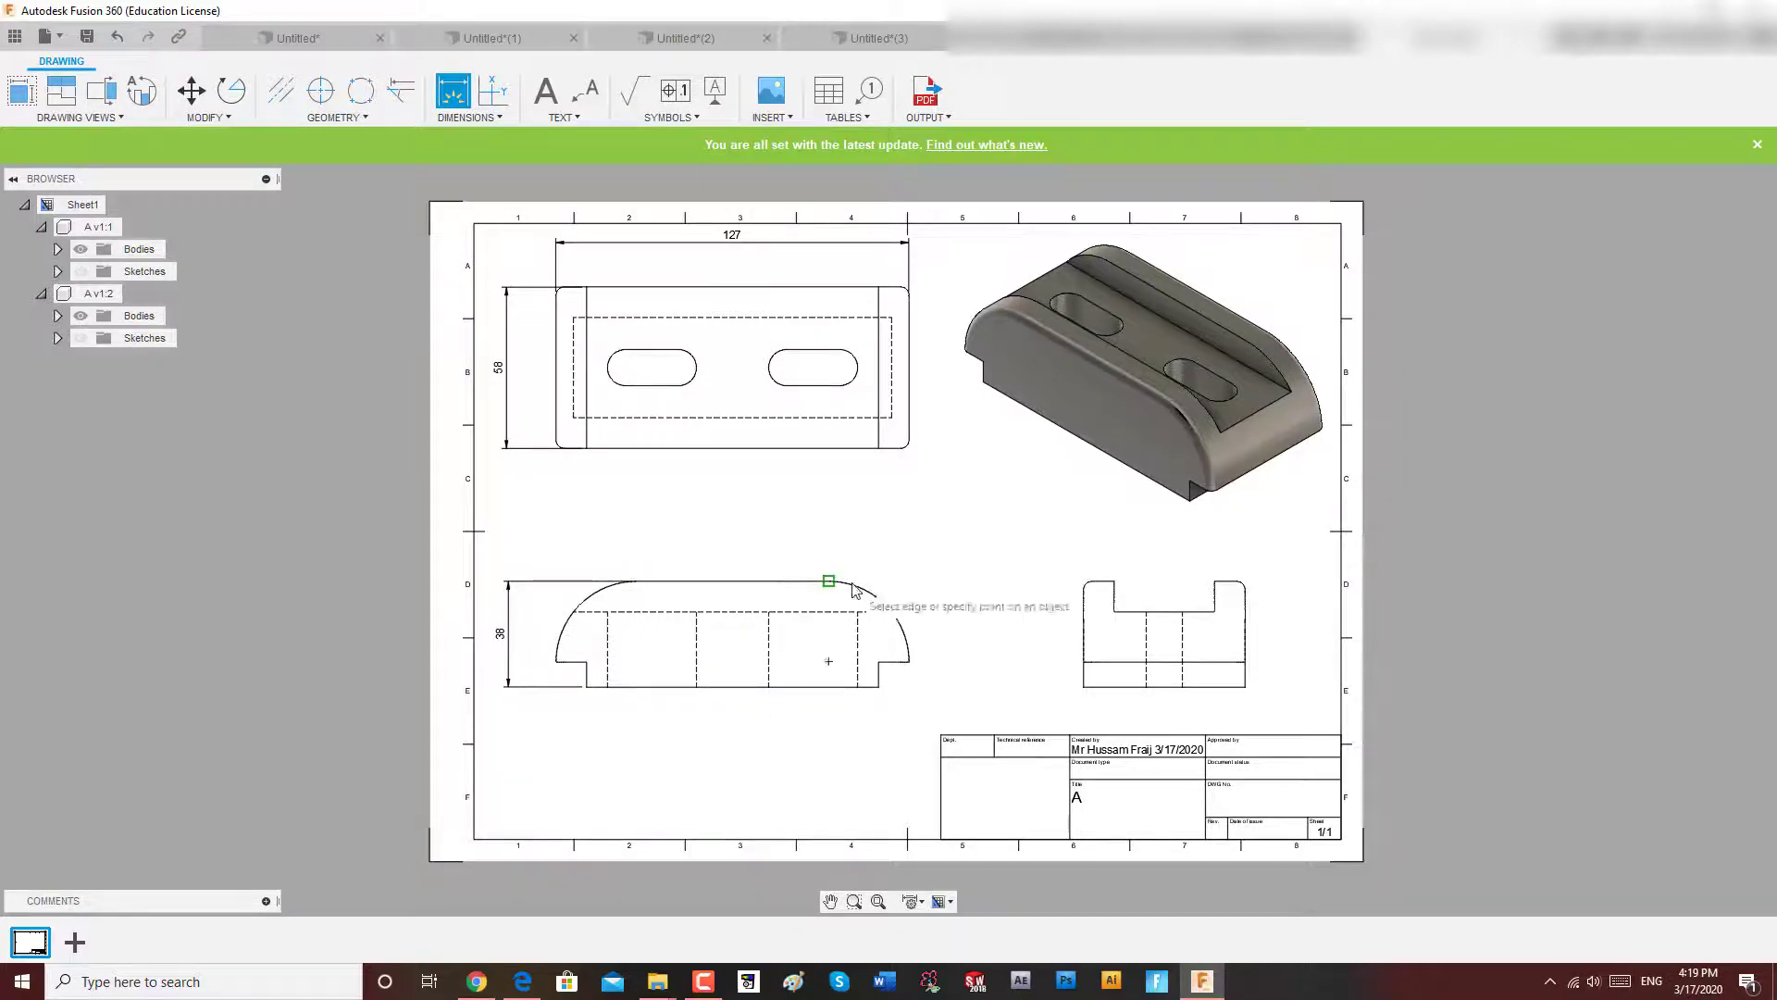
left_click(886, 610)
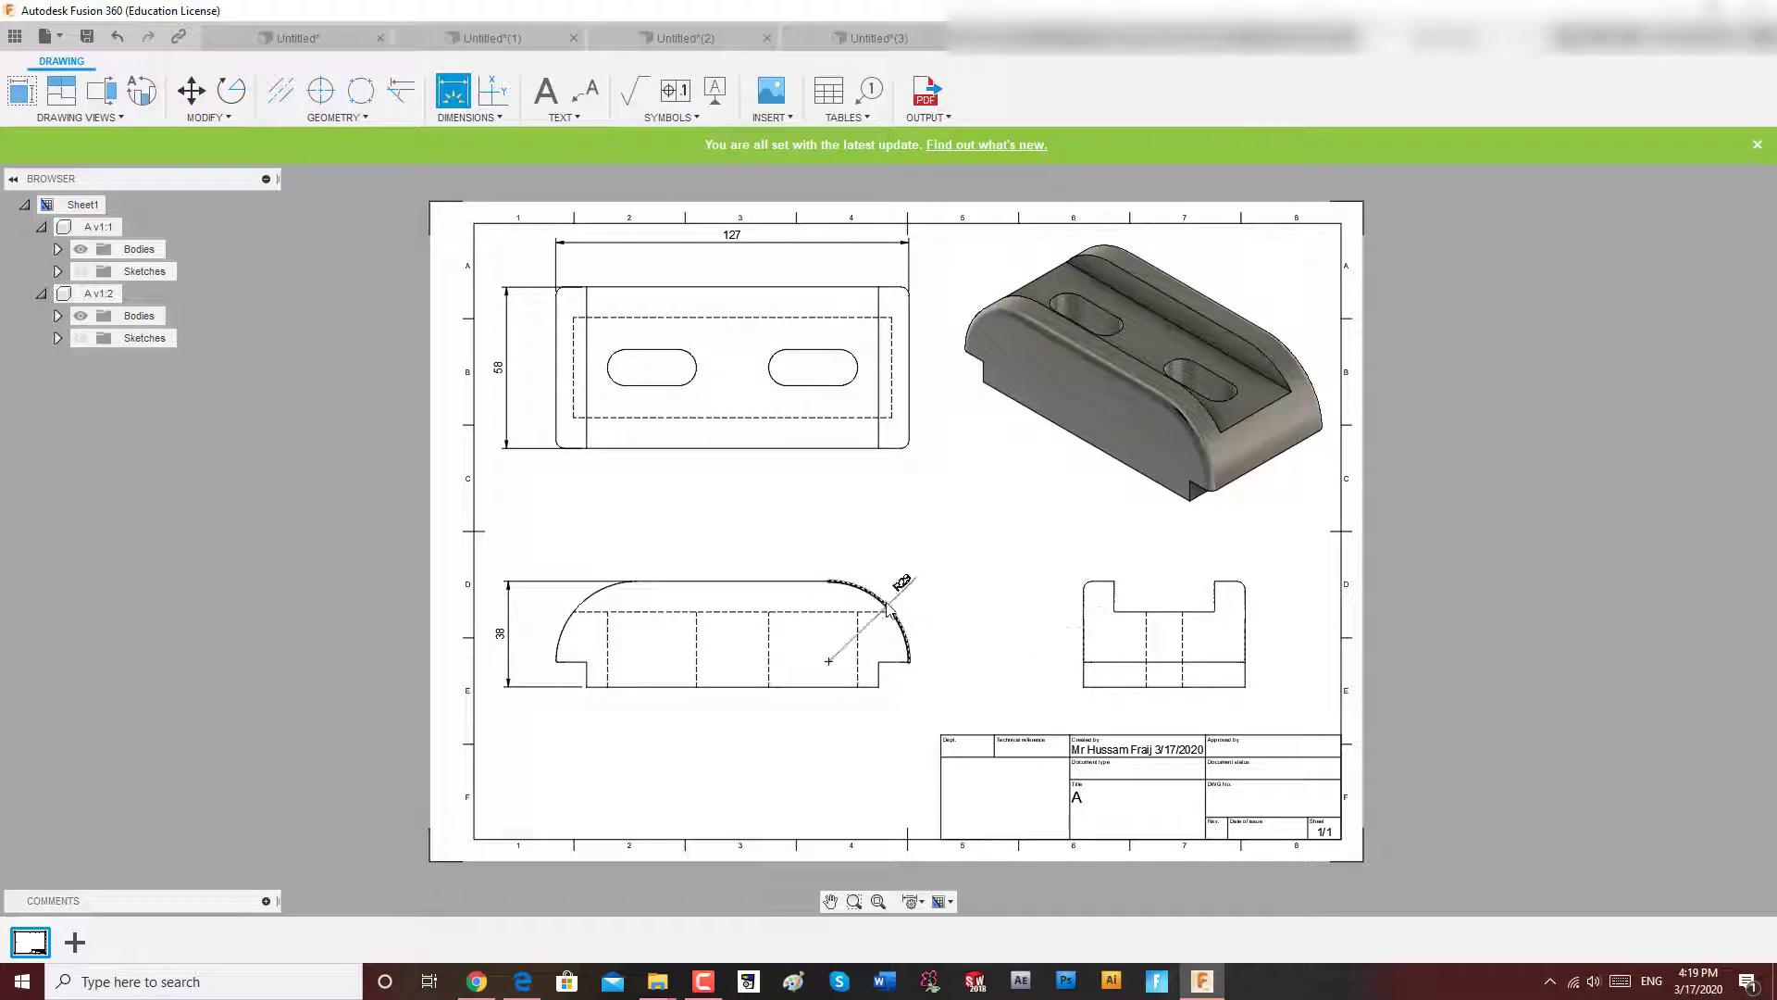
left_click(904, 541)
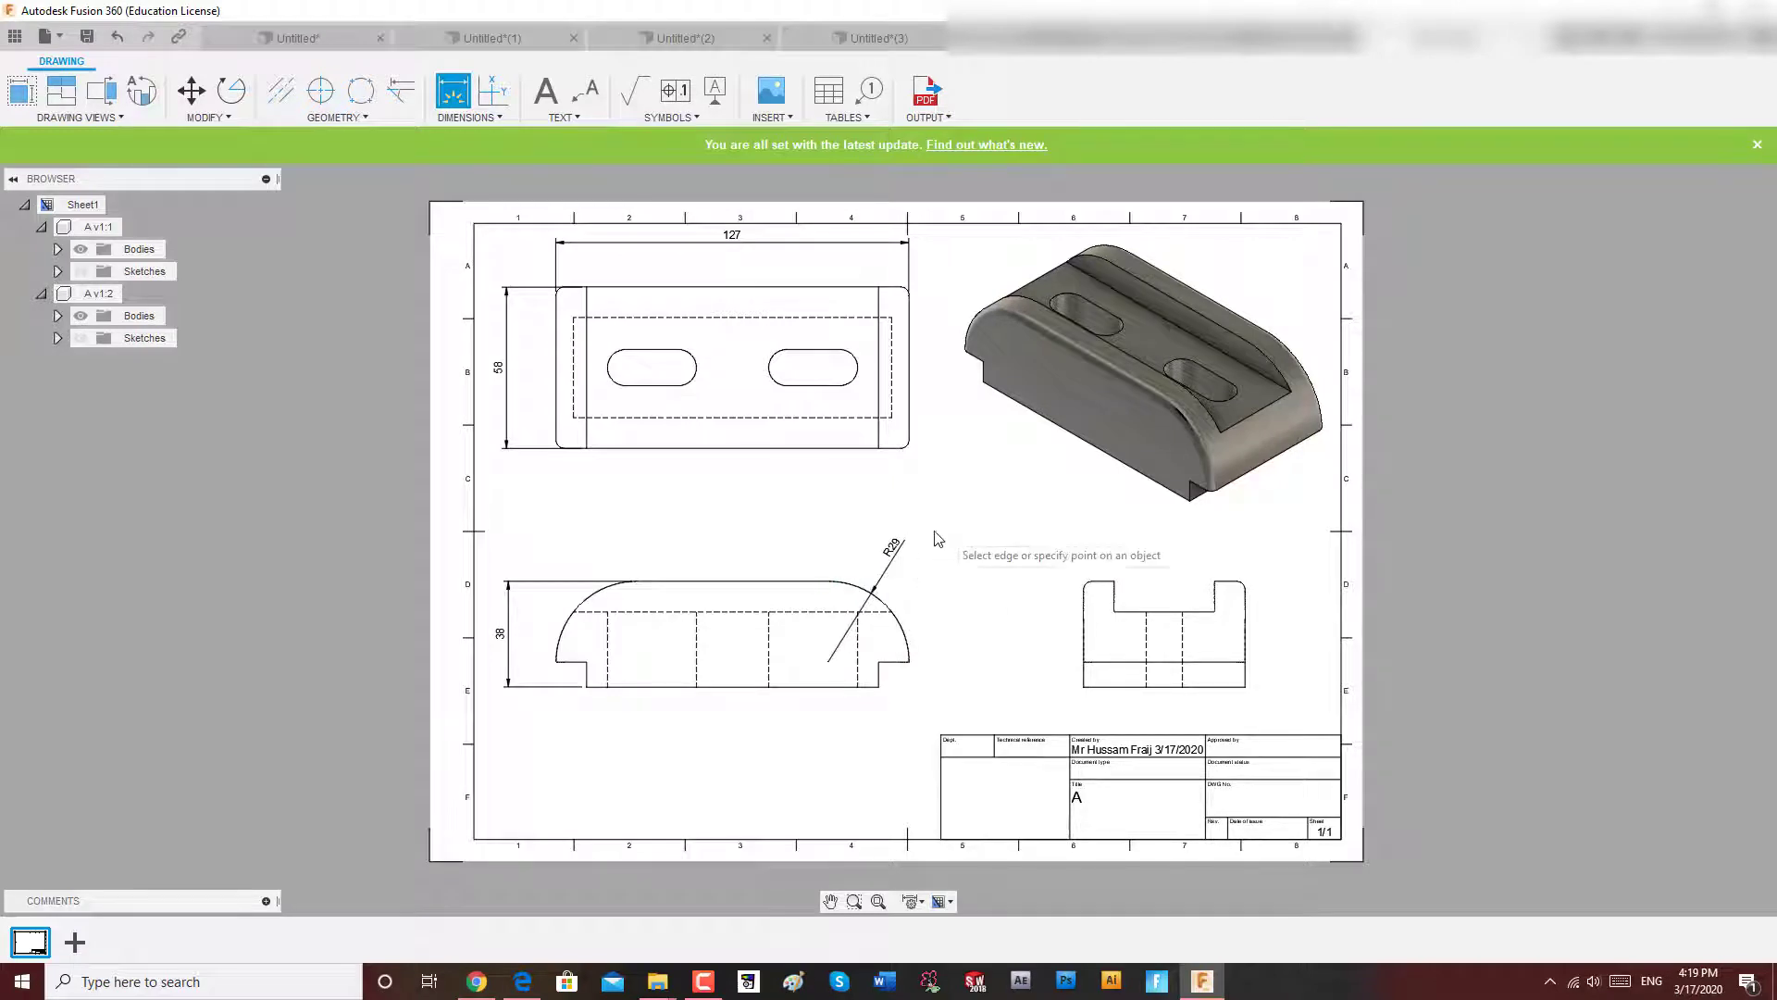
Dimension the channel depth in the side view and the thickness of both long side walls in the top view.
left_click(1115, 585)
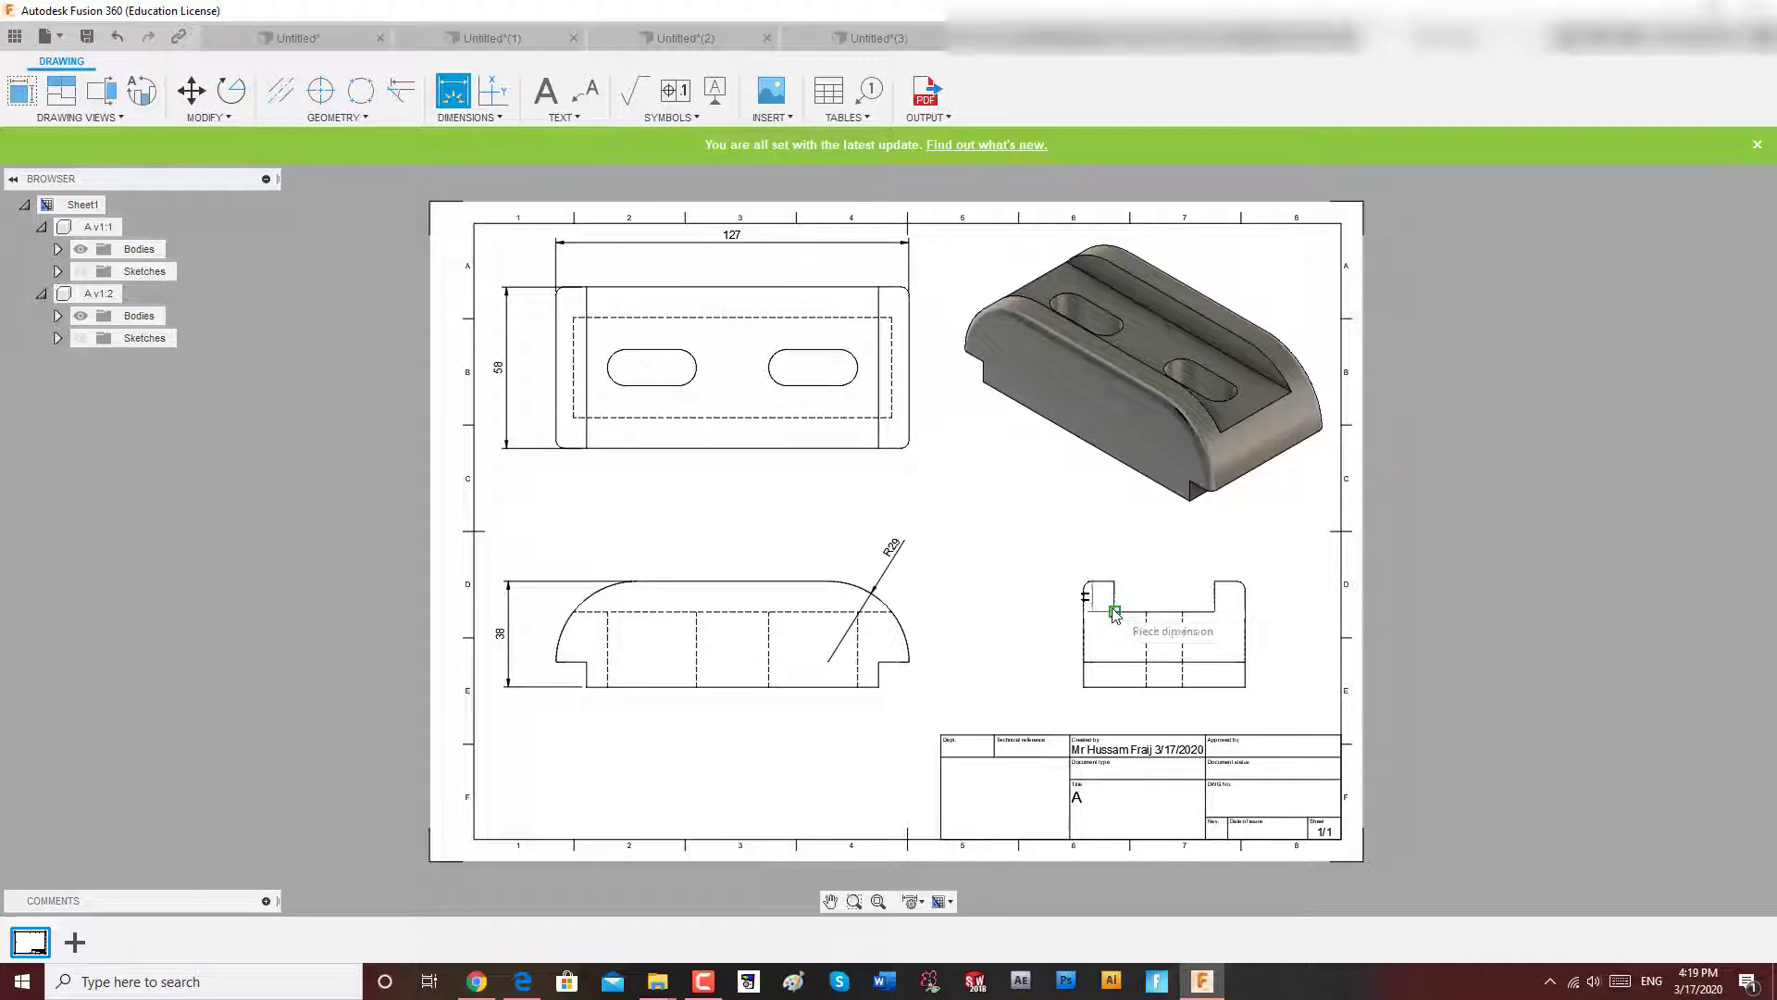
left_click(1045, 601)
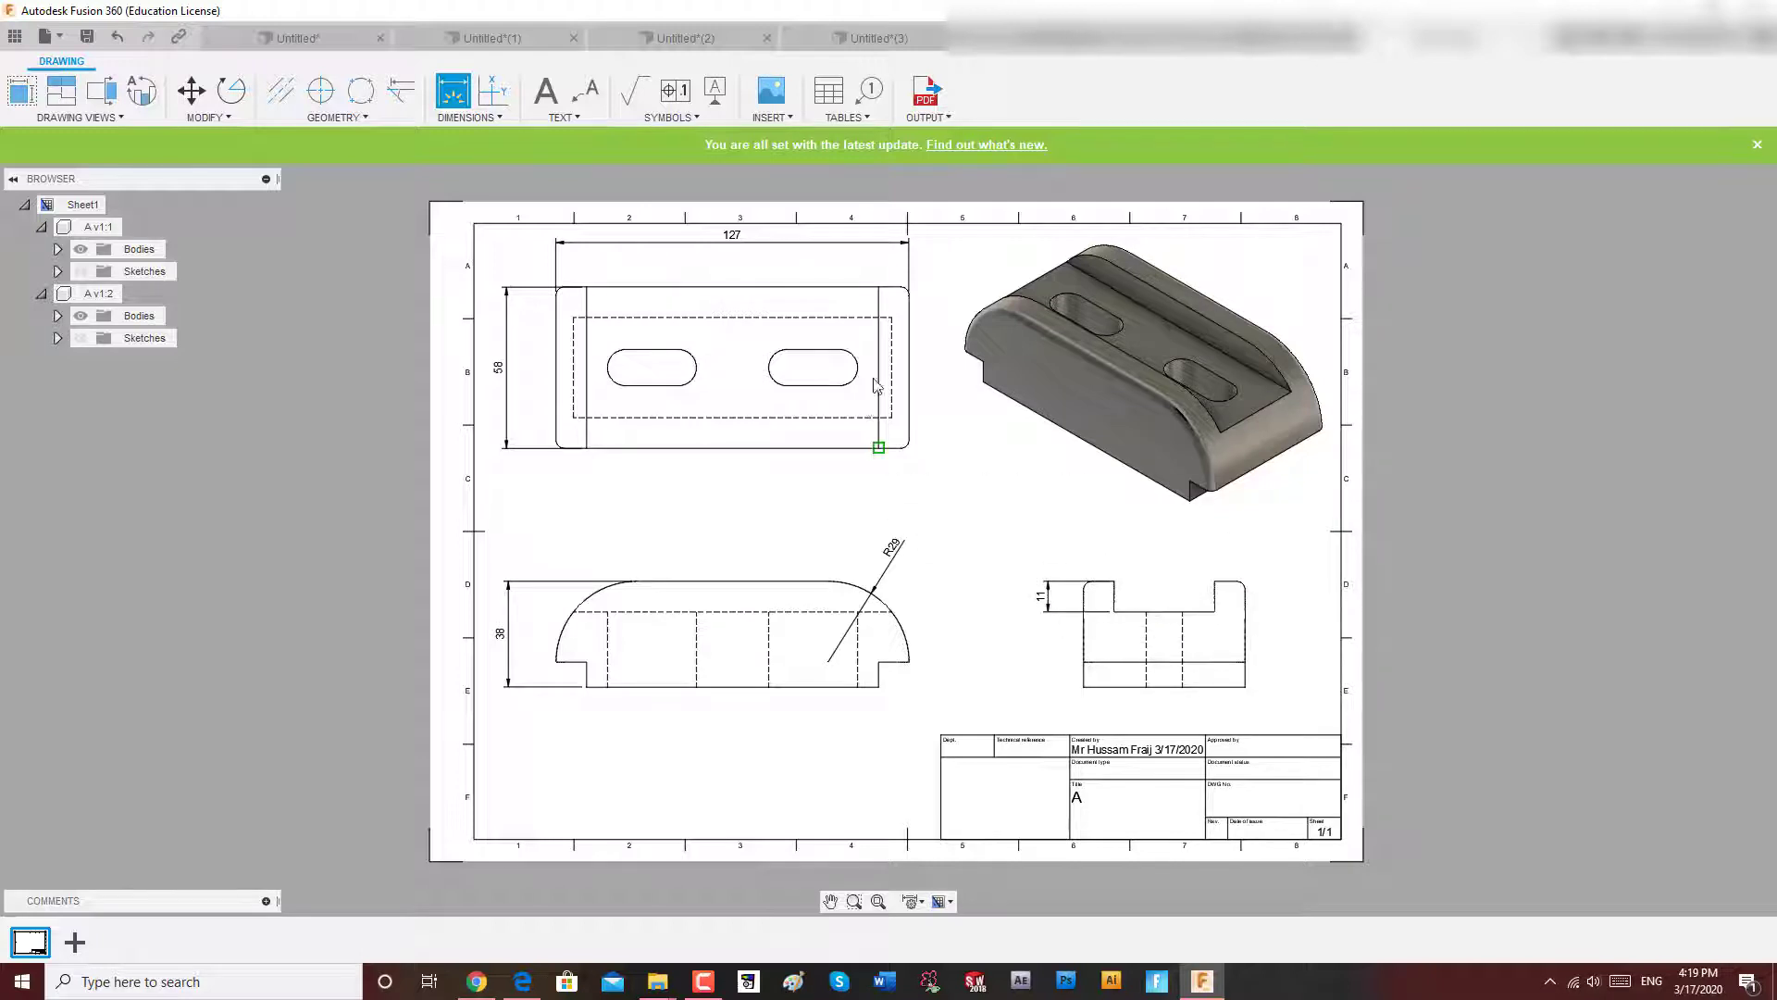
left_click(856, 319)
left_click(901, 293)
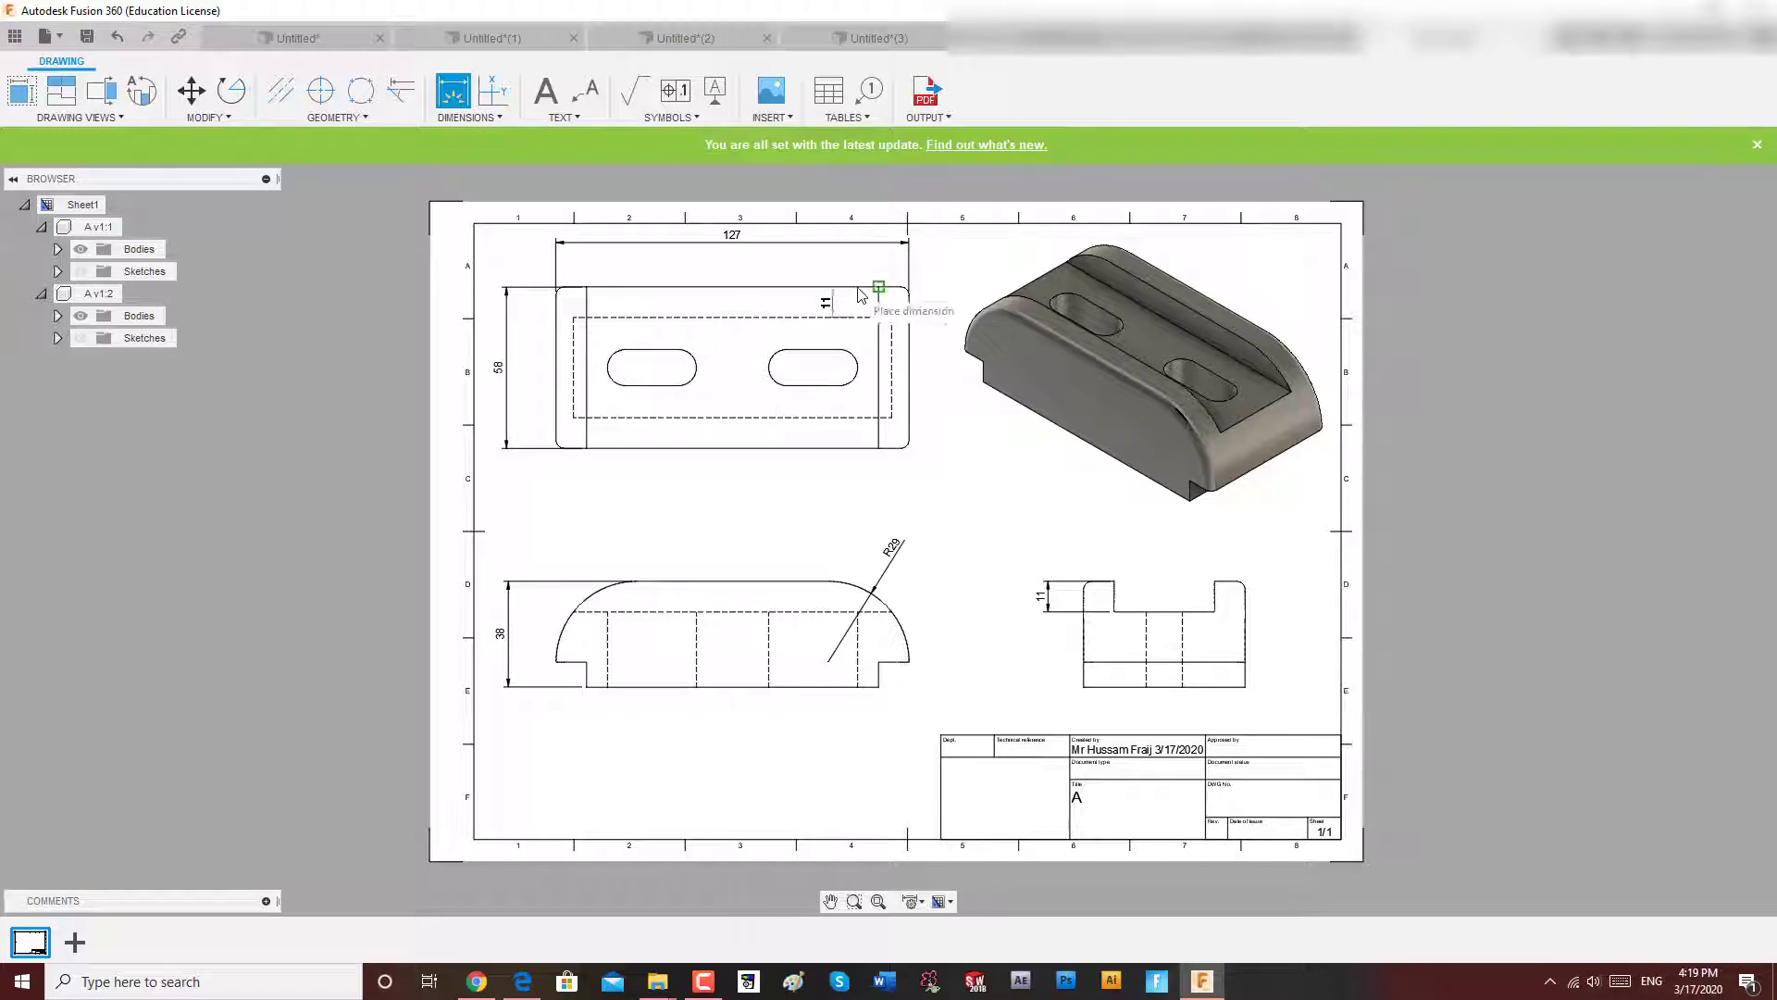
left_click(944, 278)
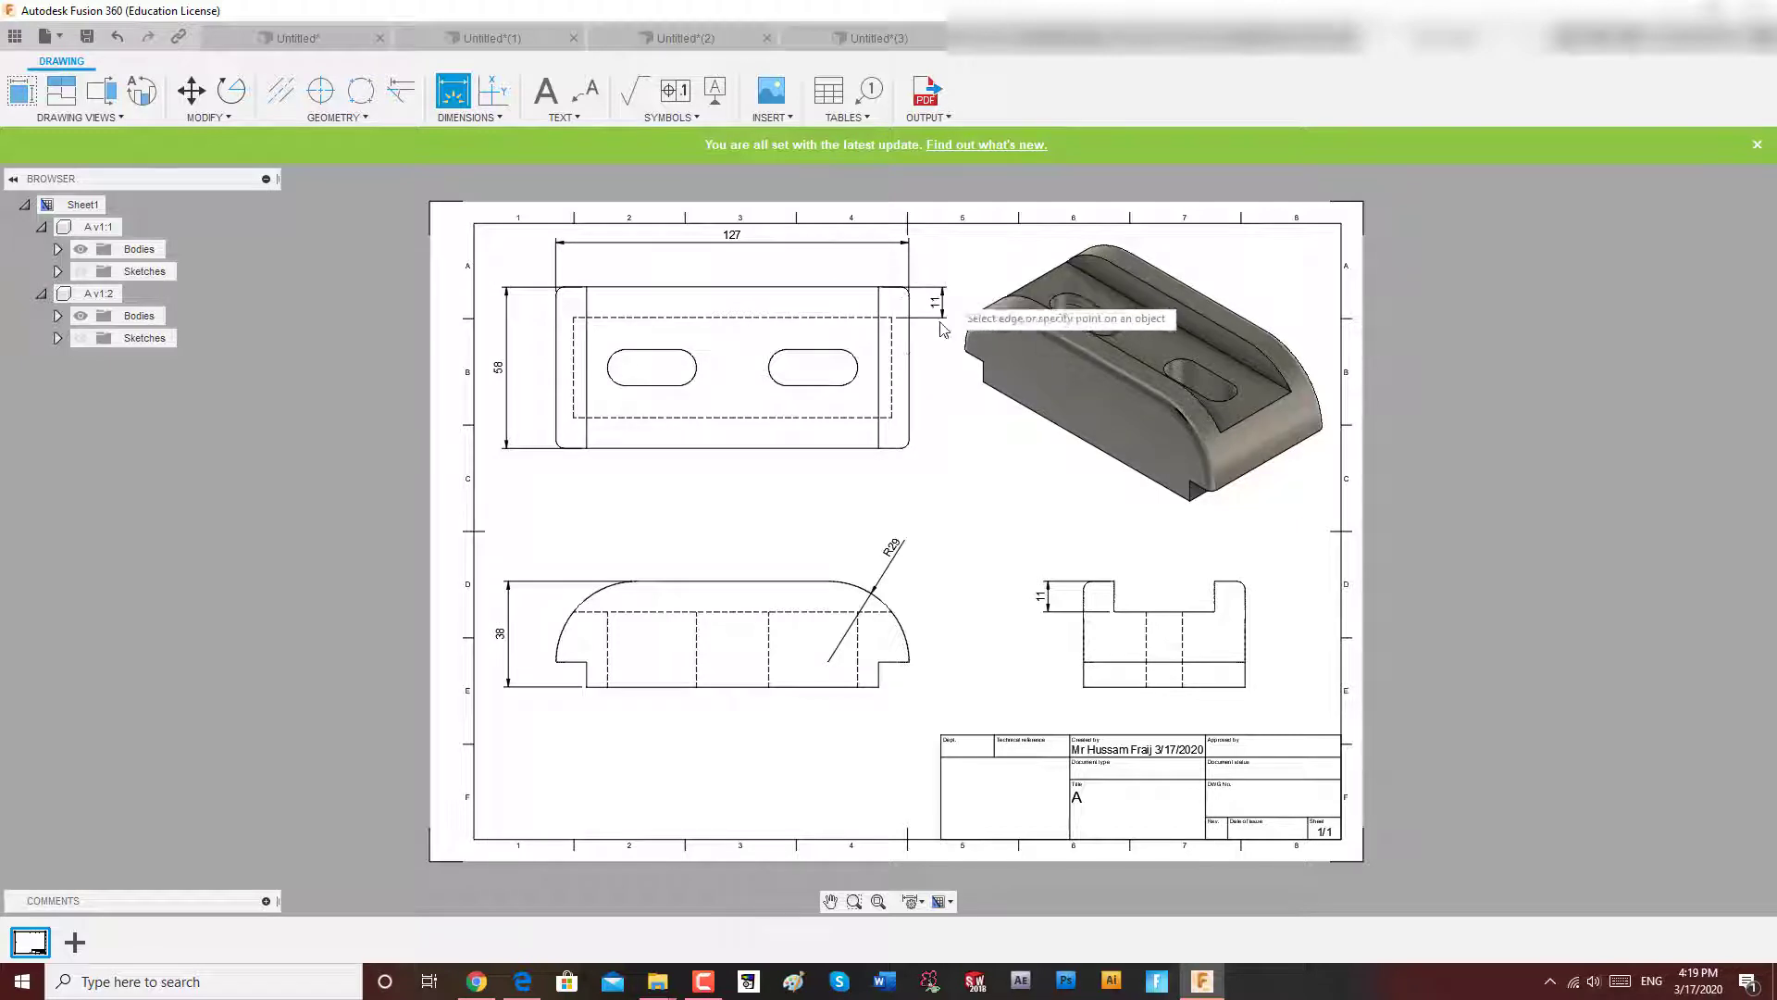
left_click(870, 417)
left_click(902, 441)
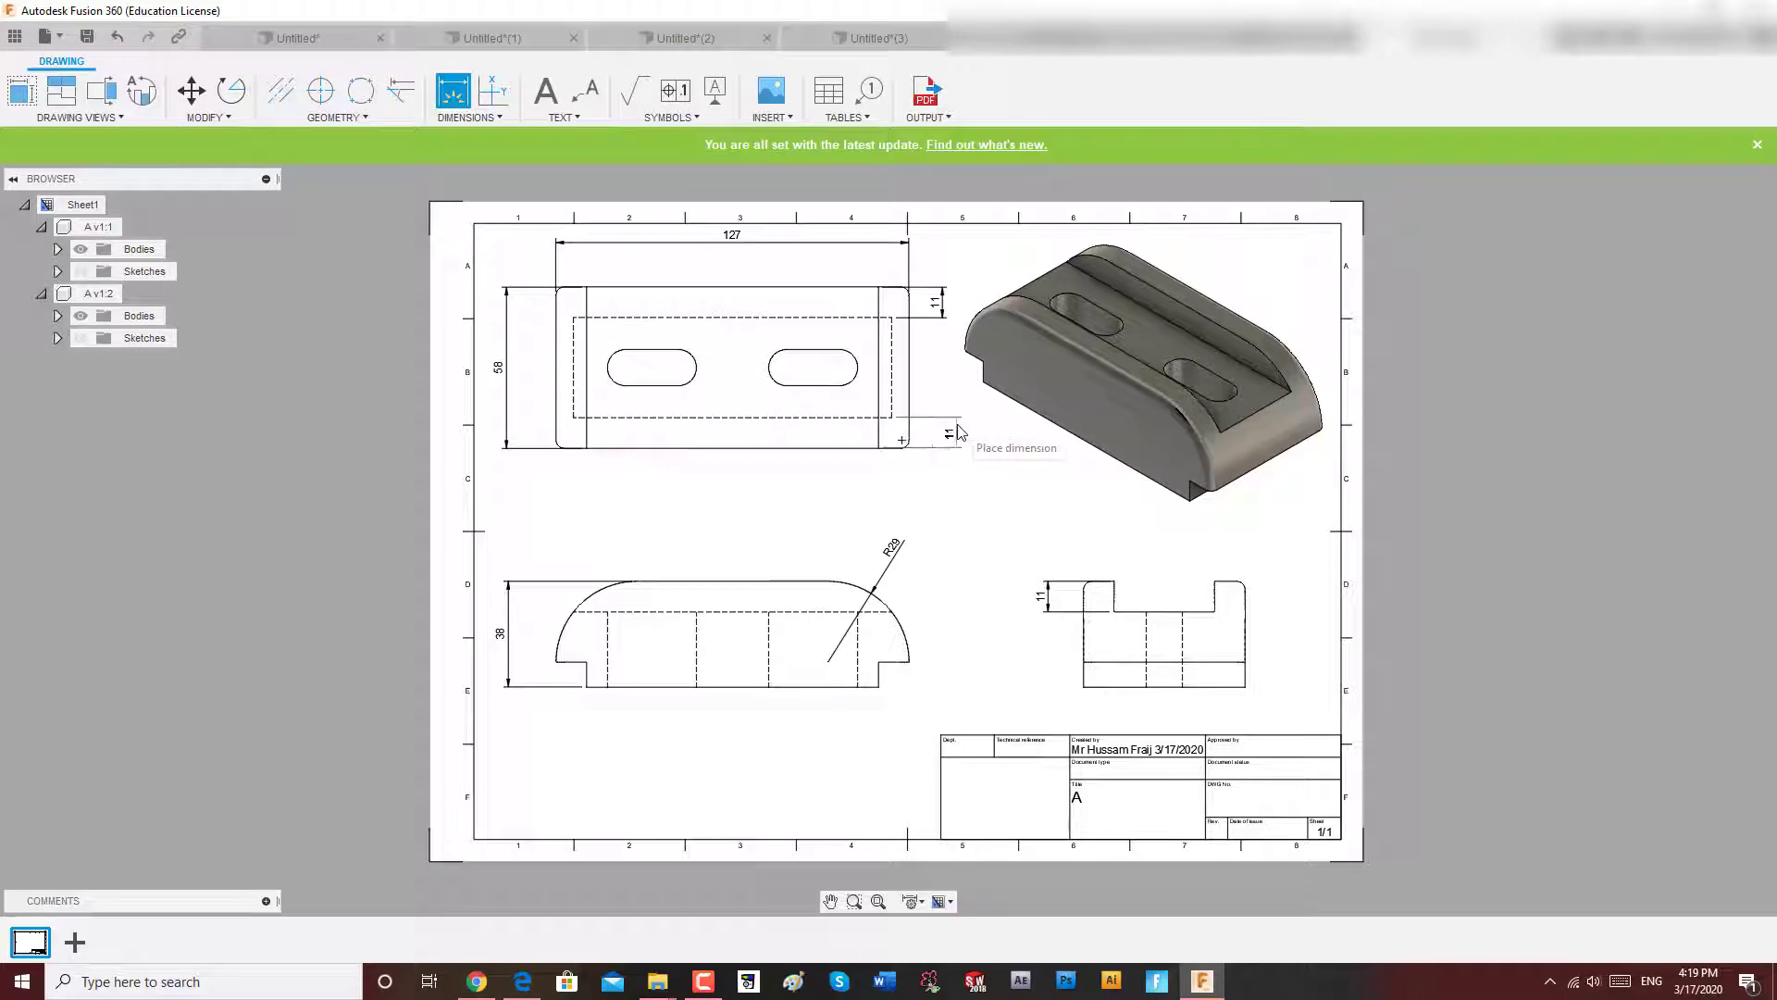
left_click(954, 432)
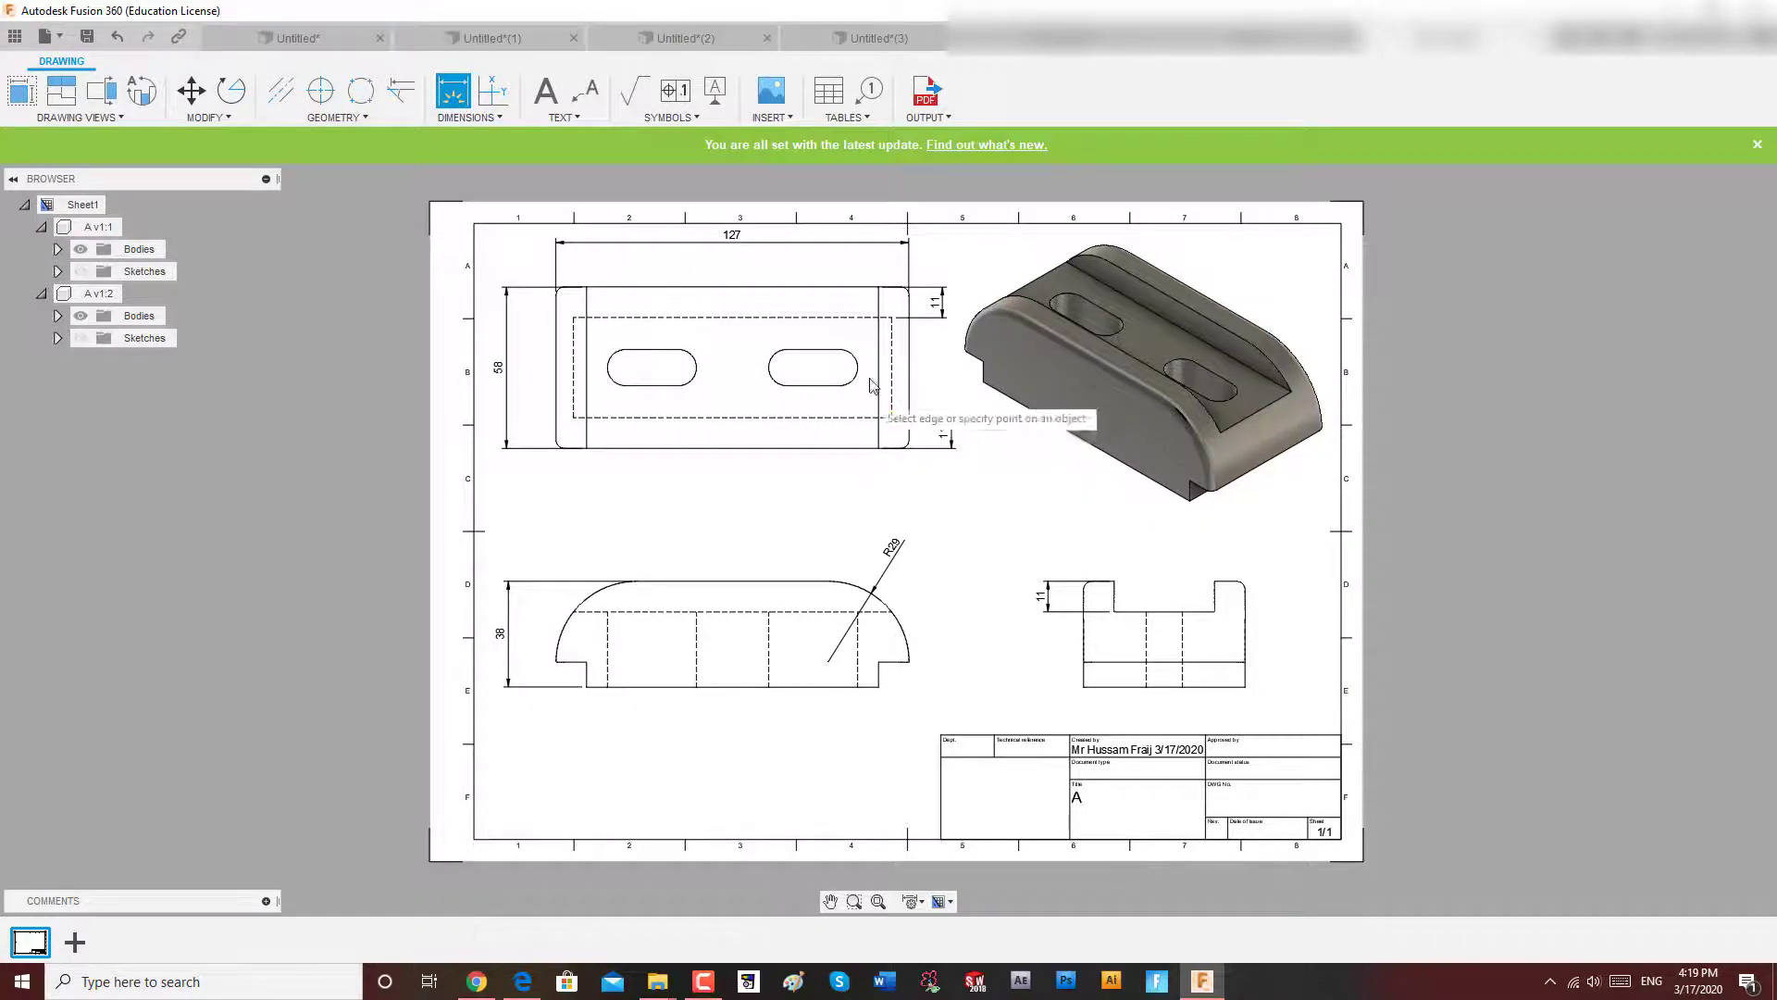
Dimension the end radius of the right-hand slot in the top view and the distance between its two arc centres.
left_click(857, 369)
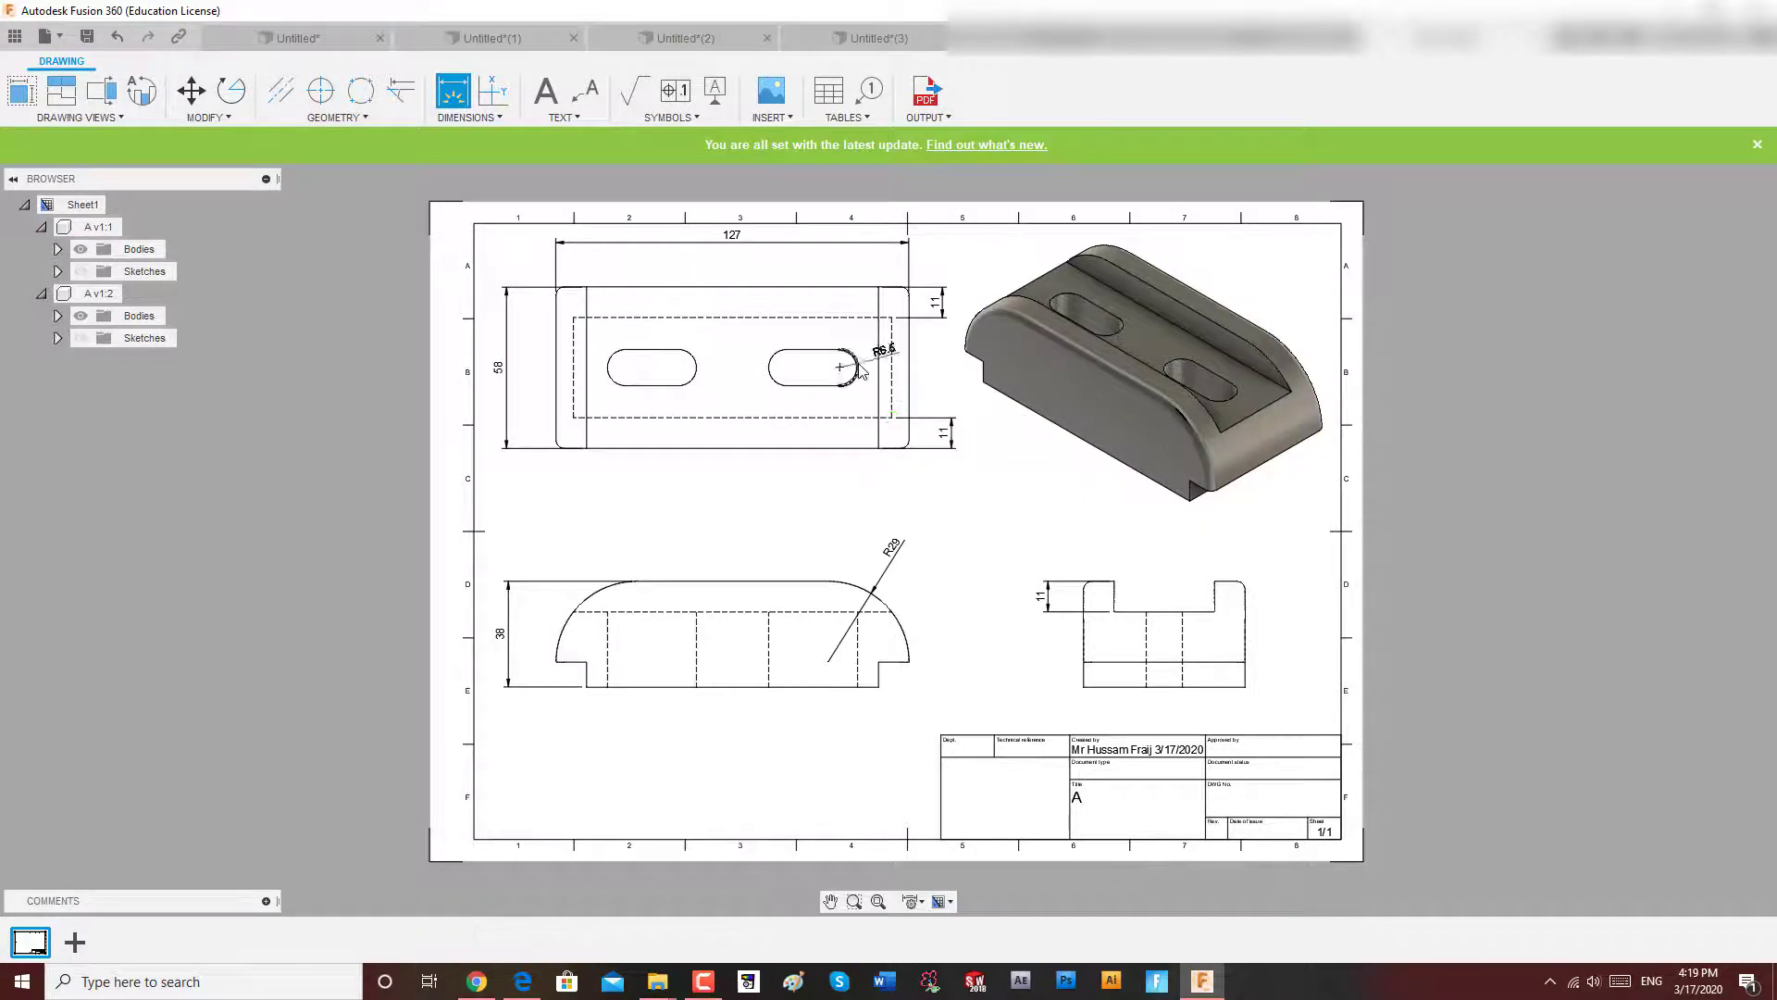
left_click(785, 363)
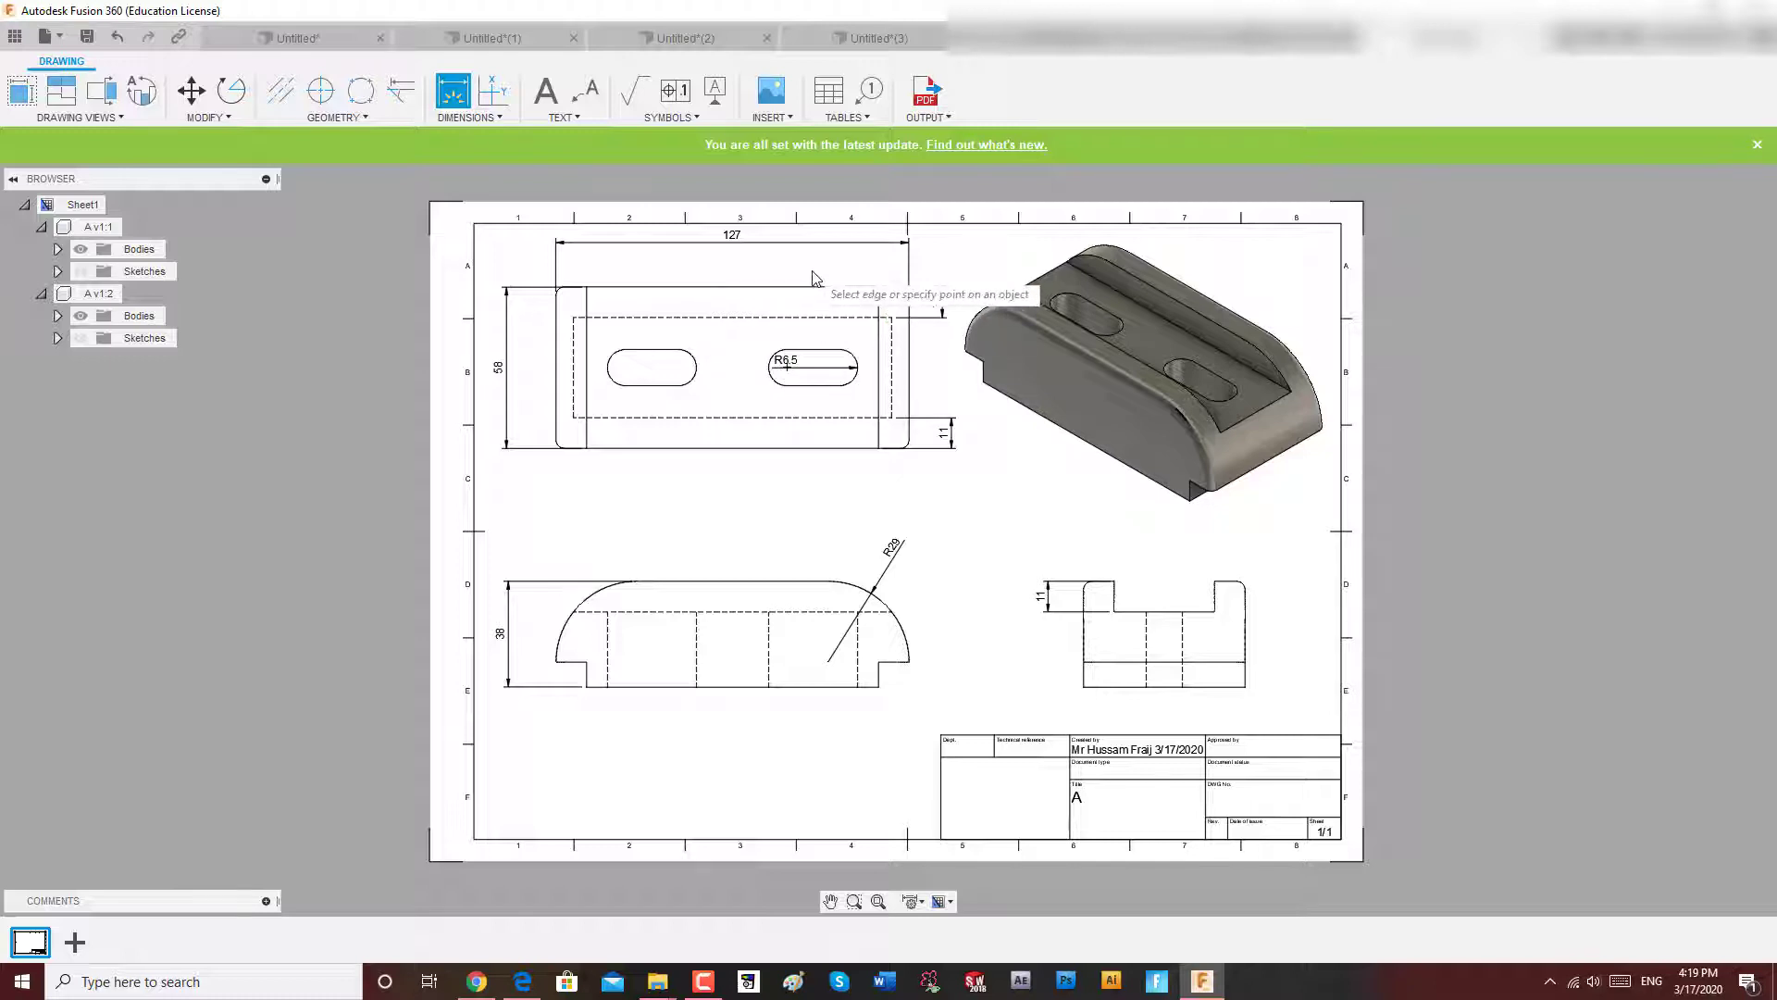
left_click(841, 367)
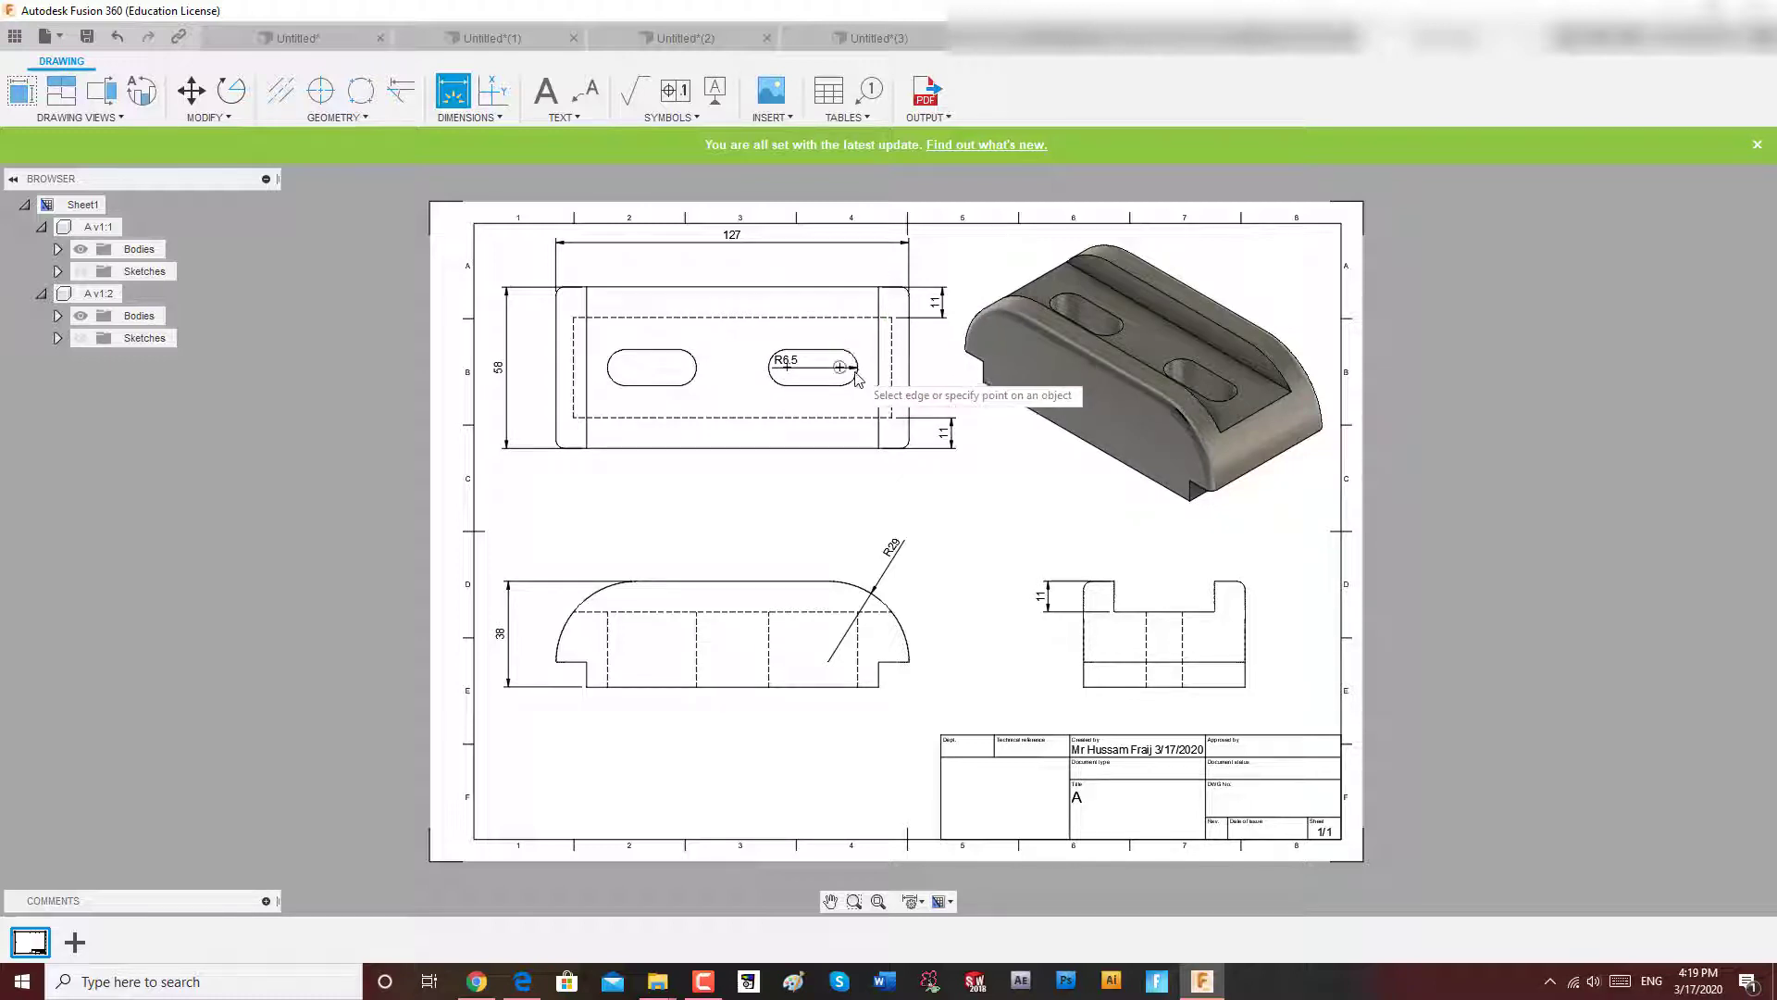
left_click(787, 366)
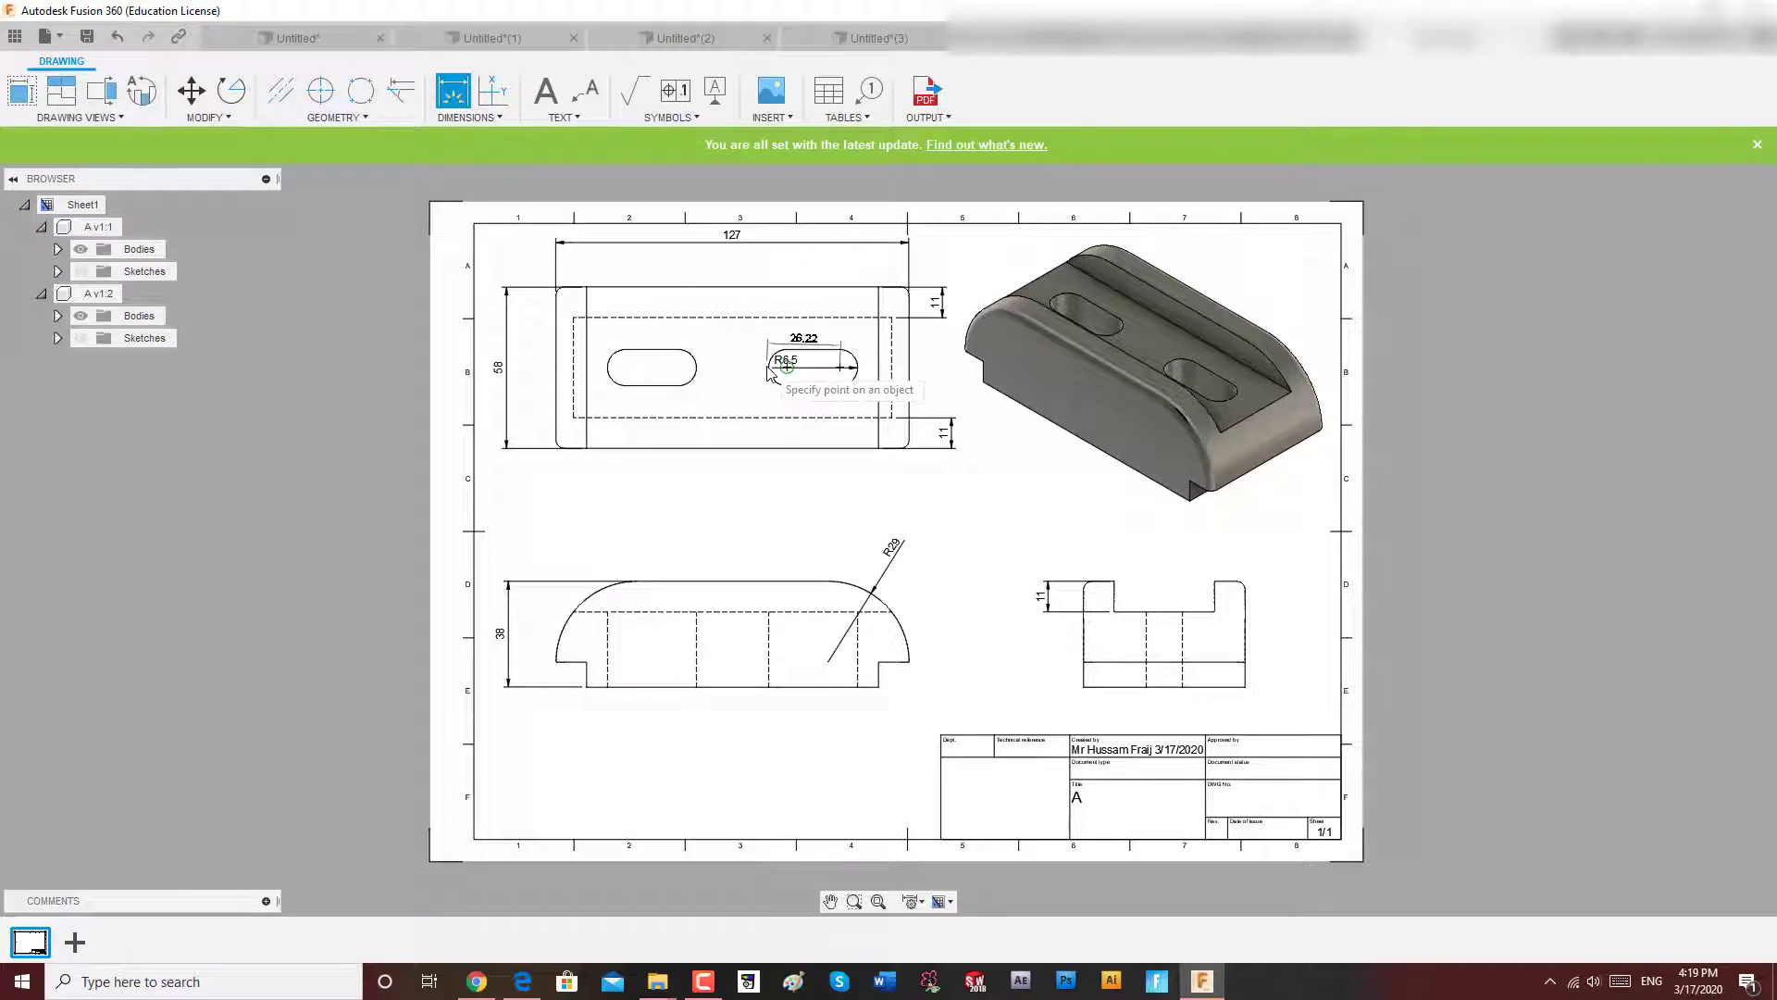
left_click(820, 273)
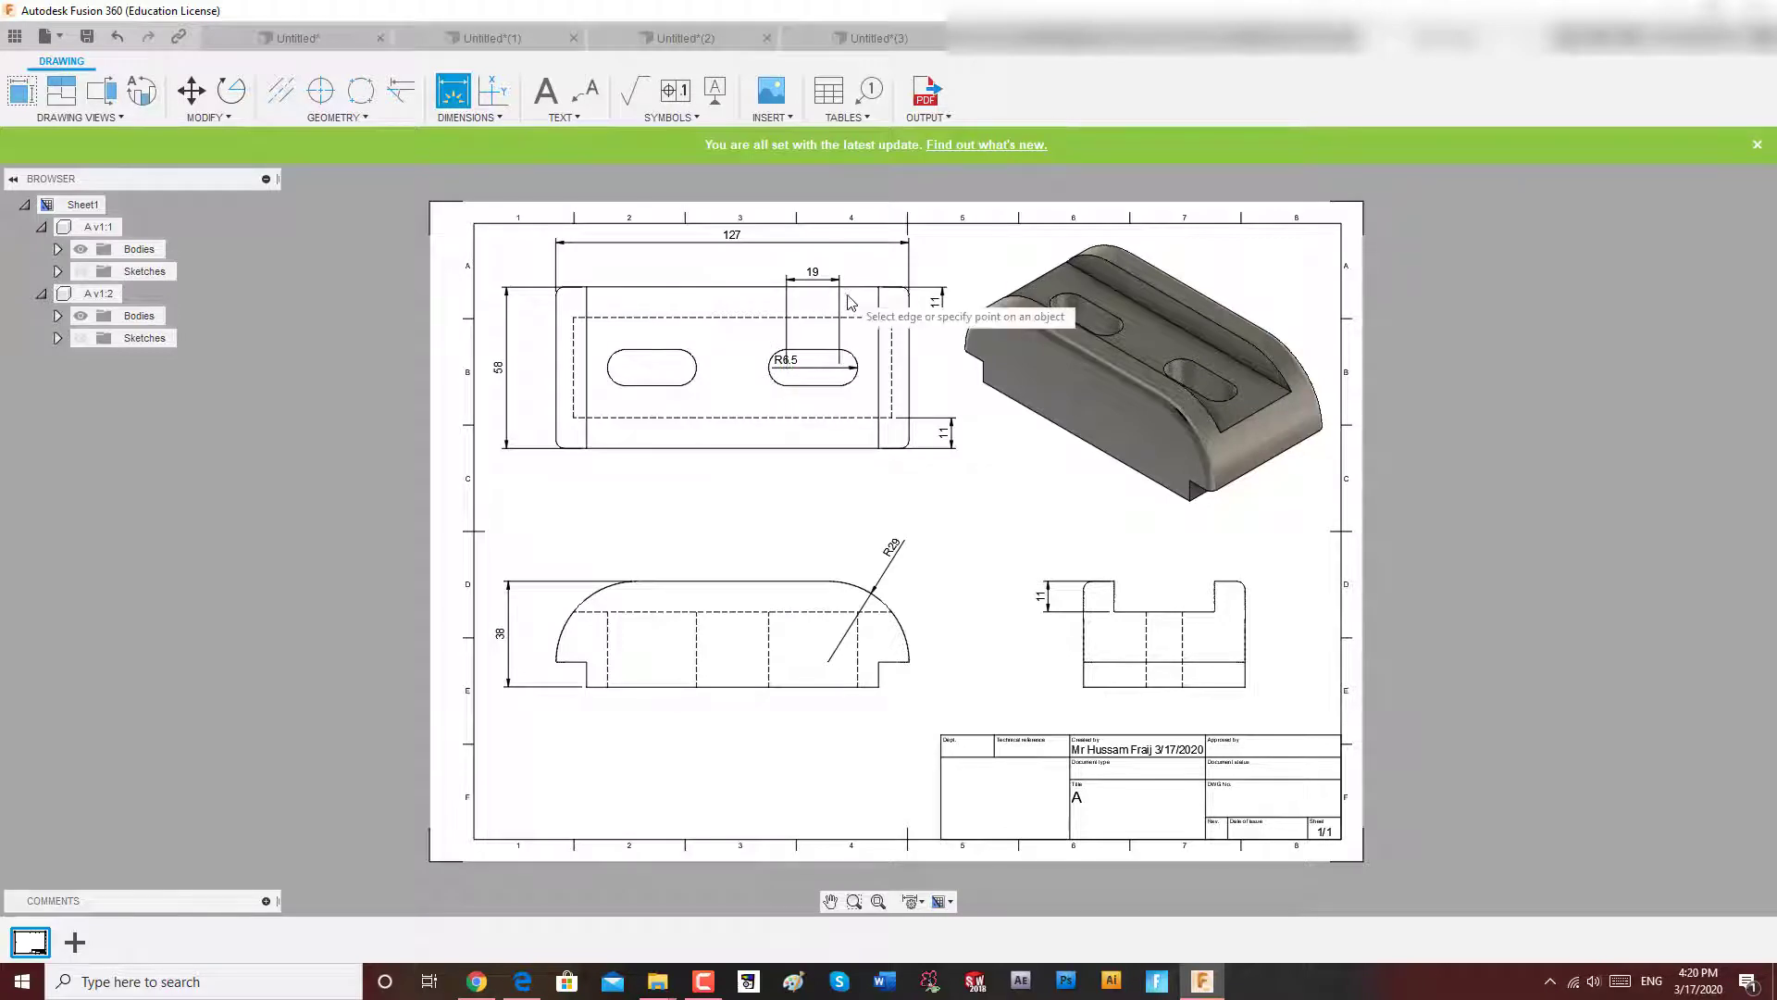
Dimension the distance from the right-hand slot's outer arc centre to the solid vertical step line beside it in the top view.
left_click(853, 363)
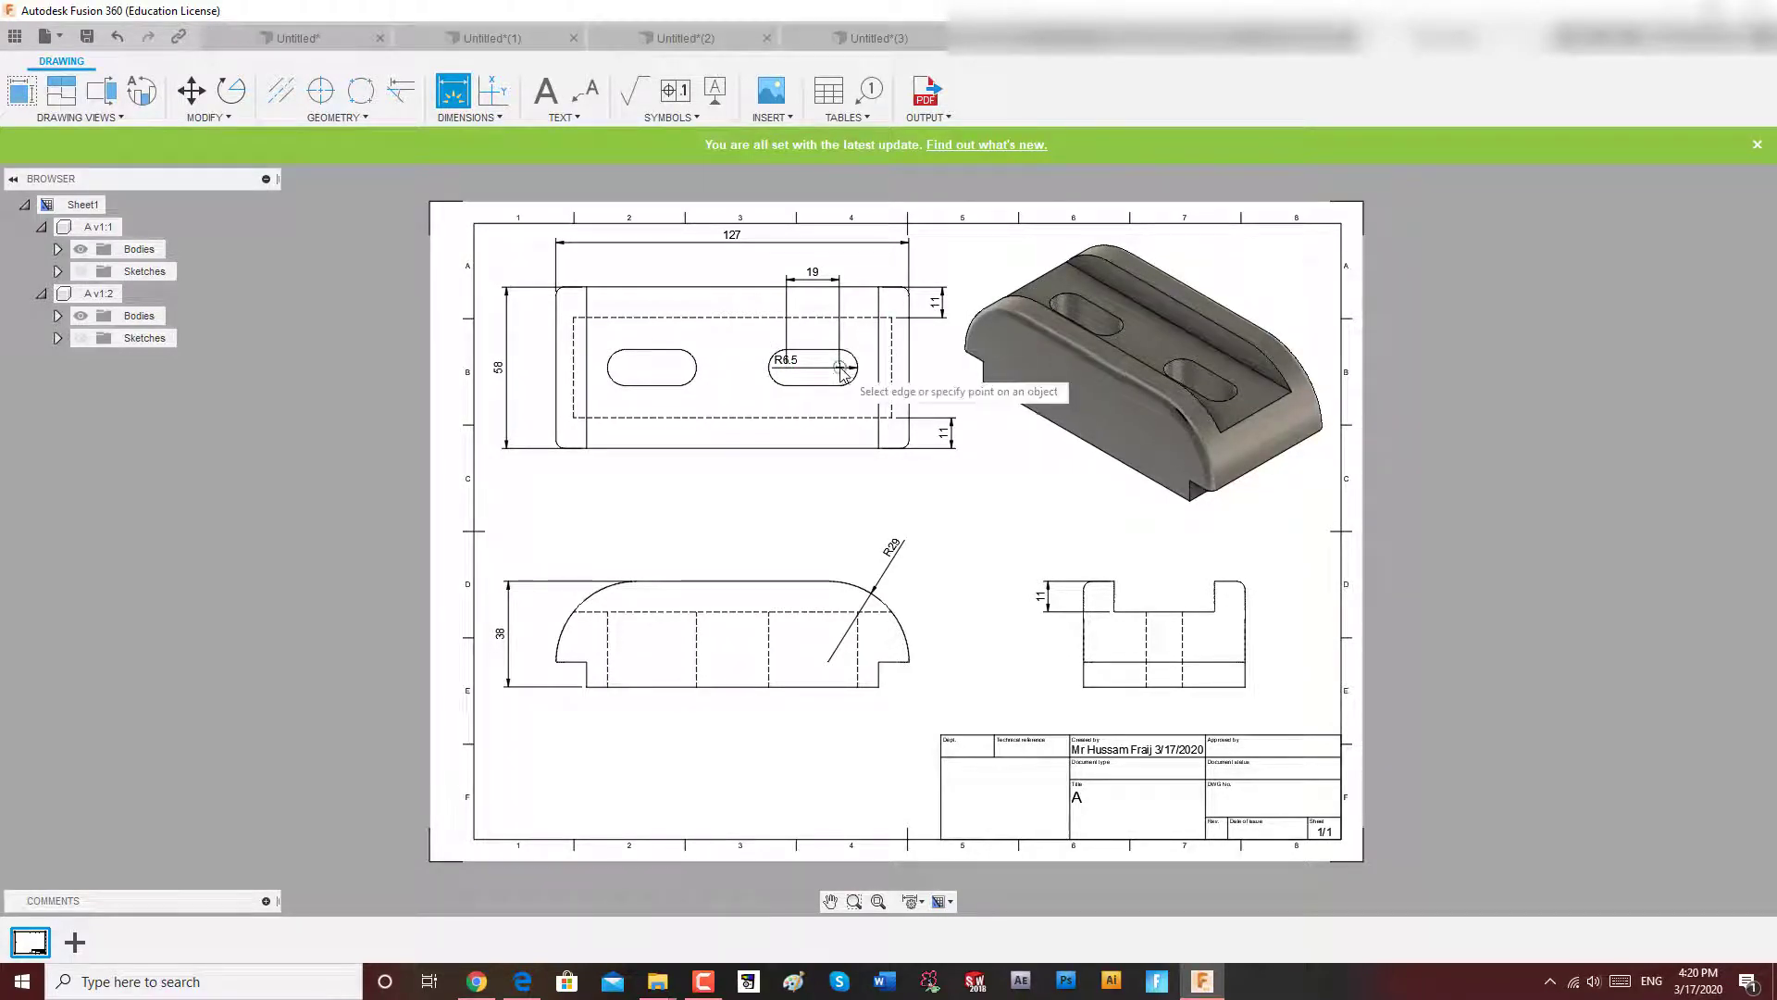
left_click(877, 354)
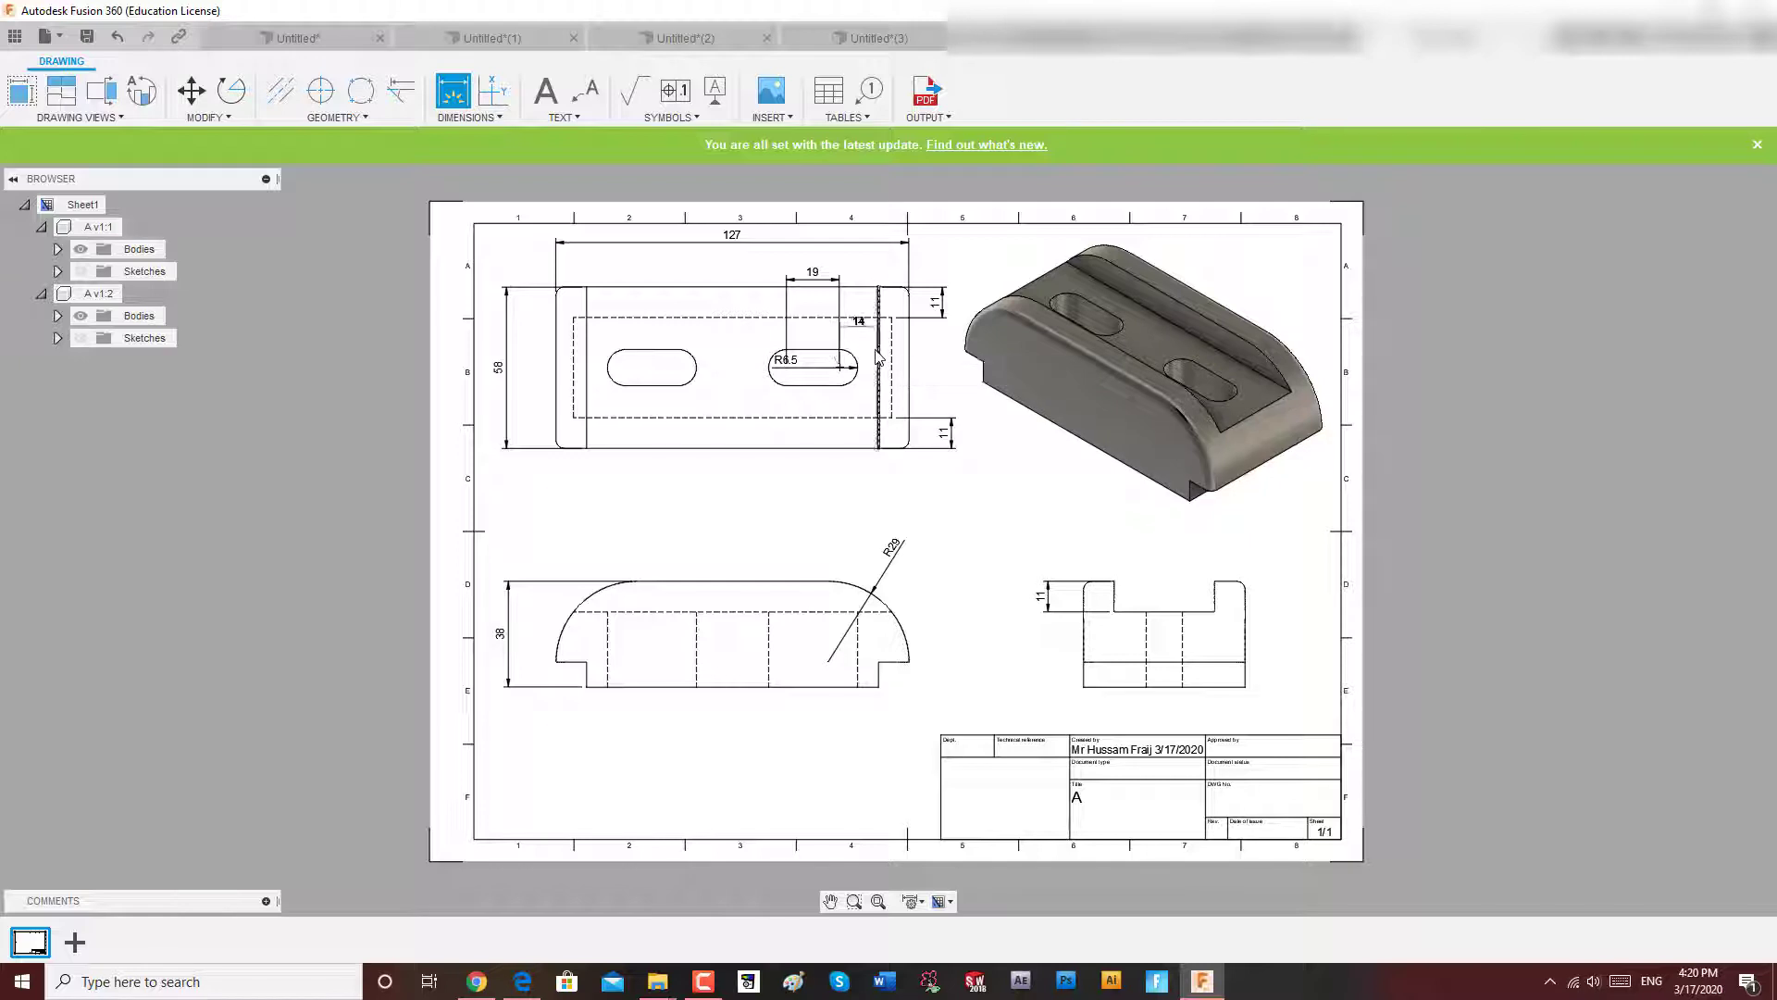
left_click(872, 279)
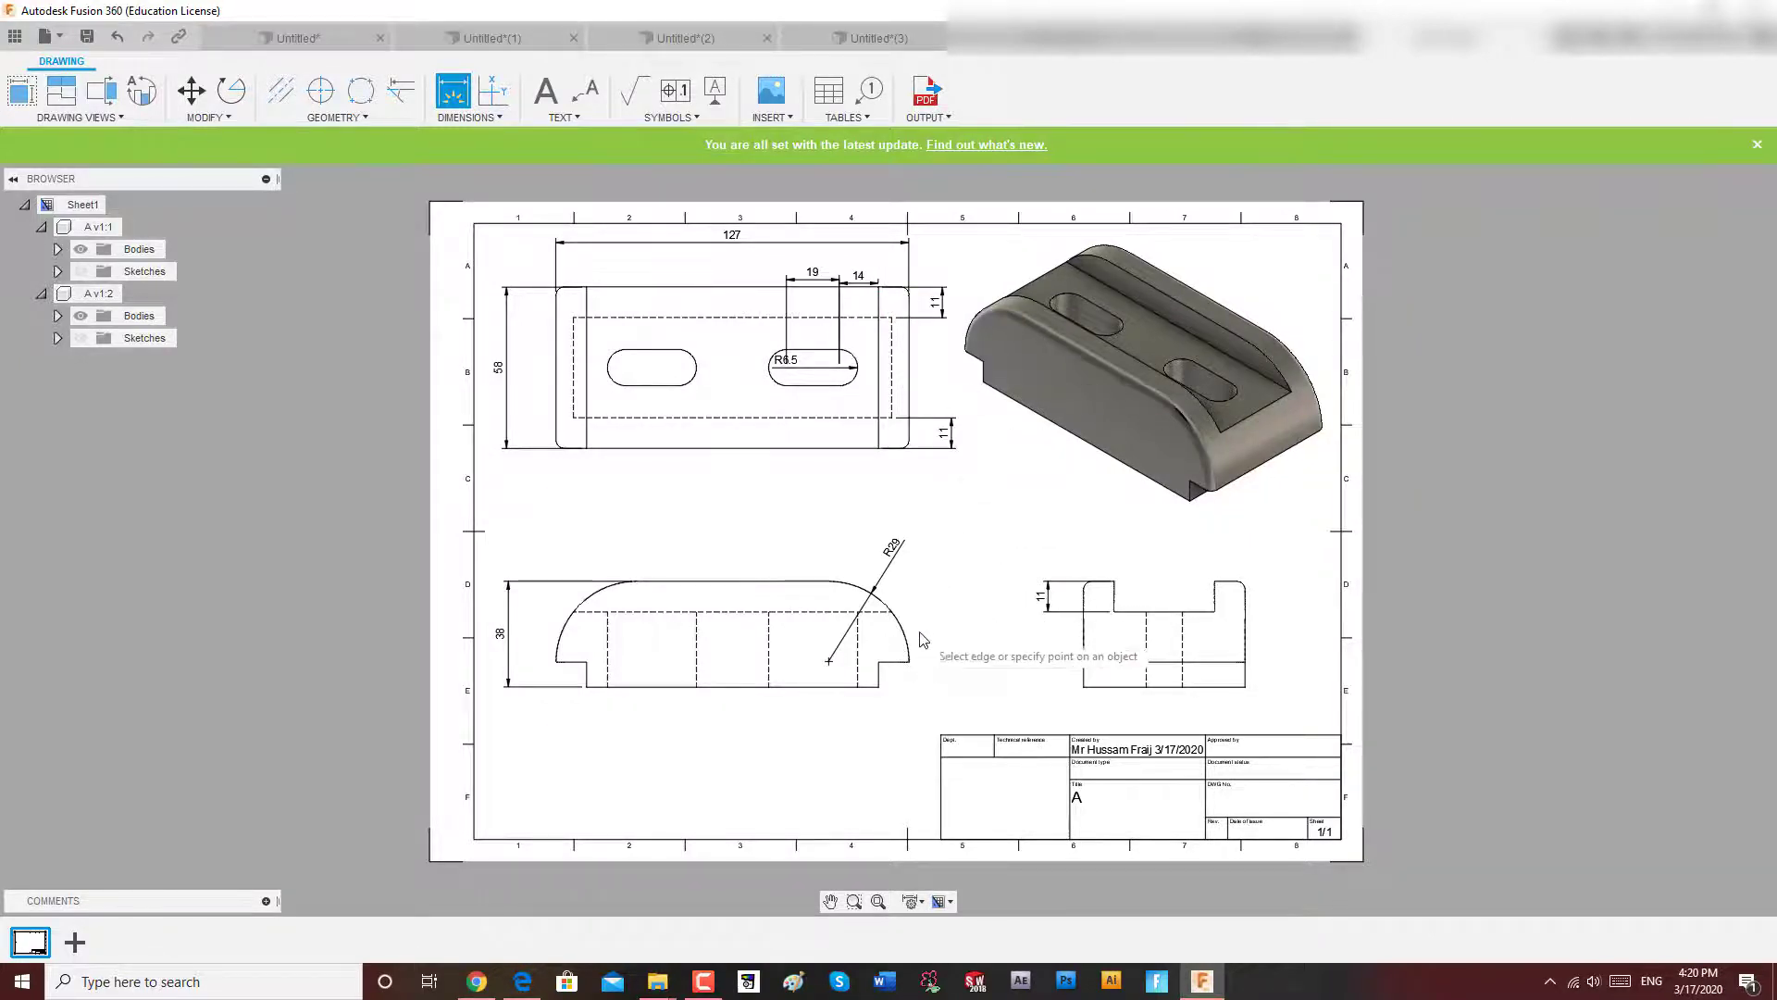
Dimension the height and the horizontal depth of the notch at the front view's lower-right corner.
scroll(925, 653, "up", 4)
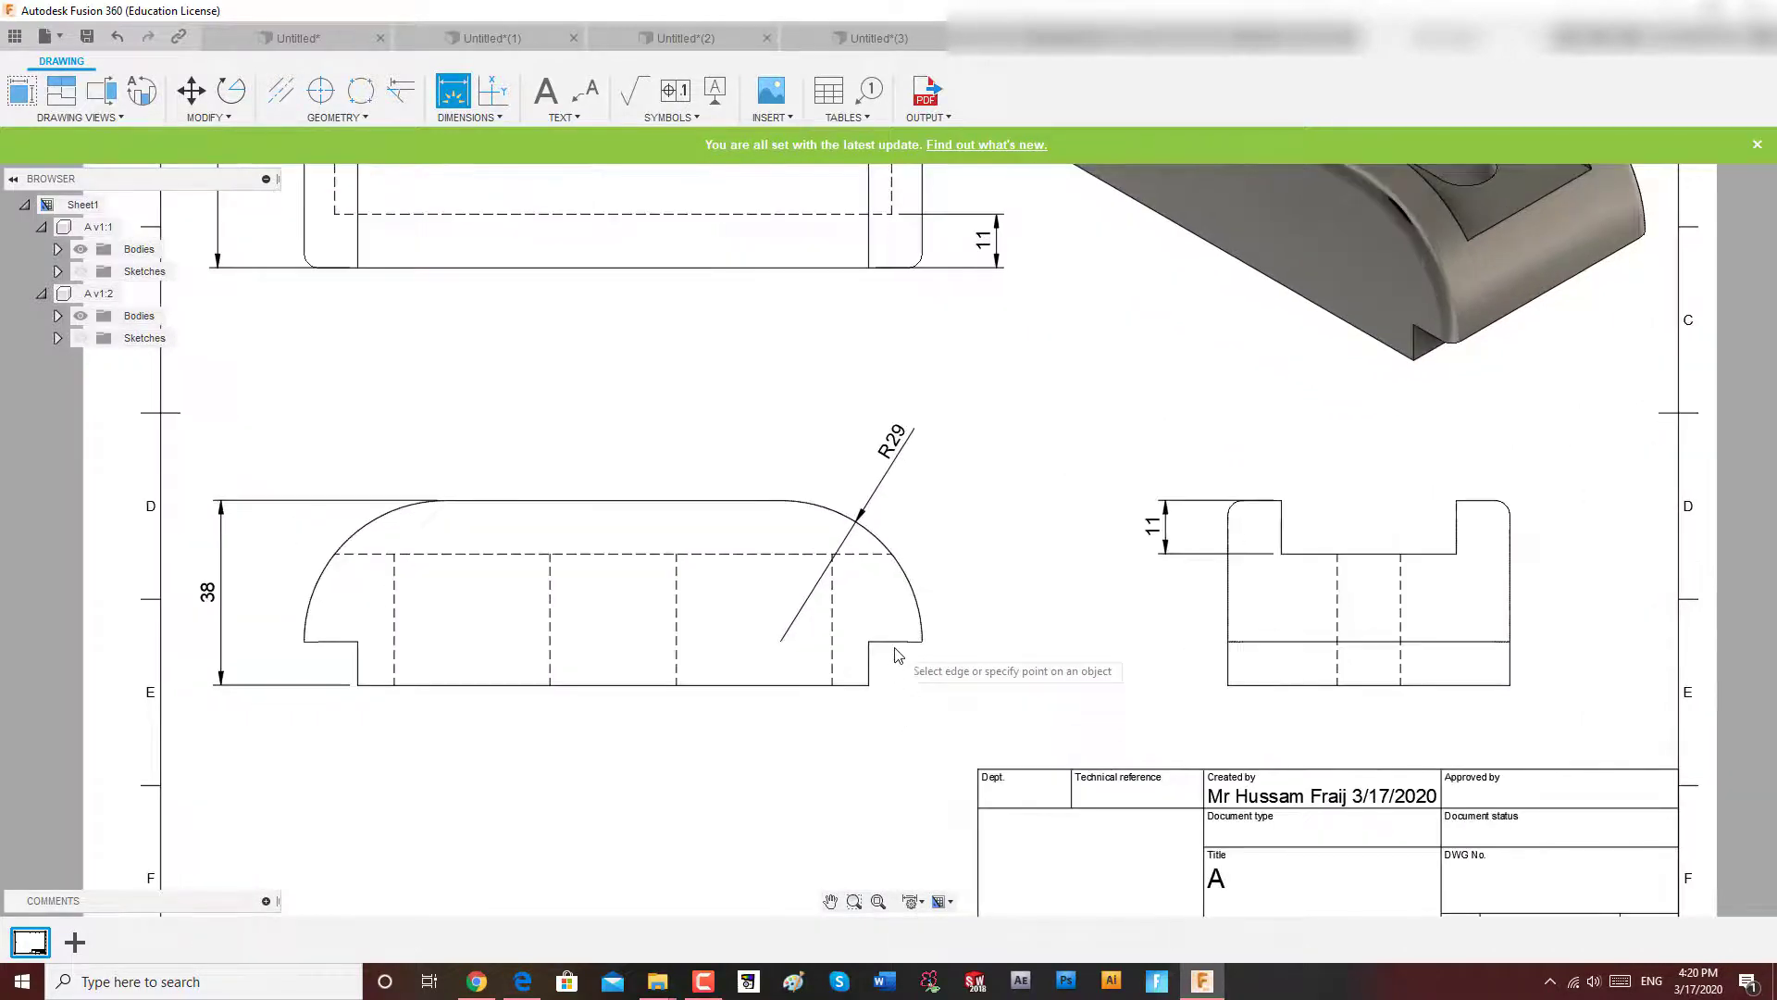
left_click(851, 687)
left_click(913, 645)
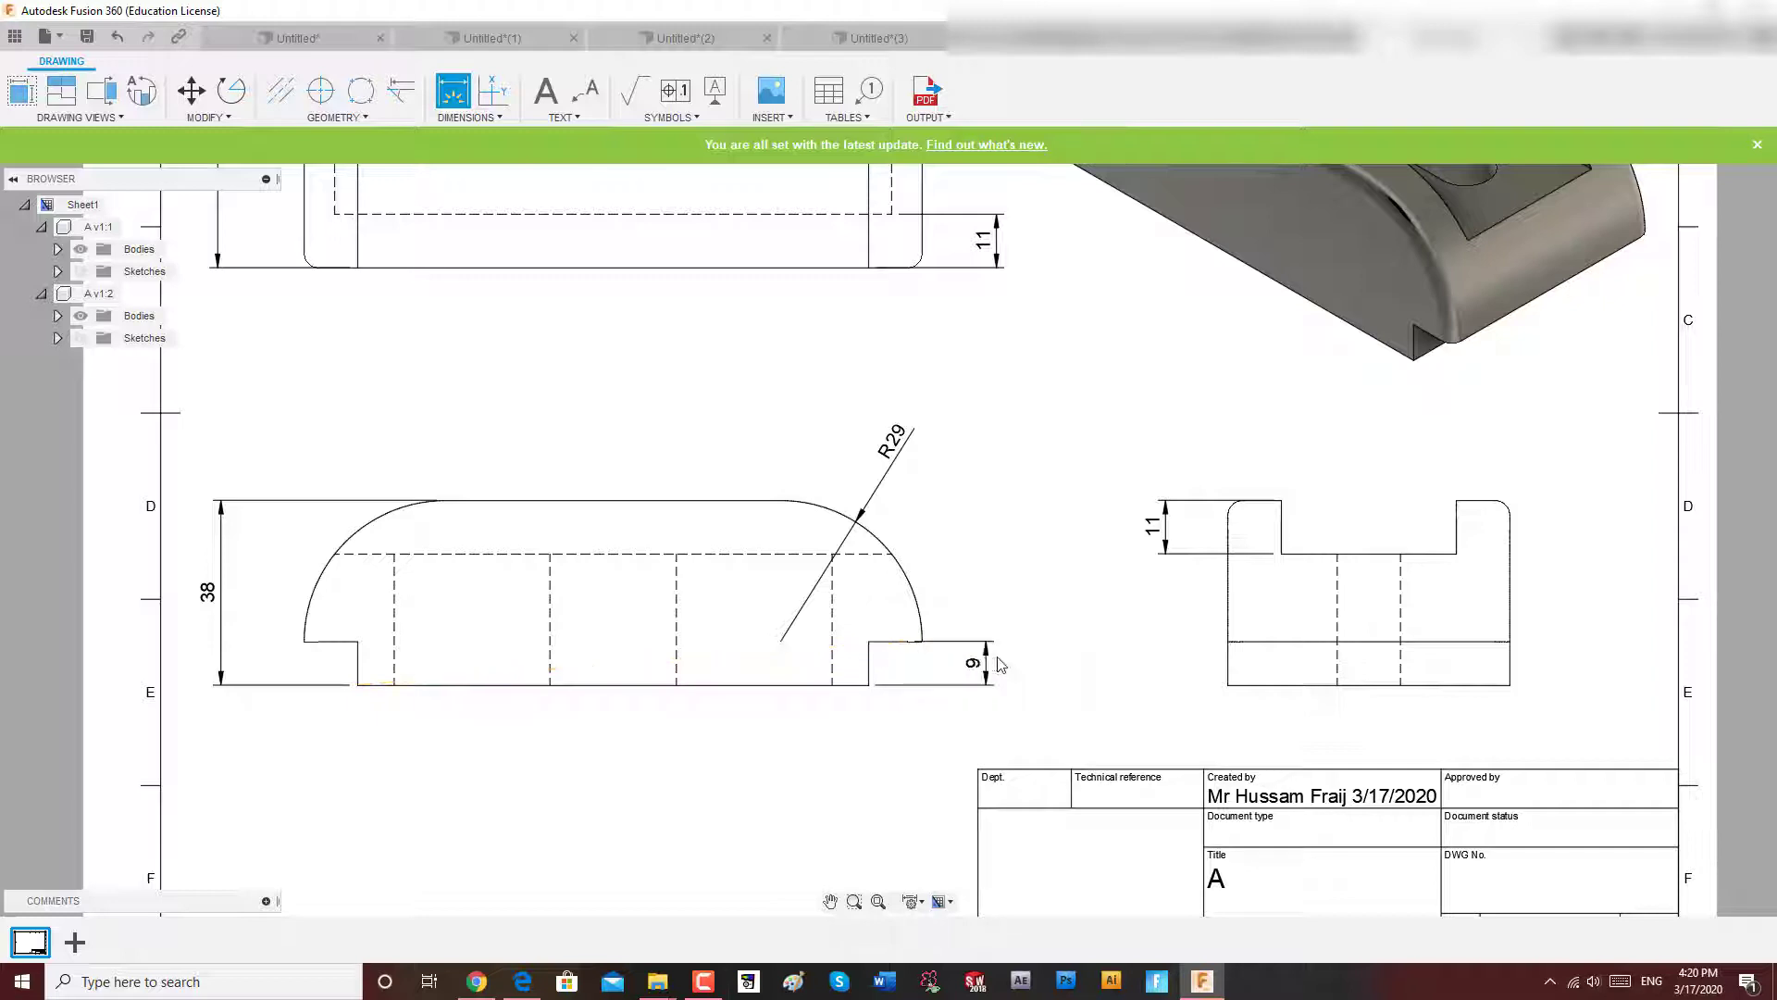
left_click(986, 663)
left_click(925, 644)
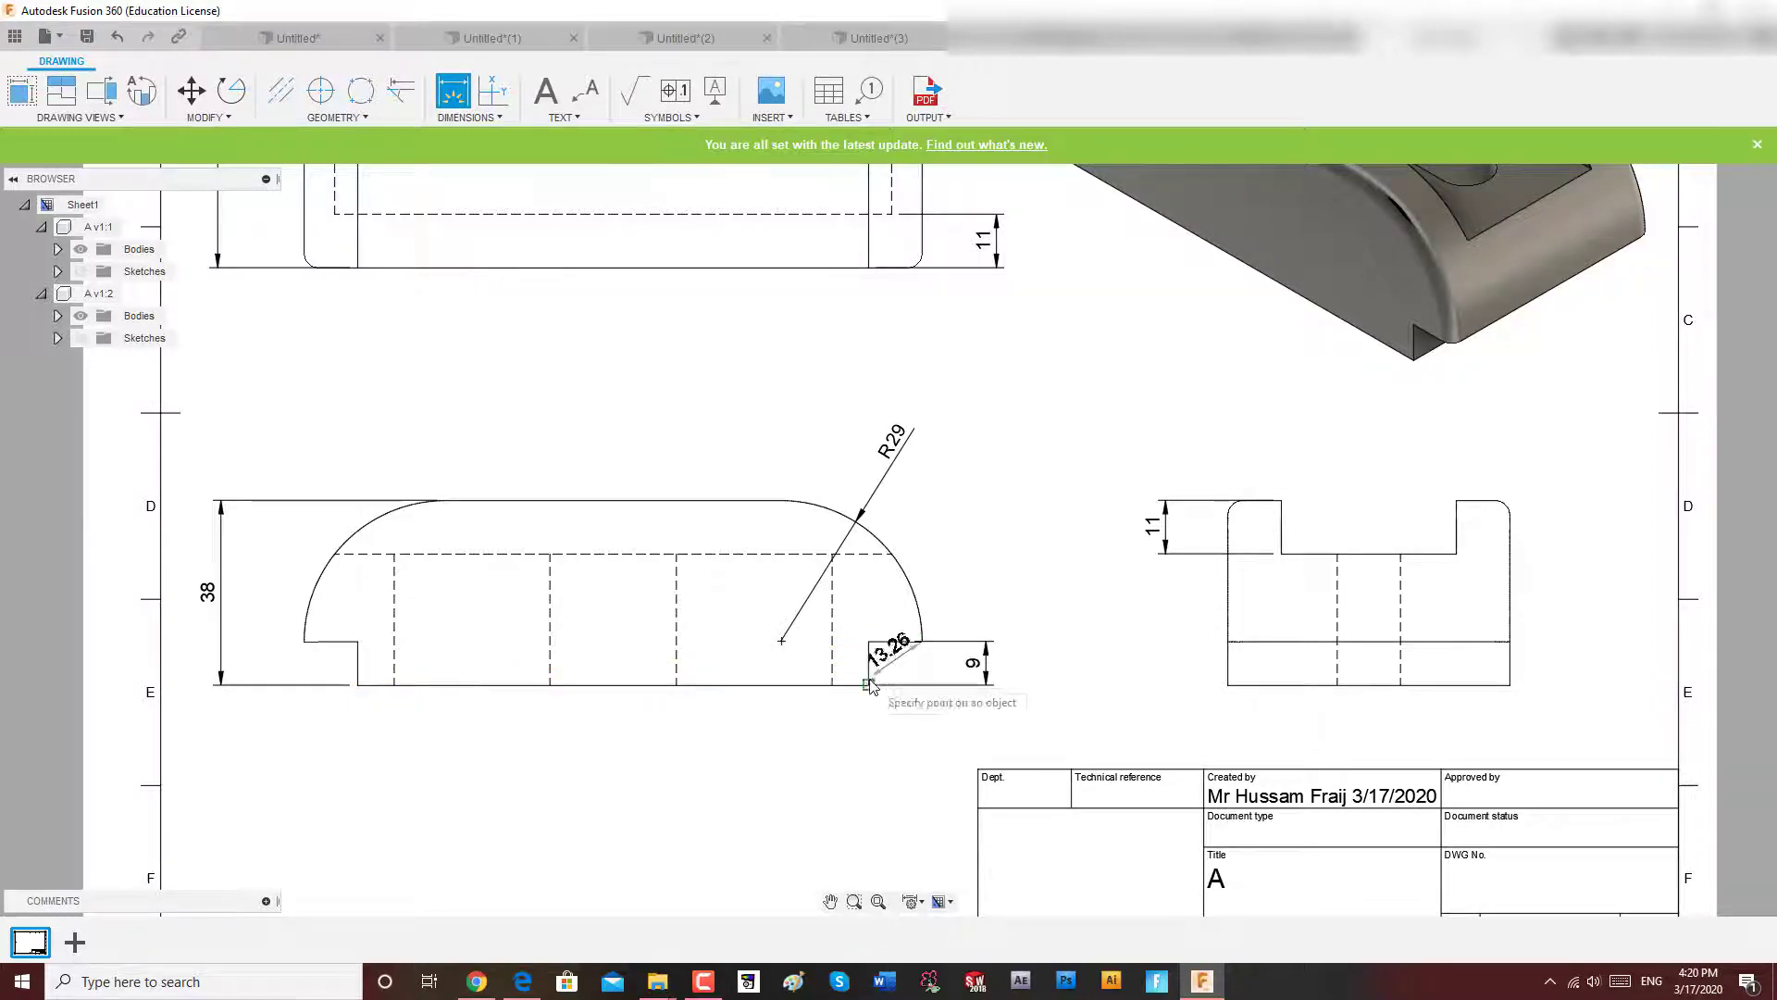
left_click(870, 686)
left_click(892, 757)
Dimension the channel width above the side view and the fillet radius at that view's upper-right corner.
scroll(996, 635, "down", 1)
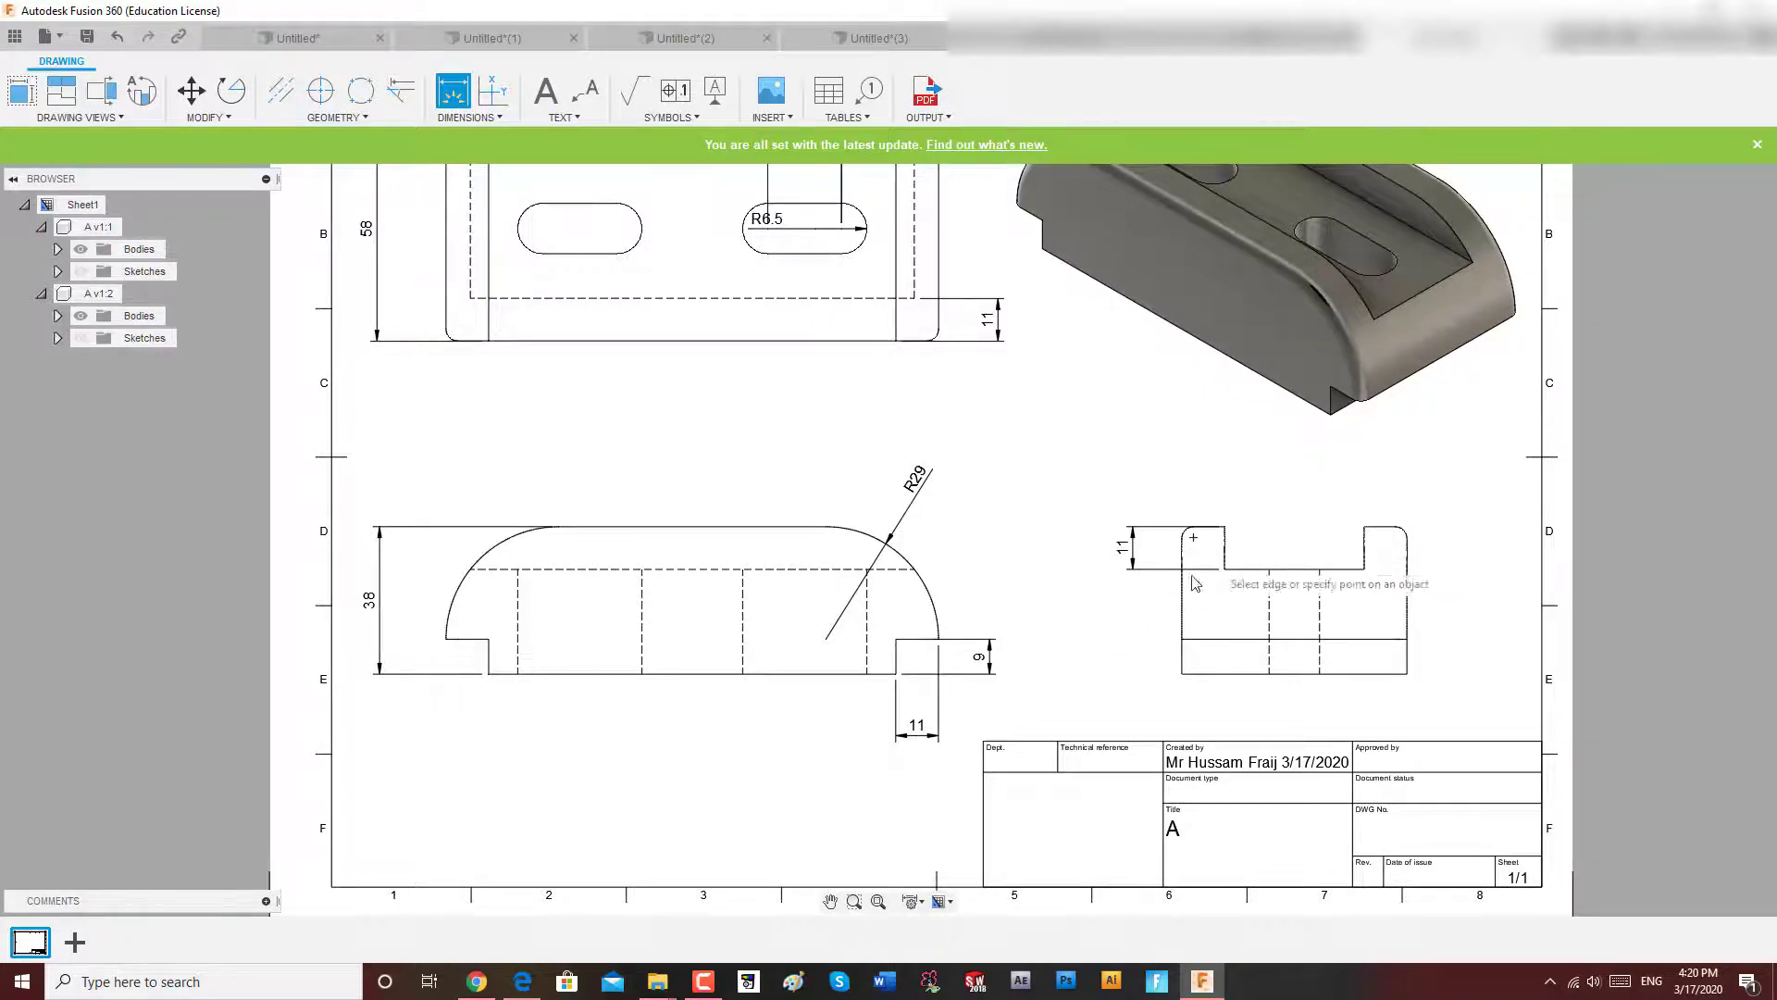
scroll(1234, 559, "down", 1)
left_click(1237, 571)
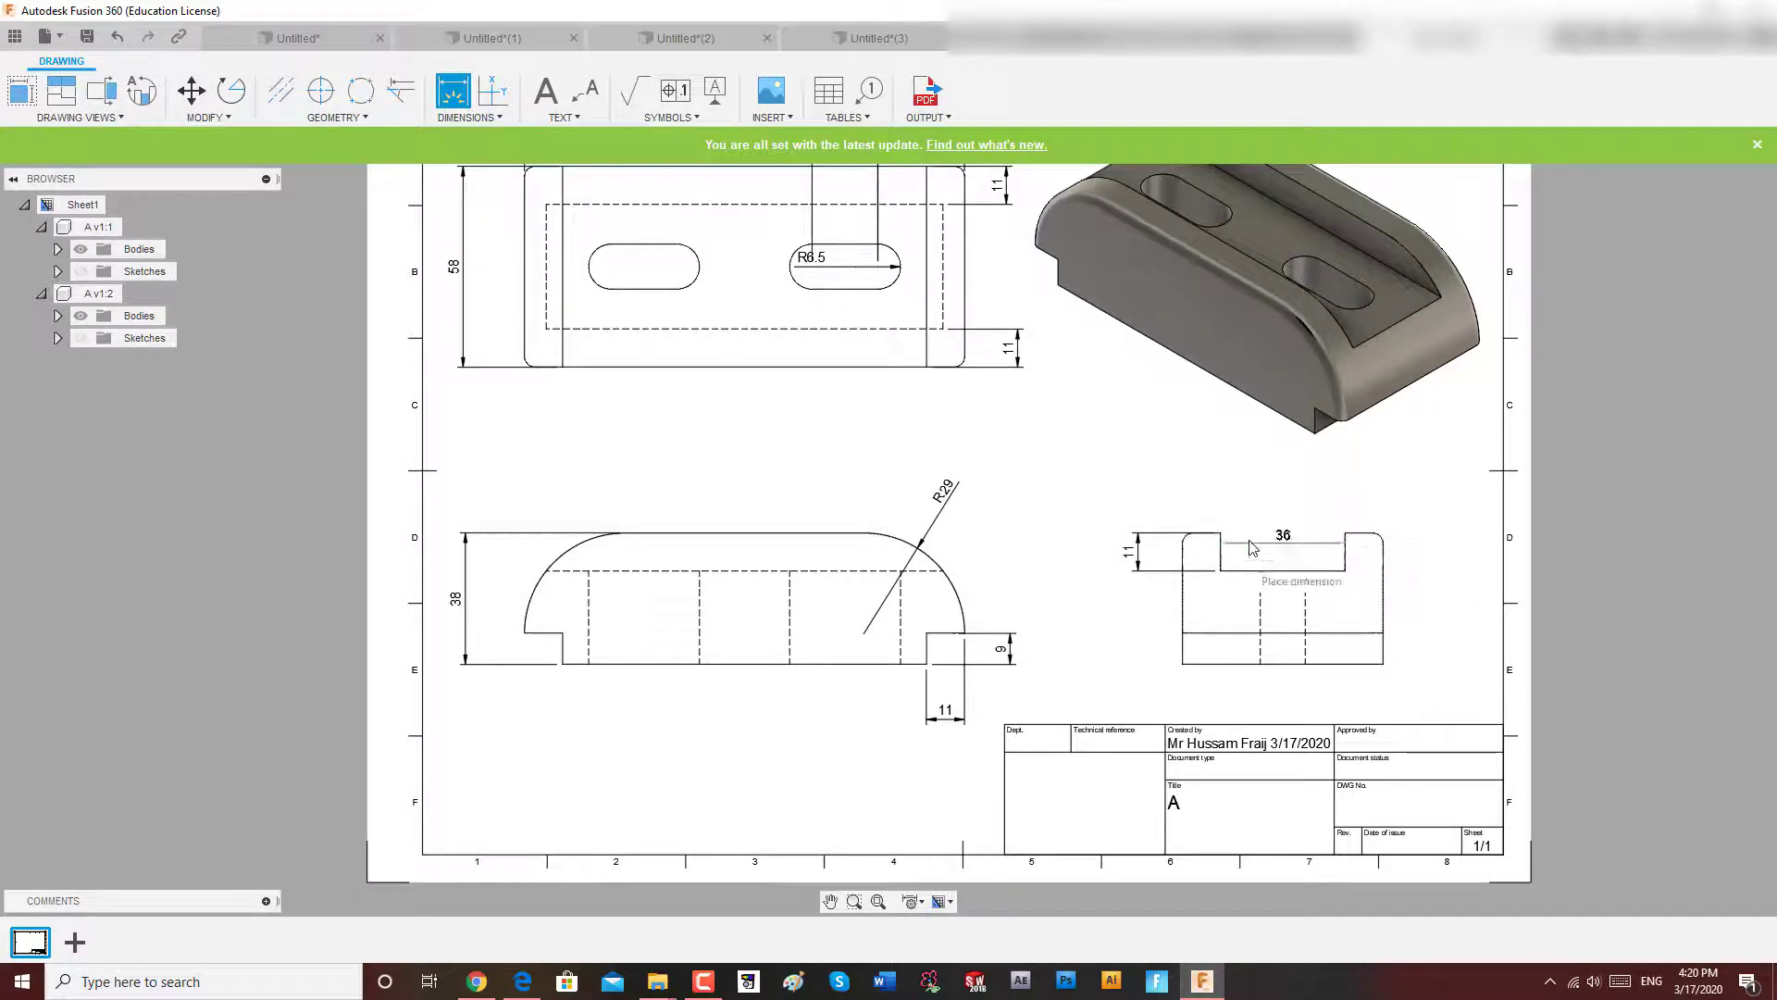
left_click(1274, 490)
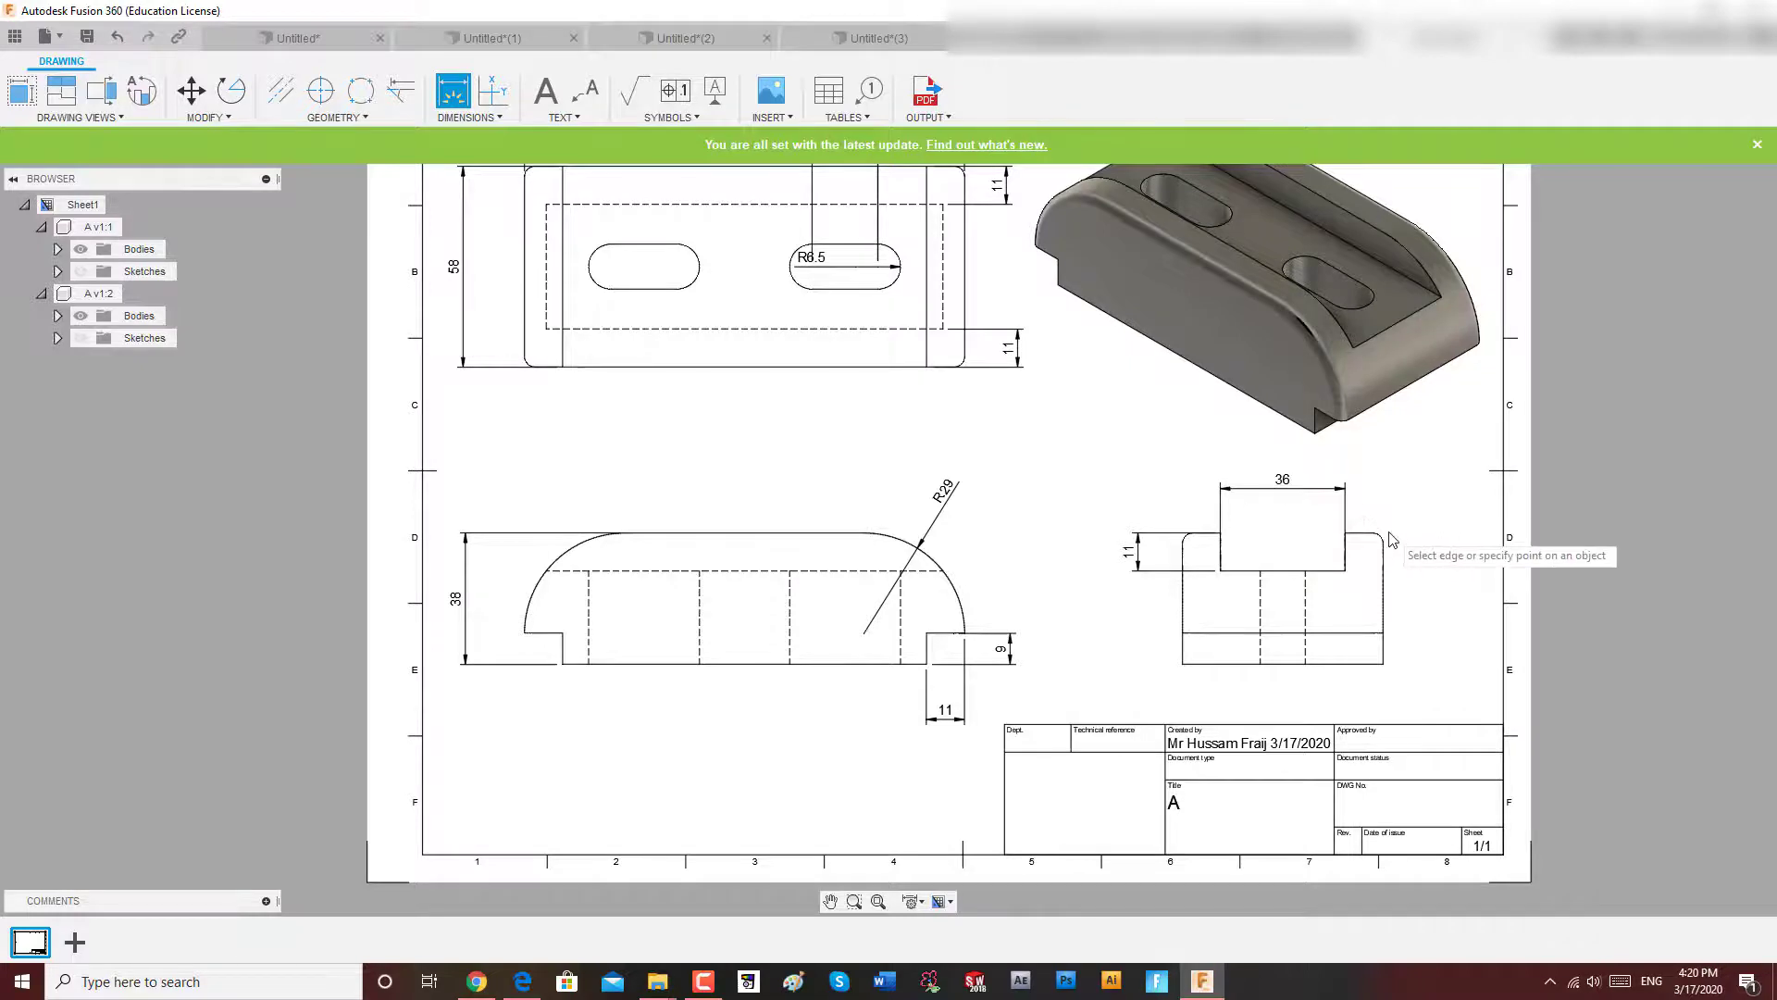
scroll(1393, 534, "up", 2)
left_click(1349, 531)
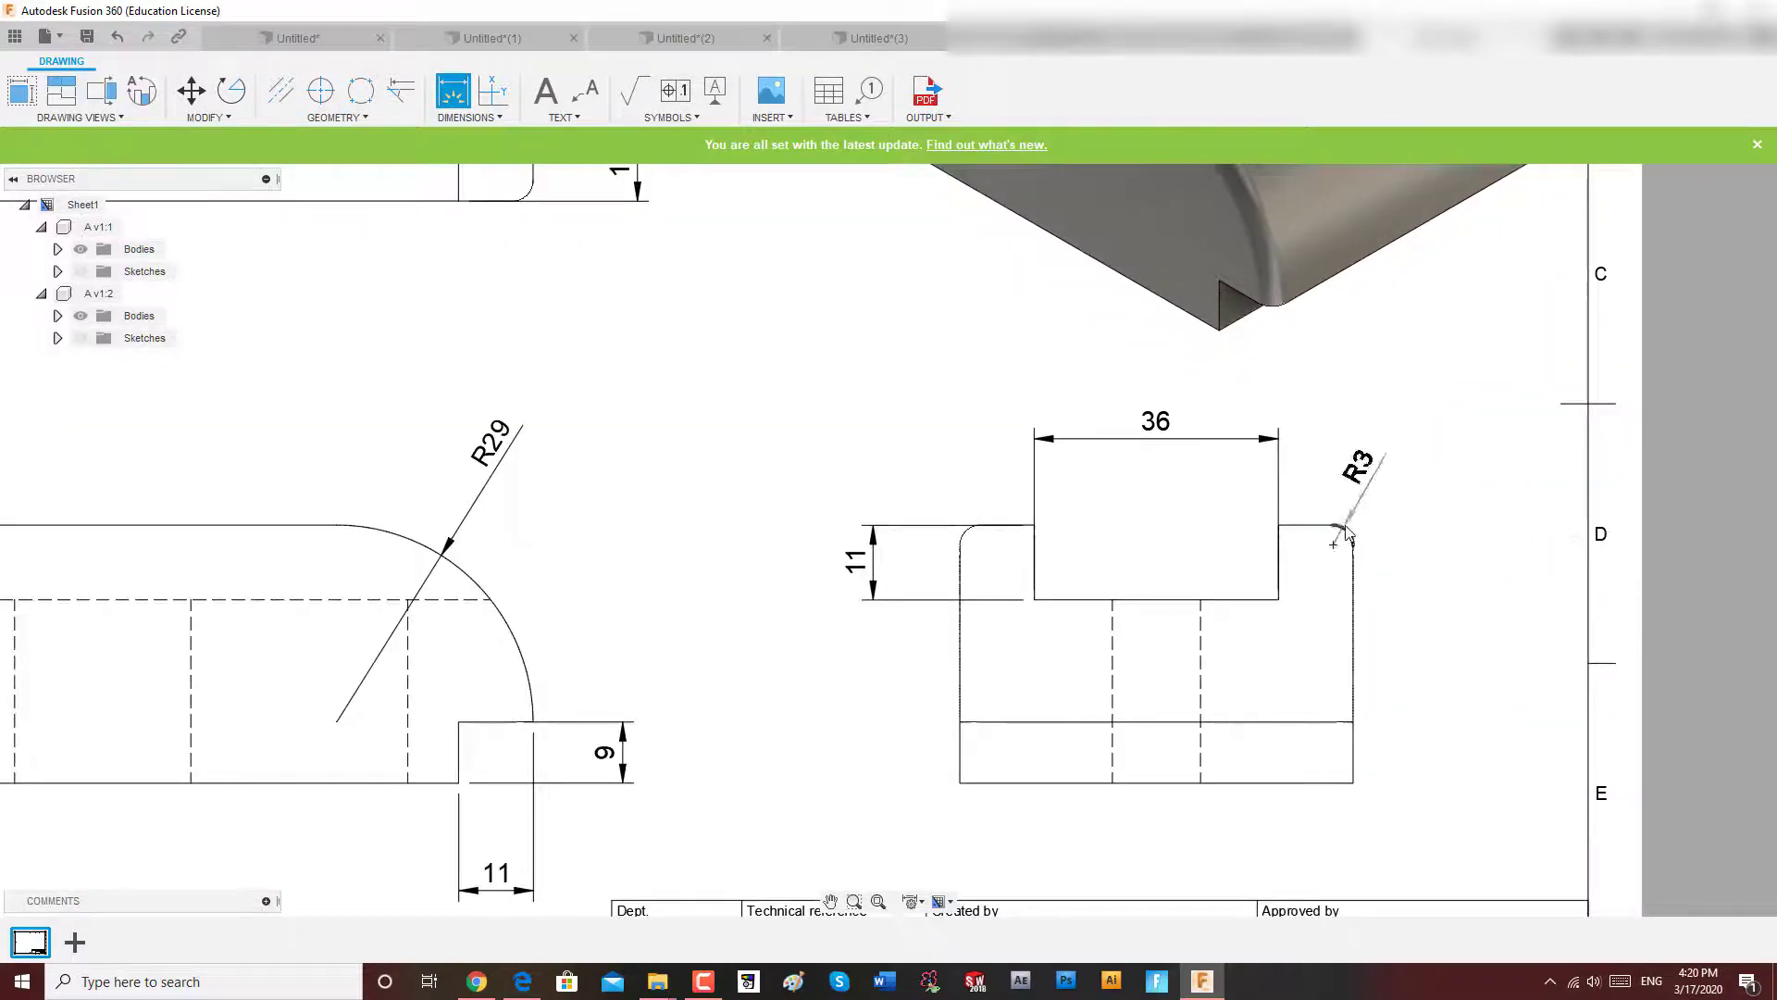
left_click(1395, 476)
Dimension the width of the left-hand slot in the top view, placing it between the two slots, and finish dimensioning.
scroll(1416, 458, "down", 2)
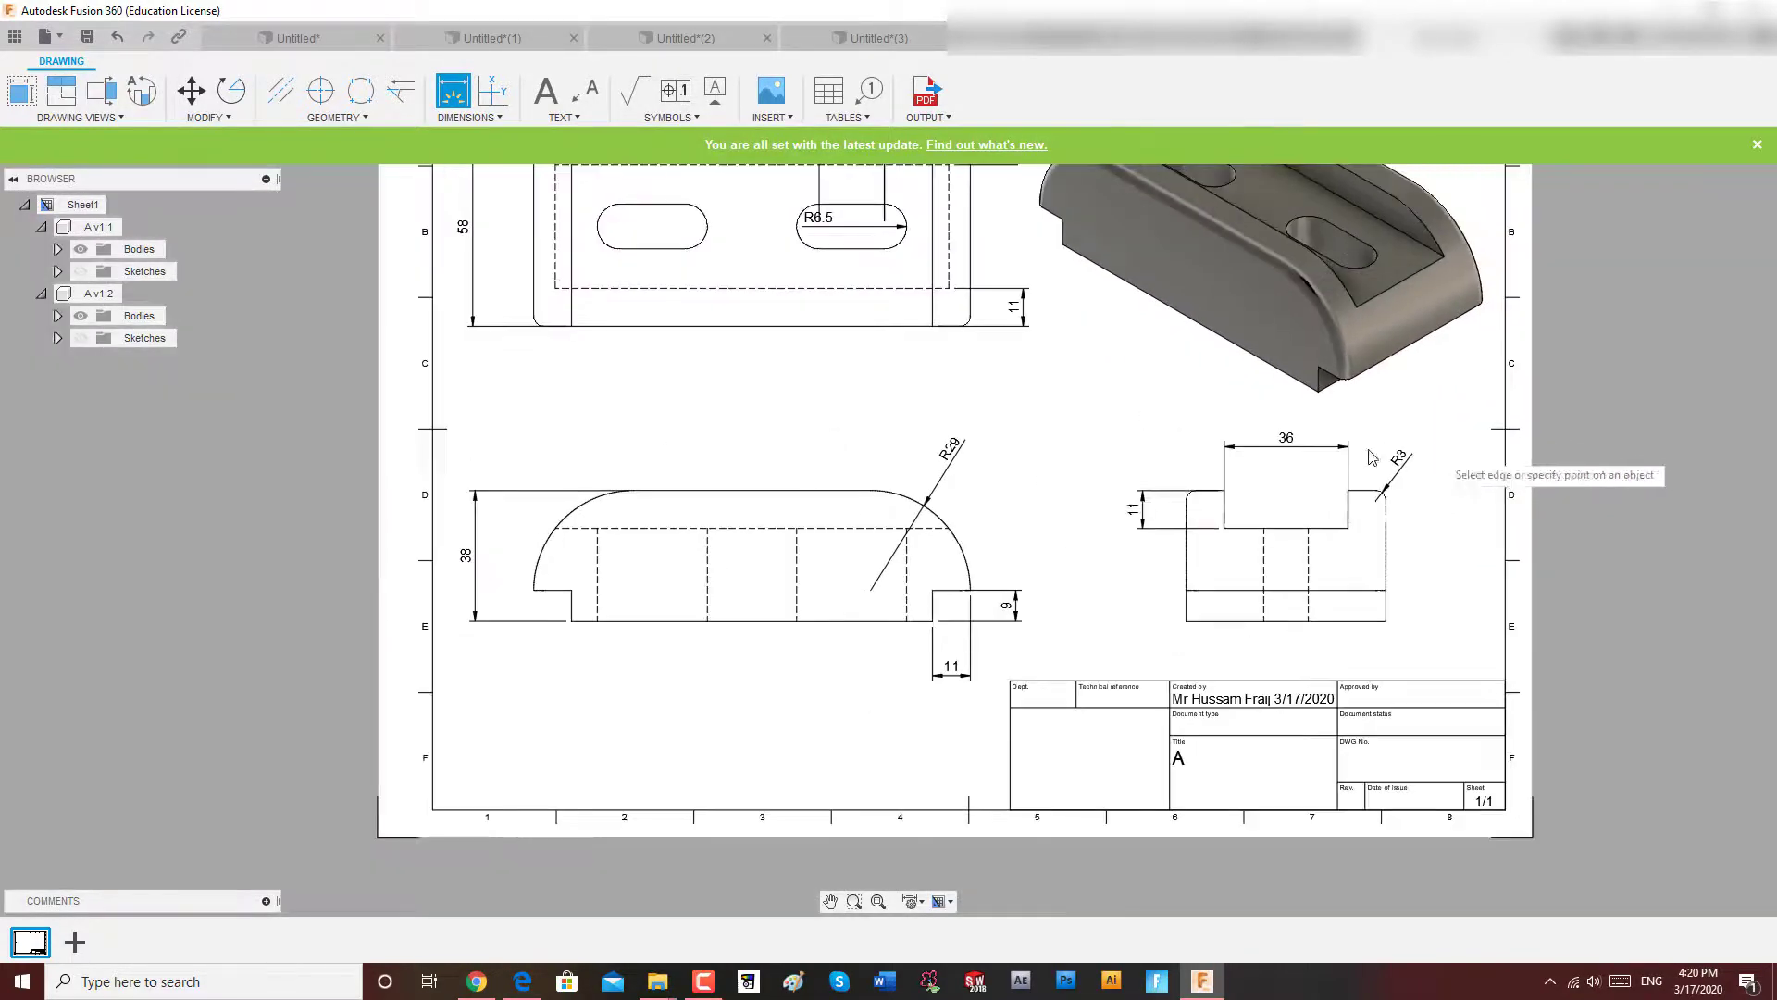
scroll(811, 530, "down", 2)
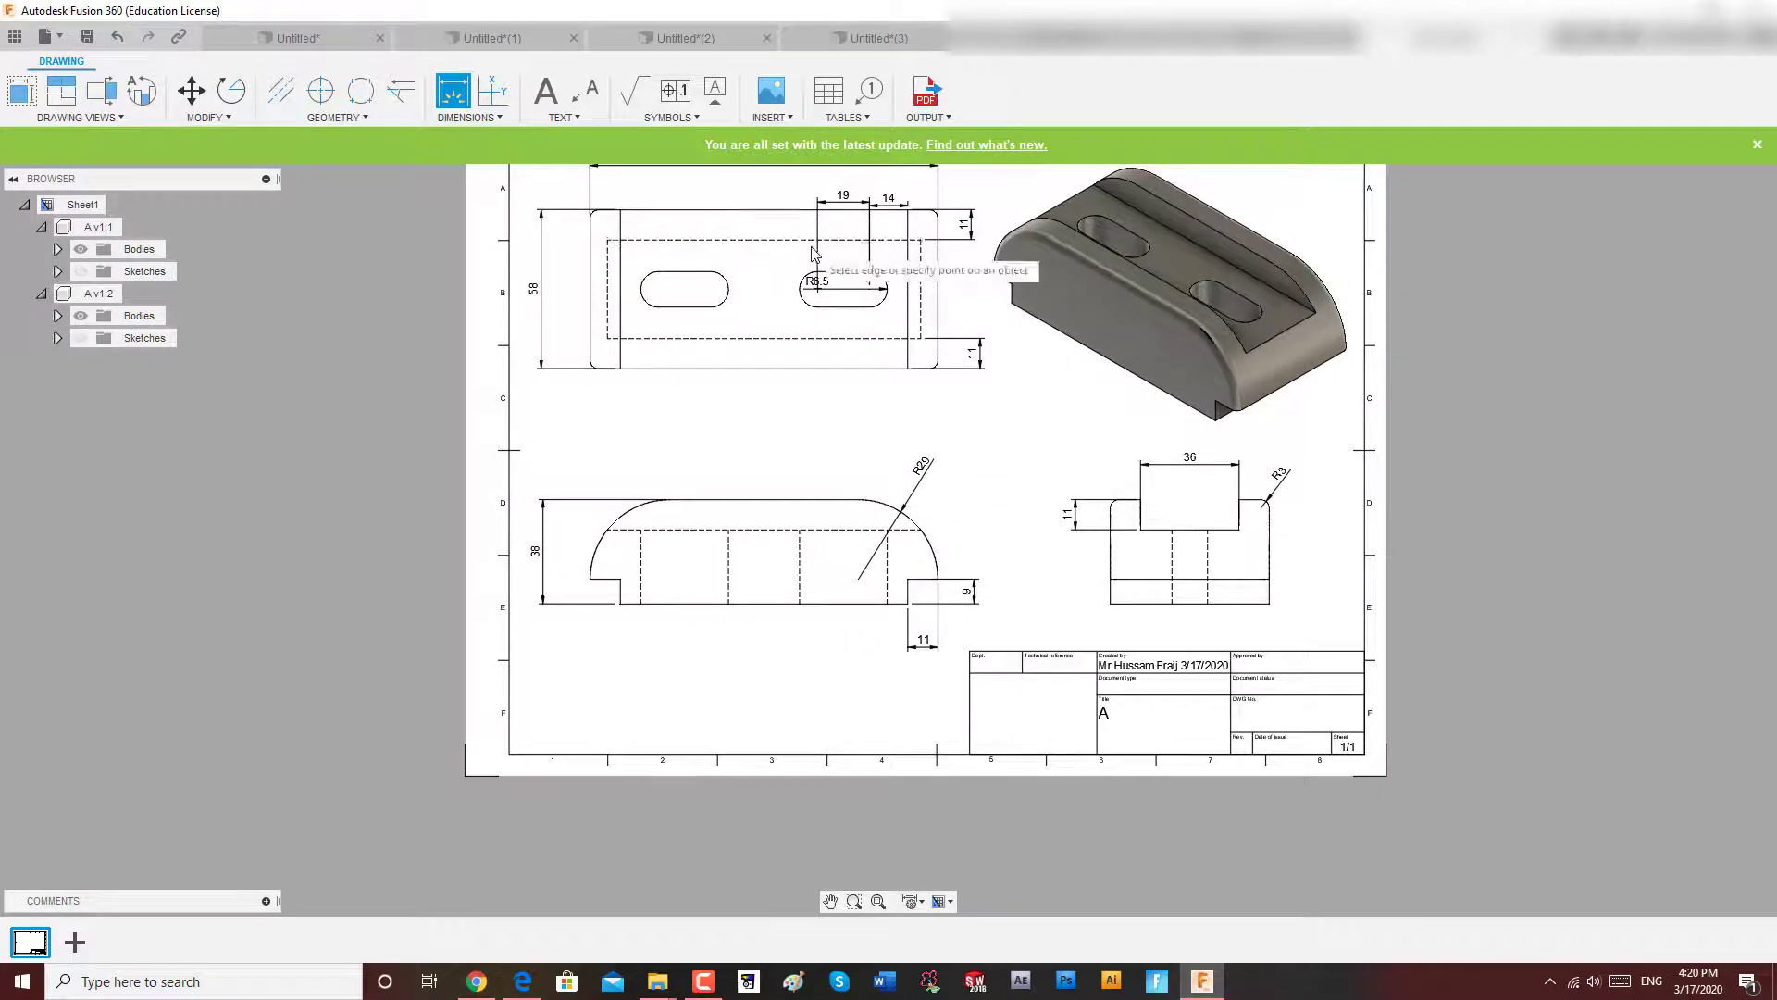
left_click(690, 272)
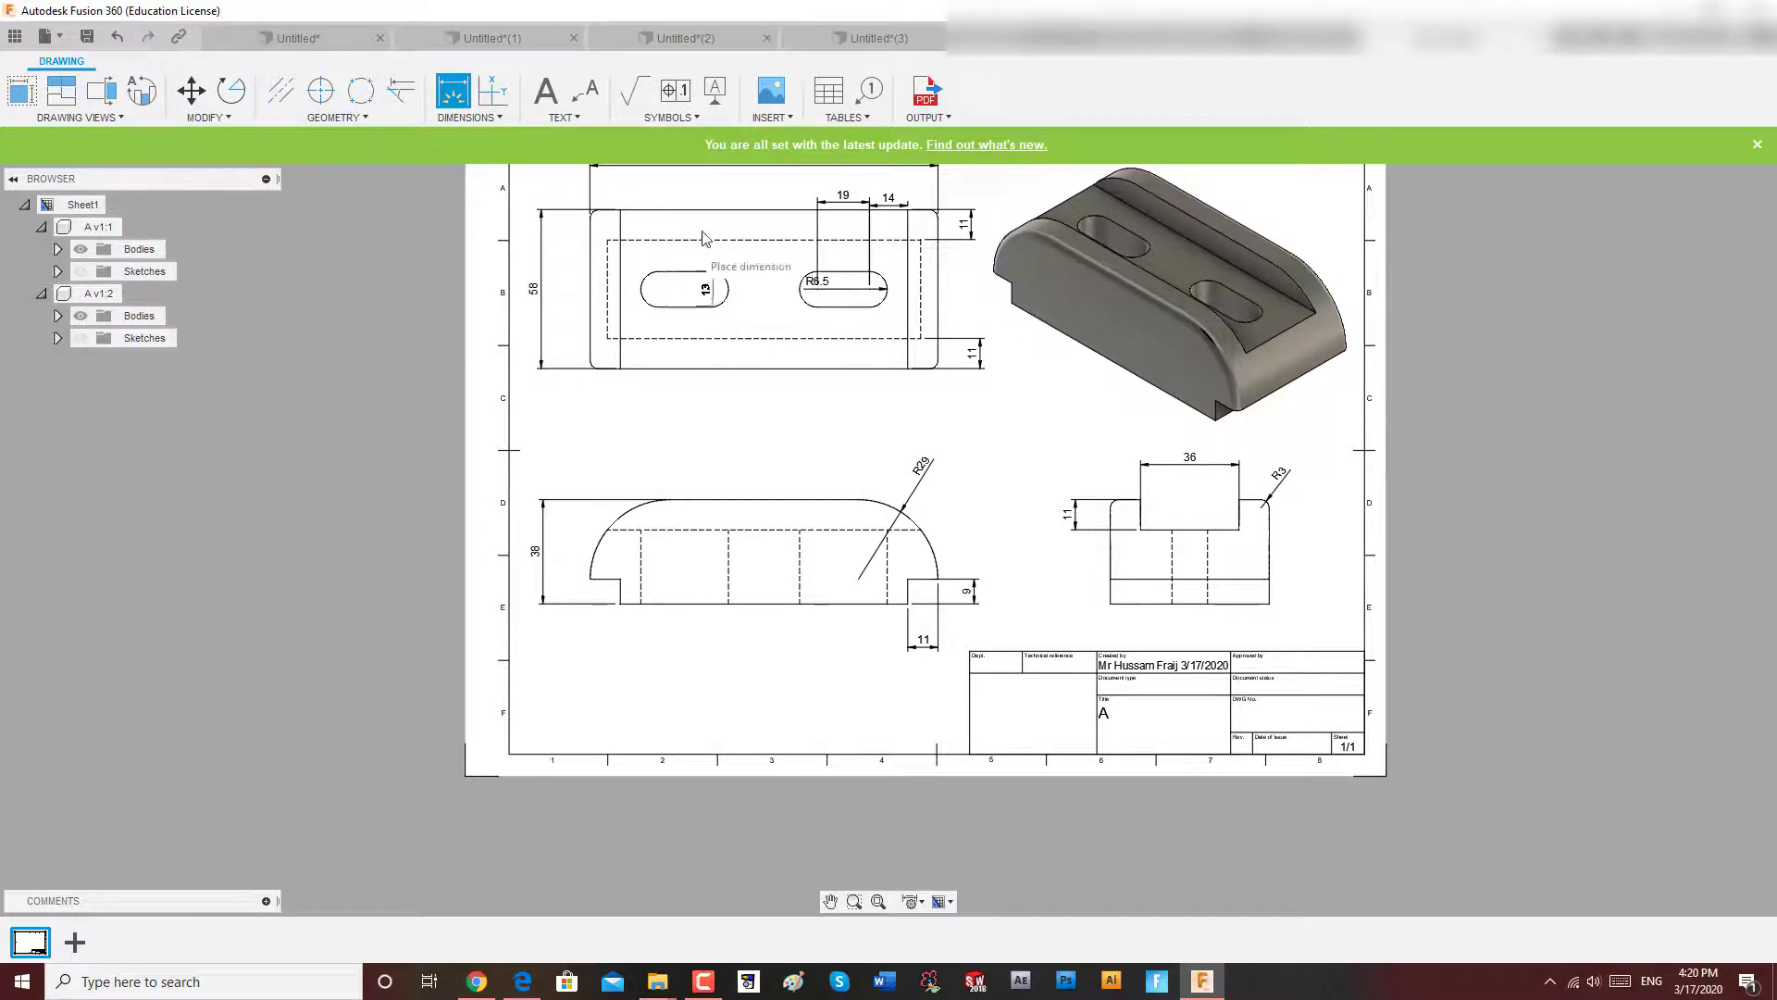
left_click(756, 285)
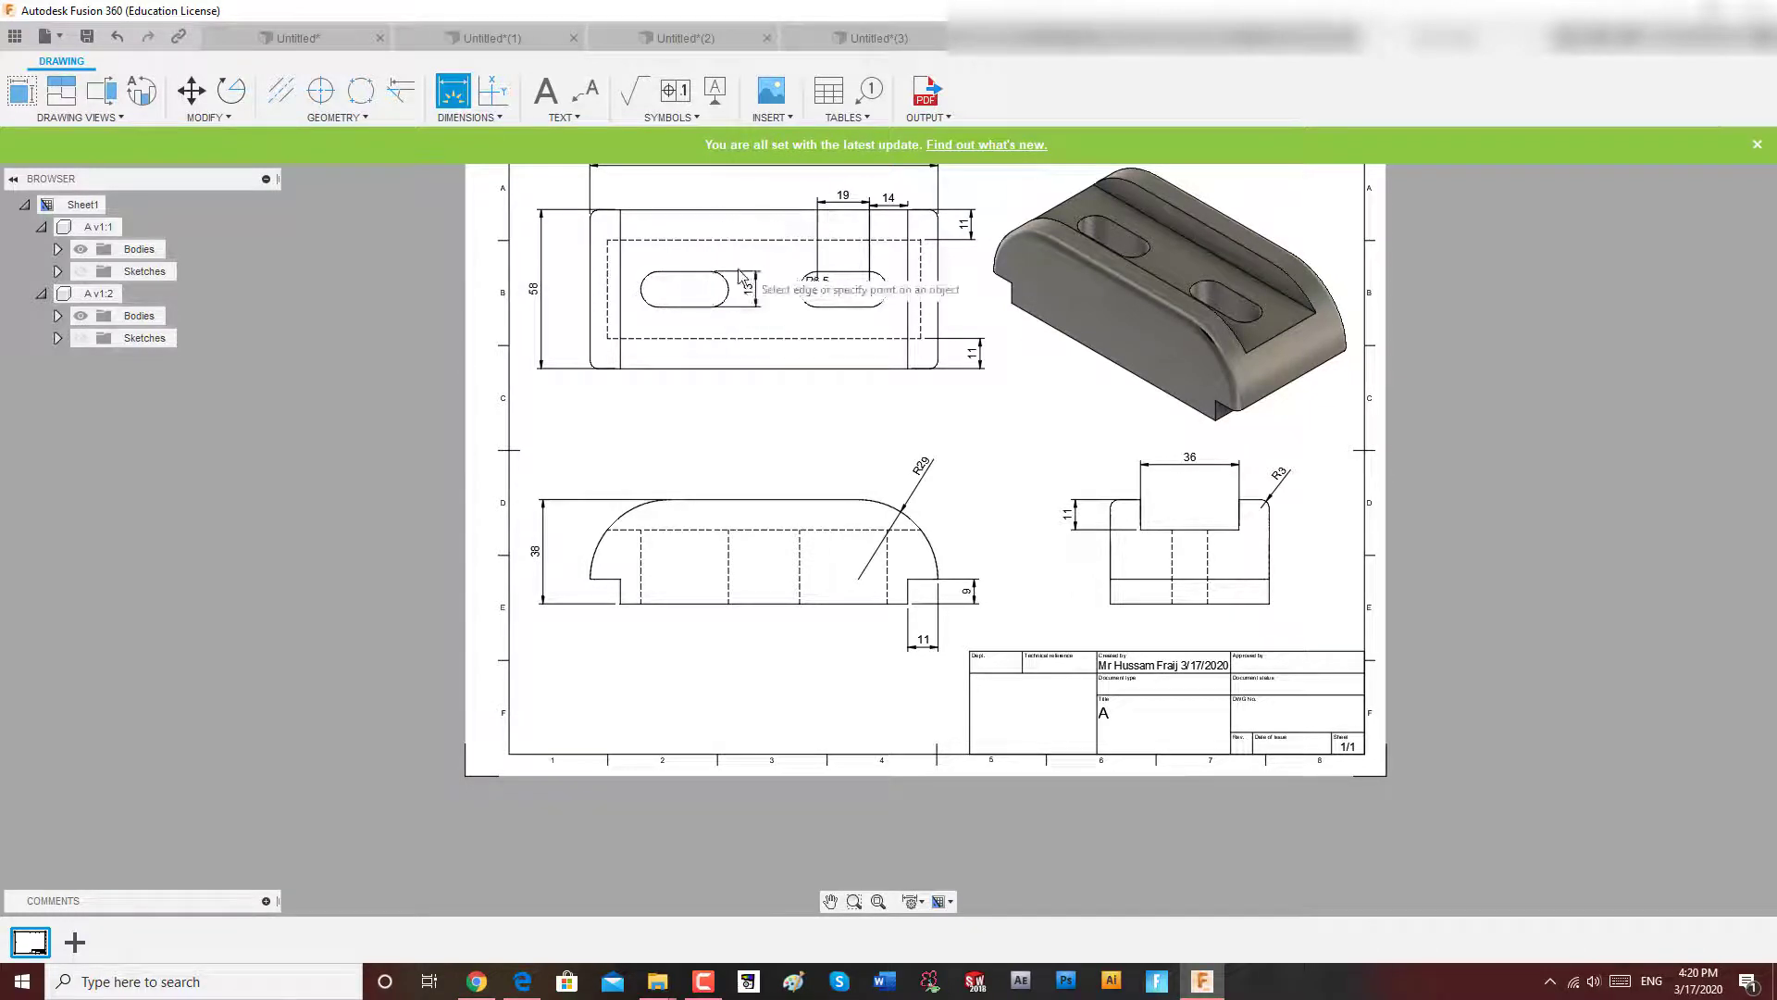
right_click(401, 308)
left_click(458, 311)
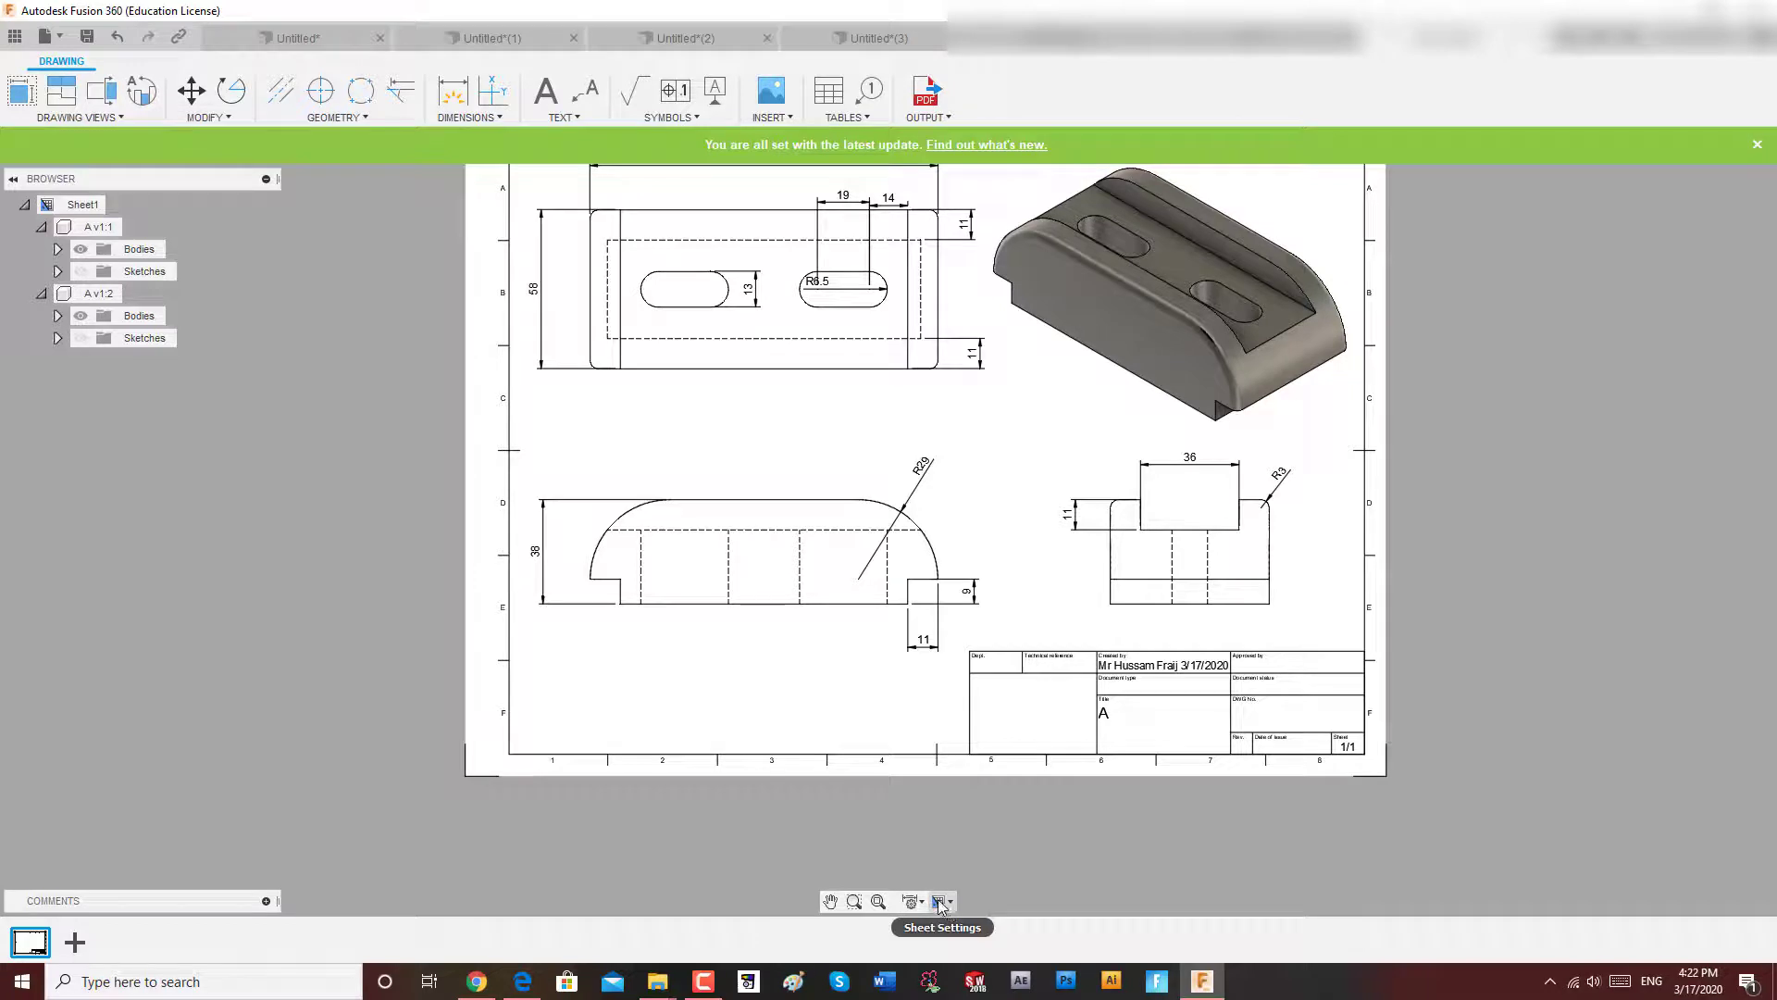
Set the drawing's annotation text height to 5.0 mm.
left_click(940, 903)
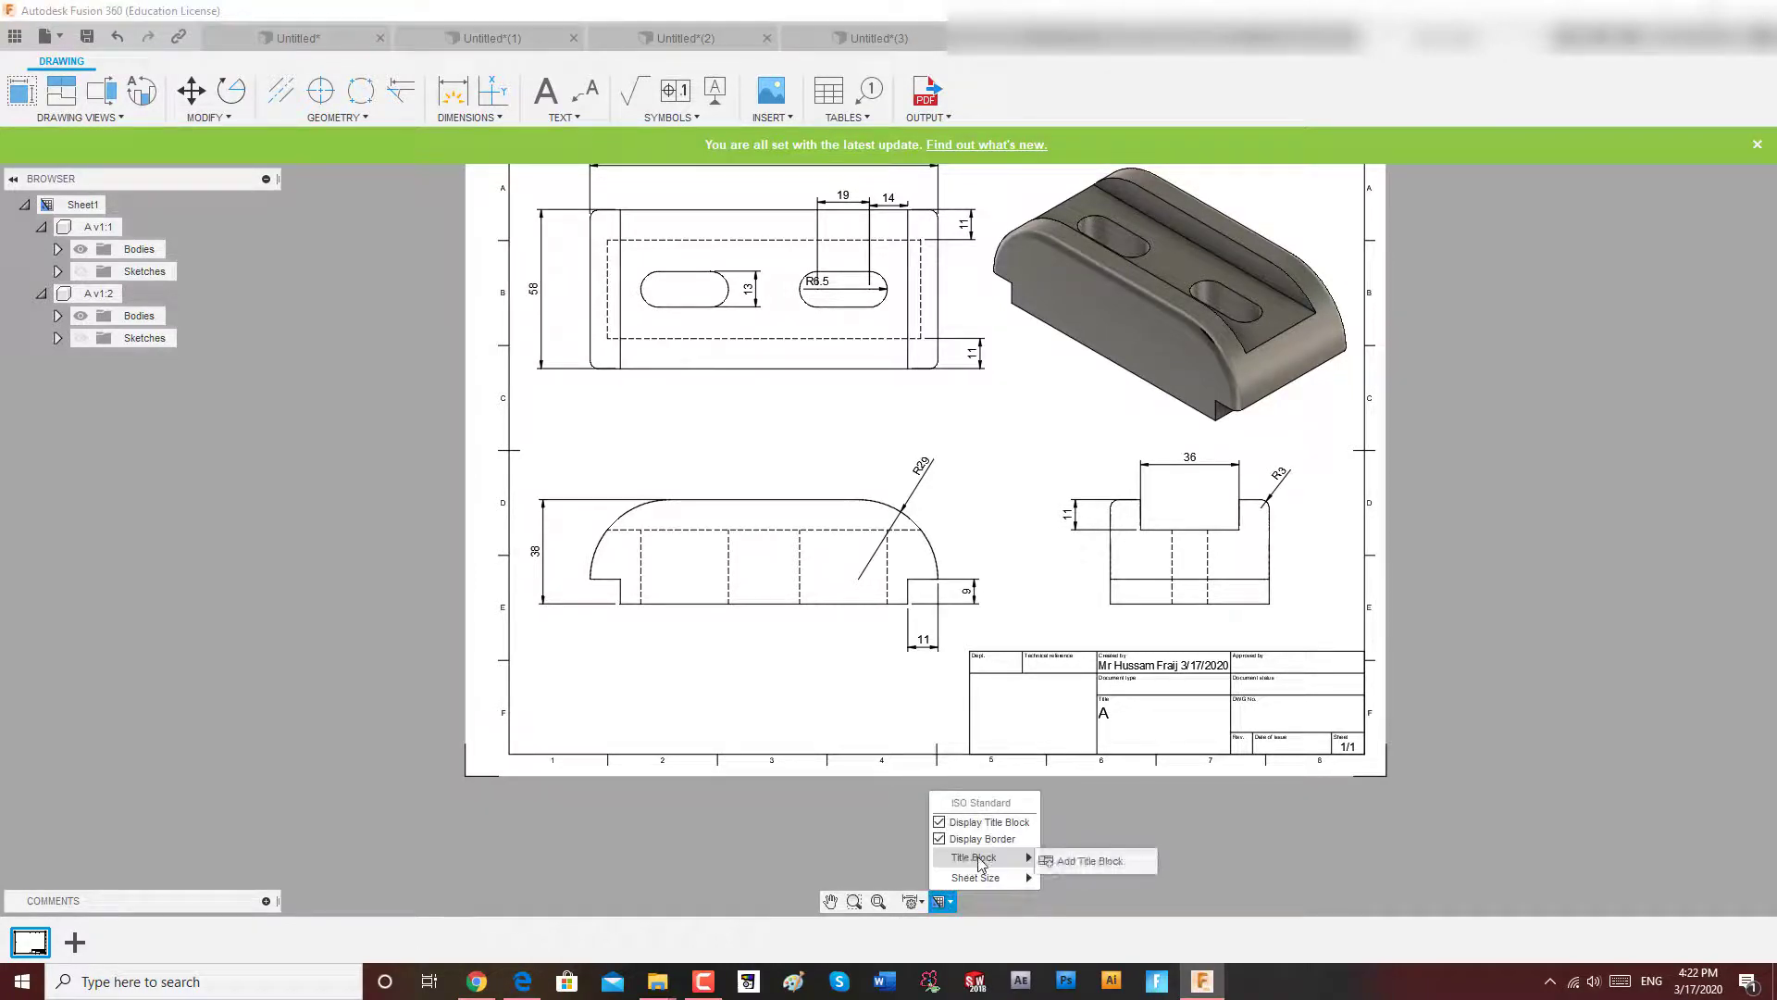
mouse_move(990, 879)
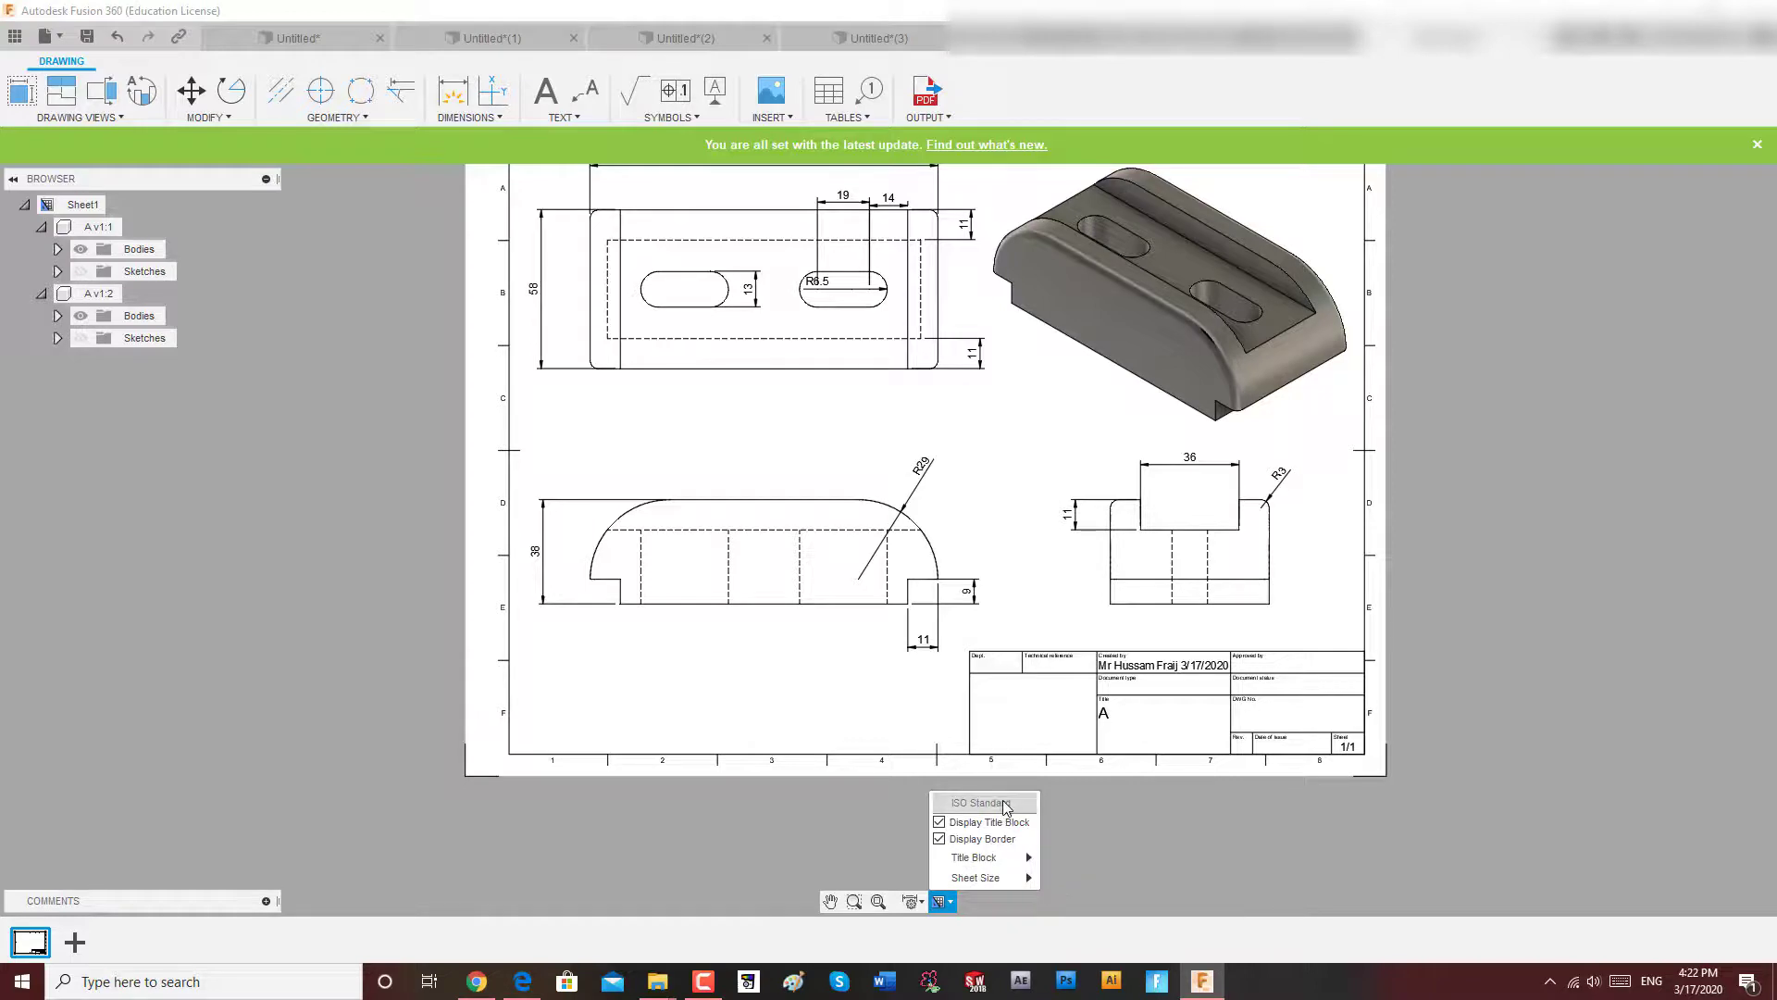
left_click(912, 902)
left_click(917, 904)
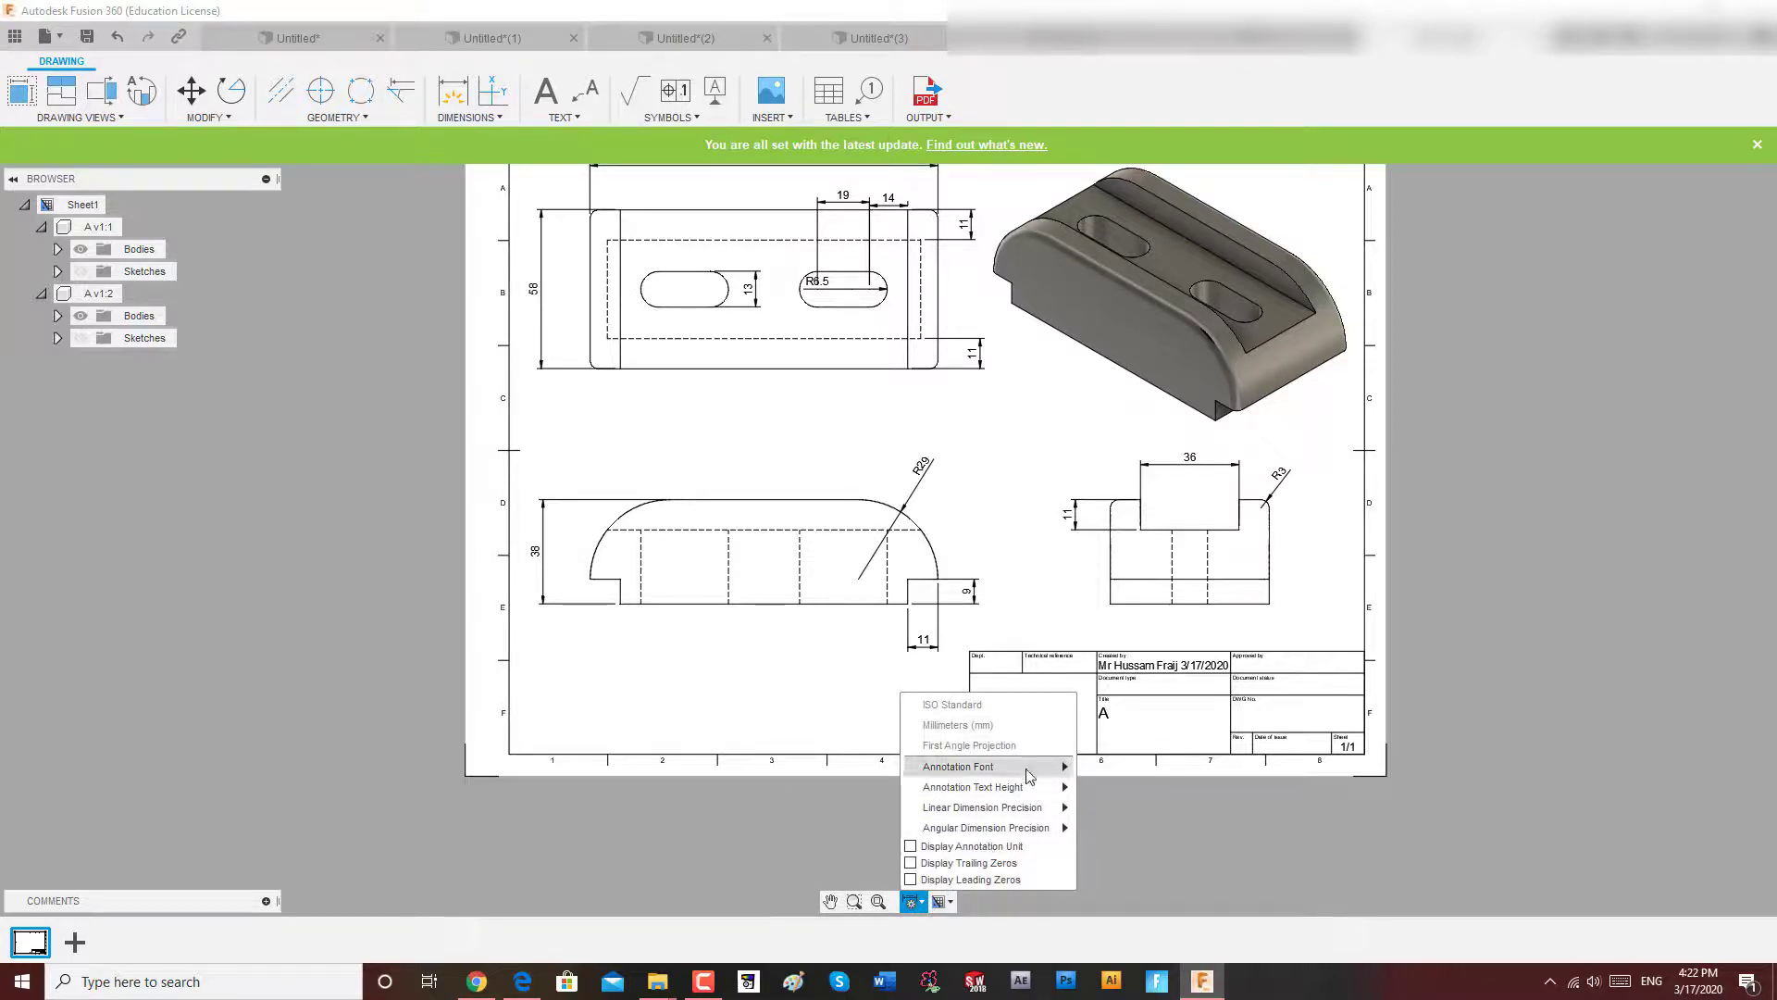
mouse_move(1029, 772)
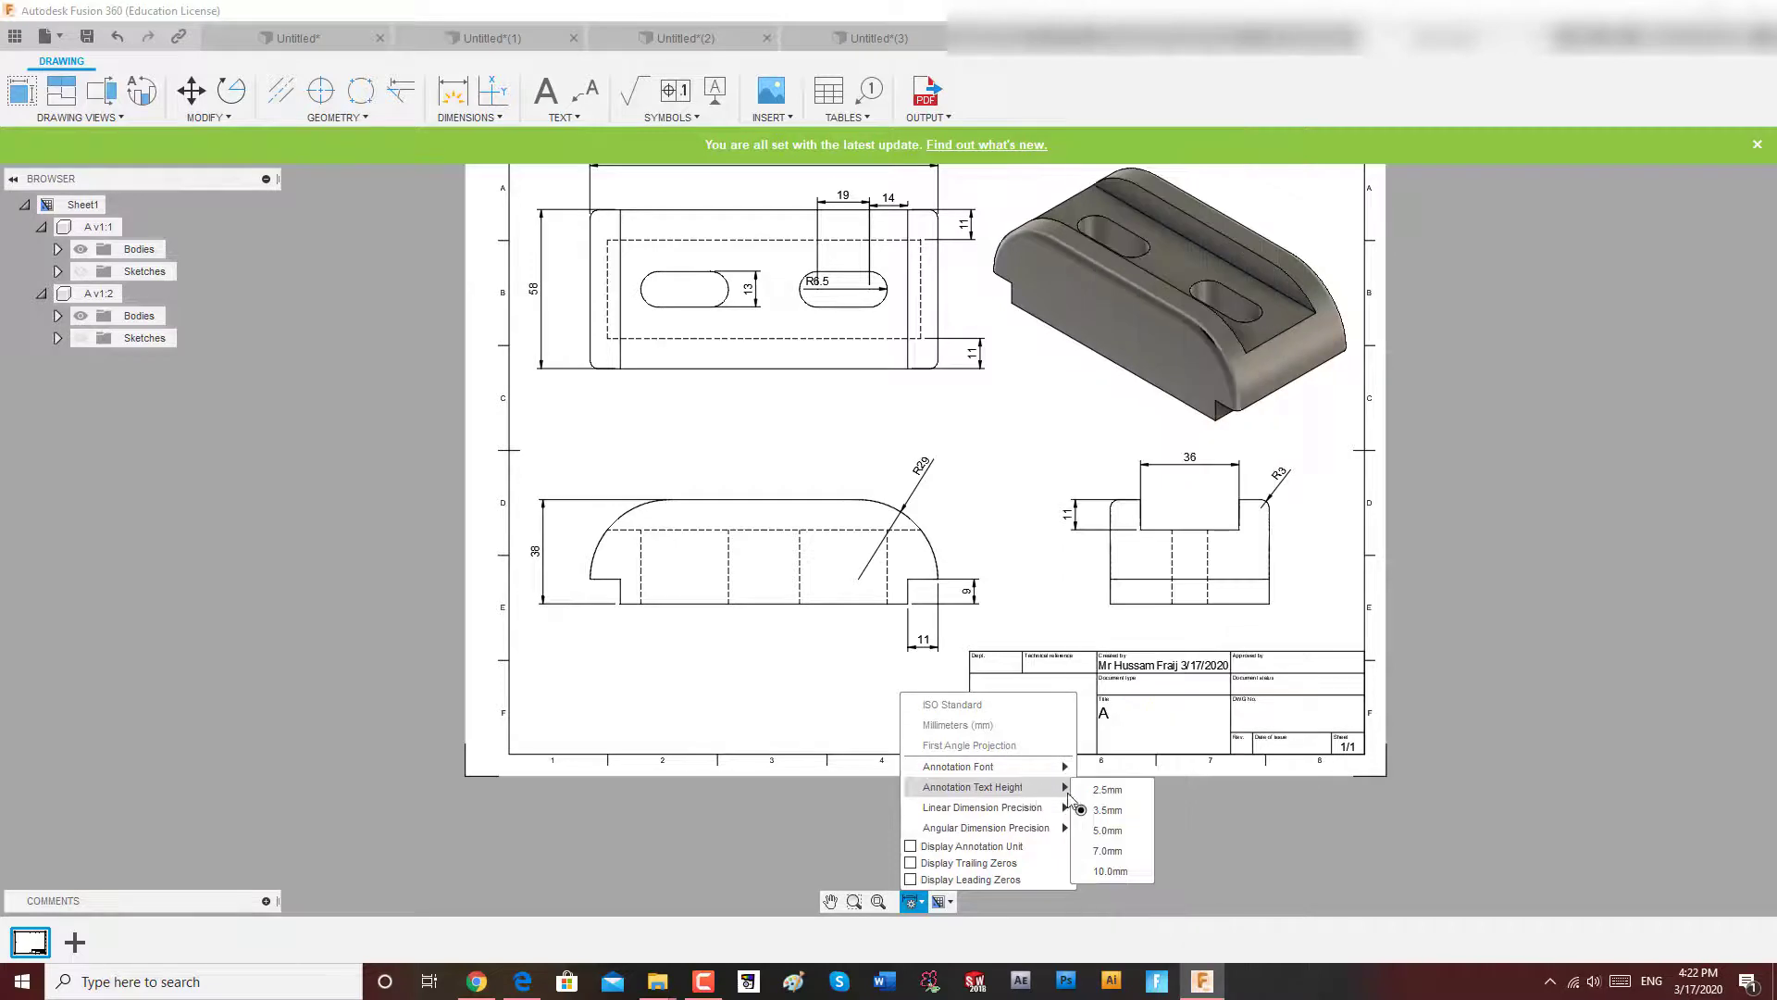
left_click(1089, 832)
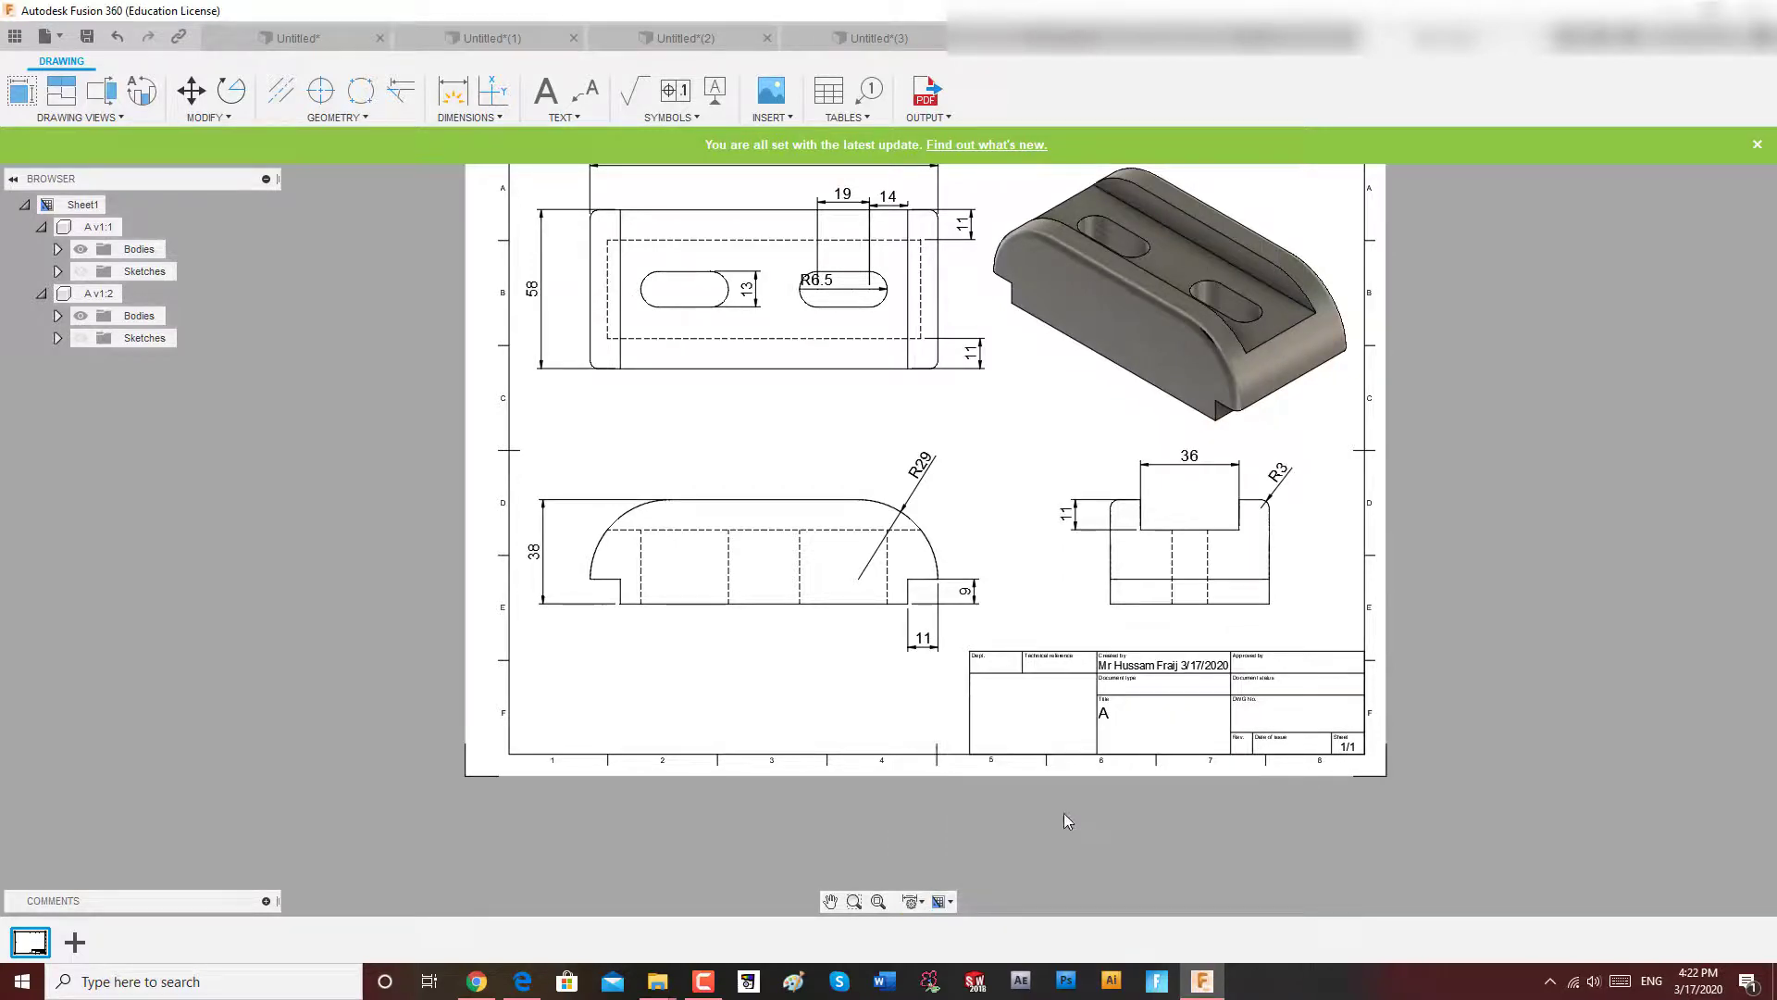
left_click(911, 900)
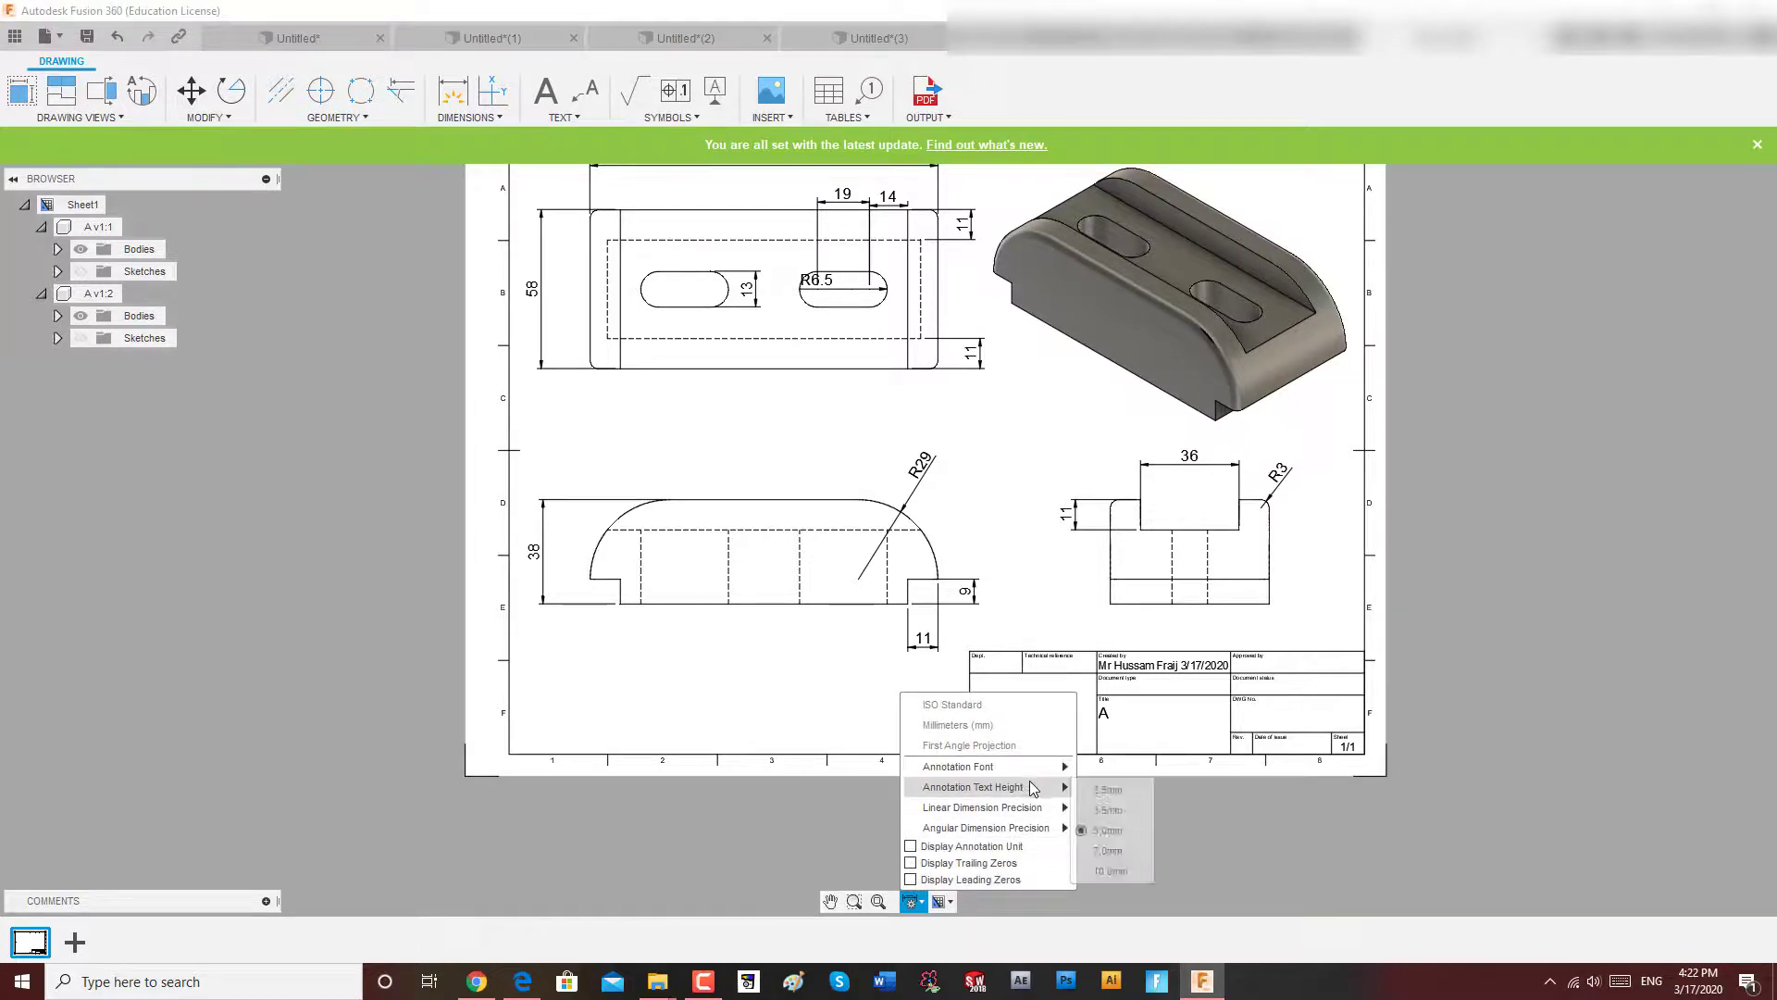
mouse_move(1034, 813)
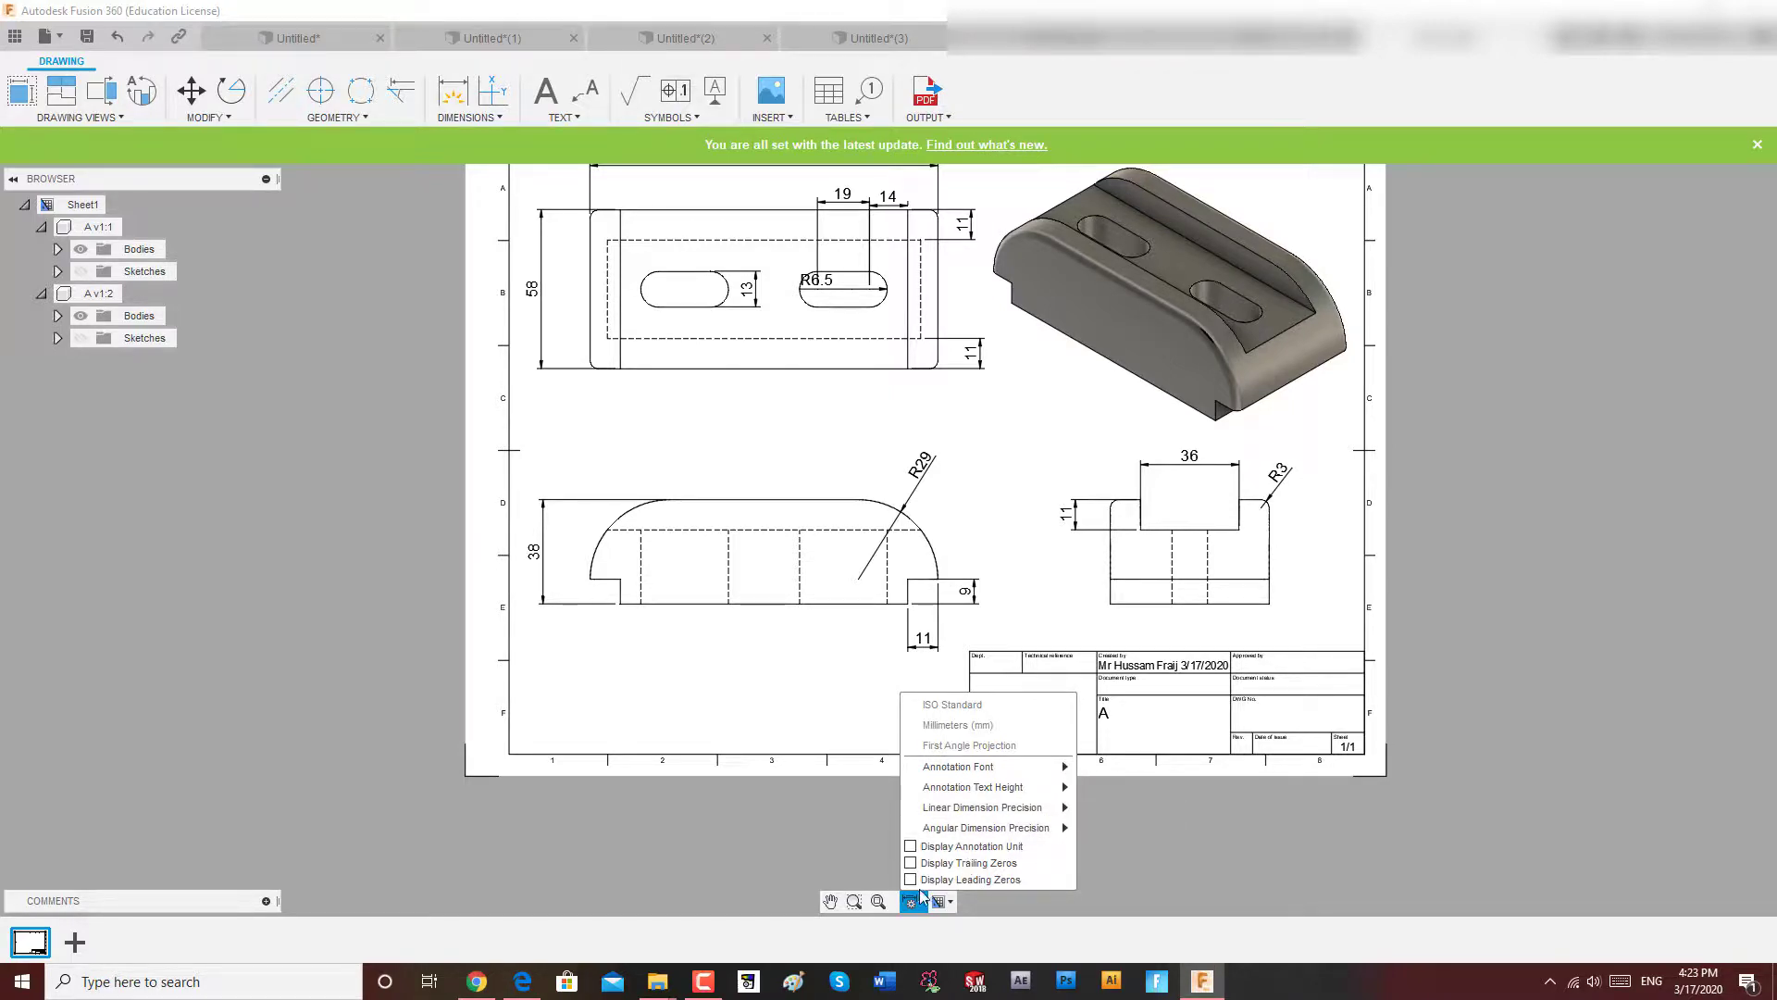
mouse_move(1058, 768)
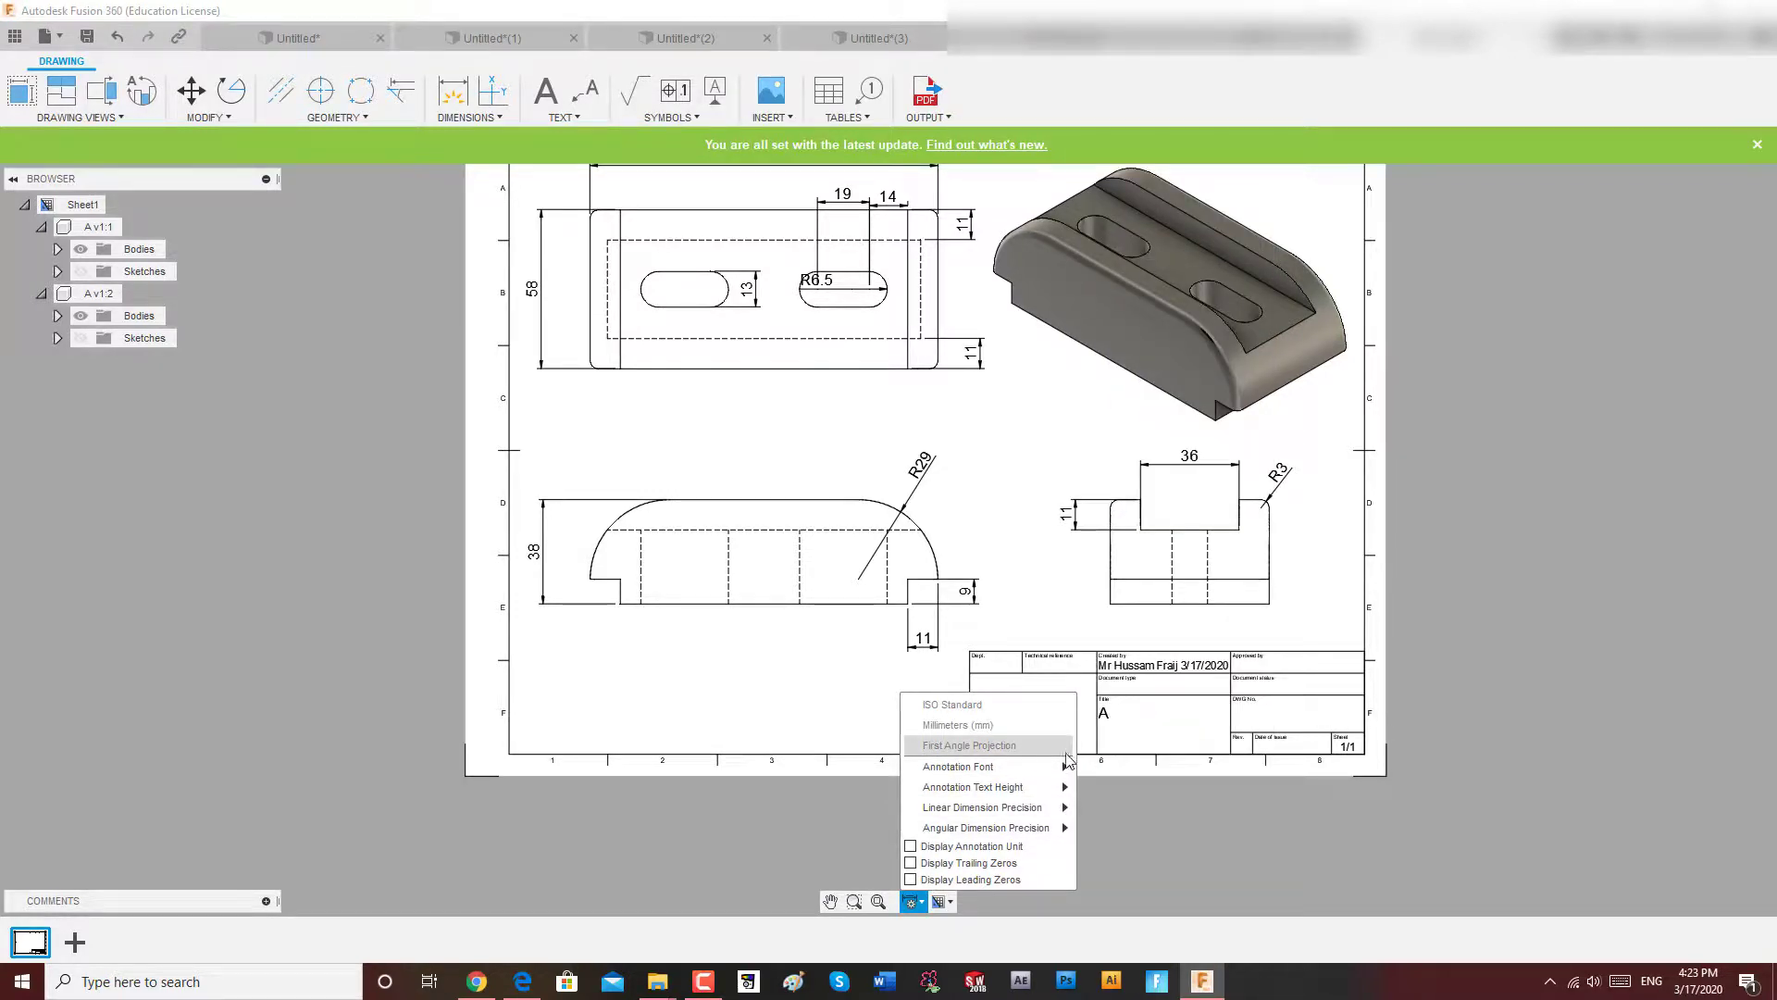
left_click(946, 904)
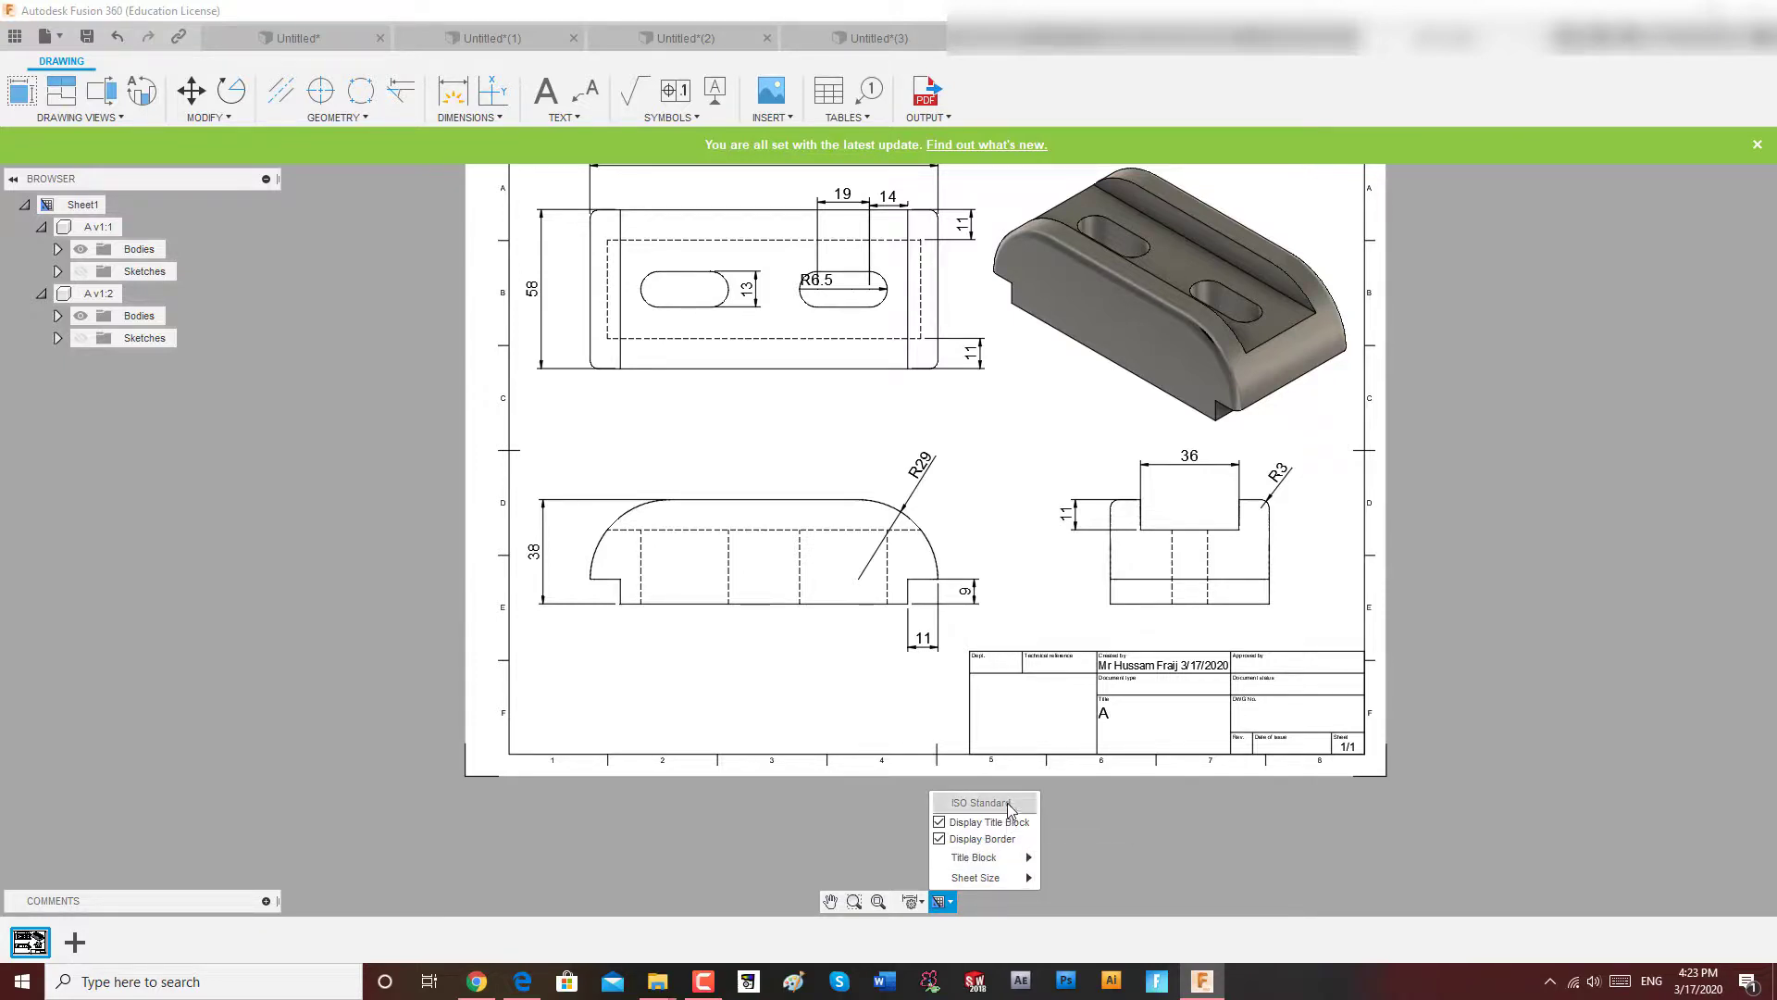
left_click(563, 836)
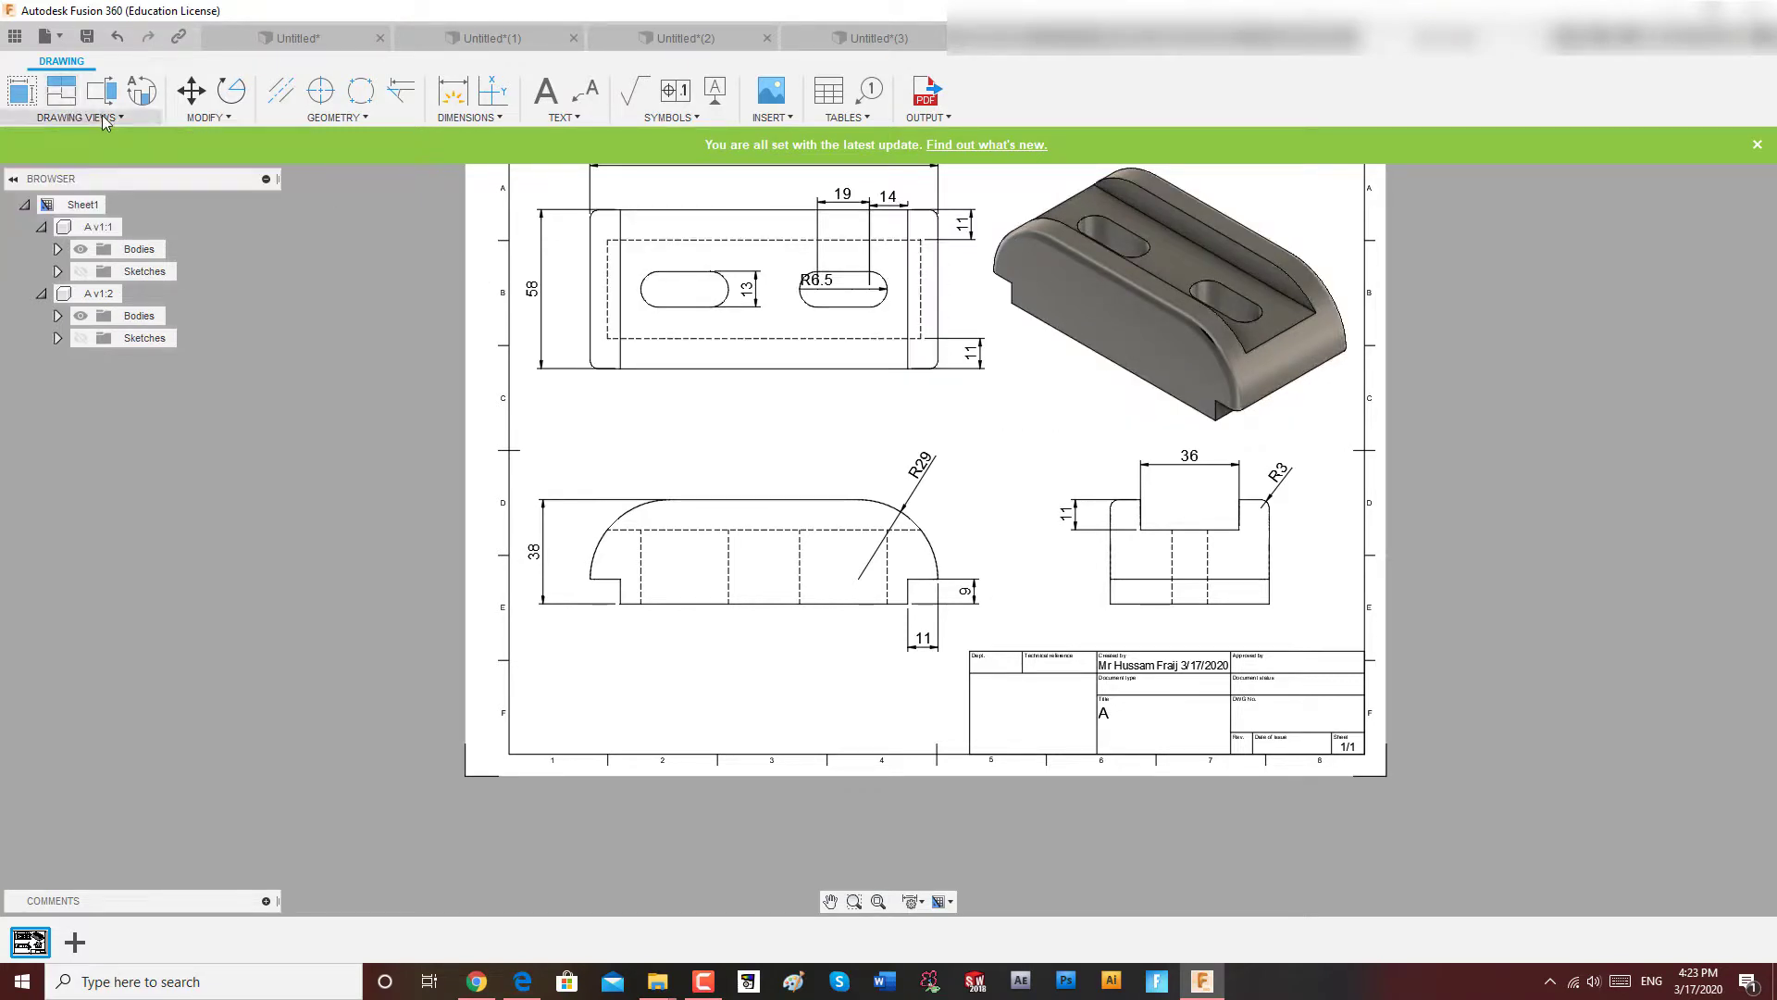
Try adding a projected view directly beneath the front view, and undo its placement.
left_click(72, 115)
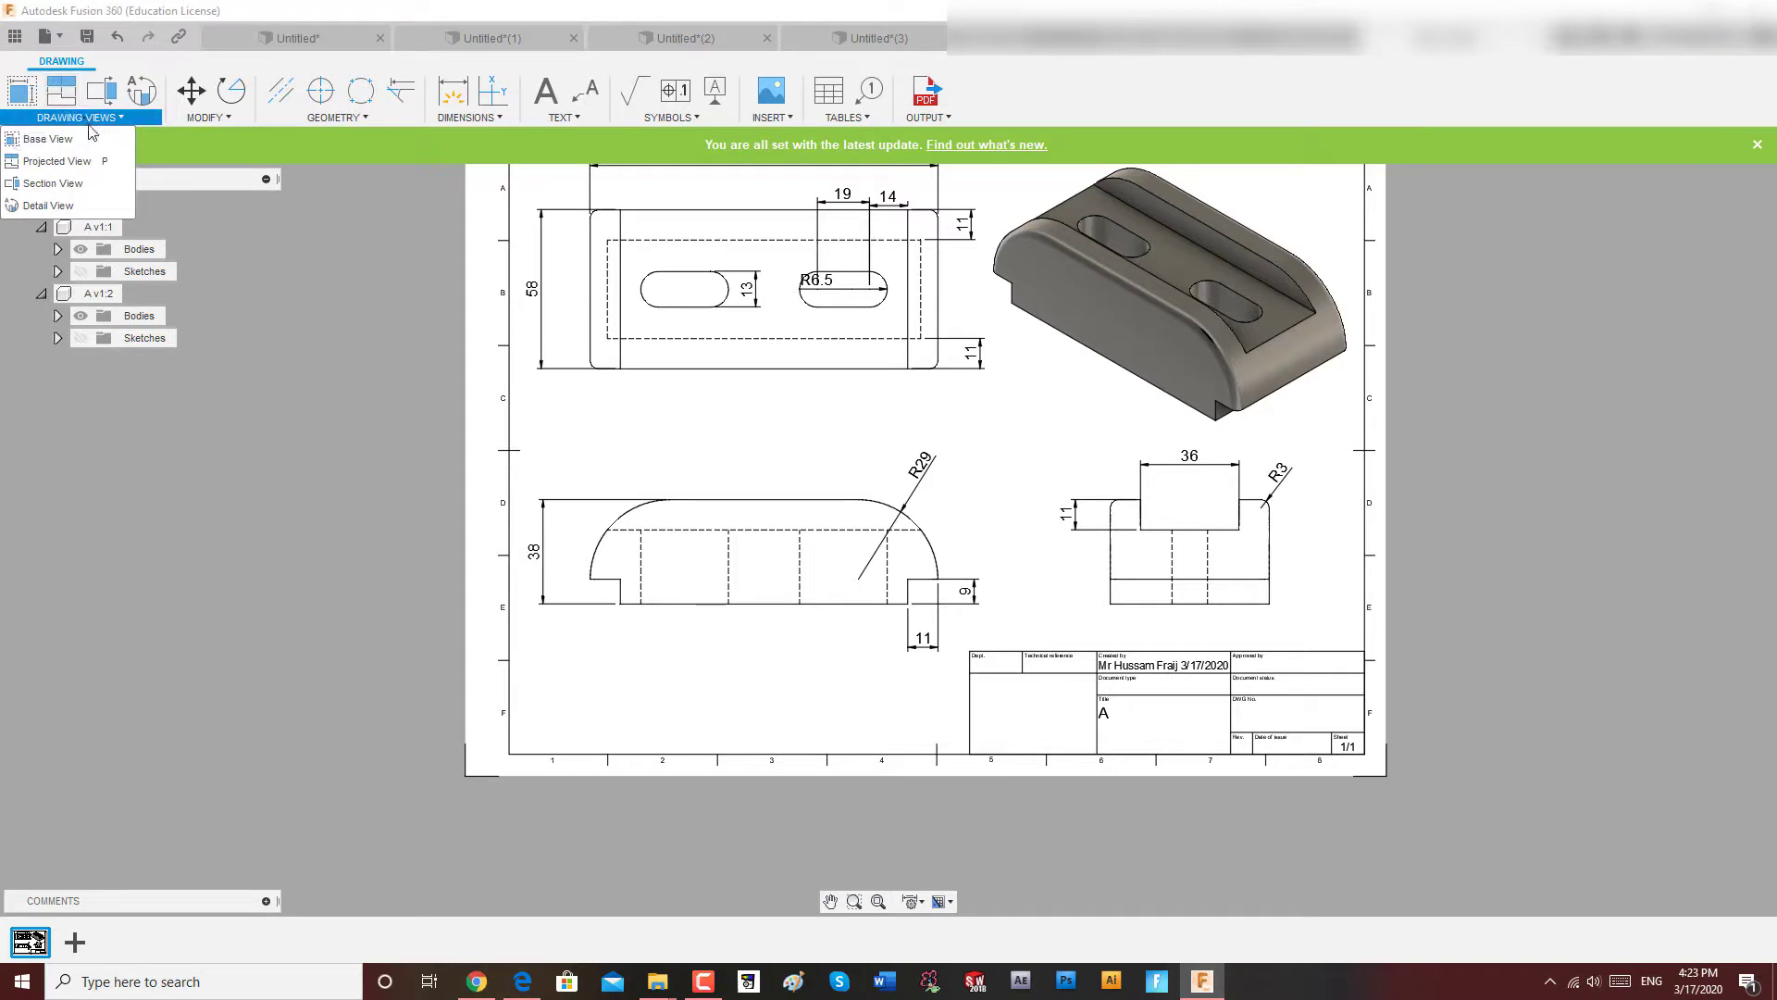
left_click(56, 161)
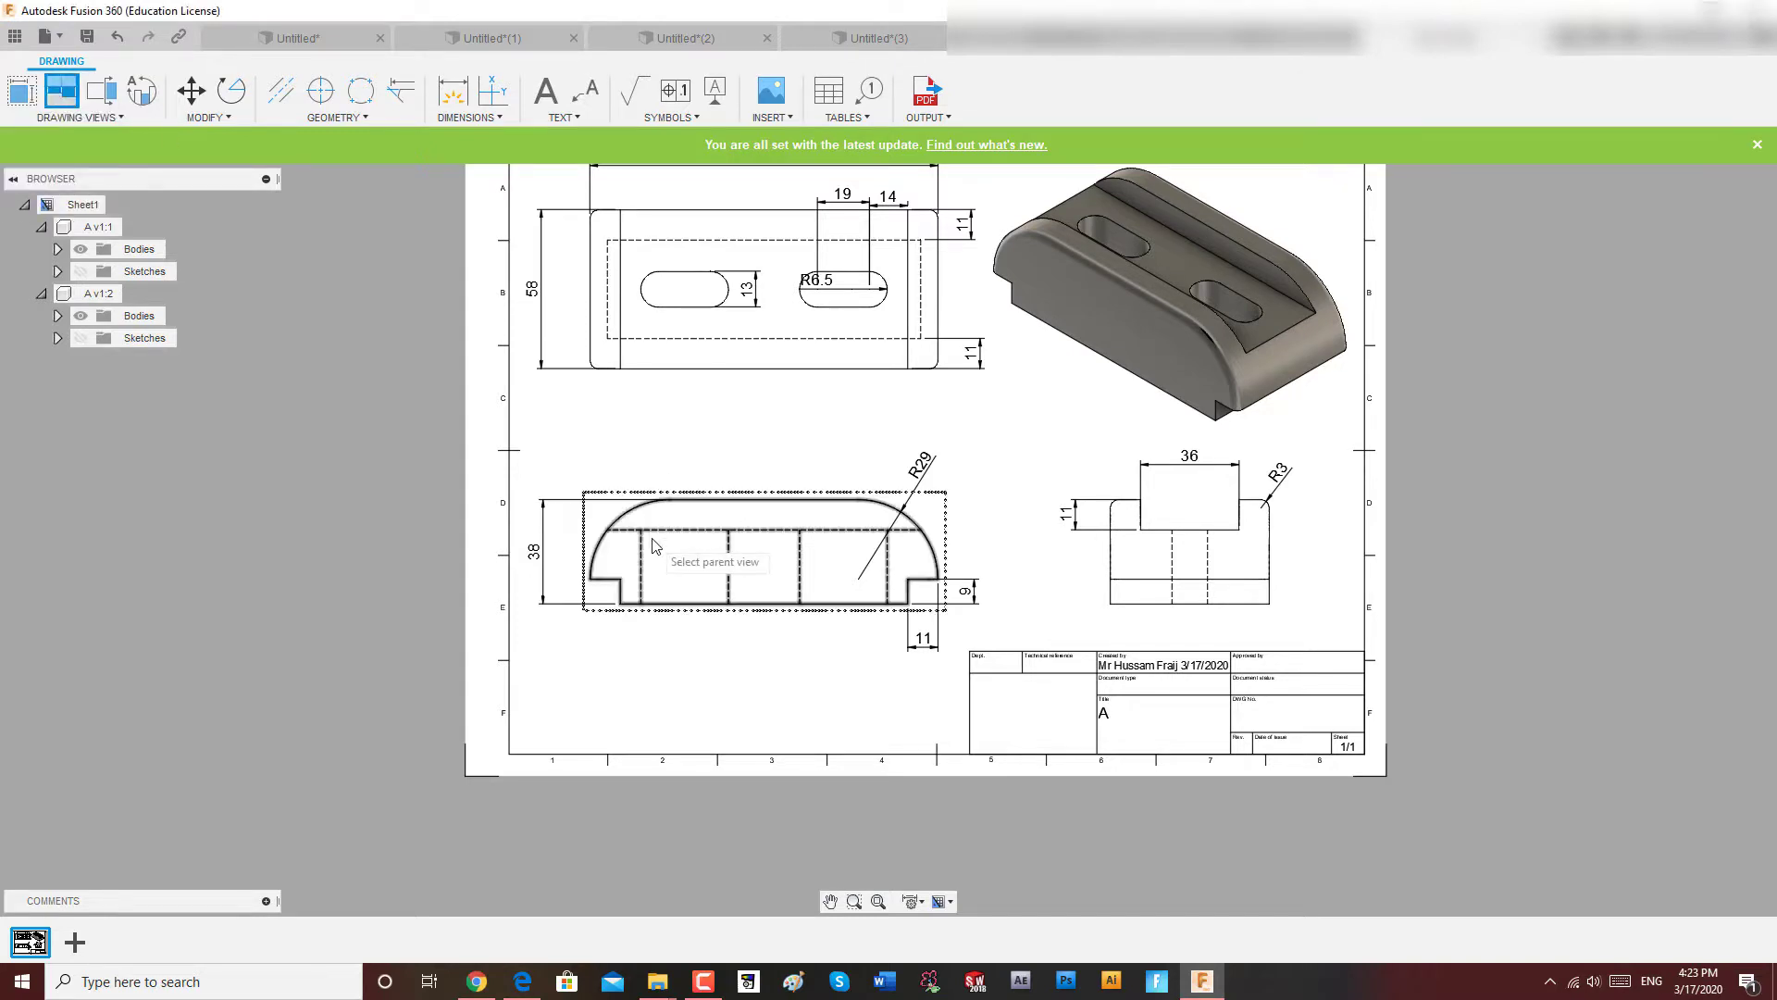
left_click(704, 555)
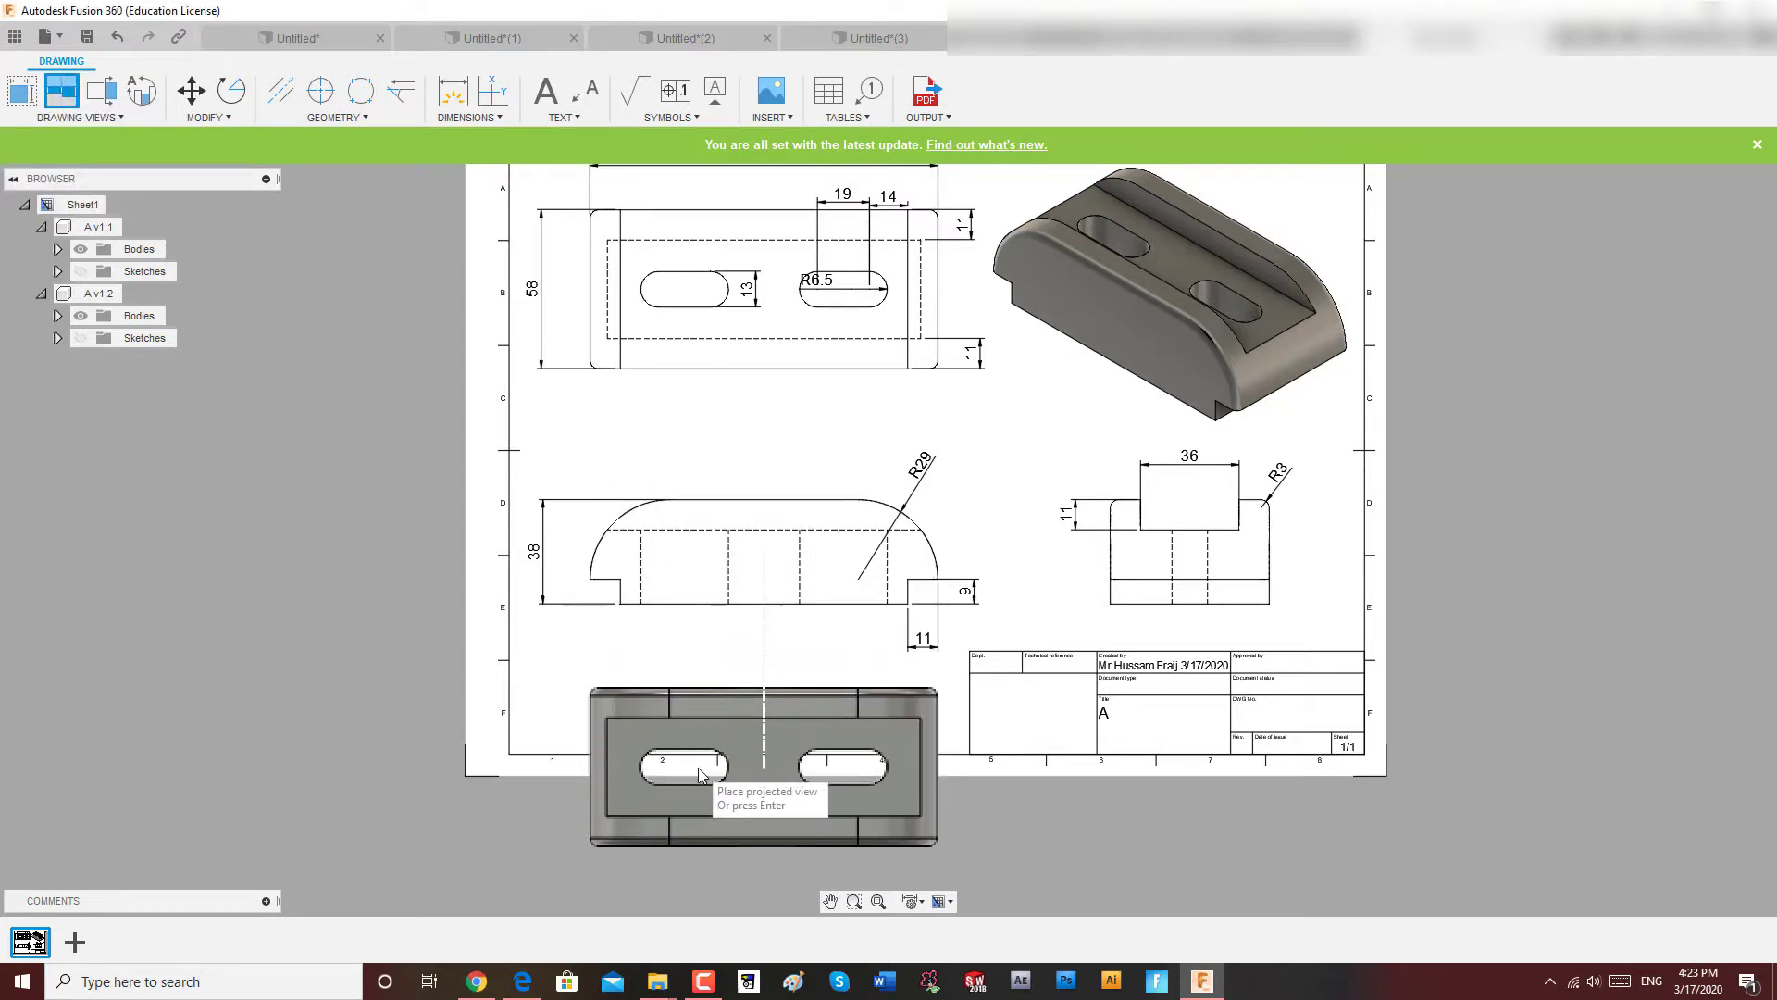
left_click(699, 775)
right_click(746, 727)
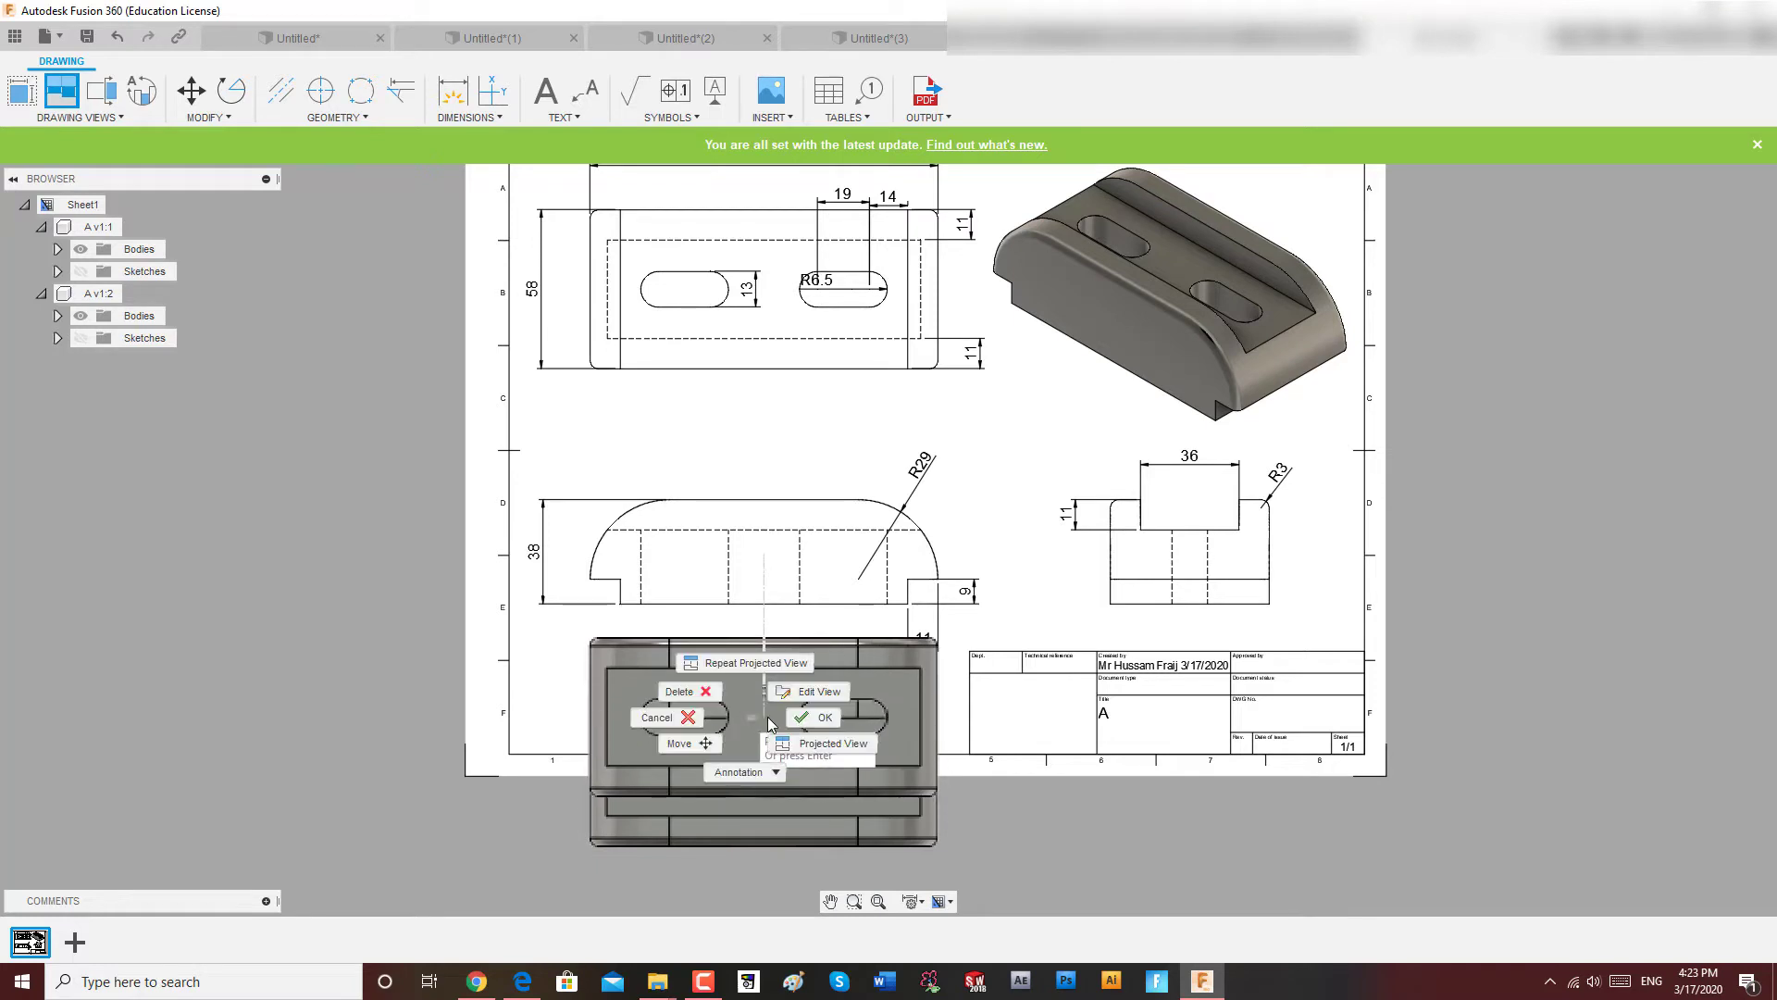
left_click(818, 698)
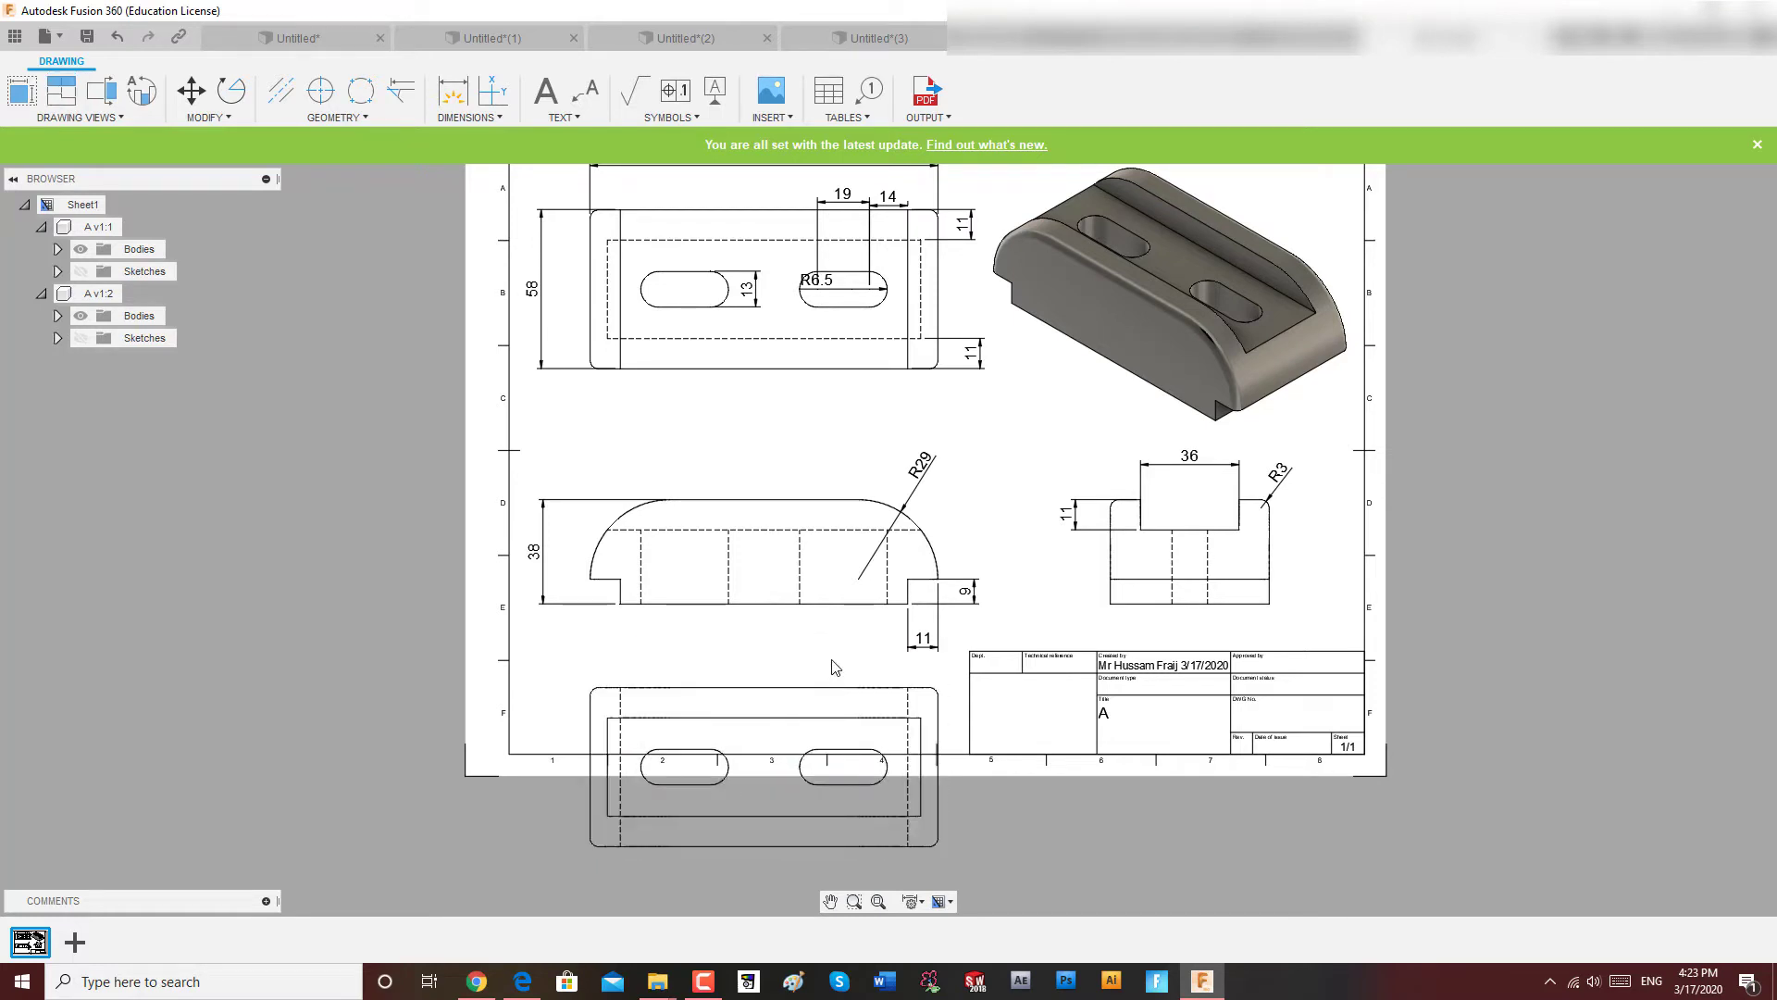
key("ctrl+z")
middle_click_drag(1013, 402, 950, 463)
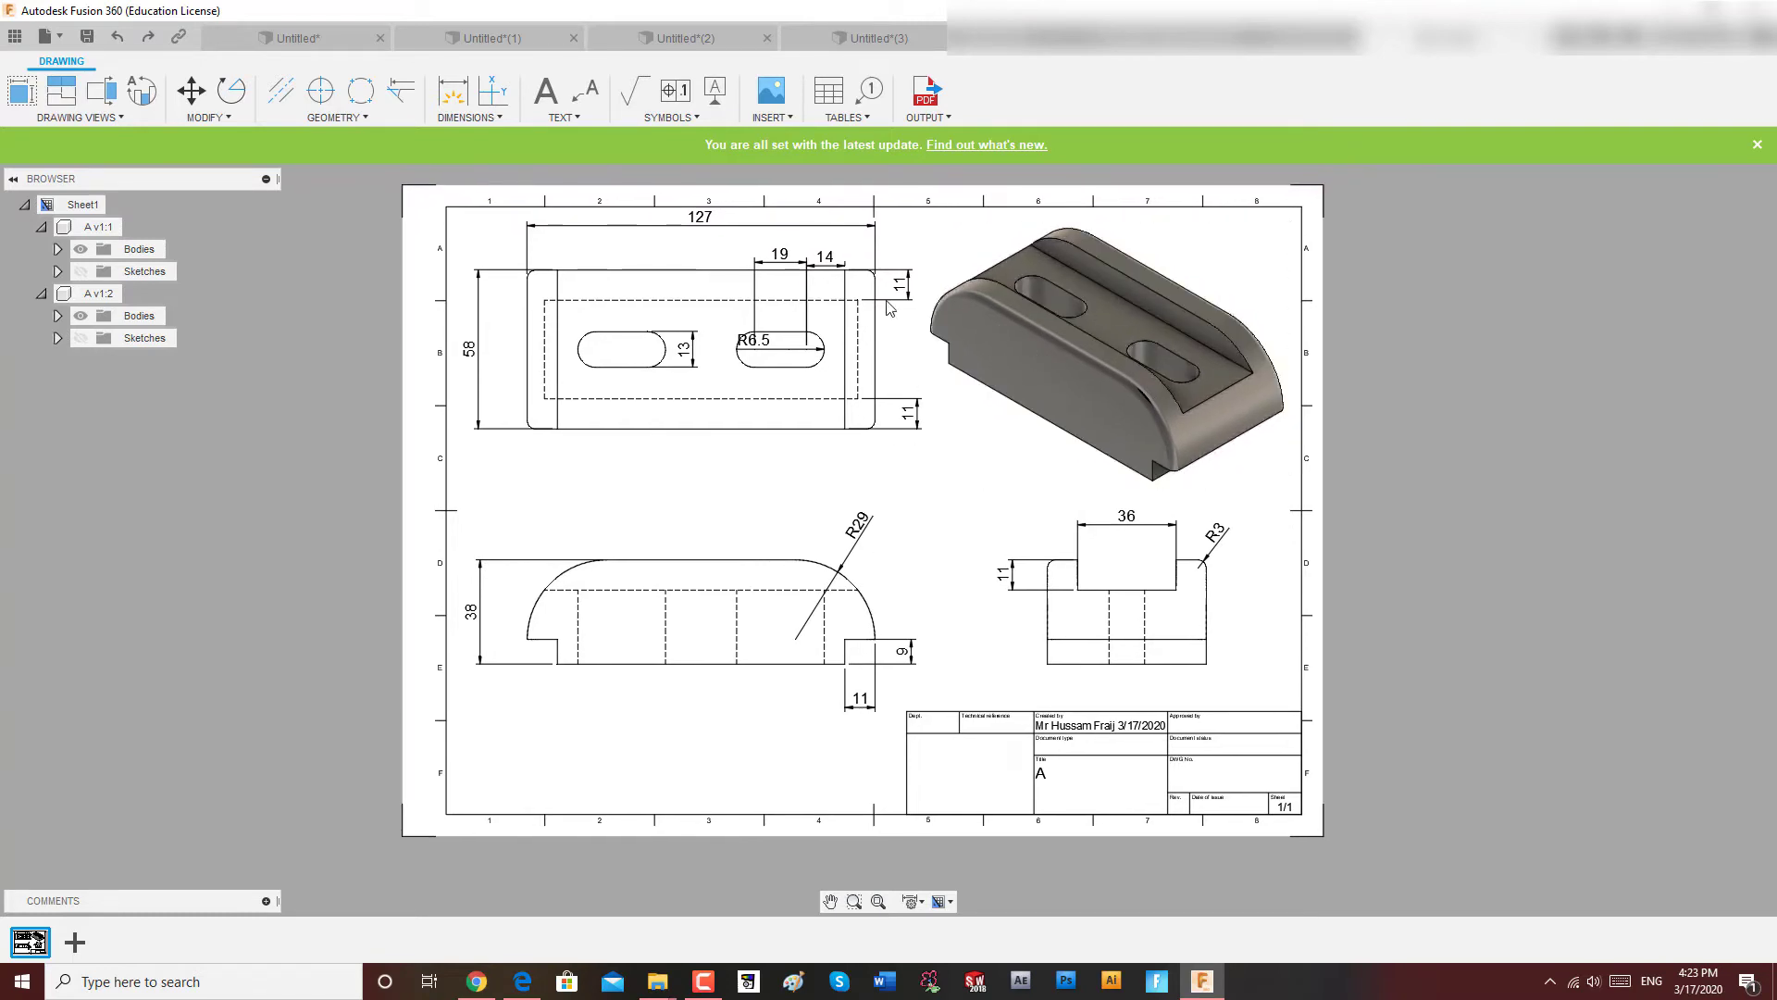